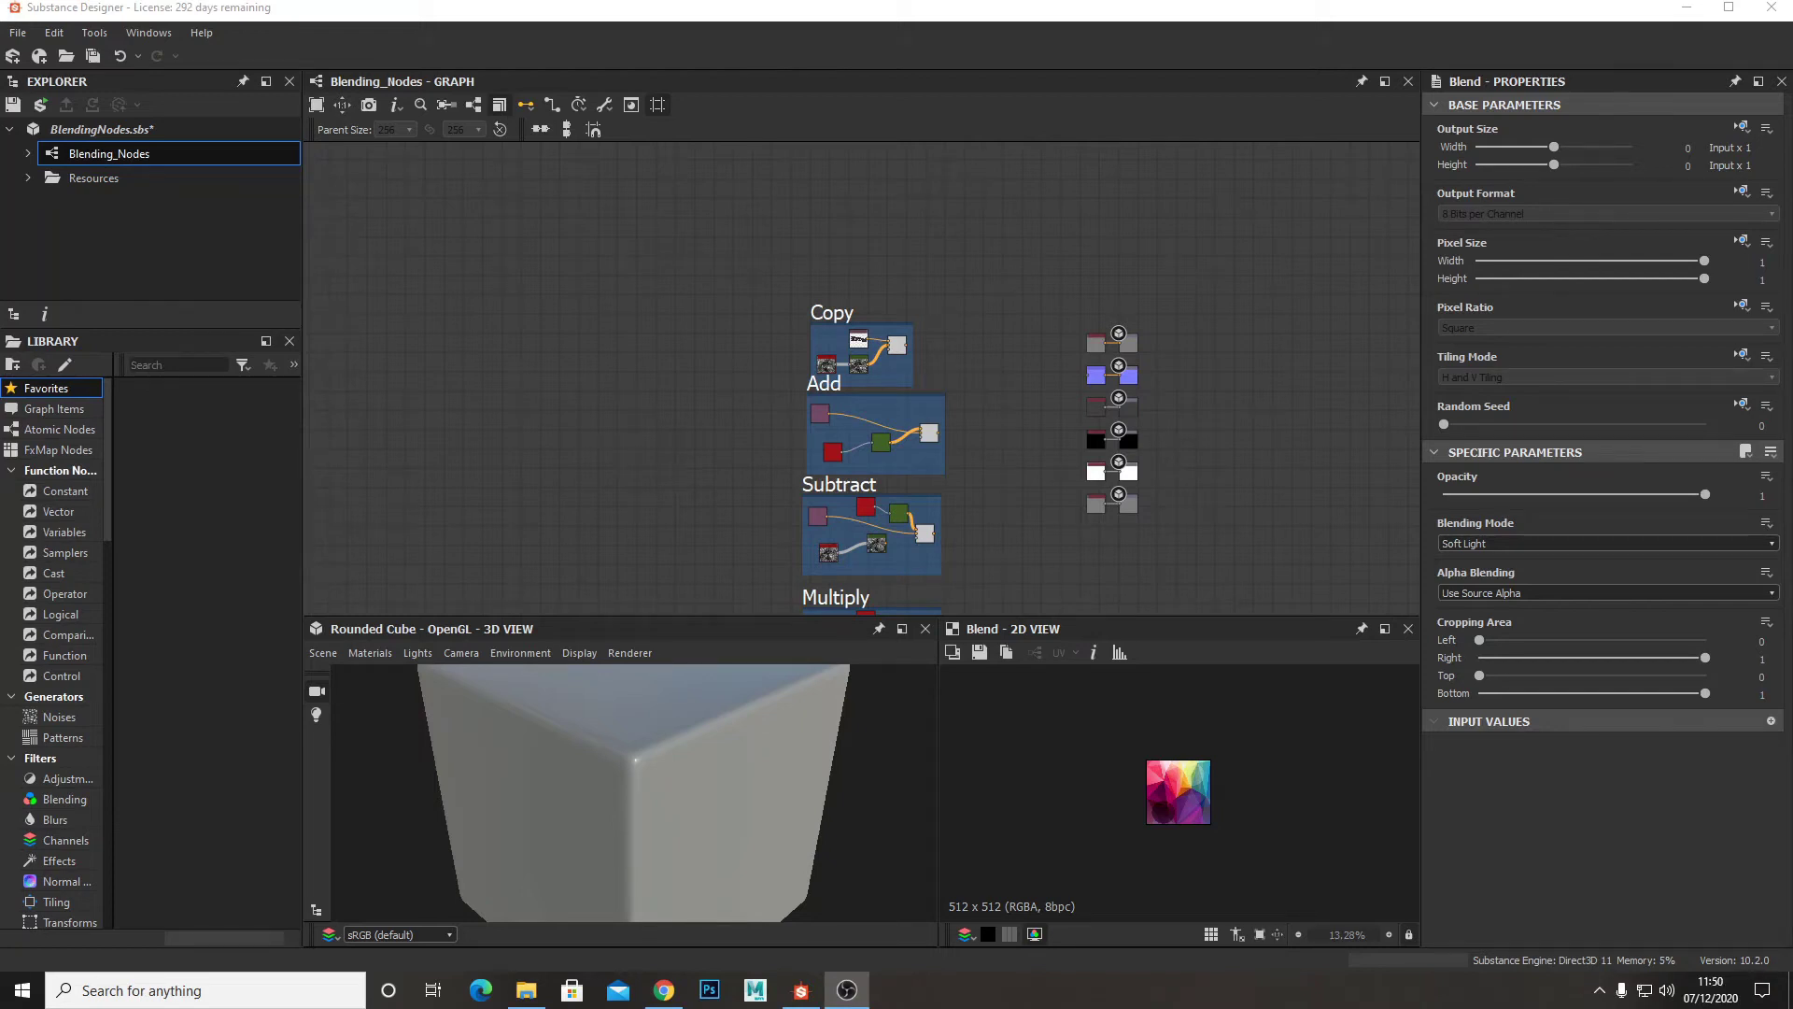
- Survey the blending-mode frames in the graph, from Copy down to Soft Light
{"action": "left_click", "coordinate": [567, 433]}
{"action": "middle_click_drag", "start_coordinate": [566, 433], "coordinate": [572, 326]}
{"action": "scroll", "coordinate": [572, 329], "scroll_direction": "down", "scroll_amount": 3}
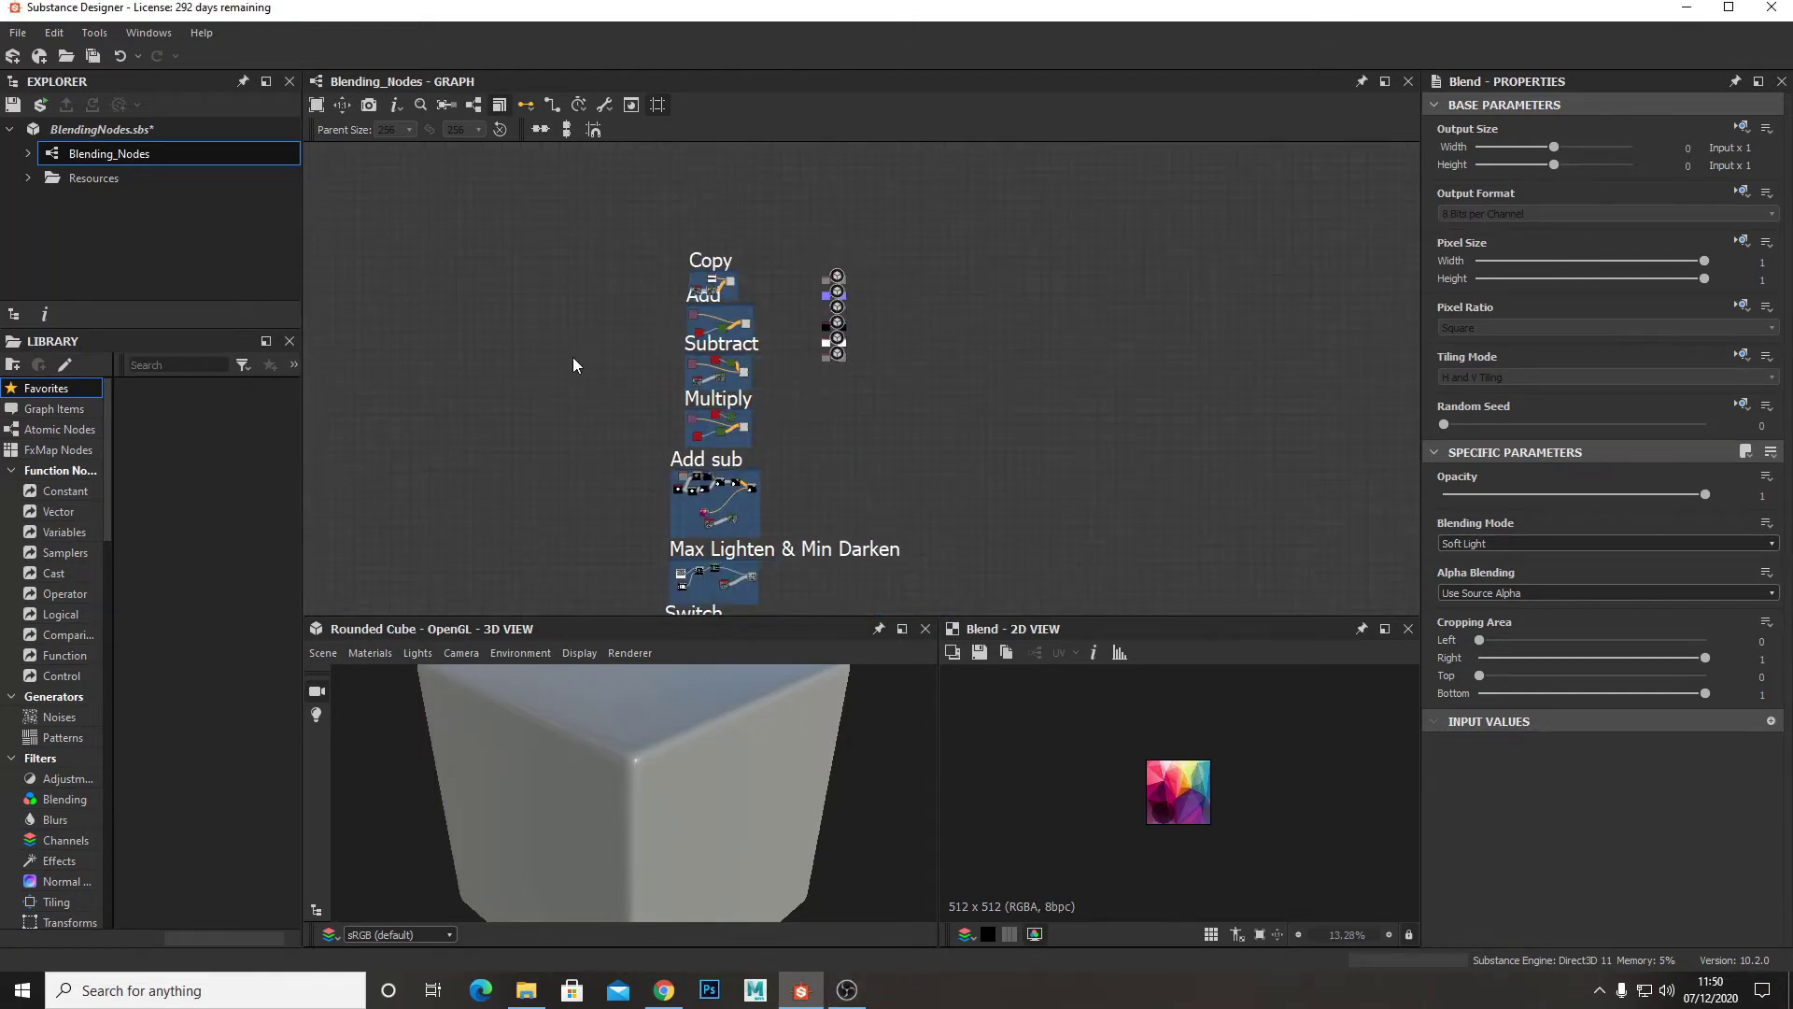
{"action": "middle_click_drag", "start_coordinate": [625, 447], "coordinate": [648, 335]}
{"action": "scroll", "coordinate": [630, 363], "scroll_direction": "down", "scroll_amount": 2}
{"action": "scroll", "coordinate": [597, 435], "scroll_direction": "down", "scroll_amount": 2}
{"action": "mouse_move", "coordinate": [597, 434]}
{"action": "middle_mouse_down"}
{"action": "mouse_move", "coordinate": [628, 338]}
{"action": "mouse_move", "coordinate": [603, 427]}
{"action": "middle_mouse_up"}
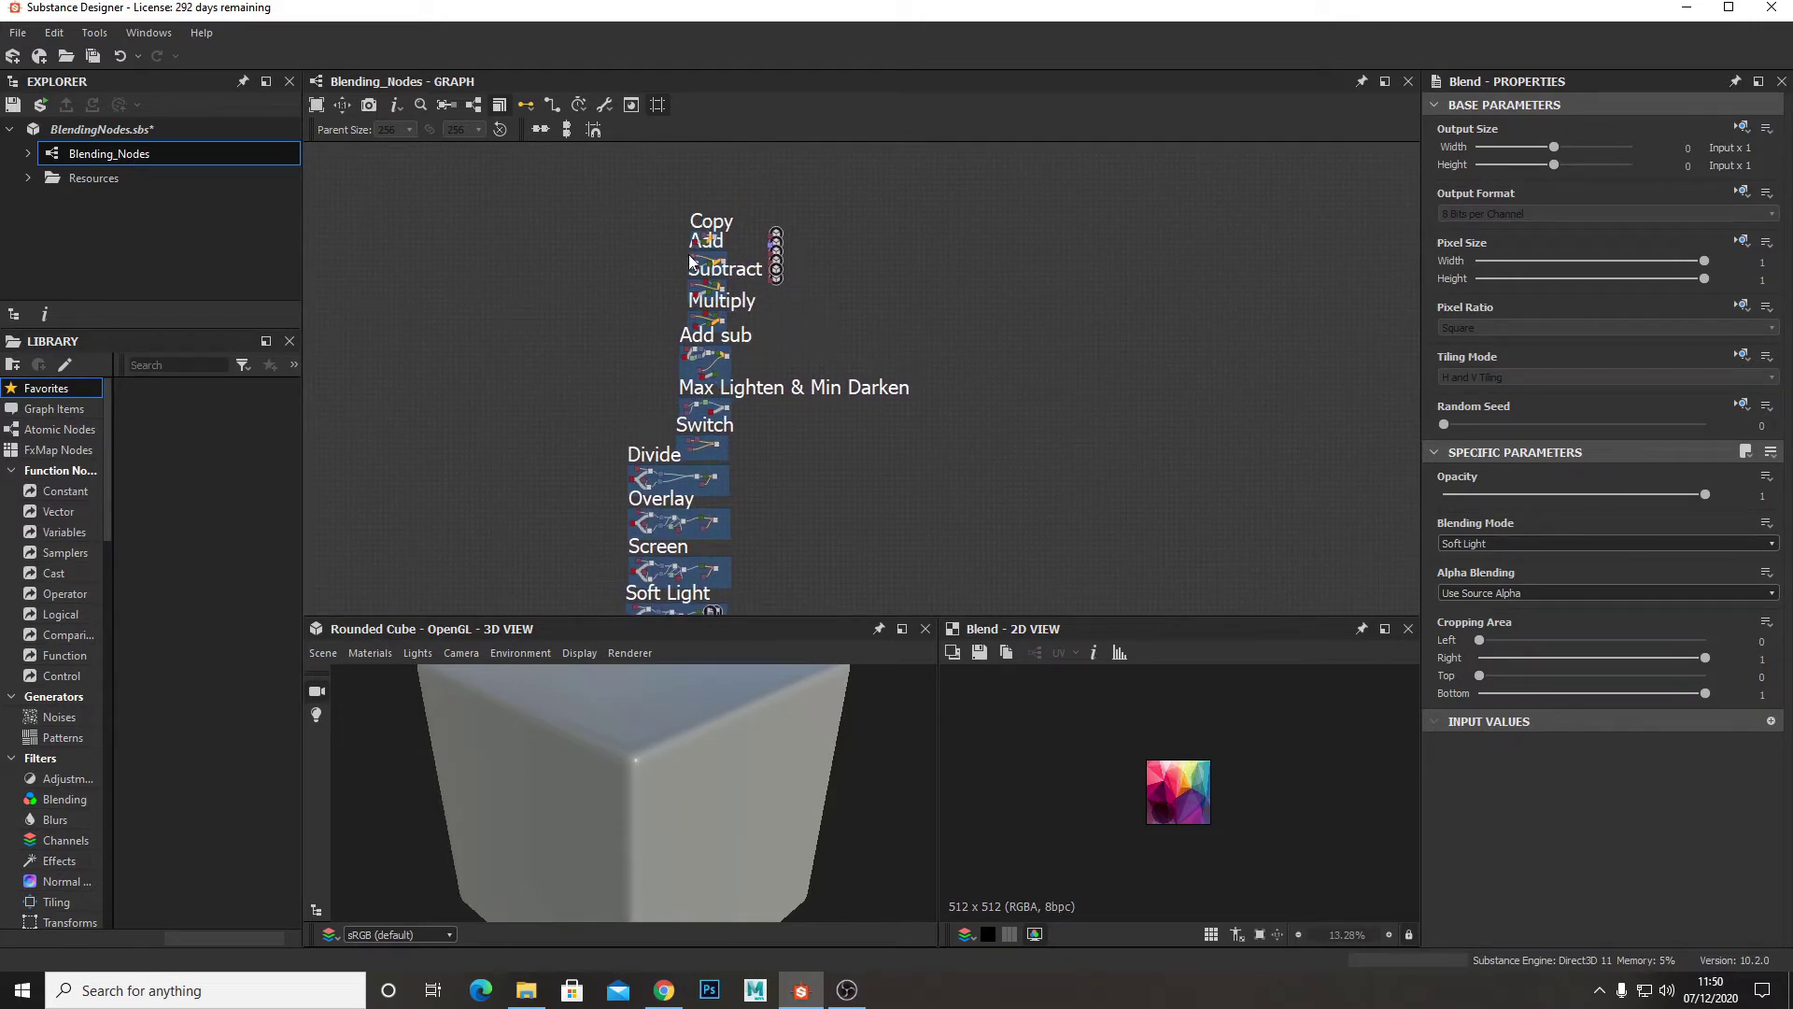
{"action": "scroll", "coordinate": [673, 267], "scroll_direction": "up", "scroll_amount": 1}
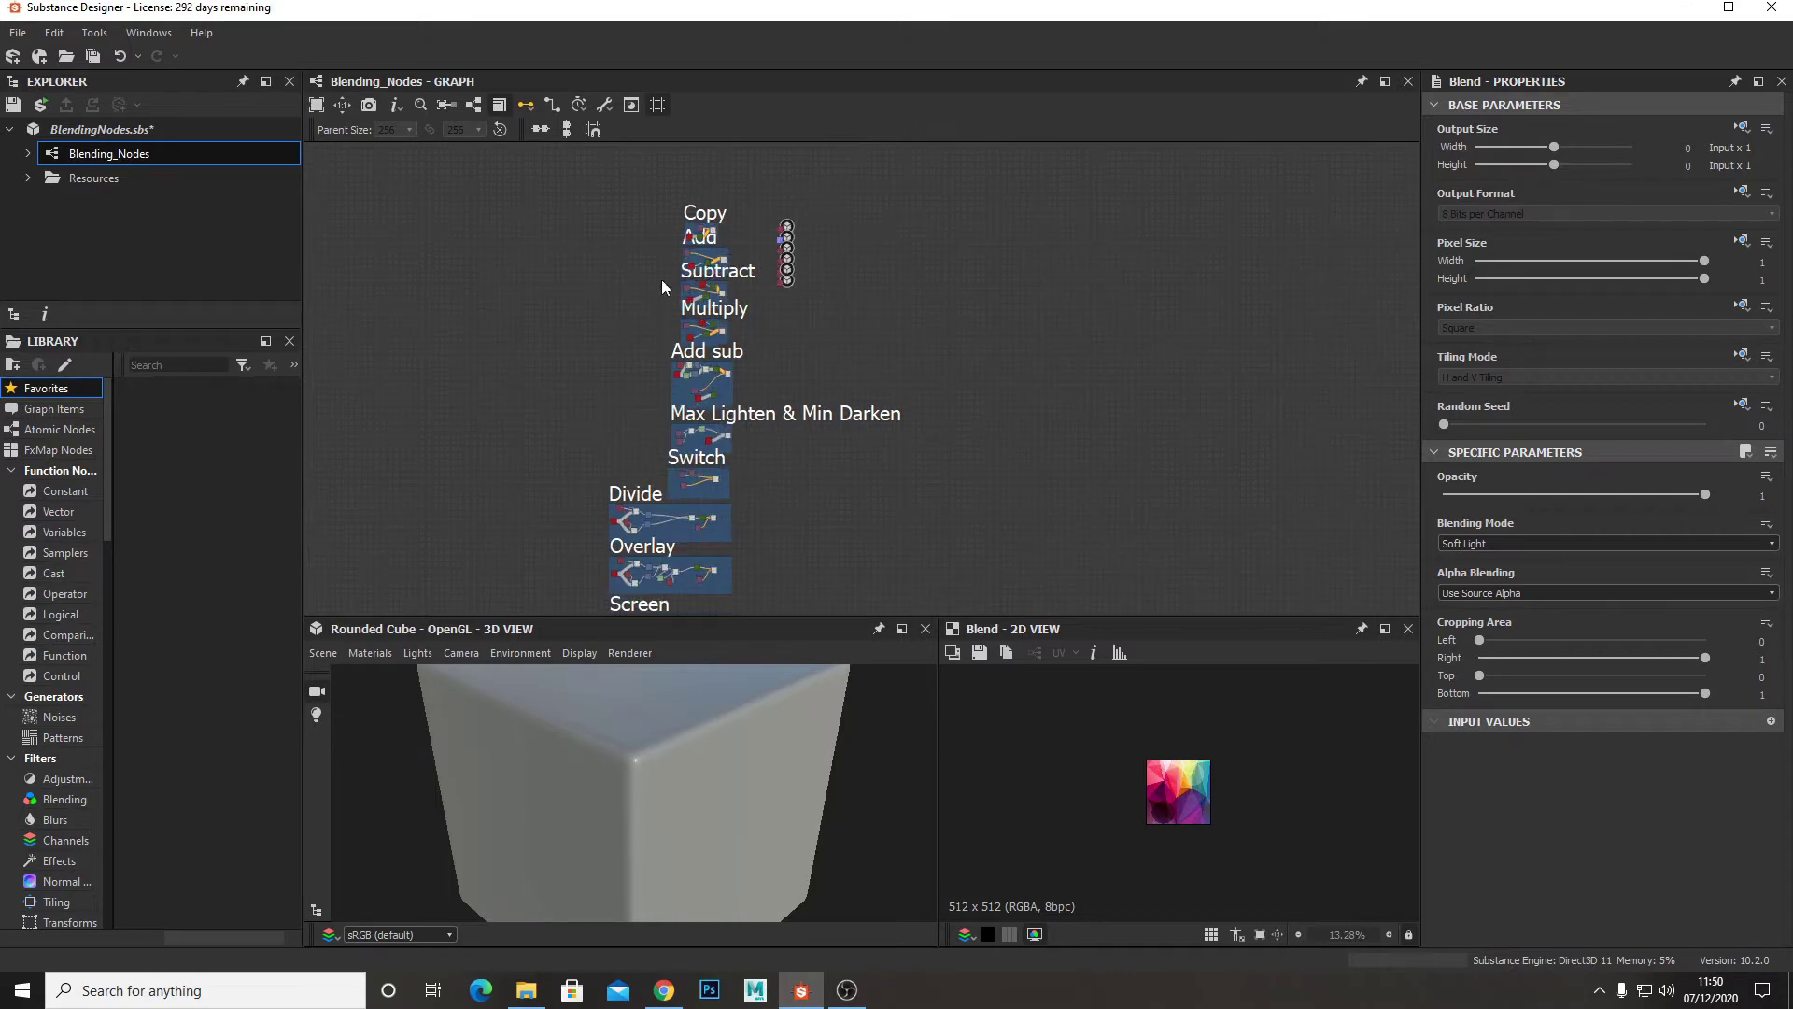
- Preview the Copy frame's Blend node in the 2D view and check its blending mode
{"action": "scroll", "coordinate": [743, 260], "scroll_direction": "up", "scroll_amount": 6}
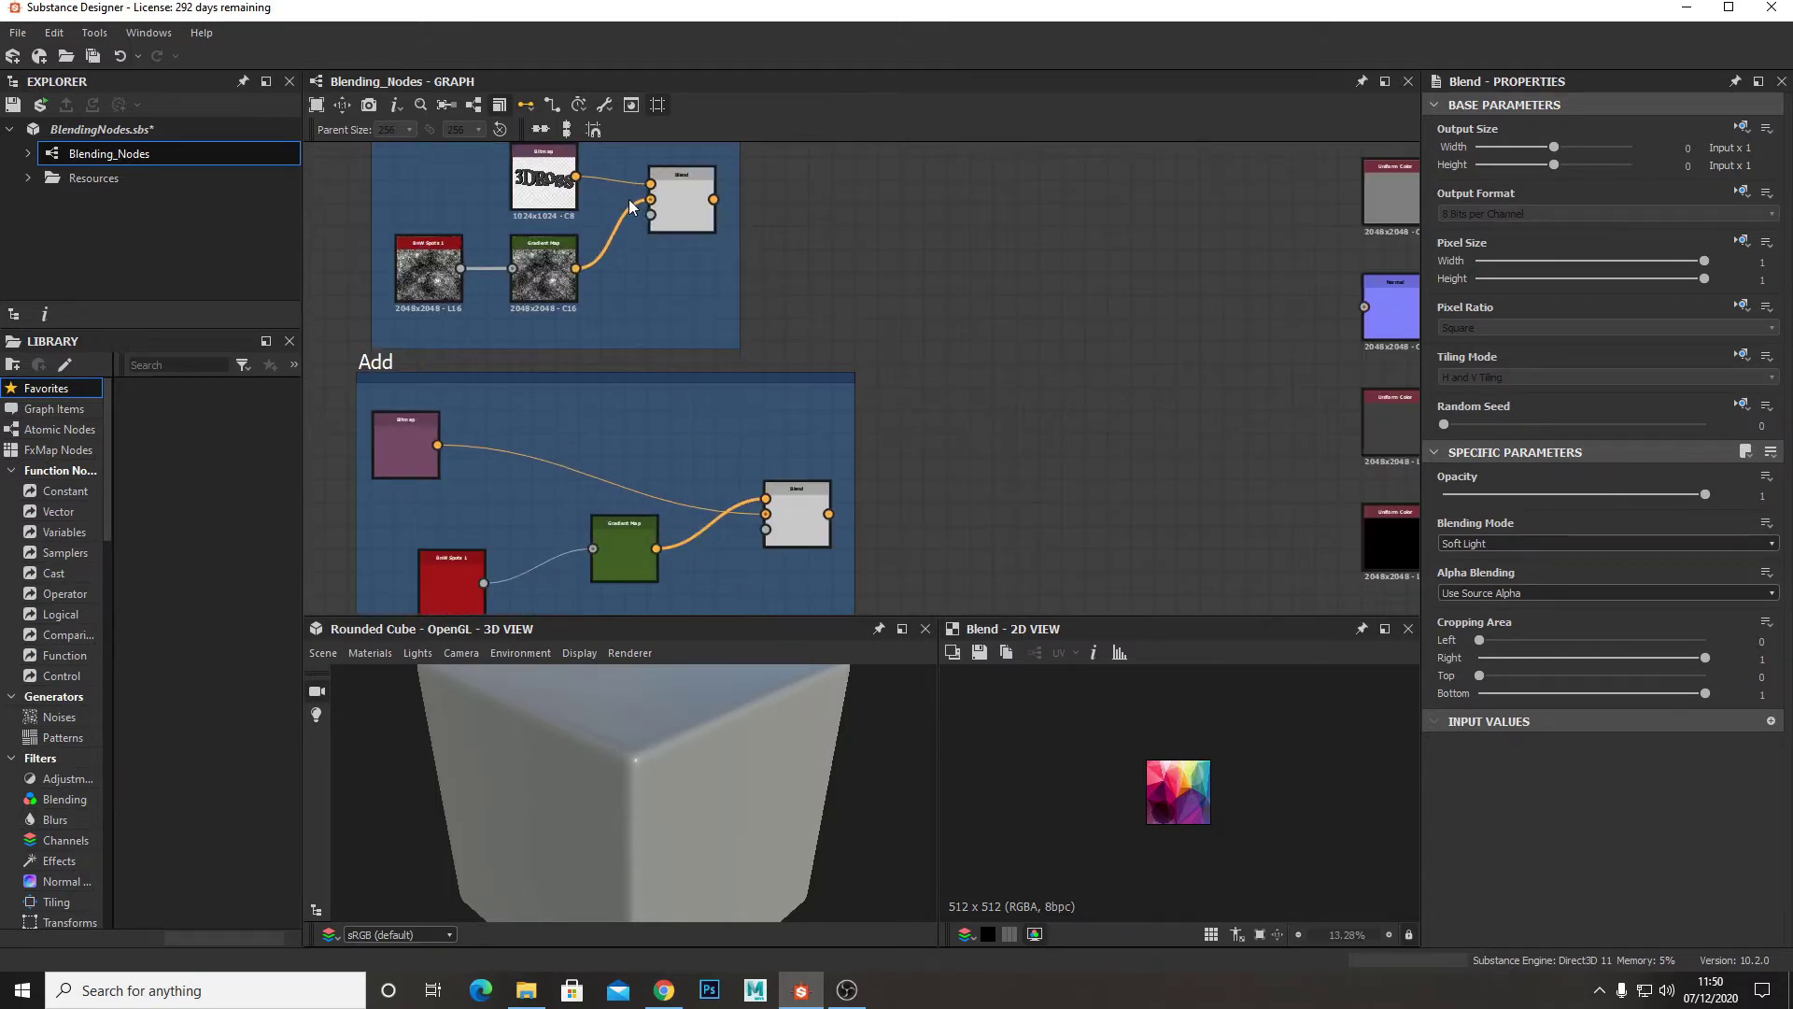
{"action": "middle_click_drag", "start_coordinate": [630, 199], "coordinate": [709, 259]}
{"action": "scroll", "coordinate": [781, 348], "scroll_direction": "up", "scroll_amount": 1}
{"action": "middle_click_drag", "start_coordinate": [589, 285], "coordinate": [621, 387]}
{"action": "scroll", "coordinate": [788, 357], "scroll_direction": "up", "scroll_amount": 1}
{"action": "double_click", "coordinate": [856, 319]}
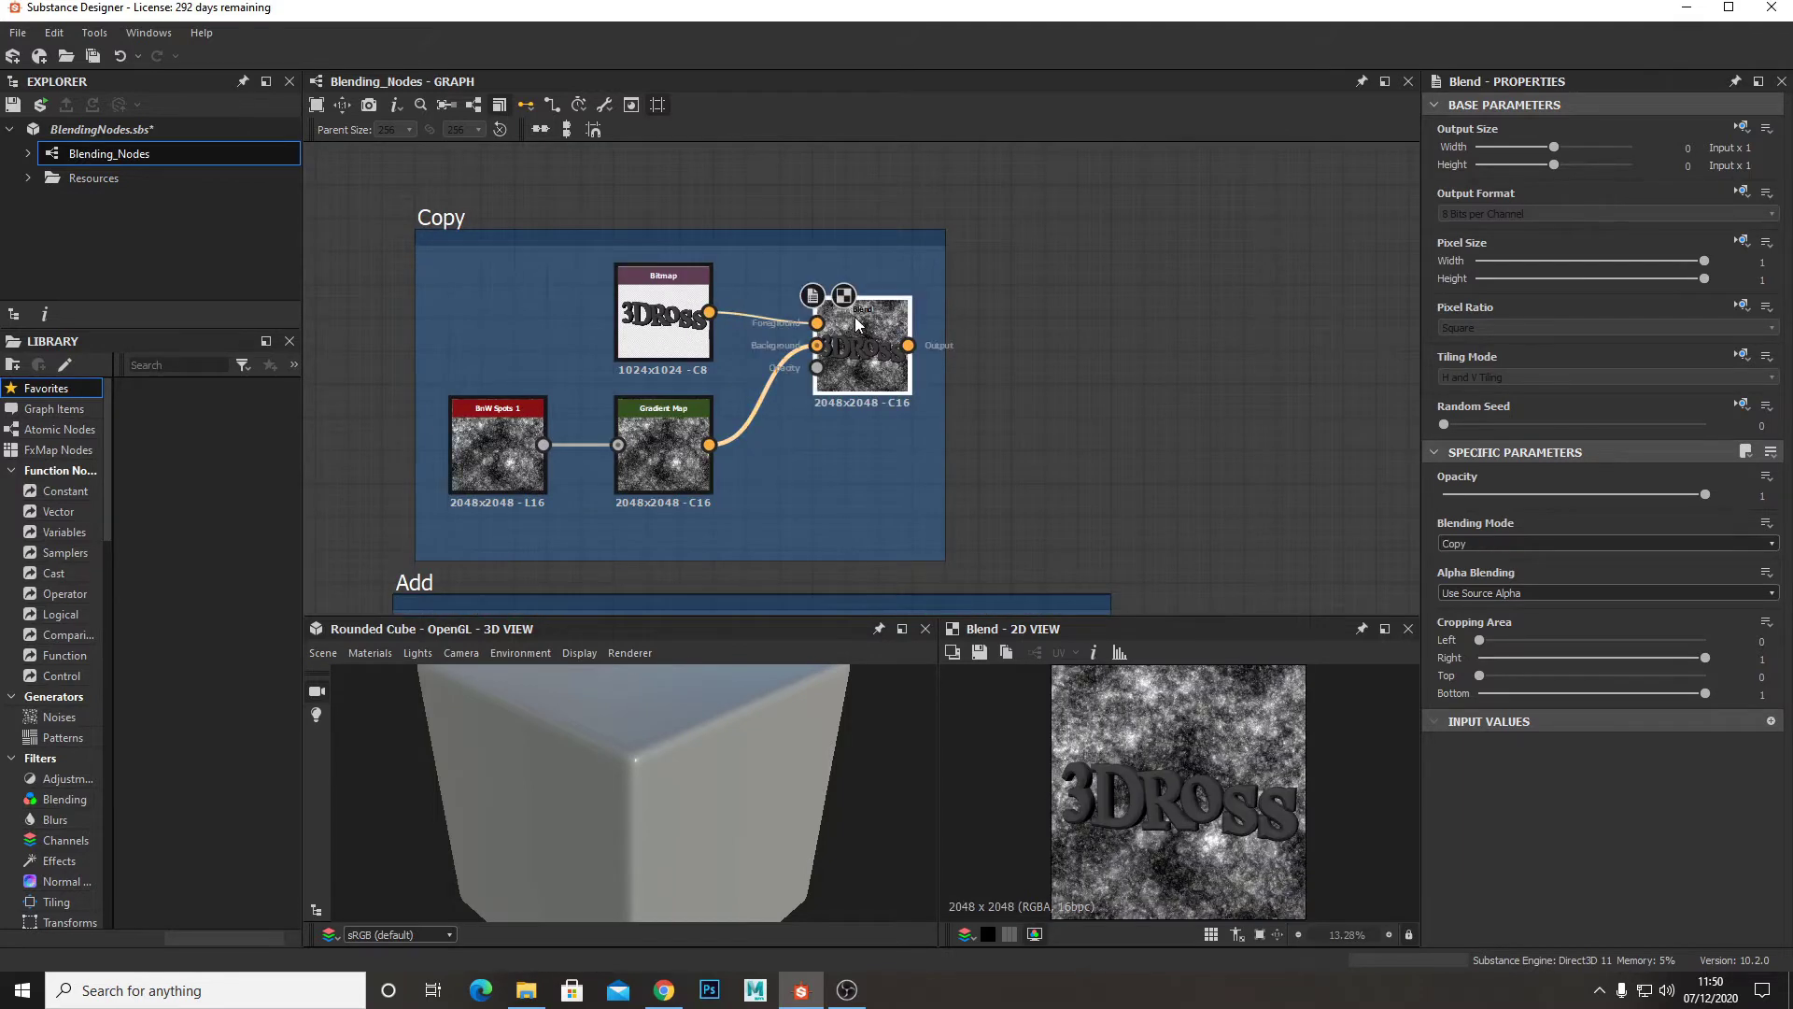
{"action": "left_click", "coordinate": [1532, 545]}
{"action": "left_click", "coordinate": [1517, 547]}
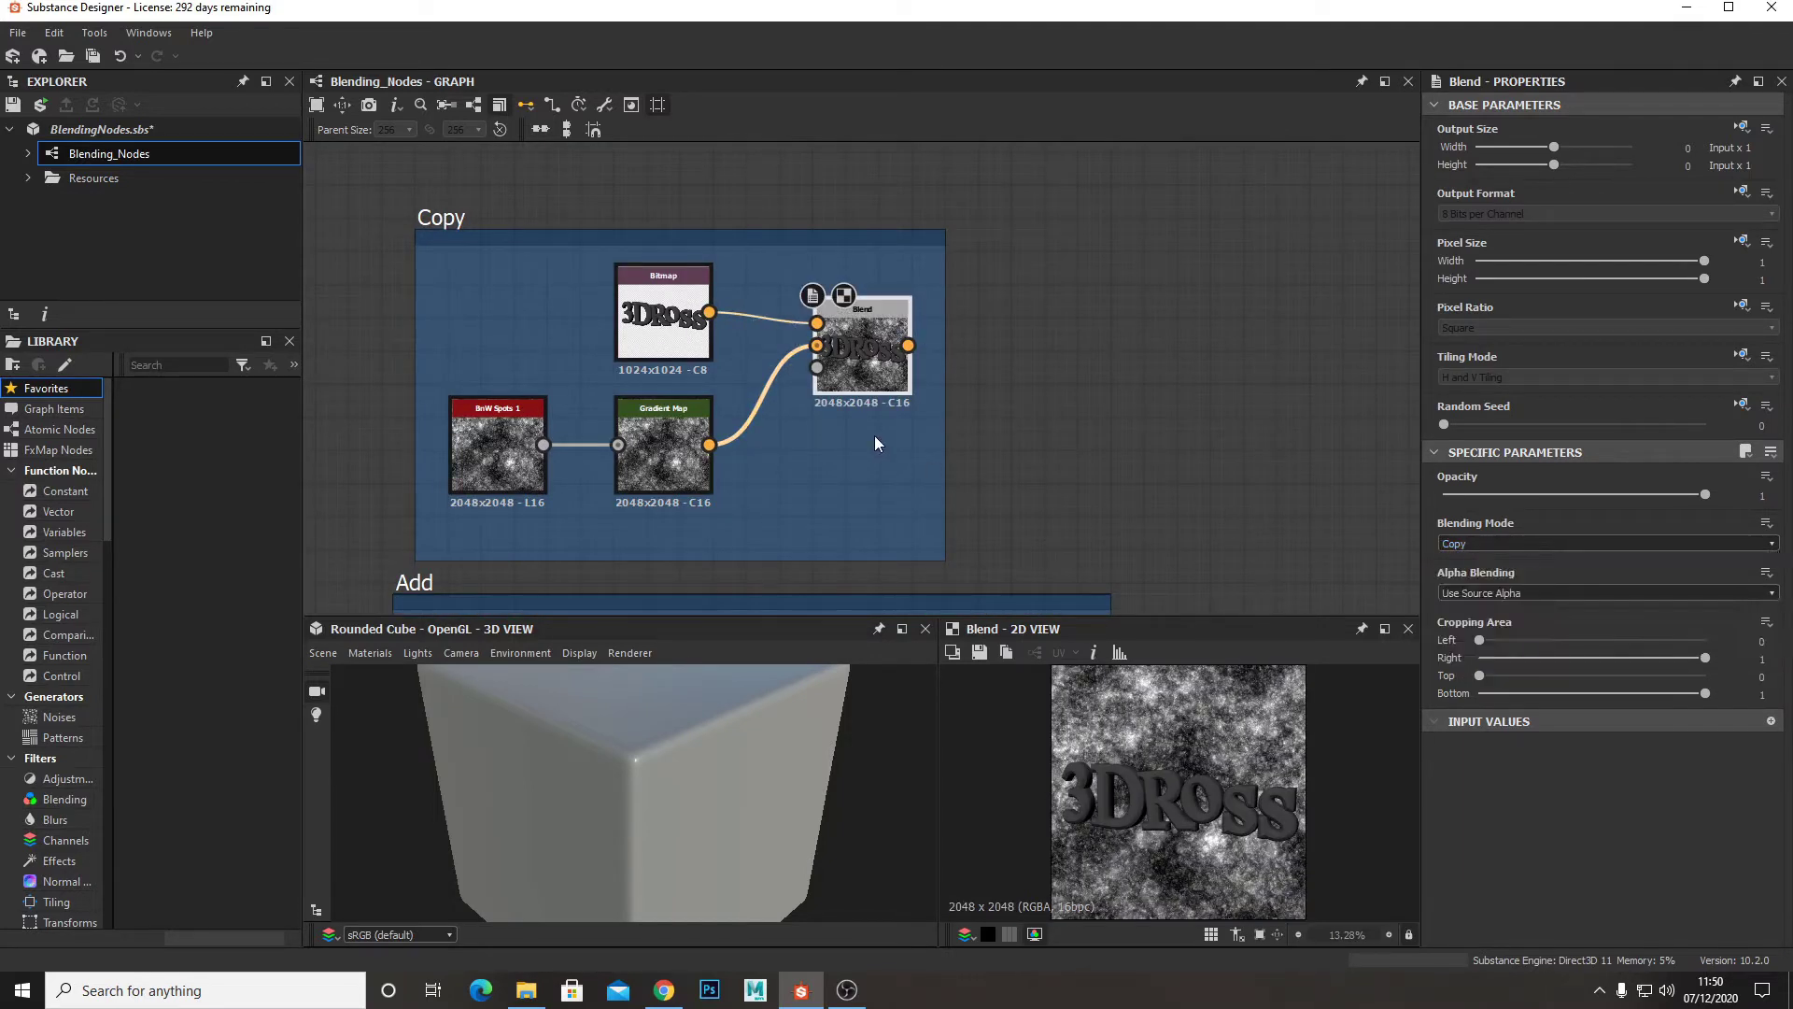
- Preview the Copy frame's Bitmap, BnW Spots 1 and Gradient Map nodes one after another in the 2D view
{"action": "scroll", "coordinate": [810, 424], "scroll_direction": "up", "scroll_amount": 2}
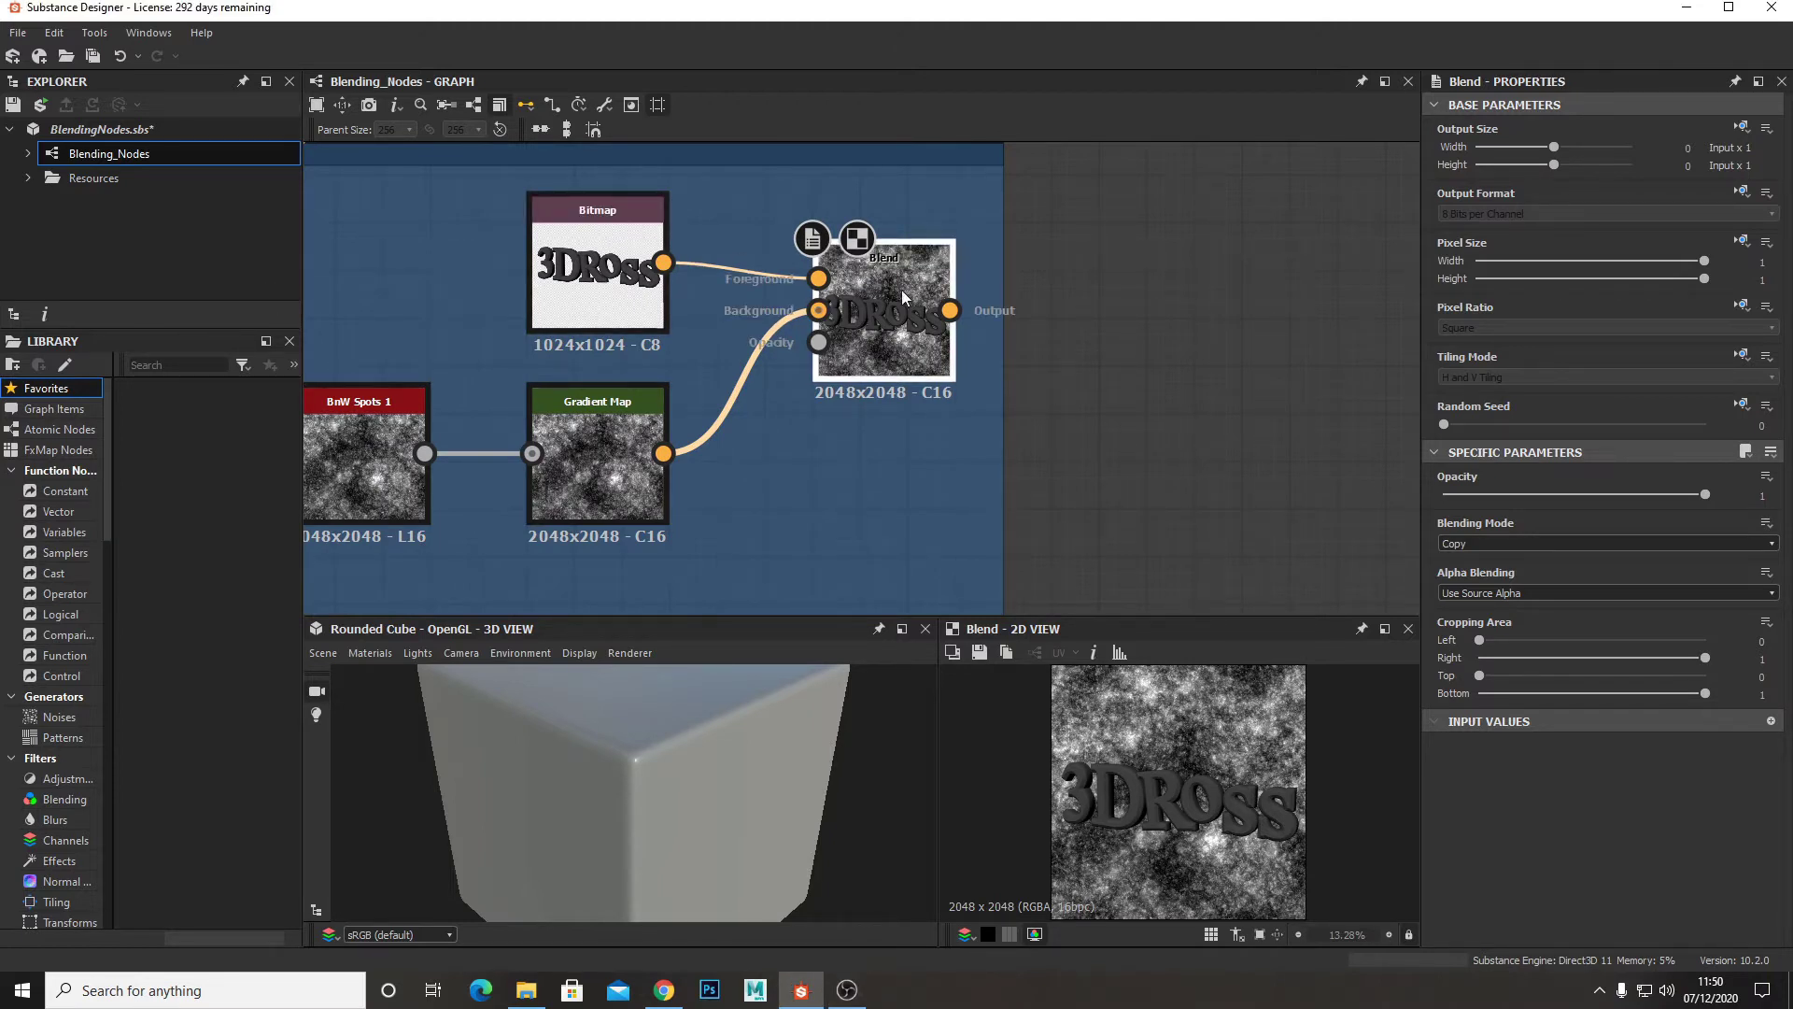
{"action": "middle_click_drag", "start_coordinate": [700, 323], "coordinate": [846, 322]}
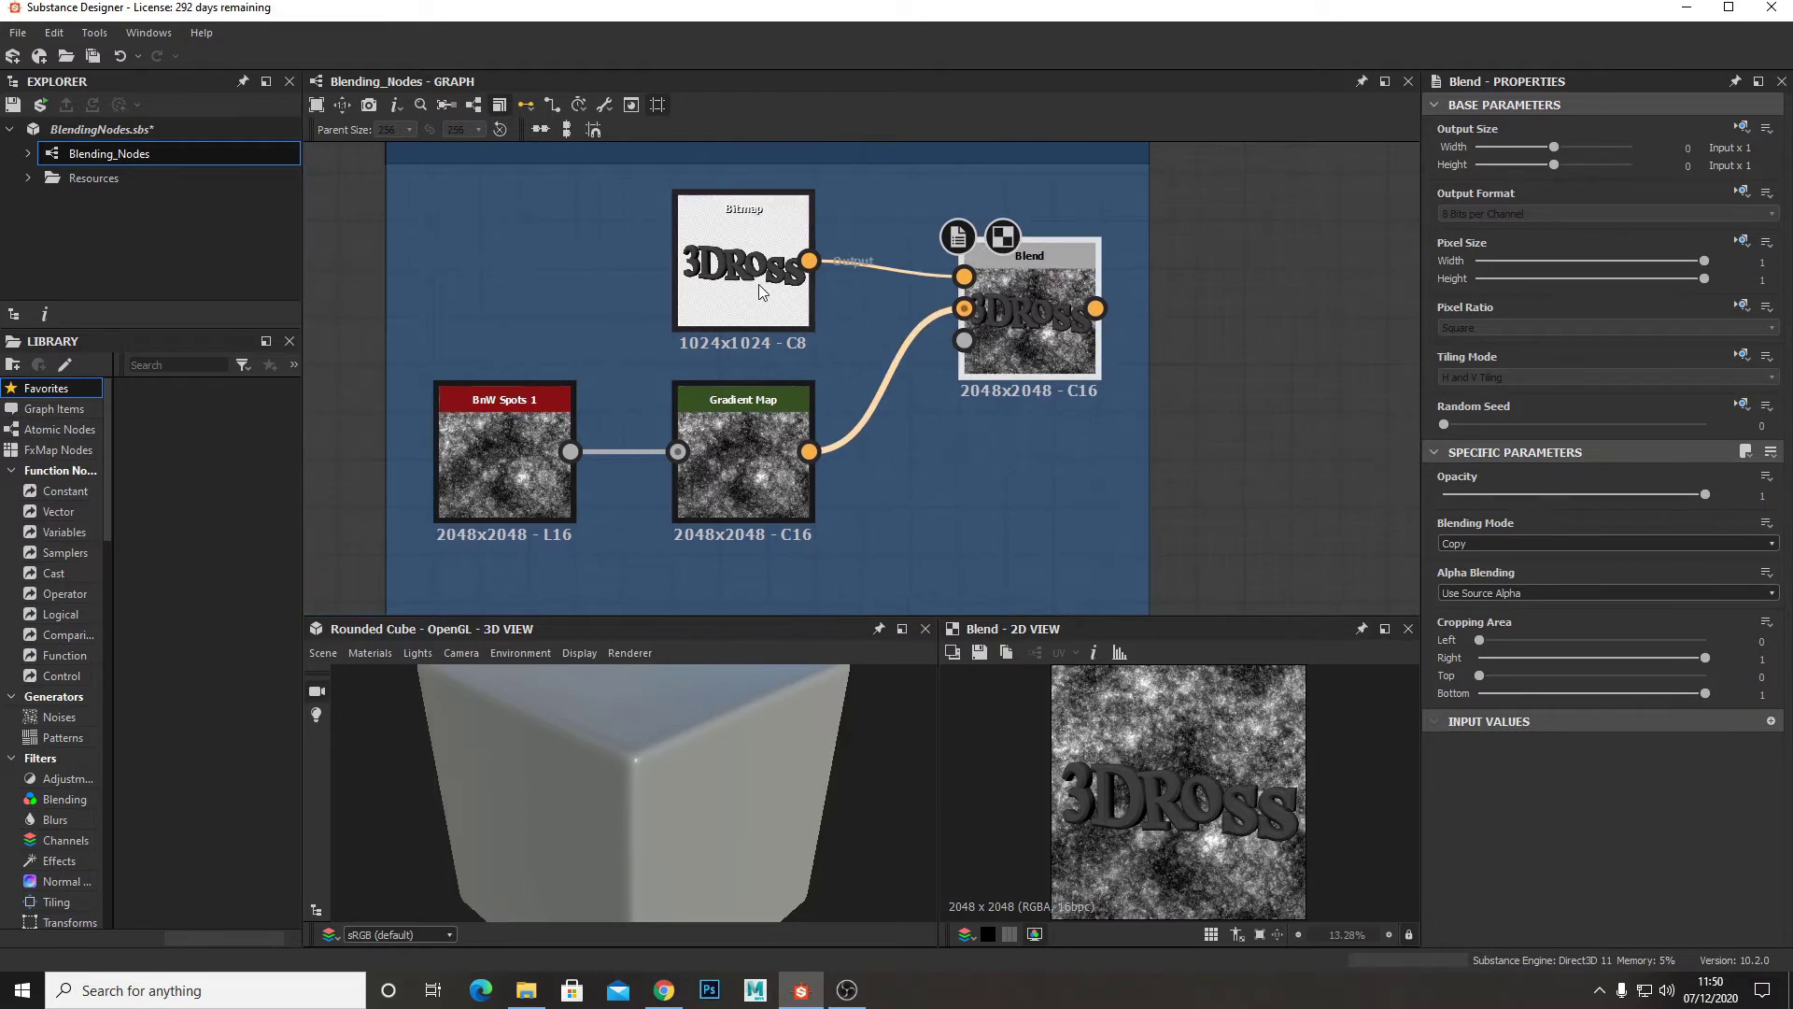
{"action": "left_click_drag", "start_coordinate": [756, 282], "coordinate": [705, 265]}
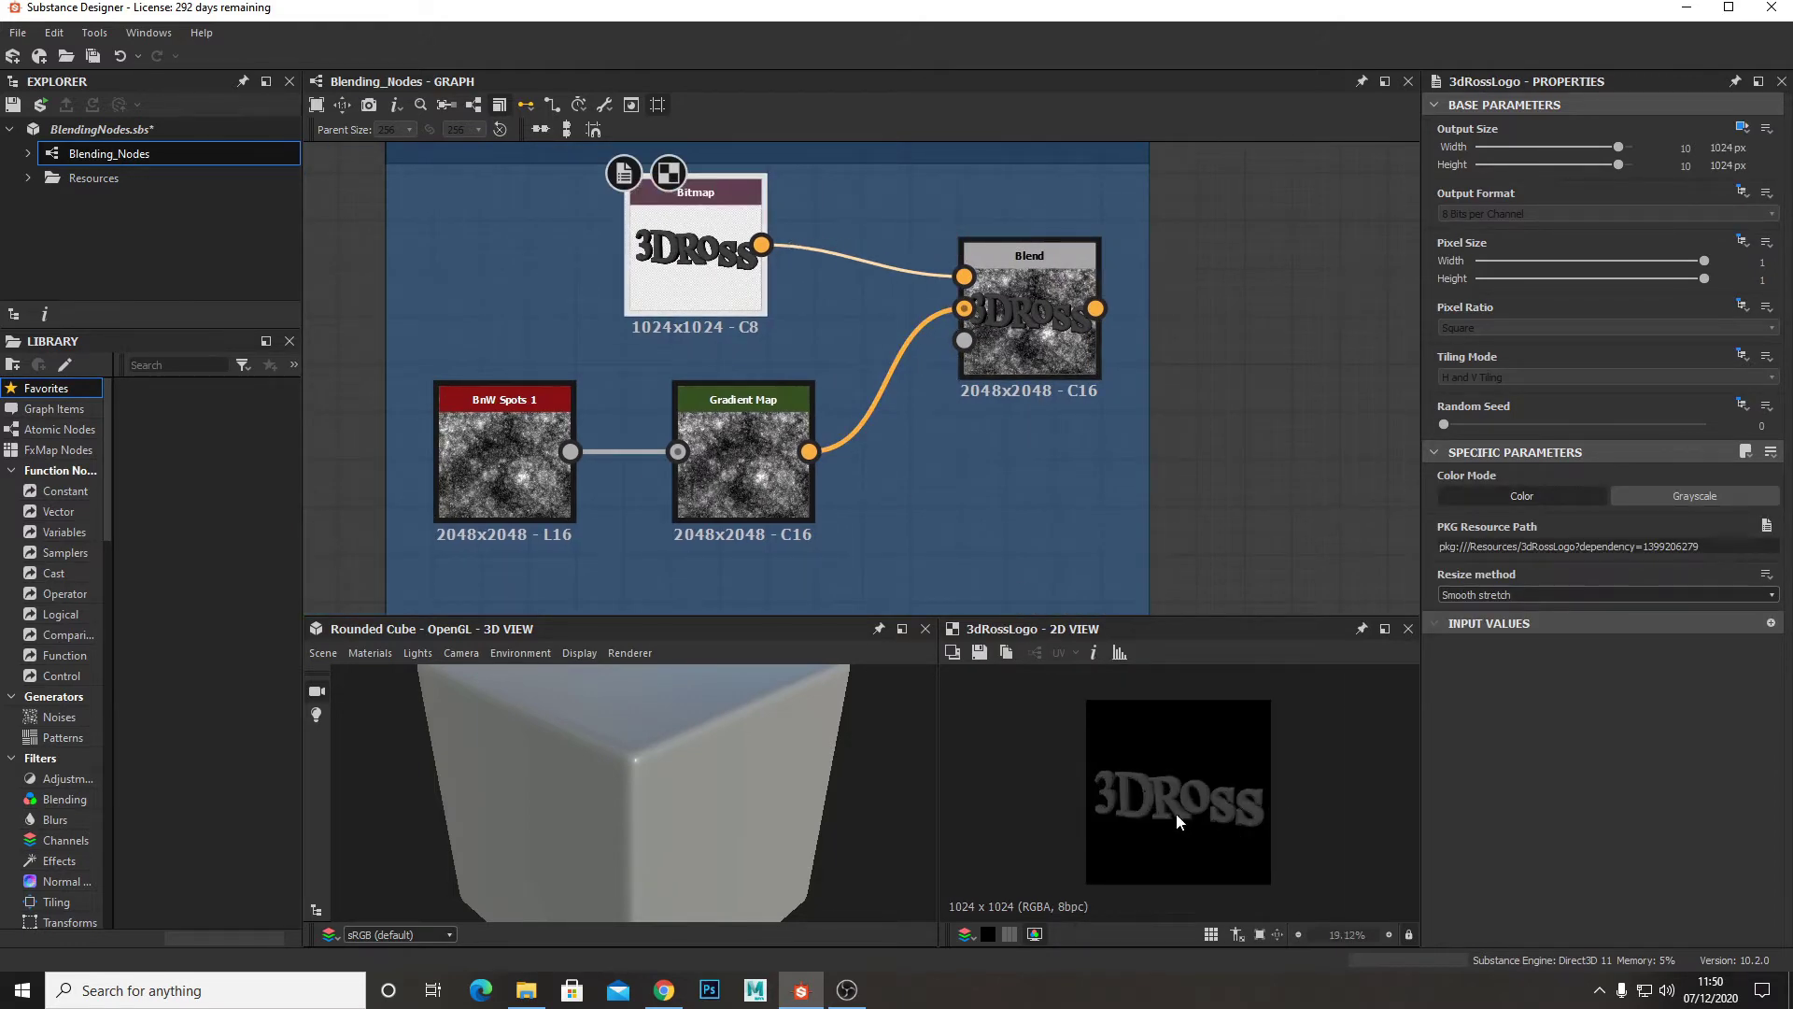
{"action": "left_click", "coordinate": [456, 429]}
{"action": "scroll", "coordinate": [1304, 736], "scroll_direction": "down", "scroll_amount": 1}
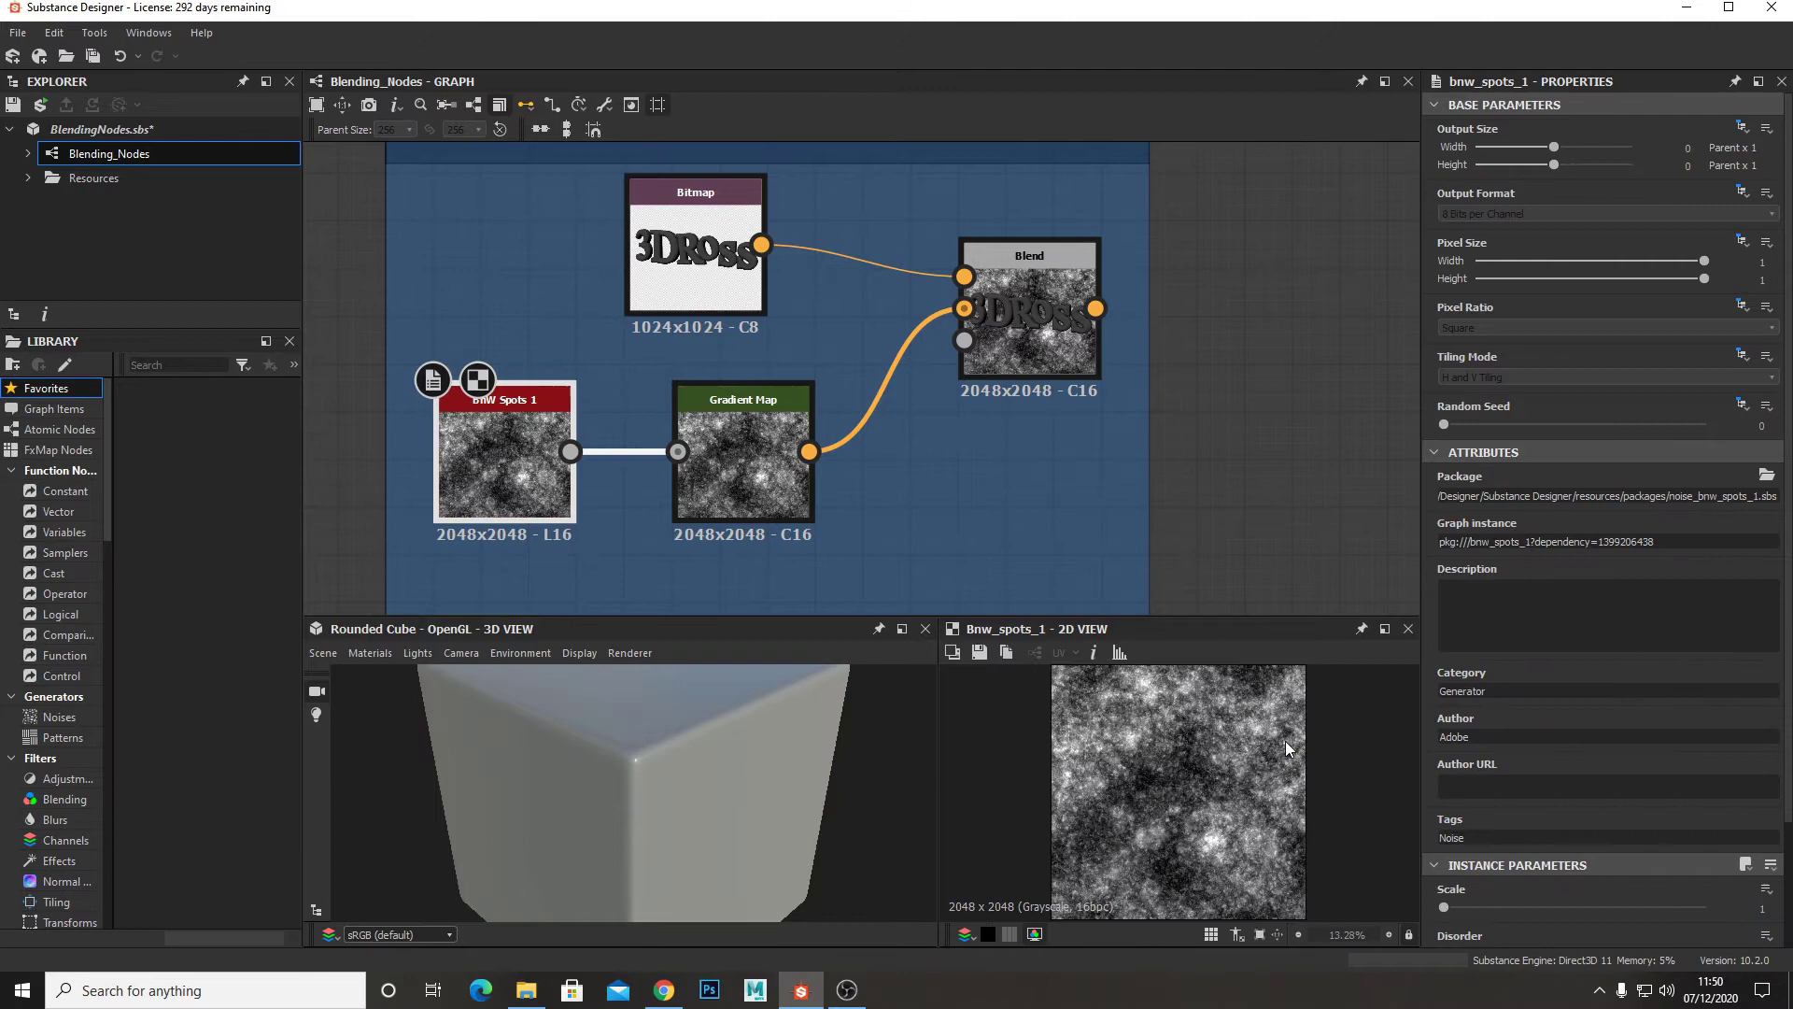
{"action": "scroll", "coordinate": [1224, 769], "scroll_direction": "up", "scroll_amount": 3}
{"action": "scroll", "coordinate": [1225, 769], "scroll_direction": "down", "scroll_amount": 2}
{"action": "left_click", "coordinate": [760, 434]}
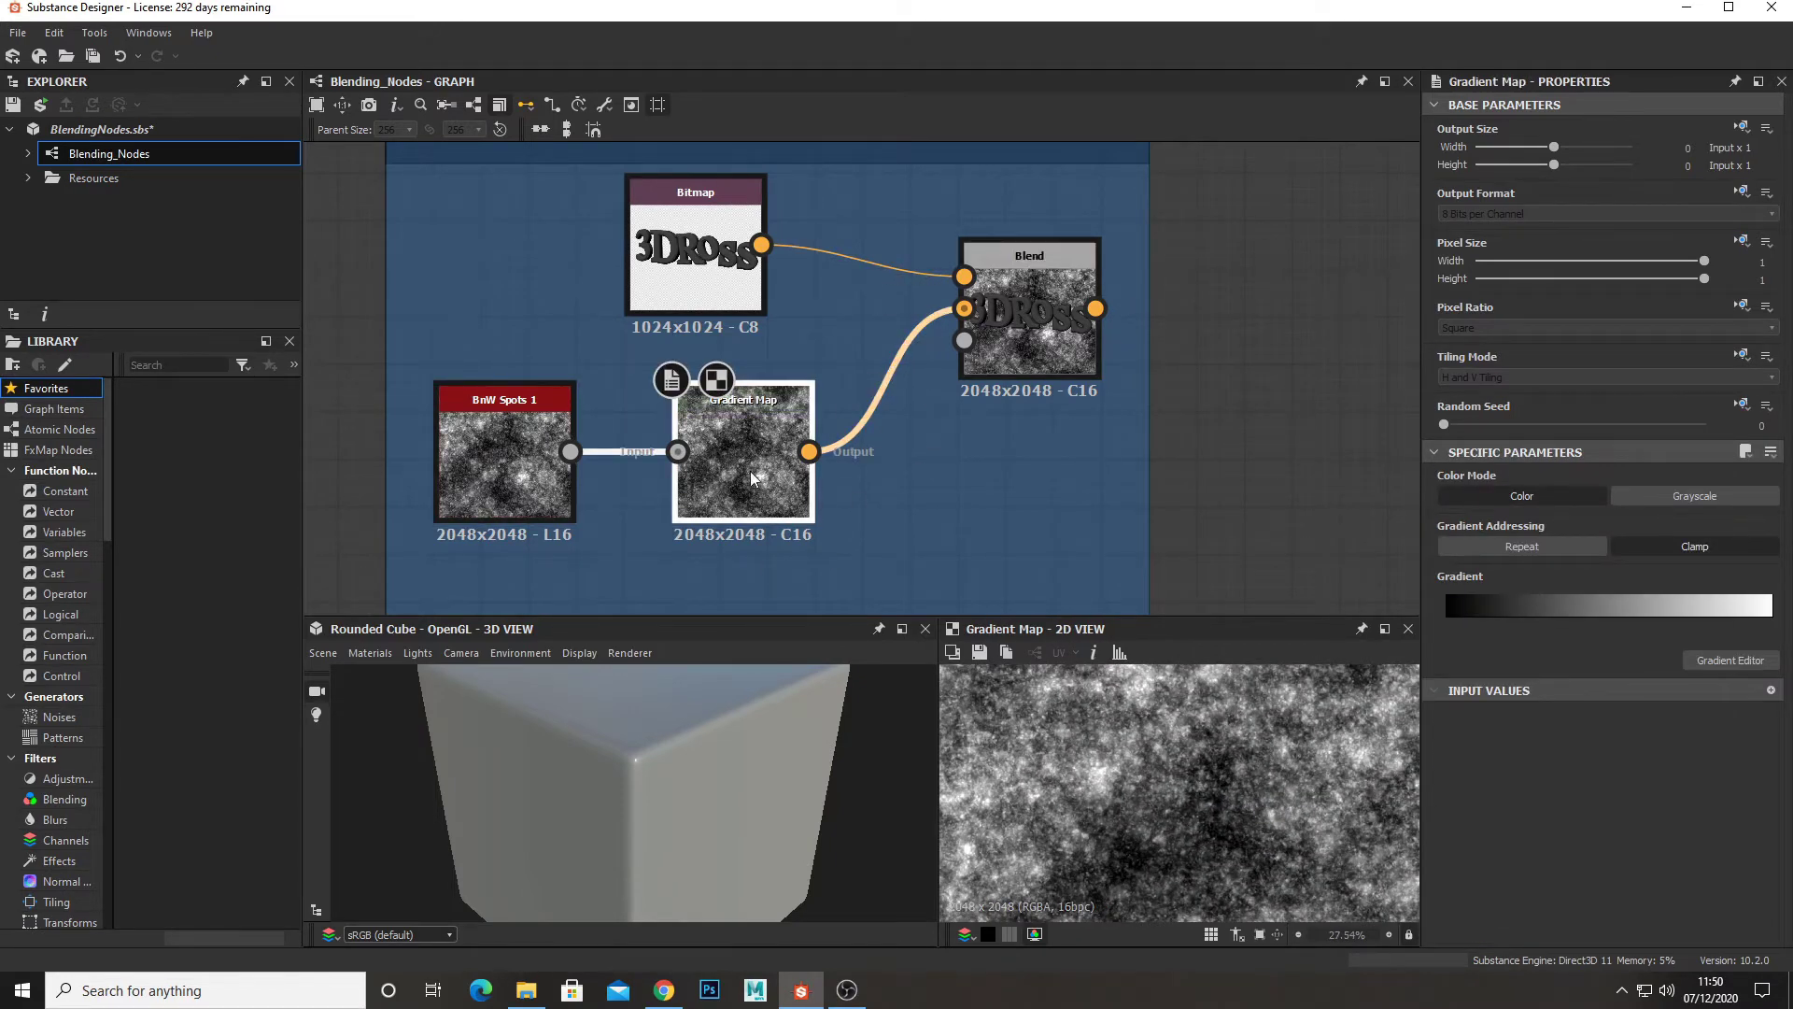
{"action": "left_click", "coordinate": [682, 273]}
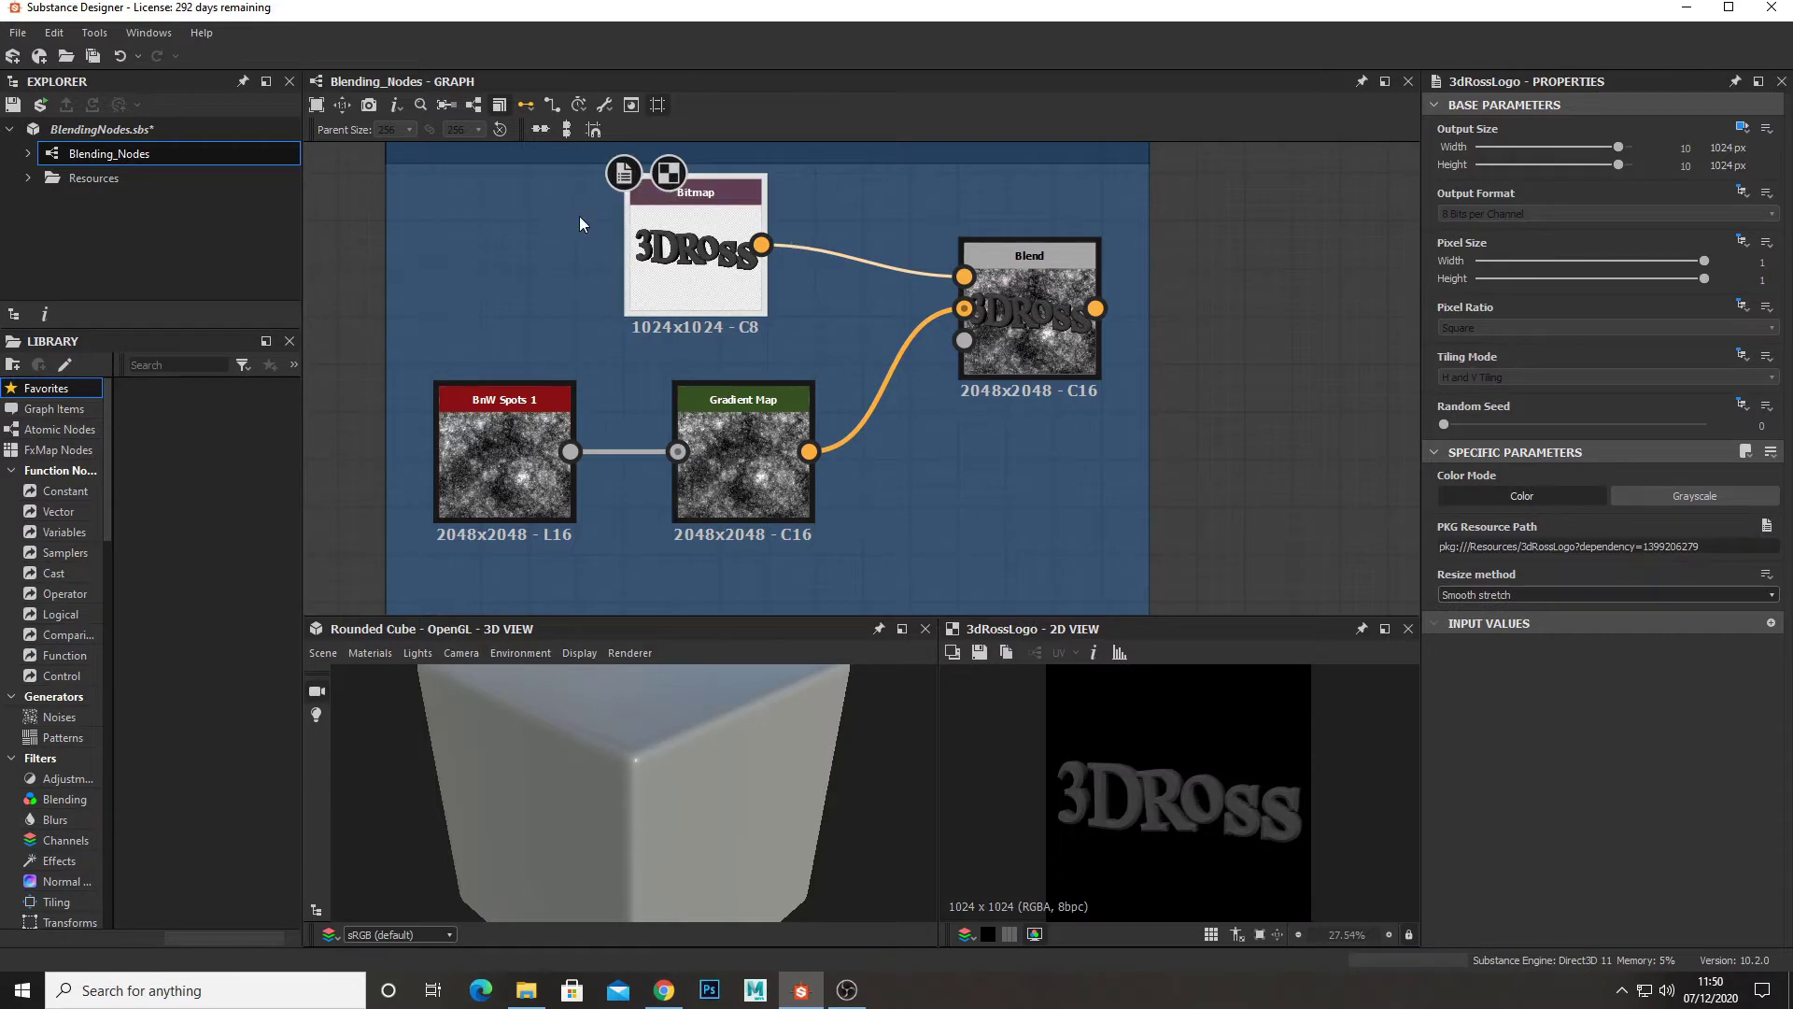
- Compare the Copy frame's Blend result with its Bitmap foreground and Gradient Map background, keeping the blend opacity at 1
{"action": "left_click", "coordinate": [1017, 327]}
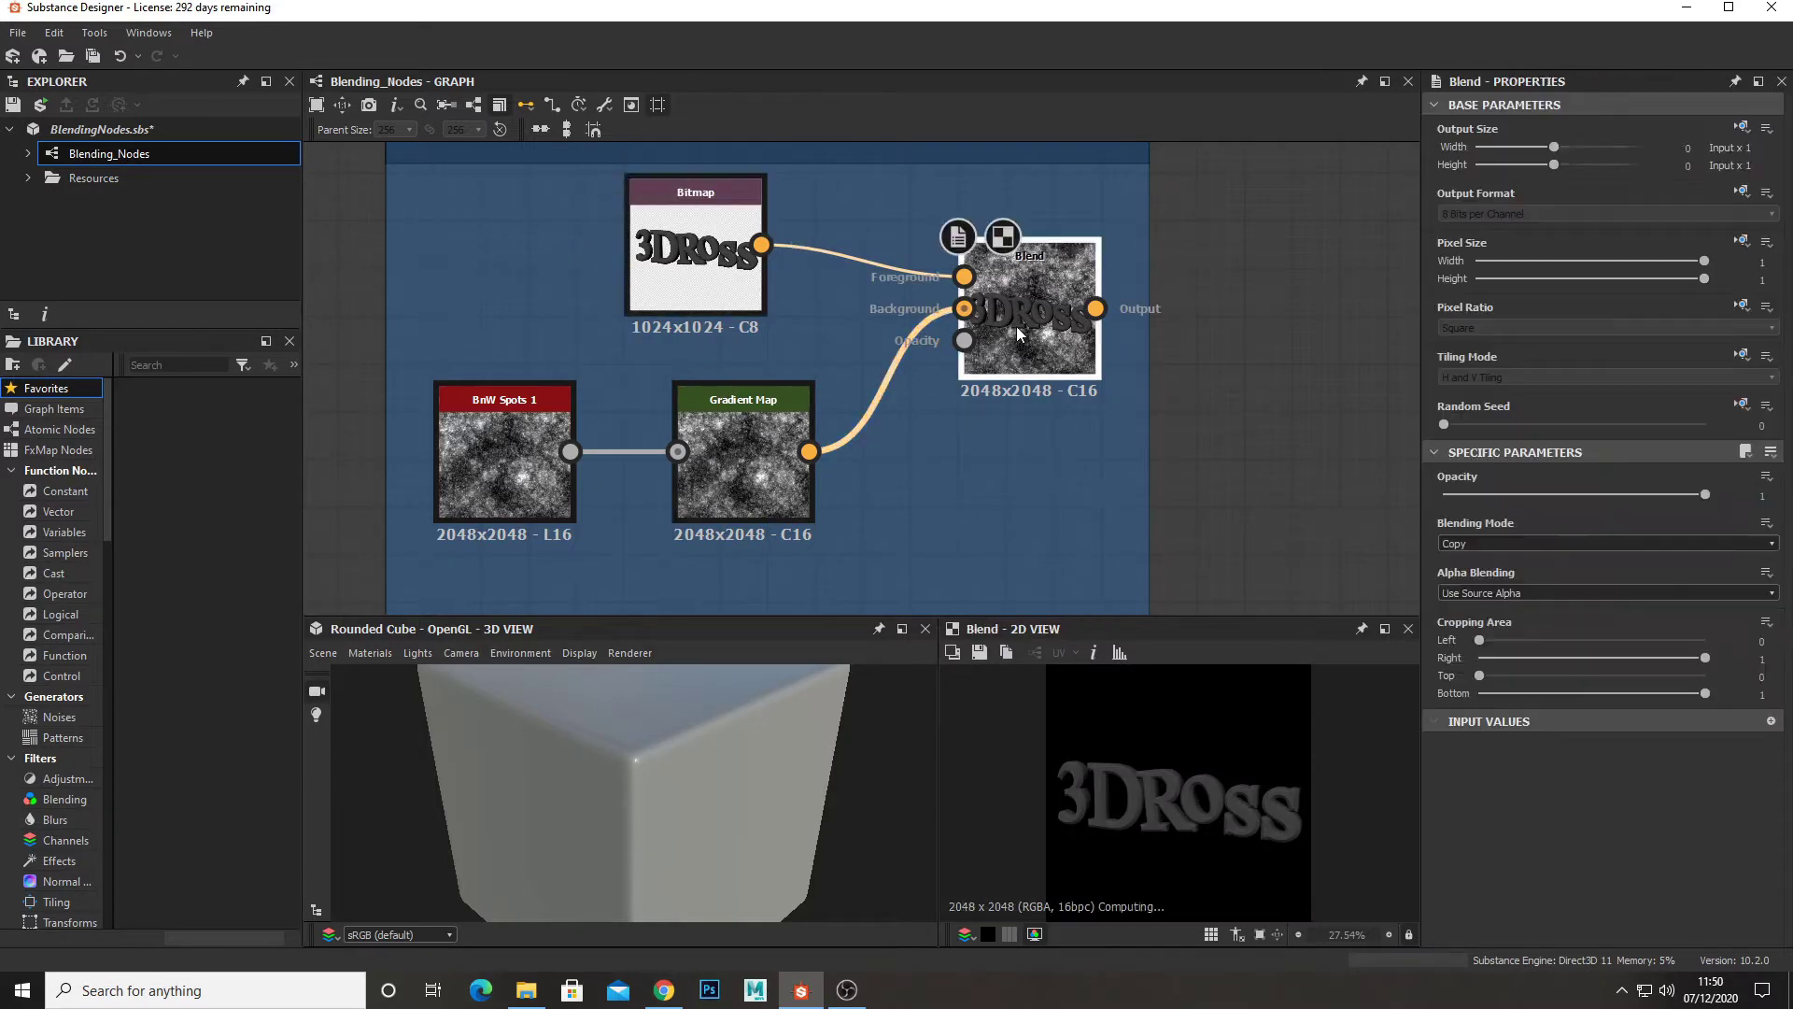
{"action": "scroll", "coordinate": [1135, 786], "scroll_direction": "up", "scroll_amount": 4}
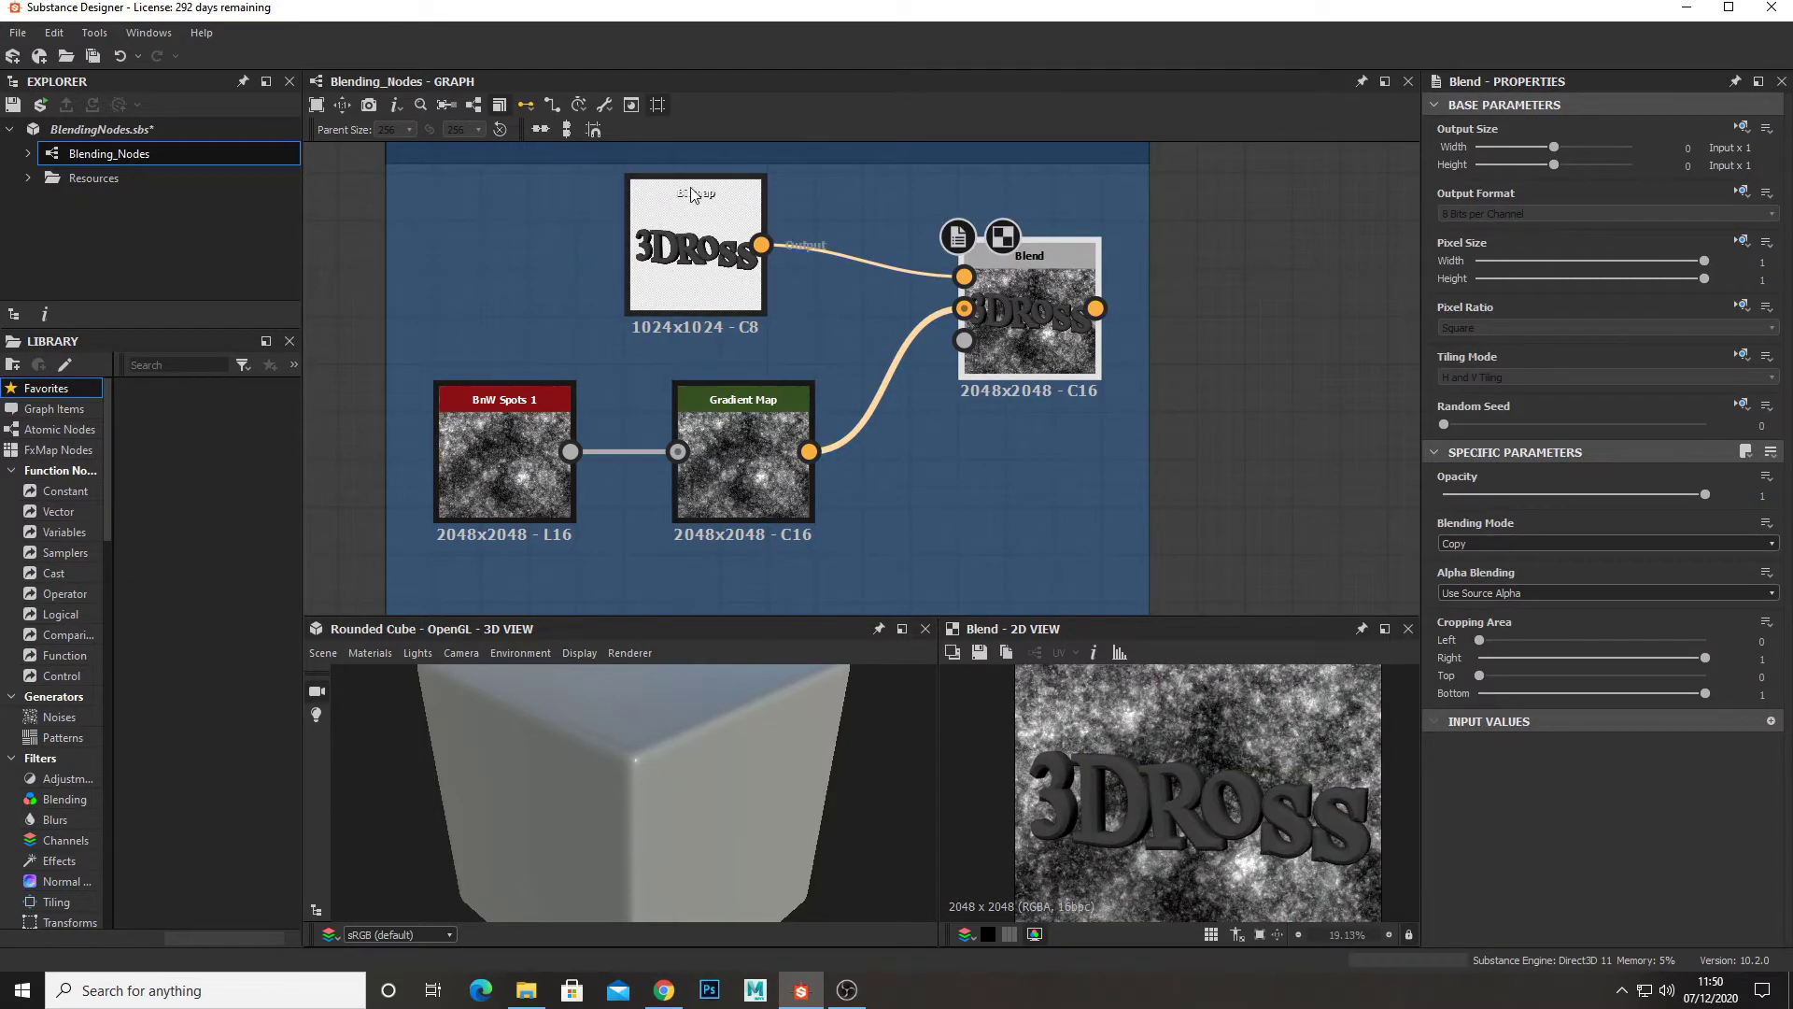
{"action": "left_click", "coordinate": [687, 250]}
{"action": "left_click", "coordinate": [715, 424]}
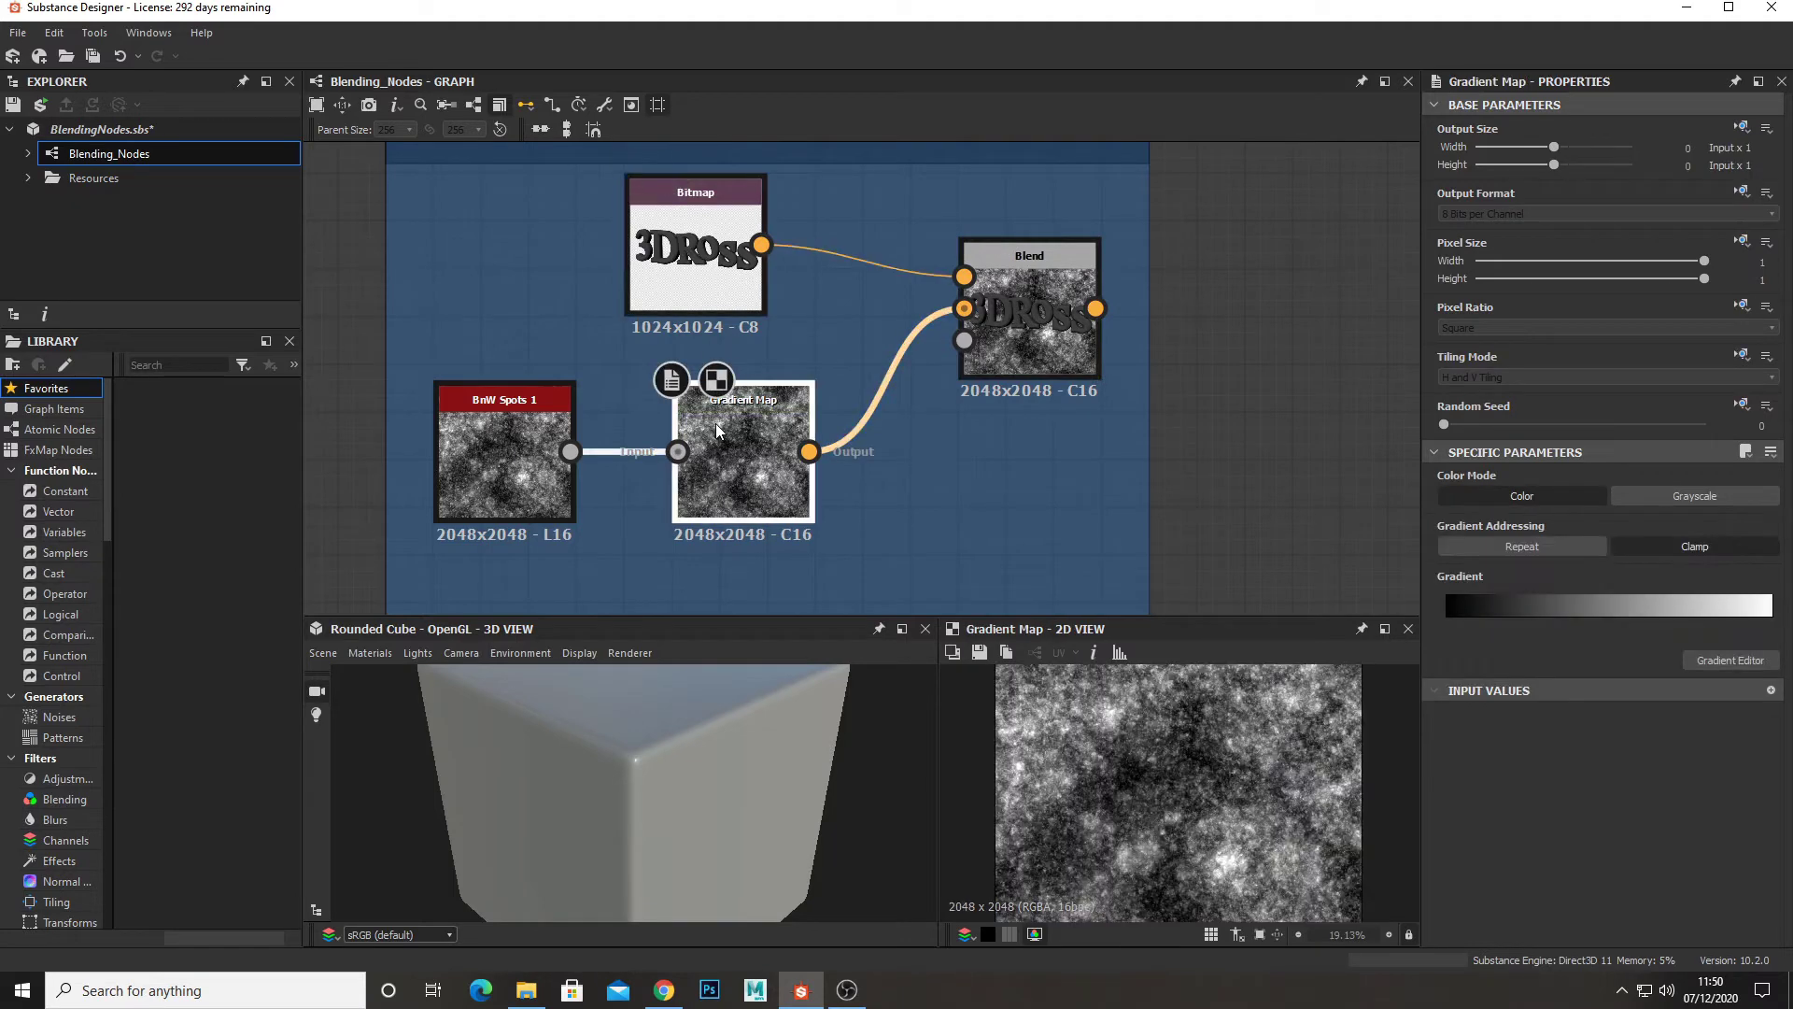
{"action": "left_click", "coordinate": [1081, 268]}
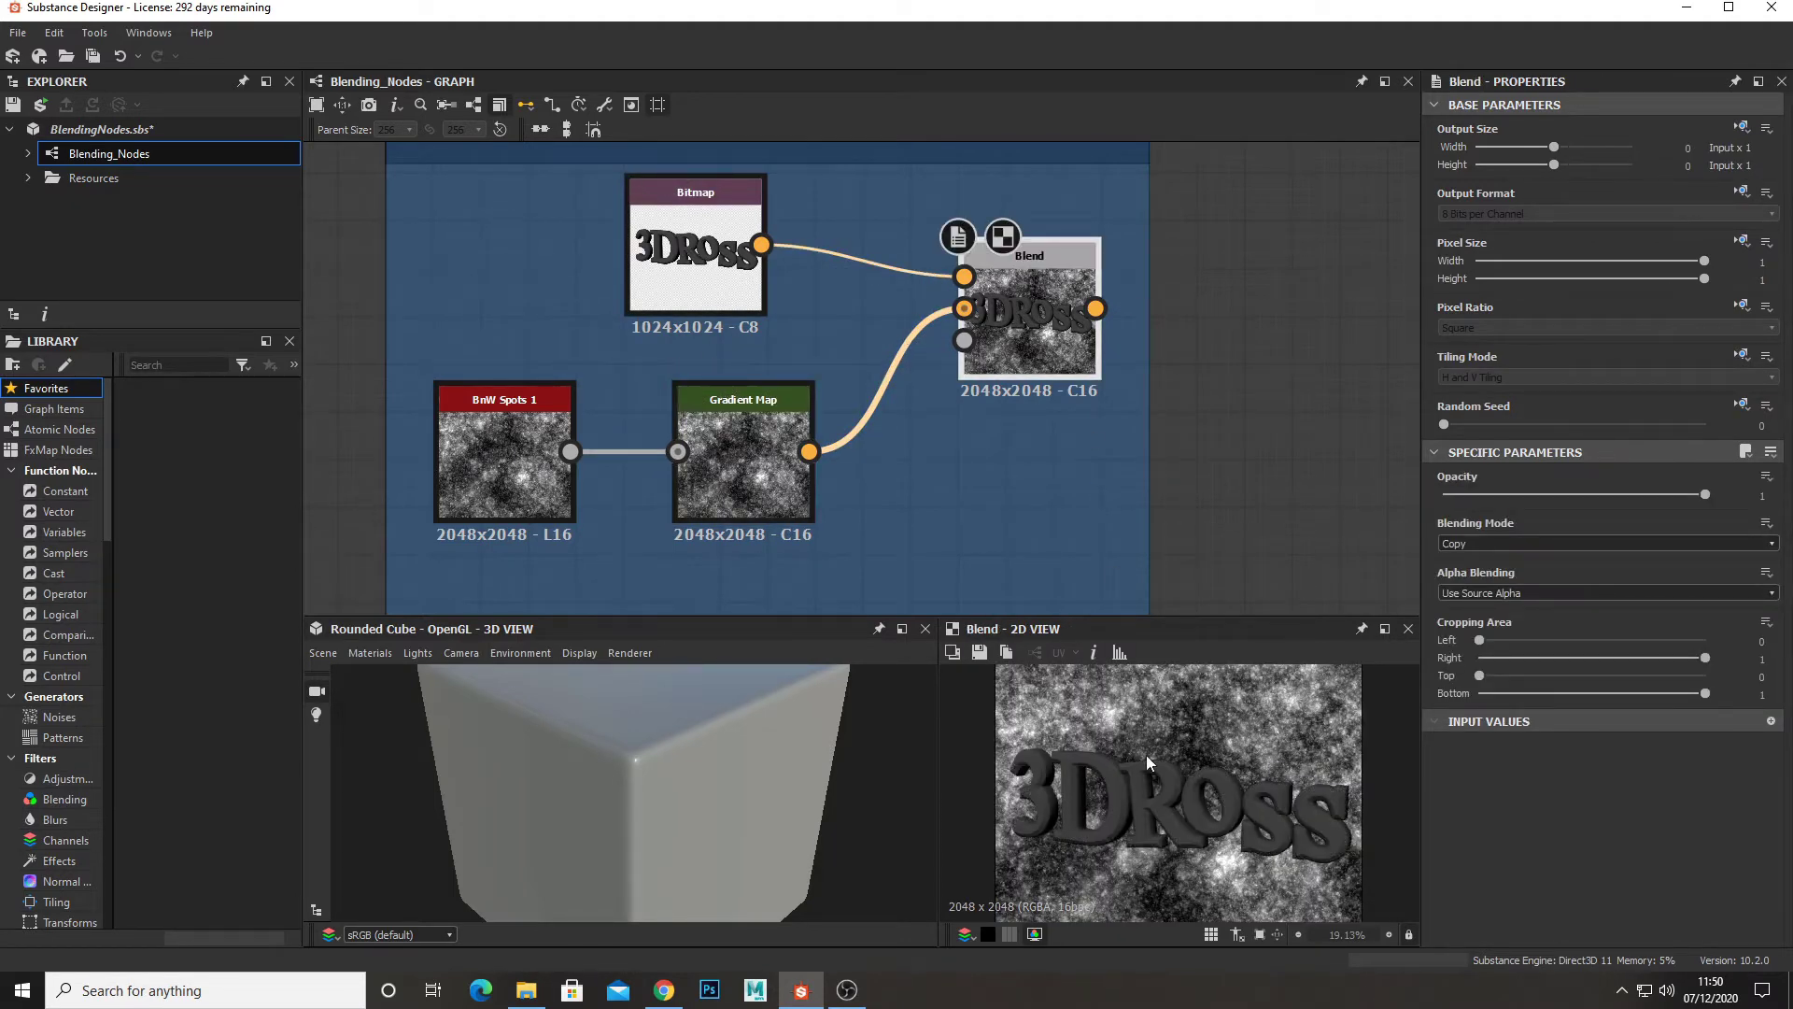
{"action": "scroll", "coordinate": [1146, 755], "scroll_direction": "down", "scroll_amount": 2}
{"action": "scroll", "coordinate": [1140, 738], "scroll_direction": "down", "scroll_amount": 3}
{"action": "left_click_drag", "start_coordinate": [1706, 494], "coordinate": [1746, 506]}
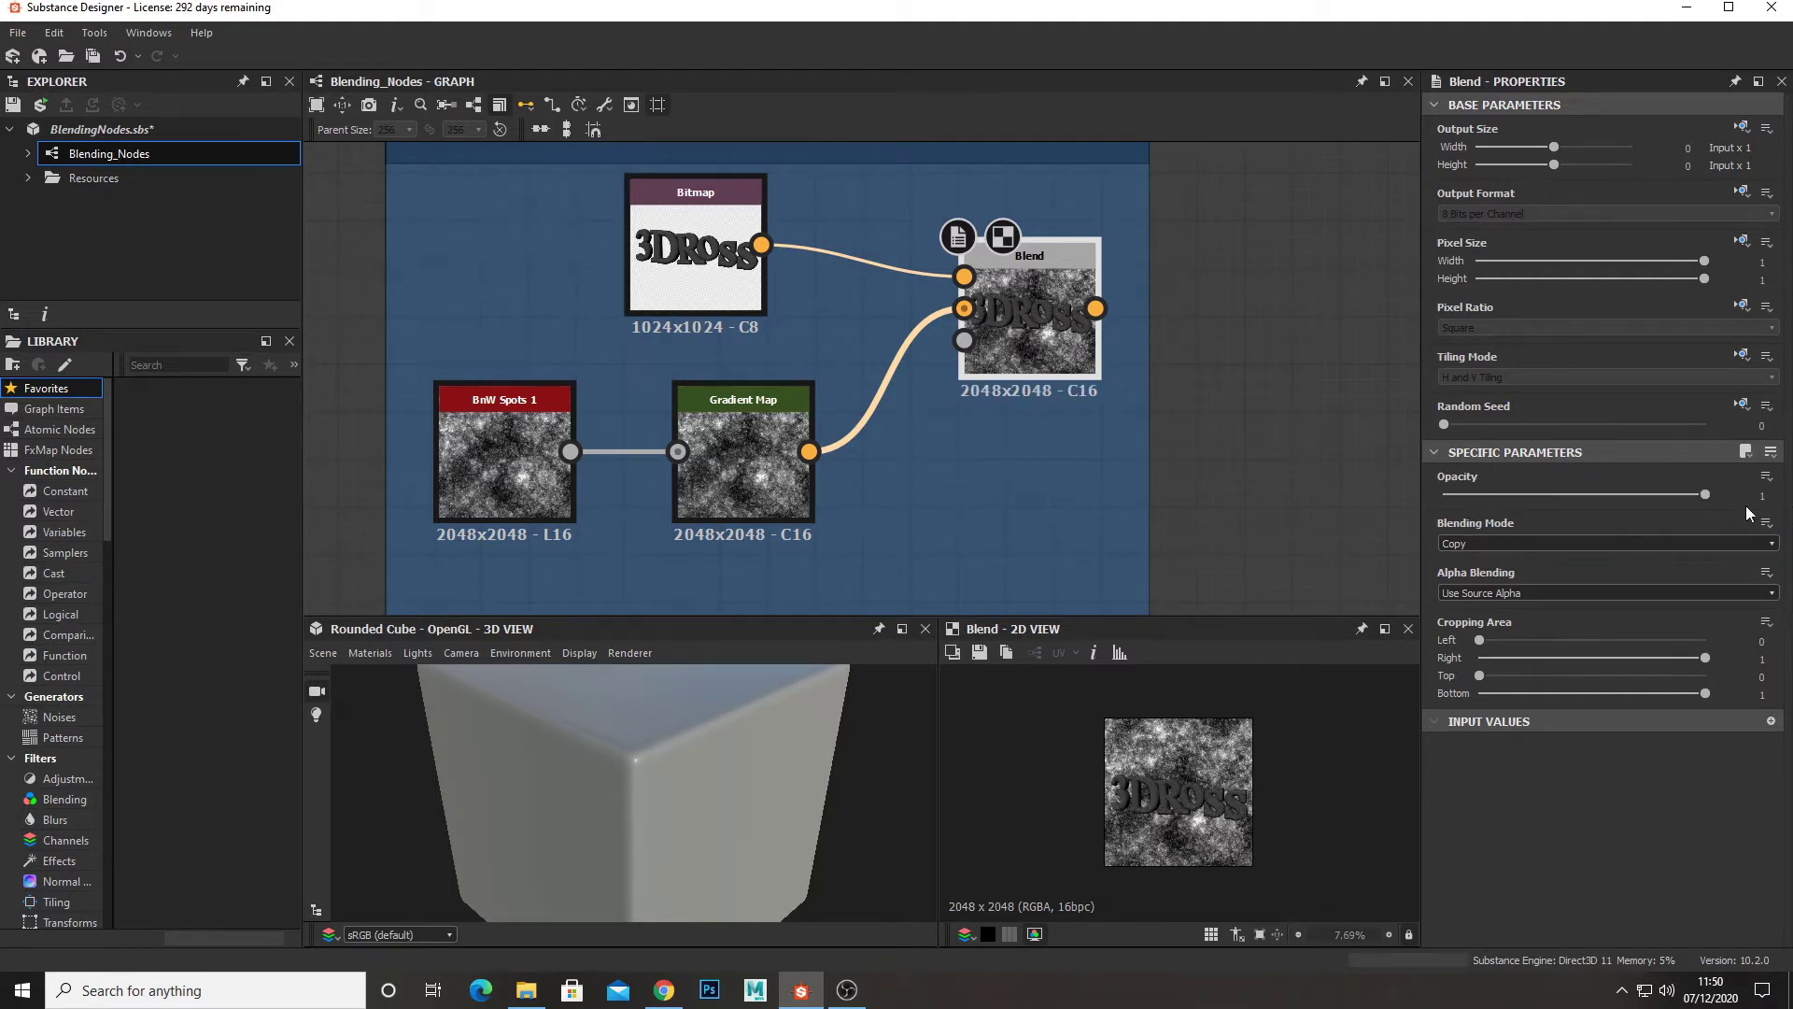
- Select the Add frame's Blend node and examine how the Bitmap and Gradient Map feed into it
{"action": "scroll", "coordinate": [1259, 502], "scroll_direction": "down", "scroll_amount": 4}
{"action": "middle_click_drag", "start_coordinate": [1224, 520], "coordinate": [1154, 280]}
{"action": "scroll", "coordinate": [1190, 363], "scroll_direction": "up", "scroll_amount": 2}
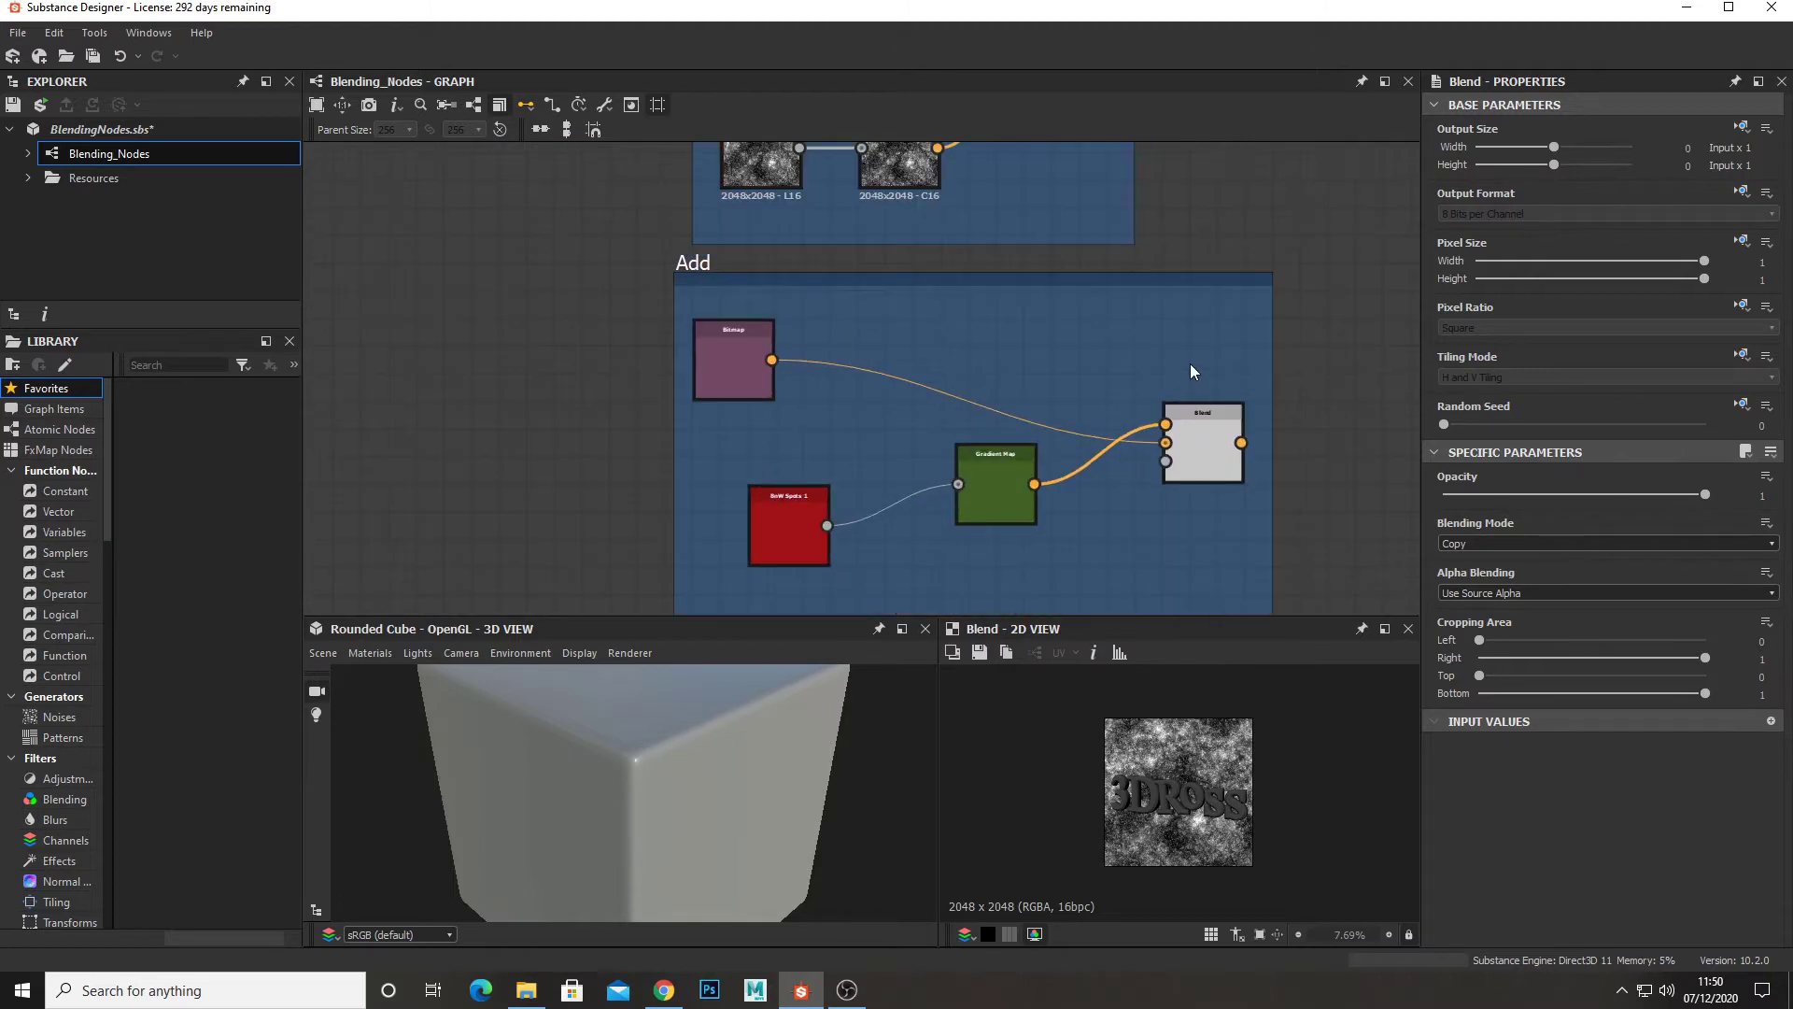
{"action": "left_click", "coordinate": [1191, 463]}
{"action": "scroll", "coordinate": [979, 457], "scroll_direction": "up", "scroll_amount": 2}
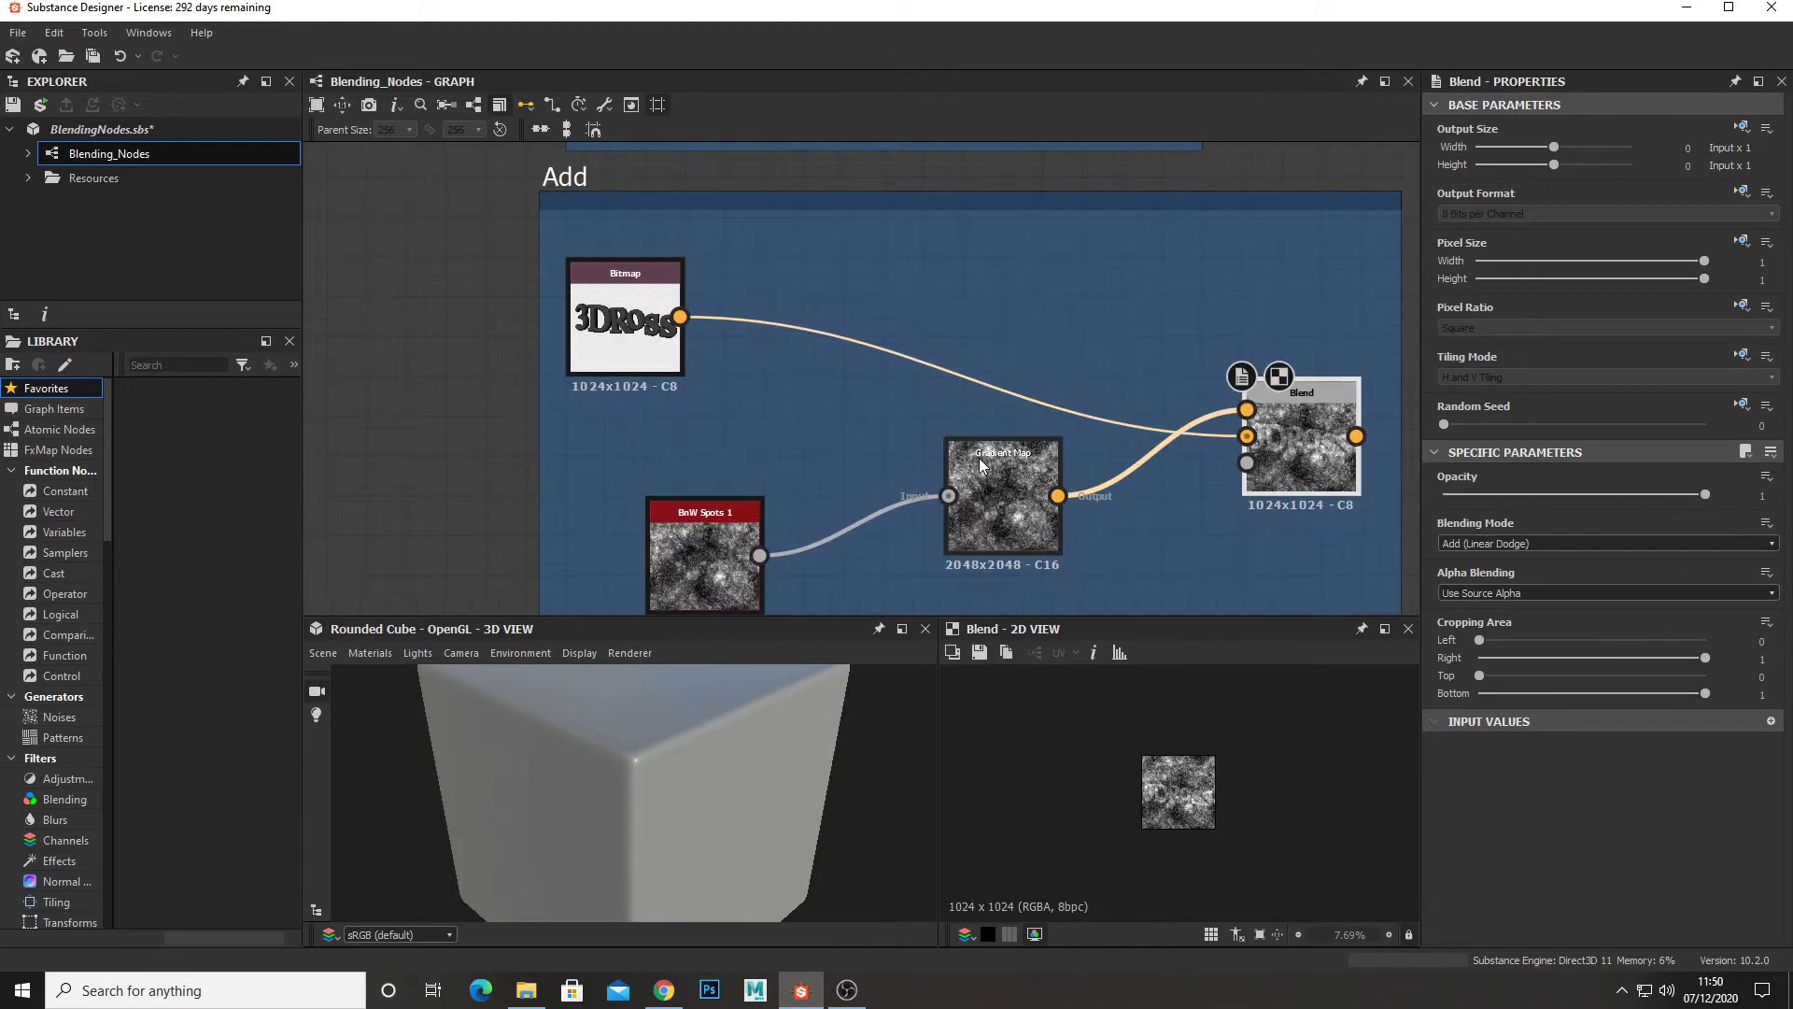
{"action": "scroll", "coordinate": [590, 327], "scroll_direction": "down", "scroll_amount": 3}
{"action": "scroll", "coordinate": [591, 331], "scroll_direction": "up", "scroll_amount": 3}
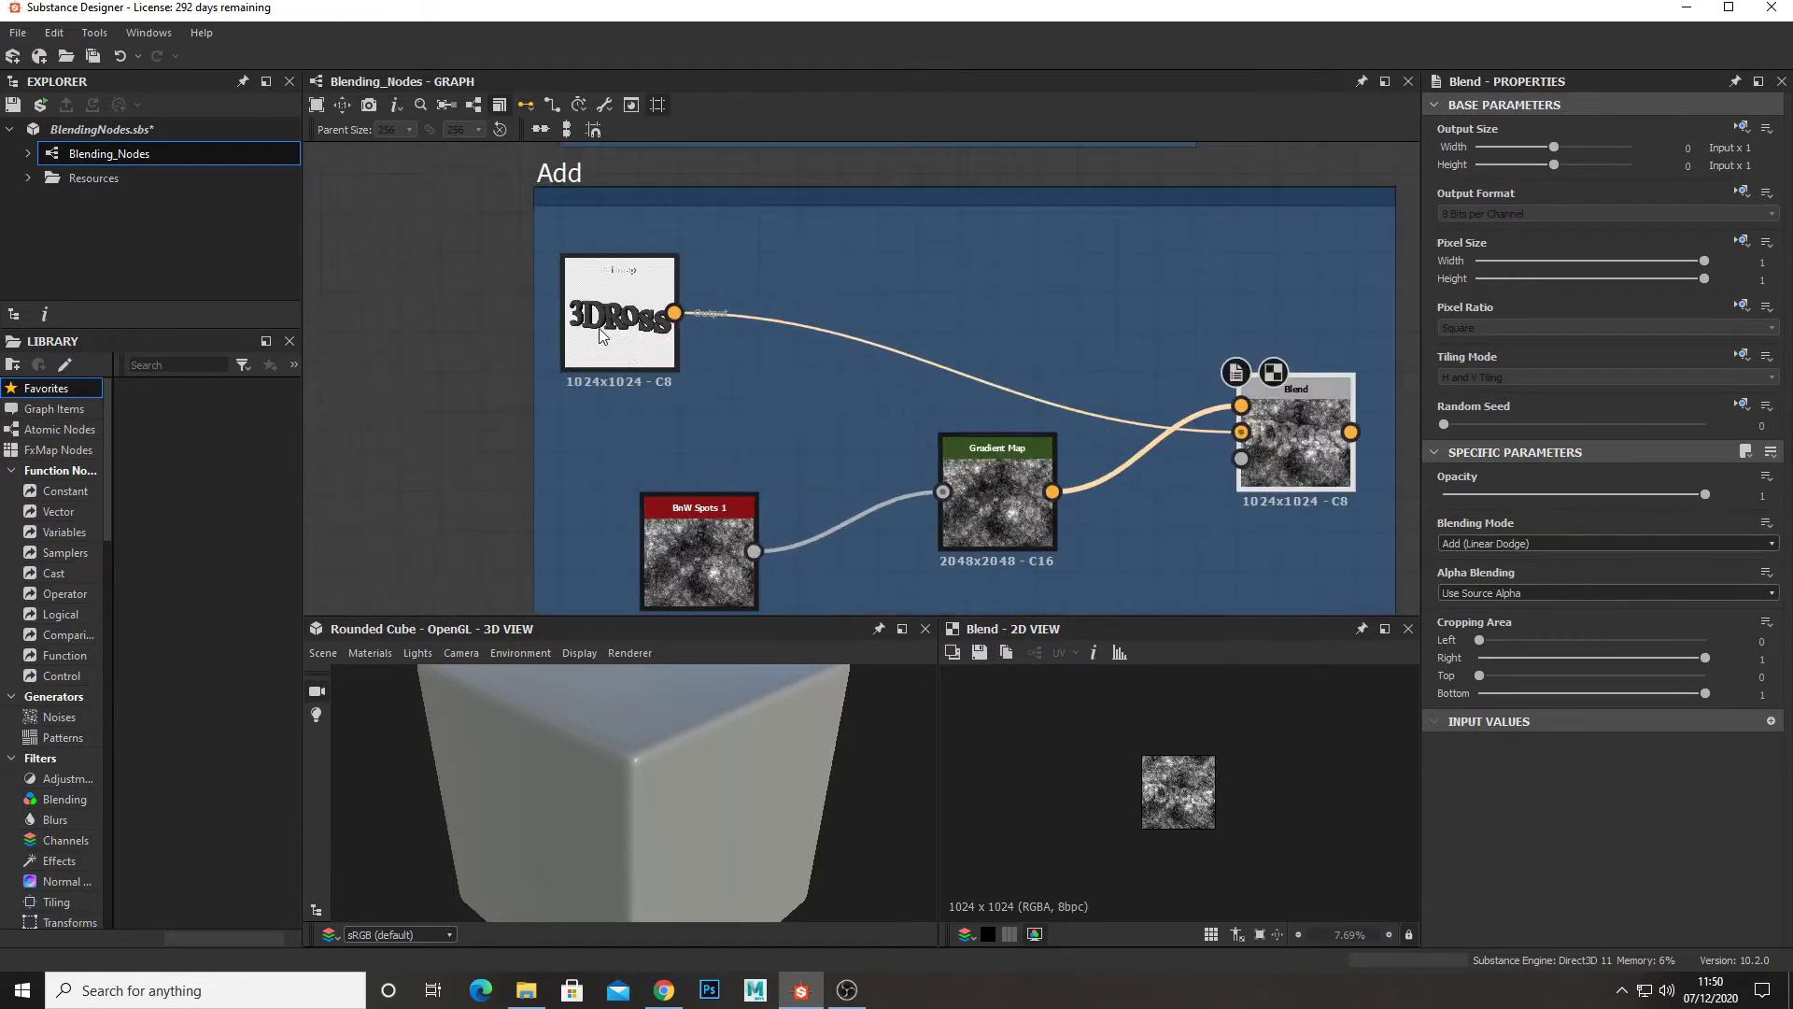
{"action": "middle_click_drag", "start_coordinate": [885, 485], "coordinate": [851, 407]}
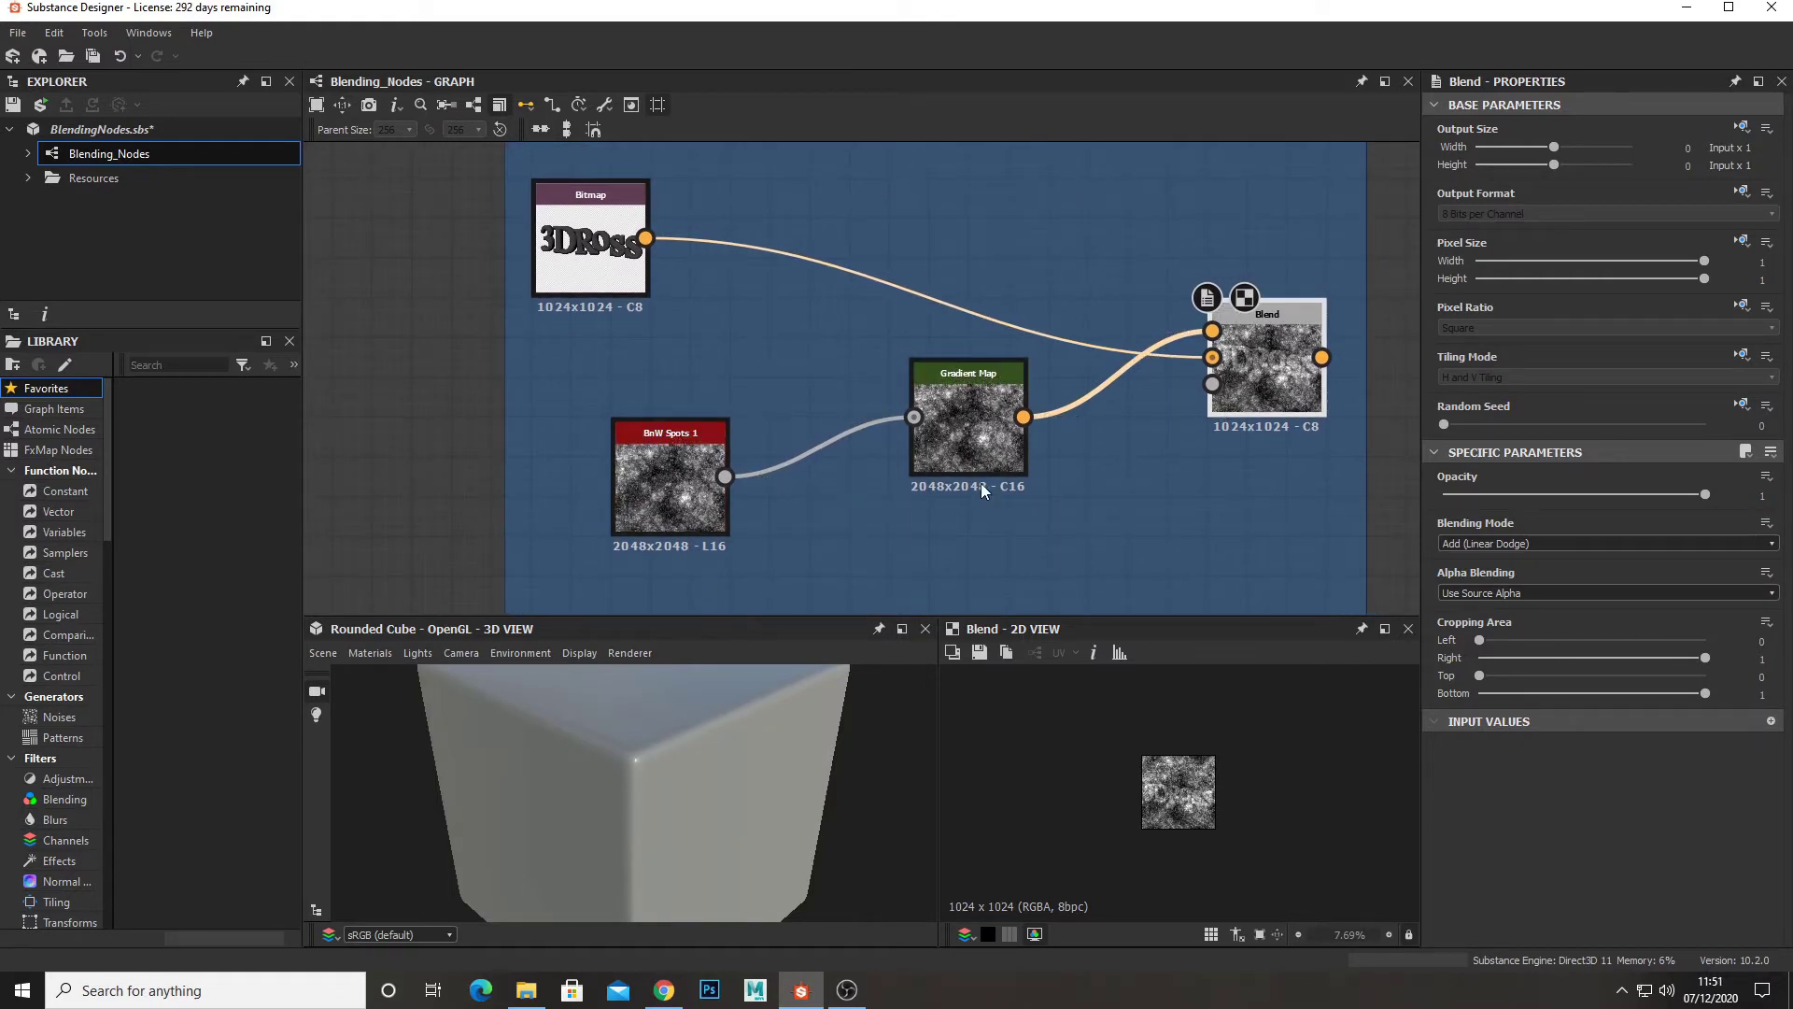
{"action": "scroll", "coordinate": [1012, 452], "scroll_direction": "up", "scroll_amount": 1}
{"action": "middle_click_drag", "start_coordinate": [1199, 353], "coordinate": [1188, 447]}
{"action": "scroll", "coordinate": [1124, 676], "scroll_direction": "up", "scroll_amount": 1}
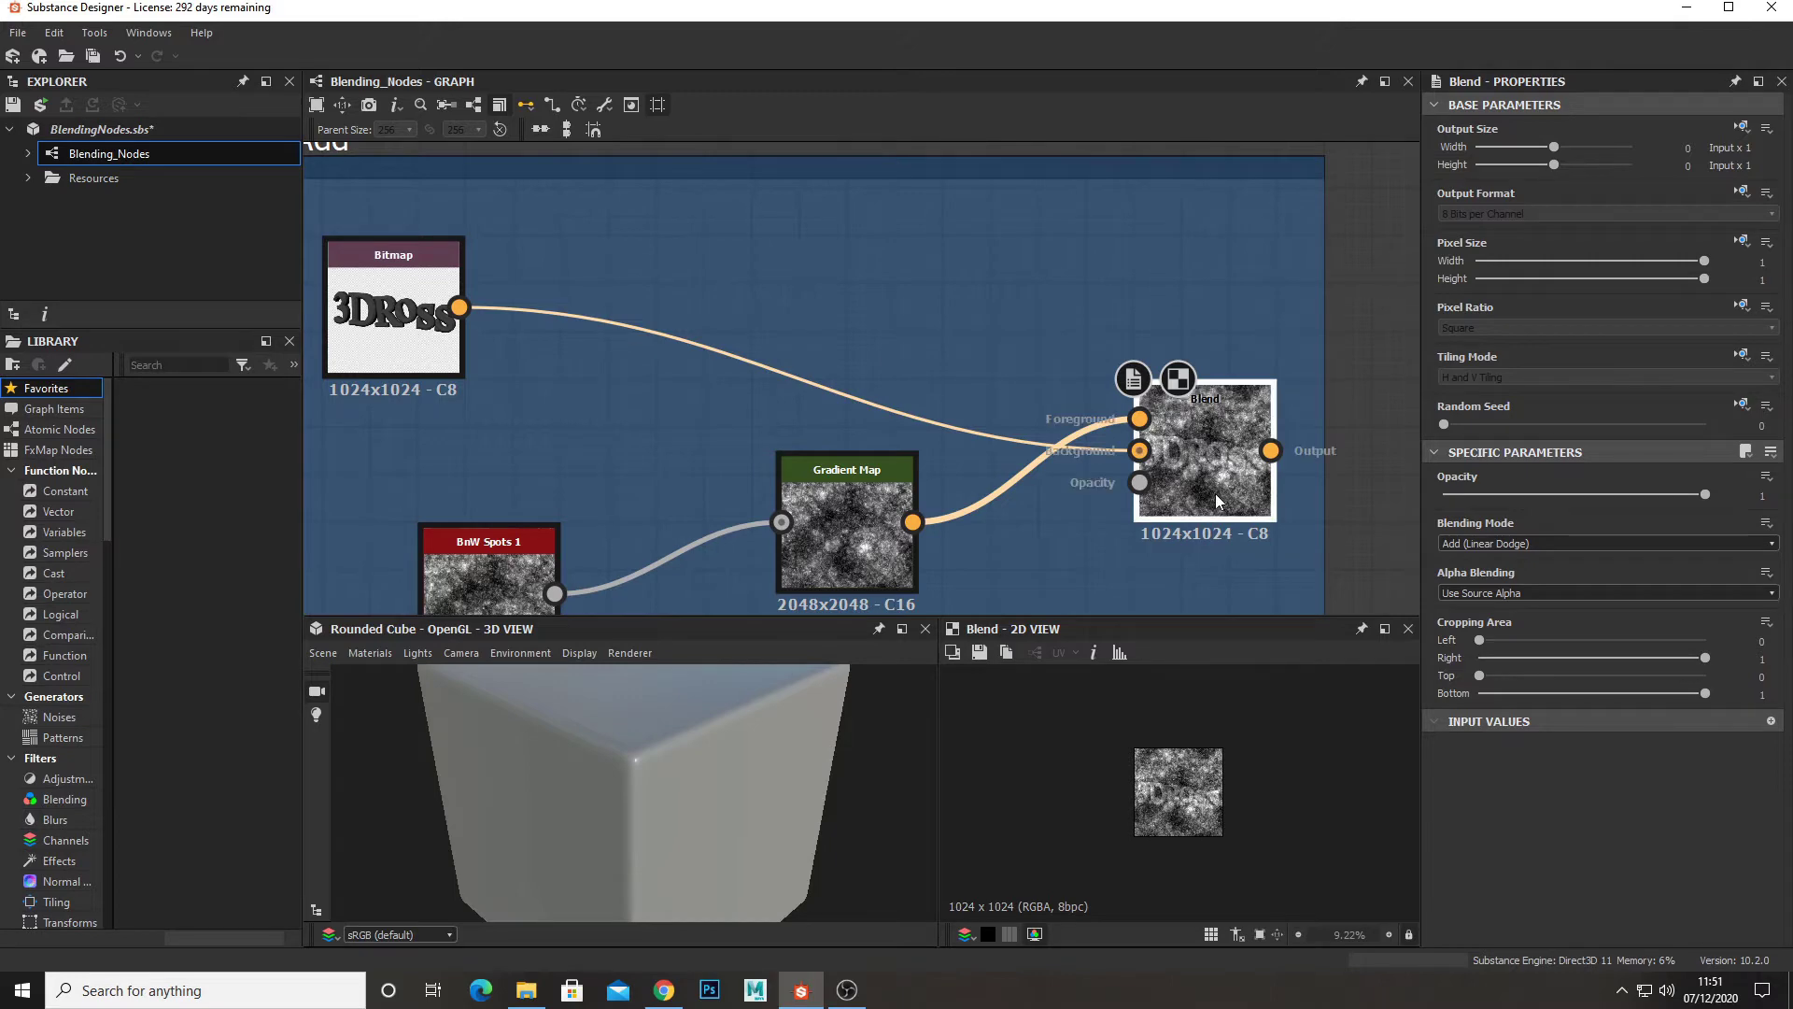
- Compare the Add frame's Gradient Map with its Blend result up close in the 2D view
{"action": "left_click", "coordinate": [828, 519]}
{"action": "scroll", "coordinate": [1223, 770], "scroll_direction": "up", "scroll_amount": 2}
{"action": "scroll", "coordinate": [1205, 775], "scroll_direction": "up", "scroll_amount": 3}
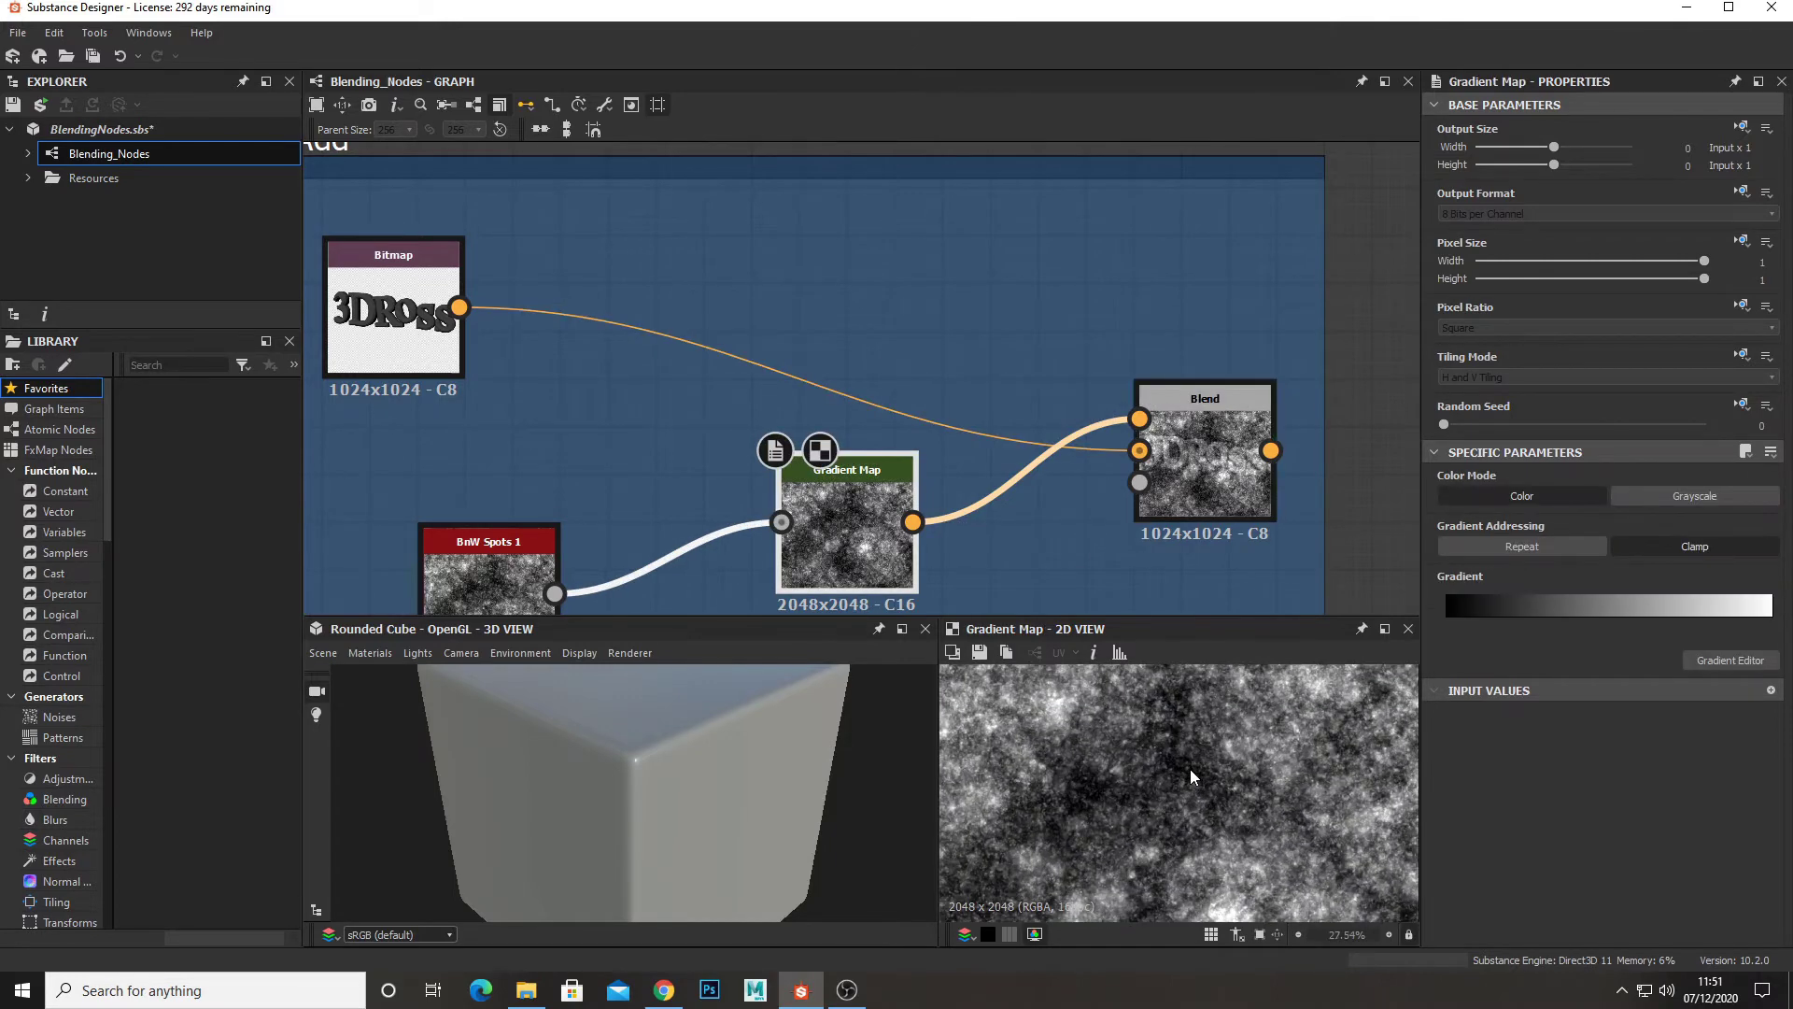
{"action": "scroll", "coordinate": [1175, 768], "scroll_direction": "down", "scroll_amount": 1}
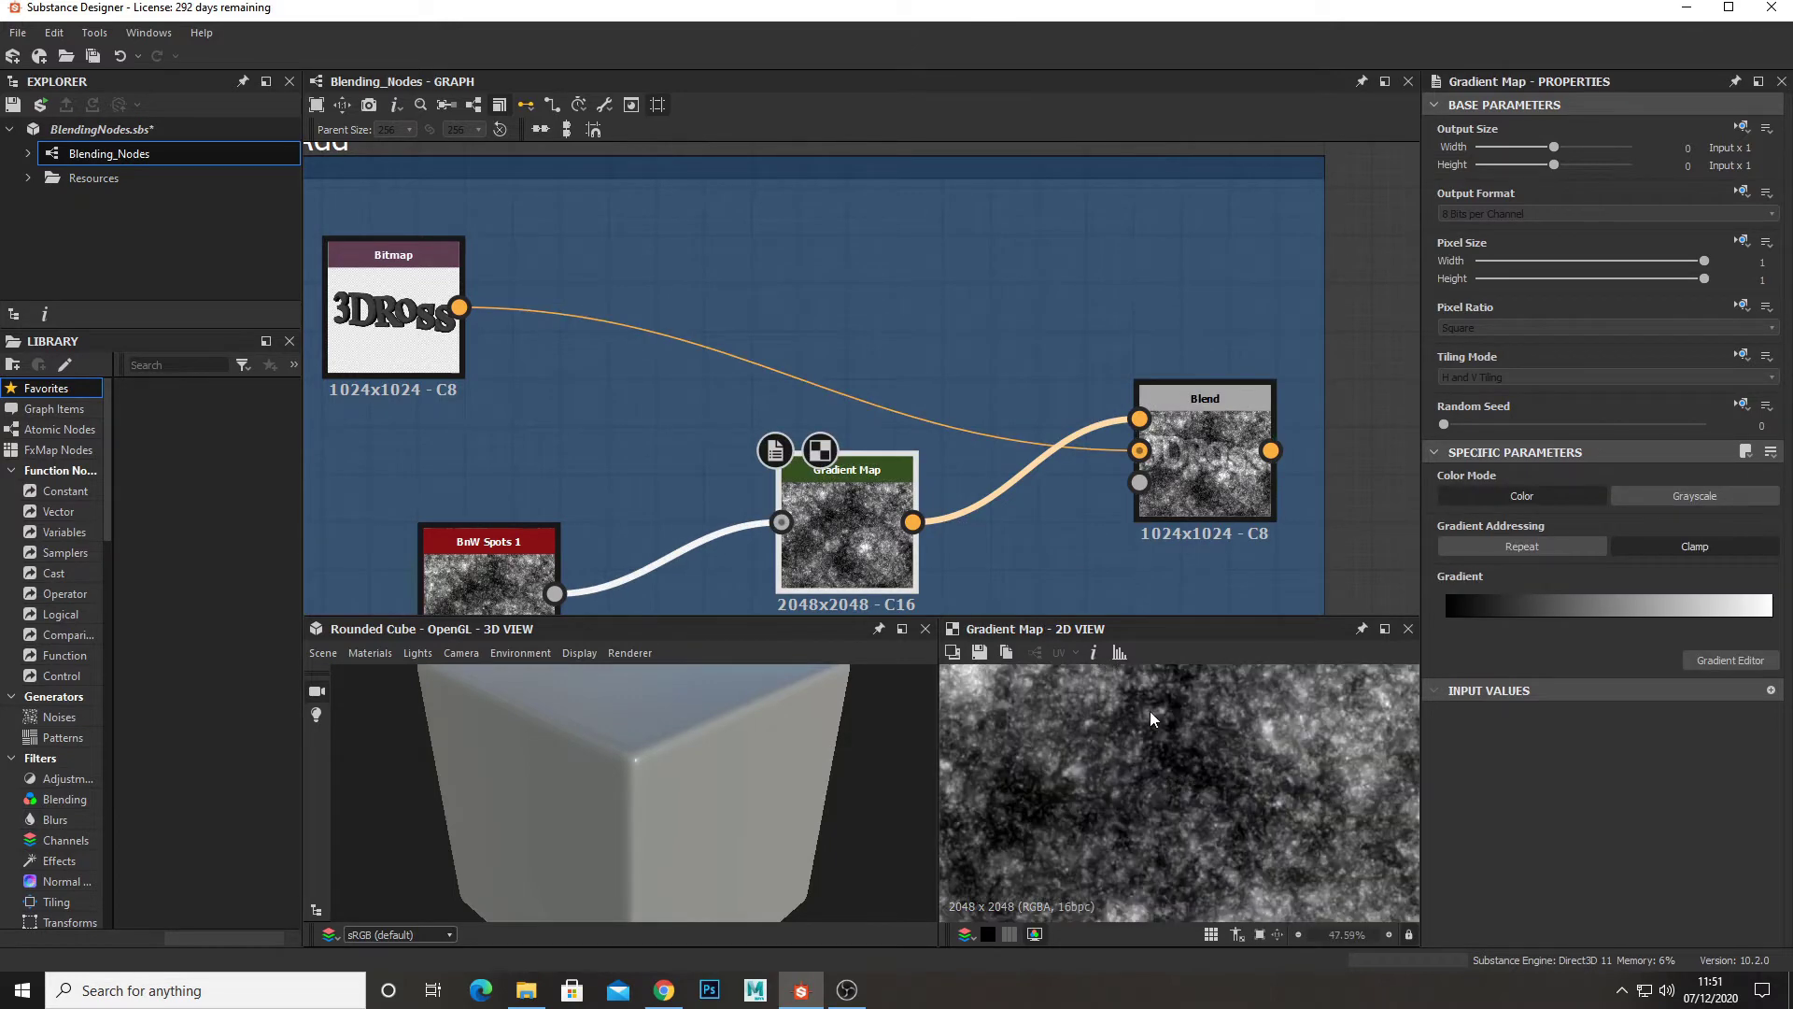
{"action": "left_click", "coordinate": [1208, 496]}
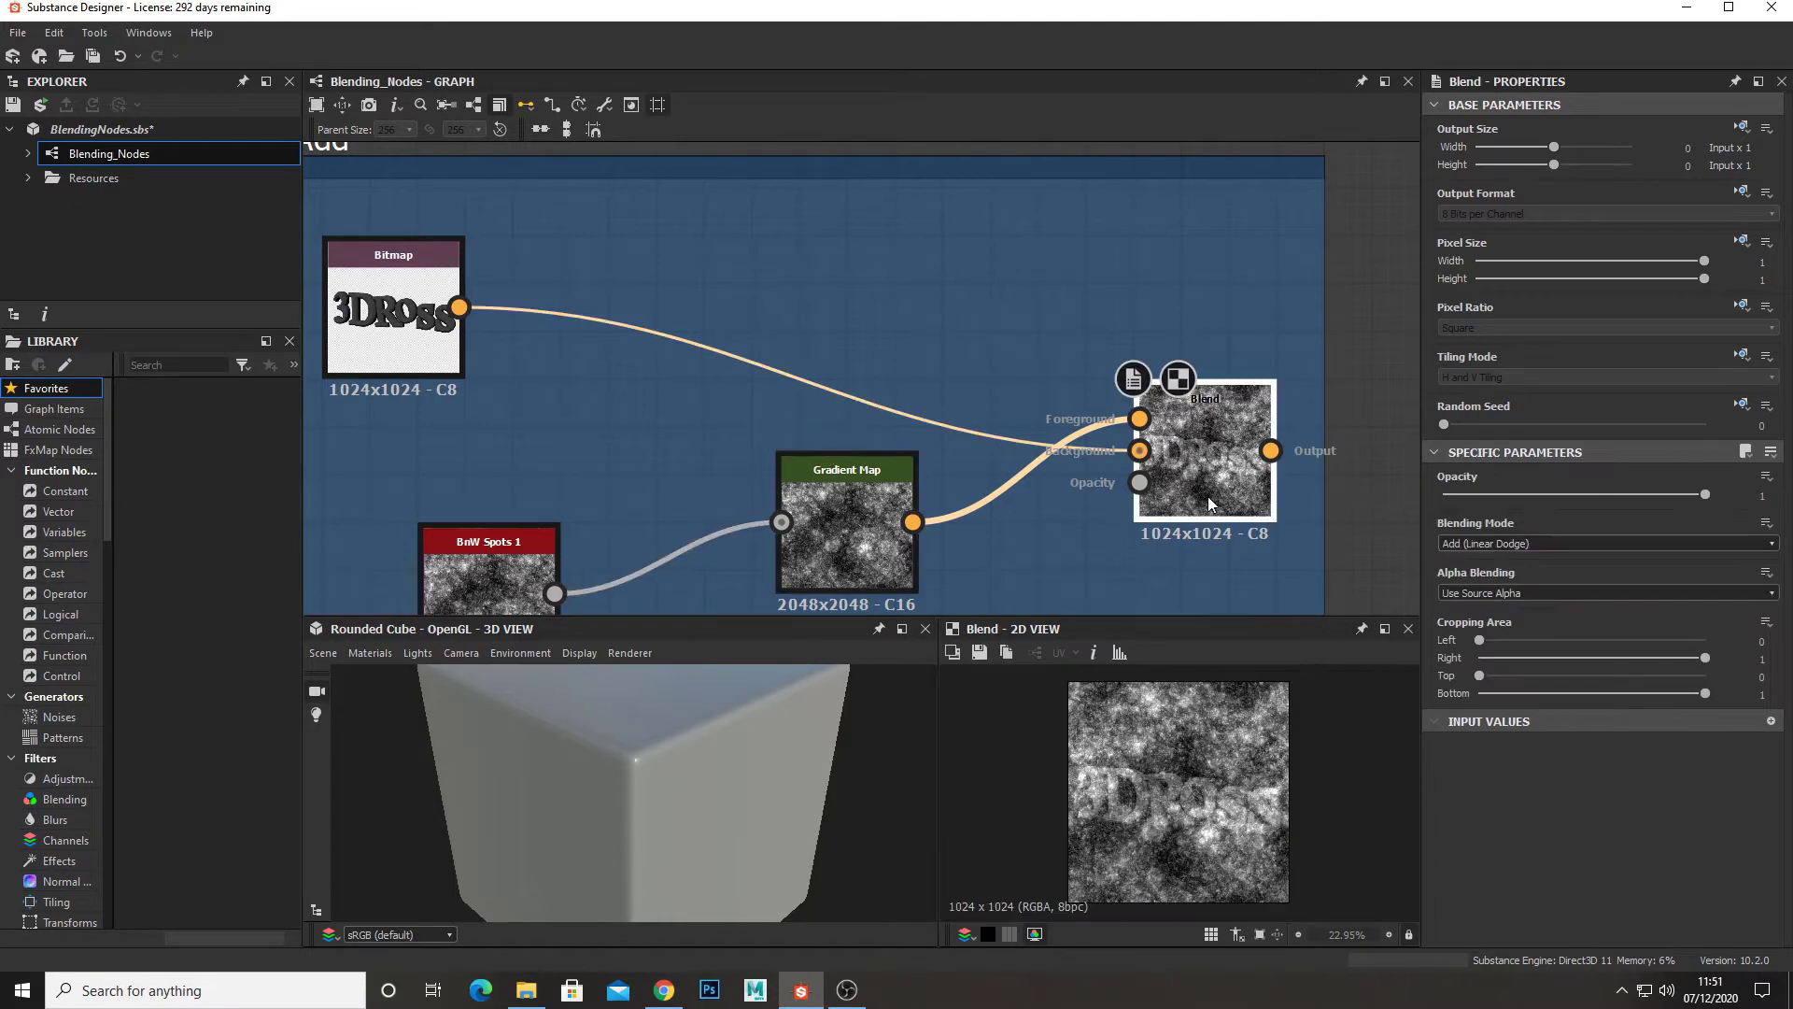
{"action": "scroll", "coordinate": [1134, 826], "scroll_direction": "up", "scroll_amount": 5}
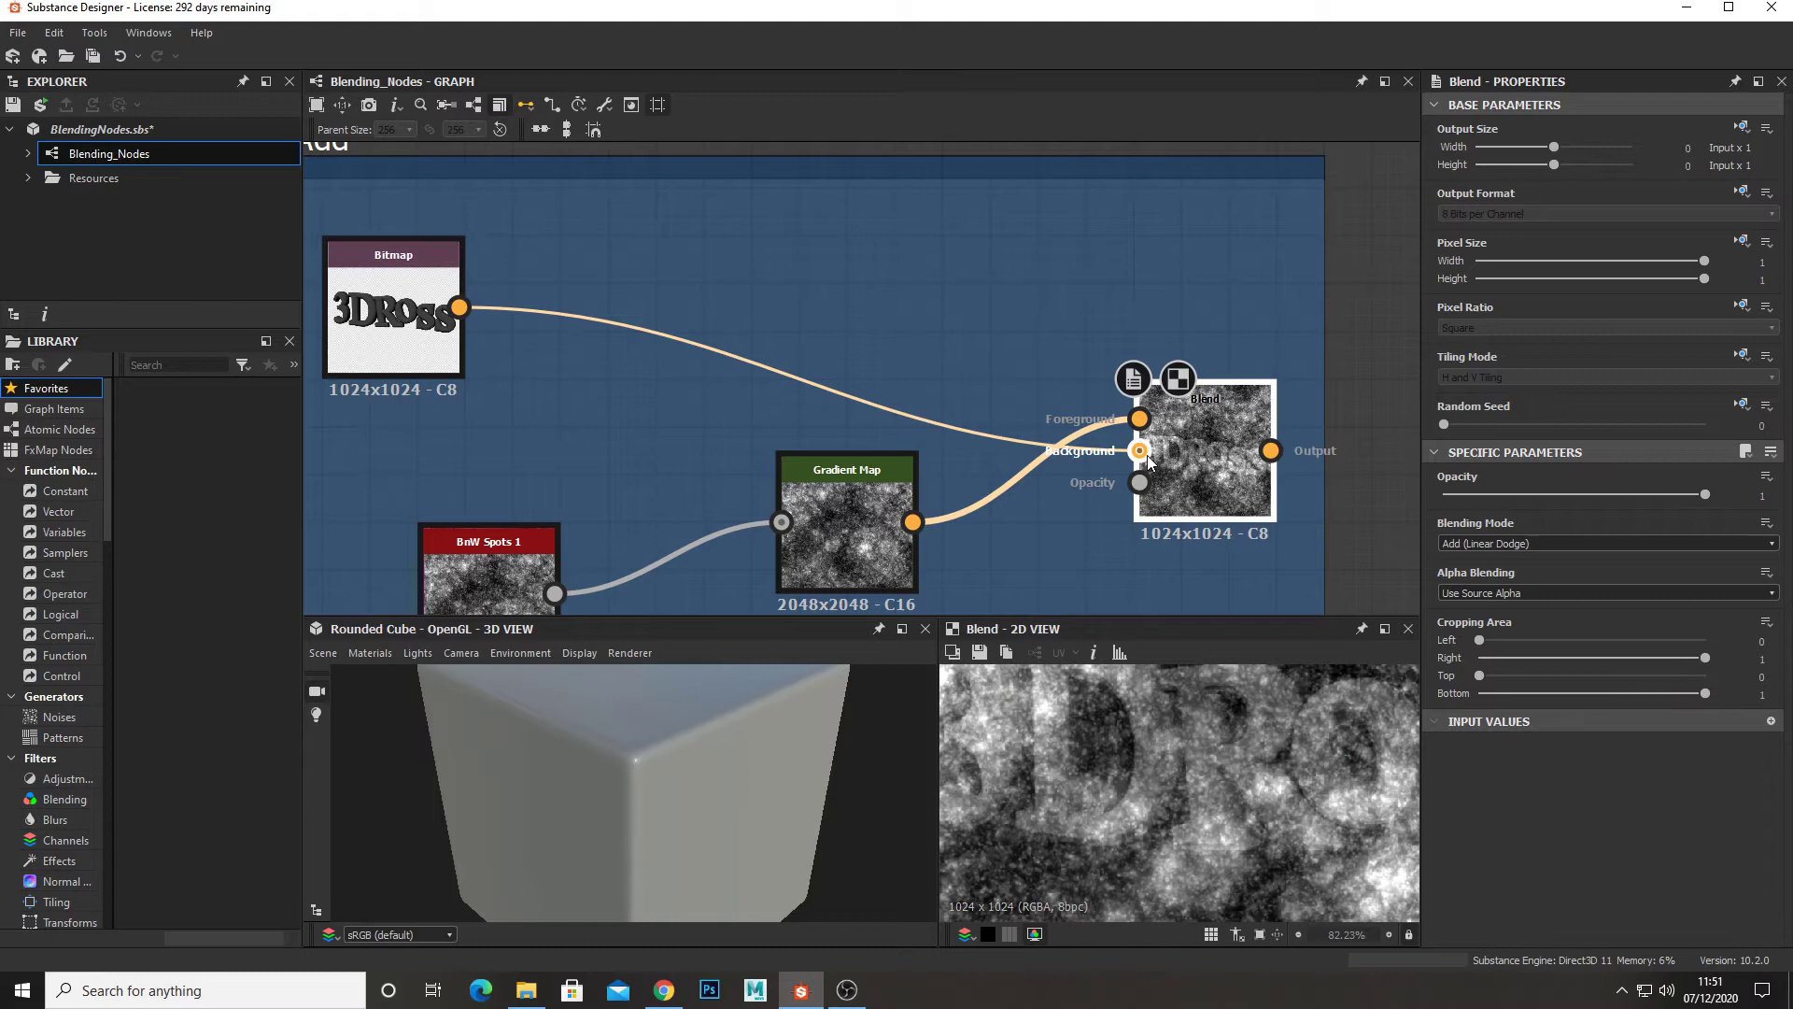
{"action": "scroll", "coordinate": [1130, 821], "scroll_direction": "up", "scroll_amount": 3}
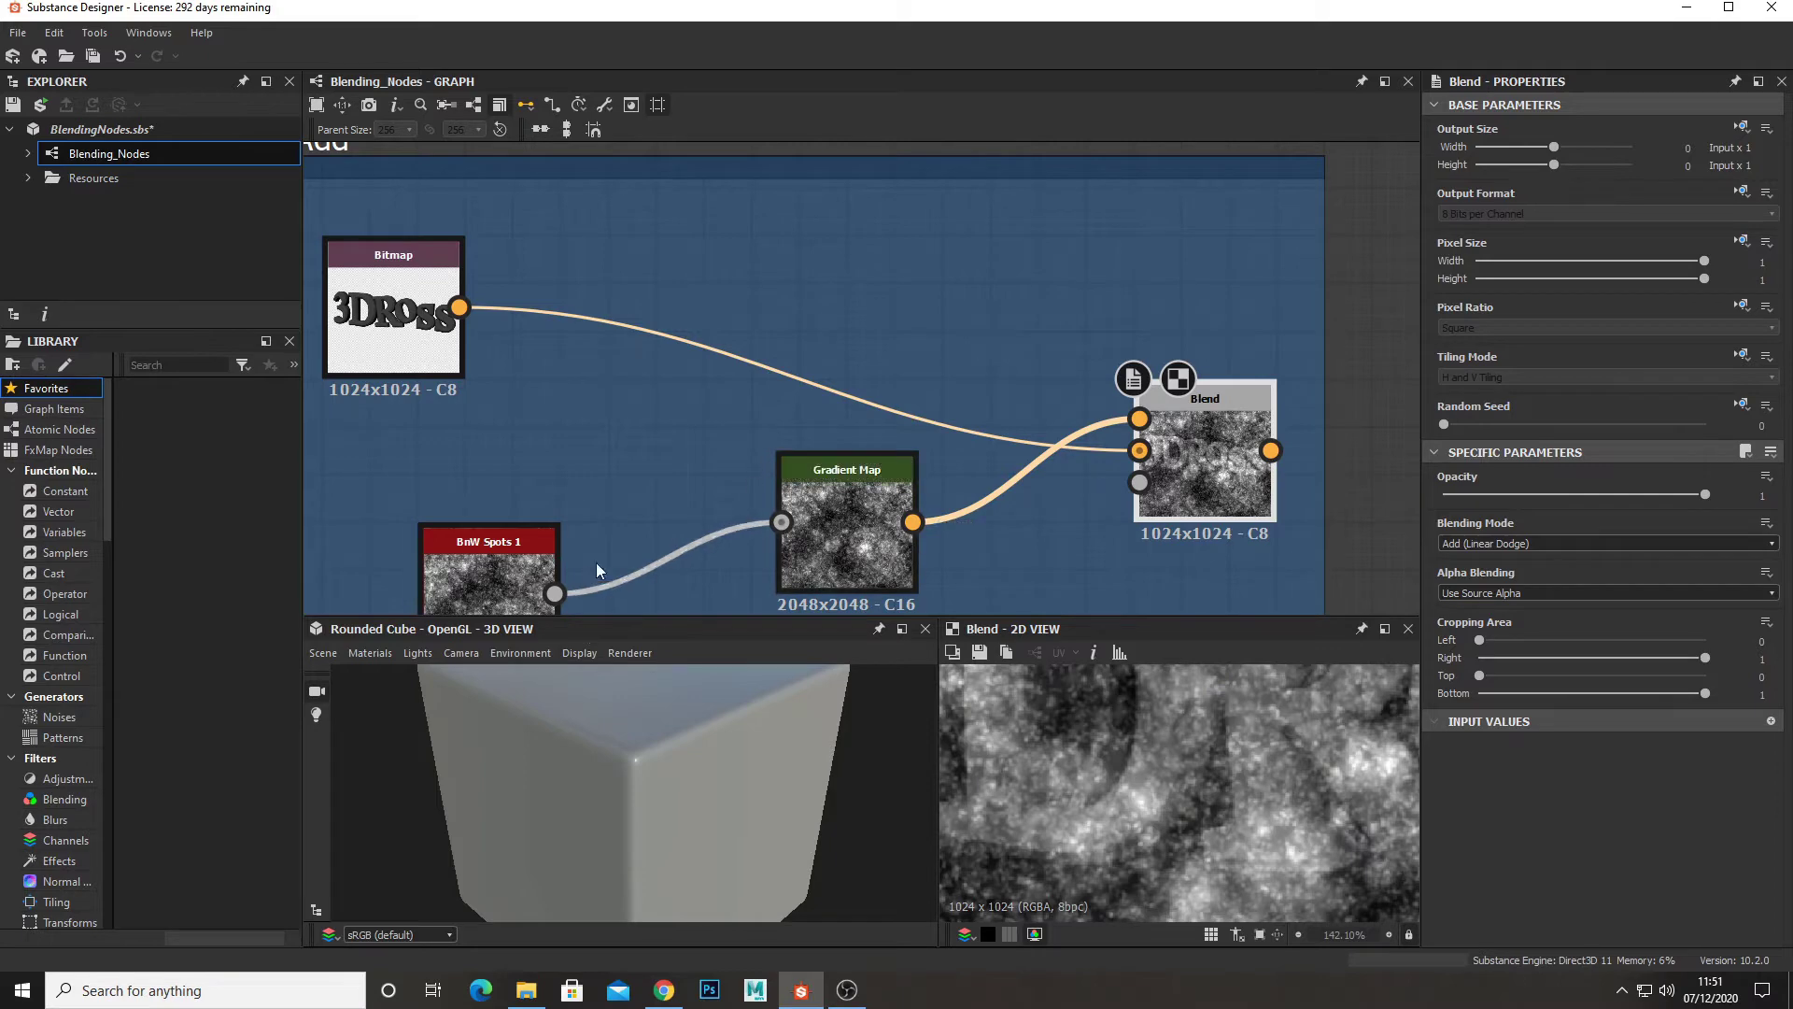
{"action": "scroll", "coordinate": [1214, 748], "scroll_direction": "down", "scroll_amount": 8}
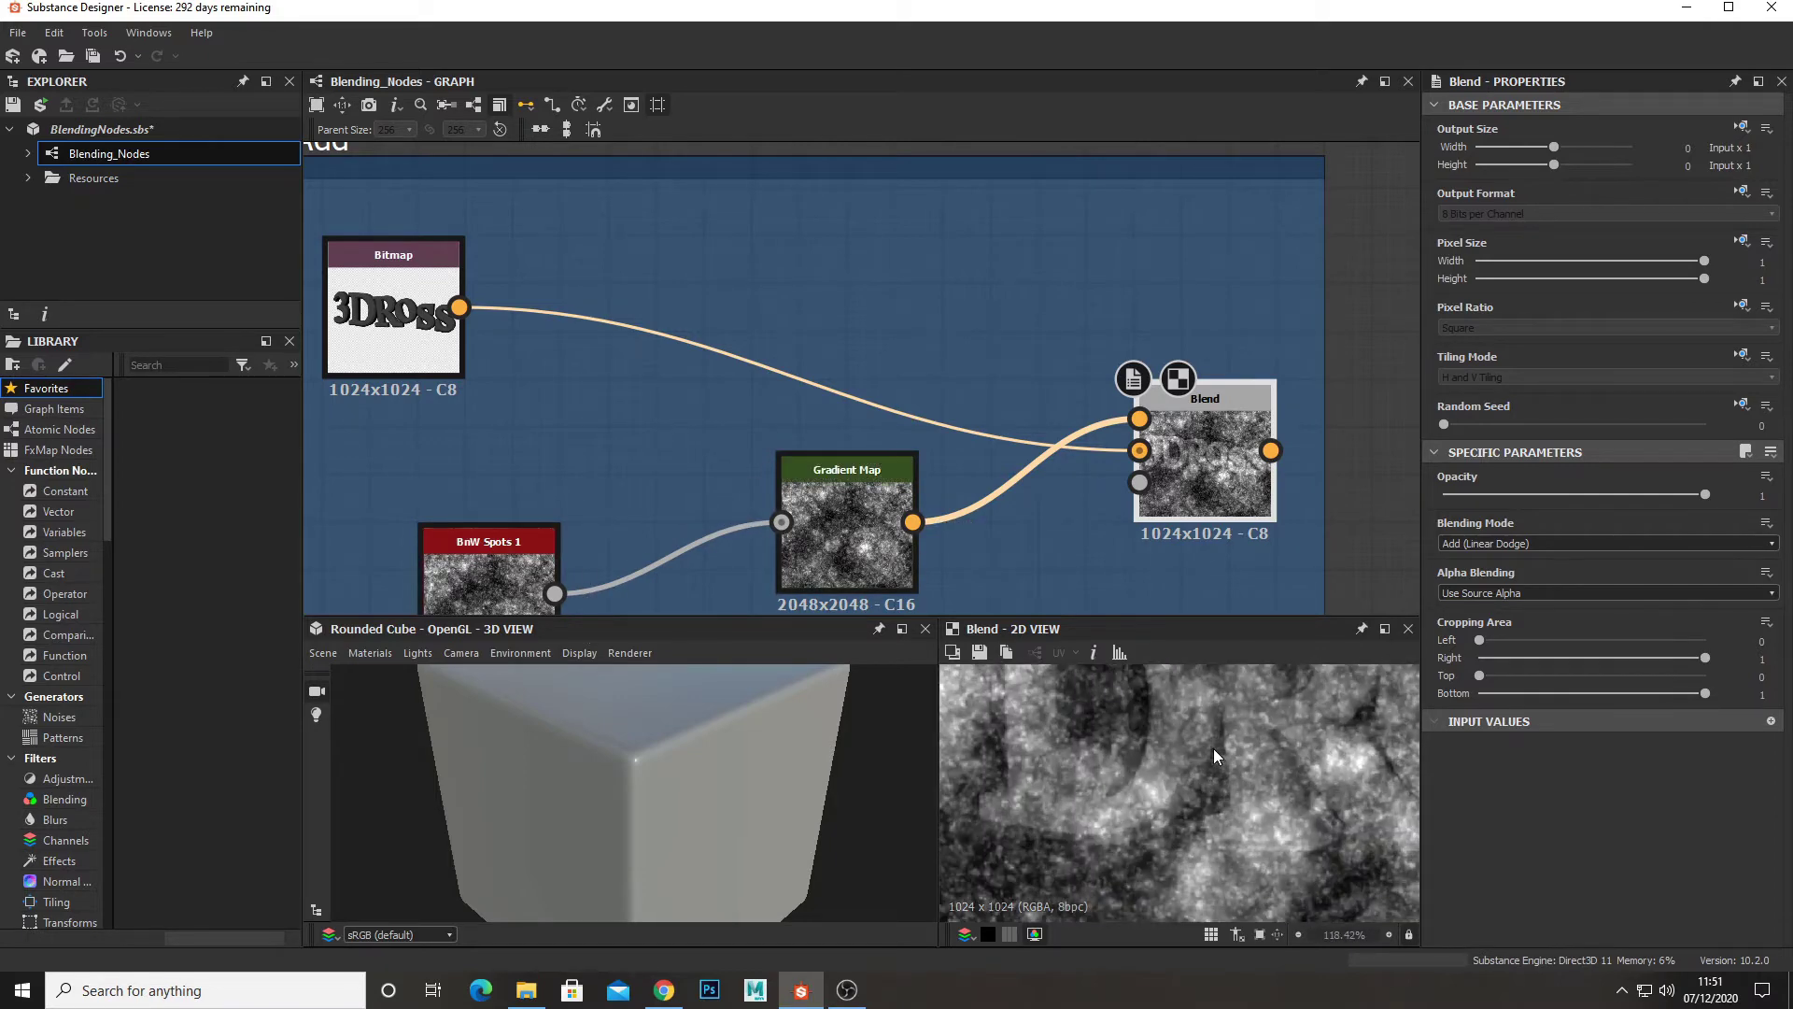
- Try lower opacities down to 0 on the Add frame's Blend node and return the opacity to 1
{"action": "left_click", "coordinate": [1462, 494]}
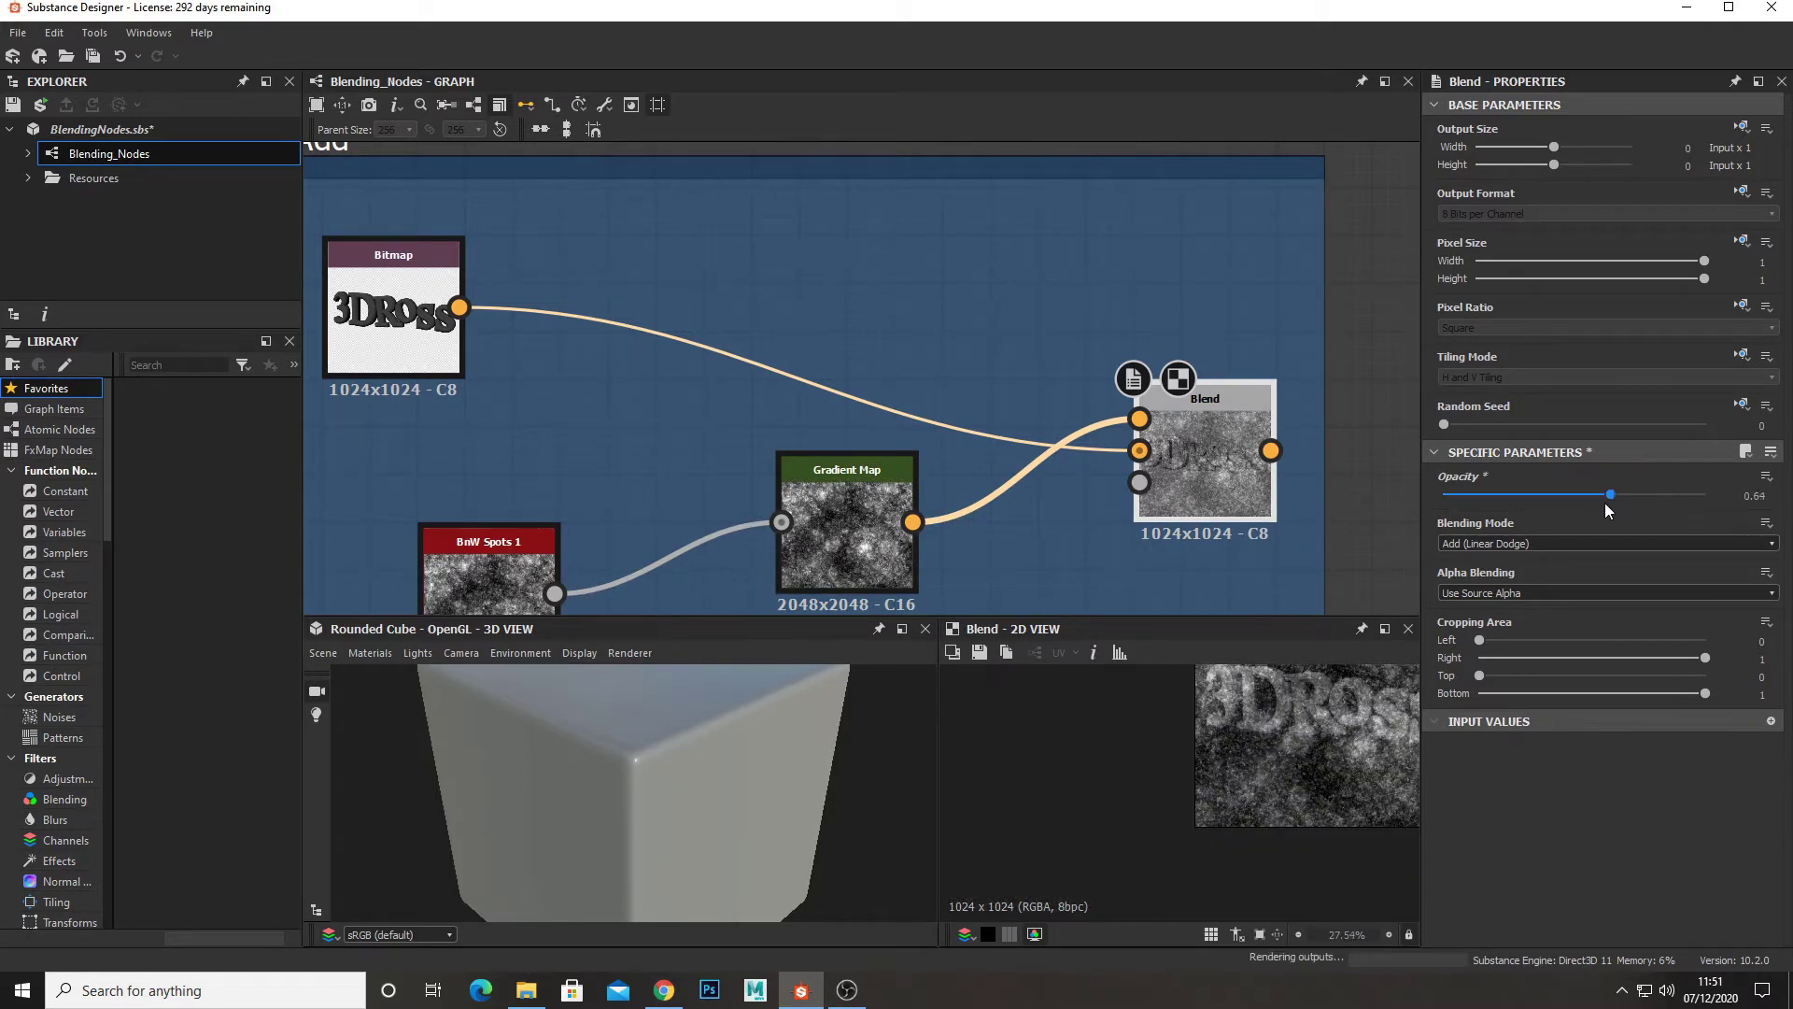
{"action": "mouse_move", "coordinate": [1460, 515]}
{"action": "left_mouse_down"}
{"action": "mouse_move", "coordinate": [1431, 518]}
{"action": "mouse_move", "coordinate": [1653, 506]}
{"action": "mouse_move", "coordinate": [1365, 527]}
{"action": "mouse_move", "coordinate": [1672, 531]}
{"action": "mouse_move", "coordinate": [1380, 569]}
{"action": "mouse_move", "coordinate": [1709, 533]}
{"action": "mouse_move", "coordinate": [1610, 491]}
{"action": "mouse_move", "coordinate": [1492, 508]}
{"action": "left_mouse_up"}
{"action": "scroll", "coordinate": [1317, 709], "scroll_direction": "up", "scroll_amount": 3}
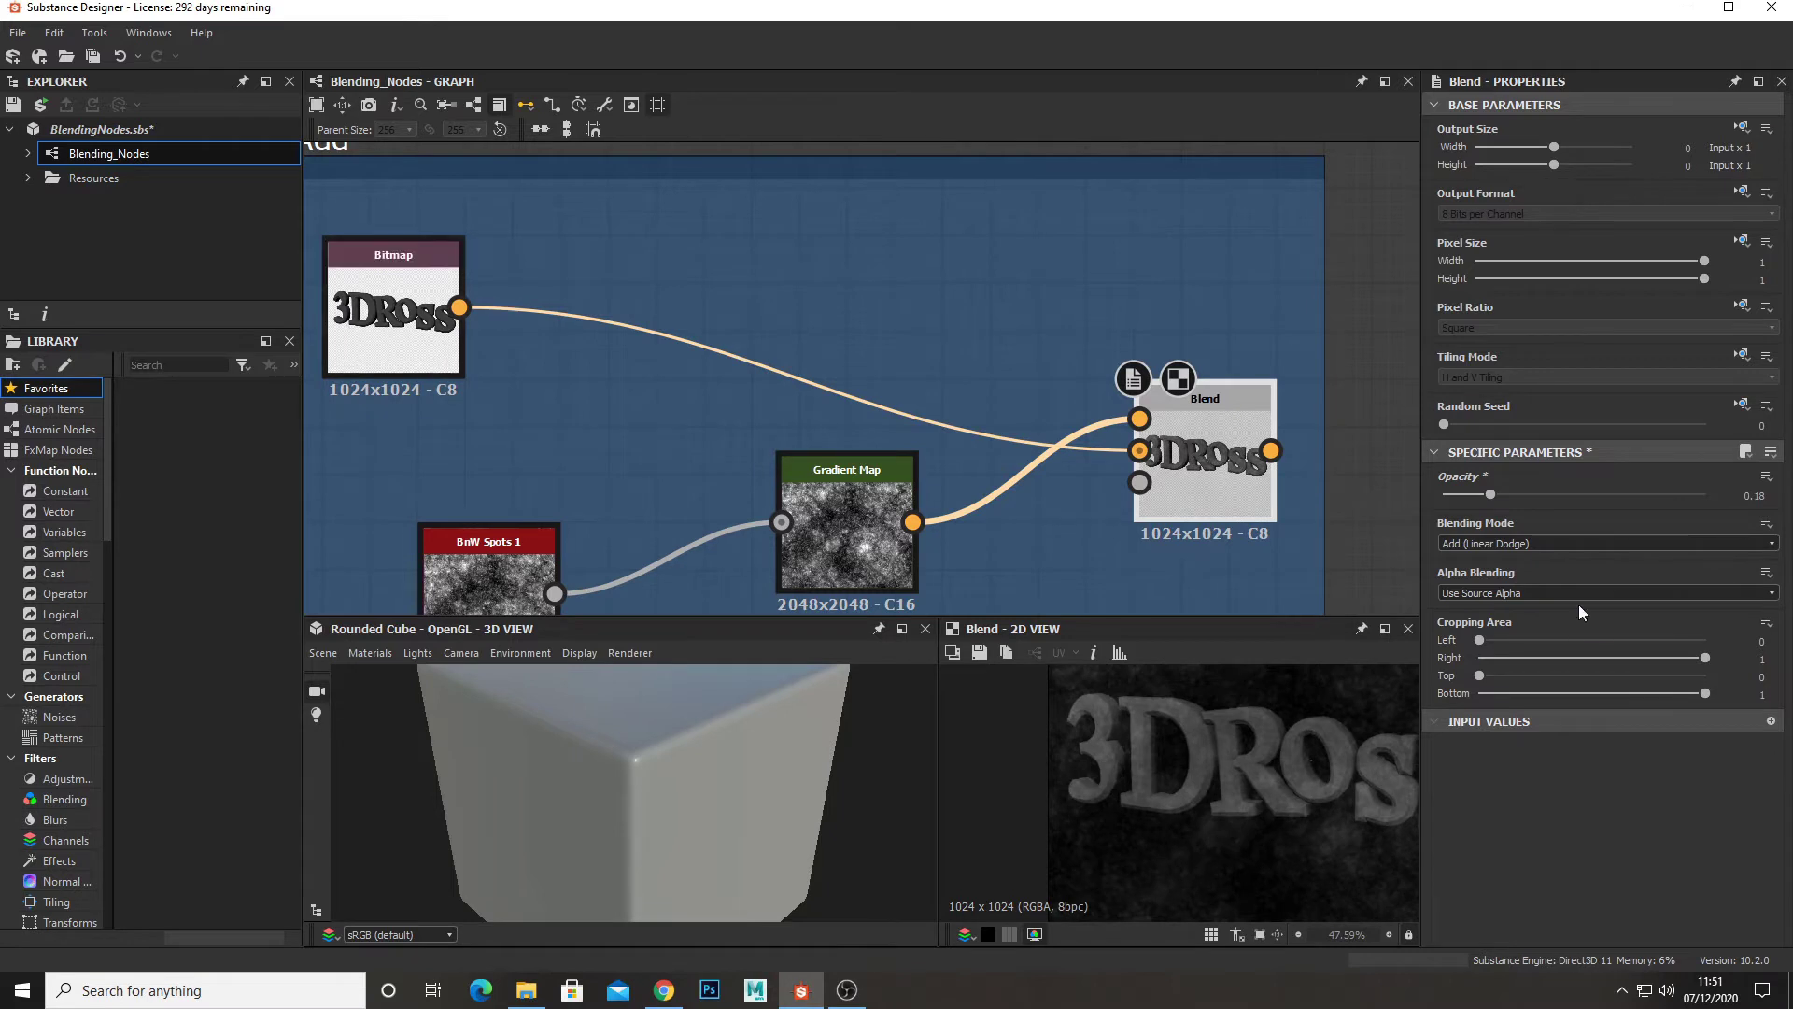
{"action": "left_click_drag", "start_coordinate": [1475, 492], "coordinate": [1397, 502]}
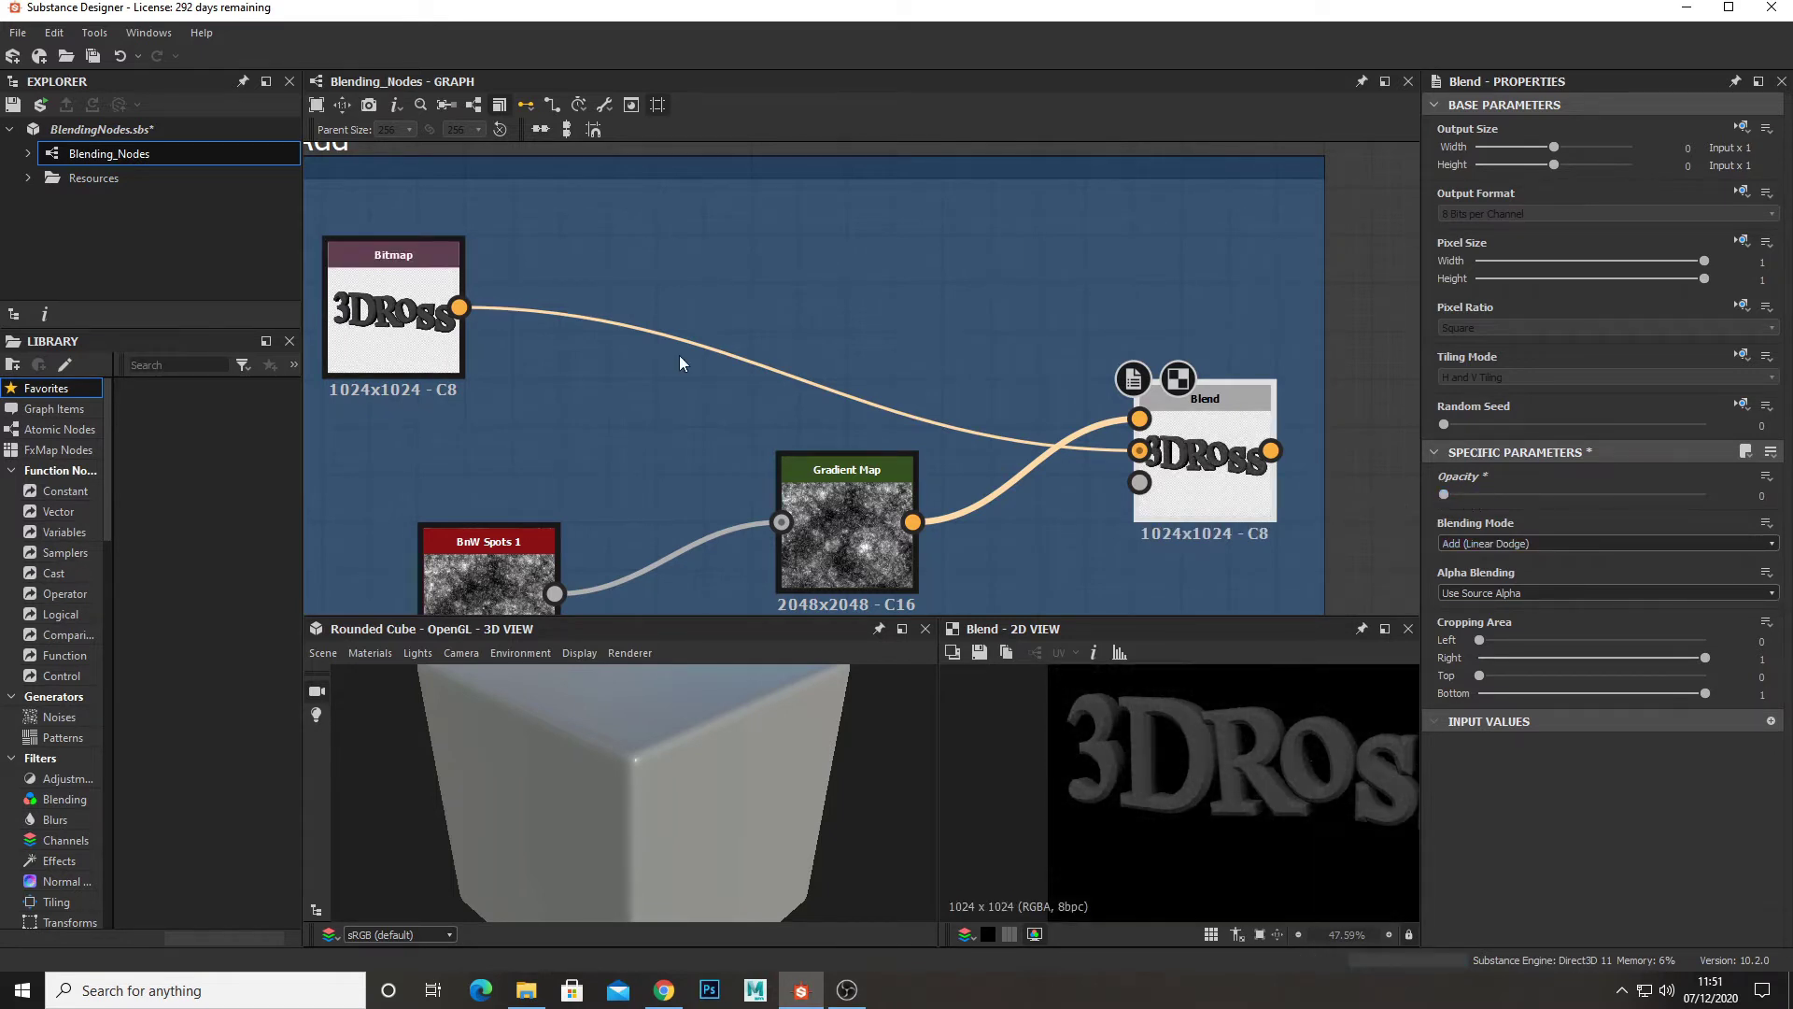
{"action": "left_click_drag", "start_coordinate": [1456, 490], "coordinate": [1706, 486]}
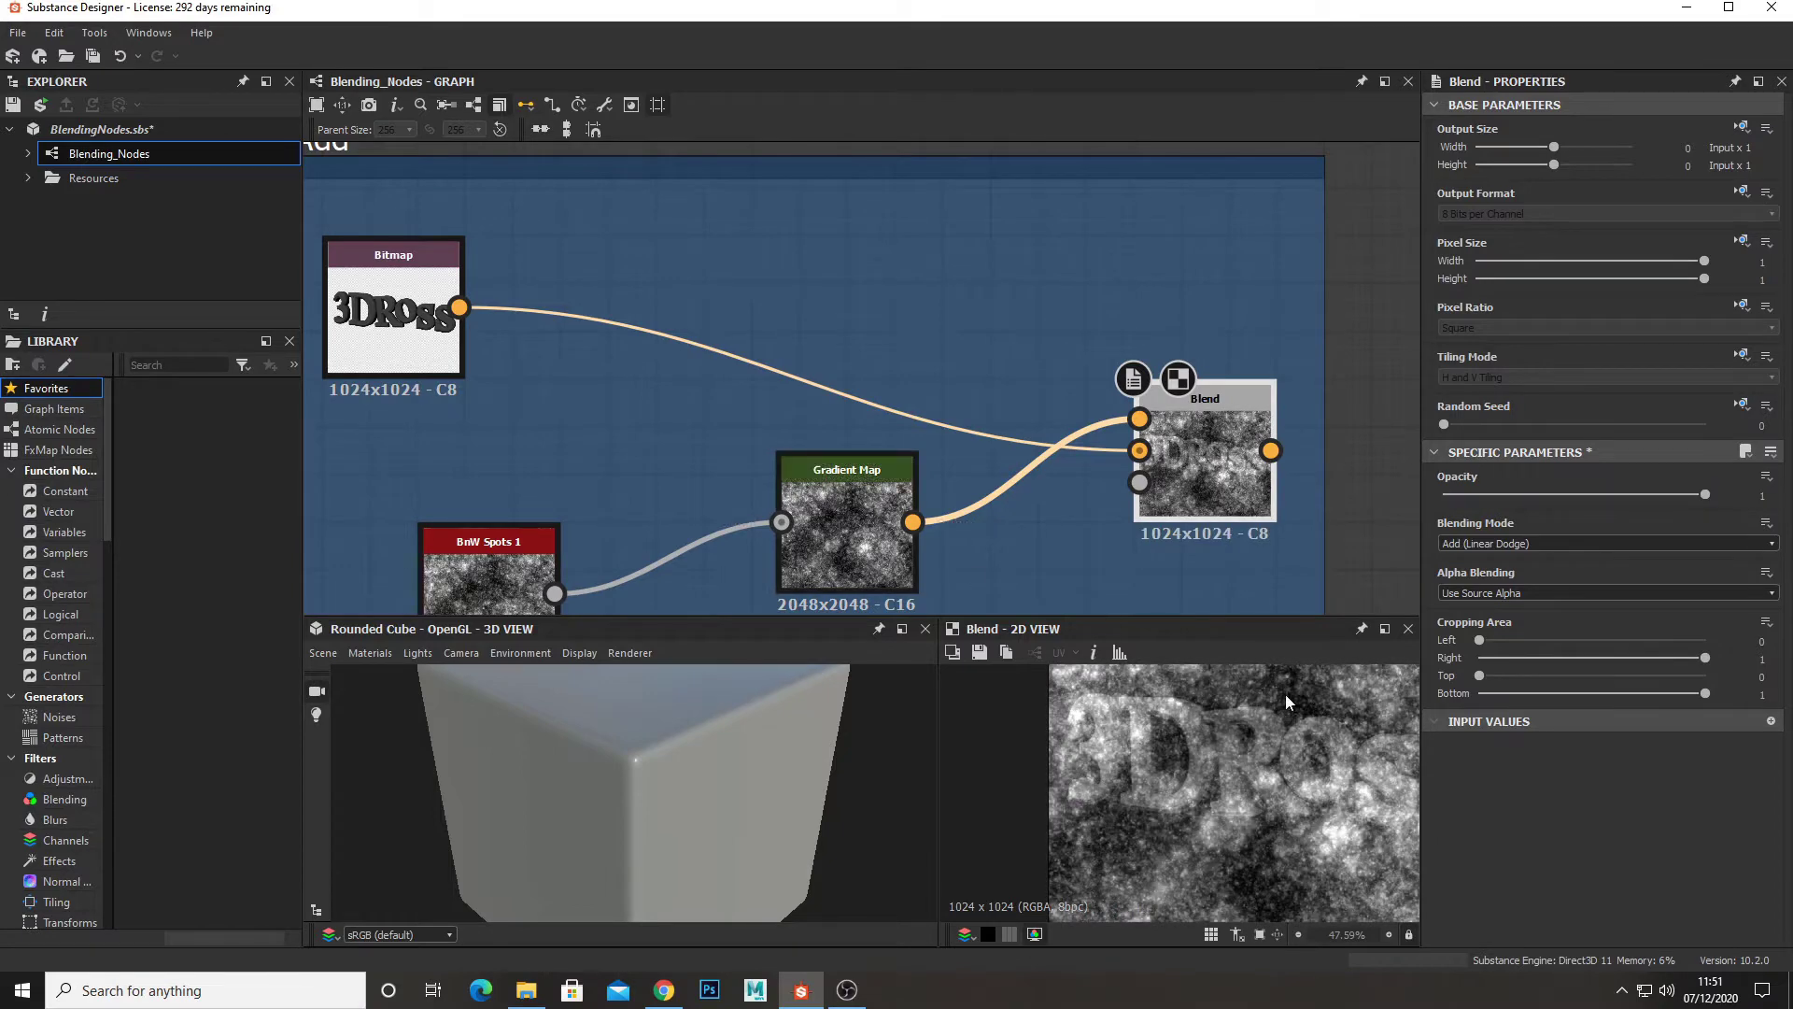
- Compare the Subtract frame's circle Shape with its Blend result in the 2D view
{"action": "scroll", "coordinate": [1067, 579], "scroll_direction": "down", "scroll_amount": 3}
{"action": "middle_click_drag", "start_coordinate": [985, 602], "coordinate": [979, 383]}
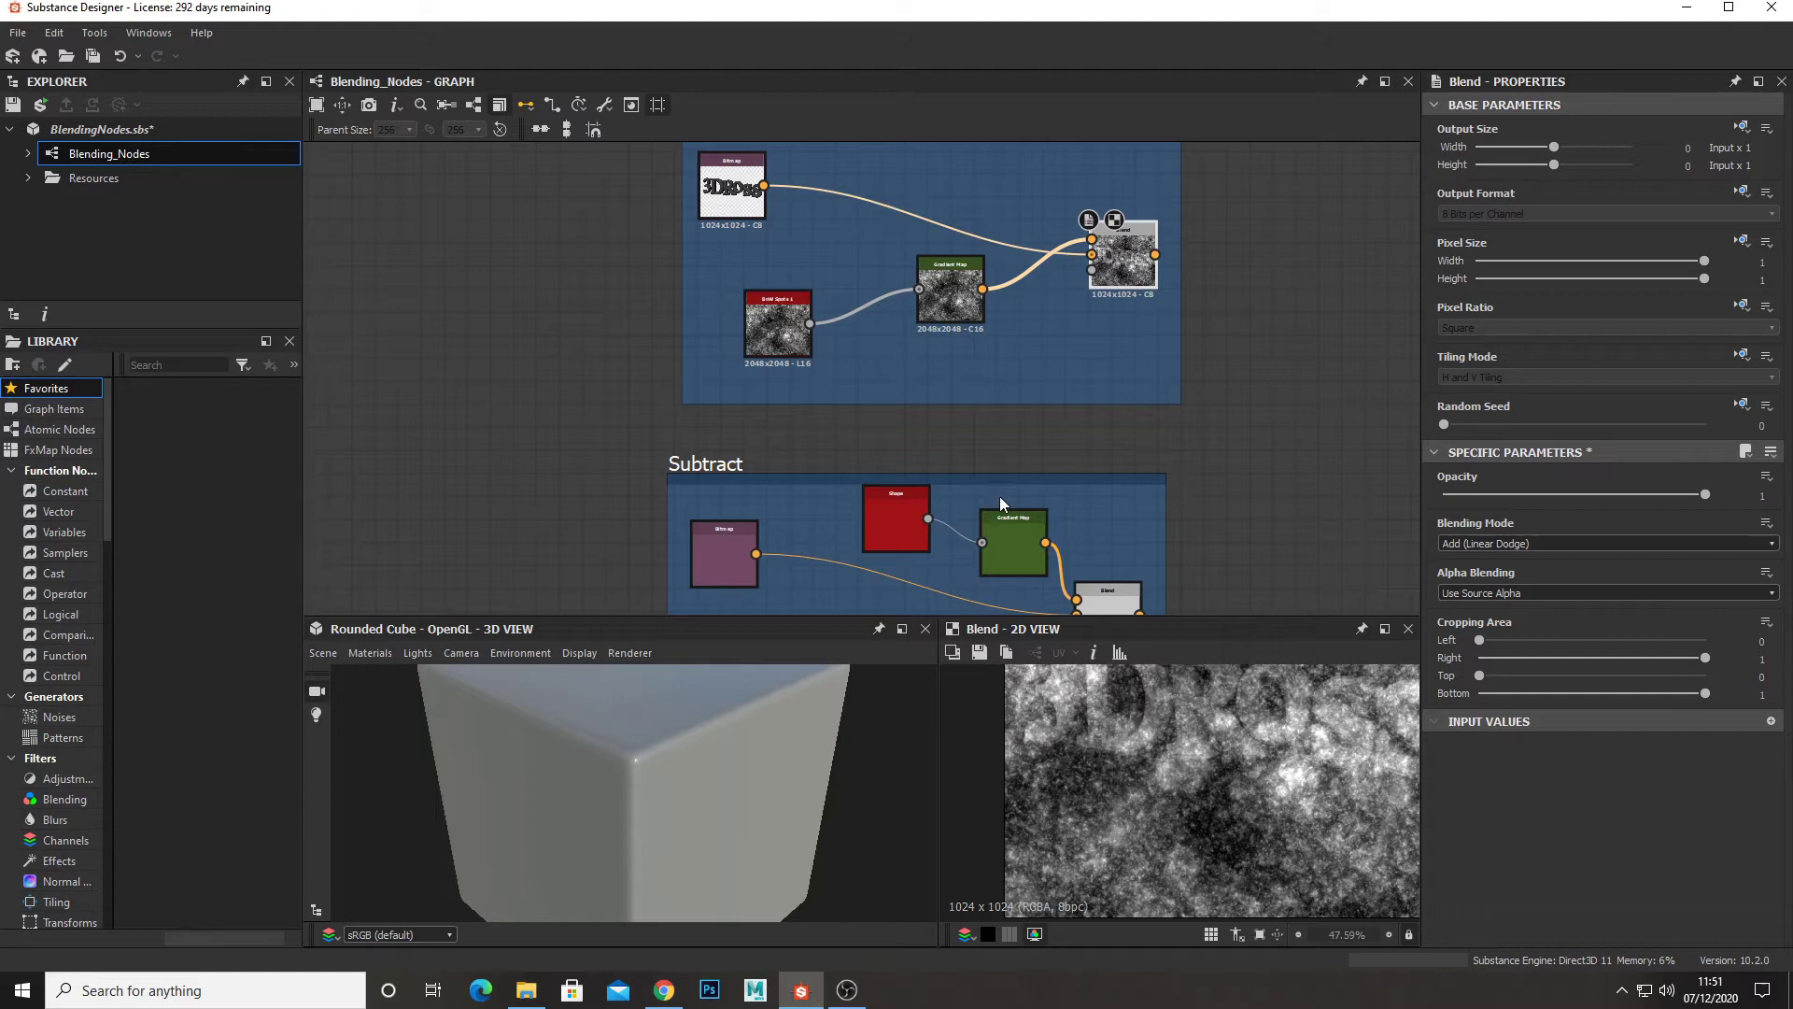
{"action": "middle_click_drag", "start_coordinate": [1018, 472], "coordinate": [1028, 273]}
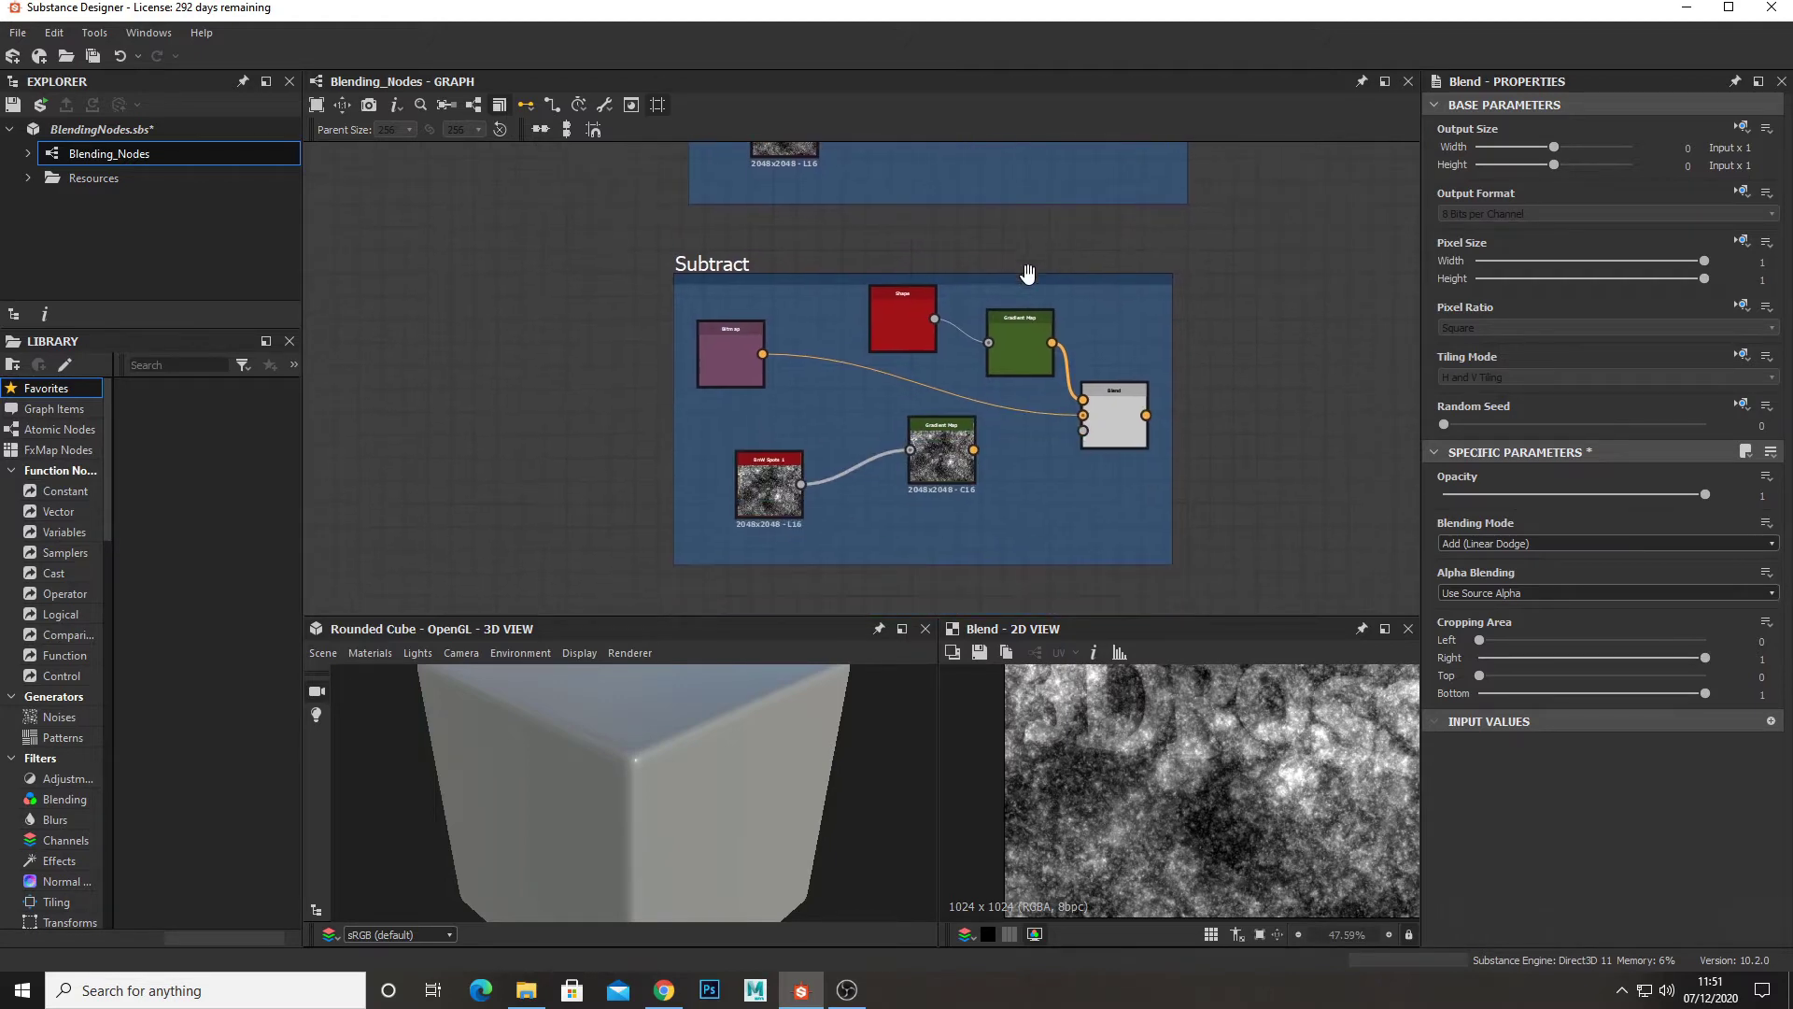
{"action": "scroll", "coordinate": [1126, 413], "scroll_direction": "up", "scroll_amount": 1}
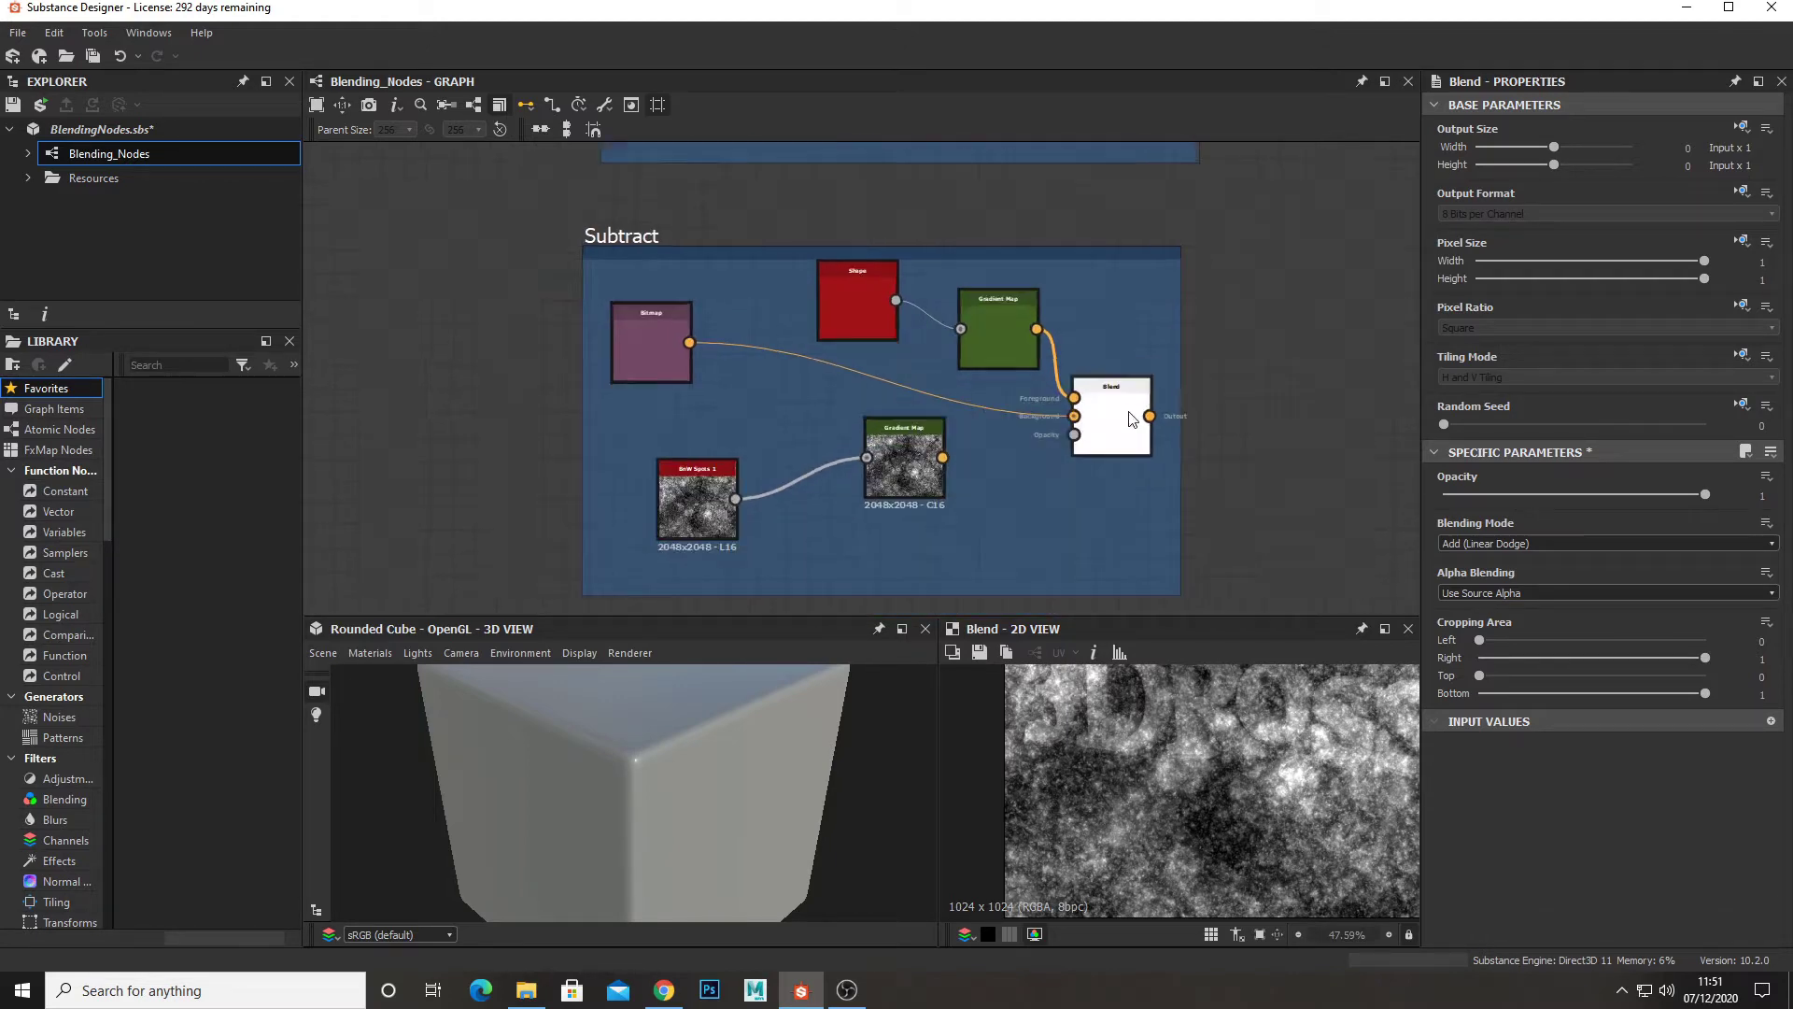
{"action": "scroll", "coordinate": [1130, 418], "scroll_direction": "up", "scroll_amount": 2}
{"action": "double_click", "coordinate": [742, 257]}
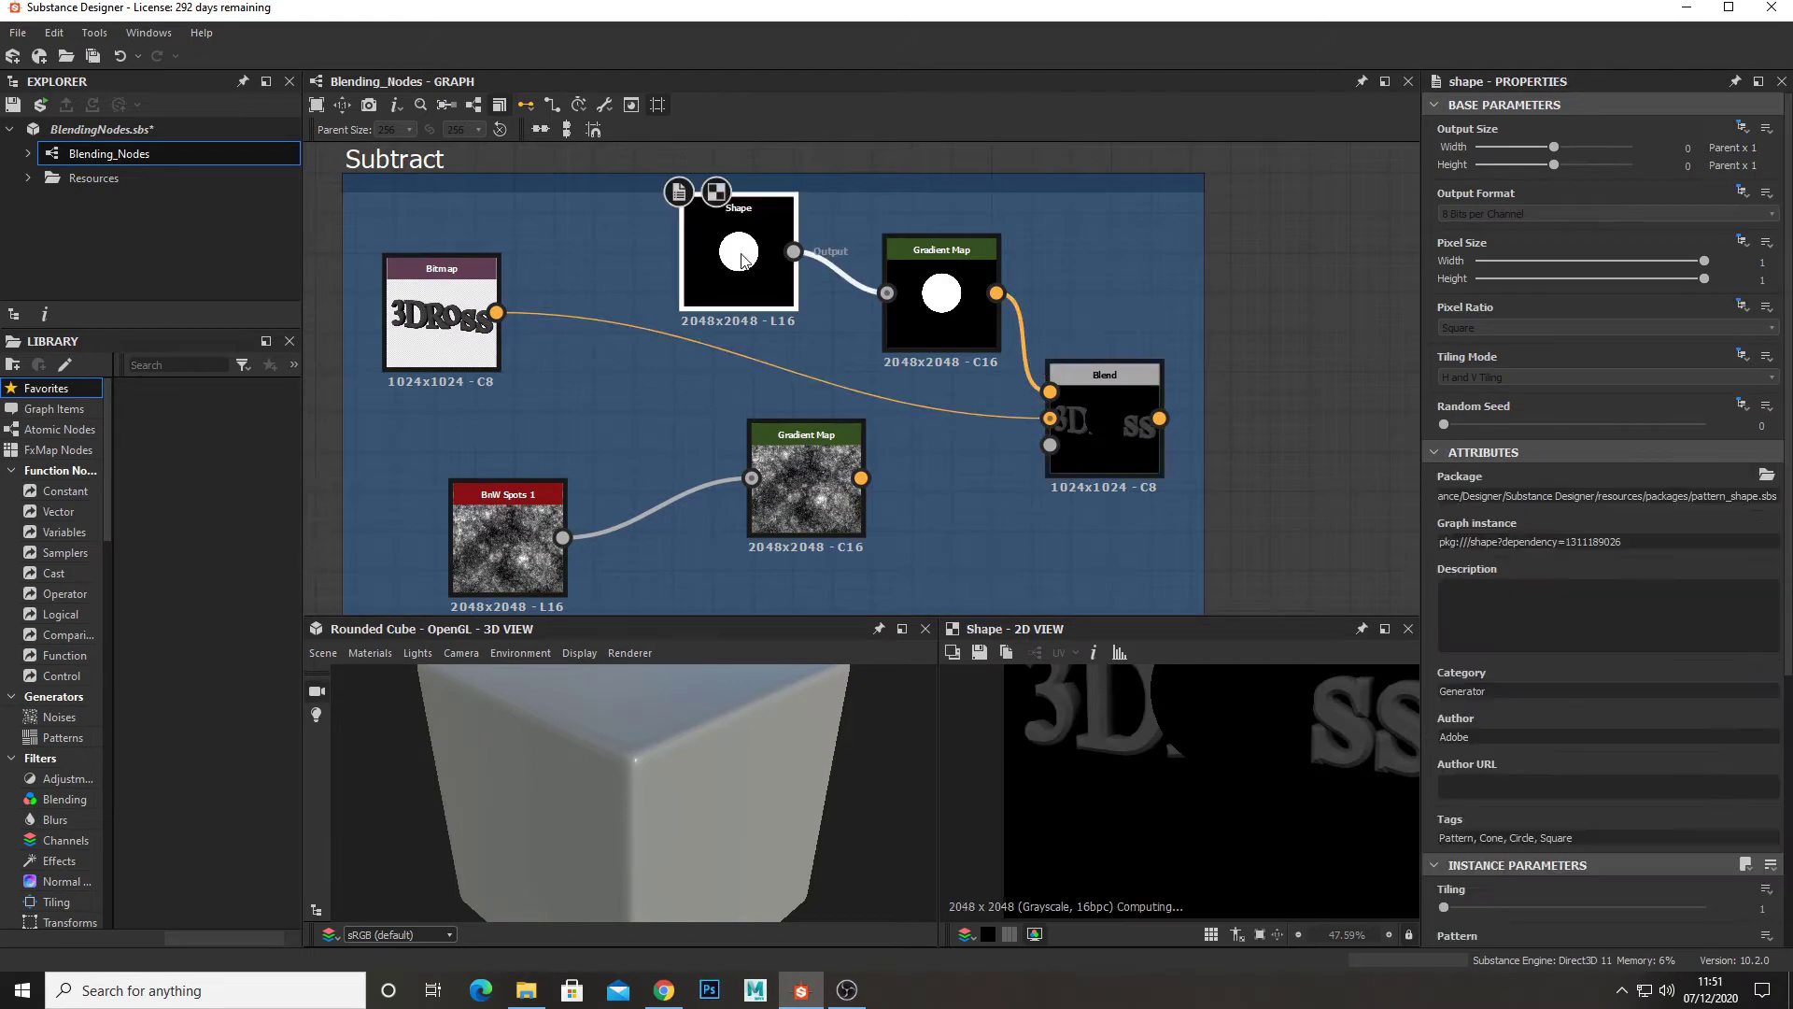
{"action": "scroll", "coordinate": [1362, 814], "scroll_direction": "down", "scroll_amount": 5}
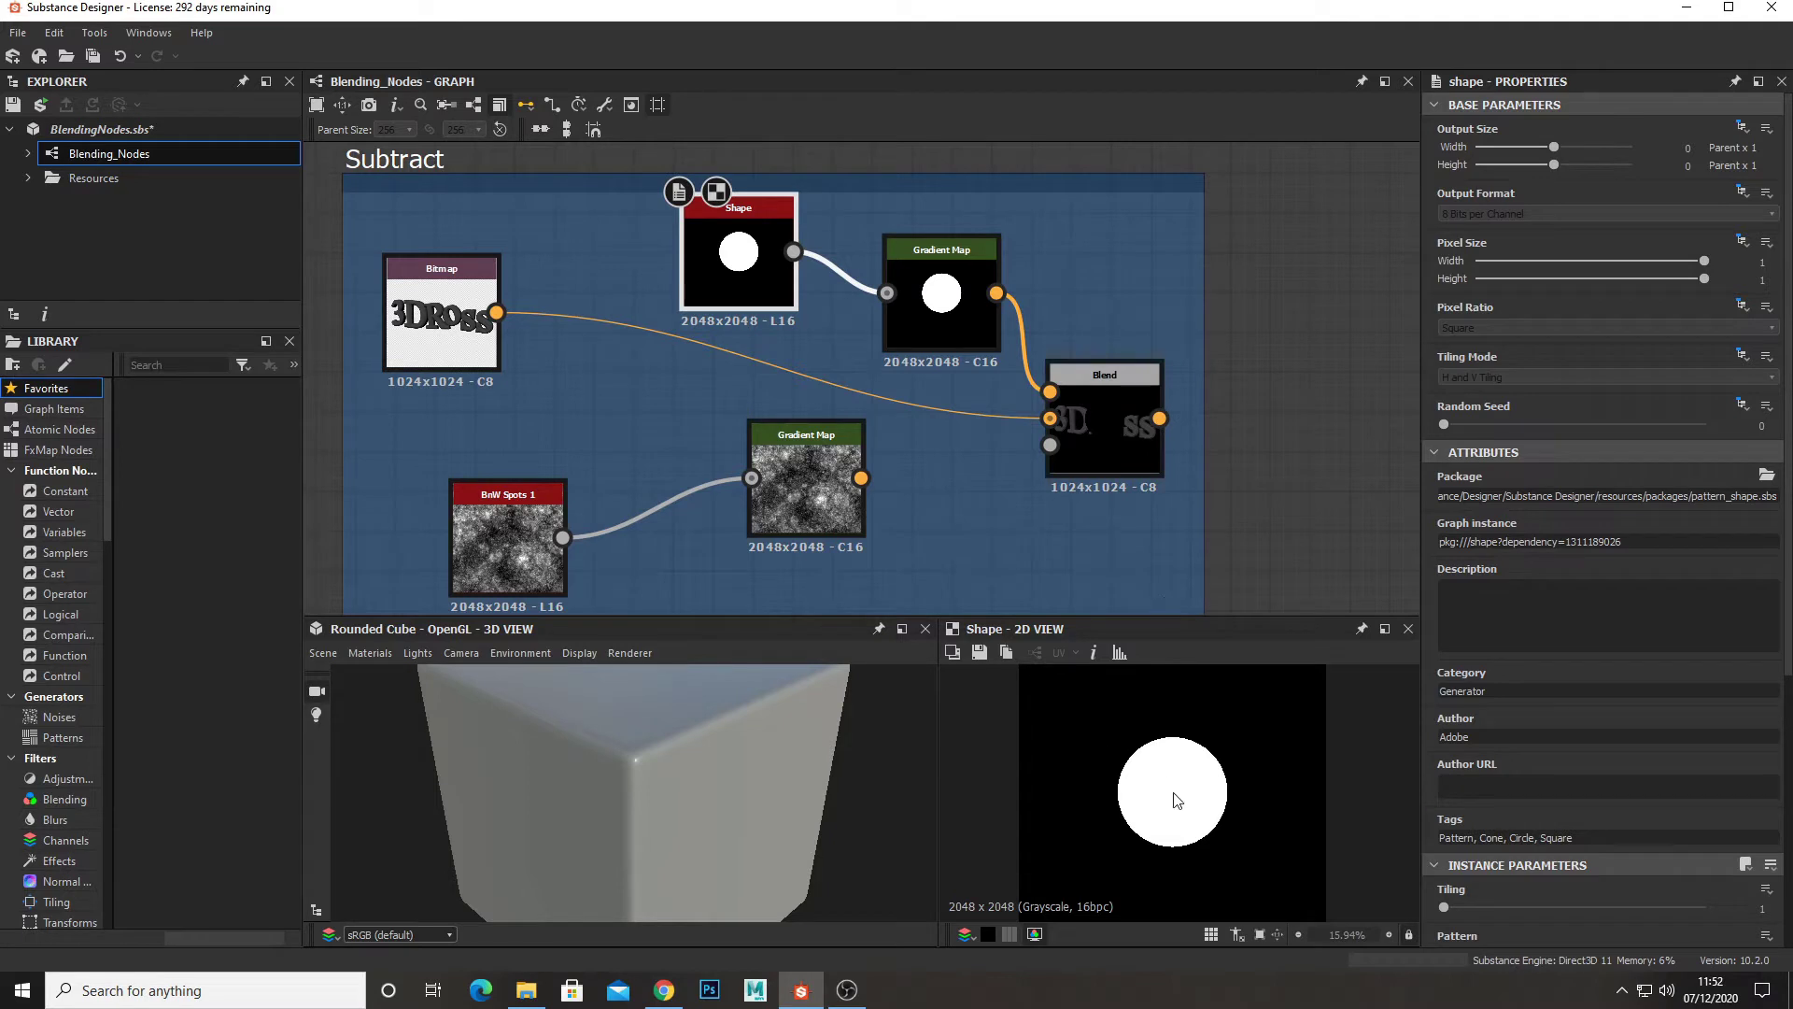
{"action": "double_click", "coordinate": [1119, 432]}
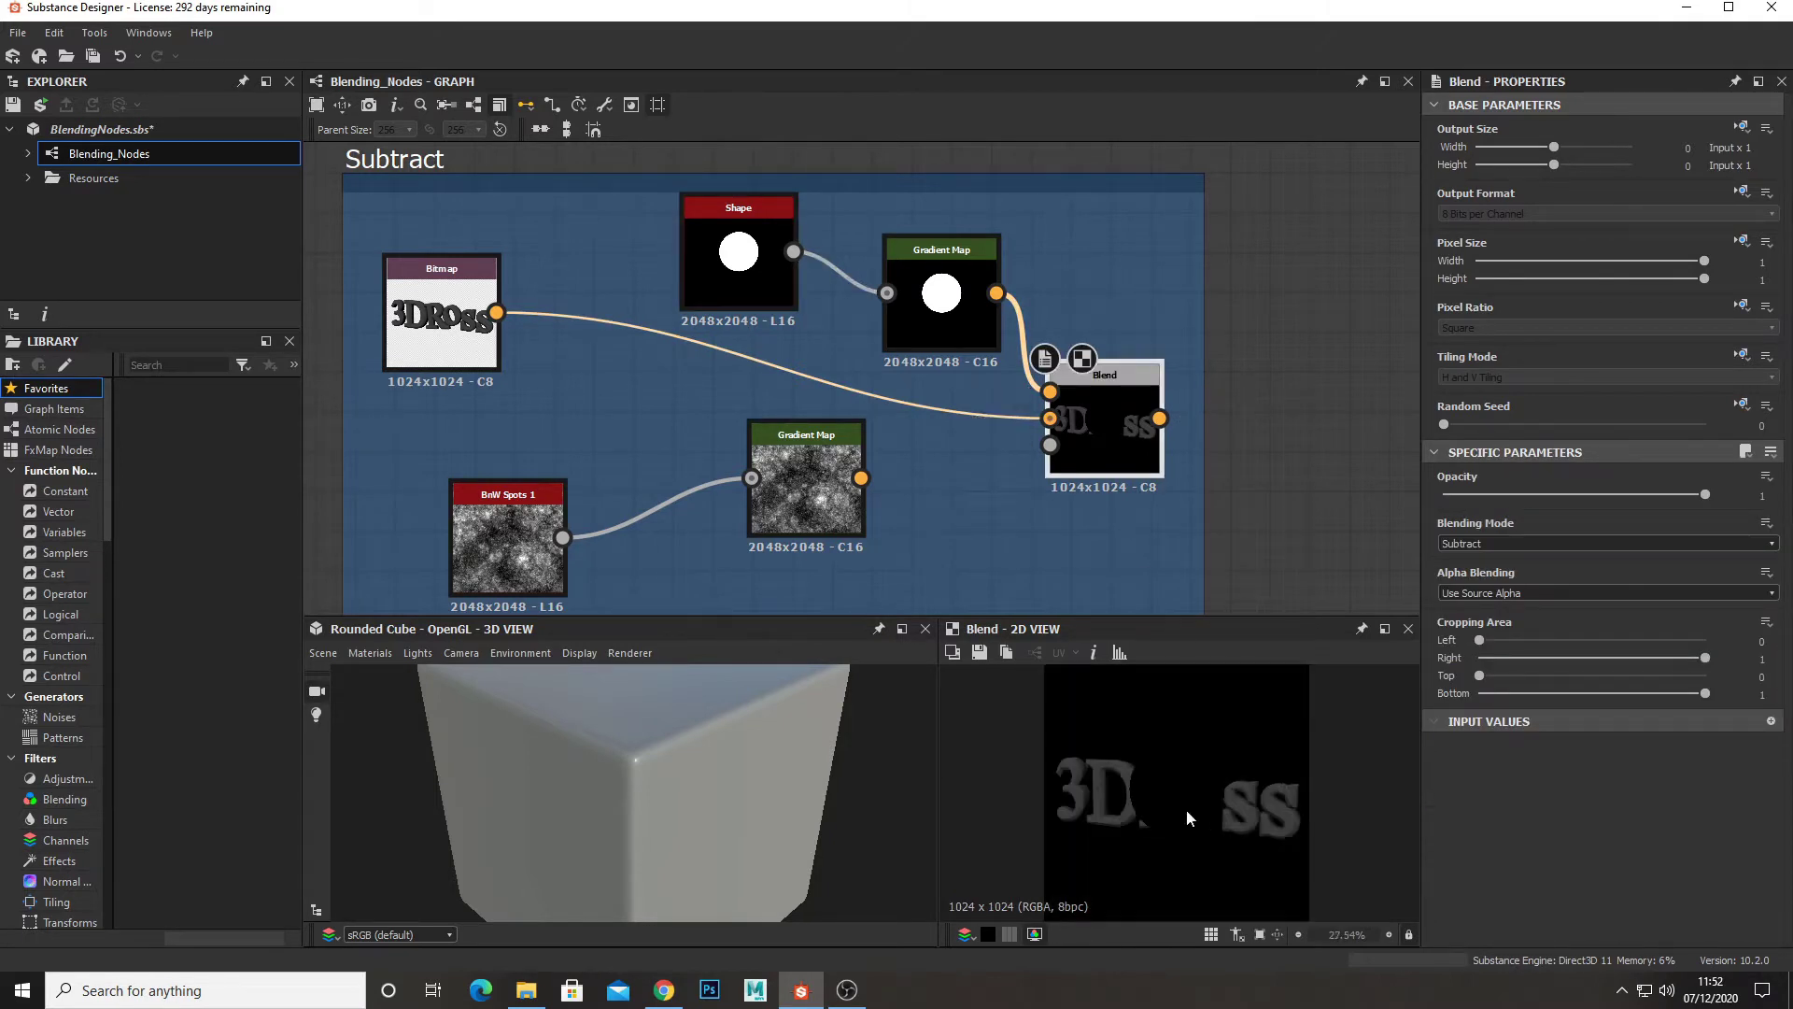
{"action": "scroll", "coordinate": [1187, 809], "scroll_direction": "up", "scroll_amount": 3}
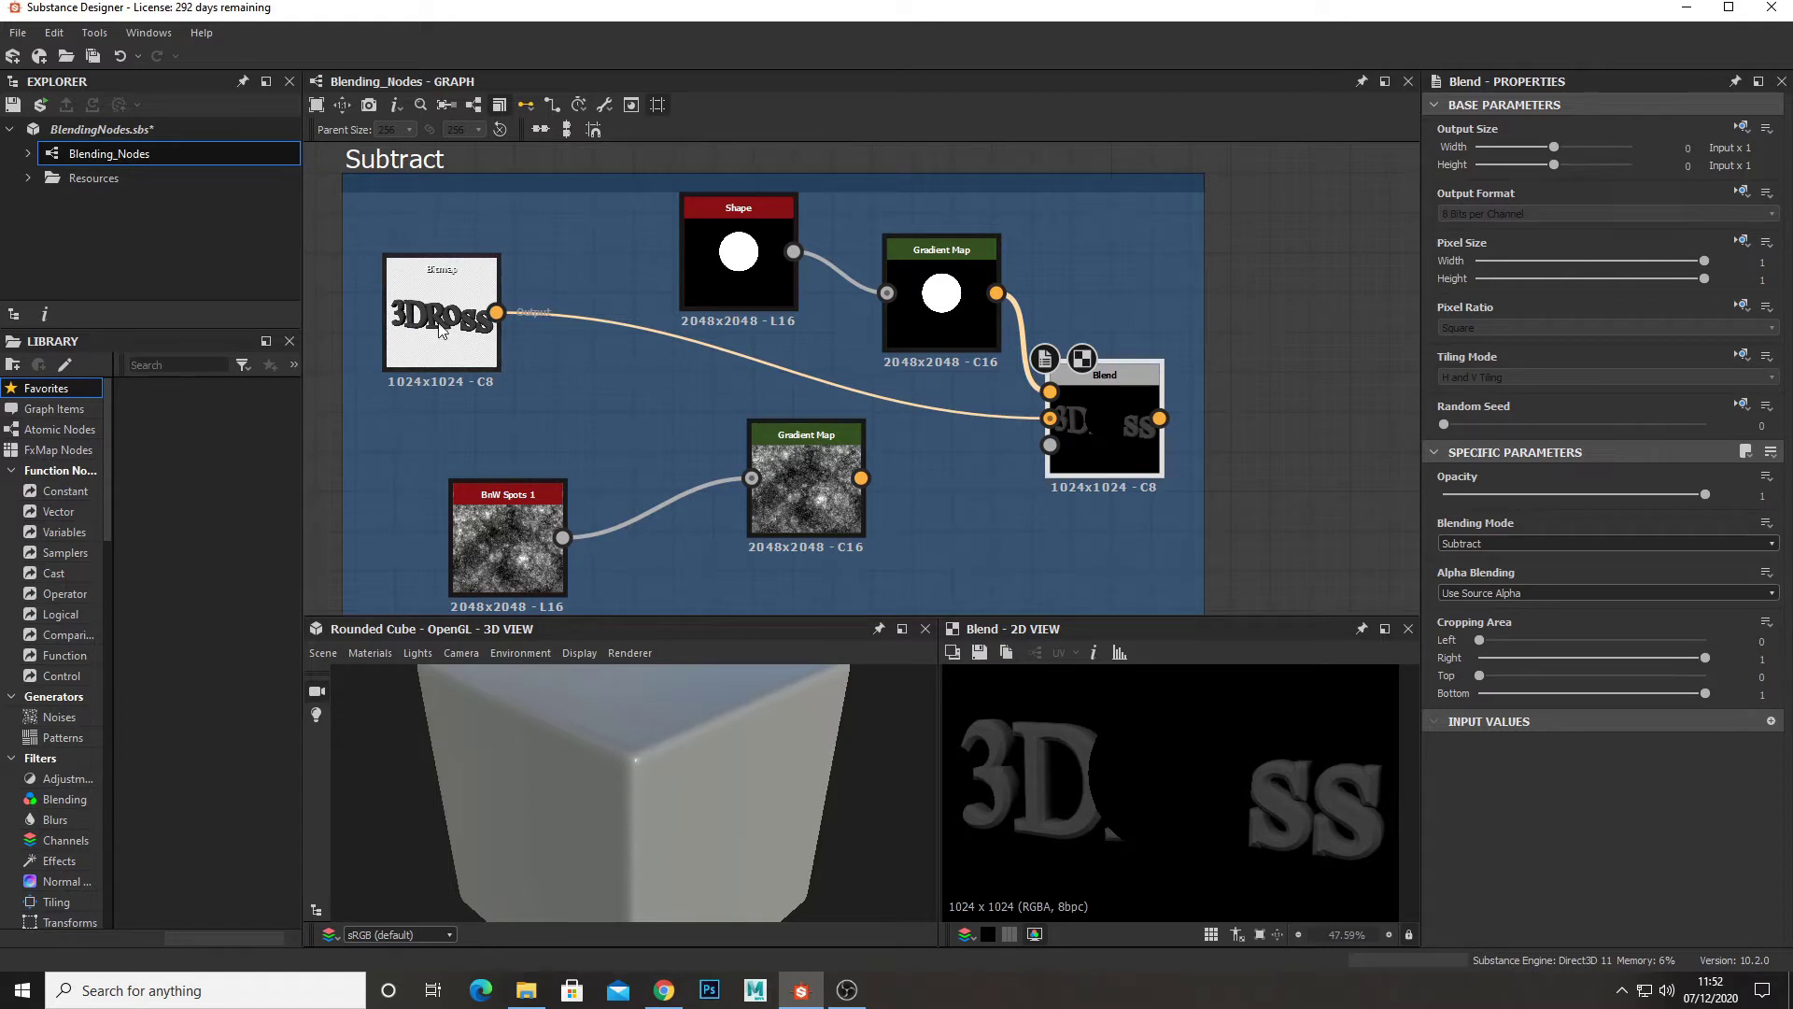
- Shift the Subtract frame's Shape and its Gradient Map aside and insert a Levels node on the Blend's foreground link
{"action": "left_click_drag", "start_coordinate": [661, 201], "coordinate": [759, 286]}
{"action": "left_click_drag", "start_coordinate": [940, 294], "coordinate": [921, 344]}
{"action": "key", "text": "space"}
{"action": "type", "text": "le"}
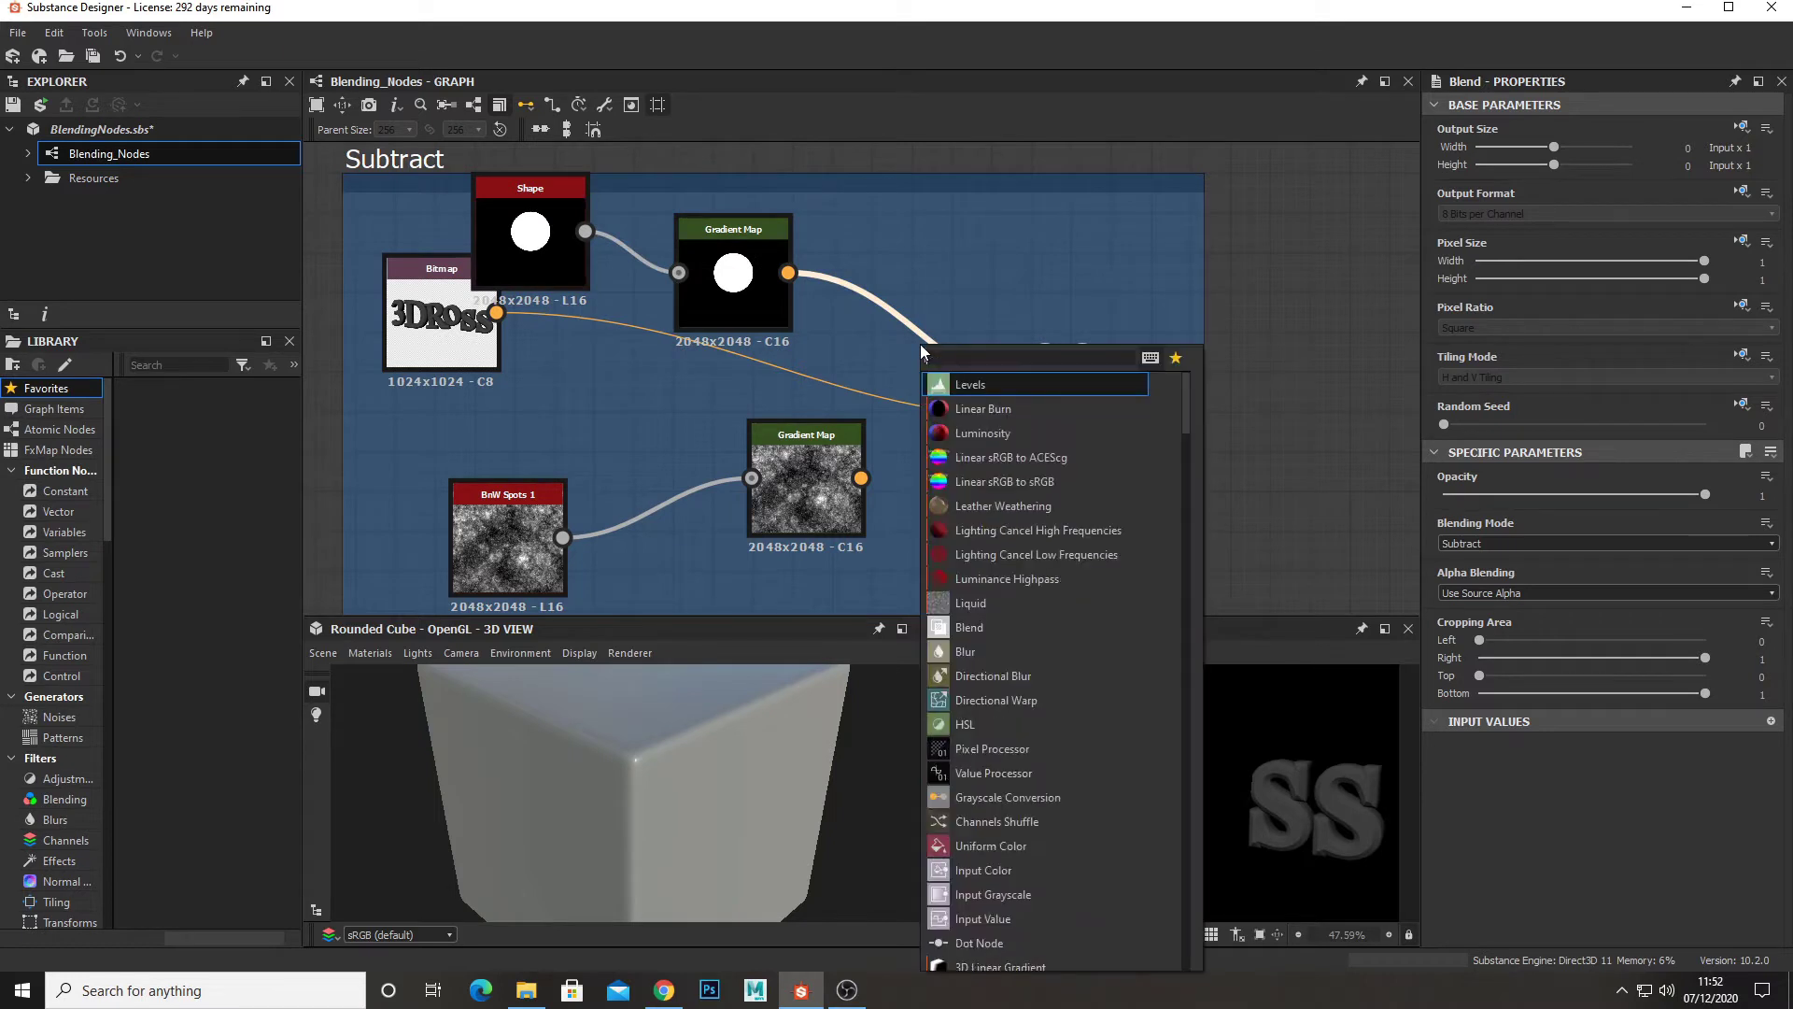
{"action": "key", "text": "Return"}
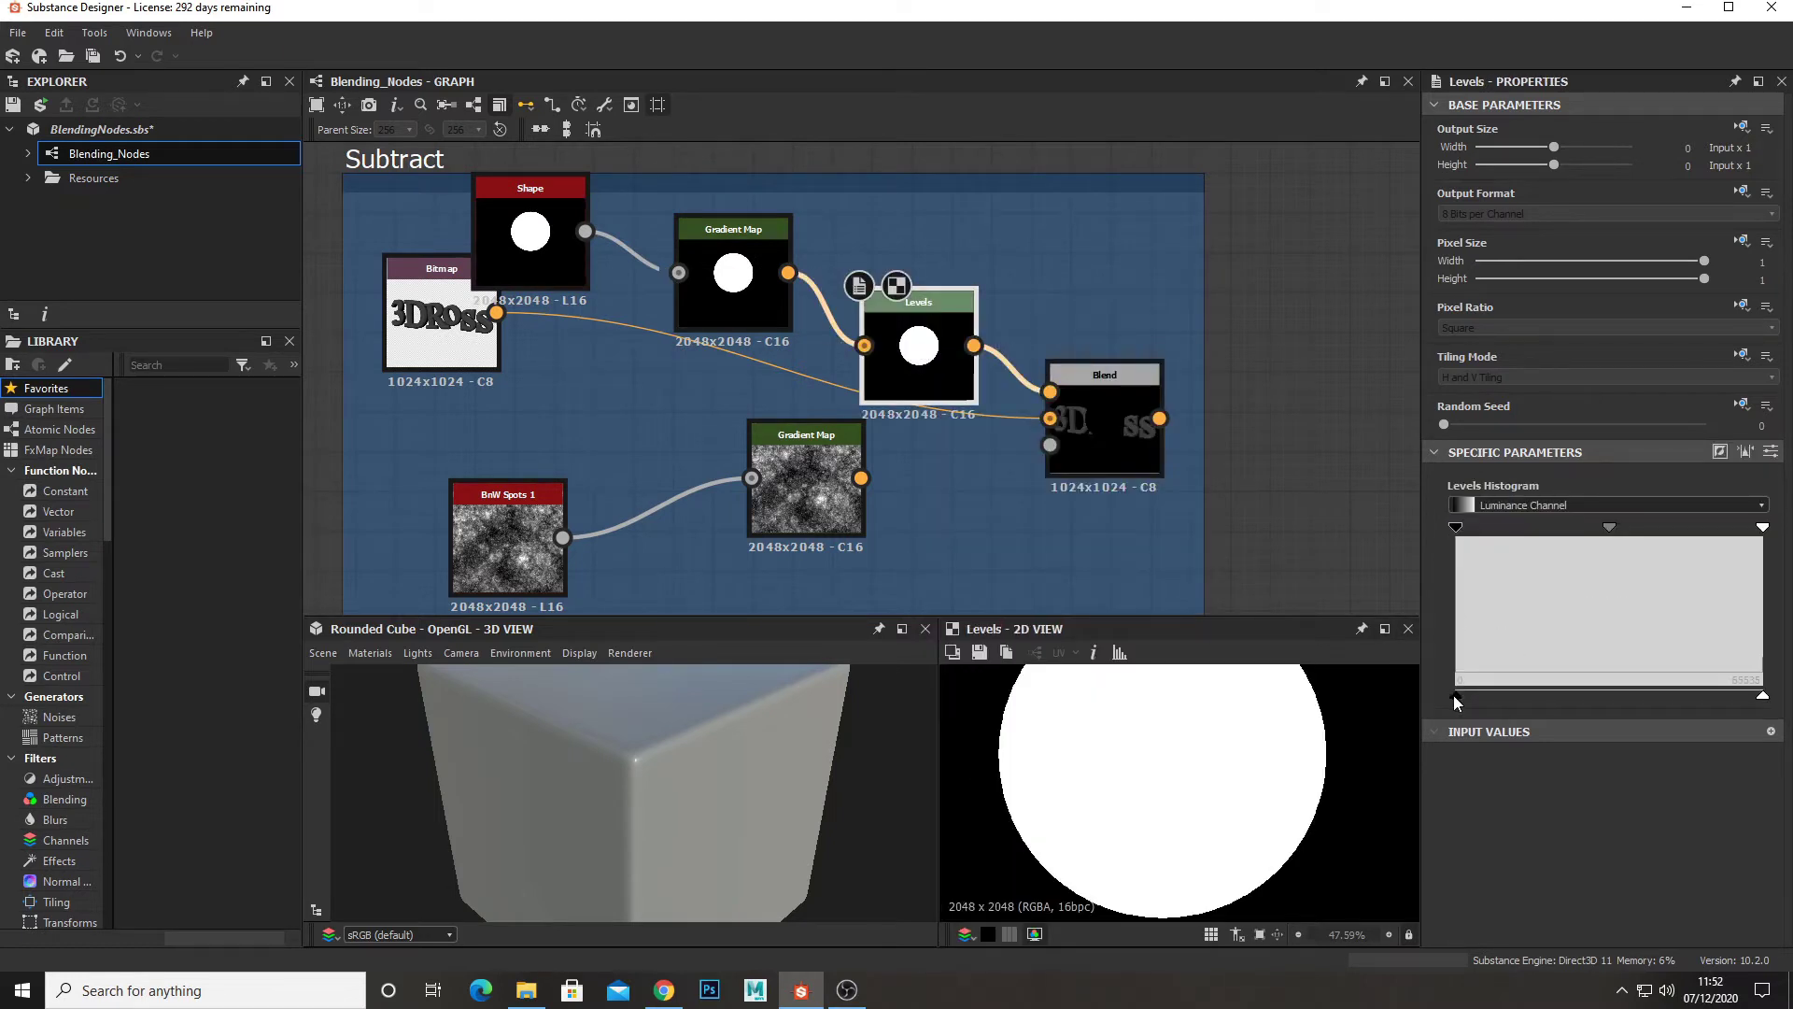
- Try darker maximum output levels on the Levels node while checking the Subtract Blend result, and restore the output to full white
{"action": "mouse_move", "coordinate": [1454, 695]}
{"action": "left_mouse_down"}
{"action": "mouse_move", "coordinate": [1528, 695]}
{"action": "mouse_move", "coordinate": [1455, 695]}
{"action": "left_mouse_up"}
{"action": "left_click_drag", "start_coordinate": [1763, 695], "coordinate": [1573, 708]}
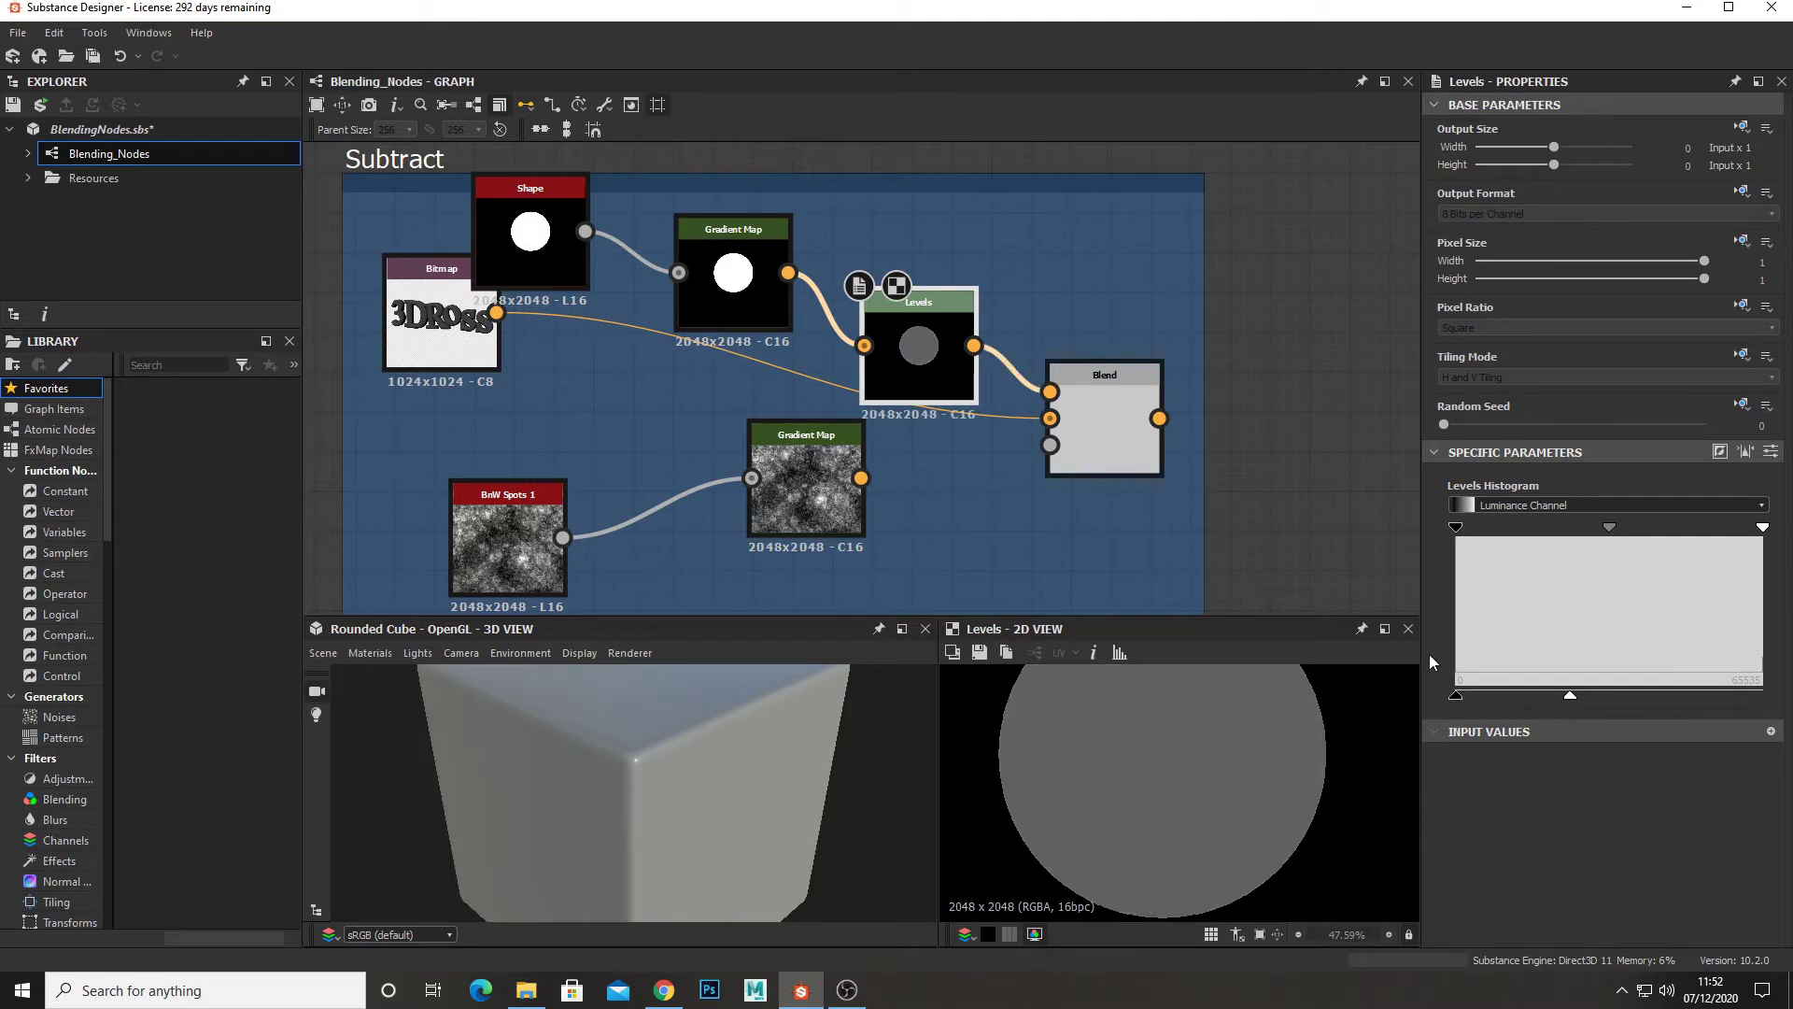
{"action": "left_click", "coordinate": [1113, 435]}
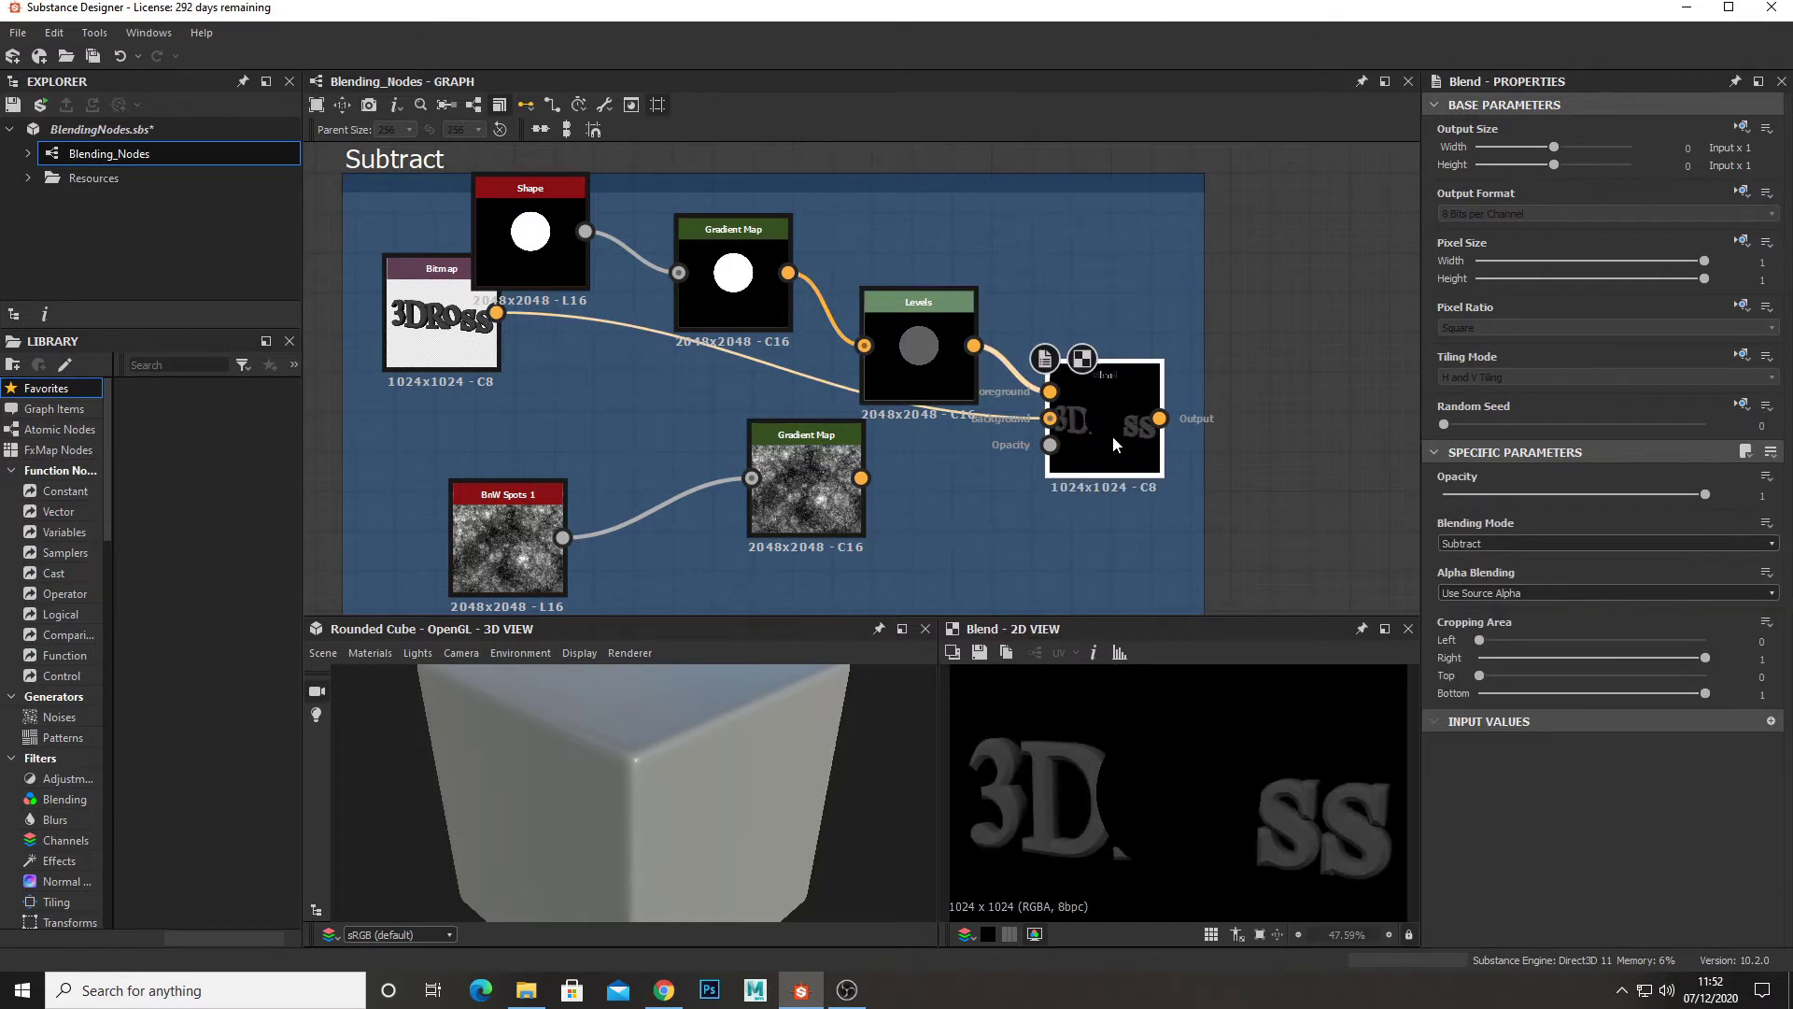
{"action": "left_click", "coordinate": [931, 390]}
{"action": "left_click_drag", "start_coordinate": [1572, 696], "coordinate": [1500, 702]}
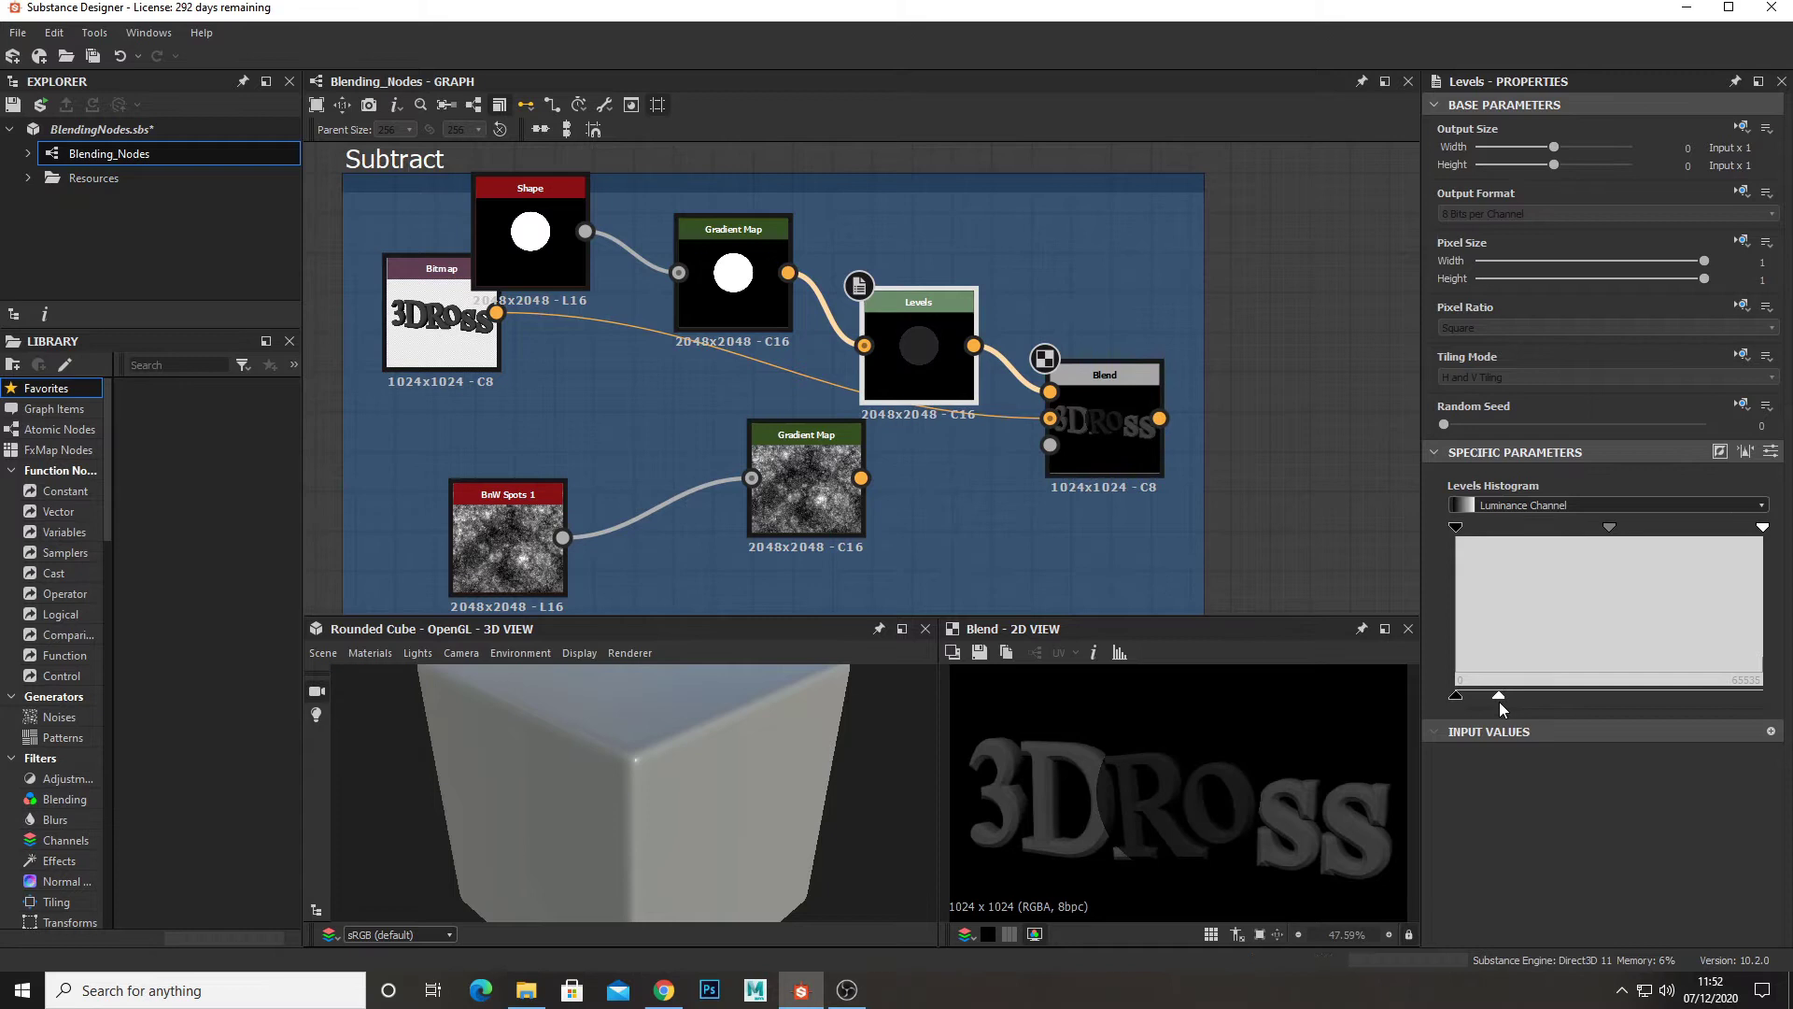
{"action": "scroll", "coordinate": [1108, 827], "scroll_direction": "up", "scroll_amount": 2}
{"action": "scroll", "coordinate": [1140, 810], "scroll_direction": "up", "scroll_amount": 2}
{"action": "scroll", "coordinate": [1140, 811], "scroll_direction": "down", "scroll_amount": 2}
{"action": "scroll", "coordinate": [1024, 428], "scroll_direction": "up", "scroll_amount": 1}
{"action": "scroll", "coordinate": [1214, 780], "scroll_direction": "up", "scroll_amount": 2}
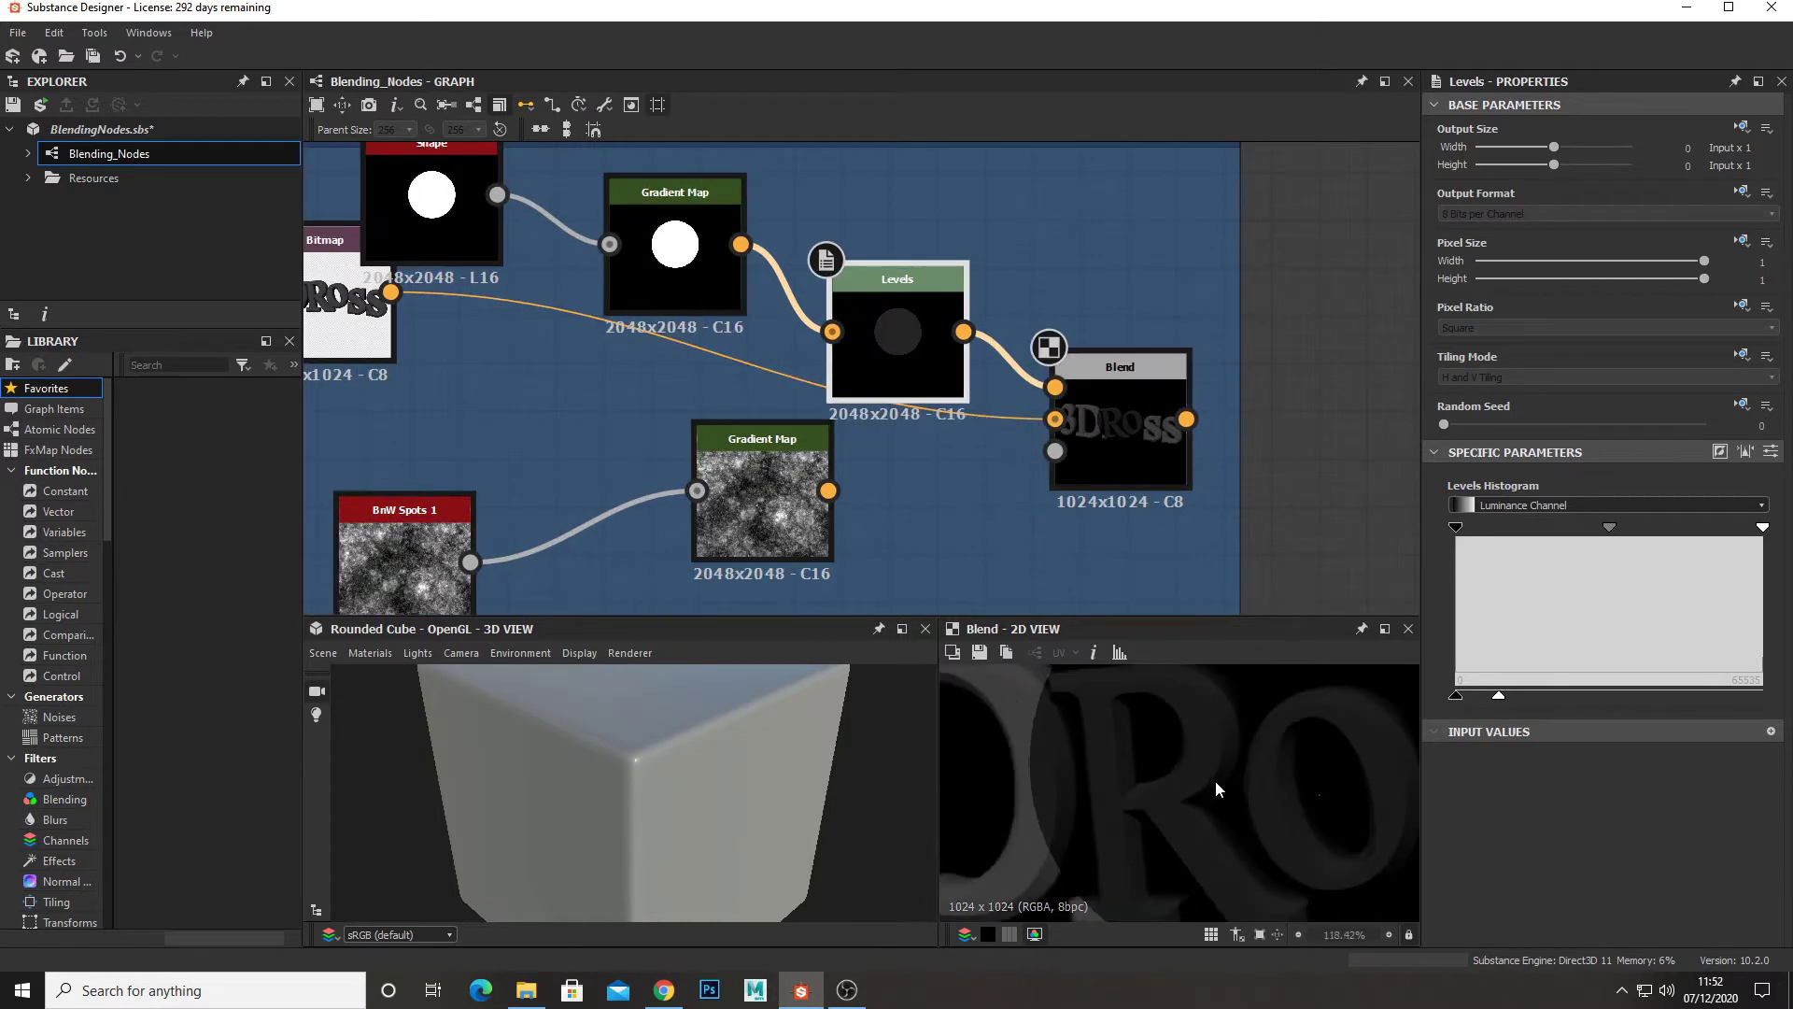
{"action": "scroll", "coordinate": [1205, 813], "scroll_direction": "down", "scroll_amount": 2}
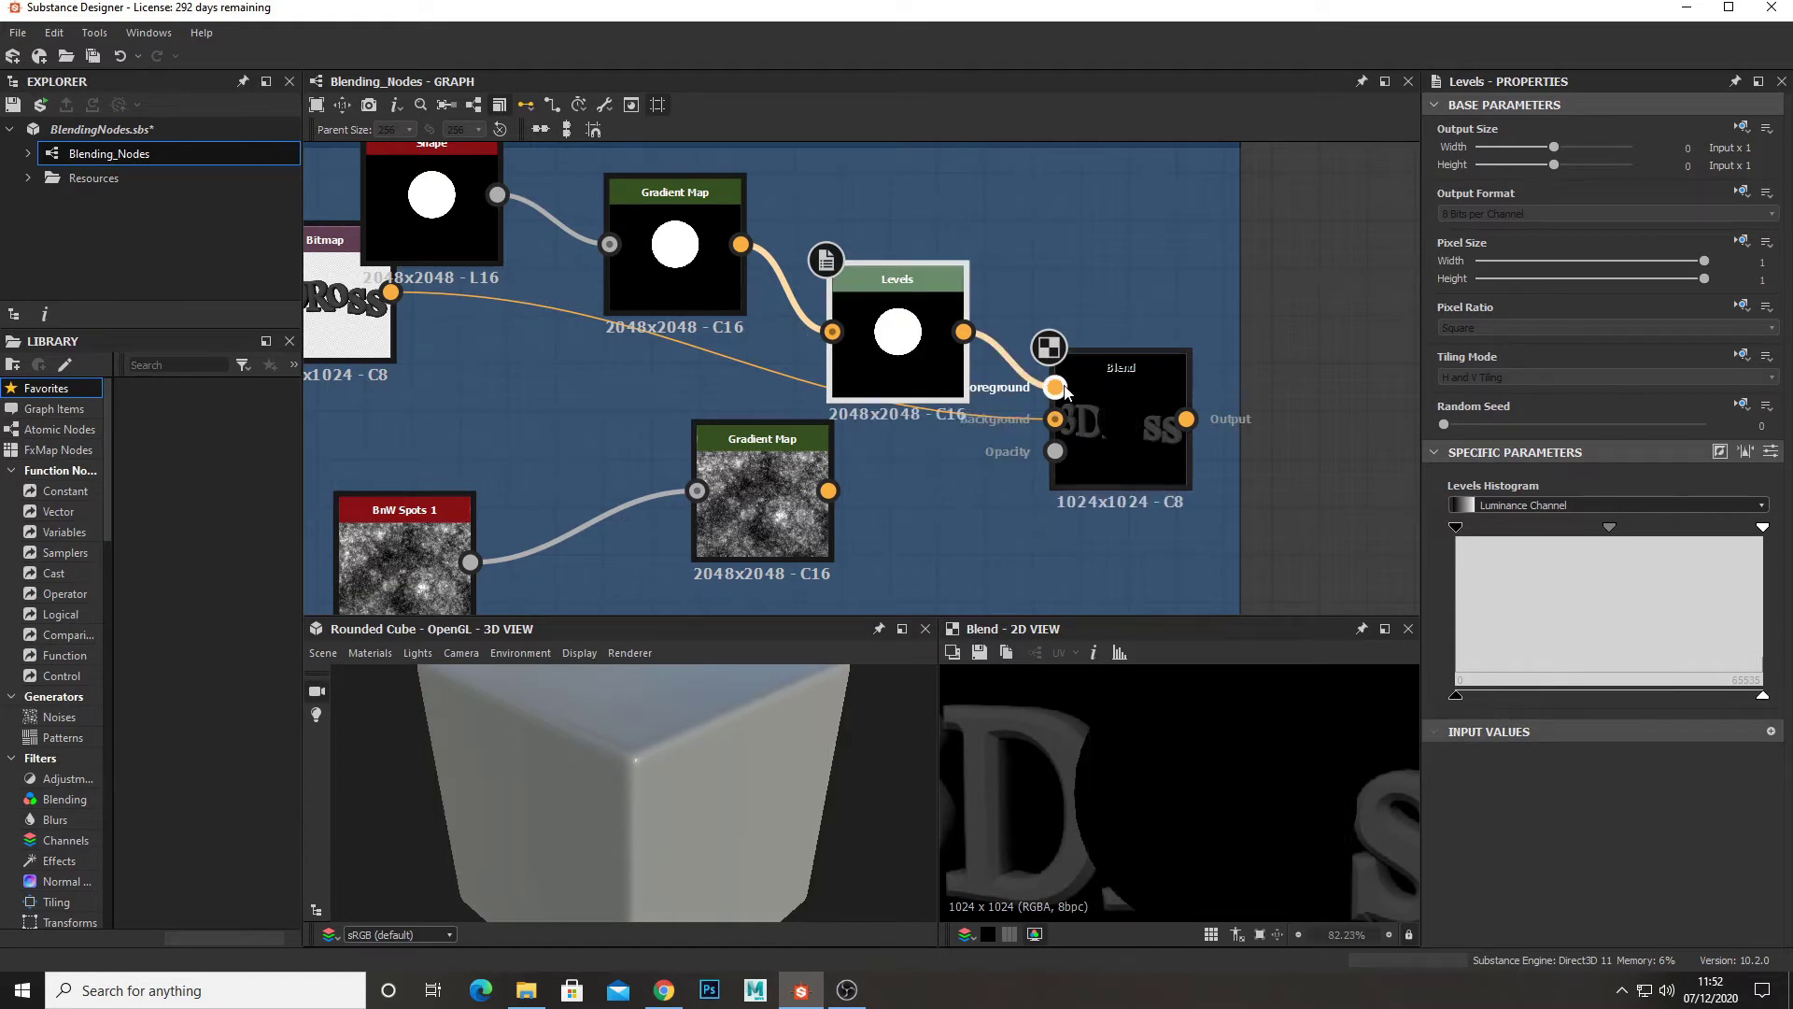
- Try an opacity of 0 on the Subtract frame's Blend node and return the opacity to 1
{"action": "left_click", "coordinate": [1106, 389]}
{"action": "left_click_drag", "start_coordinate": [1631, 499], "coordinate": [1444, 548]}
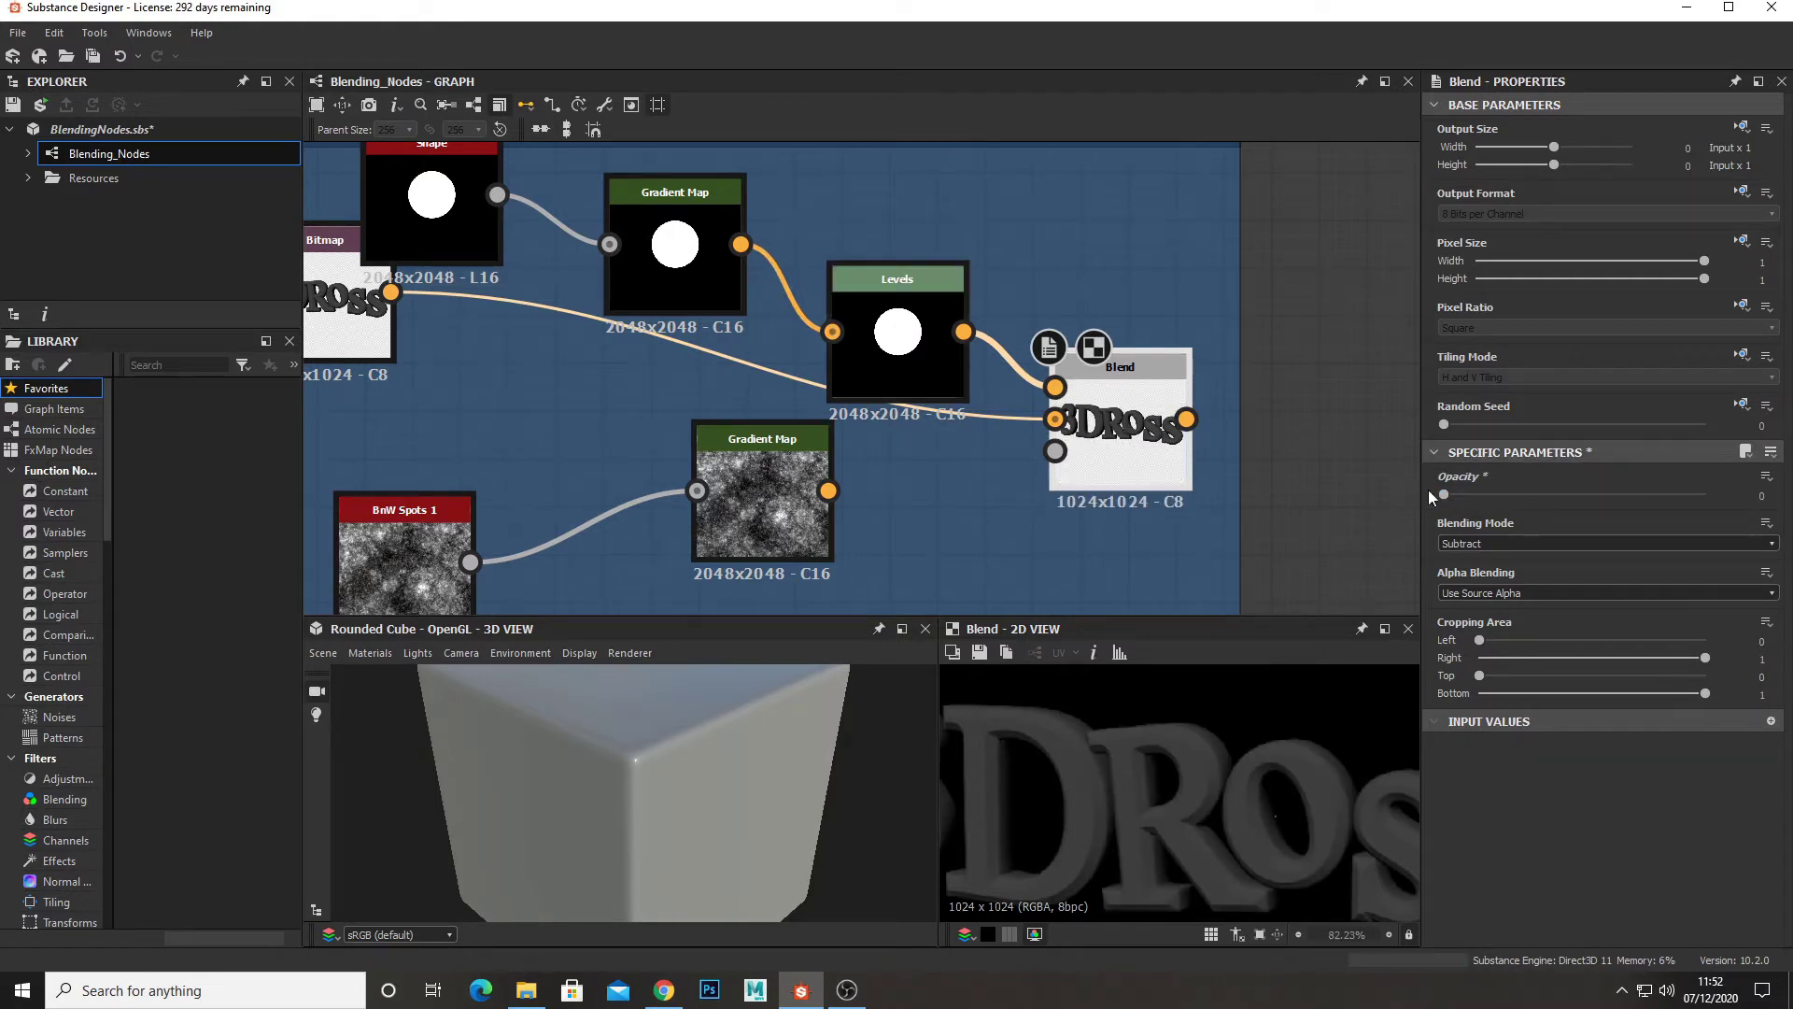
{"action": "left_click_drag", "start_coordinate": [1444, 495], "coordinate": [1740, 493]}
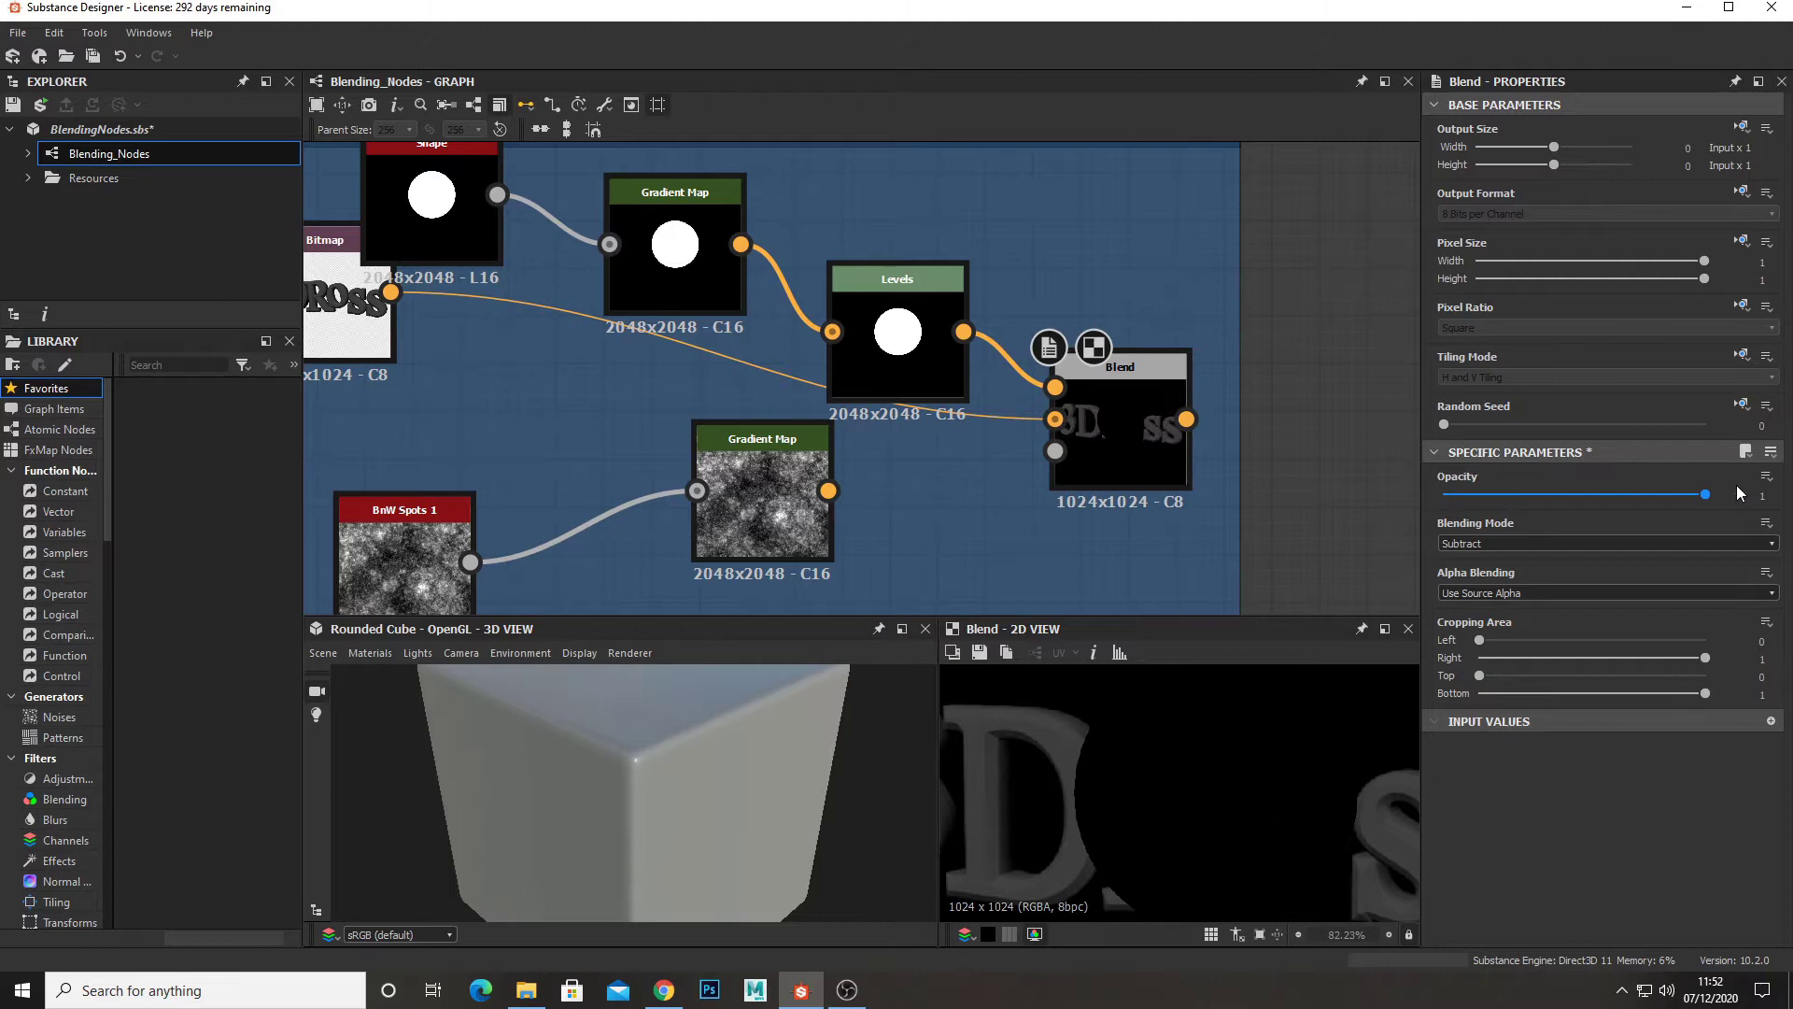
- Select the Multiply frame's Blend node and examine its result in the 2D view
{"action": "scroll", "coordinate": [1112, 514], "scroll_direction": "down", "scroll_amount": 4}
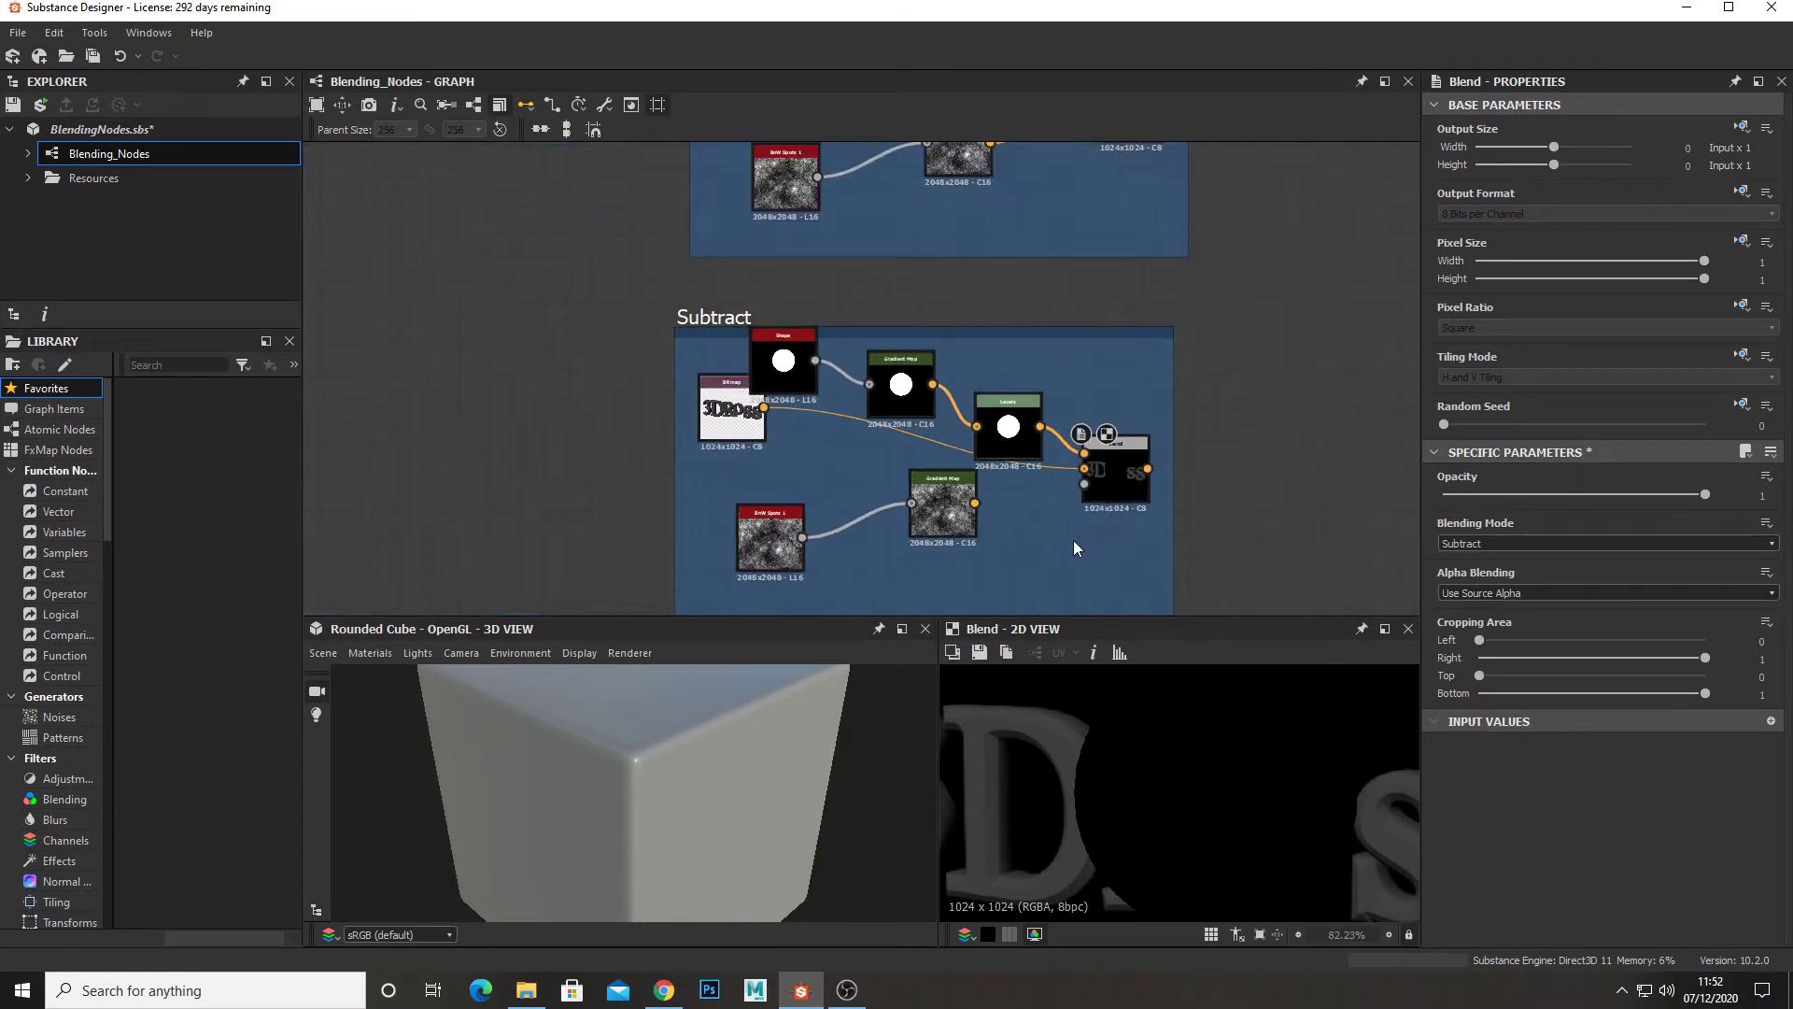
{"action": "middle_click_drag", "start_coordinate": [1073, 539], "coordinate": [1018, 318]}
{"action": "scroll", "coordinate": [1044, 486], "scroll_direction": "up", "scroll_amount": 3}
{"action": "middle_click_drag", "start_coordinate": [1044, 486], "coordinate": [1041, 336]}
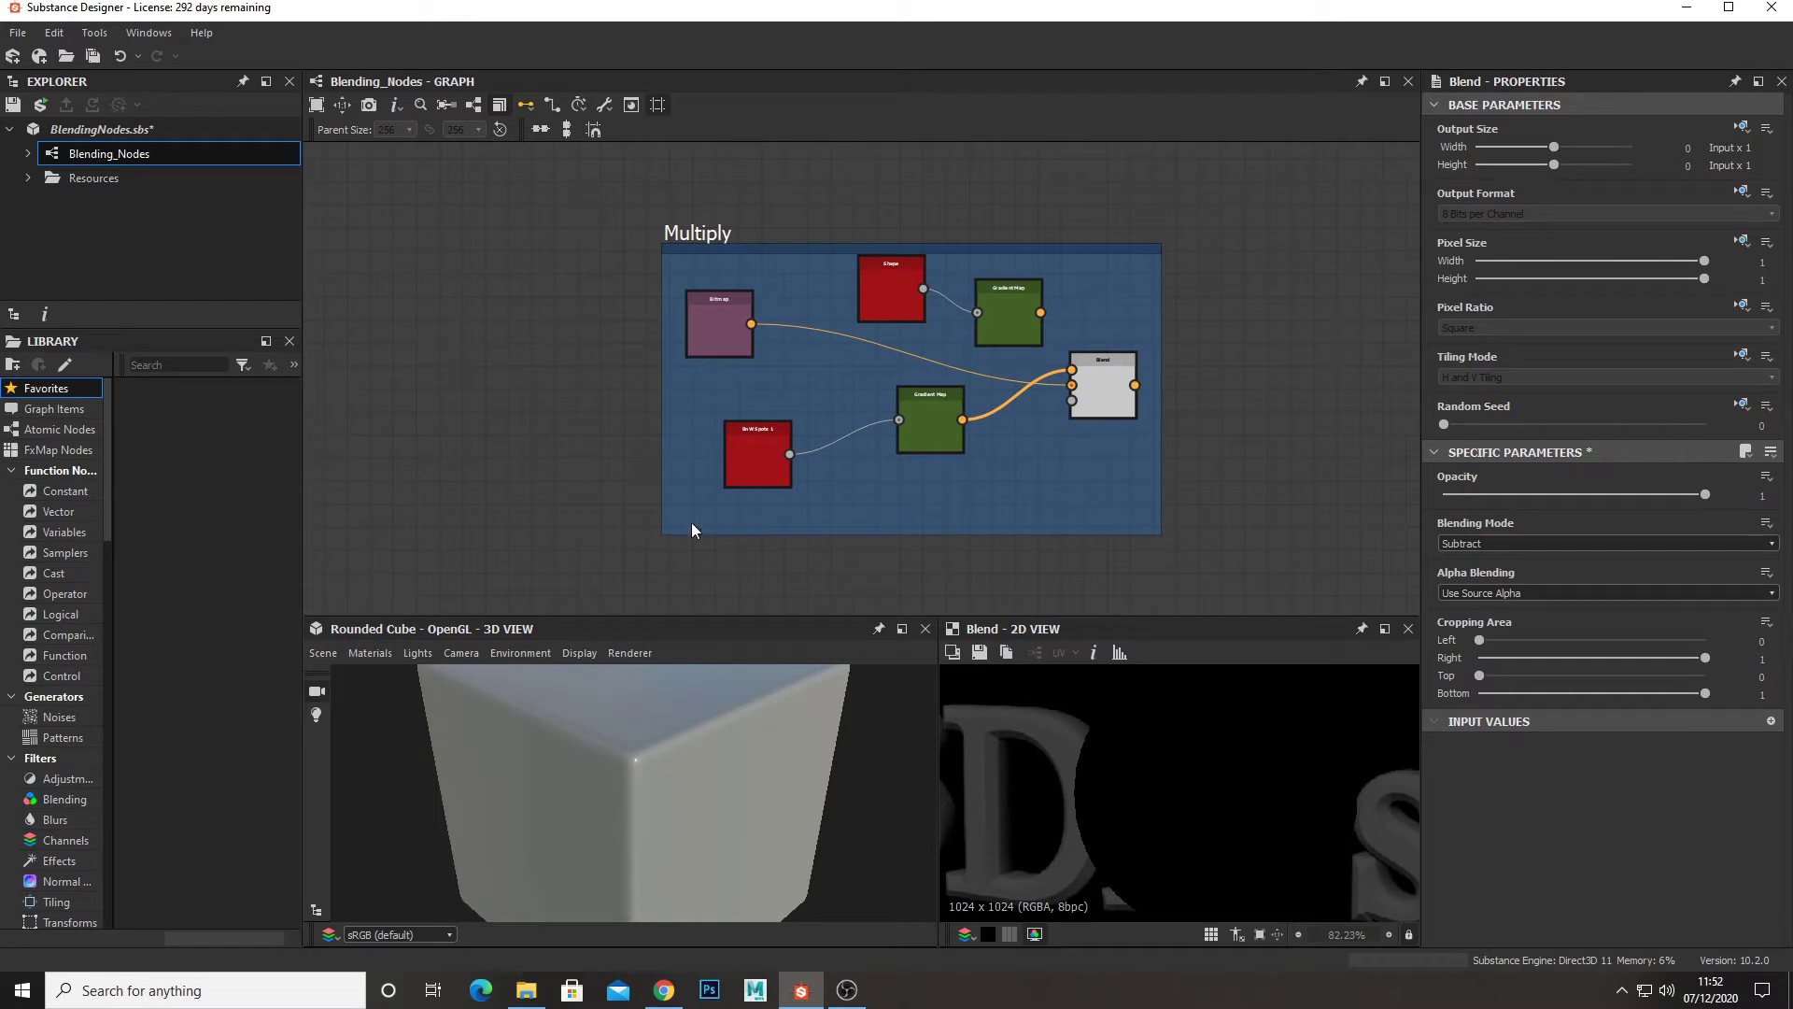
{"action": "scroll", "coordinate": [1074, 396], "scroll_direction": "up", "scroll_amount": 1}
{"action": "left_click", "coordinate": [1091, 400]}
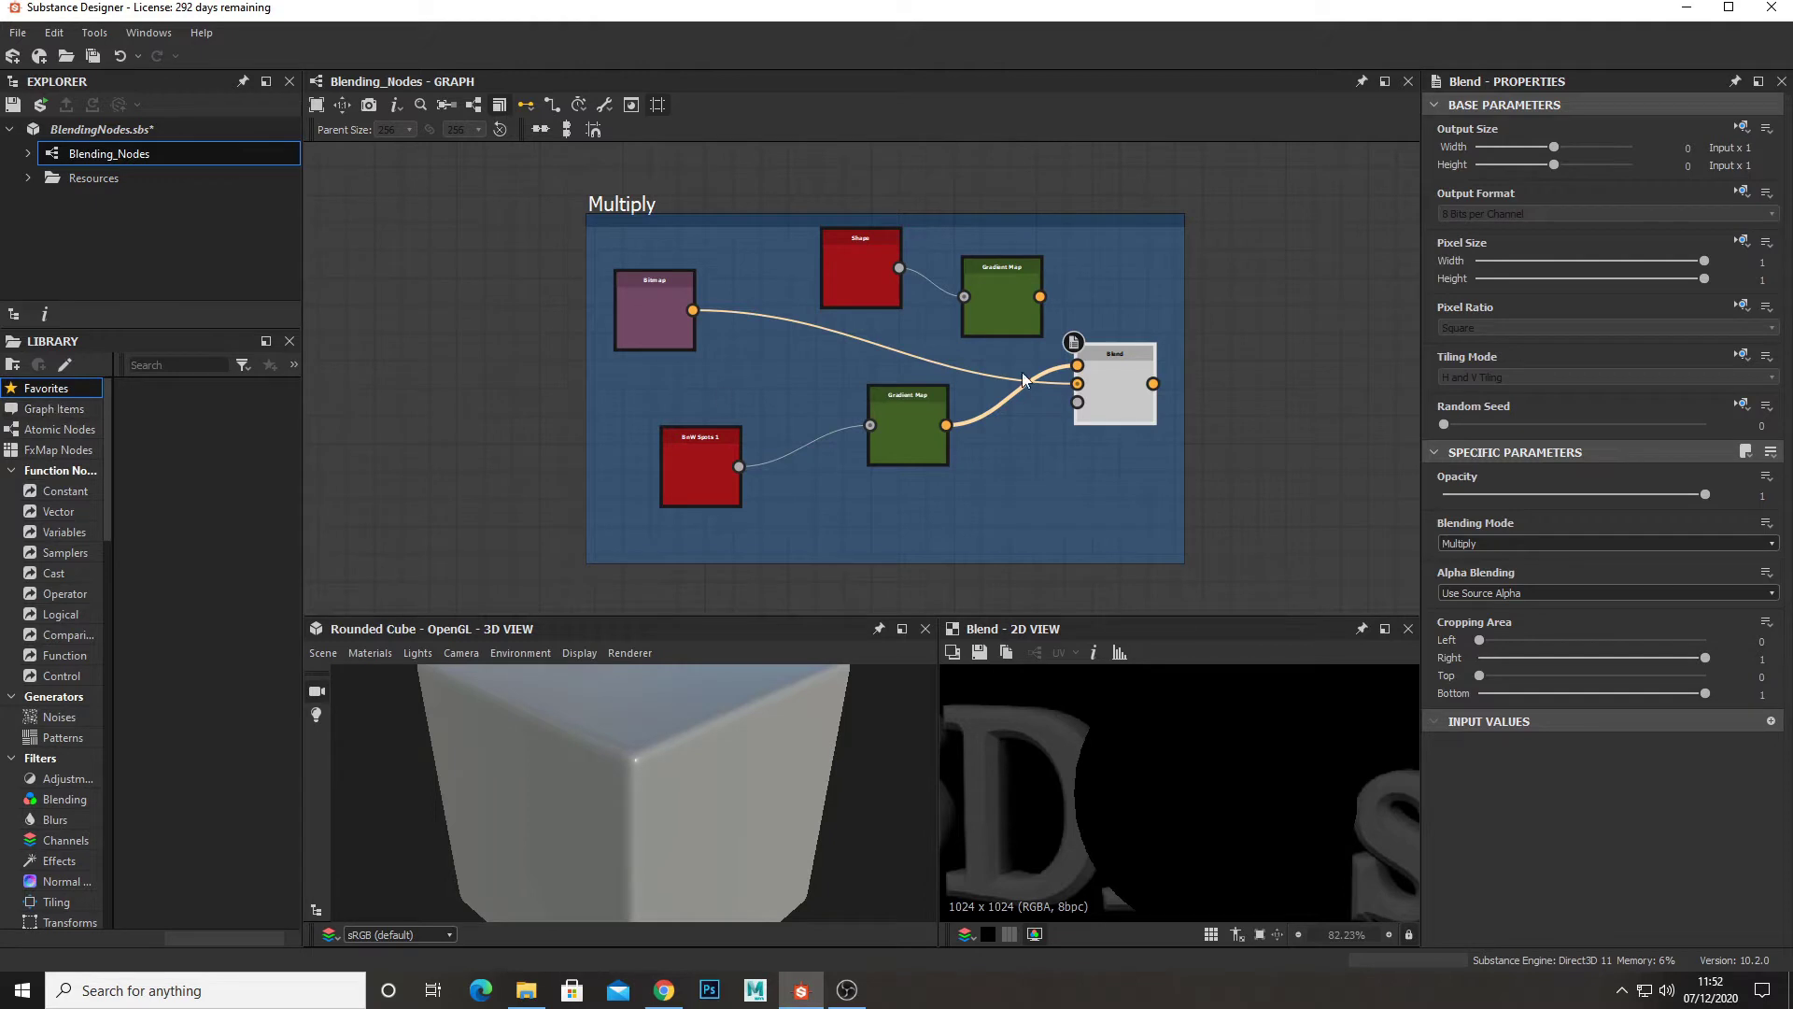
{"action": "scroll", "coordinate": [1102, 588], "scroll_direction": "up", "scroll_amount": 1}
{"action": "scroll", "coordinate": [1137, 810], "scroll_direction": "down", "scroll_amount": 3}
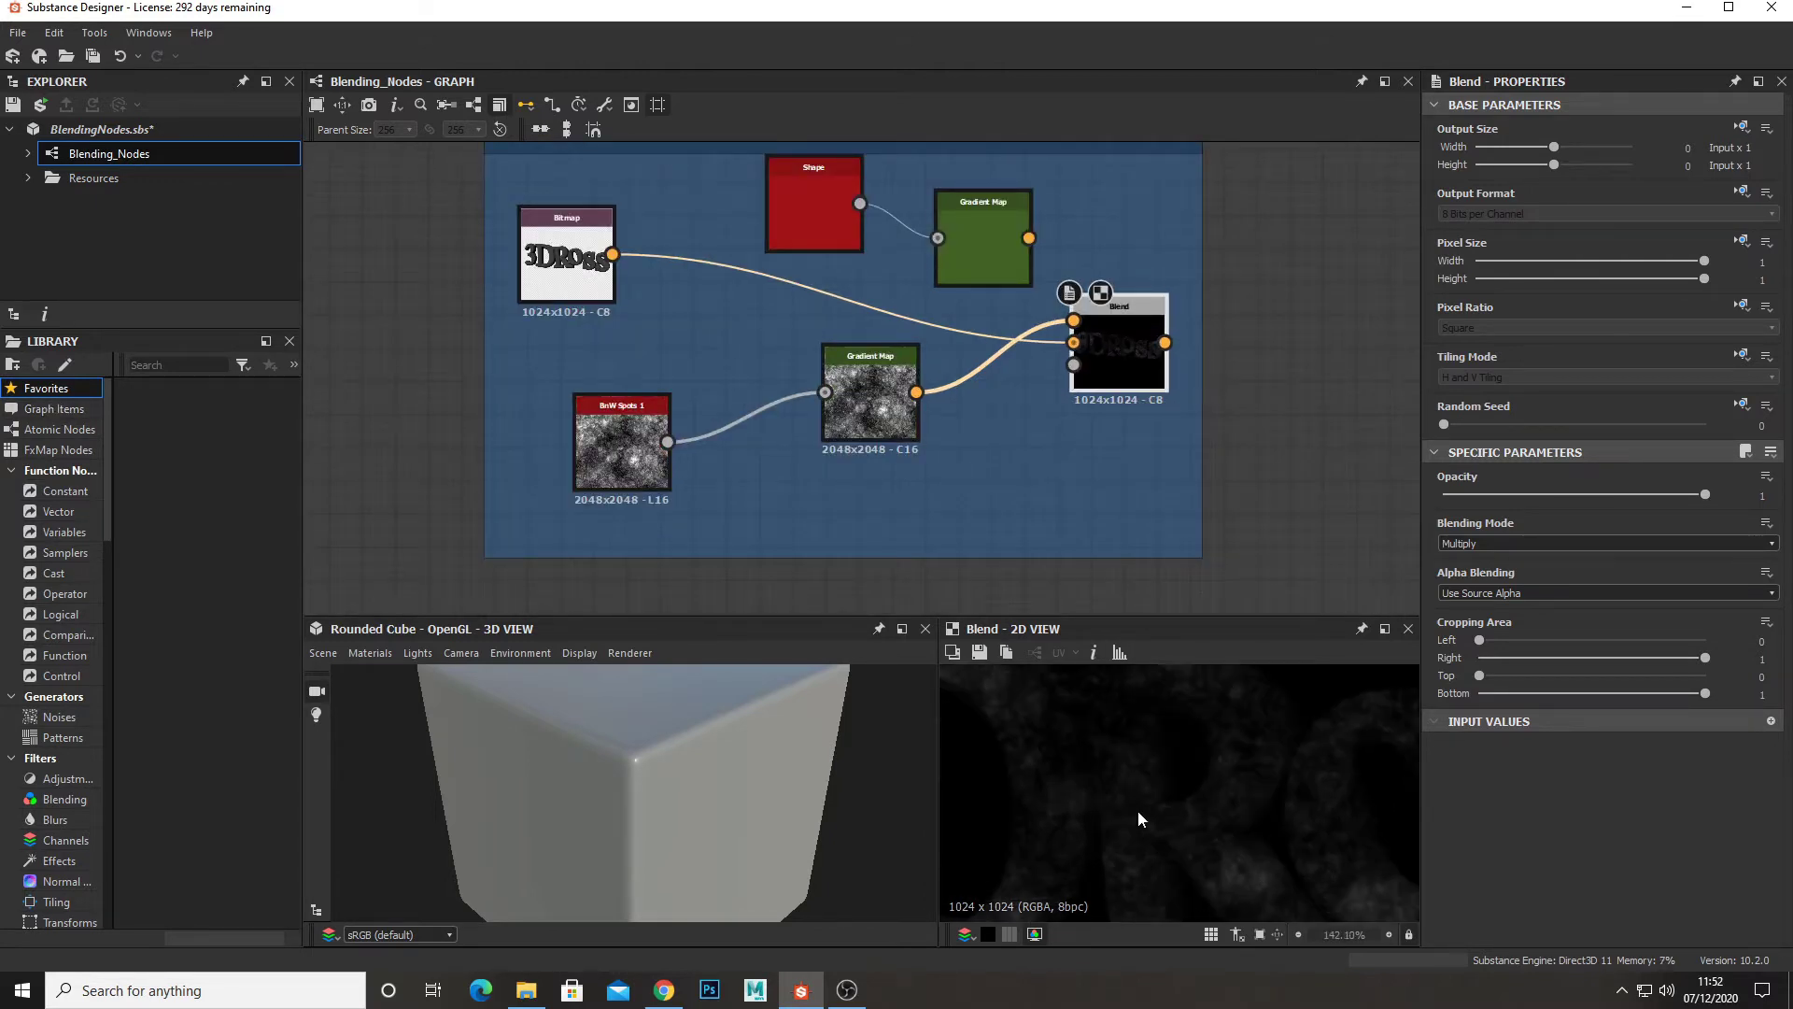
- Compare the Multiply frame's background Bitmap with its Blend result up close in the 2D view
{"action": "left_click", "coordinate": [551, 273]}
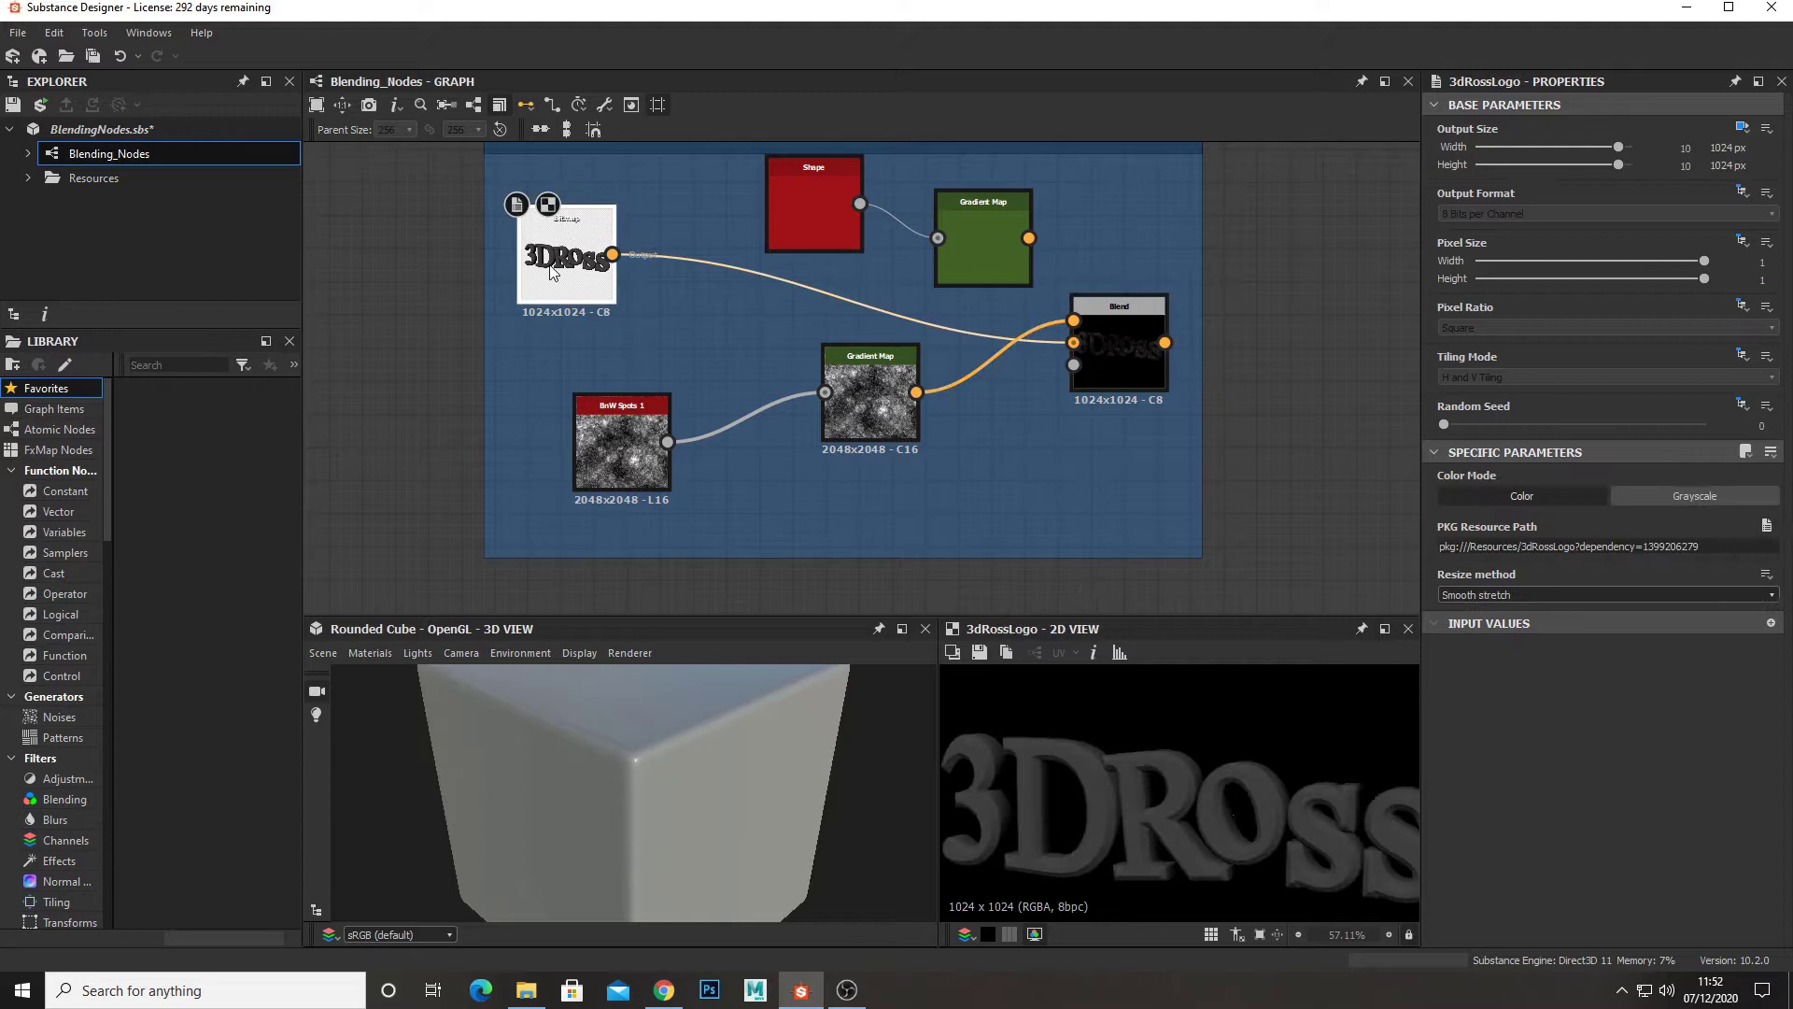
{"action": "scroll", "coordinate": [1083, 759], "scroll_direction": "up", "scroll_amount": 3}
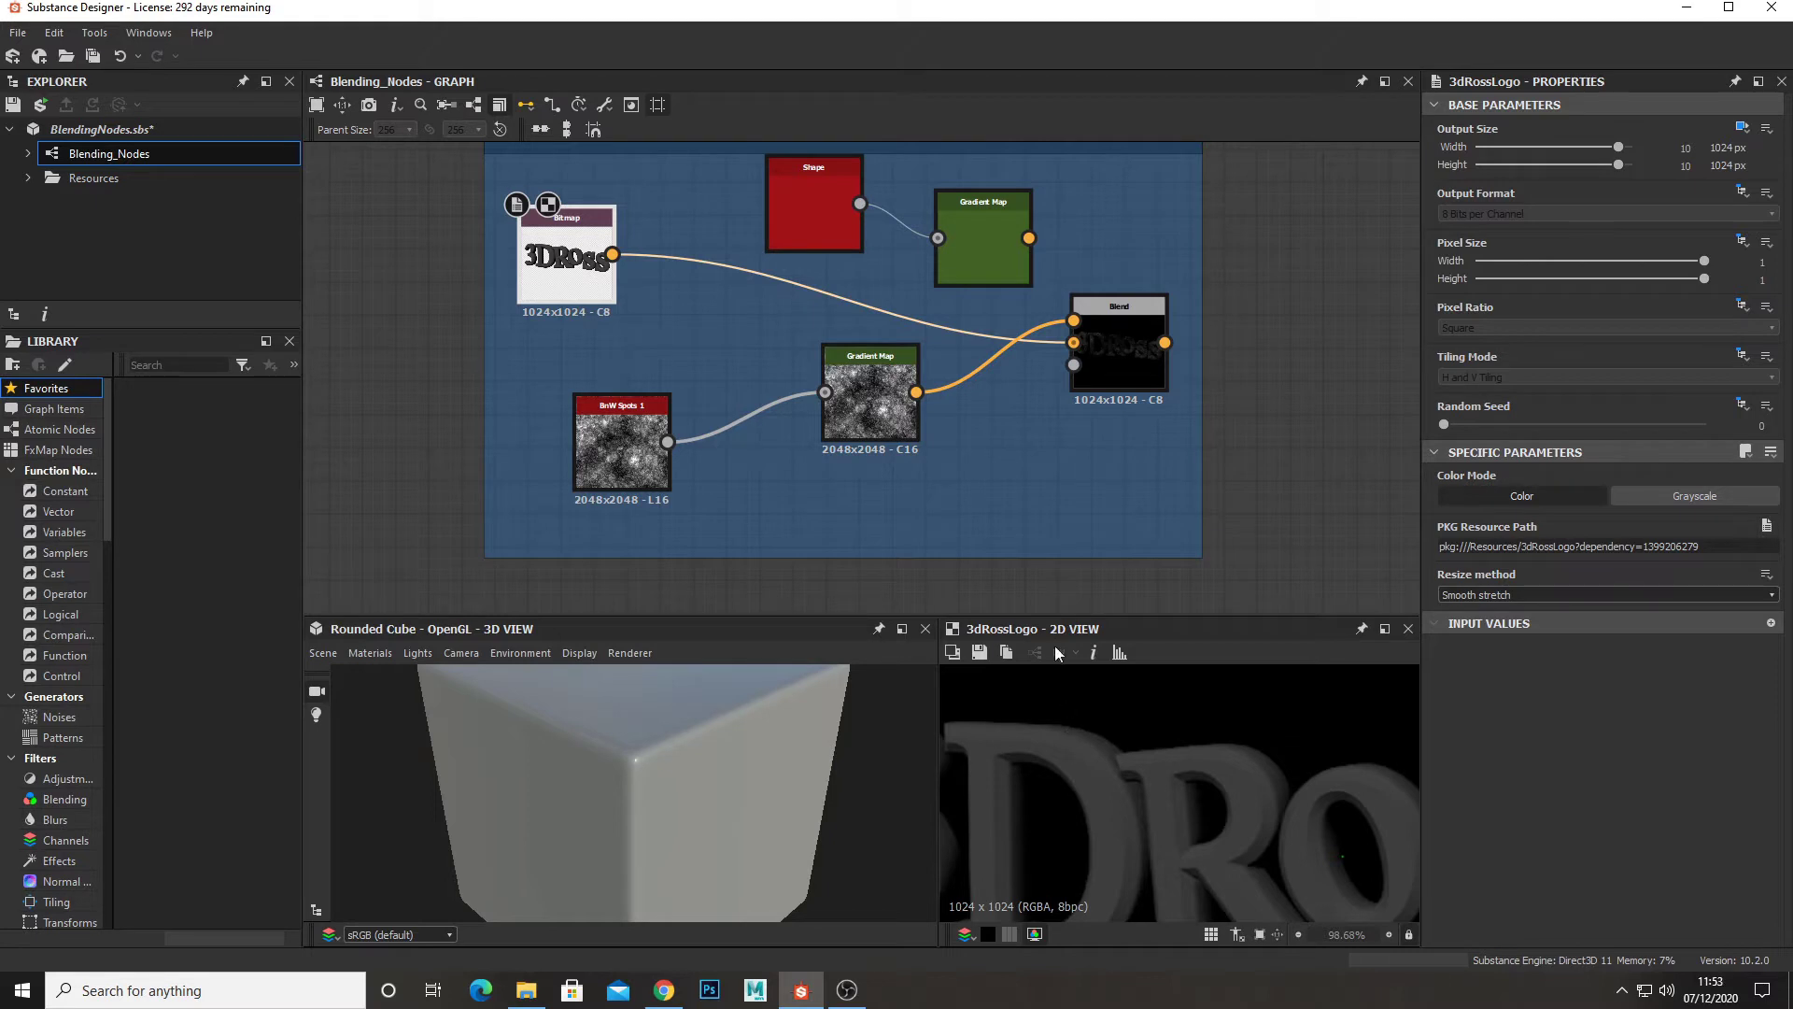
{"action": "left_click", "coordinate": [1128, 344]}
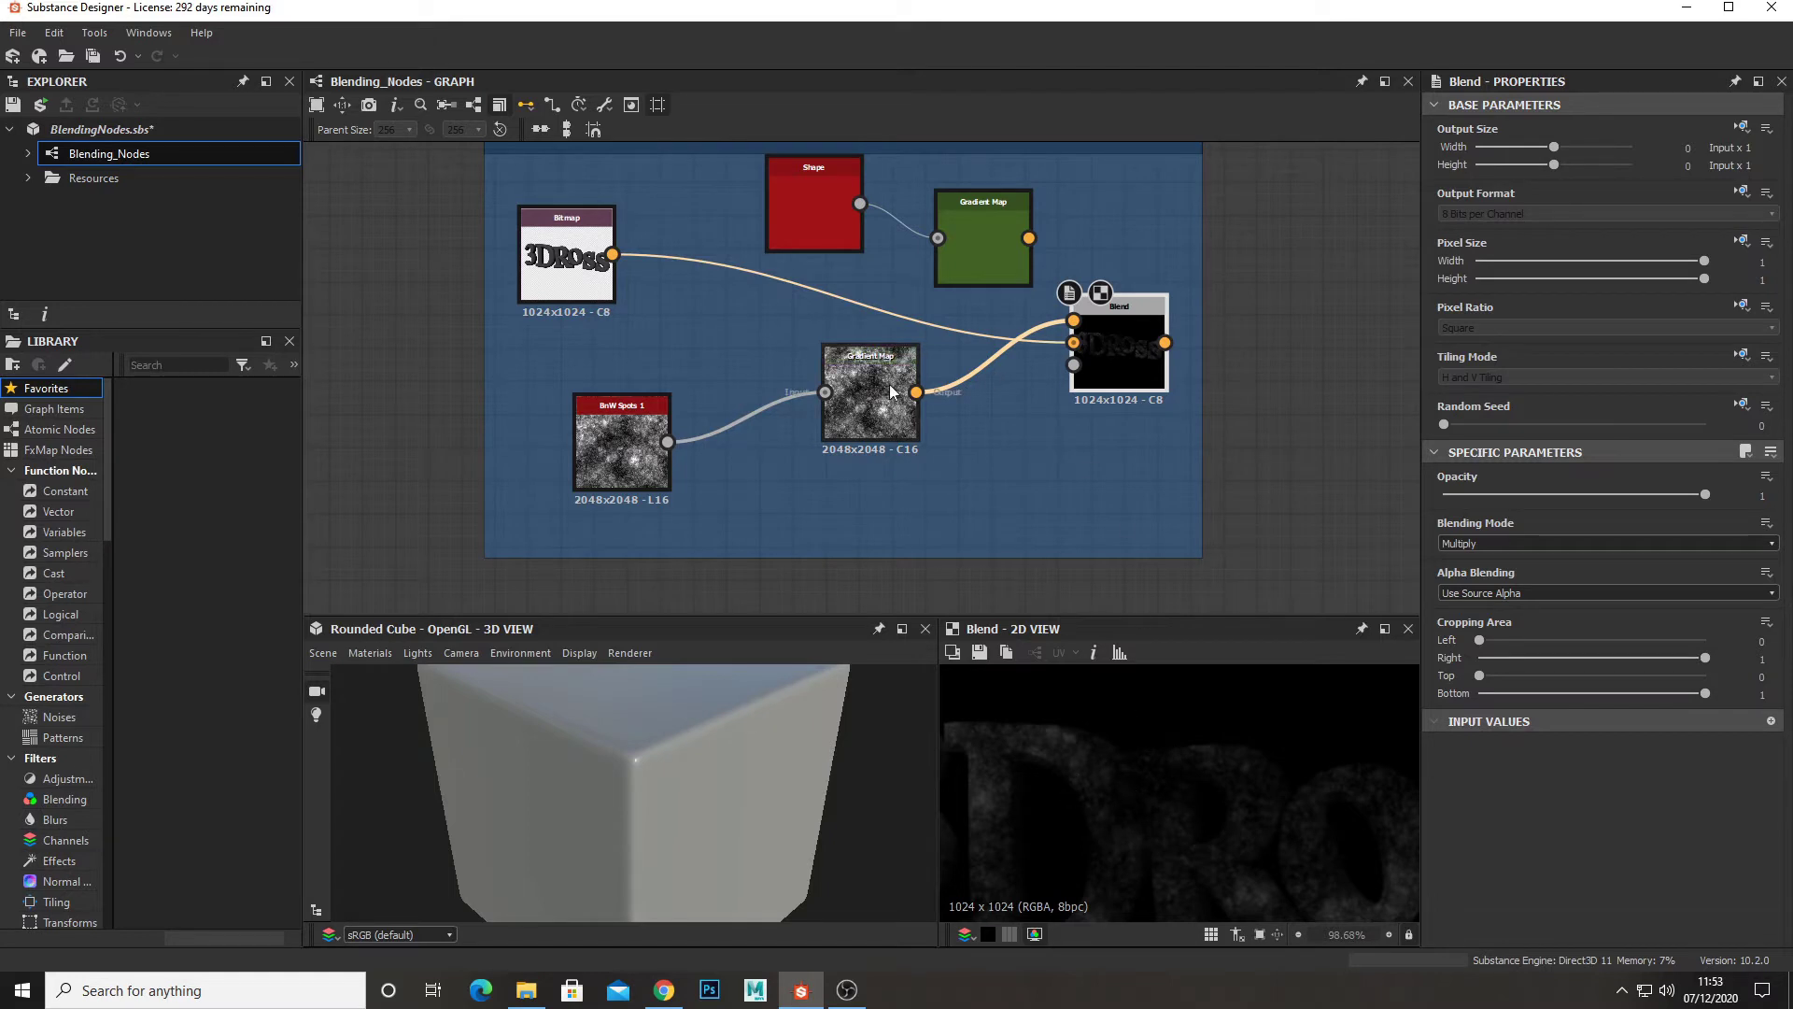
{"action": "scroll", "coordinate": [900, 441], "scroll_direction": "up", "scroll_amount": 3}
{"action": "middle_click_drag", "start_coordinate": [1053, 340], "coordinate": [770, 430]}
{"action": "scroll", "coordinate": [770, 430], "scroll_direction": "up", "scroll_amount": 1}
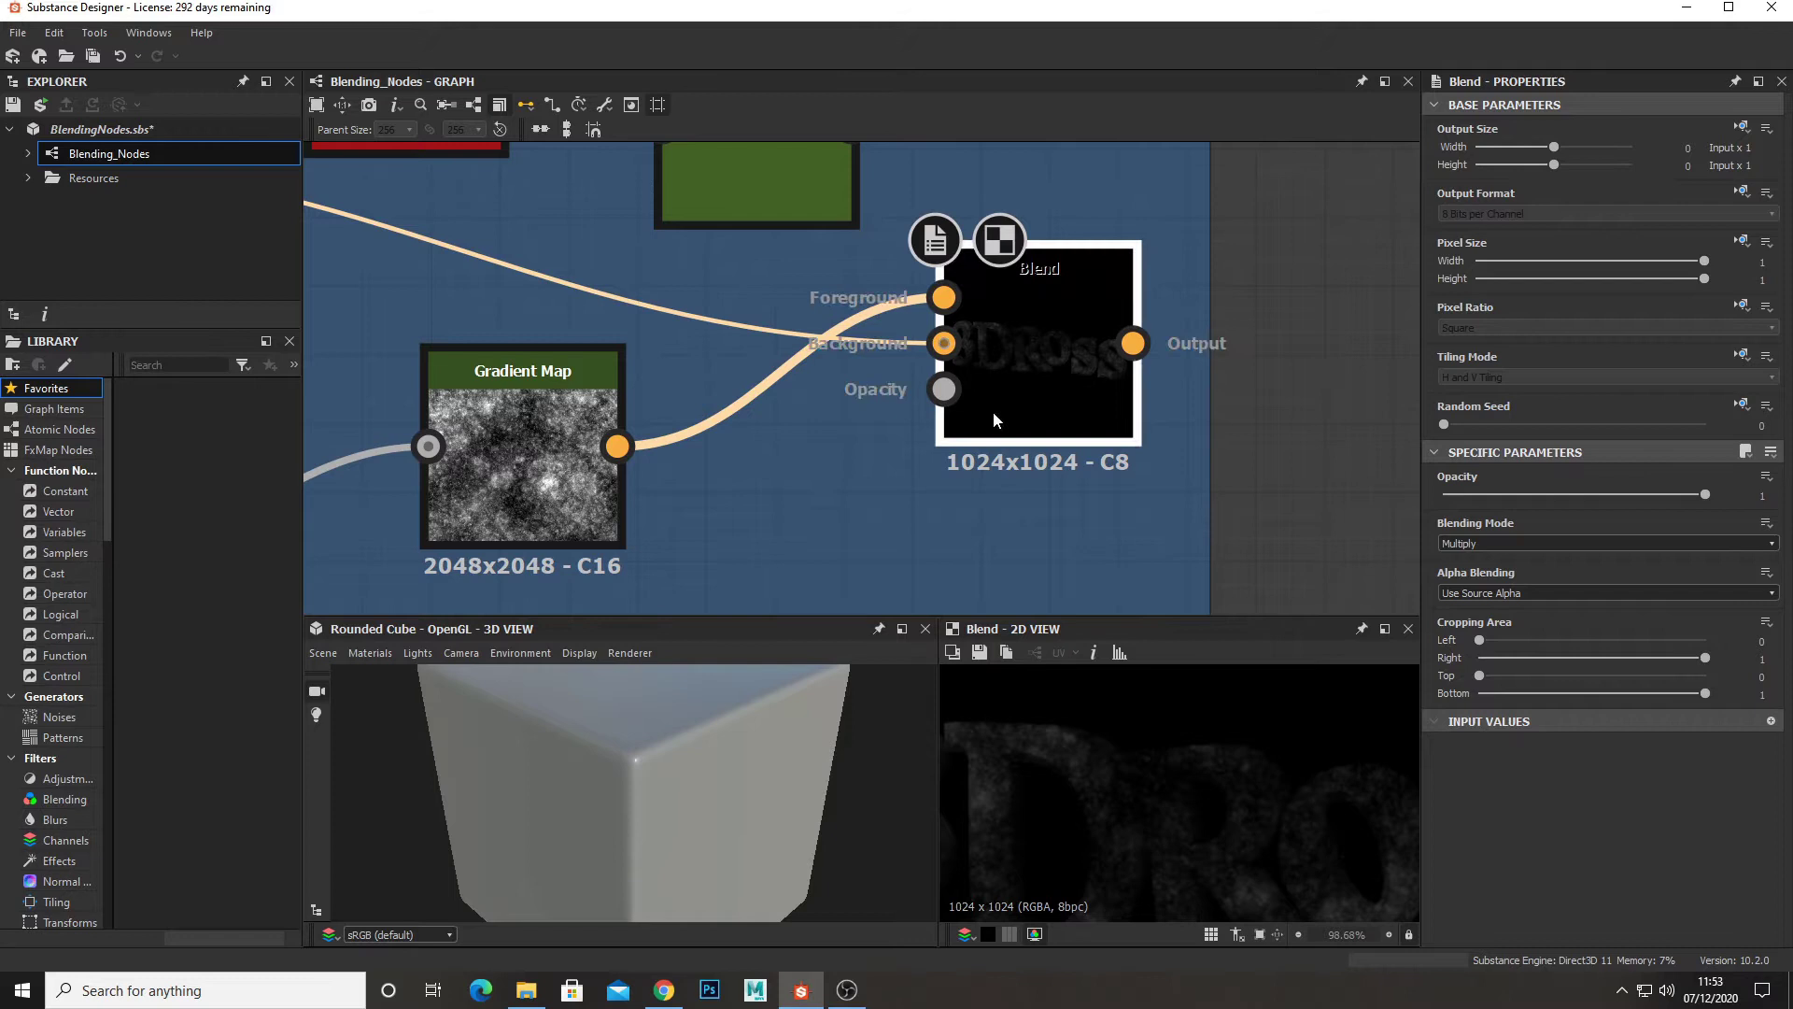
{"action": "scroll", "coordinate": [1184, 837], "scroll_direction": "up", "scroll_amount": 2}
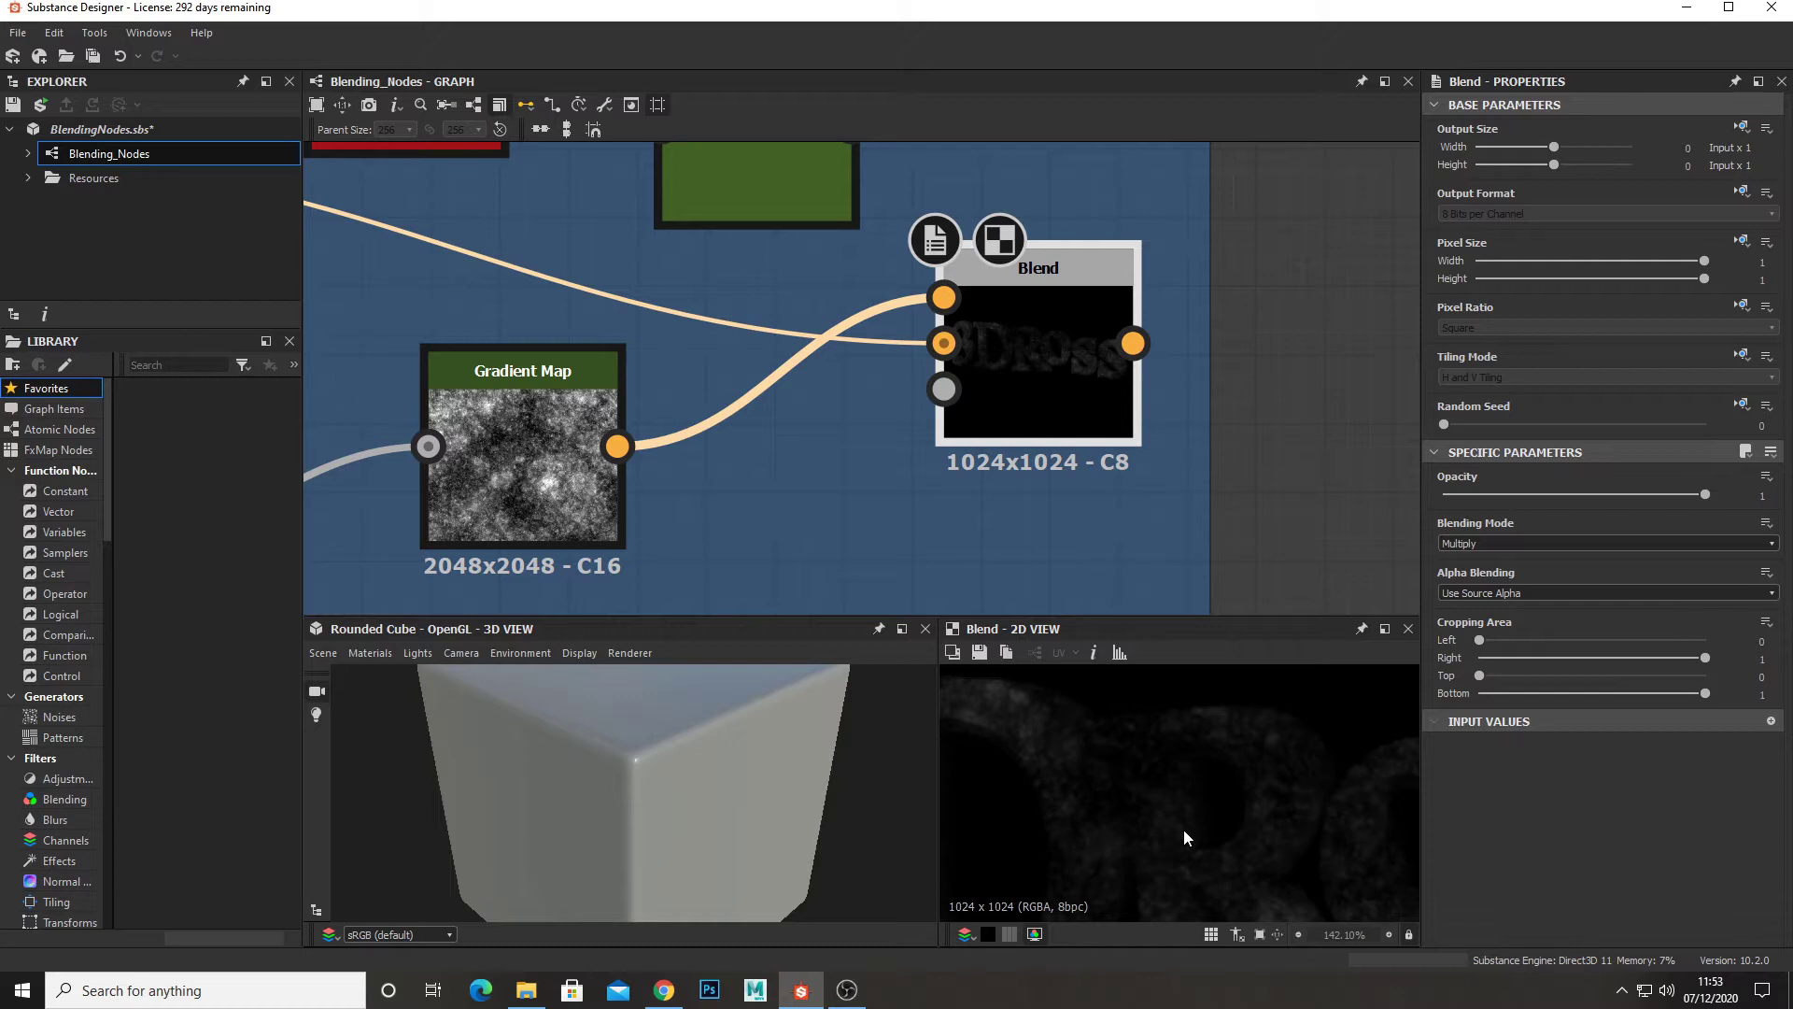
{"action": "scroll", "coordinate": [945, 344], "scroll_direction": "up", "scroll_amount": 1}
{"action": "scroll", "coordinate": [946, 345], "scroll_direction": "down", "scroll_amount": 2}
{"action": "scroll", "coordinate": [1018, 699], "scroll_direction": "down", "scroll_amount": 5}
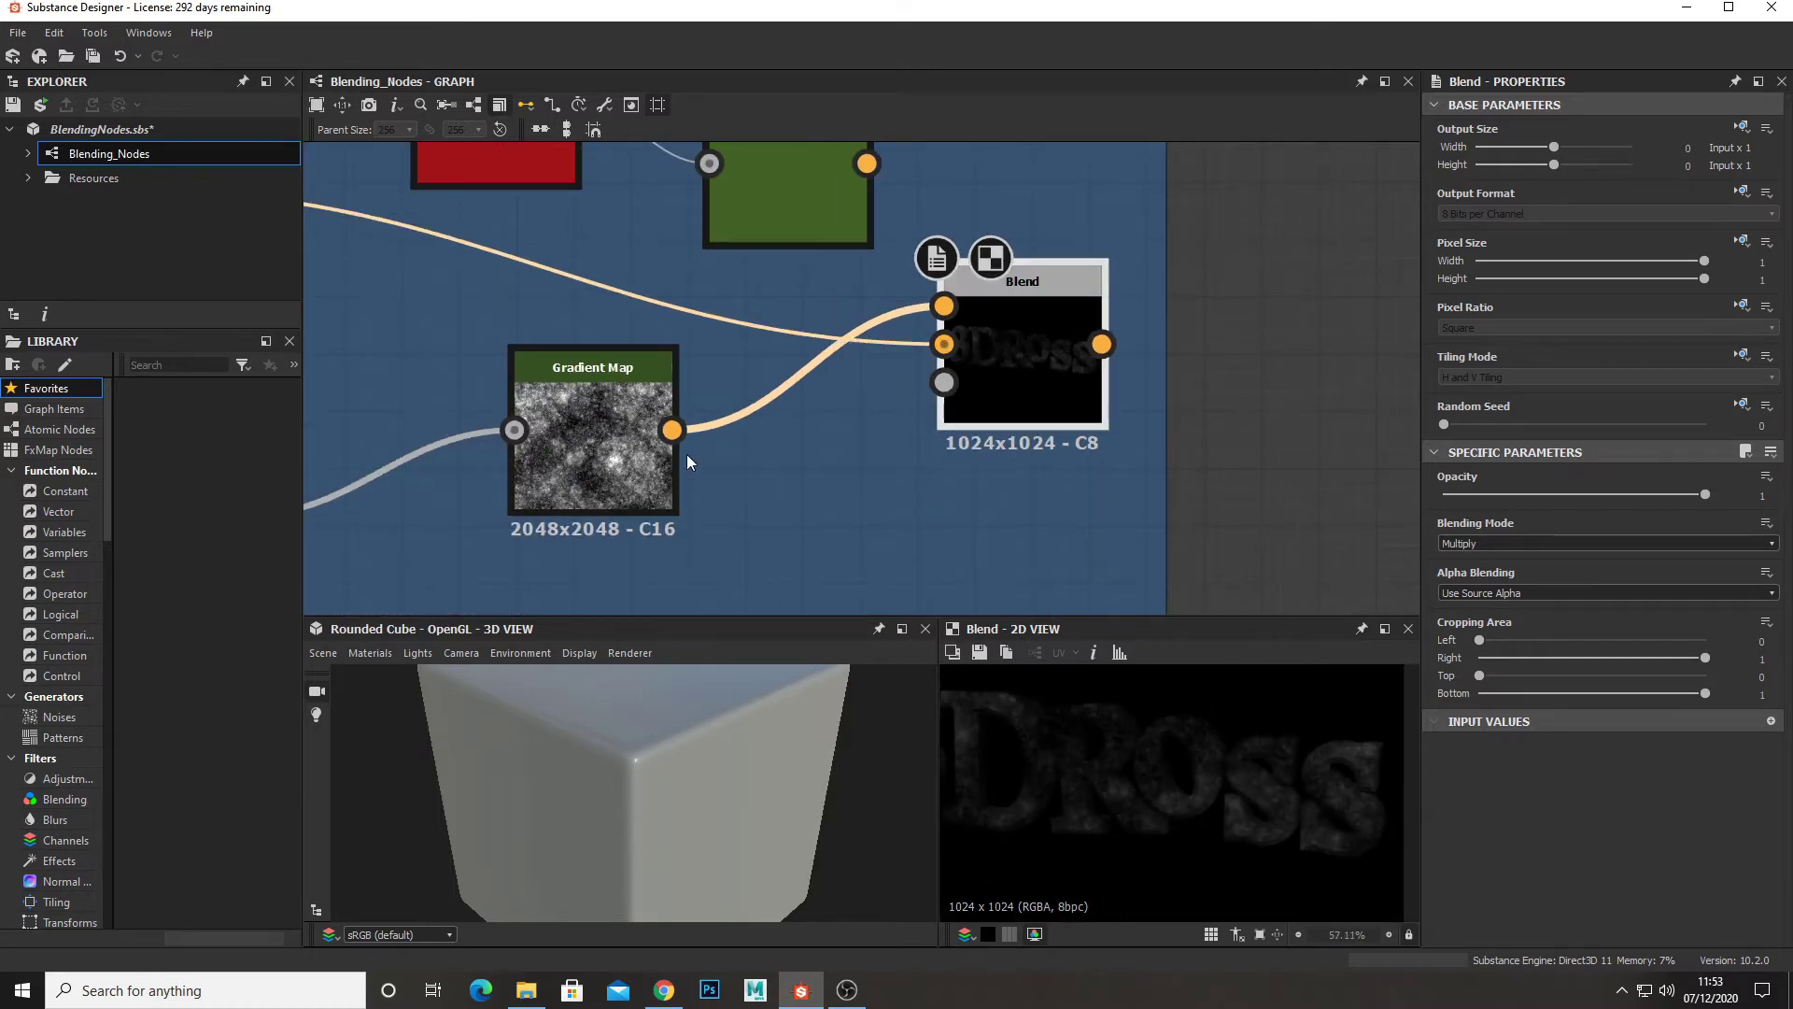
{"action": "scroll", "coordinate": [686, 454], "scroll_direction": "down", "scroll_amount": 3}
{"action": "scroll", "coordinate": [839, 445], "scroll_direction": "up", "scroll_amount": 3}
- Compare the Multiply frame's foreground Gradient Map with its Blend result in the 2D view
{"action": "left_click", "coordinate": [839, 445]}
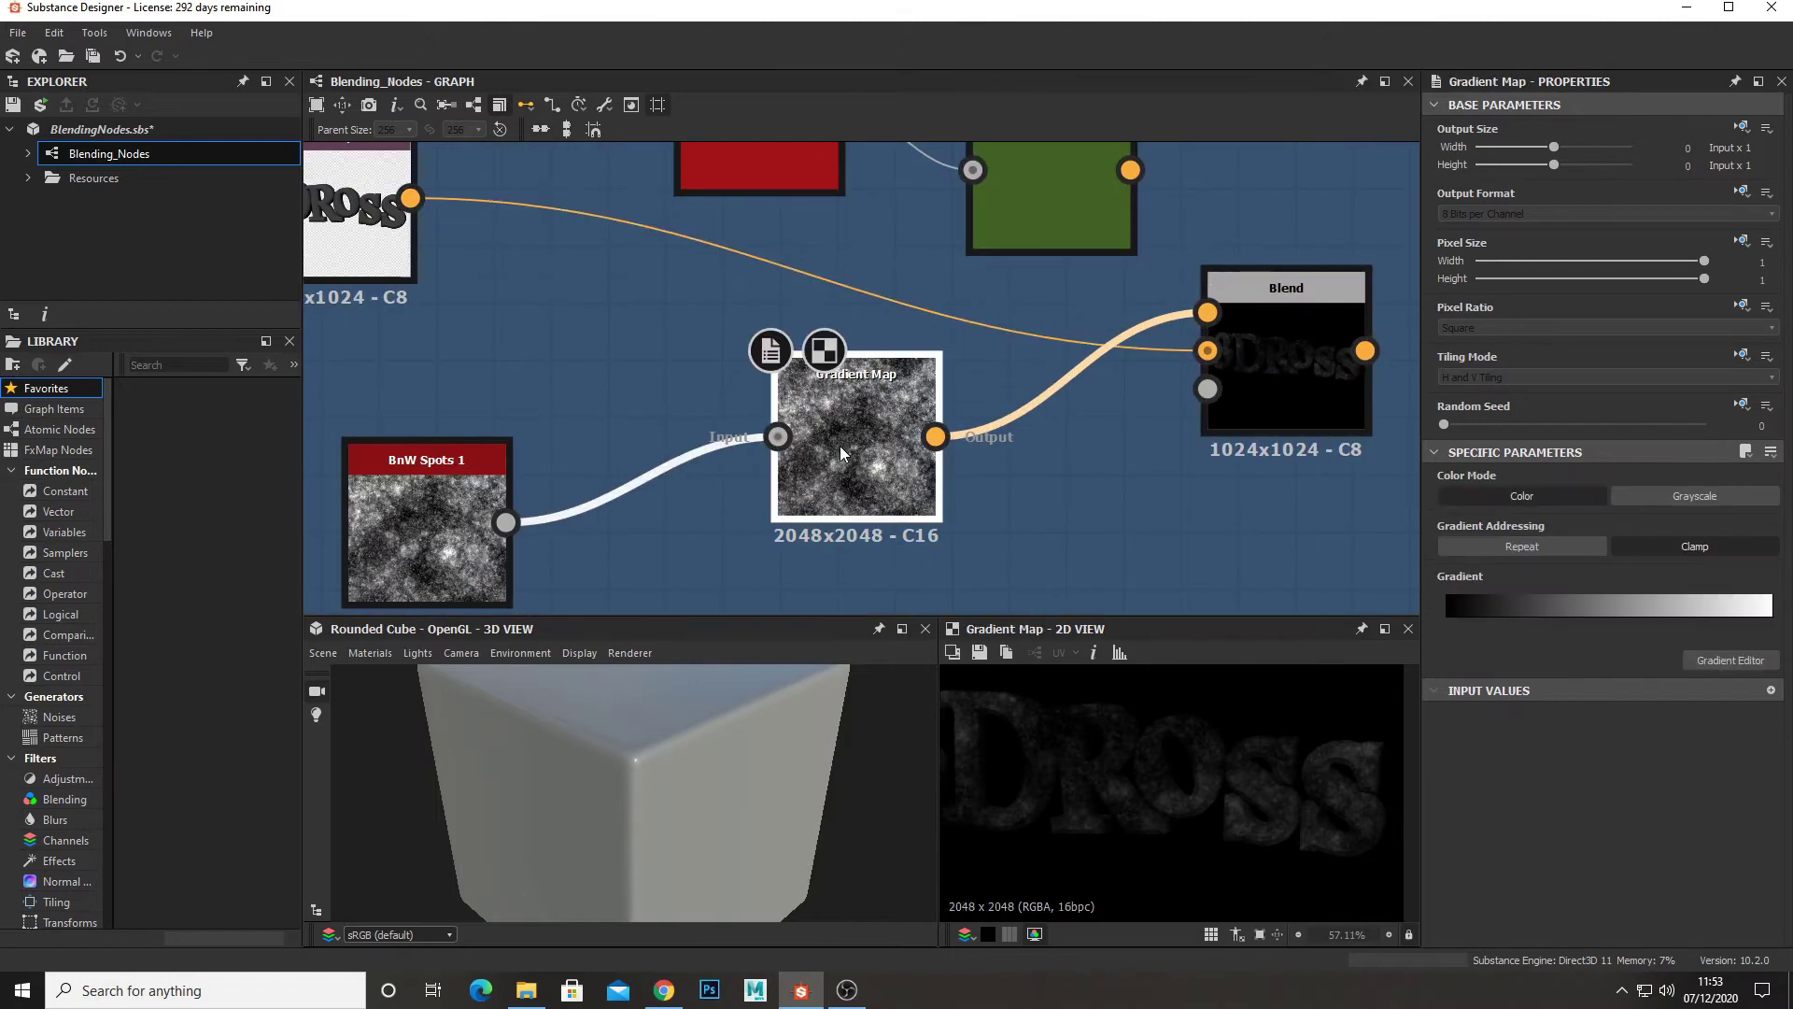
{"action": "scroll", "coordinate": [1229, 749], "scroll_direction": "down", "scroll_amount": 2}
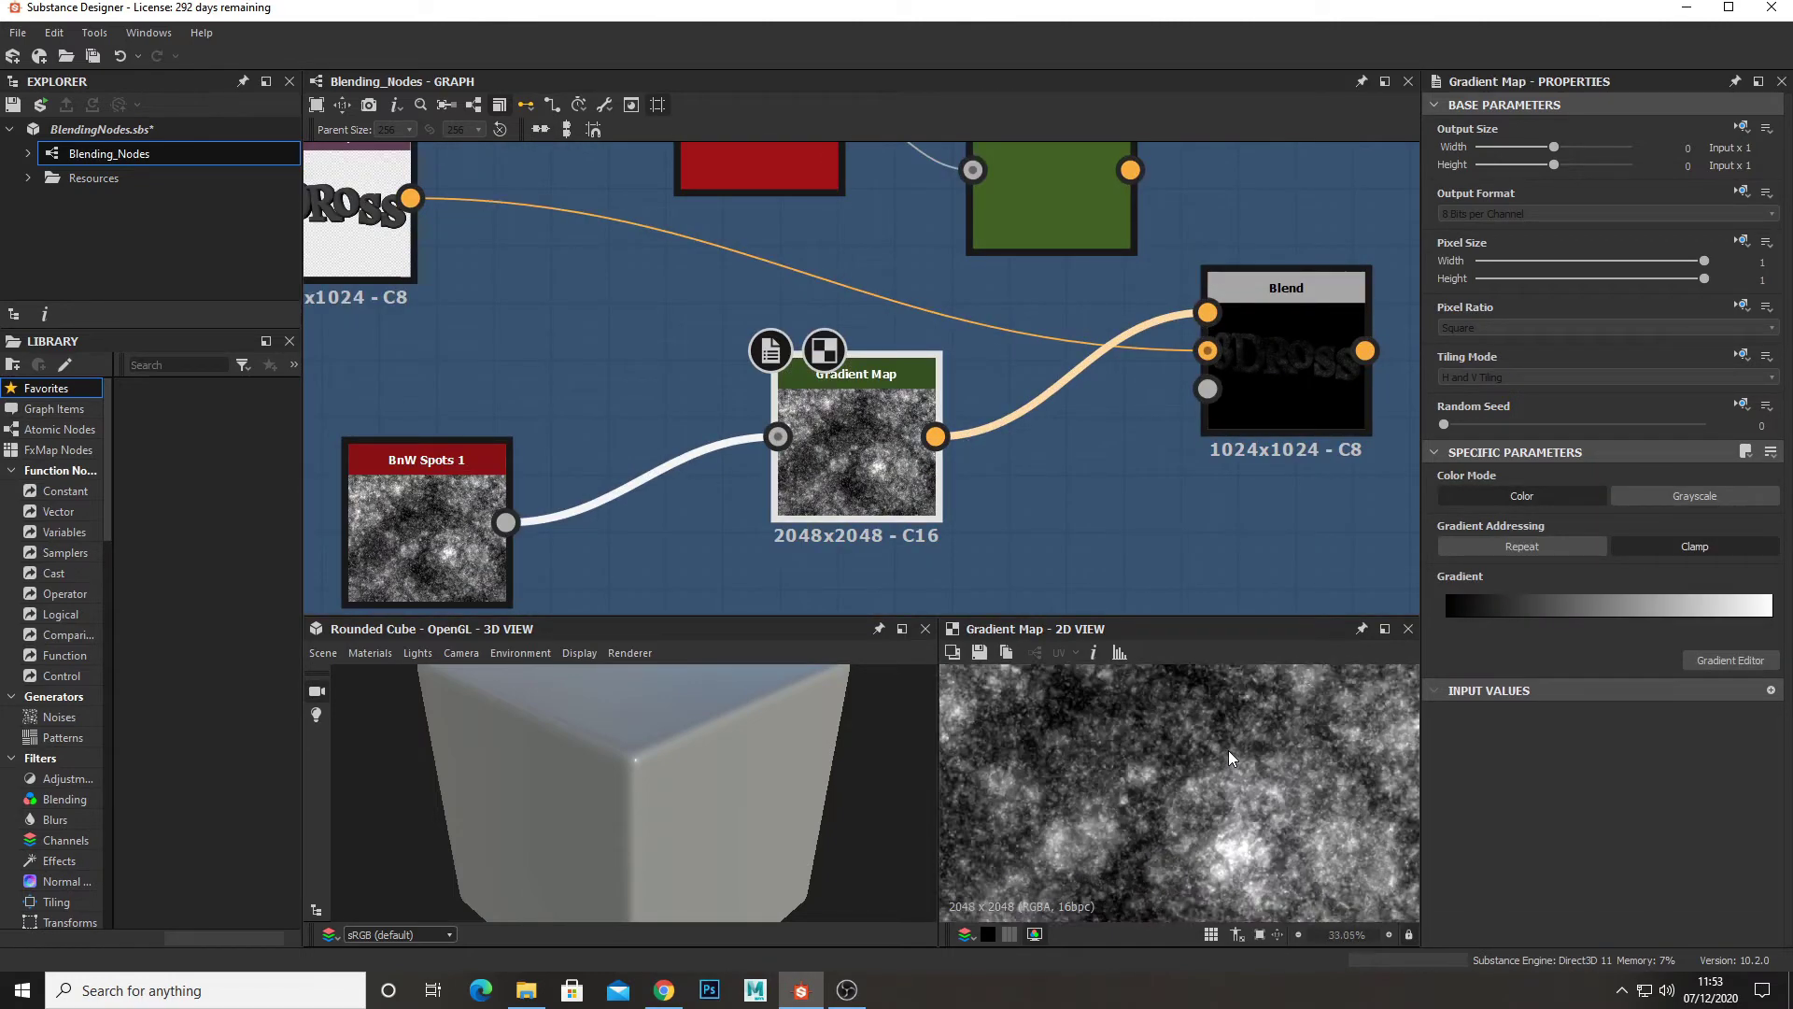
{"action": "scroll", "coordinate": [1229, 749], "scroll_direction": "down", "scroll_amount": 1}
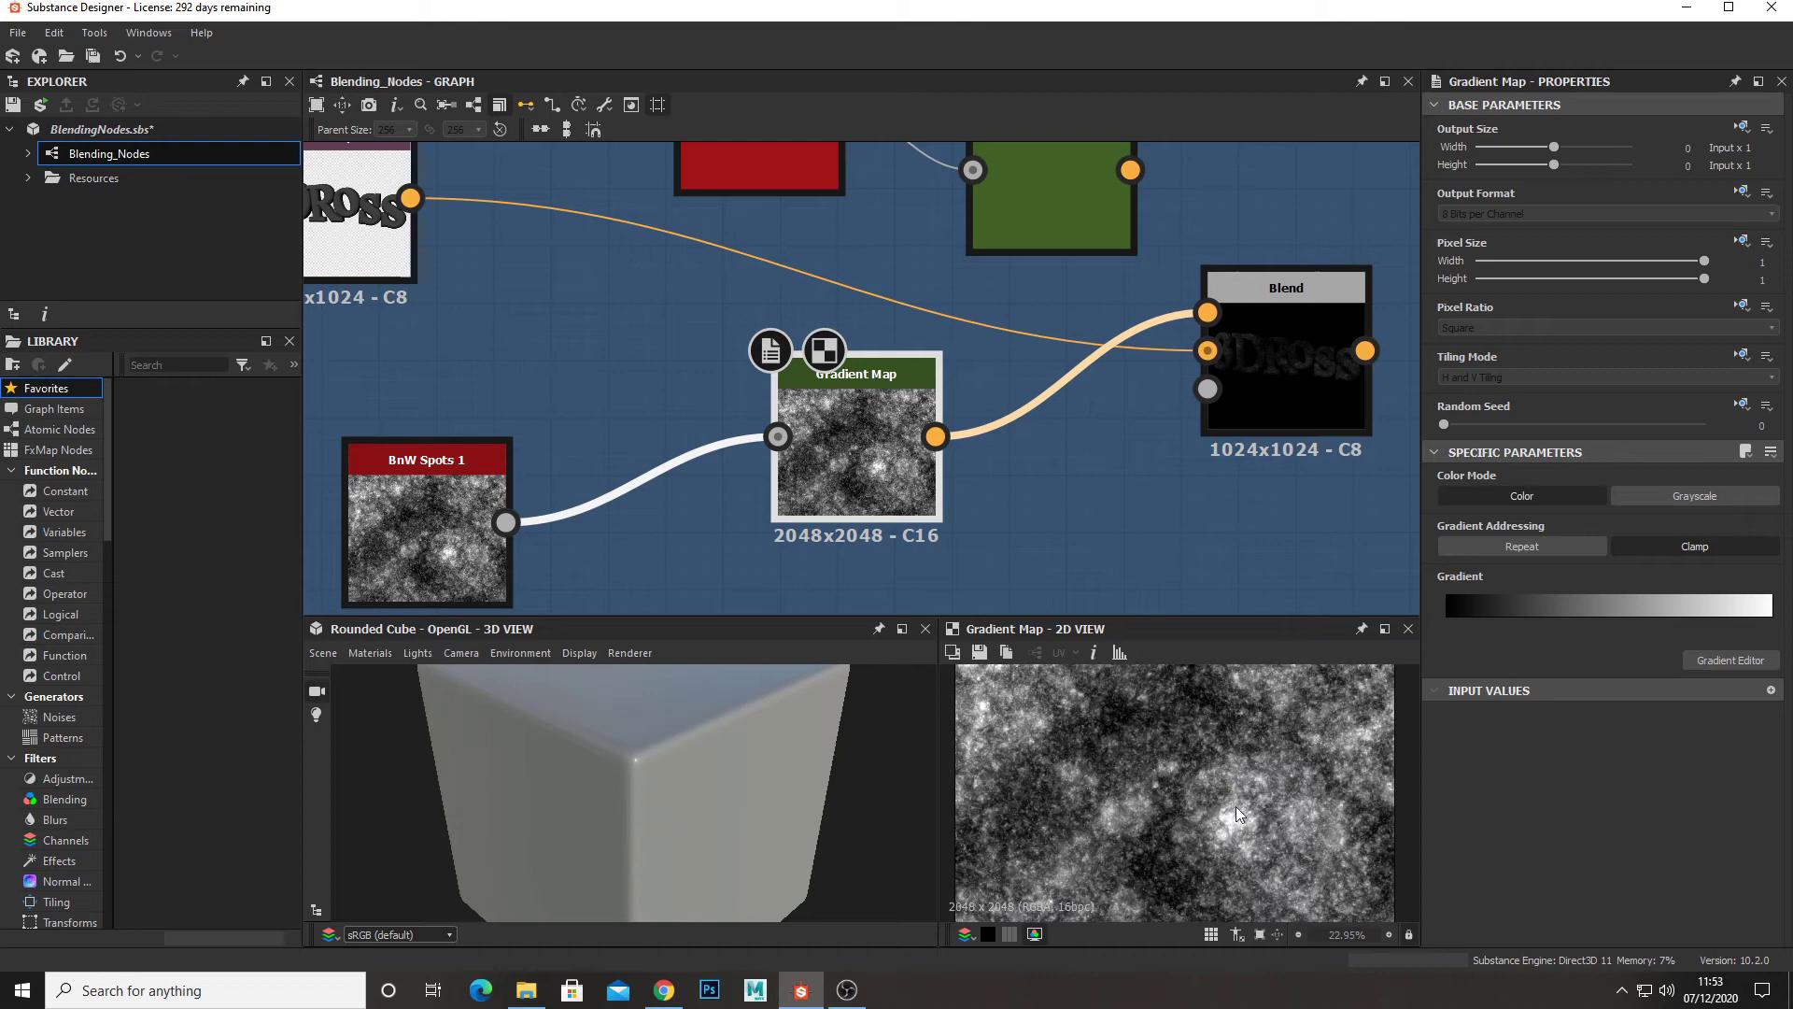
{"action": "scroll", "coordinate": [1229, 828], "scroll_direction": "up", "scroll_amount": 1}
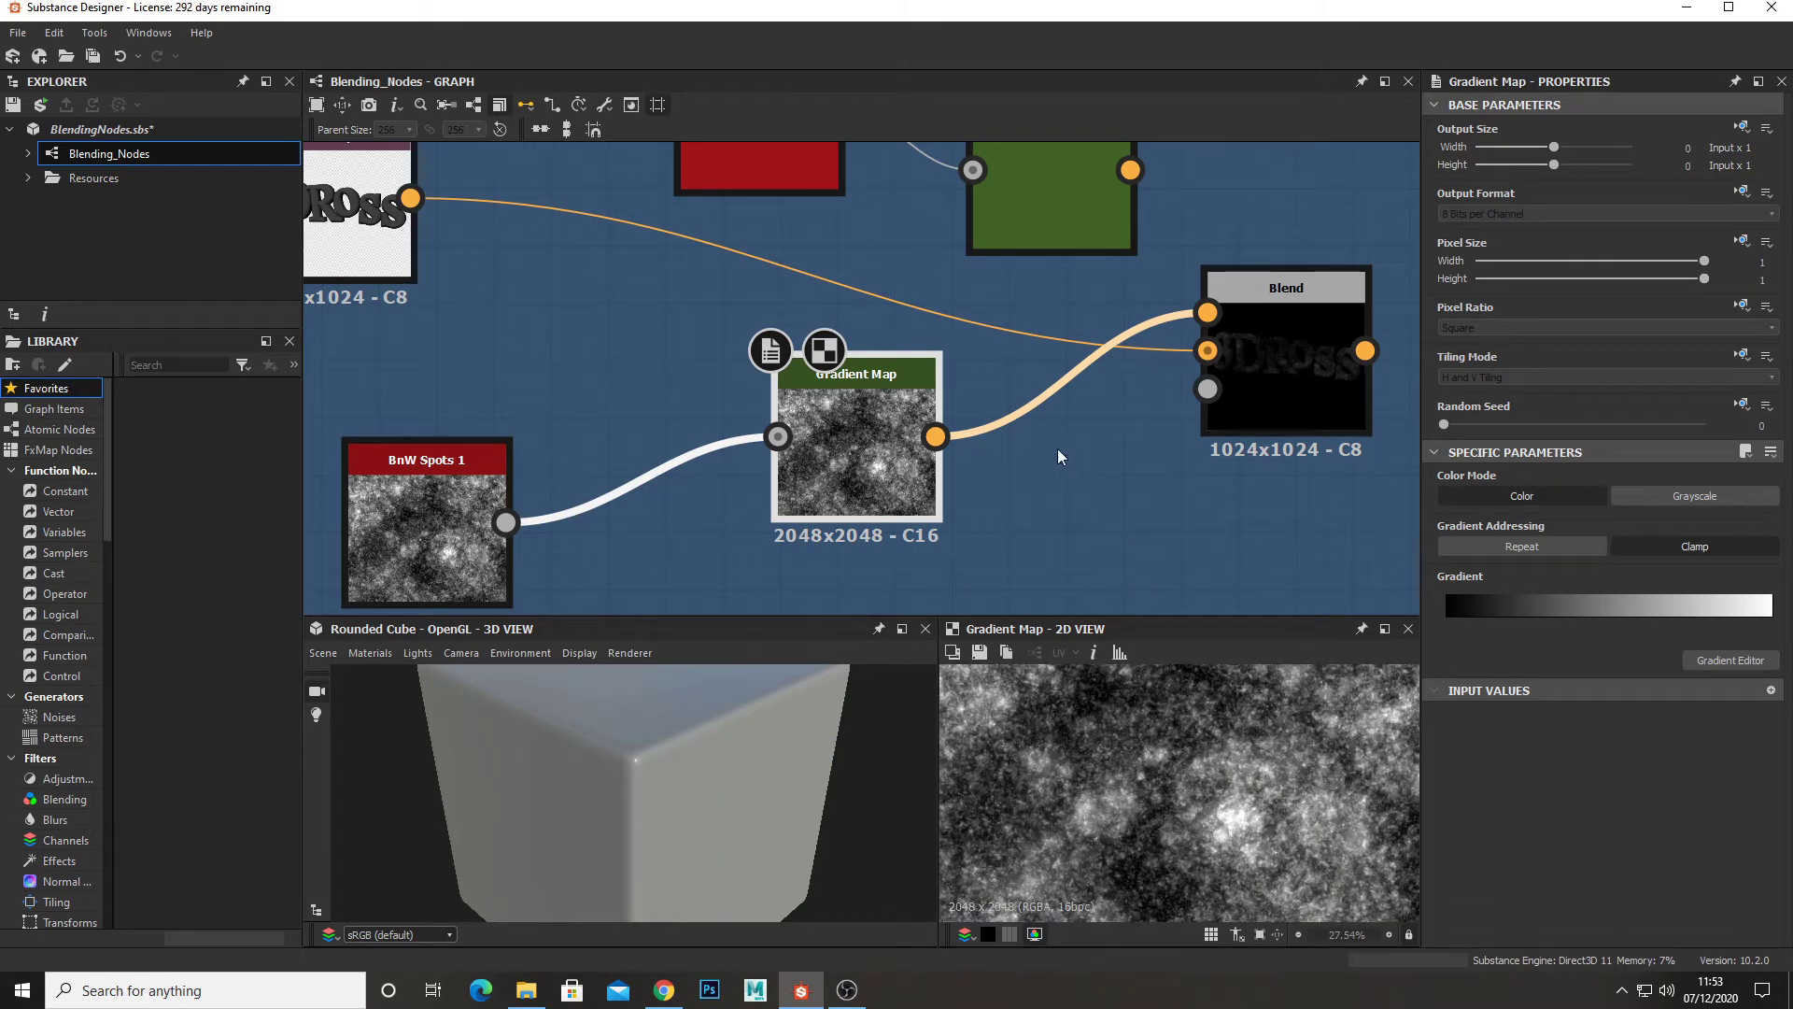
{"action": "left_click", "coordinate": [1291, 364]}
{"action": "middle_click_drag", "start_coordinate": [788, 271], "coordinate": [637, 319]}
{"action": "scroll", "coordinate": [1152, 457], "scroll_direction": "up", "scroll_amount": 3}
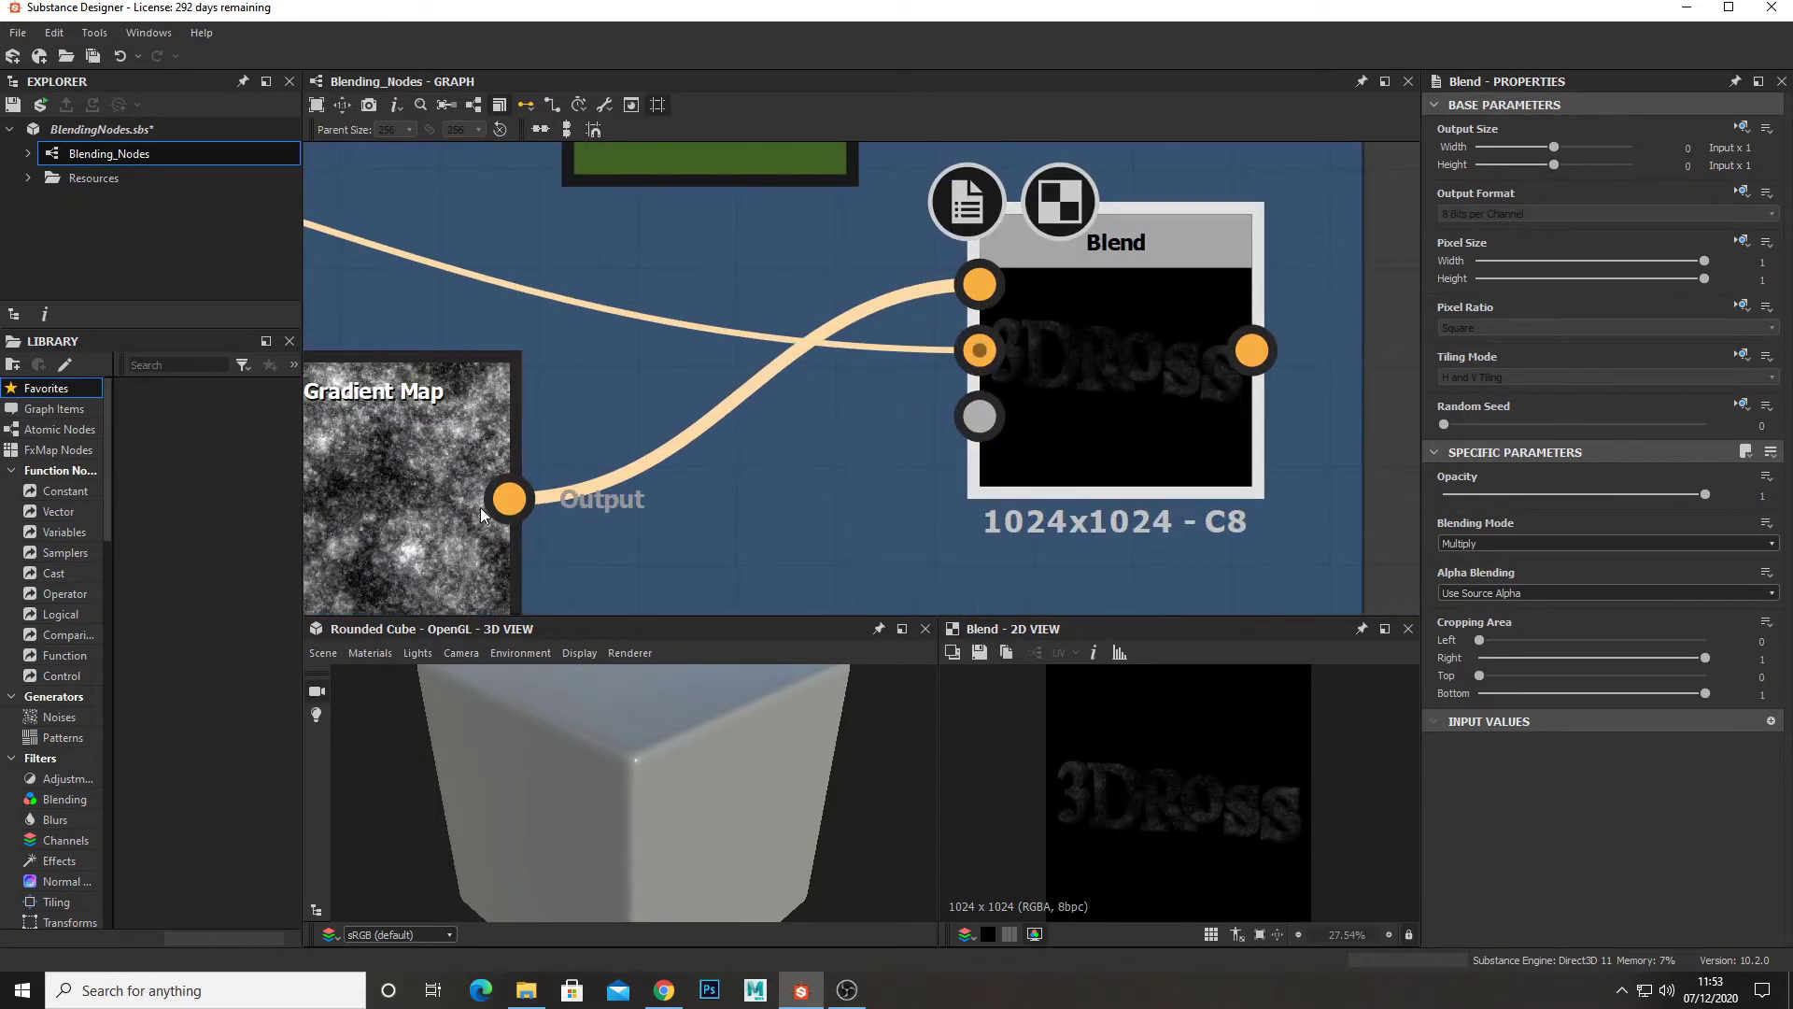
- Examine the light and dark areas of the Multiply frame's Gradient Map up close and locate the background Bitmap
{"action": "left_click", "coordinate": [449, 496]}
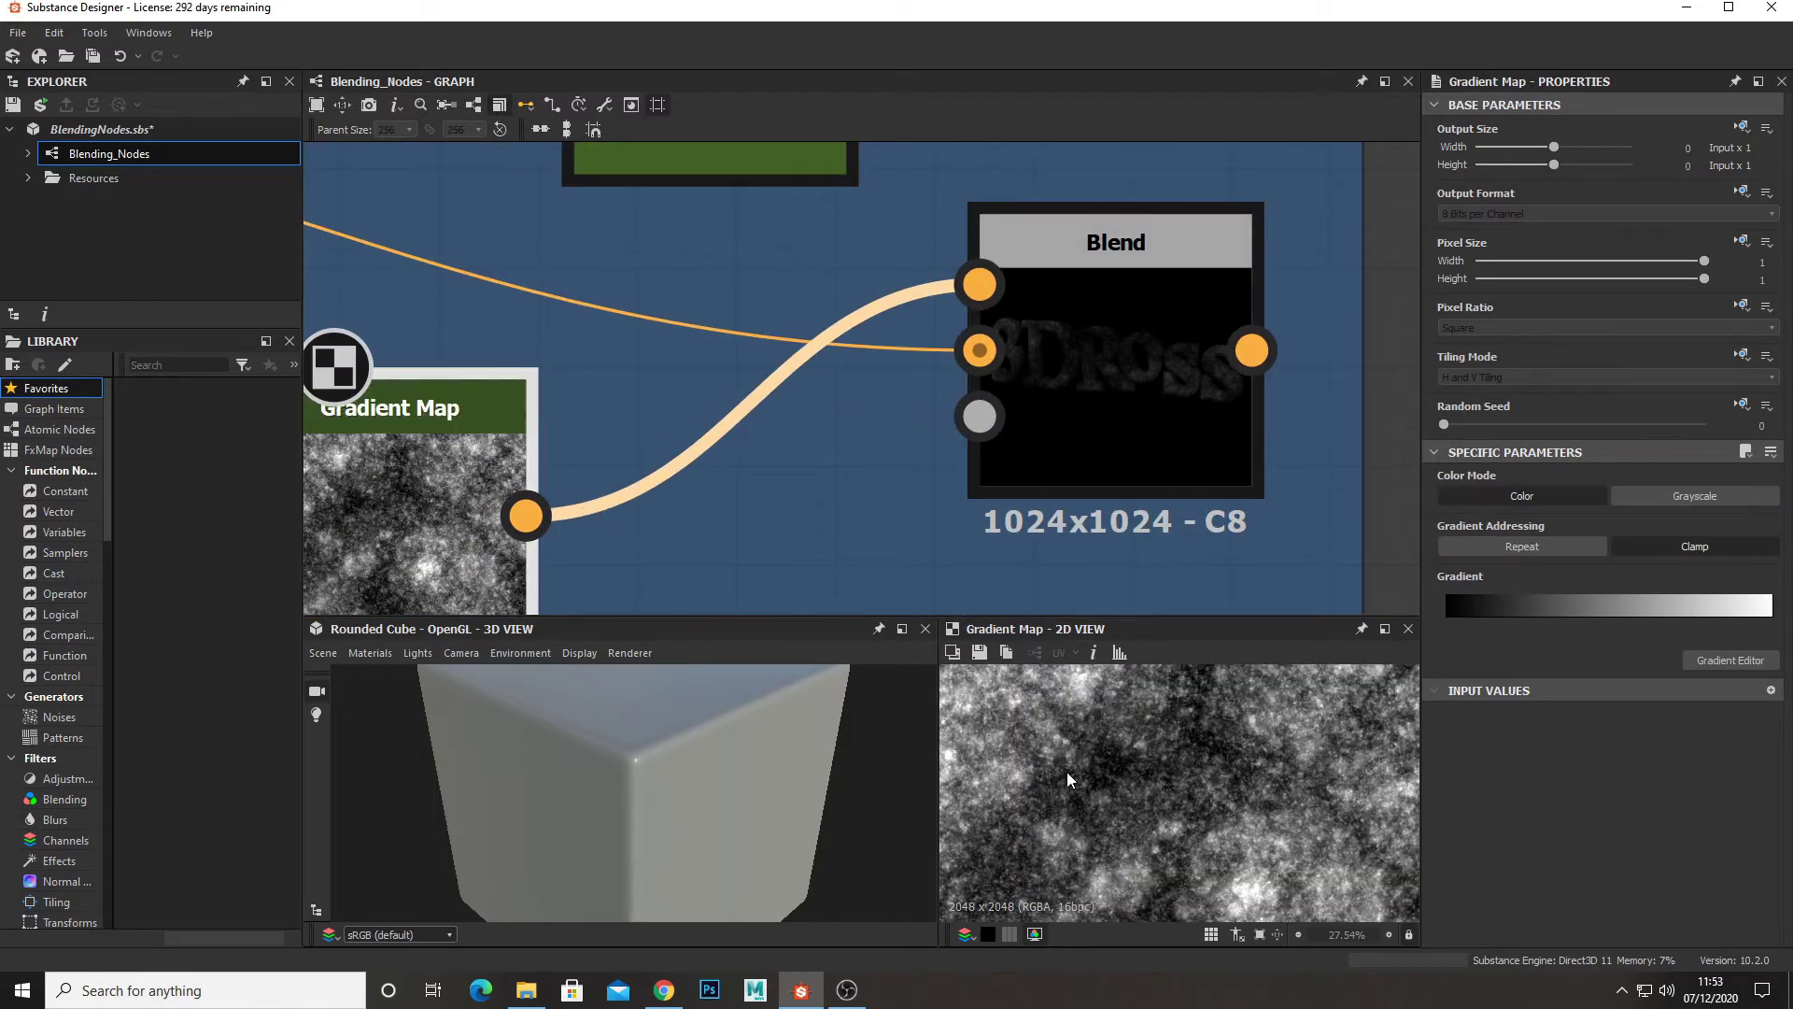
{"action": "scroll", "coordinate": [1070, 742], "scroll_direction": "down", "scroll_amount": 1}
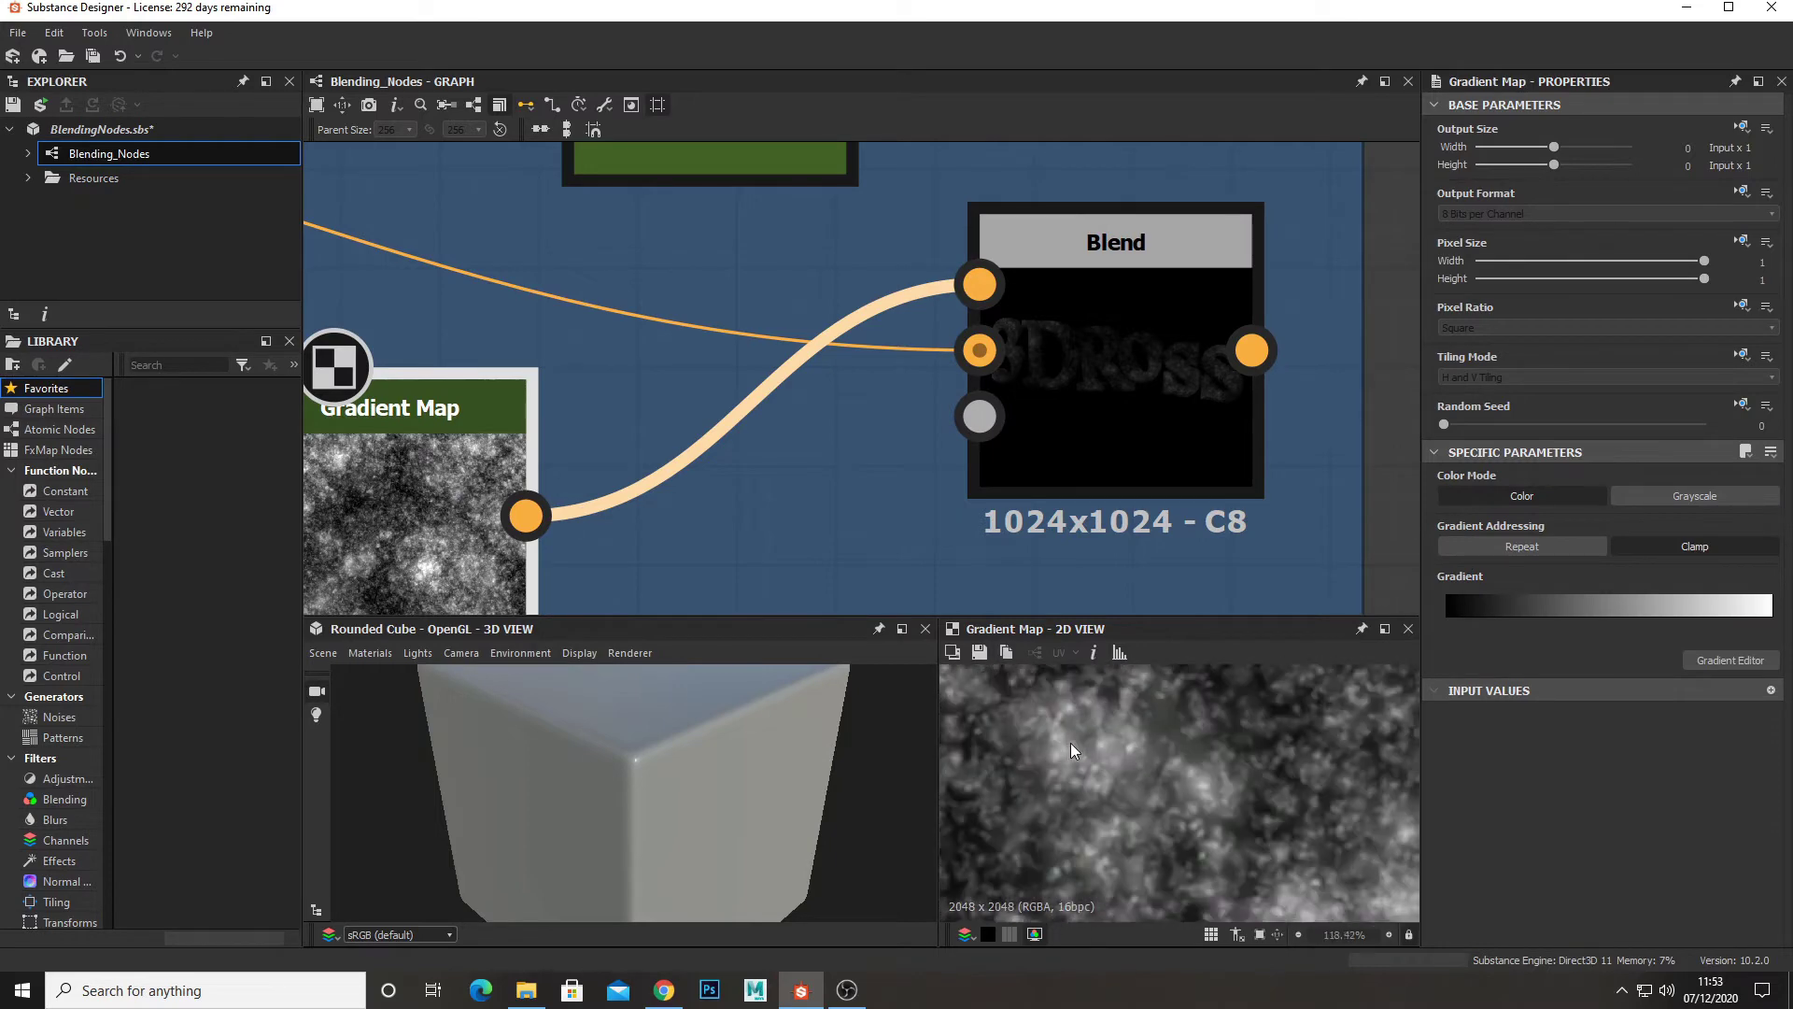
{"action": "scroll", "coordinate": [1139, 383], "scroll_direction": "down", "scroll_amount": 3}
{"action": "scroll", "coordinate": [1139, 384], "scroll_direction": "up", "scroll_amount": 2}
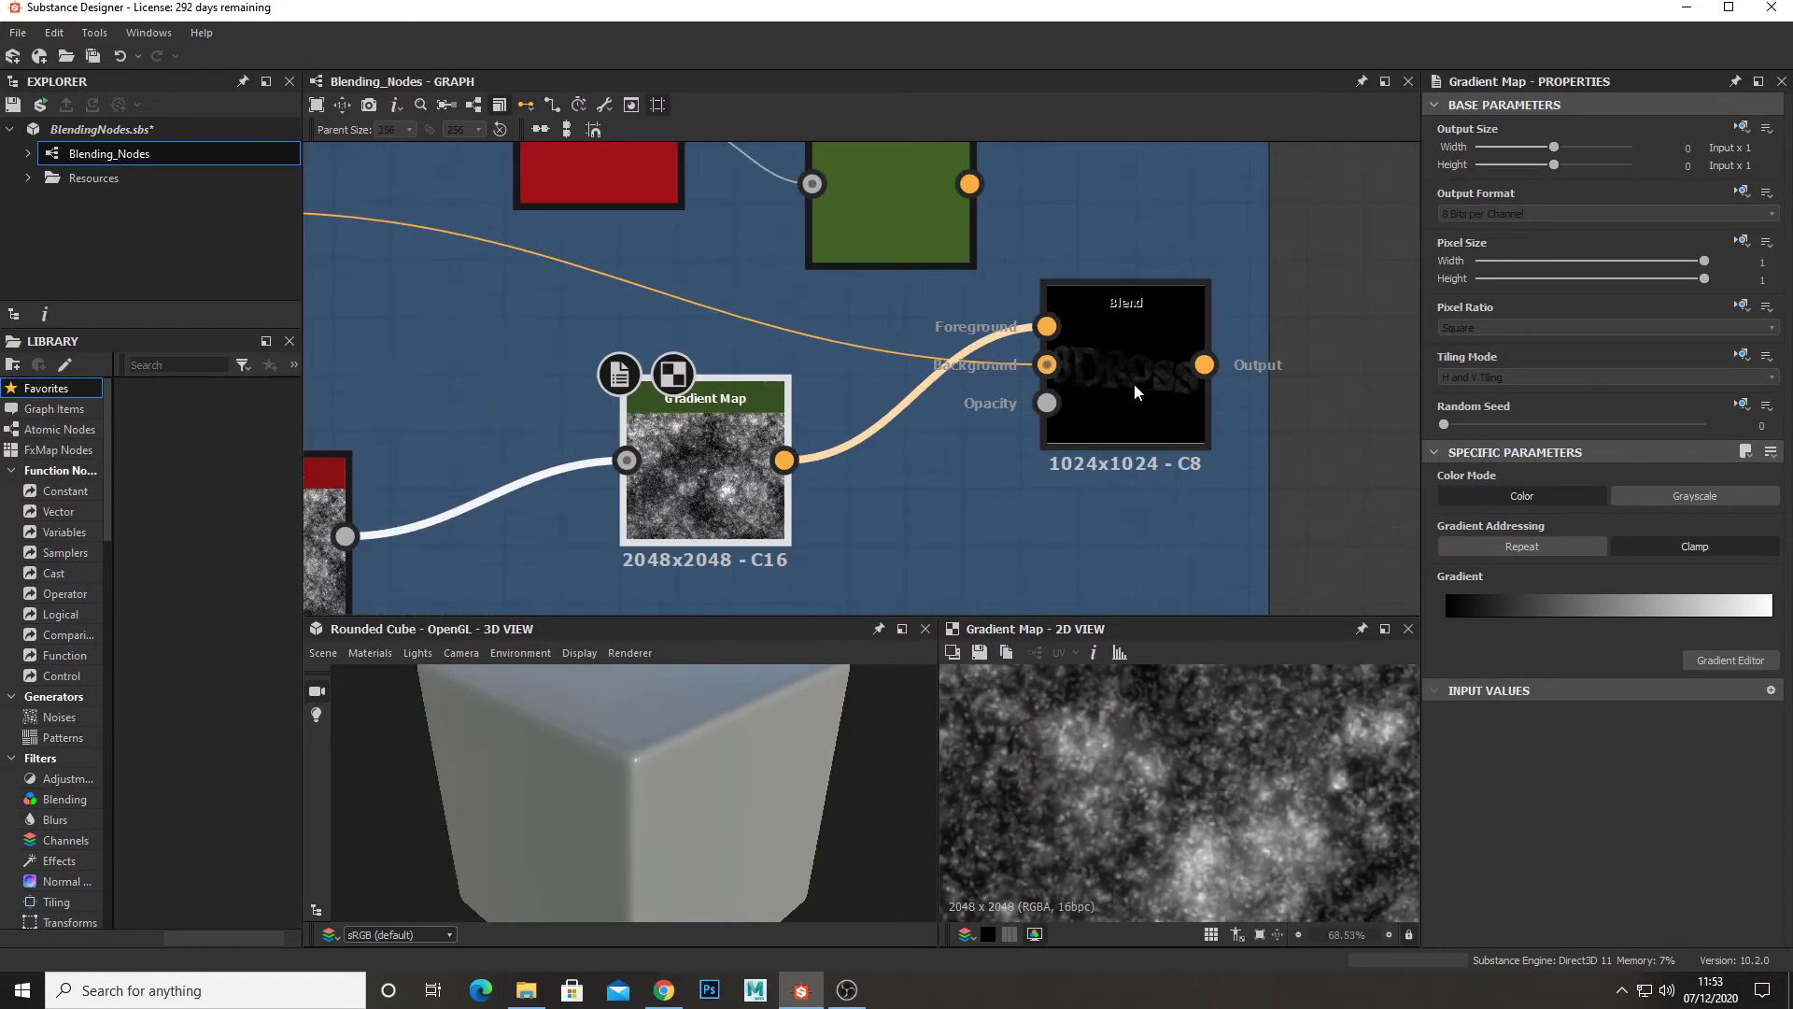
{"action": "middle_click_drag", "start_coordinate": [746, 401], "coordinate": [1138, 426]}
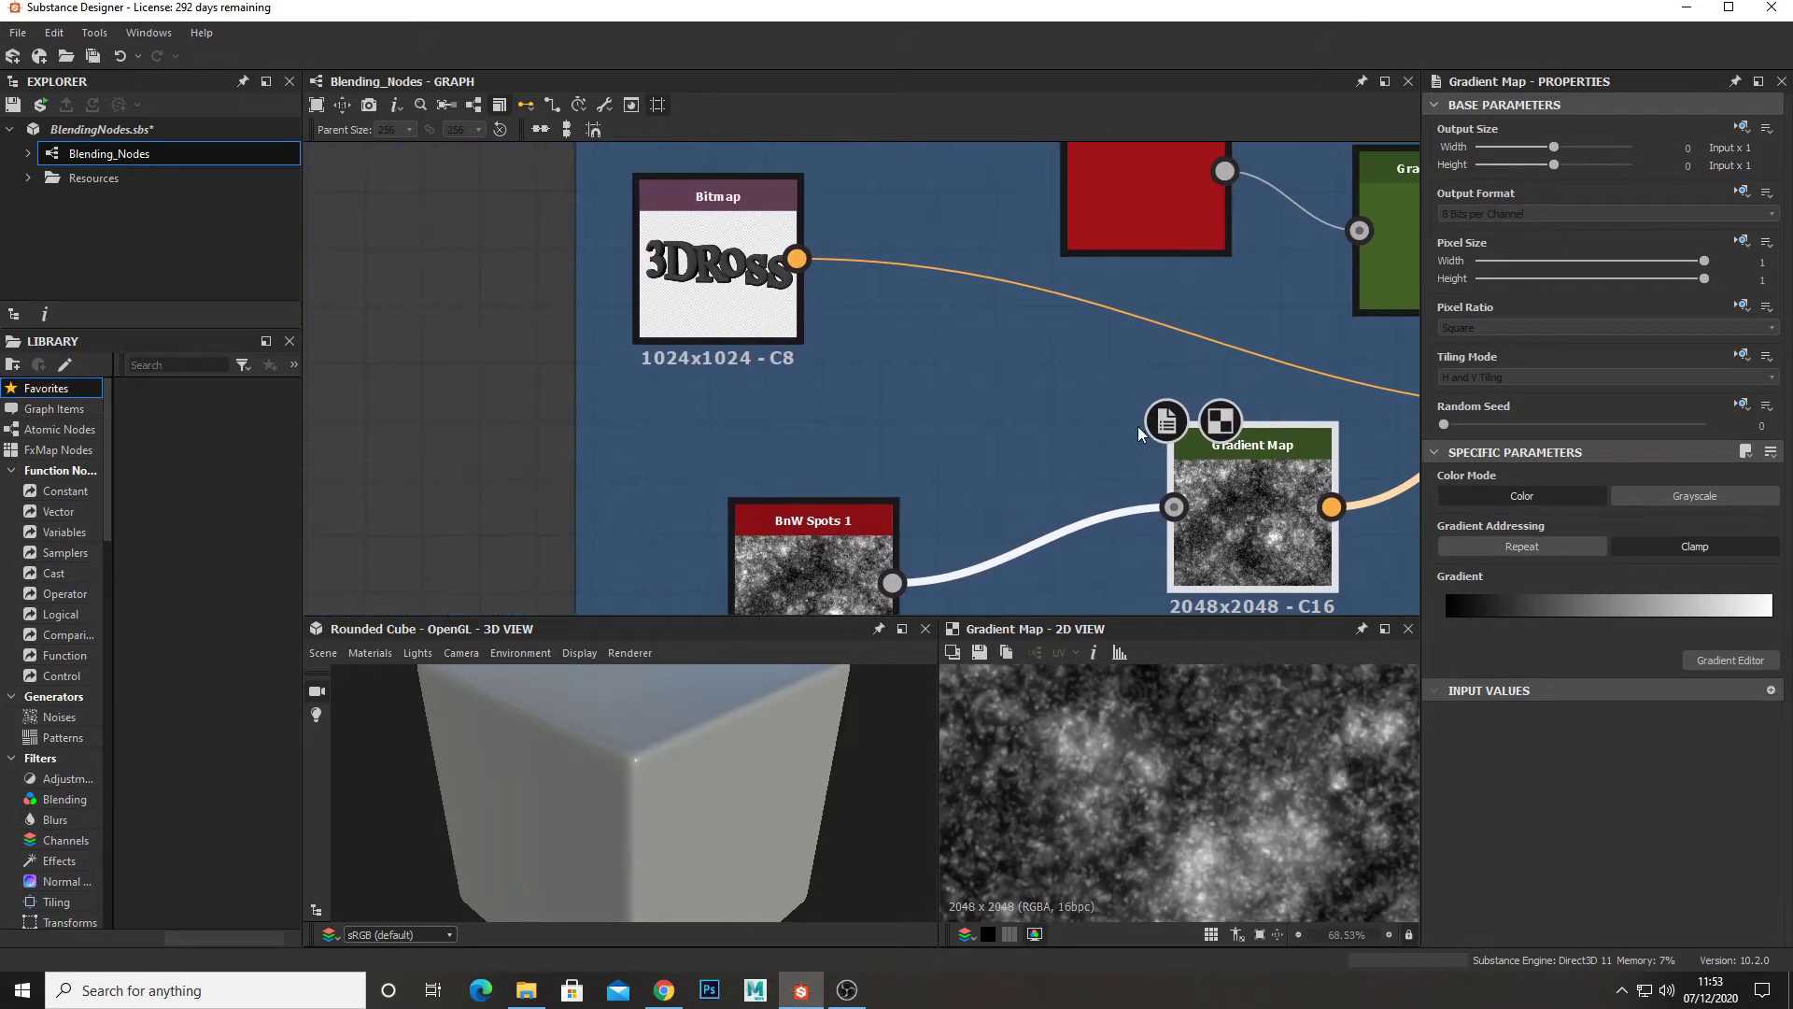
- View the Multiply frame's 3DRoss logo Bitmap in the 2D view, followed by the Blend node's result and its connections
{"action": "double_click", "coordinate": [710, 285]}
{"action": "middle_click_drag", "start_coordinate": [1351, 440], "coordinate": [779, 452]}
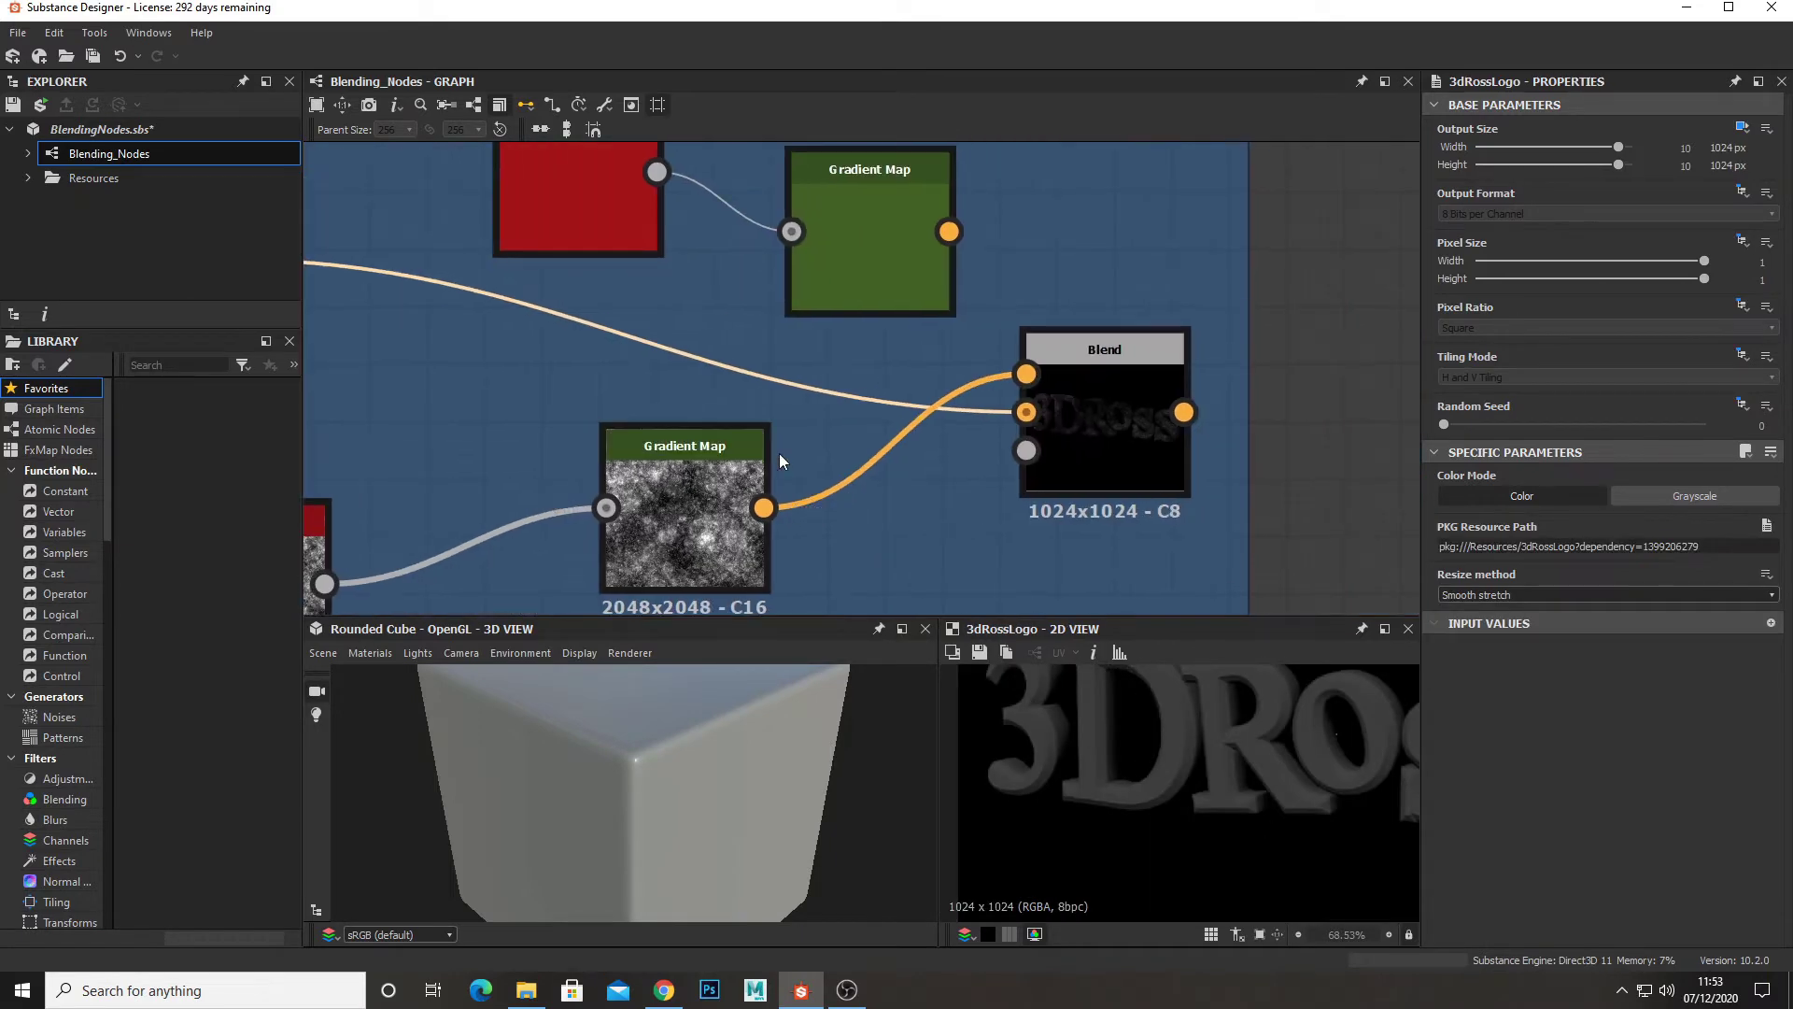
{"action": "scroll", "coordinate": [681, 510], "scroll_direction": "up", "scroll_amount": 2}
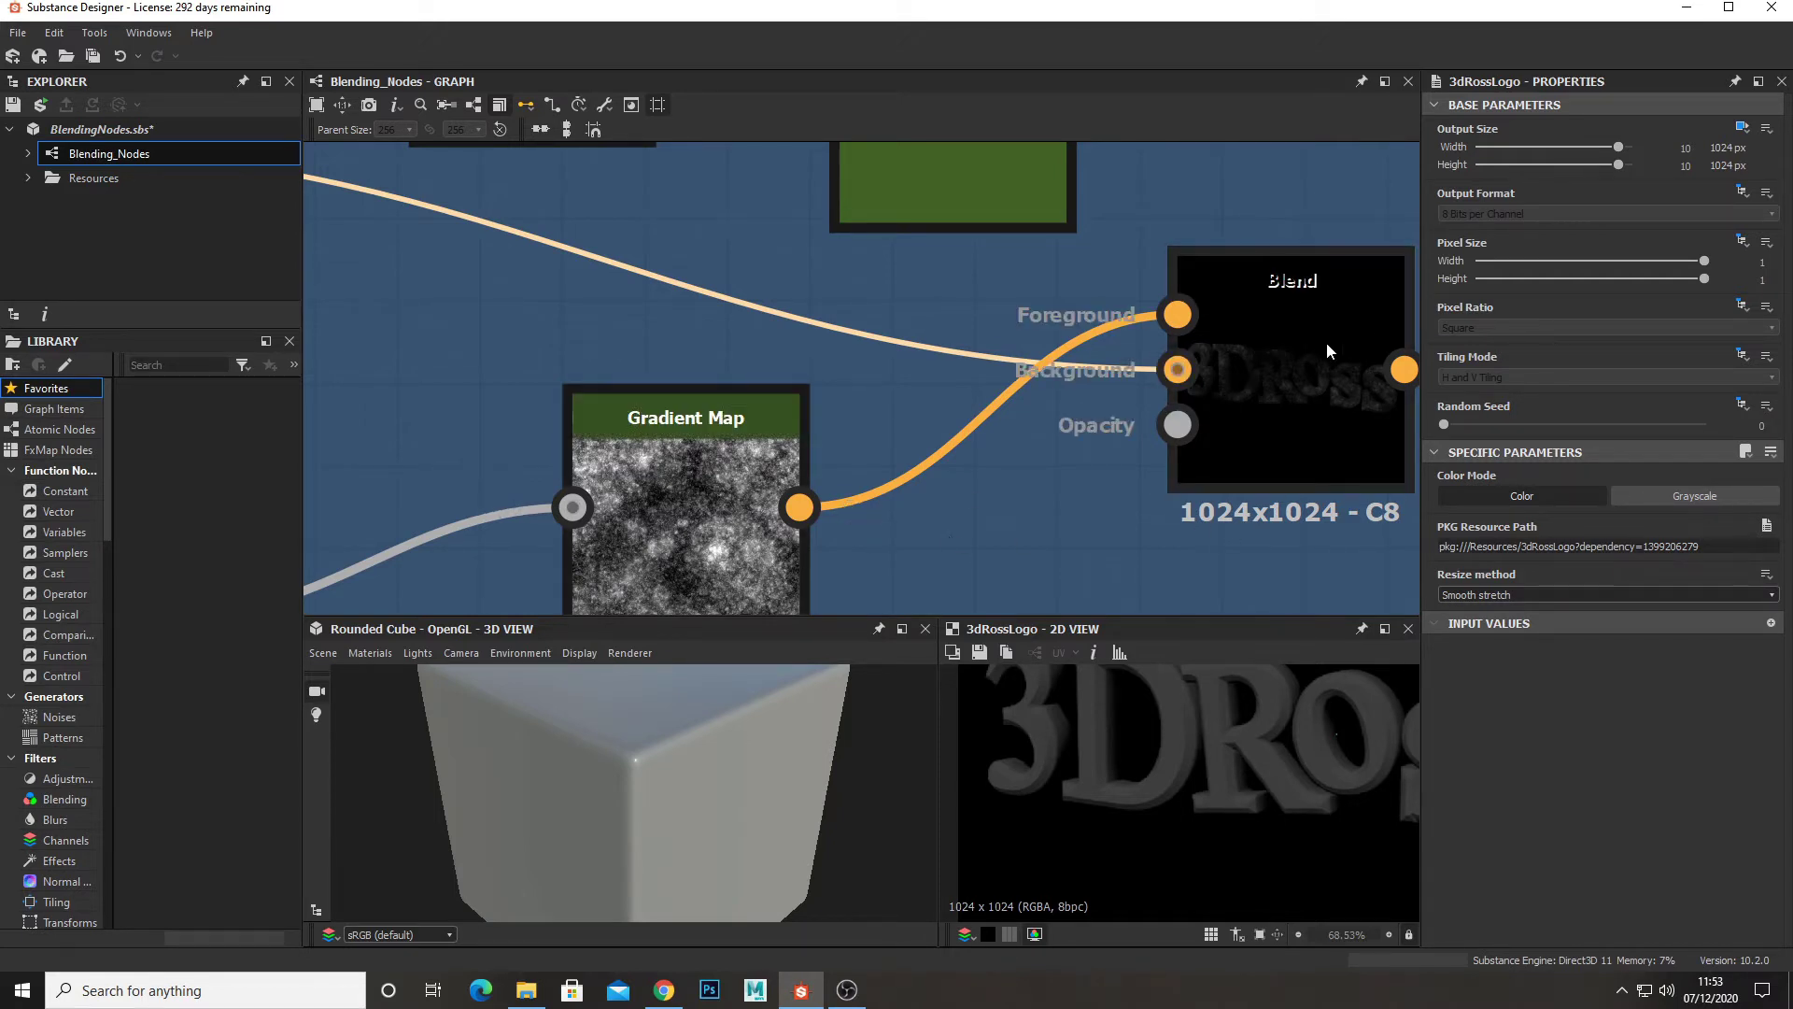
{"action": "double_click", "coordinate": [1289, 429]}
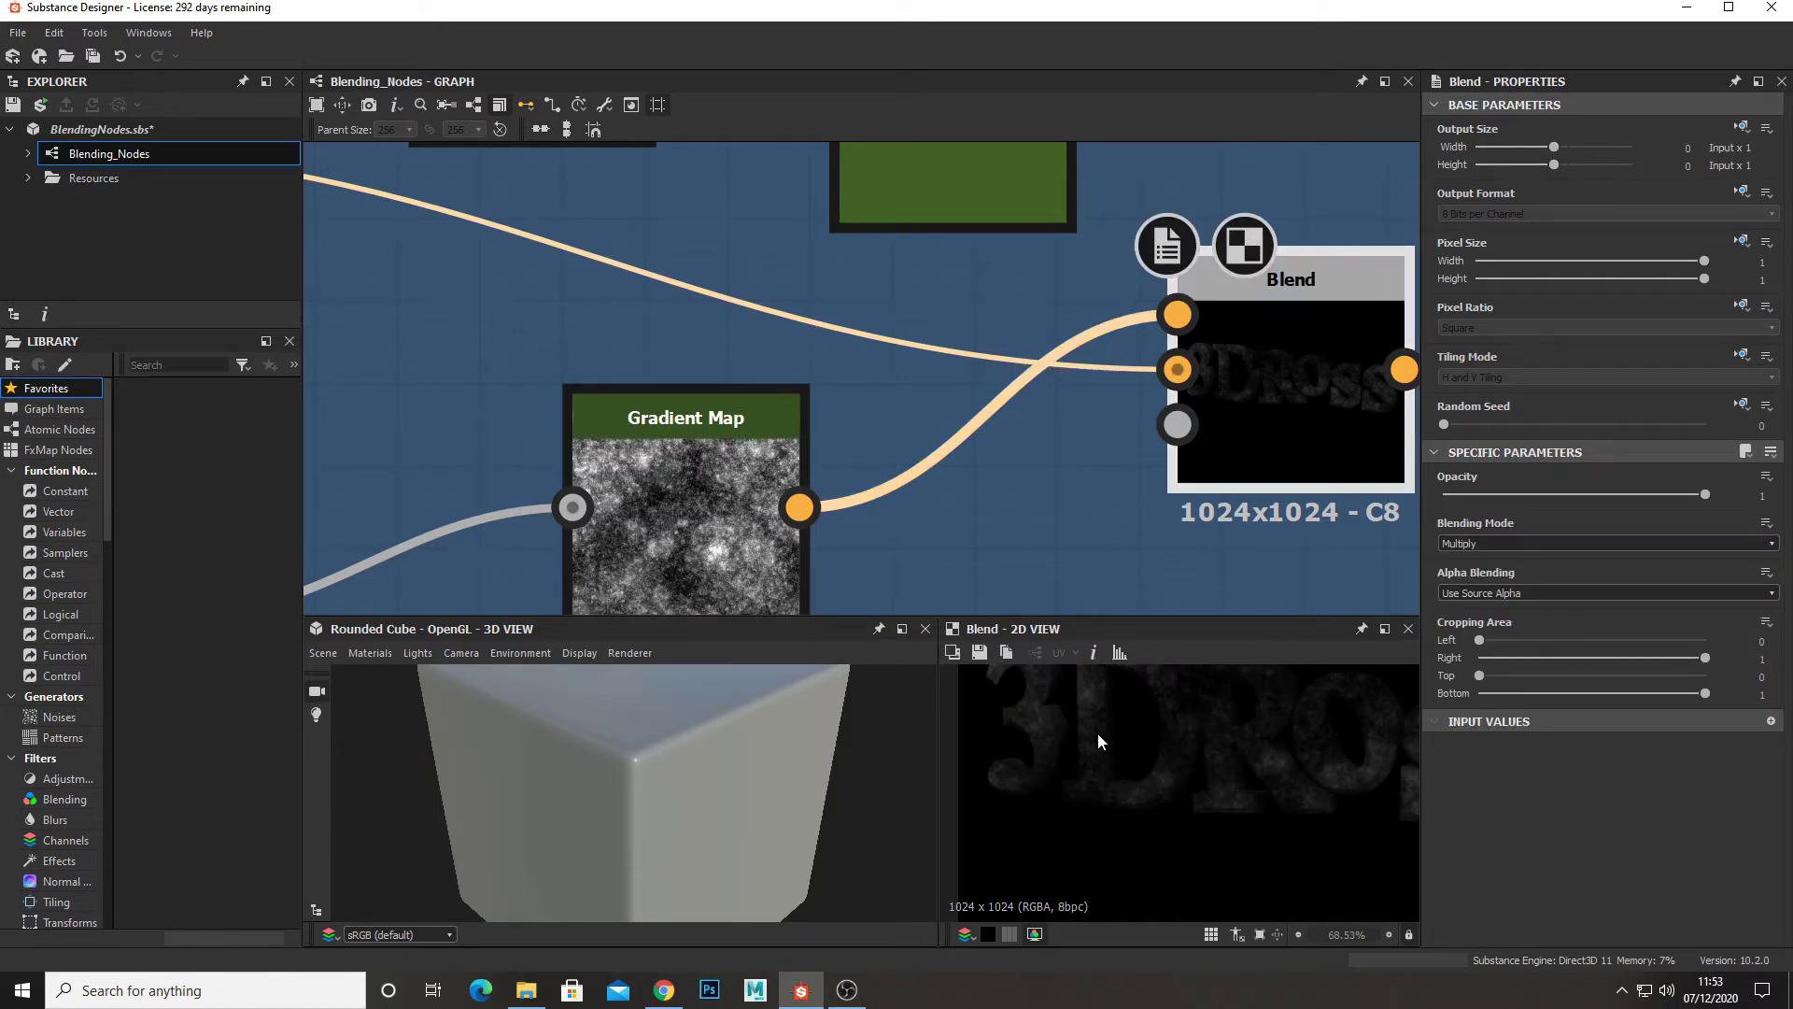
{"action": "scroll", "coordinate": [1113, 514], "scroll_direction": "down", "scroll_amount": 2}
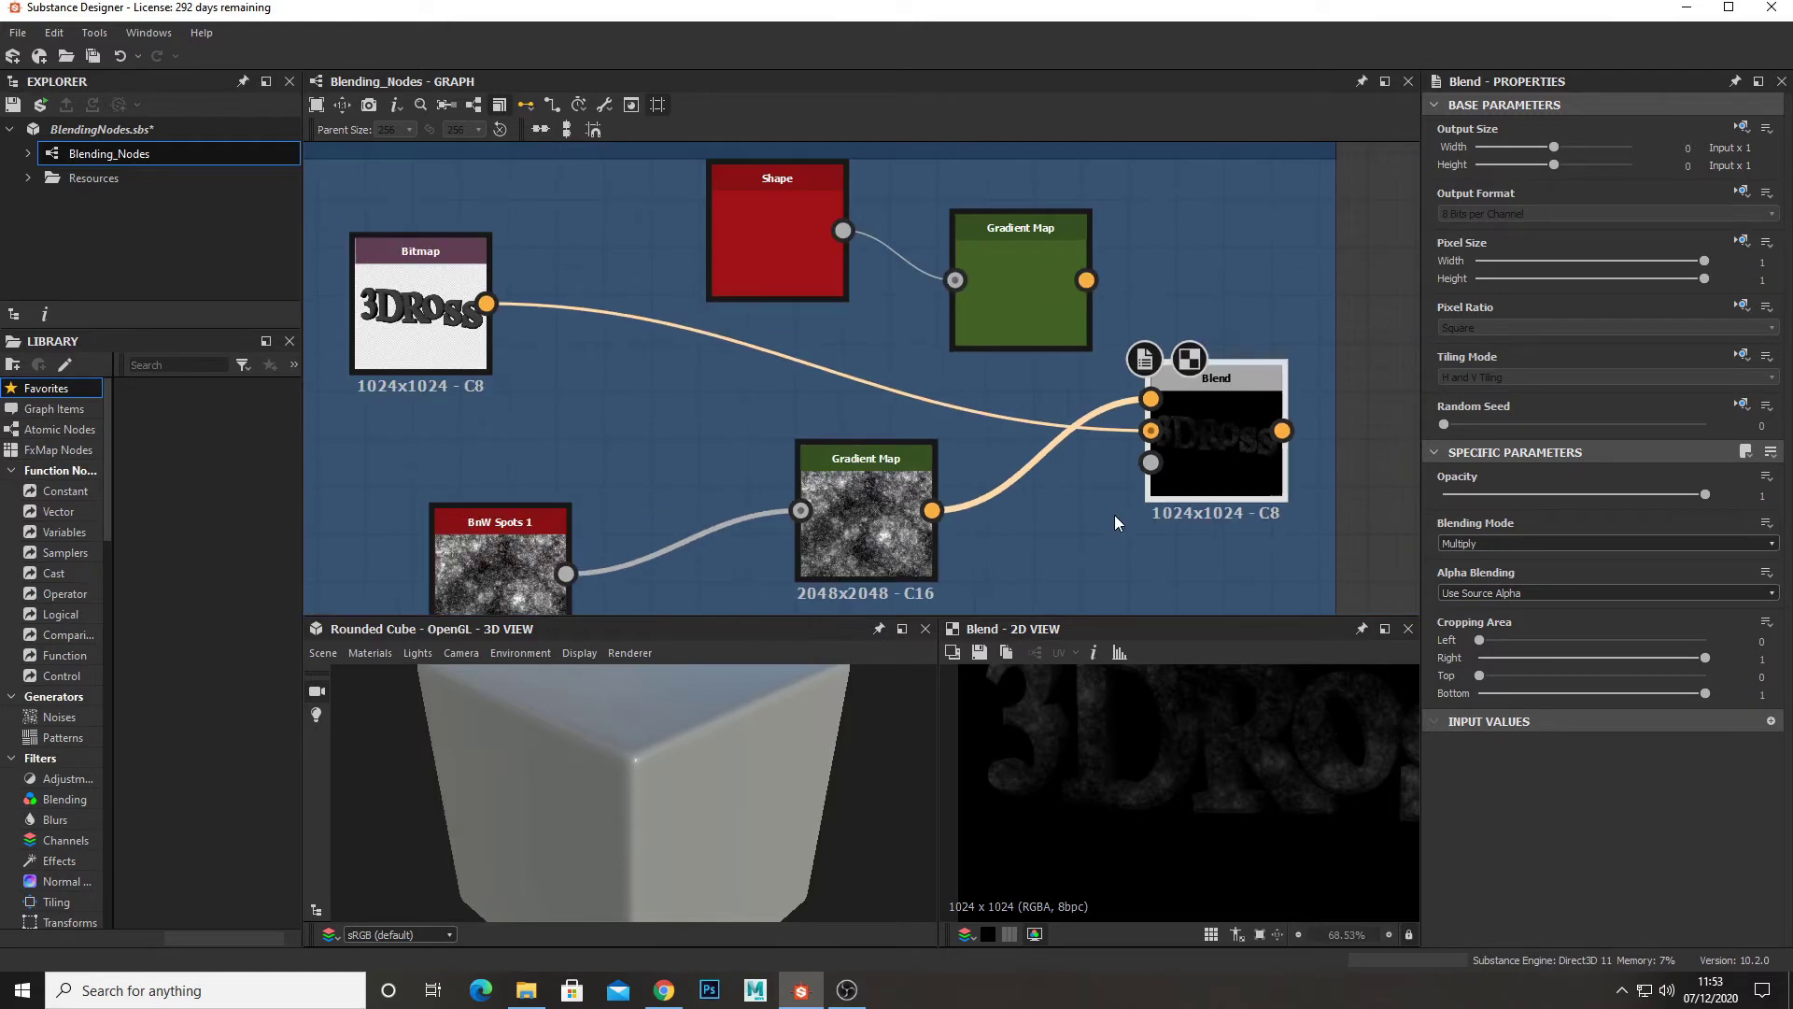
{"action": "scroll", "coordinate": [1114, 513], "scroll_direction": "down", "scroll_amount": 2}
{"action": "scroll", "coordinate": [1114, 514], "scroll_direction": "up", "scroll_amount": 1}
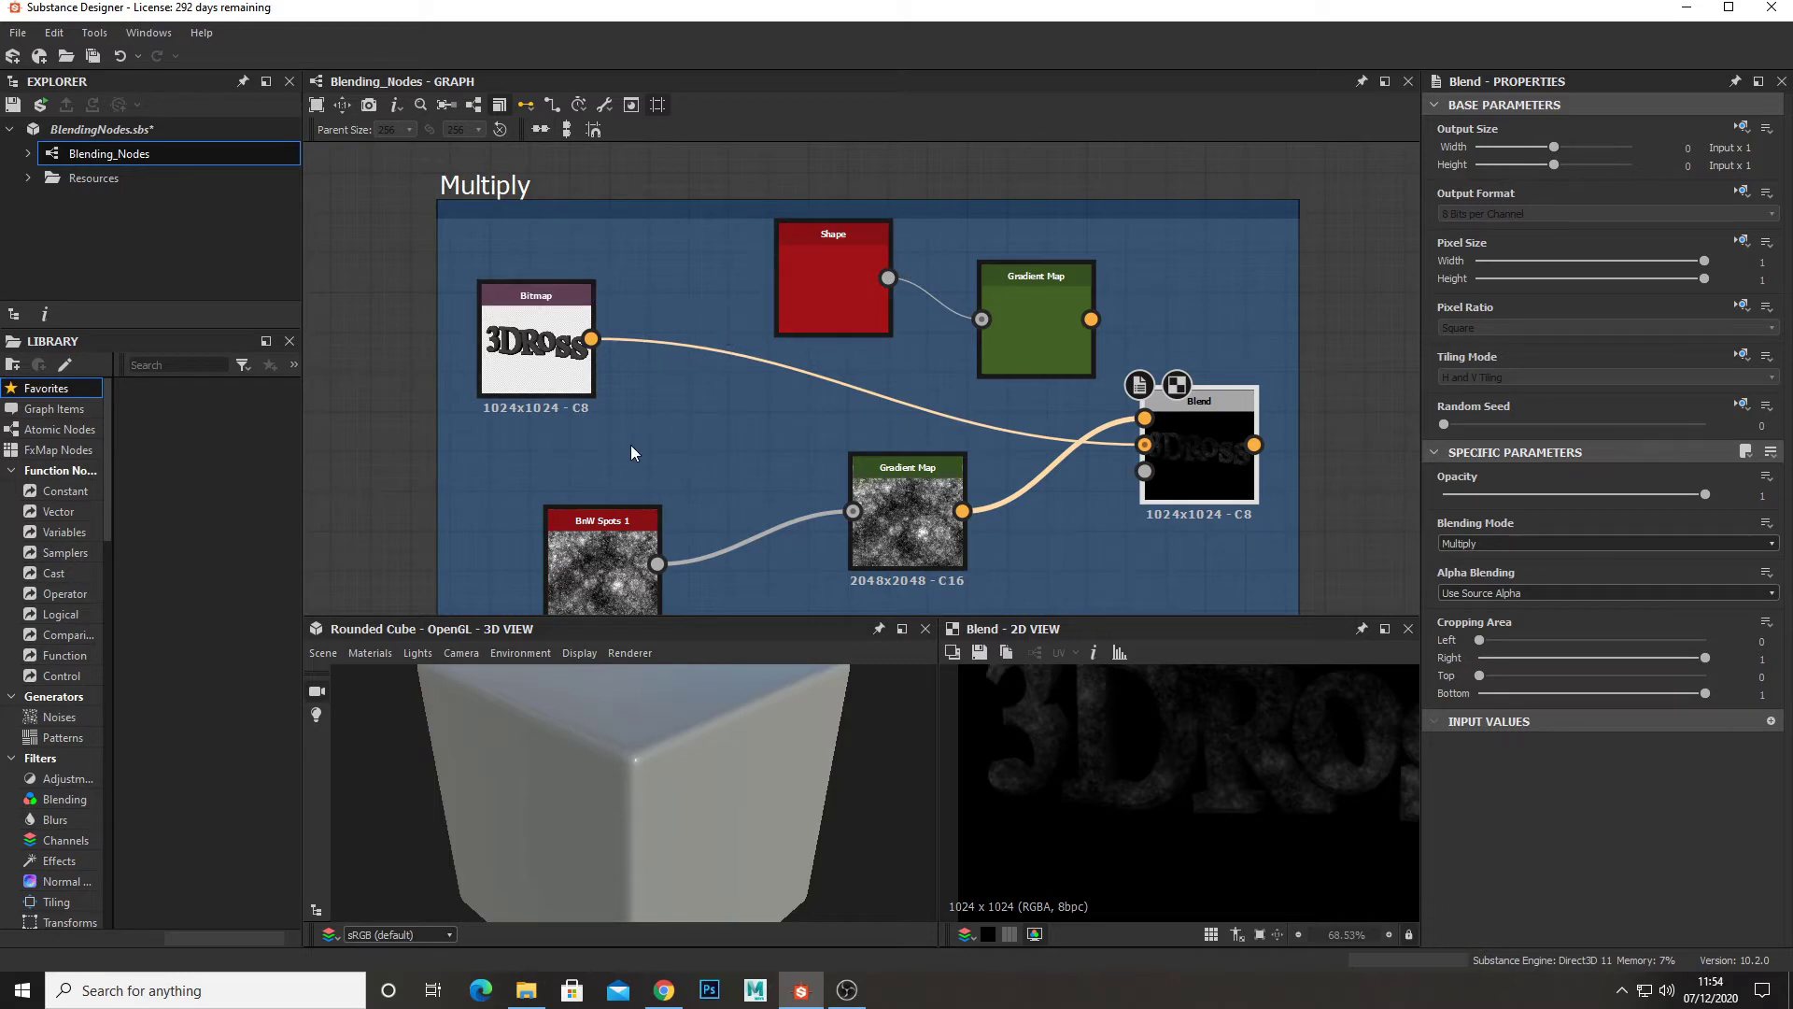
{"action": "scroll", "coordinate": [949, 523], "scroll_direction": "down", "scroll_amount": 3}
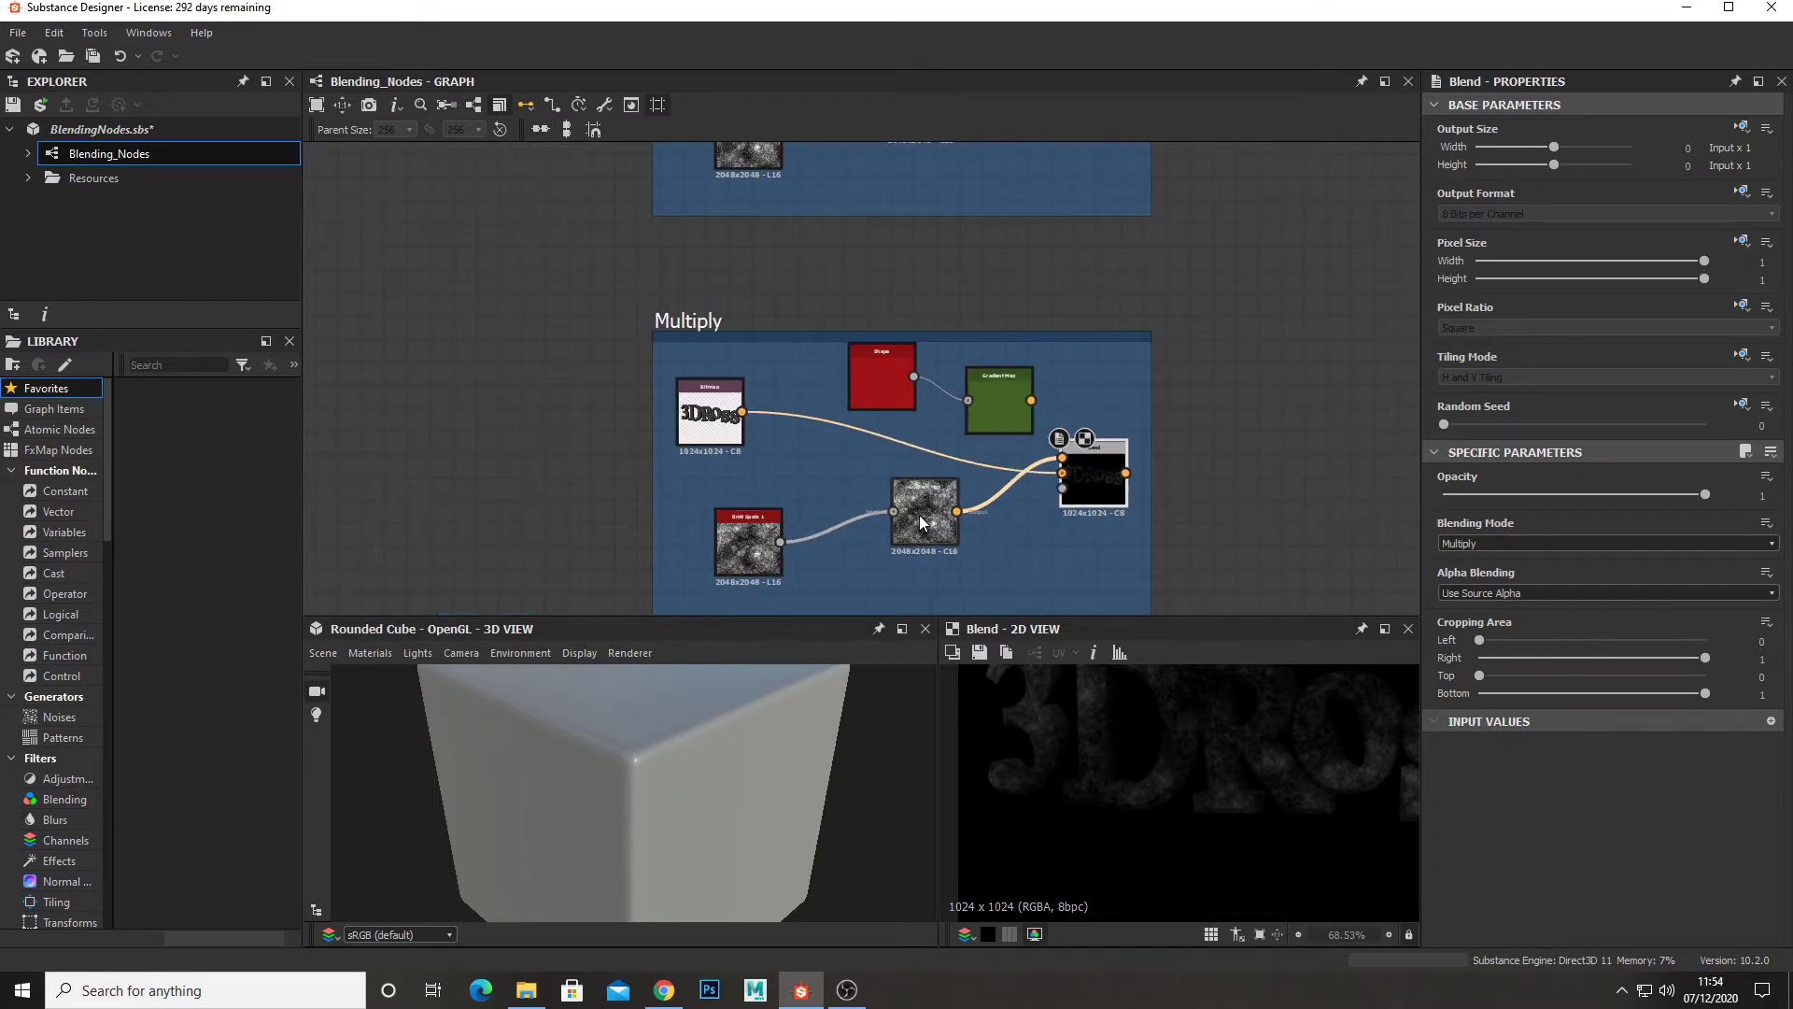
- Display the Add sub frame's Gradient Map in the 2D view and examine its whole image
{"action": "middle_click_drag", "start_coordinate": [916, 552], "coordinate": [933, 312]}
{"action": "middle_click_drag", "start_coordinate": [904, 474], "coordinate": [915, 305]}
{"action": "scroll", "coordinate": [938, 456], "scroll_direction": "up", "scroll_amount": 2}
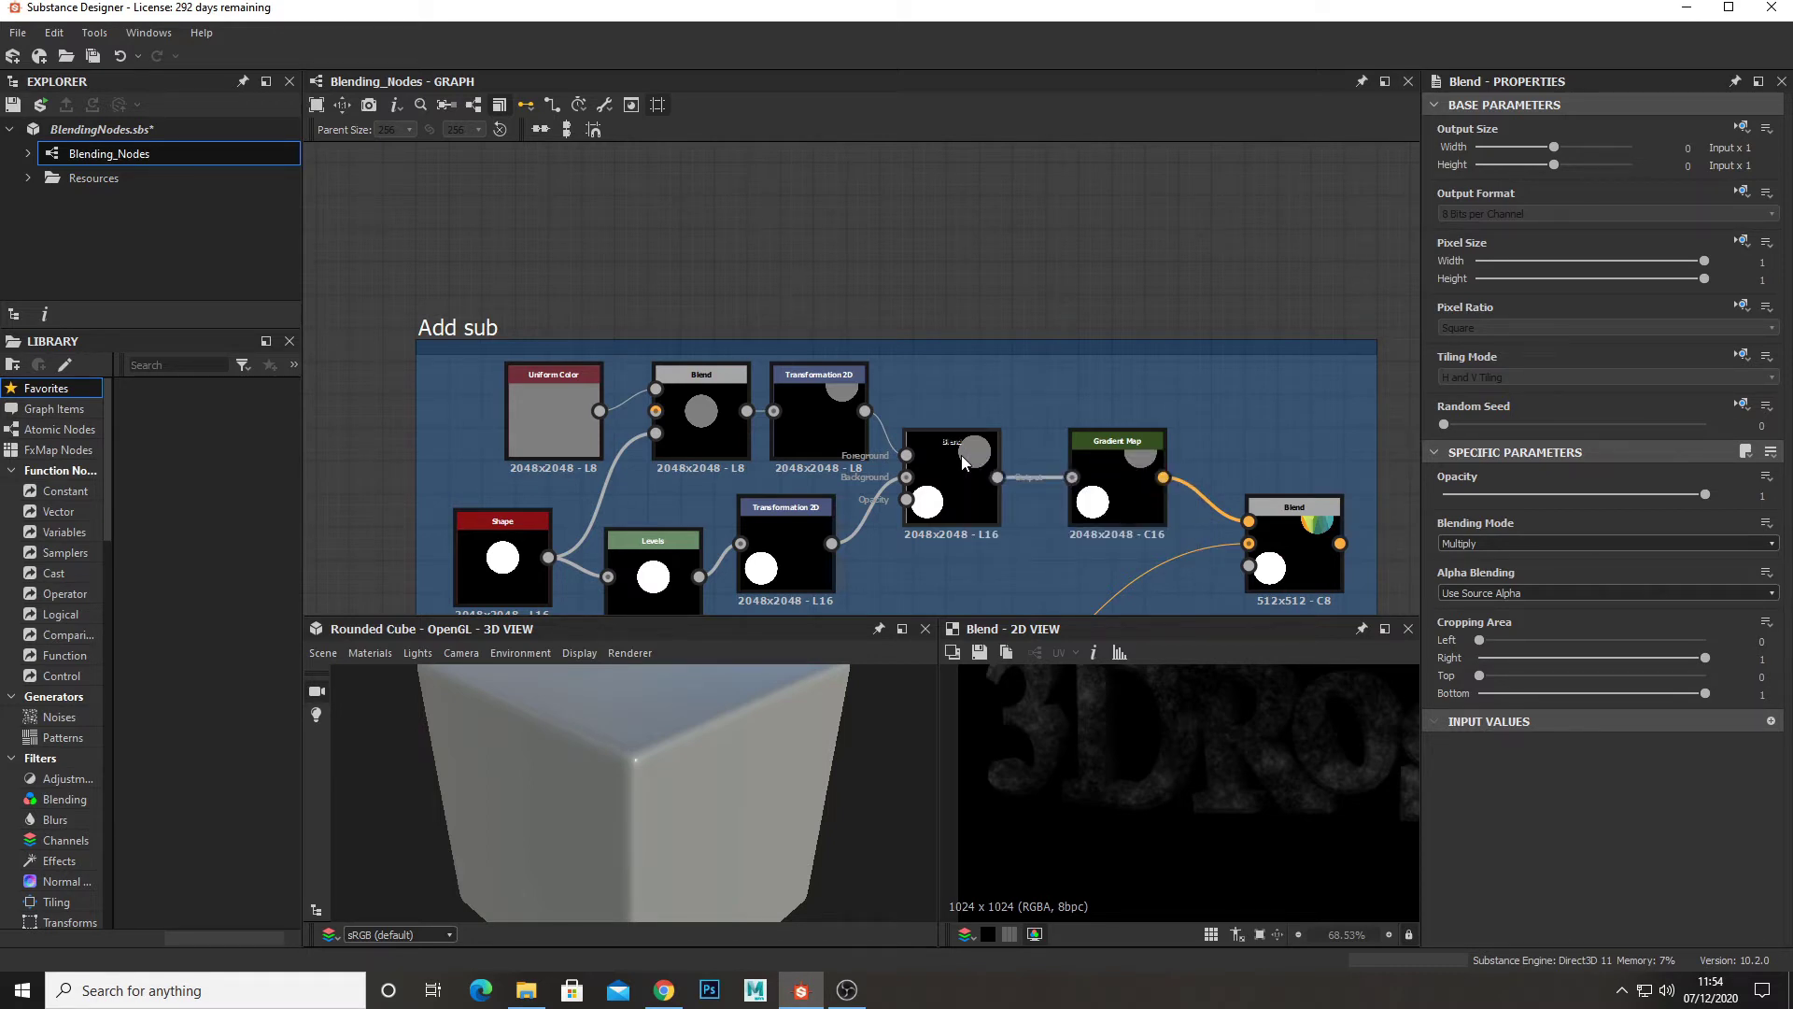
{"action": "middle_click_drag", "start_coordinate": [1183, 515], "coordinate": [1023, 437]}
{"action": "scroll", "coordinate": [1009, 430], "scroll_direction": "up", "scroll_amount": 3}
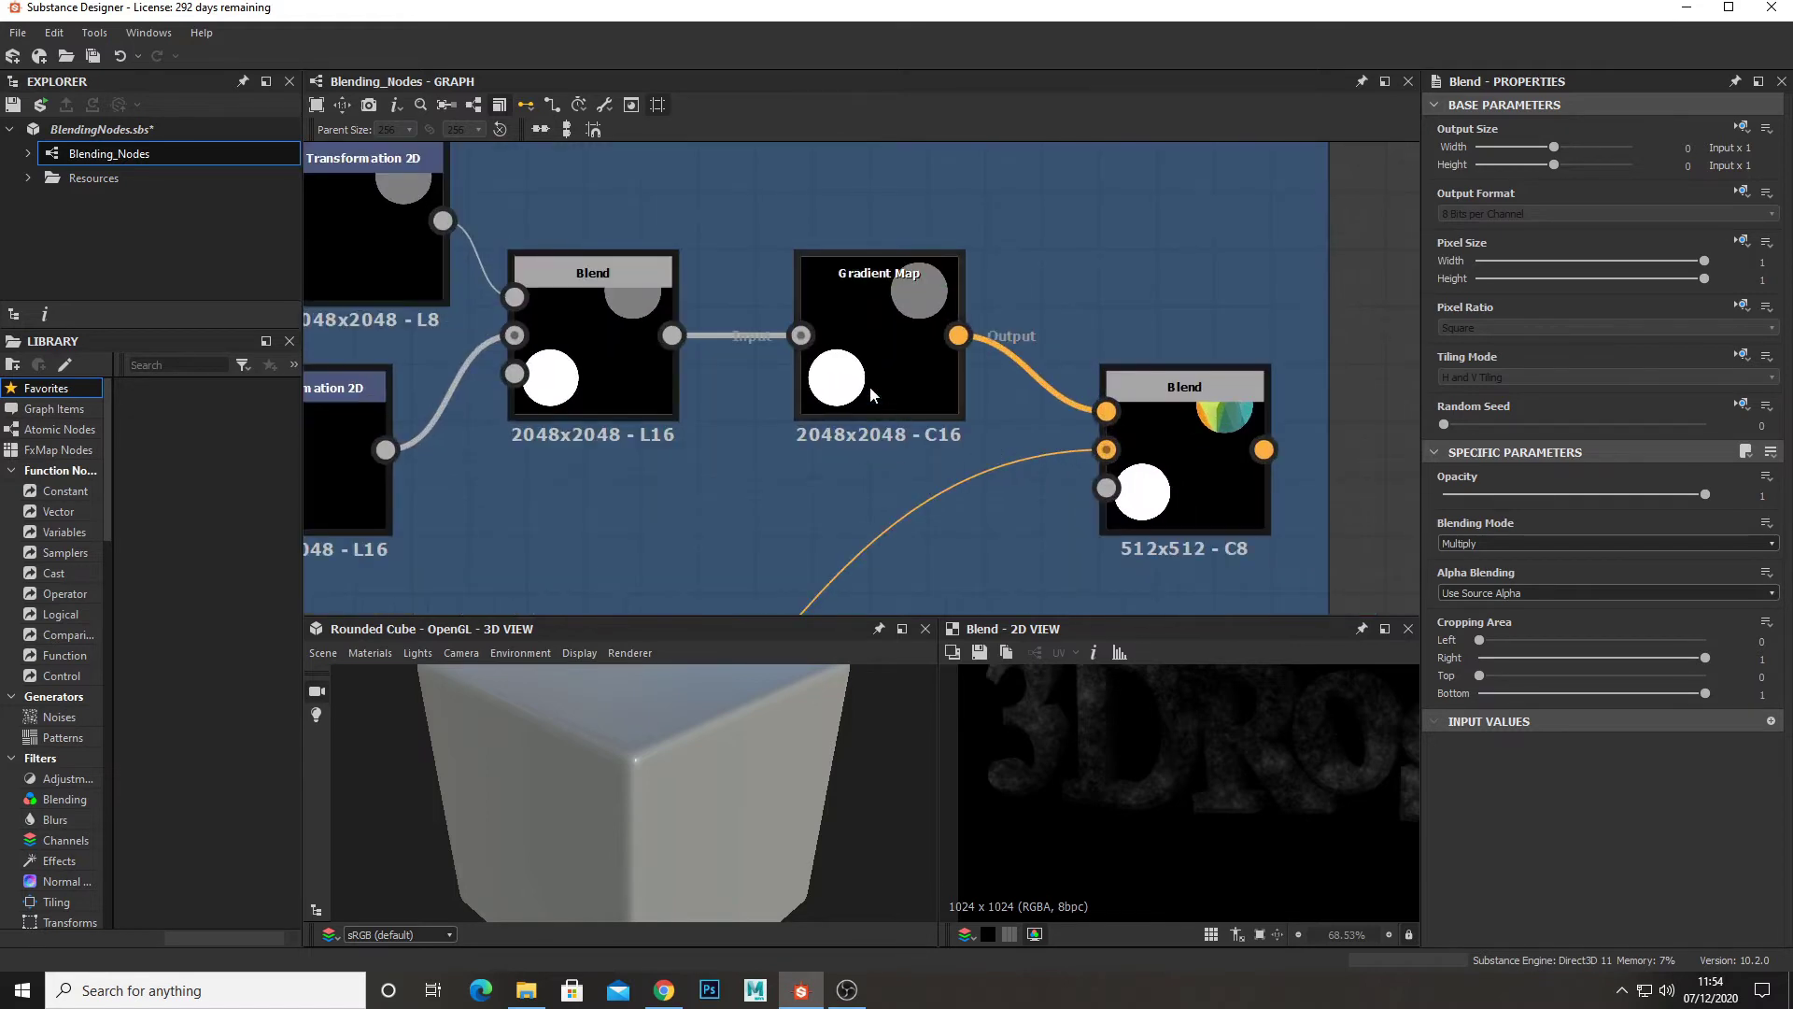
{"action": "left_click", "coordinate": [870, 387]}
{"action": "scroll", "coordinate": [753, 384], "scroll_direction": "down", "scroll_amount": 3}
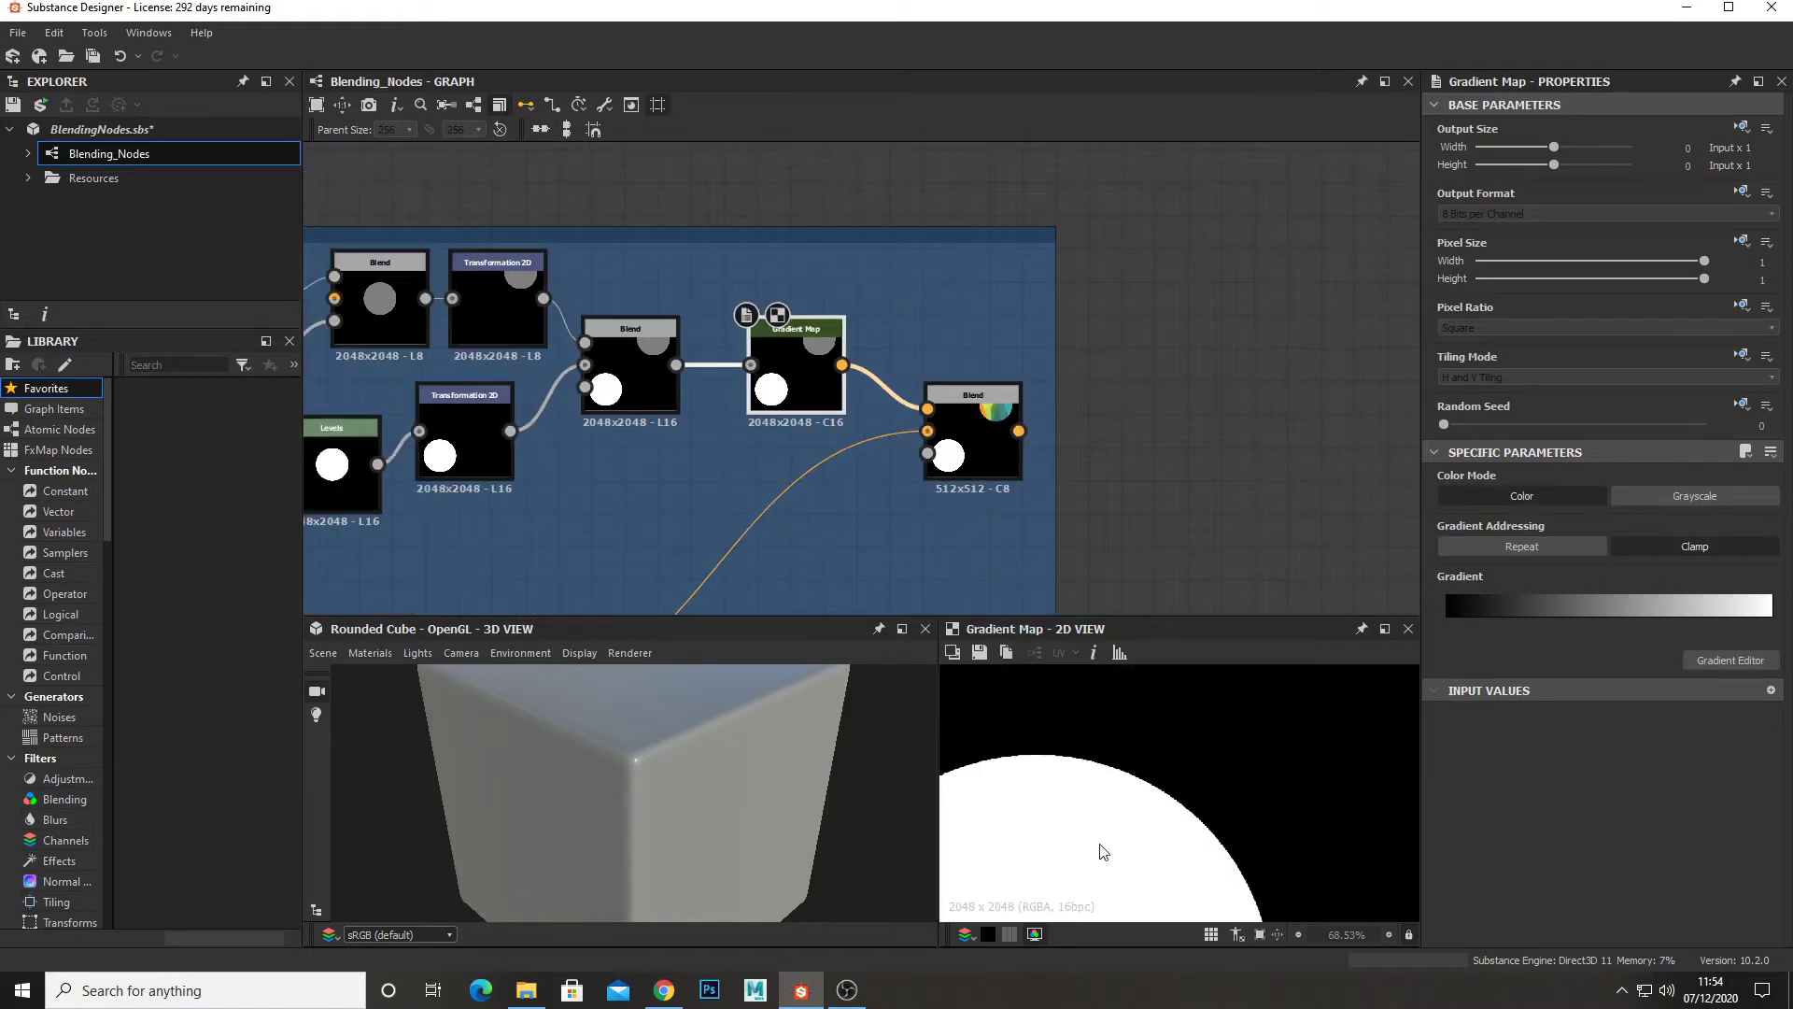
{"action": "scroll", "coordinate": [1103, 850], "scroll_direction": "down", "scroll_amount": 5}
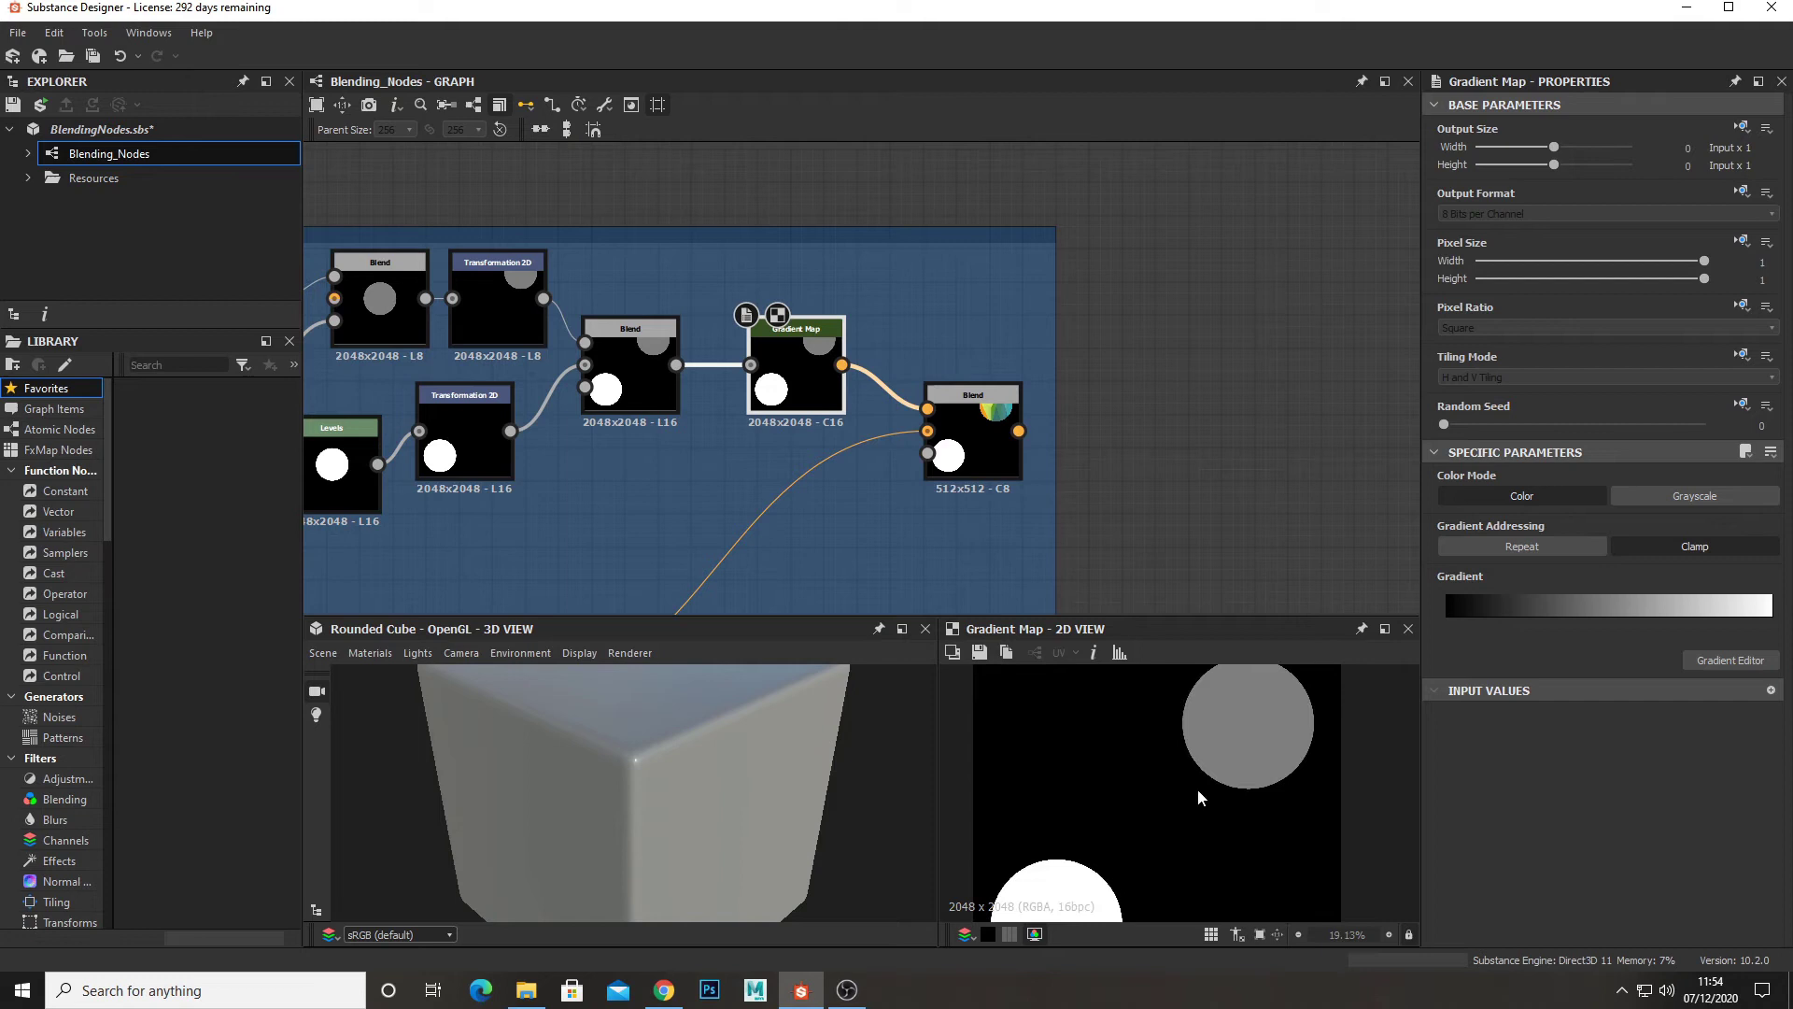
- Display the Add sub frame's final Blend node in the 2D view and examine its two circles up close
{"action": "left_click", "coordinate": [999, 451]}
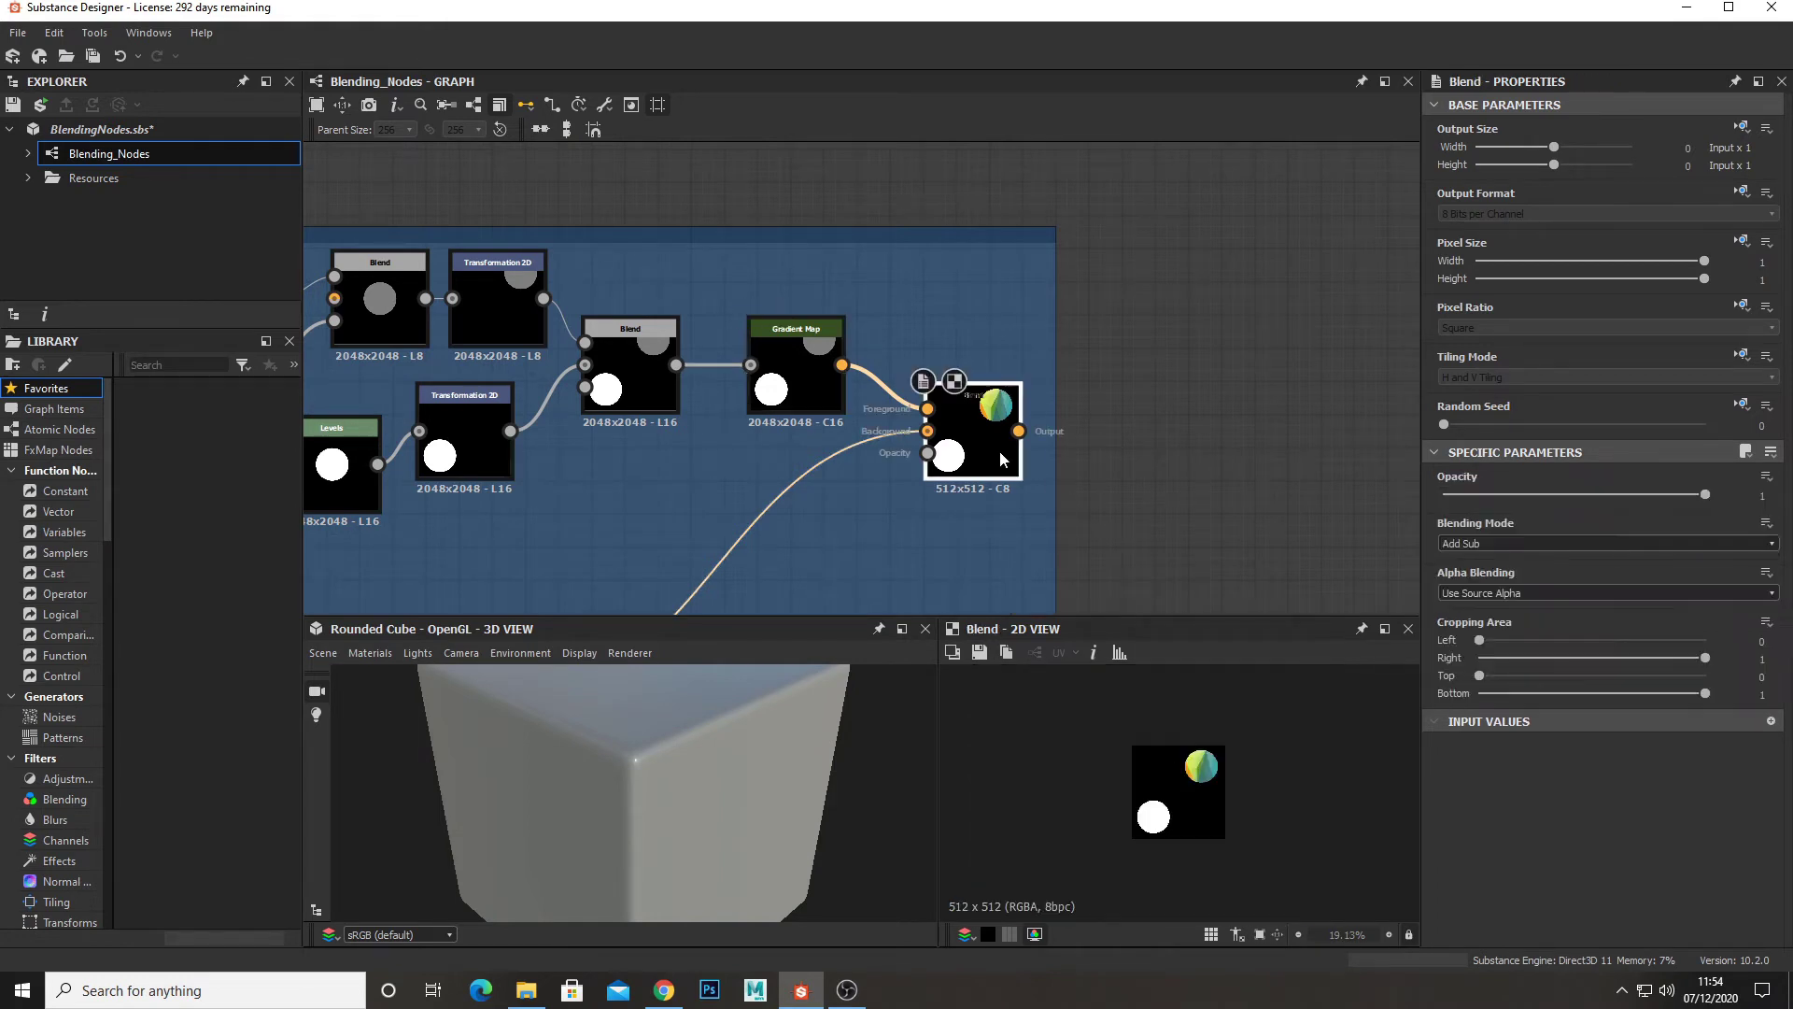
{"action": "scroll", "coordinate": [1214, 737], "scroll_direction": "up", "scroll_amount": 2}
{"action": "scroll", "coordinate": [1214, 737], "scroll_direction": "up", "scroll_amount": 4}
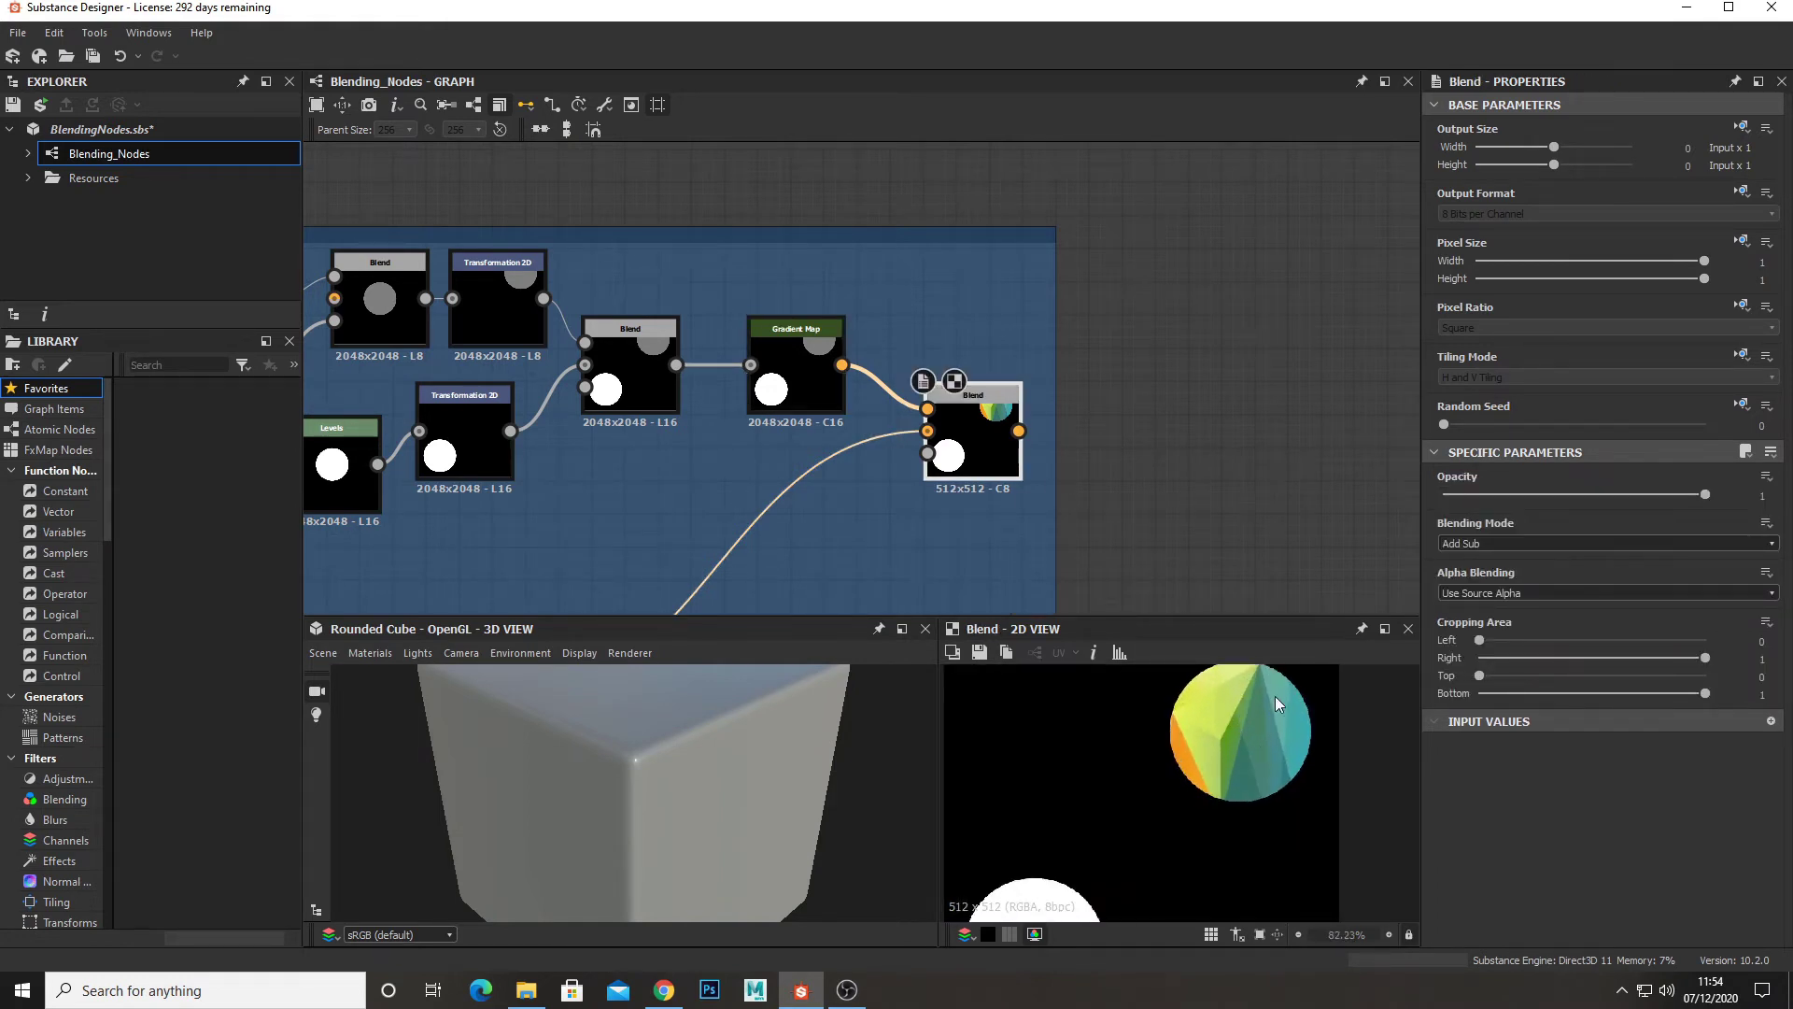
{"action": "scroll", "coordinate": [992, 370], "scroll_direction": "down", "scroll_amount": 2}
{"action": "scroll", "coordinate": [992, 371], "scroll_direction": "up", "scroll_amount": 2}
- Compare the Add sub frame's colourful background Bitmap with the final Blend result in the 2D view
{"action": "left_click", "coordinate": [743, 402]}
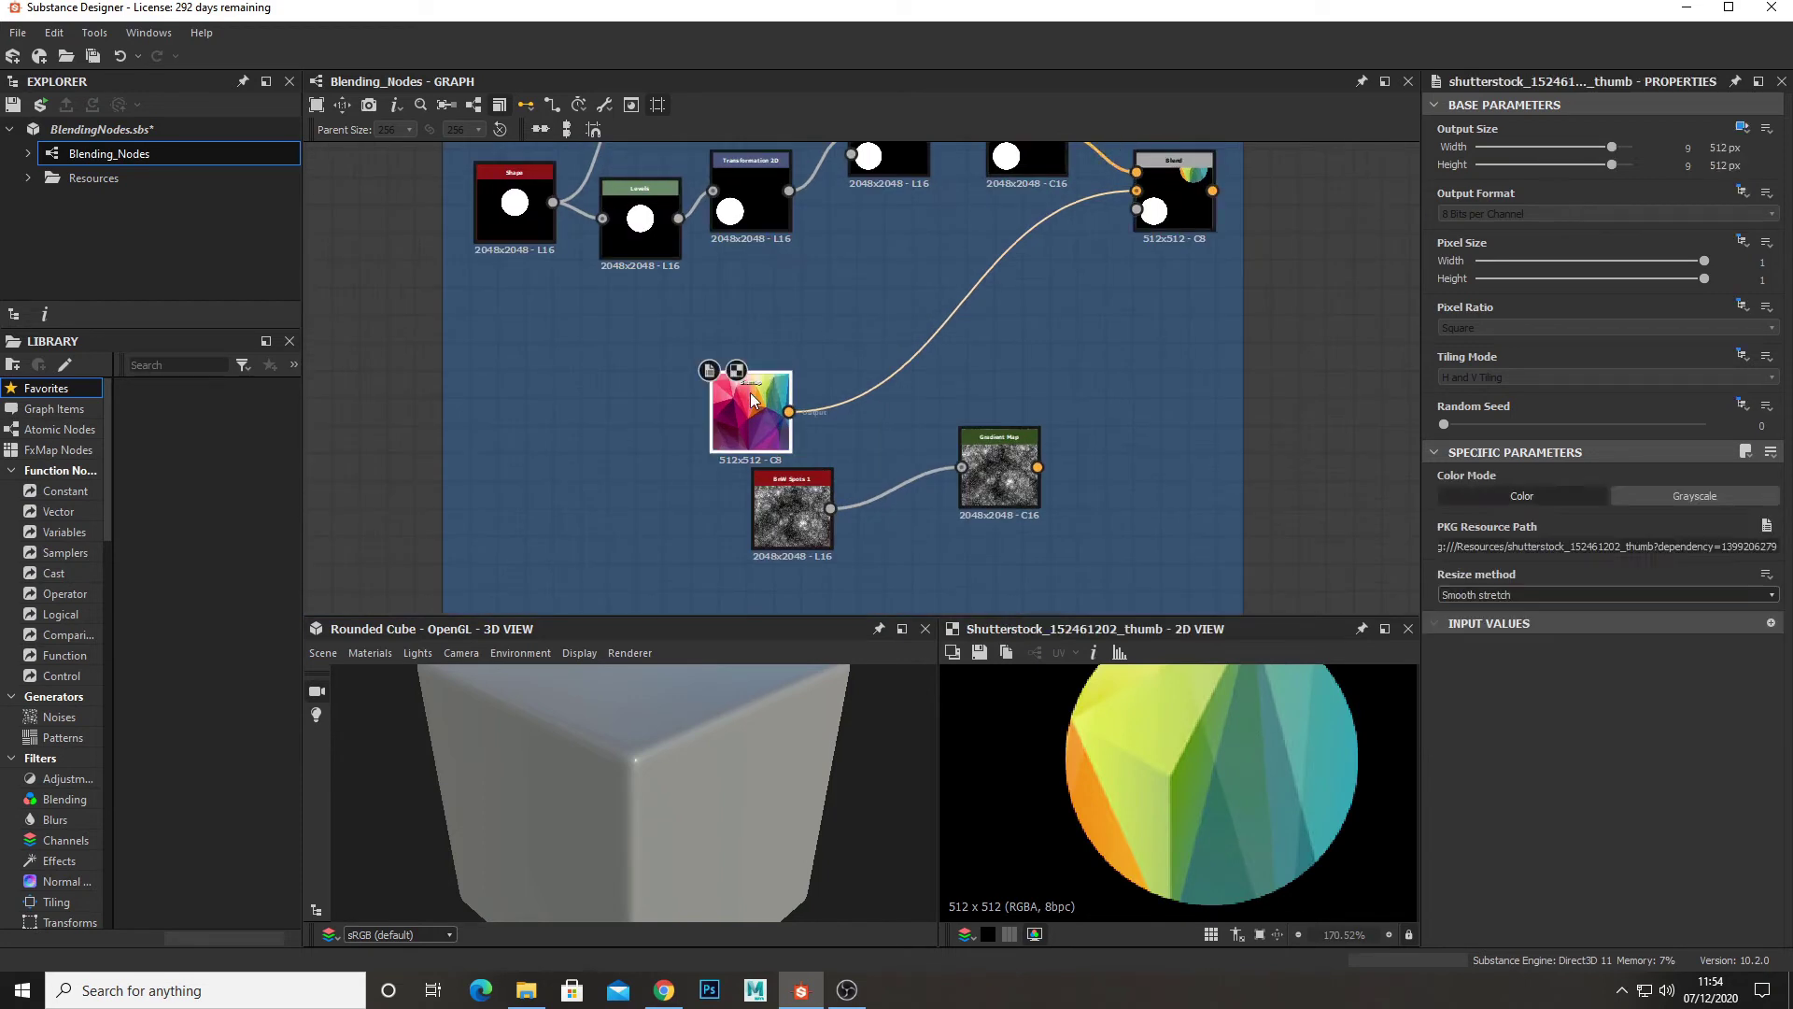
{"action": "scroll", "coordinate": [1203, 785], "scroll_direction": "down", "scroll_amount": 3}
{"action": "left_click", "coordinate": [1186, 196]}
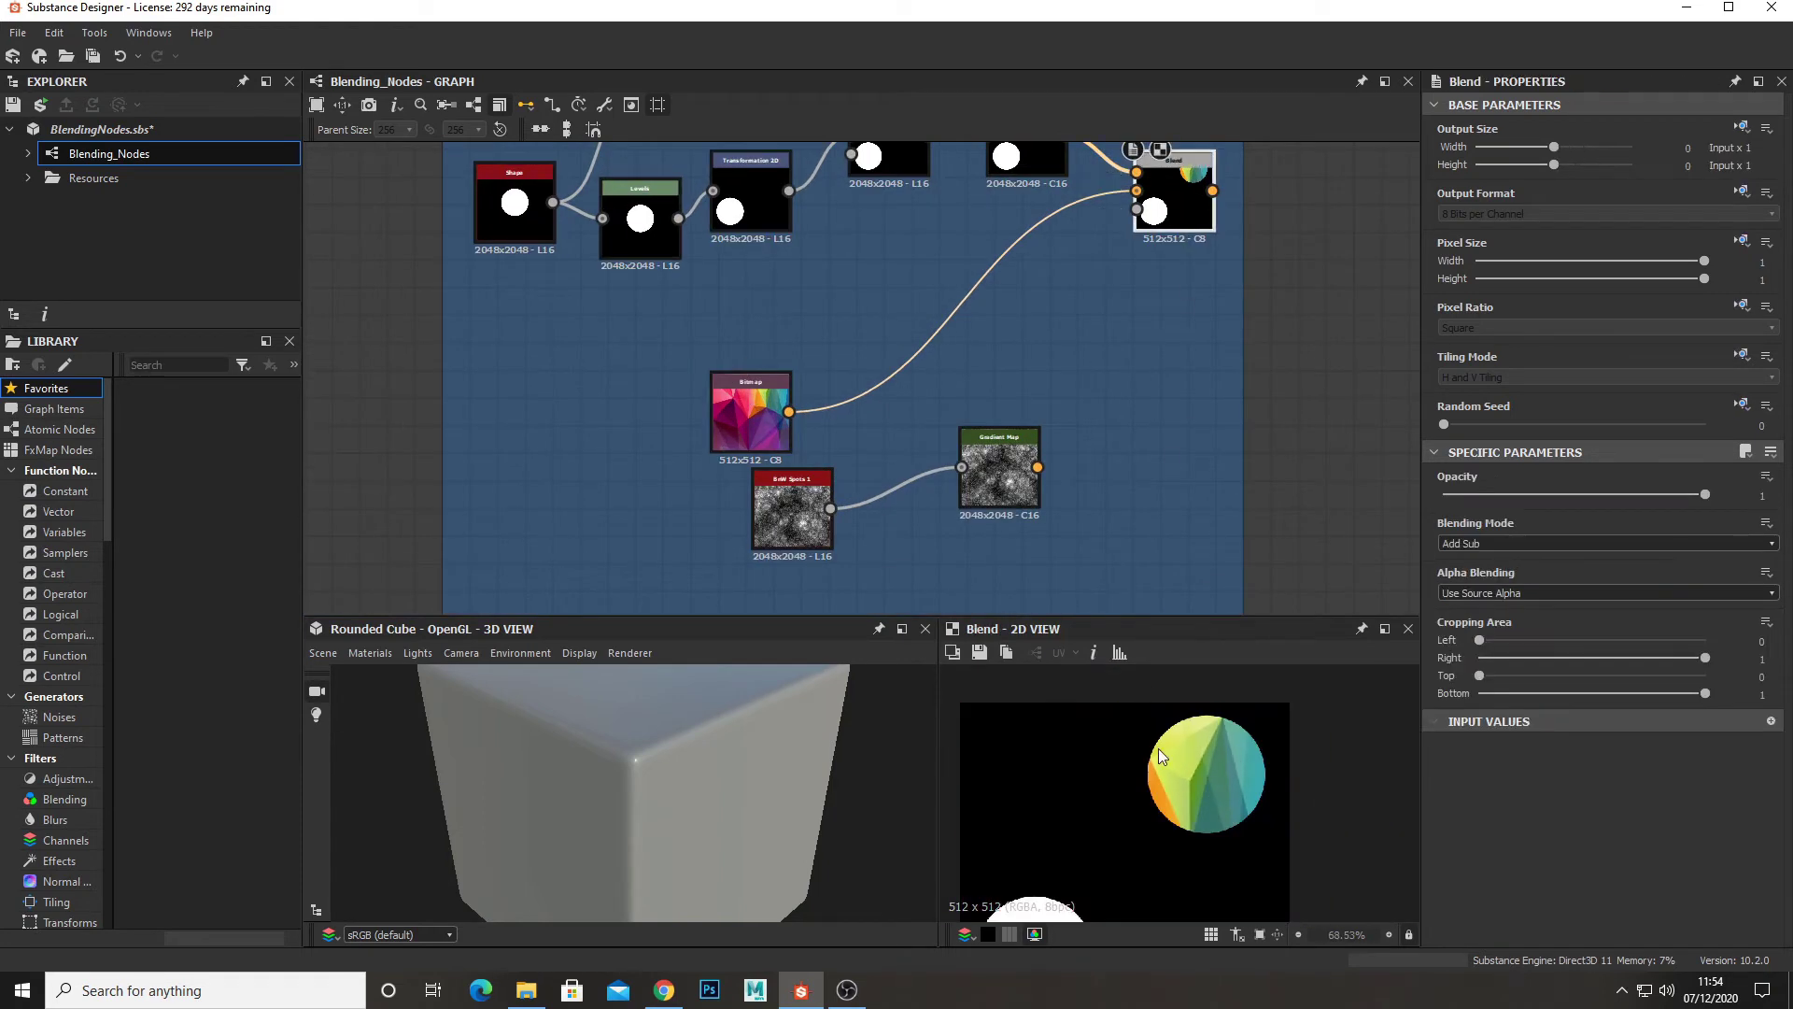
{"action": "scroll", "coordinate": [1158, 749], "scroll_direction": "up", "scroll_amount": 3}
- Compare the Add sub frame's foreground Gradient Map with the whole final Blend result in the 2D view
{"action": "middle_click_drag", "start_coordinate": [1124, 345], "coordinate": [1062, 487]}
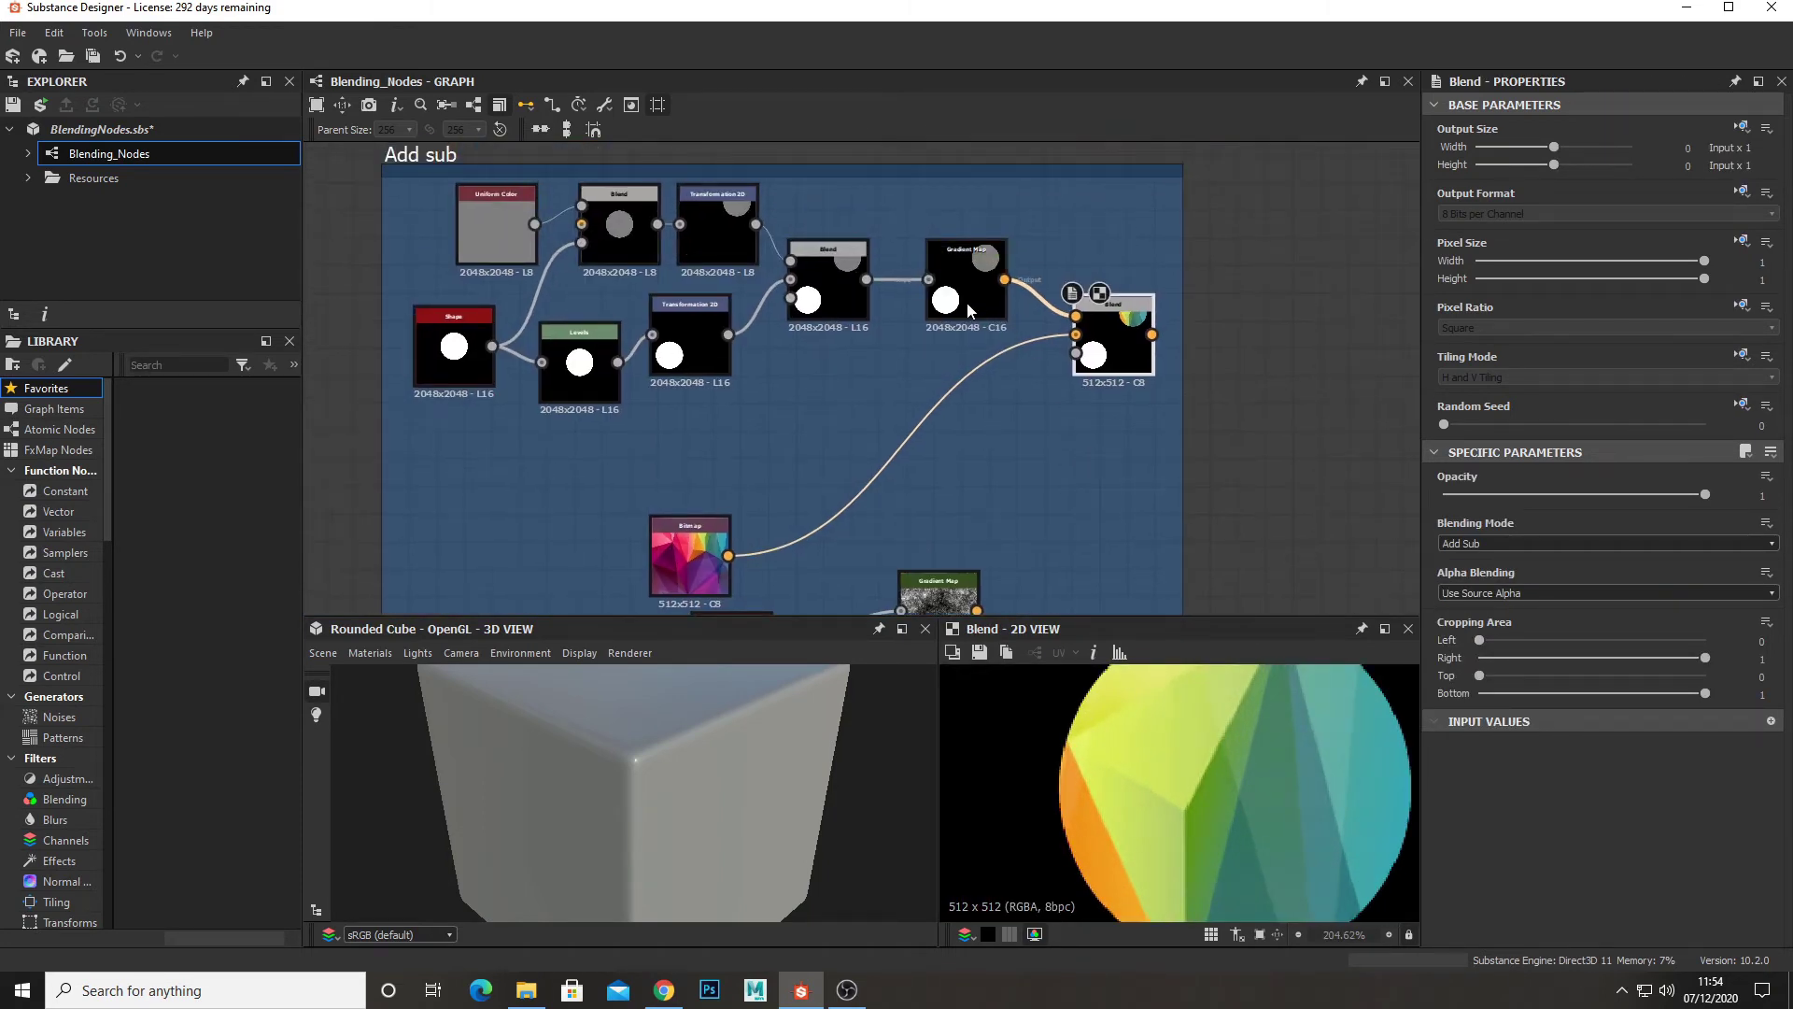
{"action": "double_click", "coordinate": [967, 303]}
{"action": "left_click", "coordinate": [1091, 334]}
{"action": "scroll", "coordinate": [1205, 822], "scroll_direction": "down", "scroll_amount": 4}
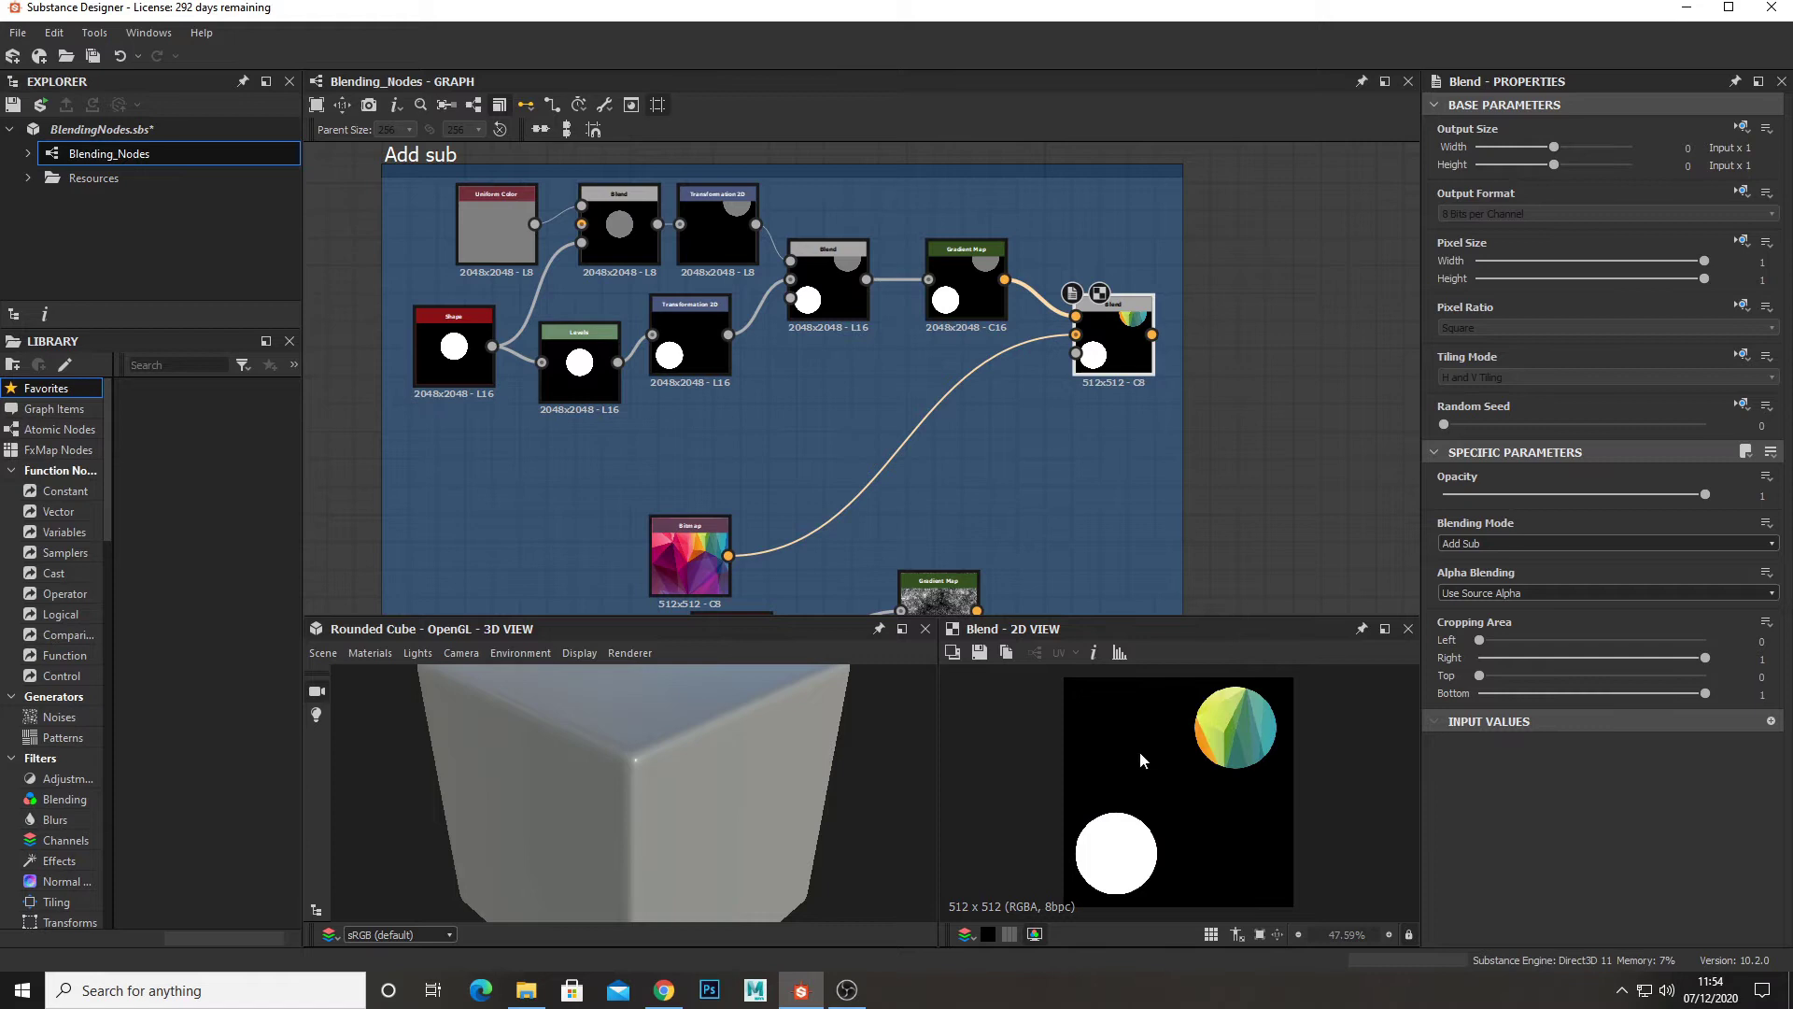
- Make room beside the Add sub frame's final Blend node and insert a Levels node on its Gradient Map connection
{"action": "middle_click_drag", "start_coordinate": [970, 352], "coordinate": [864, 446]}
{"action": "scroll", "coordinate": [864, 446], "scroll_direction": "up", "scroll_amount": 1}
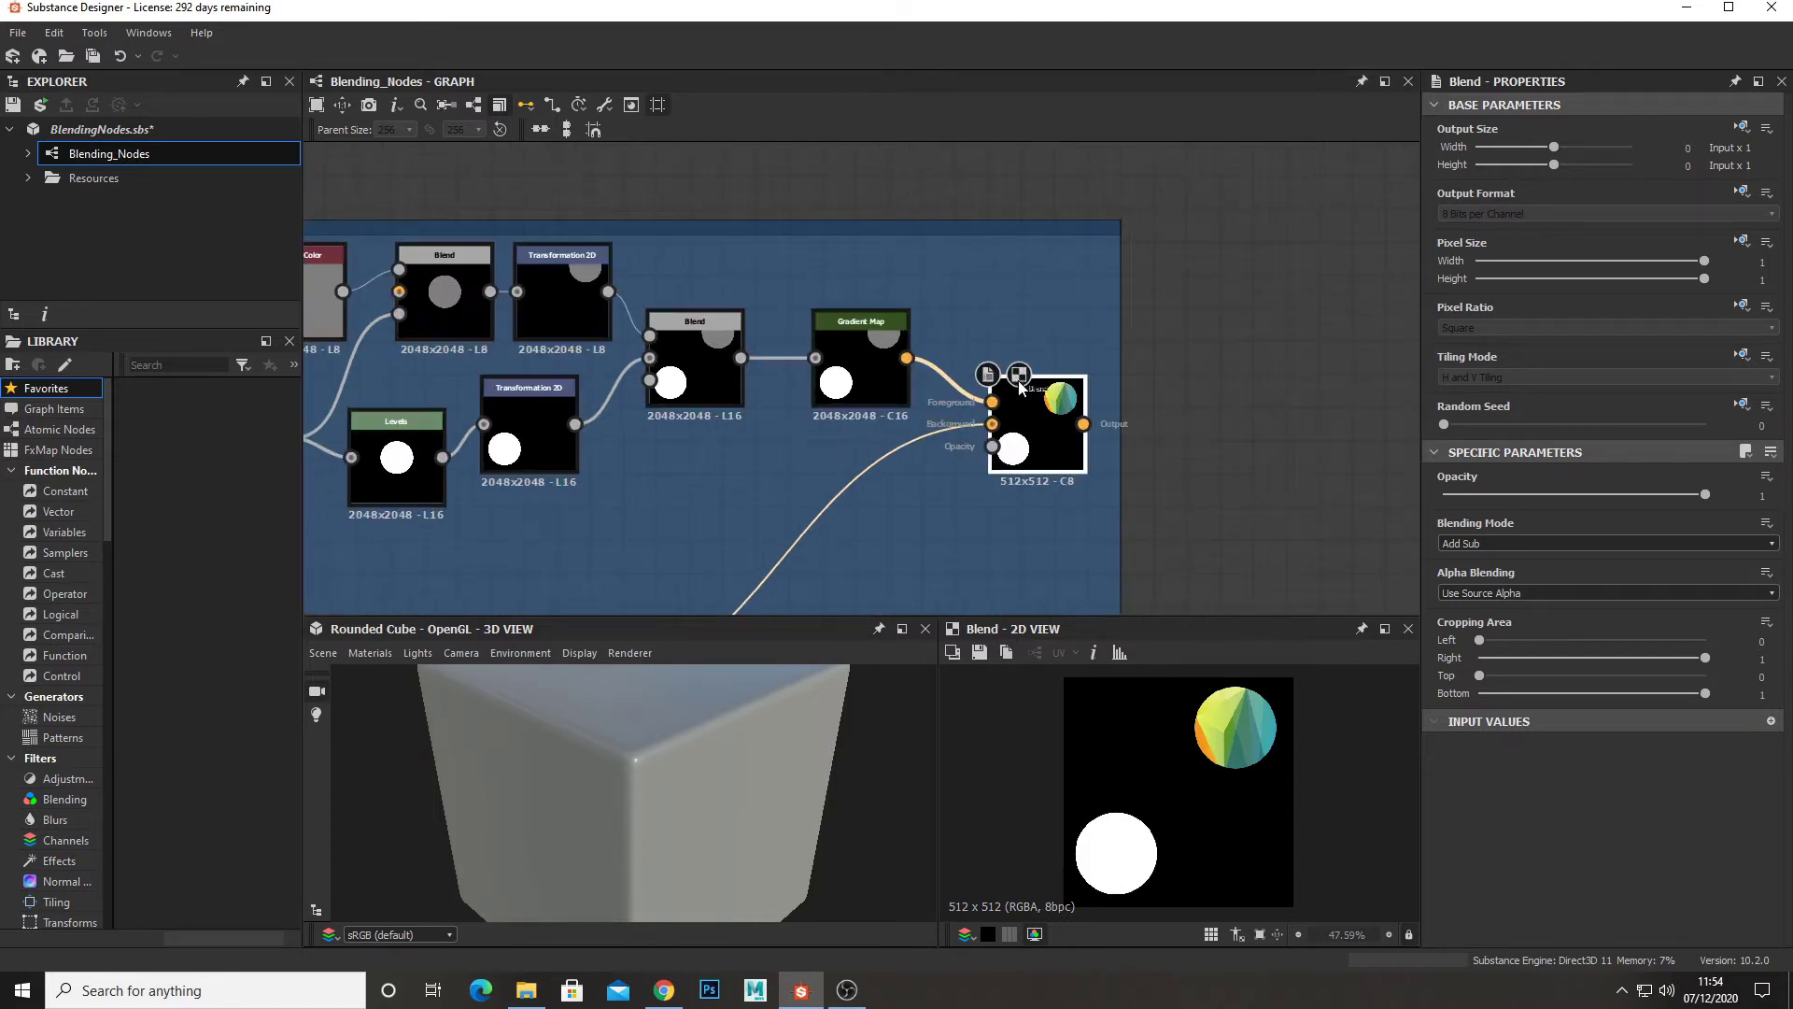
{"action": "left_click_drag", "start_coordinate": [1016, 401], "coordinate": [1050, 469]}
{"action": "left_click", "coordinate": [947, 347]}
{"action": "left_click", "coordinate": [956, 390]}
{"action": "key", "text": "space"}
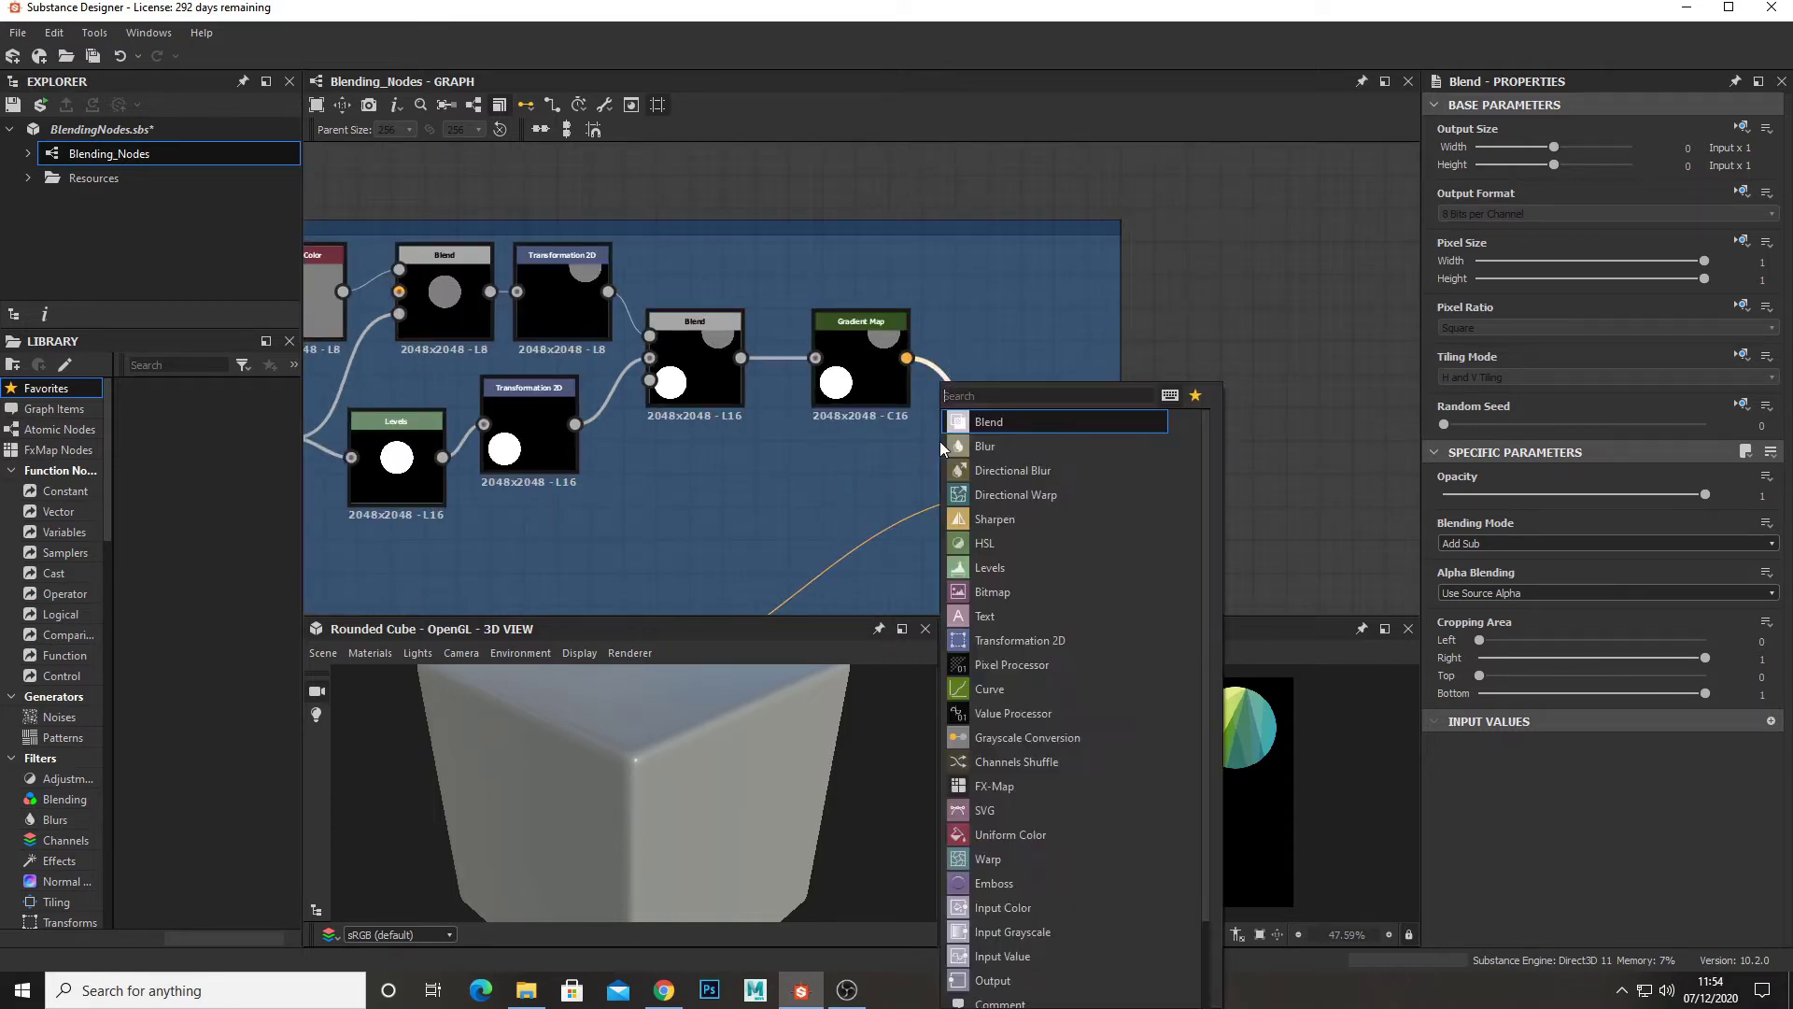
{"action": "type", "text": "l"}
{"action": "left_click", "coordinate": [1044, 419]}
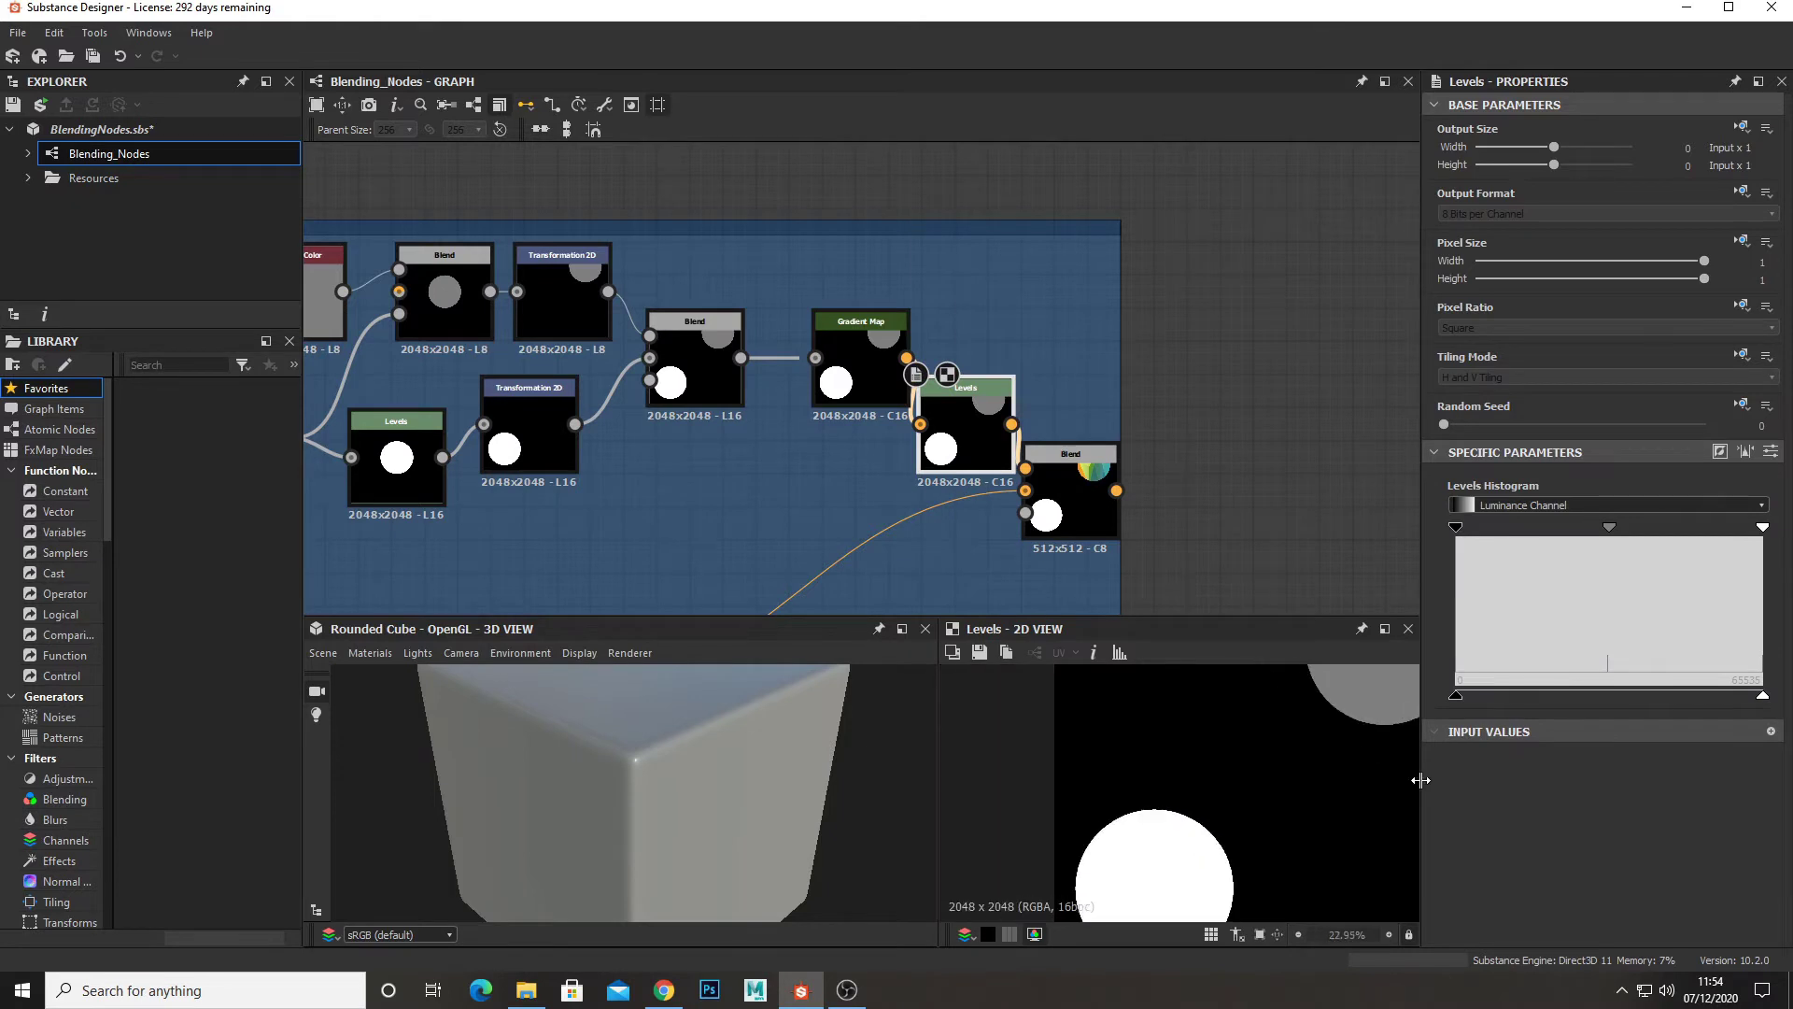
- Try lowering the new Levels node's output white to about mid-range, inspect the Blend result, and restore the output white to maximum
{"action": "left_click_drag", "start_coordinate": [1763, 696], "coordinate": [1650, 716]}
{"action": "left_click", "coordinate": [1084, 504]}
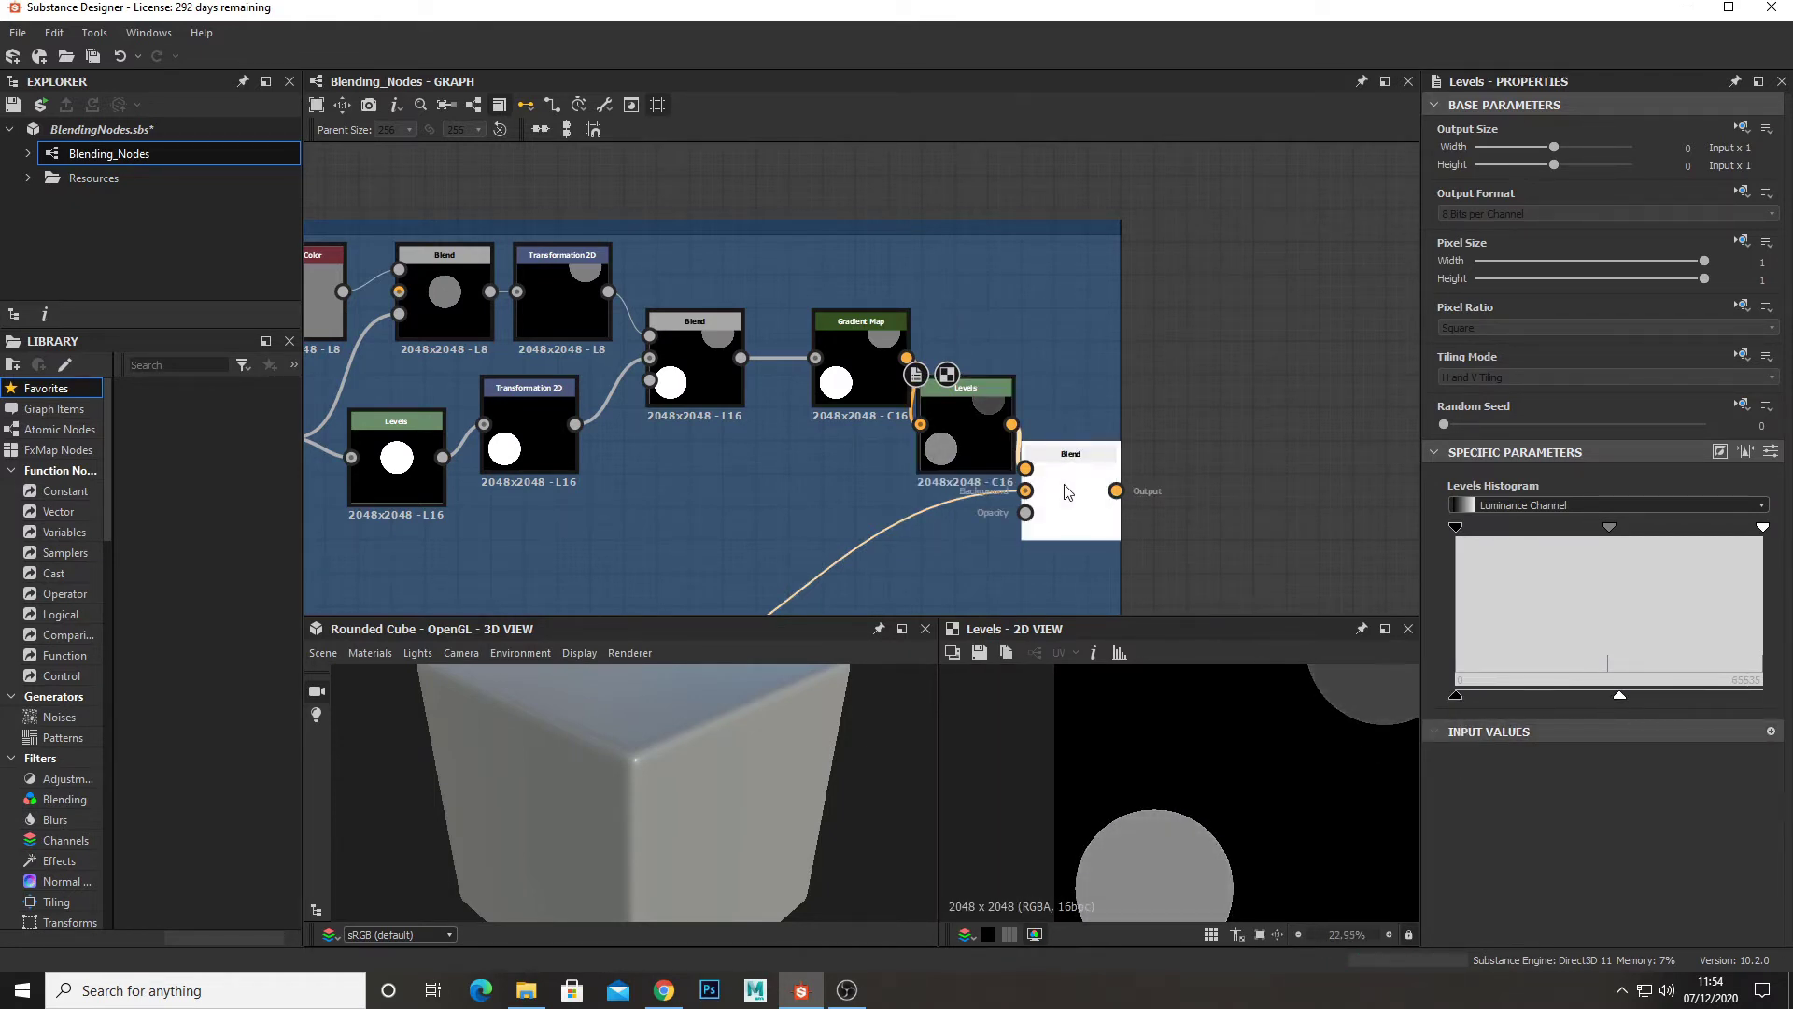
{"action": "scroll", "coordinate": [1078, 867], "scroll_direction": "up", "scroll_amount": 6}
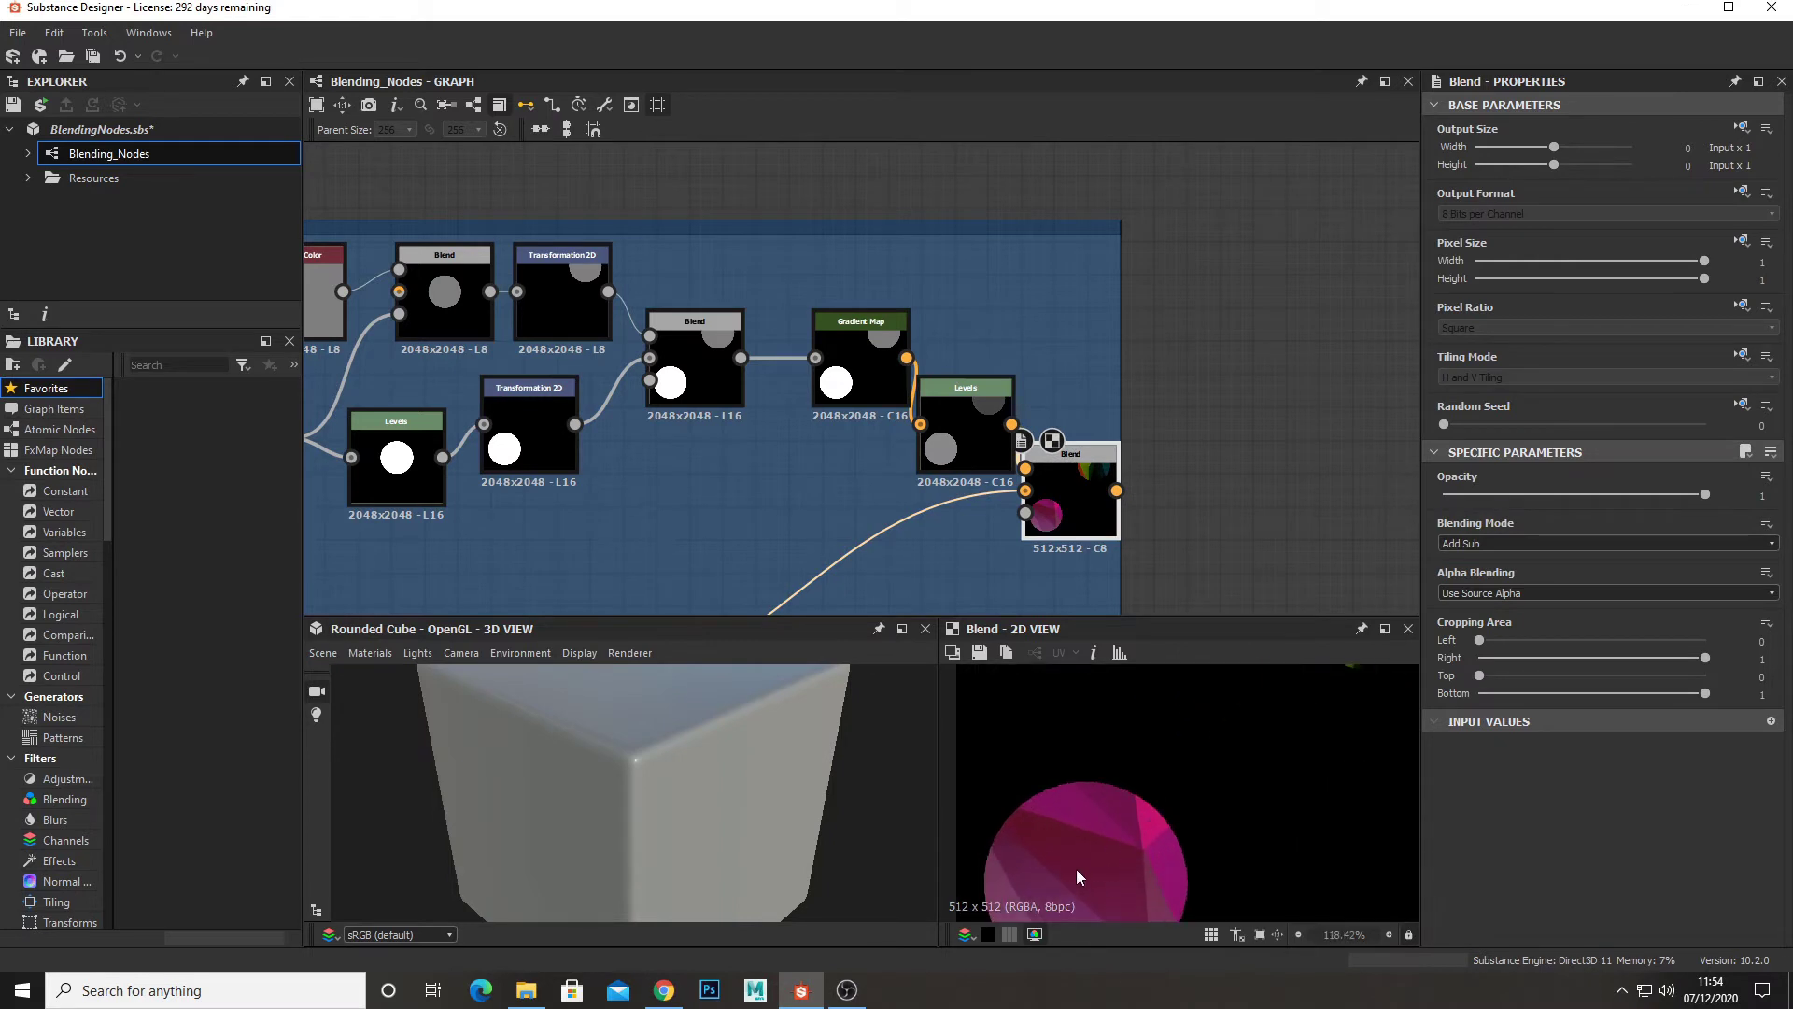
{"action": "left_click", "coordinate": [990, 449]}
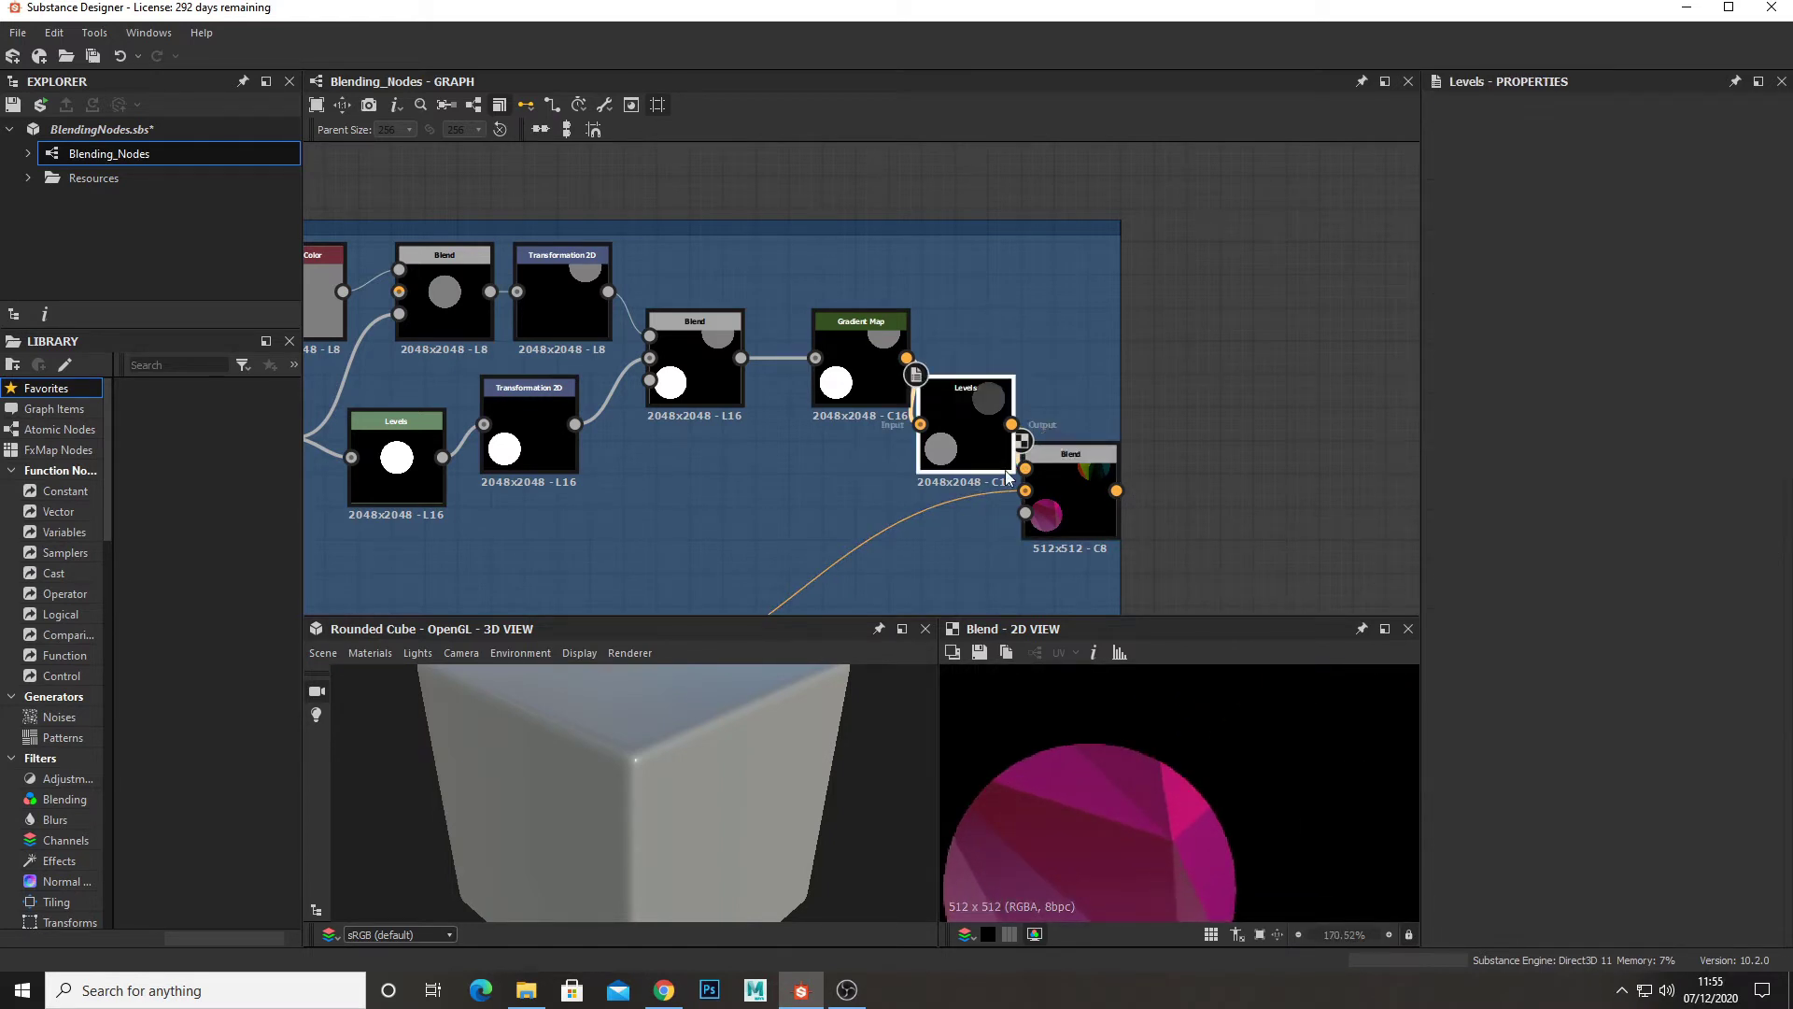
{"action": "left_click_drag", "start_coordinate": [1651, 691], "coordinate": [1775, 696]}
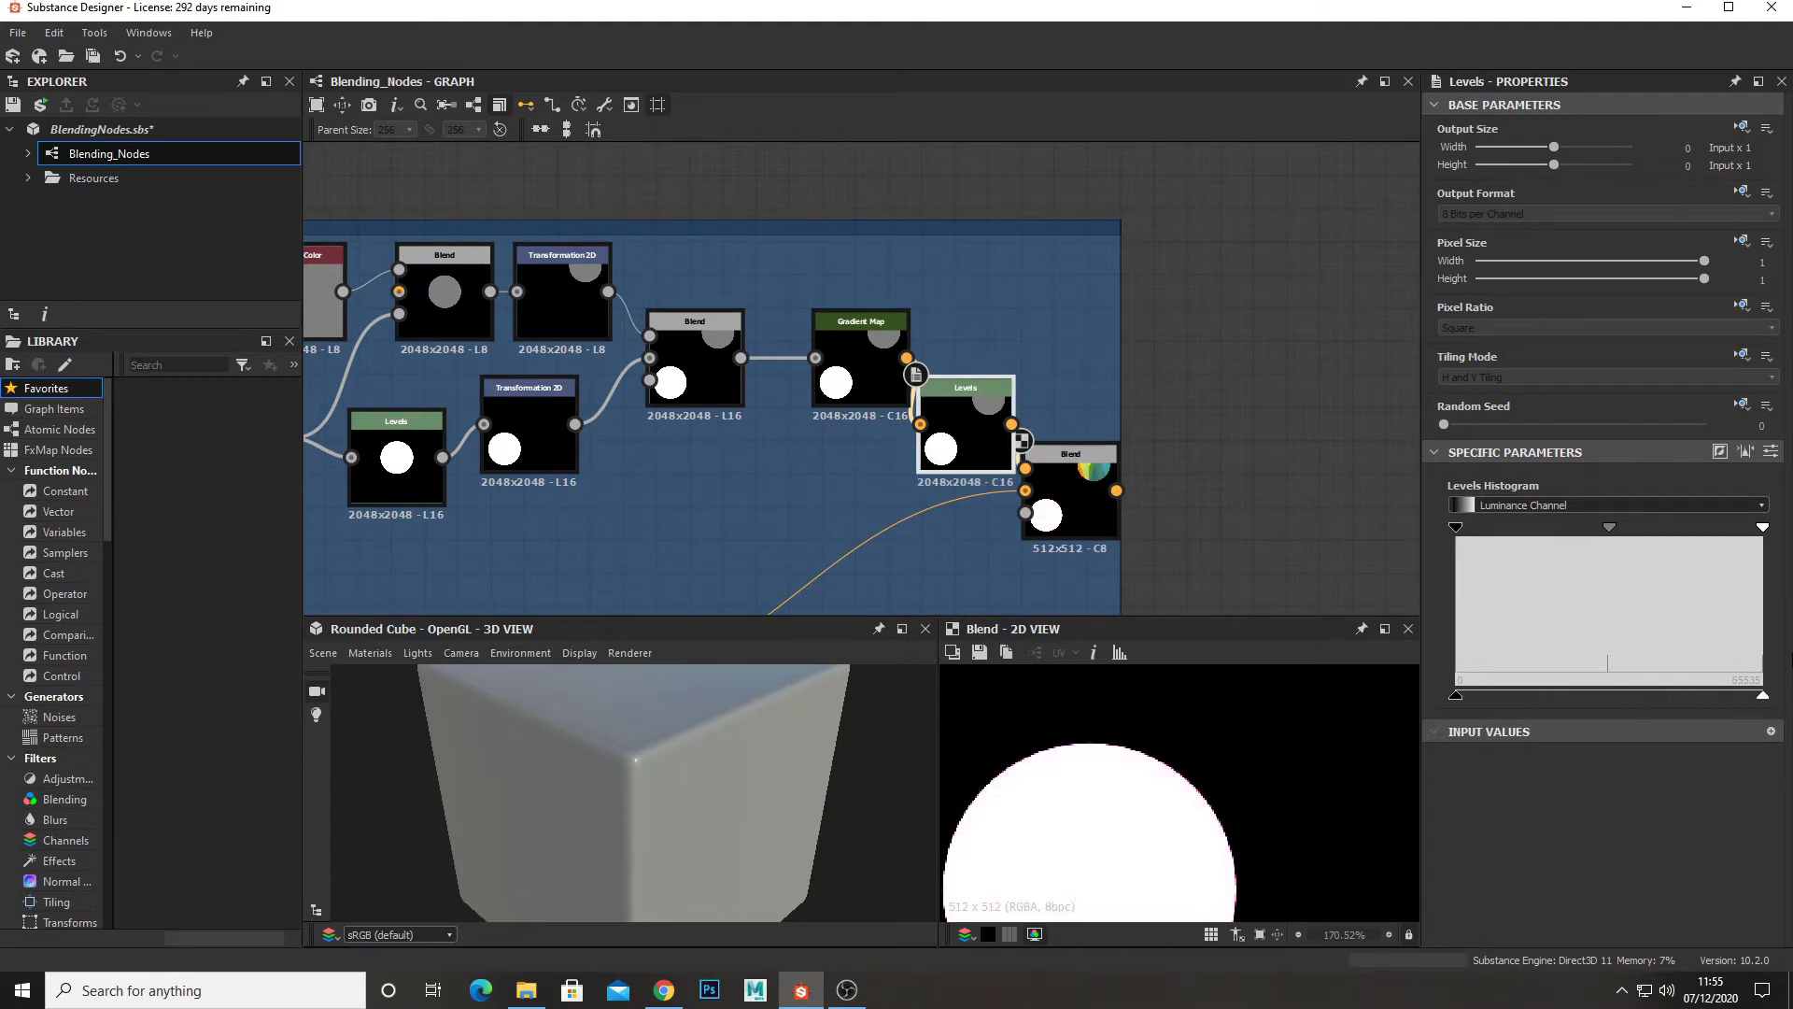
- Display the new Levels node in the 2D view and examine its white and grey circles
{"action": "double_click", "coordinate": [939, 416]}
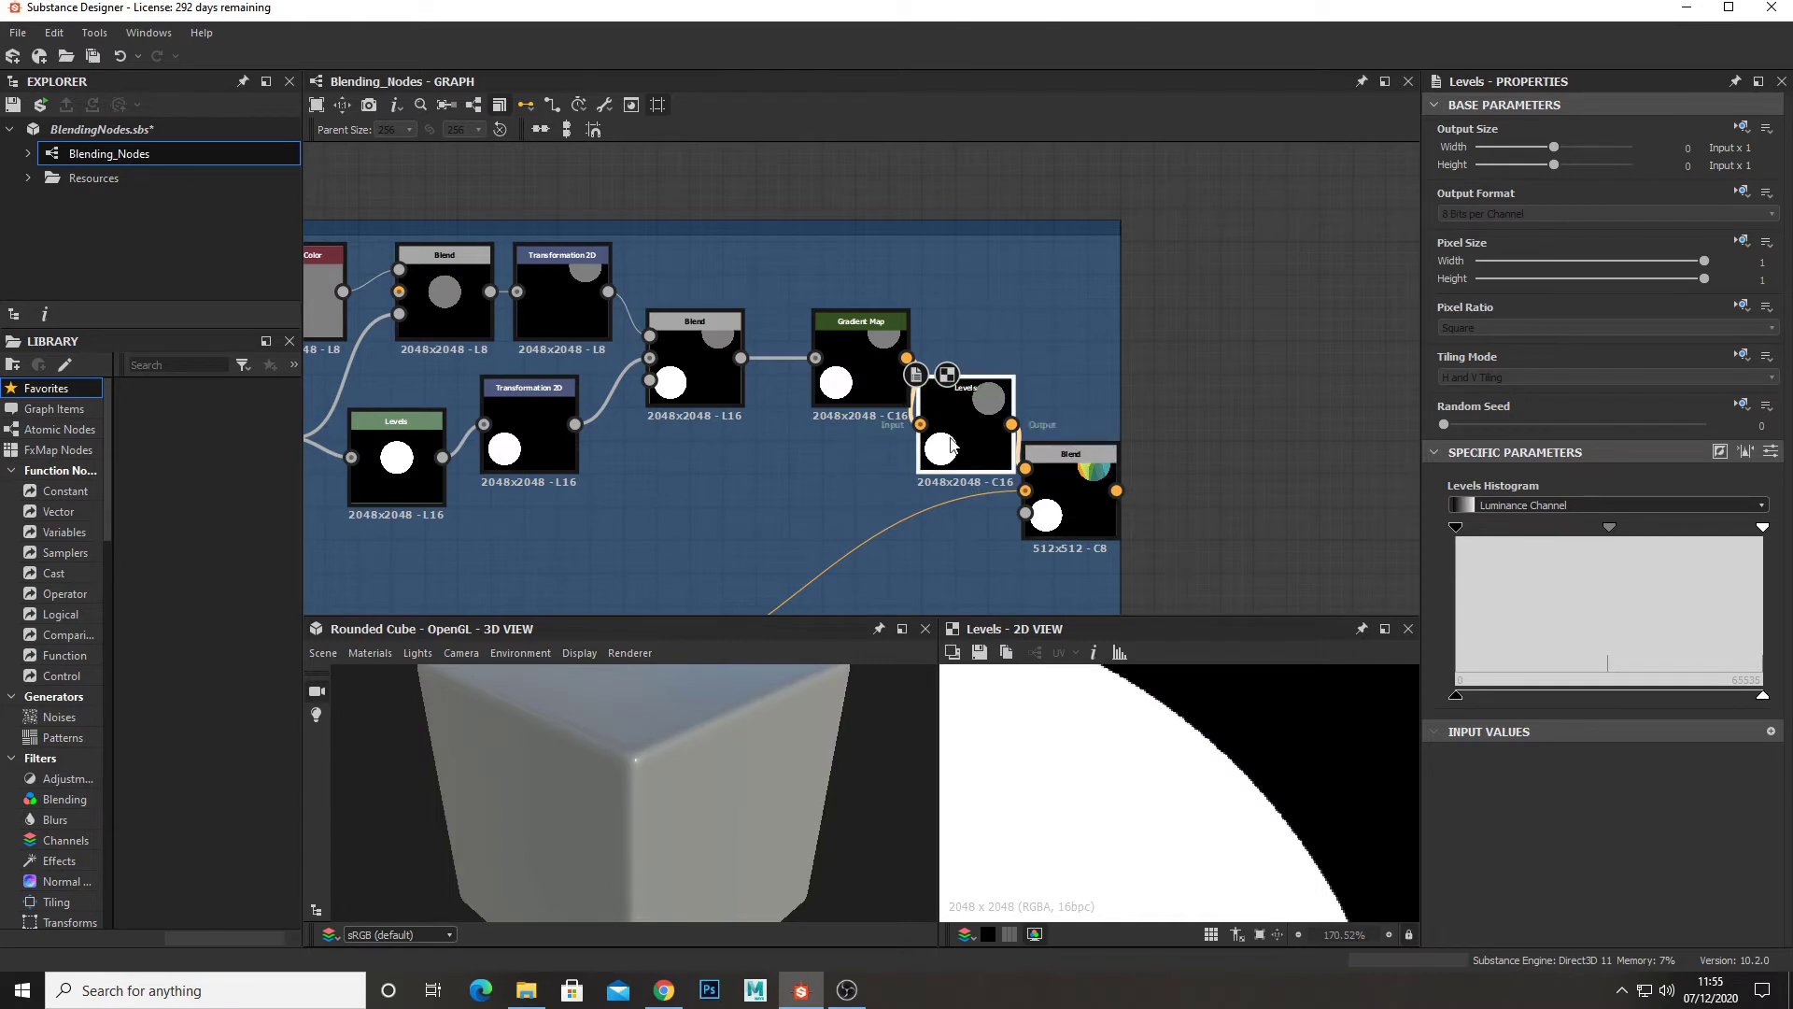
{"action": "scroll", "coordinate": [1140, 829], "scroll_direction": "down", "scroll_amount": 5}
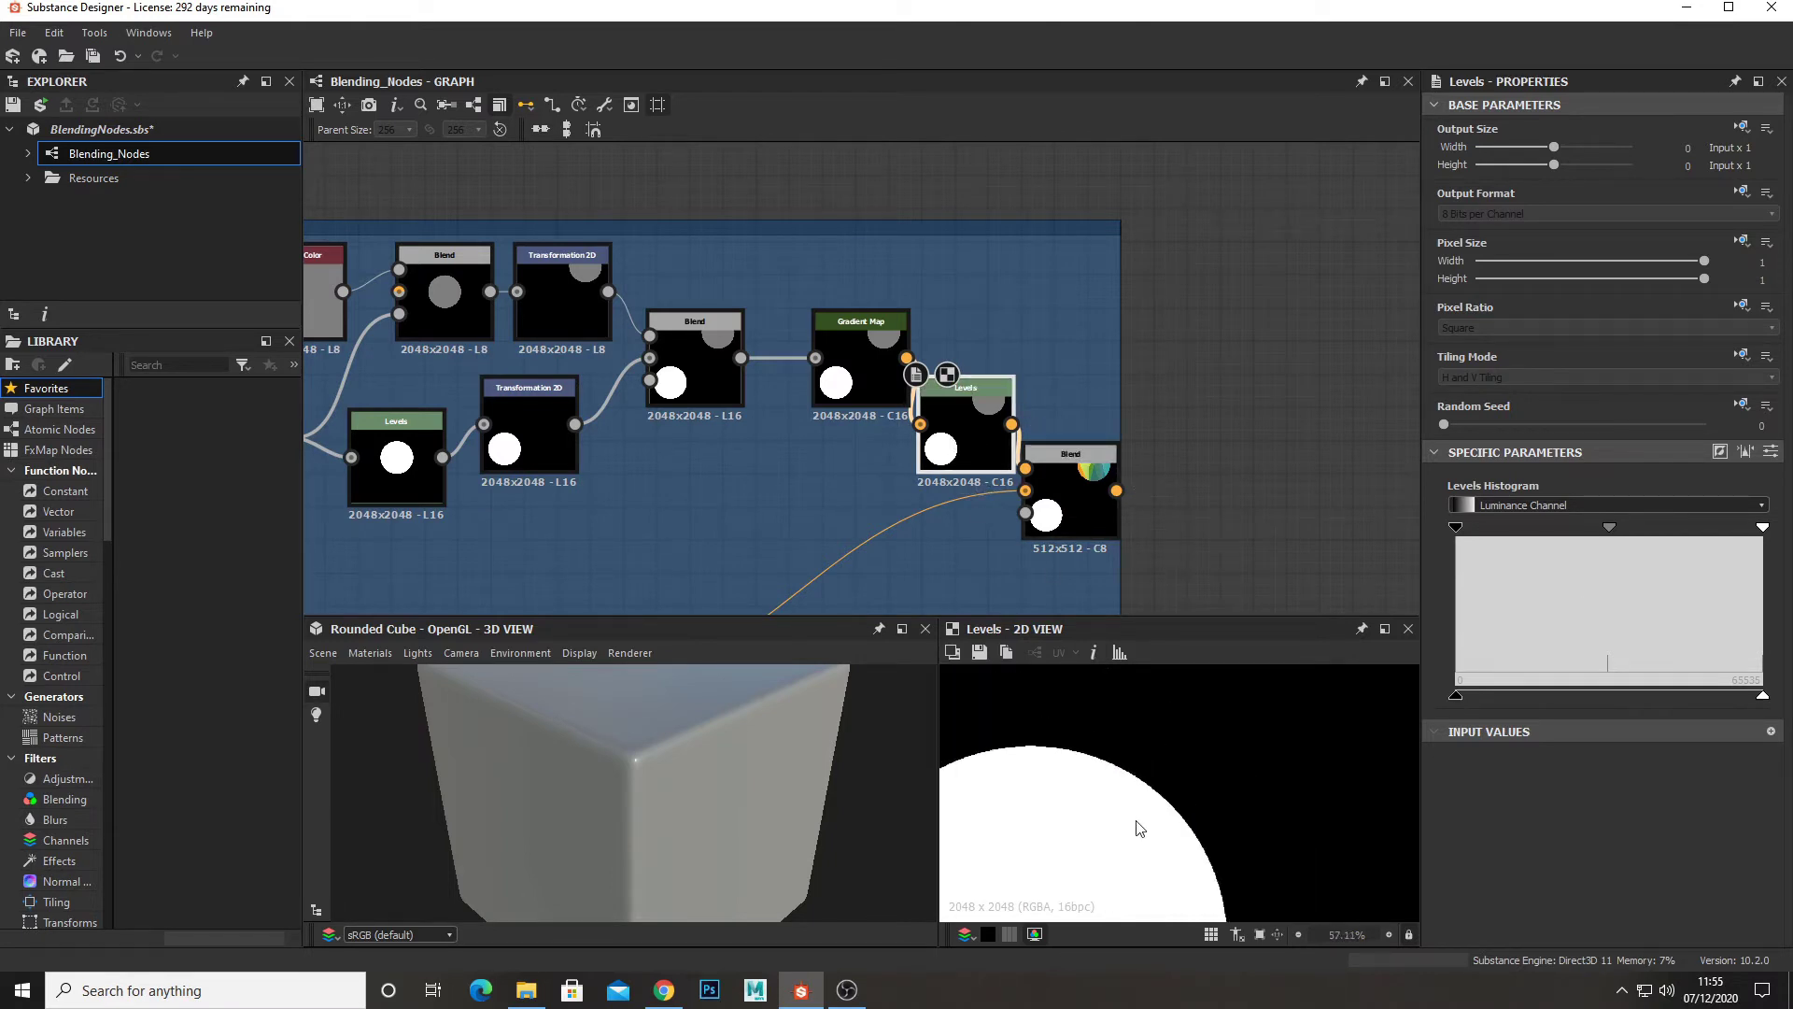
{"action": "scroll", "coordinate": [1205, 708], "scroll_direction": "down", "scroll_amount": 4}
{"action": "scroll", "coordinate": [1246, 725], "scroll_direction": "up", "scroll_amount": 3}
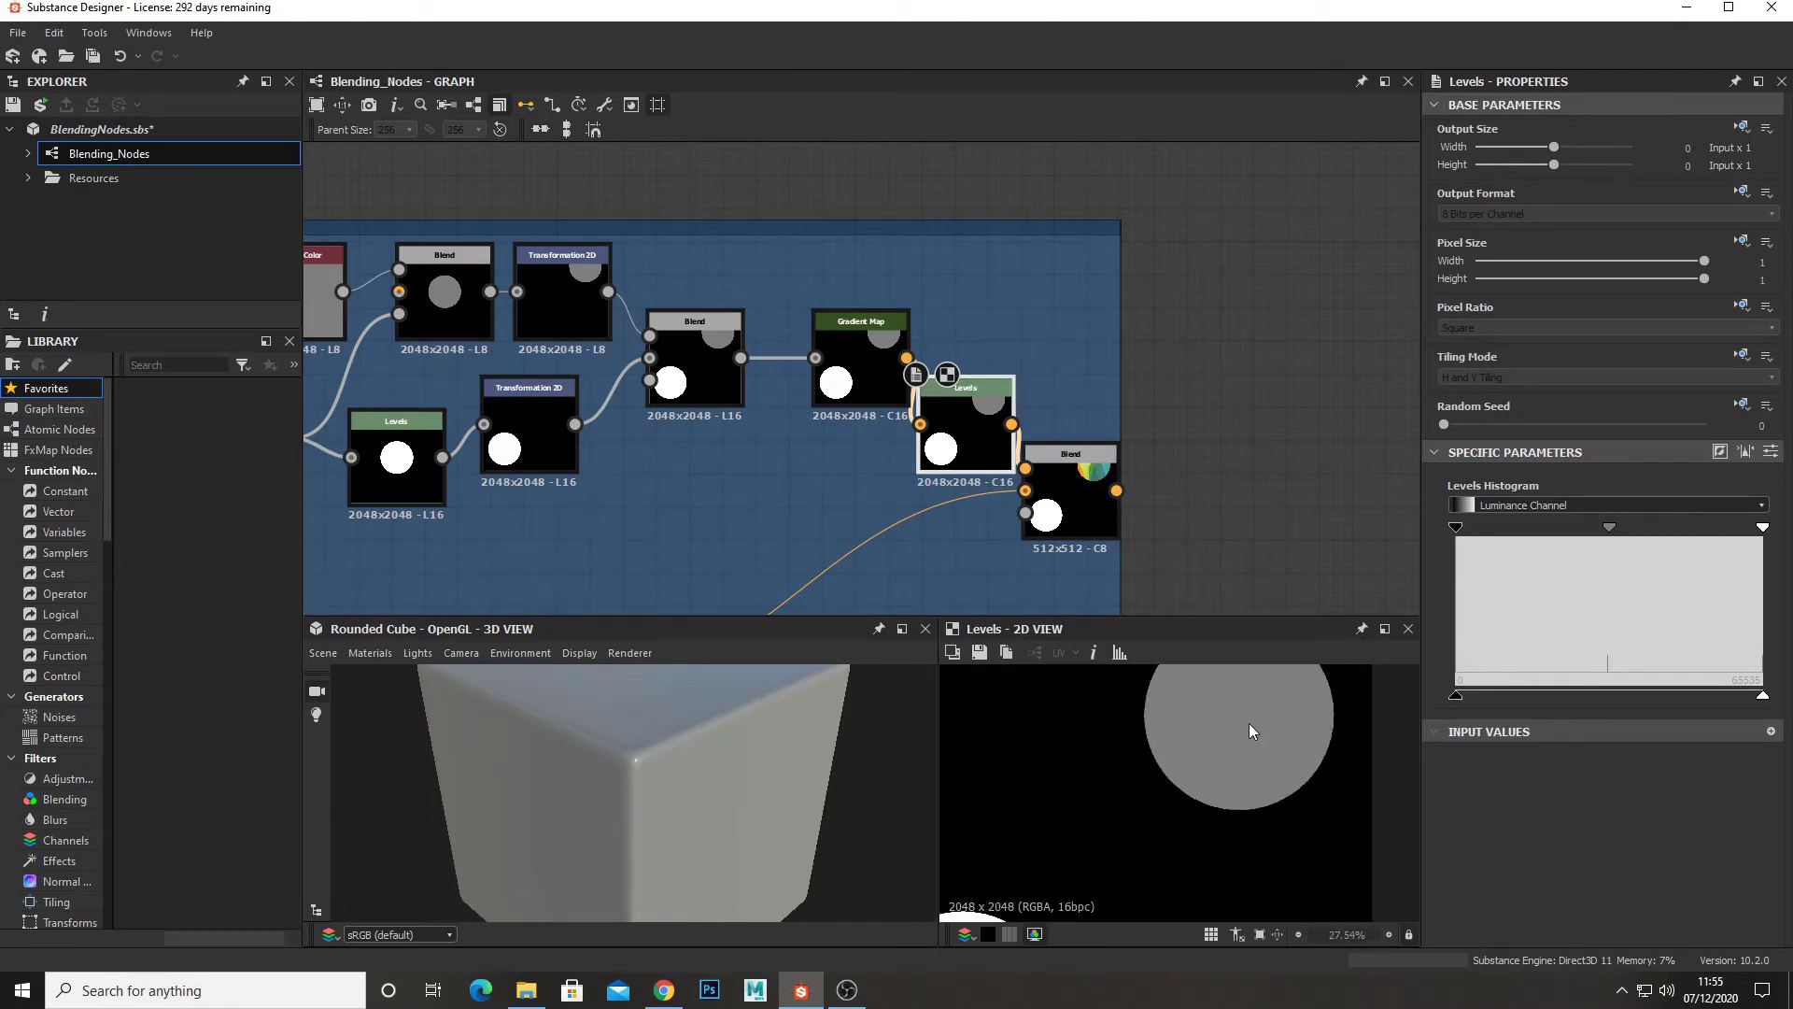
- With the Add sub Blend result in the 2D view, try a Uniform Color luminance of 0 and settle on 114
{"action": "double_click", "coordinate": [323, 297]}
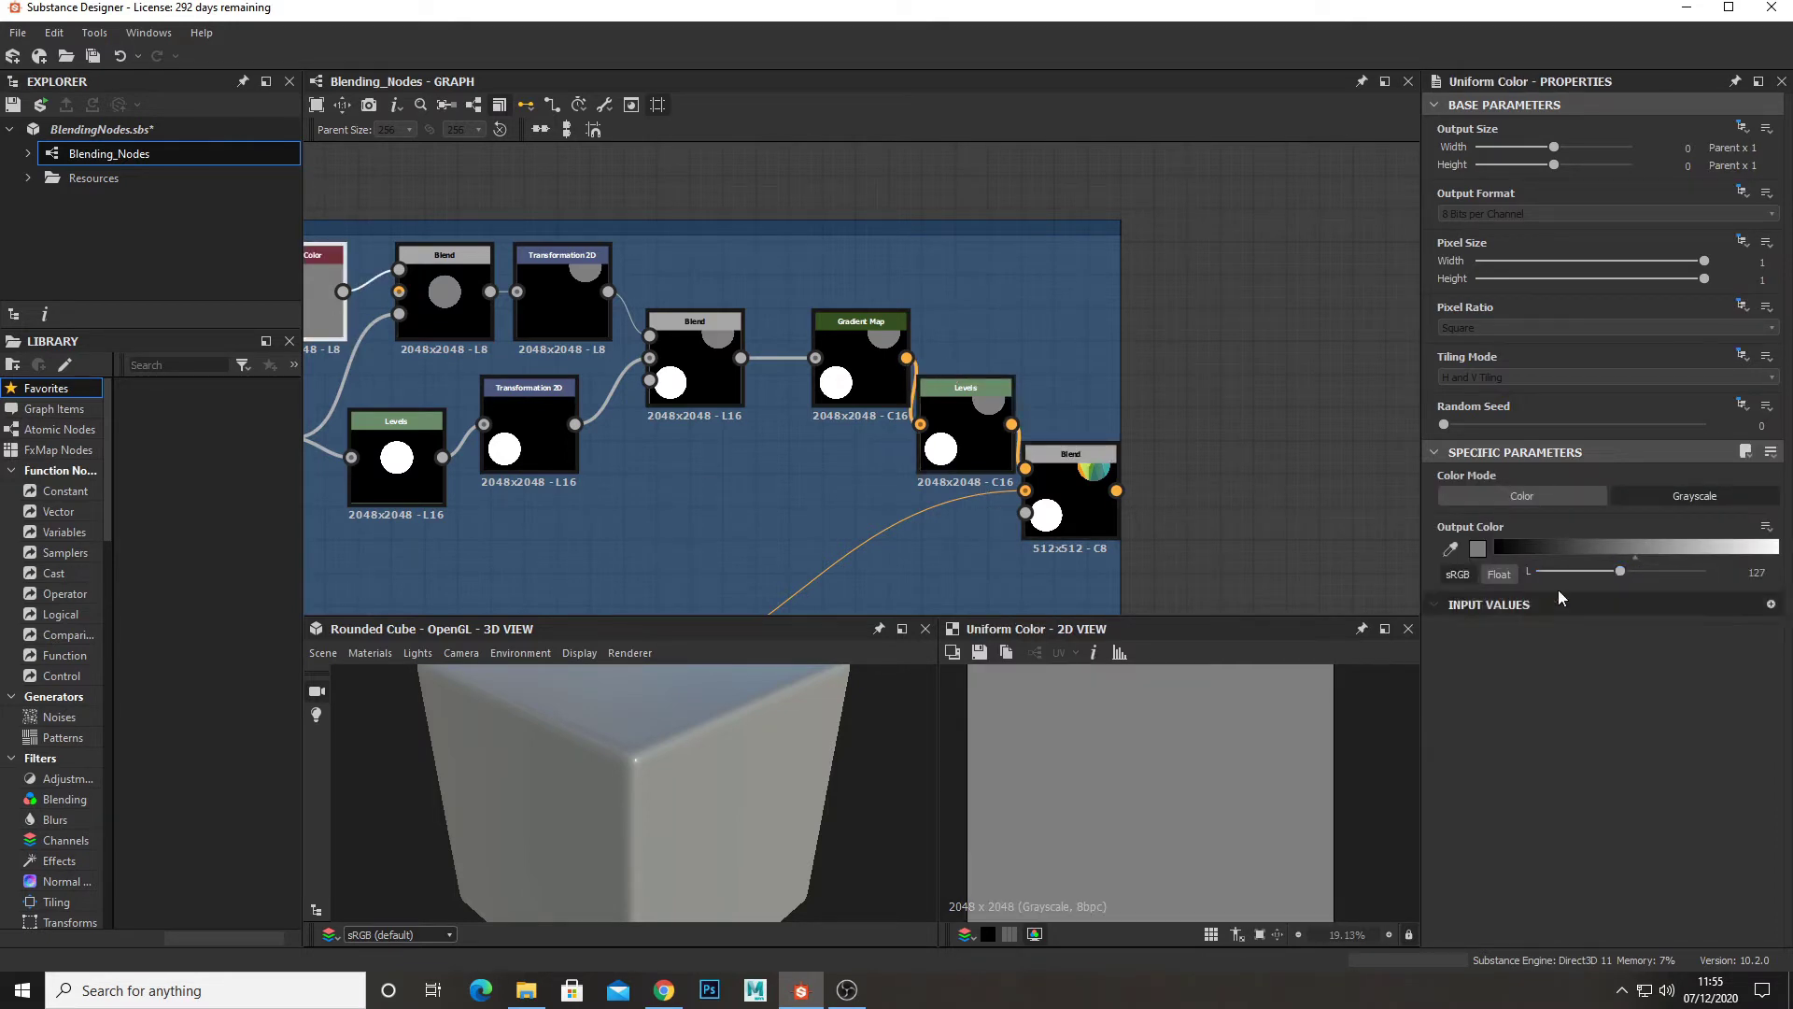
{"action": "double_click", "coordinate": [1069, 525]}
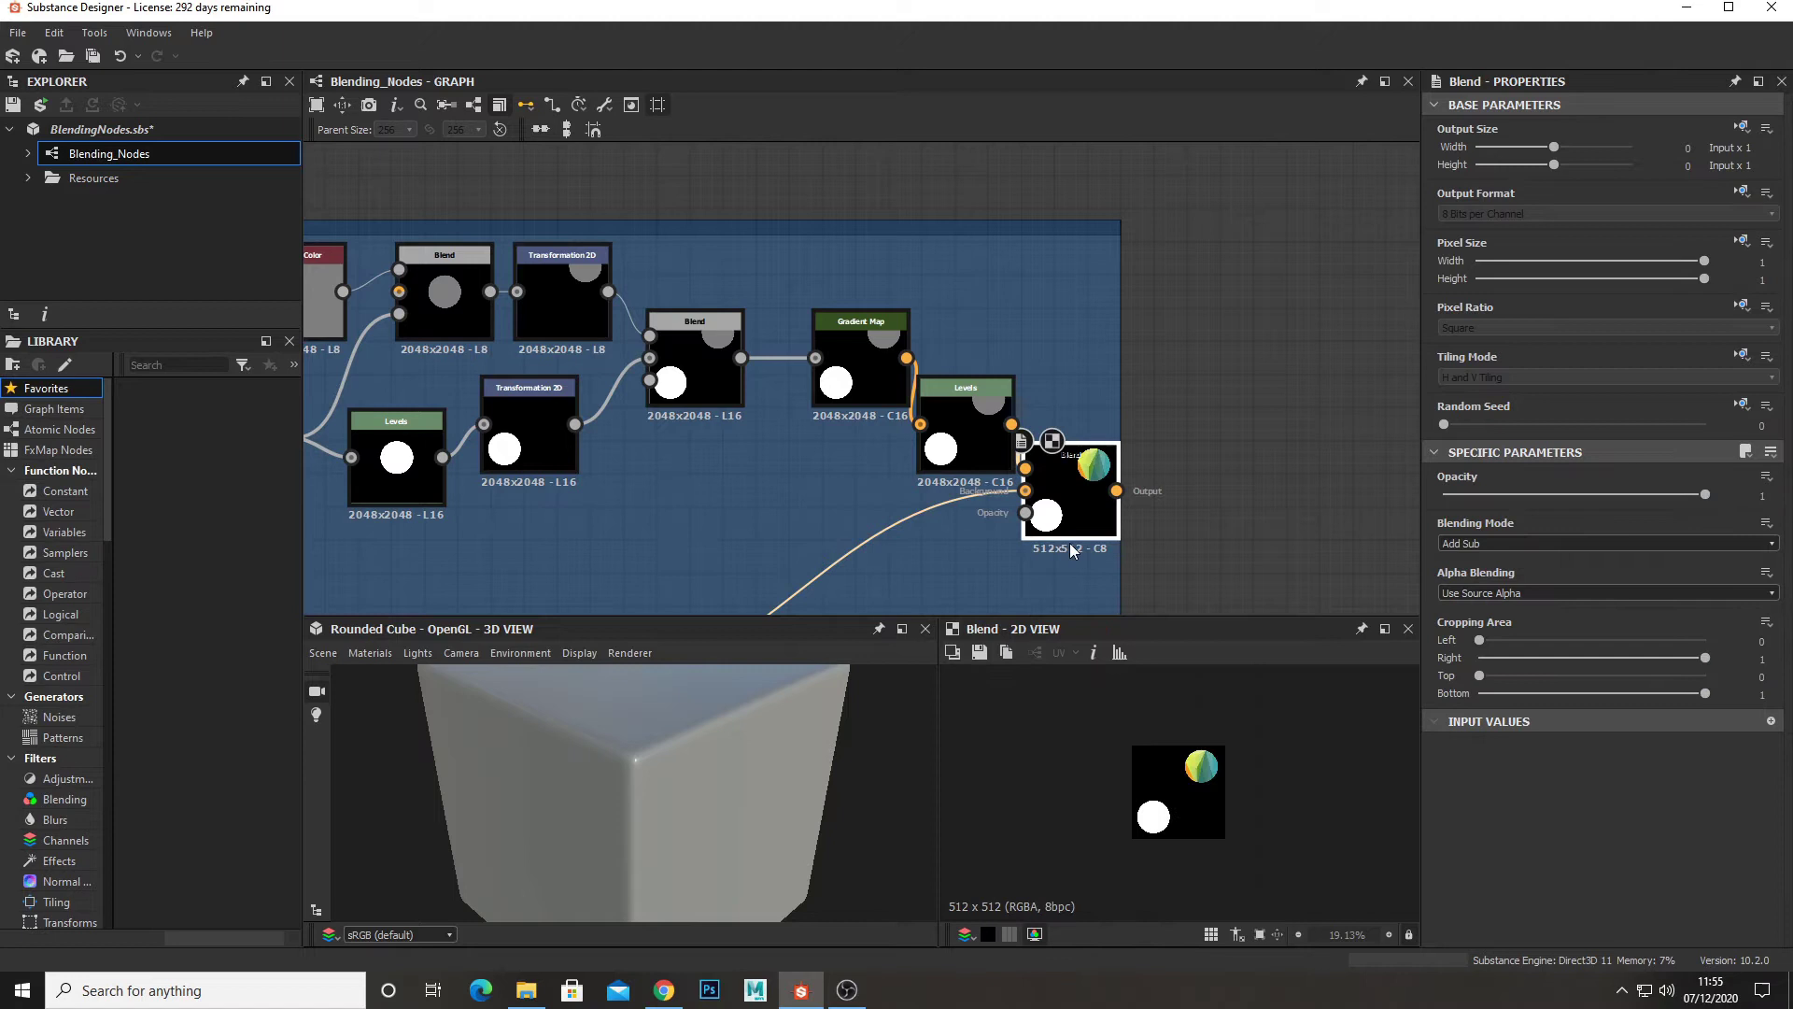
{"action": "left_click", "coordinate": [329, 318]}
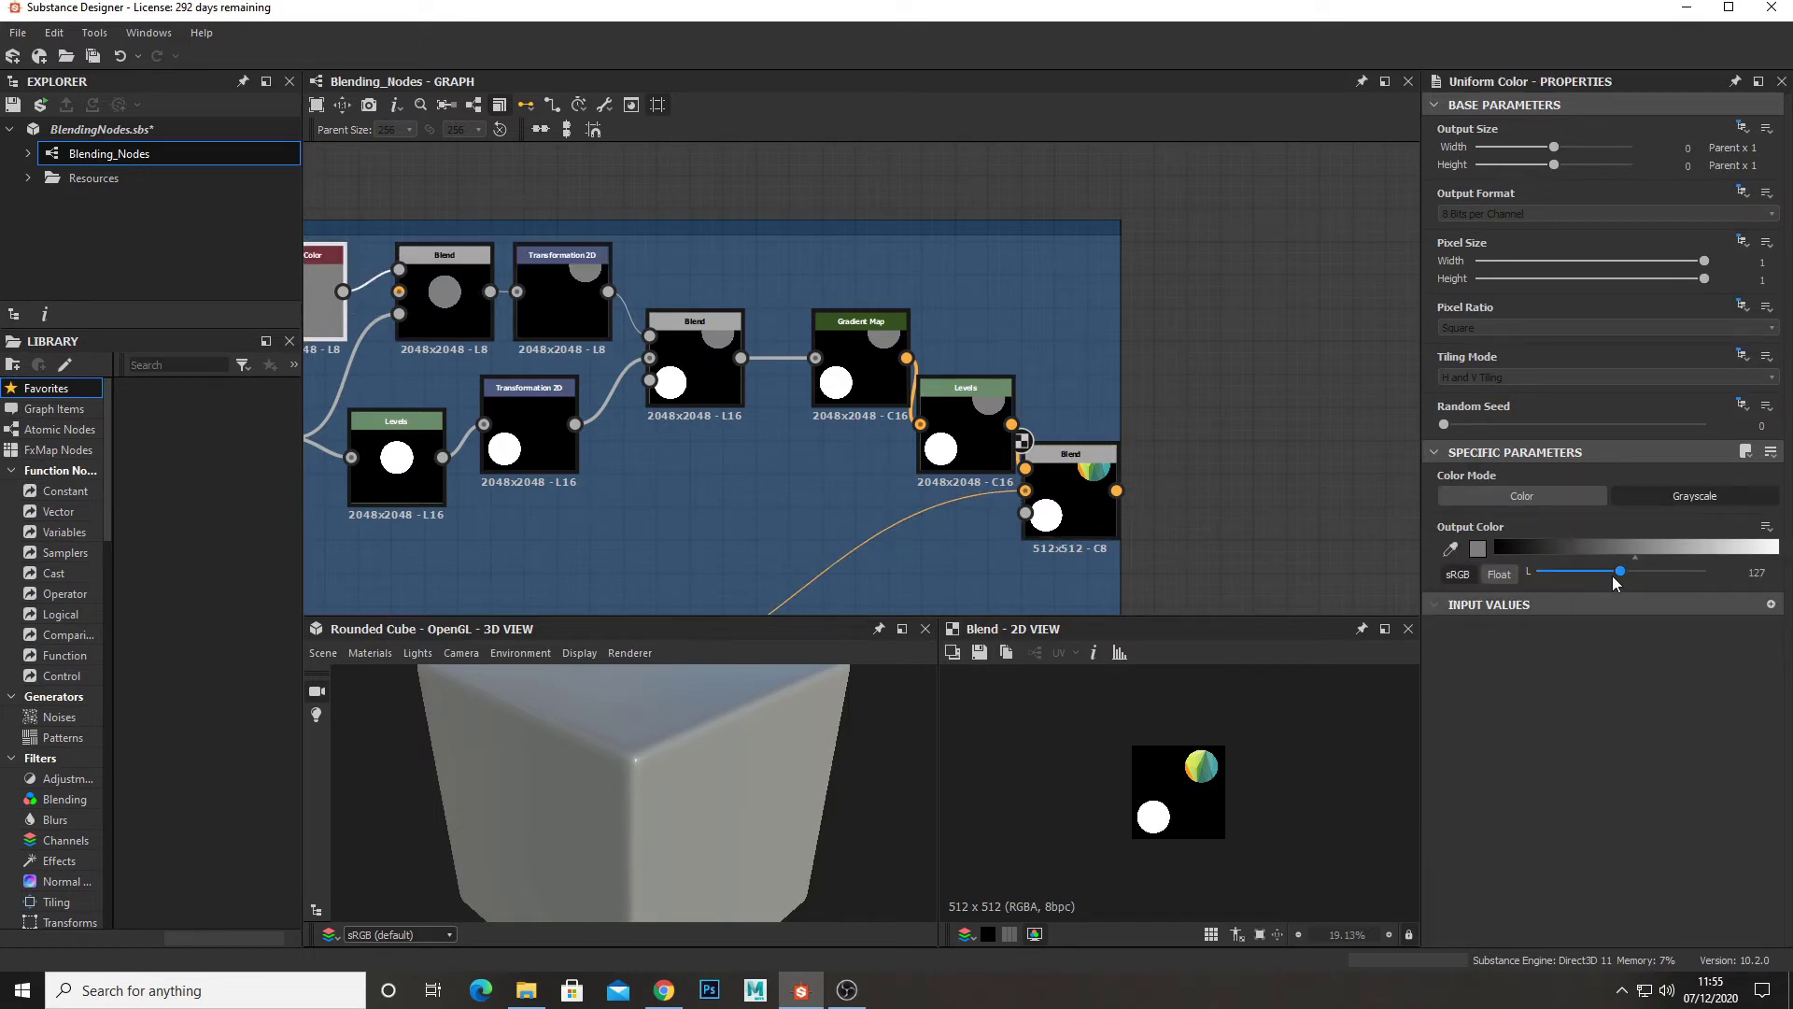
{"action": "left_click_drag", "start_coordinate": [1612, 576], "coordinate": [1477, 587]}
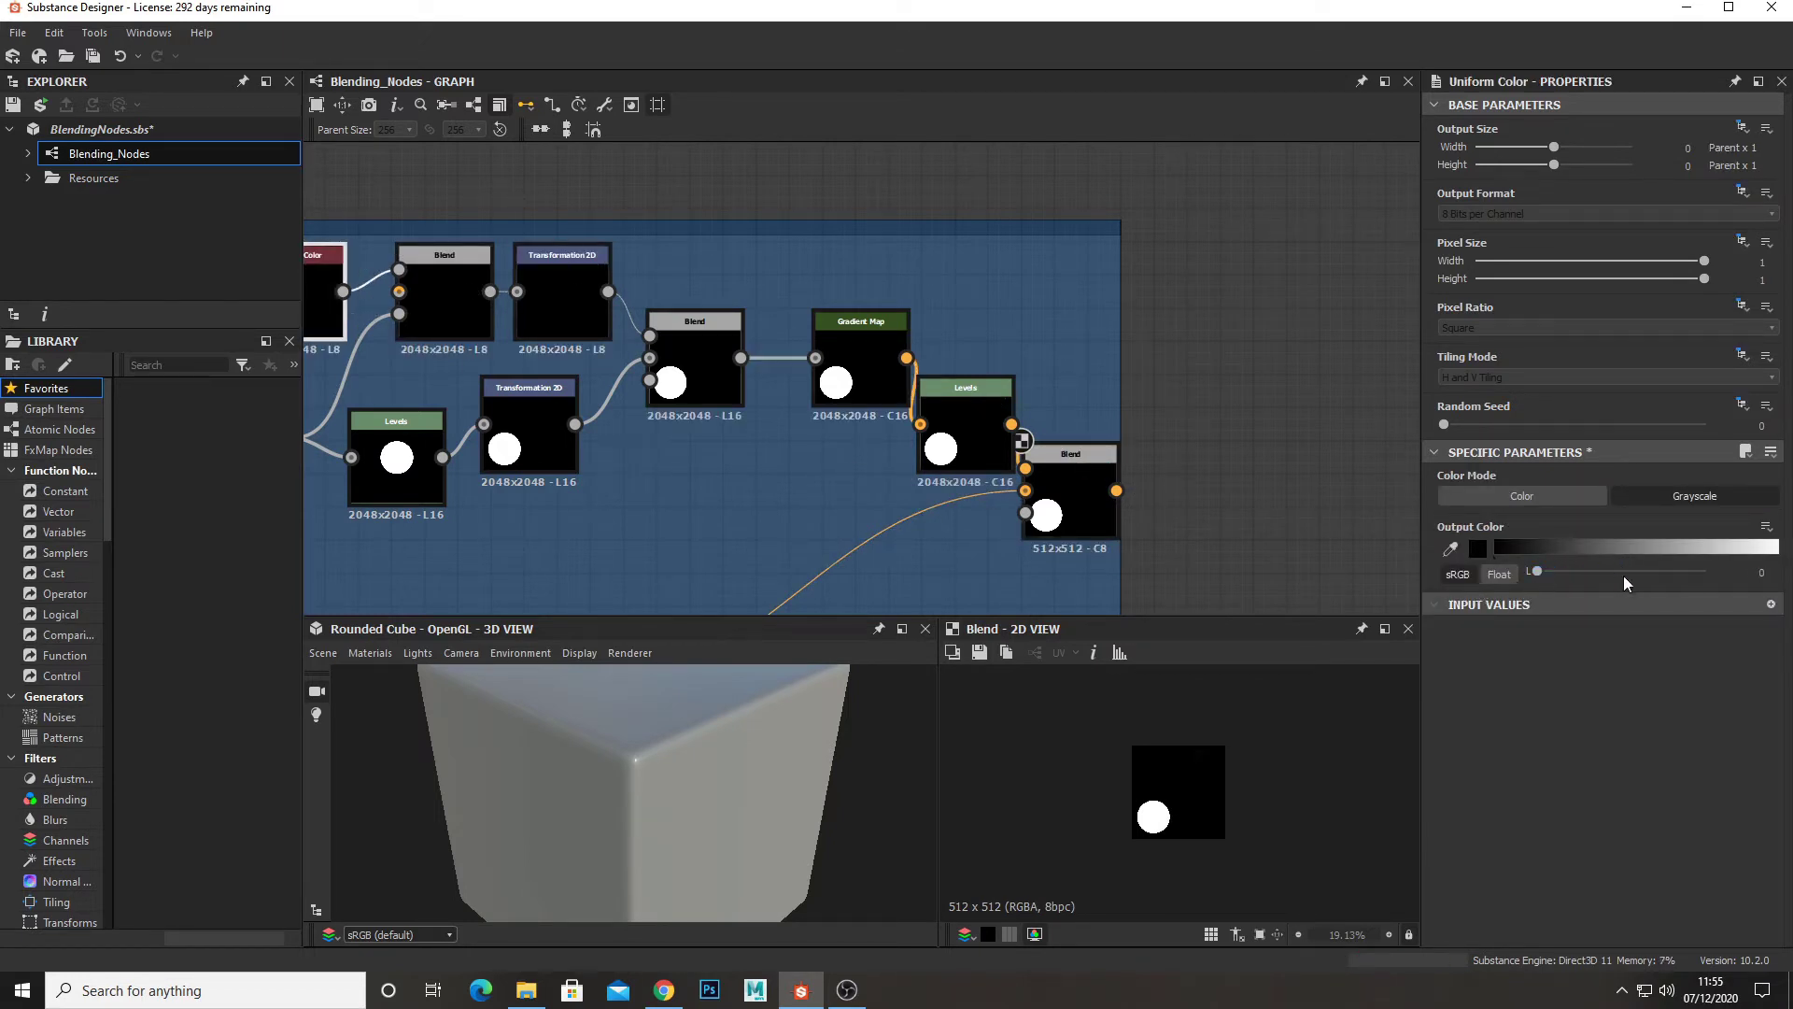
{"action": "mouse_move", "coordinate": [1623, 576]}
{"action": "left_mouse_down"}
{"action": "mouse_move", "coordinate": [1724, 574]}
{"action": "mouse_move", "coordinate": [1612, 583]}
{"action": "left_mouse_up"}
- Locate the Max Lighten & Min Darken frame and examine its first Blend node's text image in the 2D view
{"action": "scroll", "coordinate": [1085, 353], "scroll_direction": "down", "scroll_amount": 8}
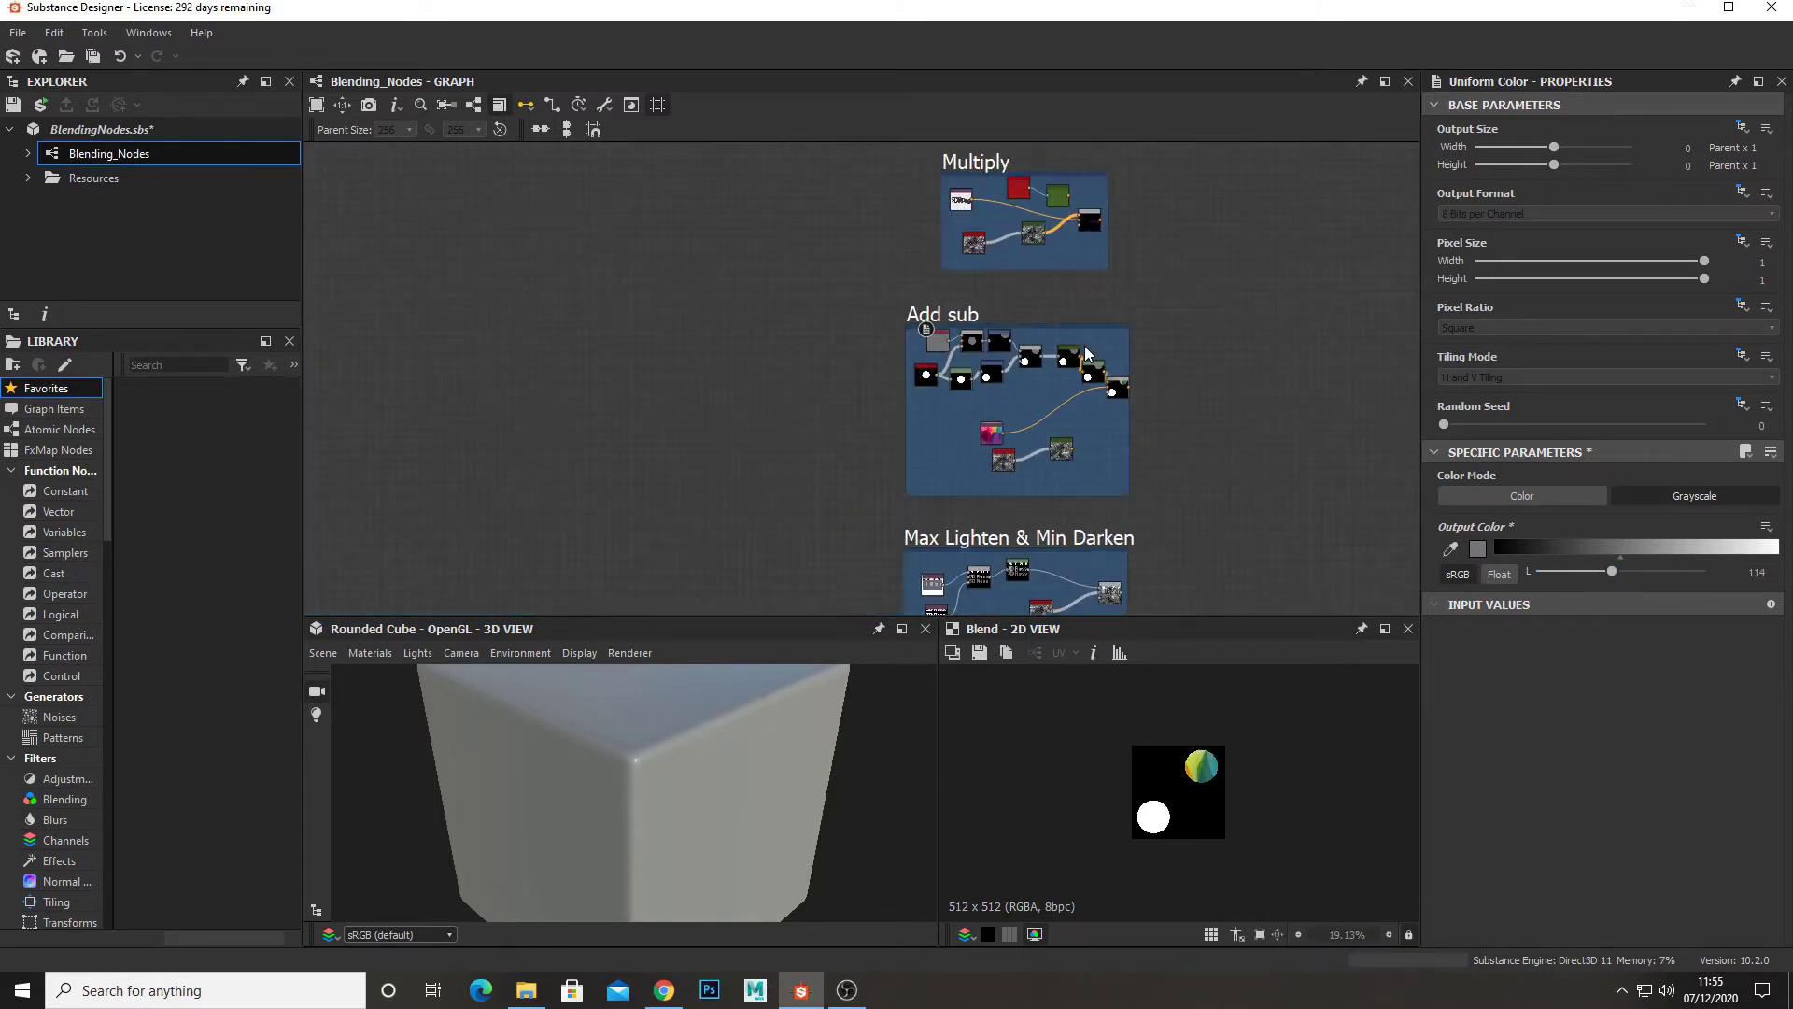
{"action": "middle_click_drag", "start_coordinate": [1046, 503], "coordinate": [1045, 409]}
{"action": "scroll", "coordinate": [1089, 507], "scroll_direction": "up", "scroll_amount": 7}
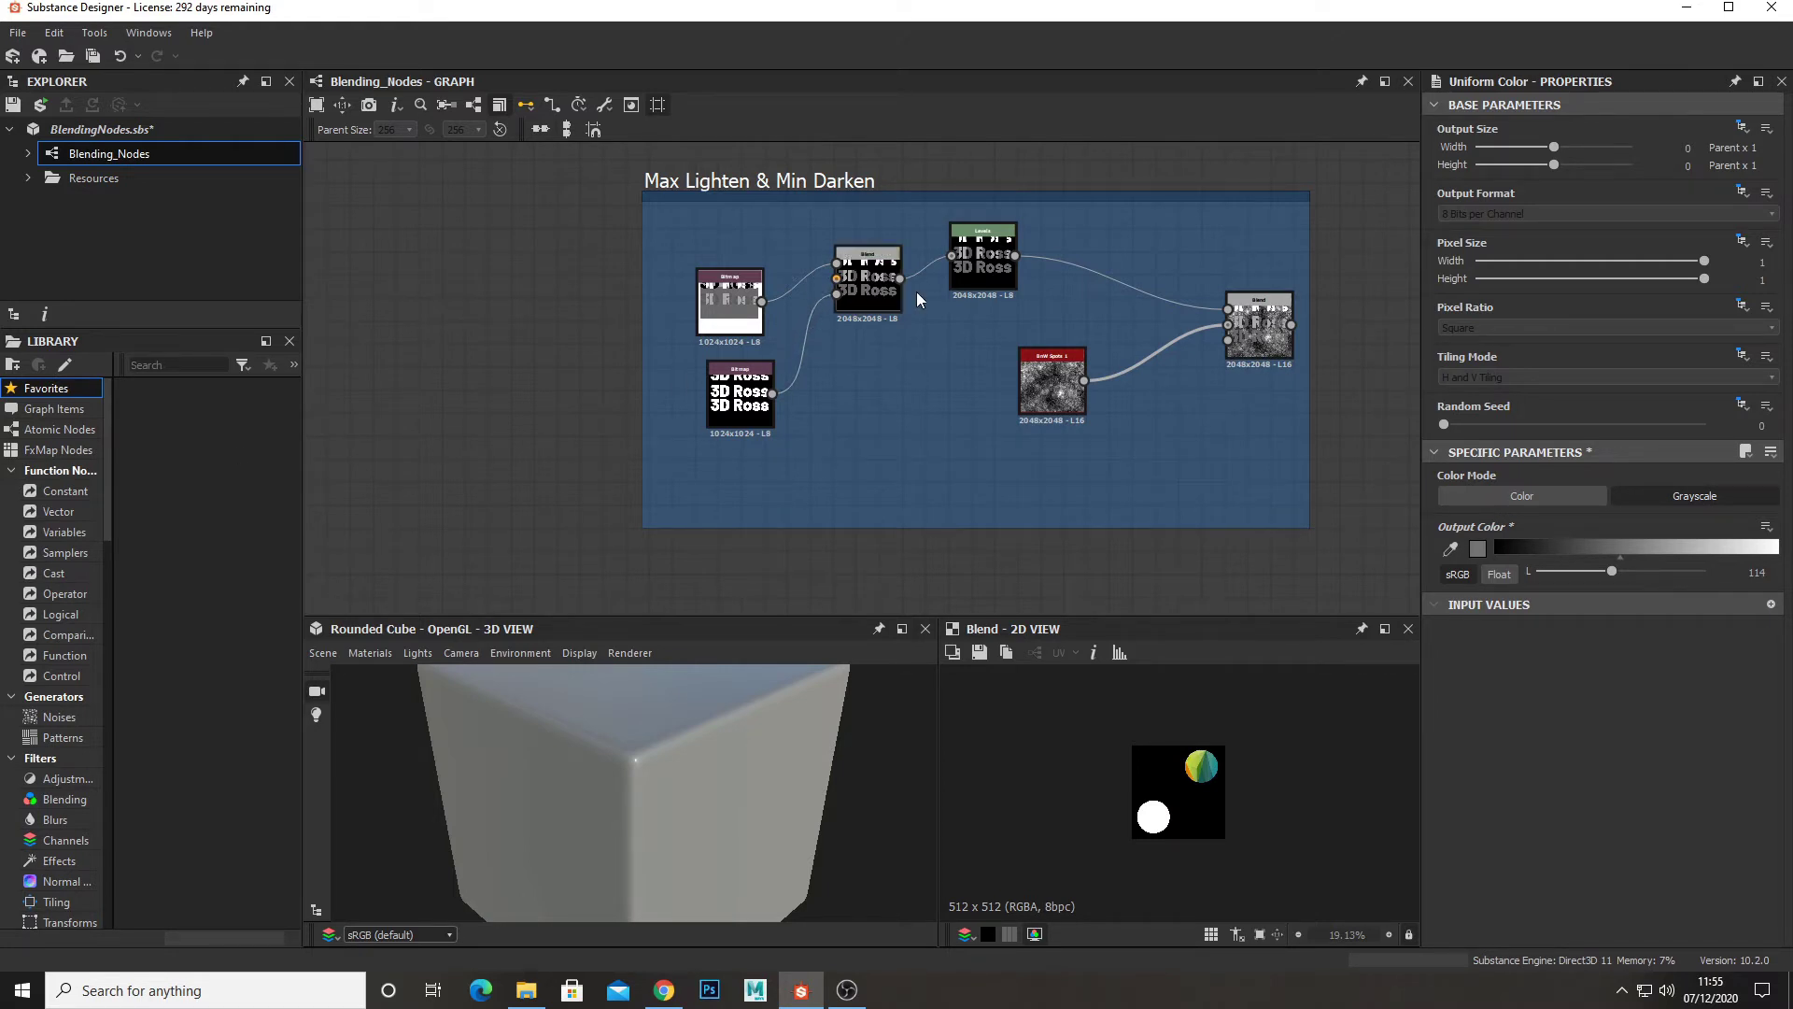
{"action": "scroll", "coordinate": [920, 289], "scroll_direction": "up", "scroll_amount": 2}
{"action": "scroll", "coordinate": [950, 408], "scroll_direction": "up", "scroll_amount": 2}
{"action": "left_click", "coordinate": [902, 220]}
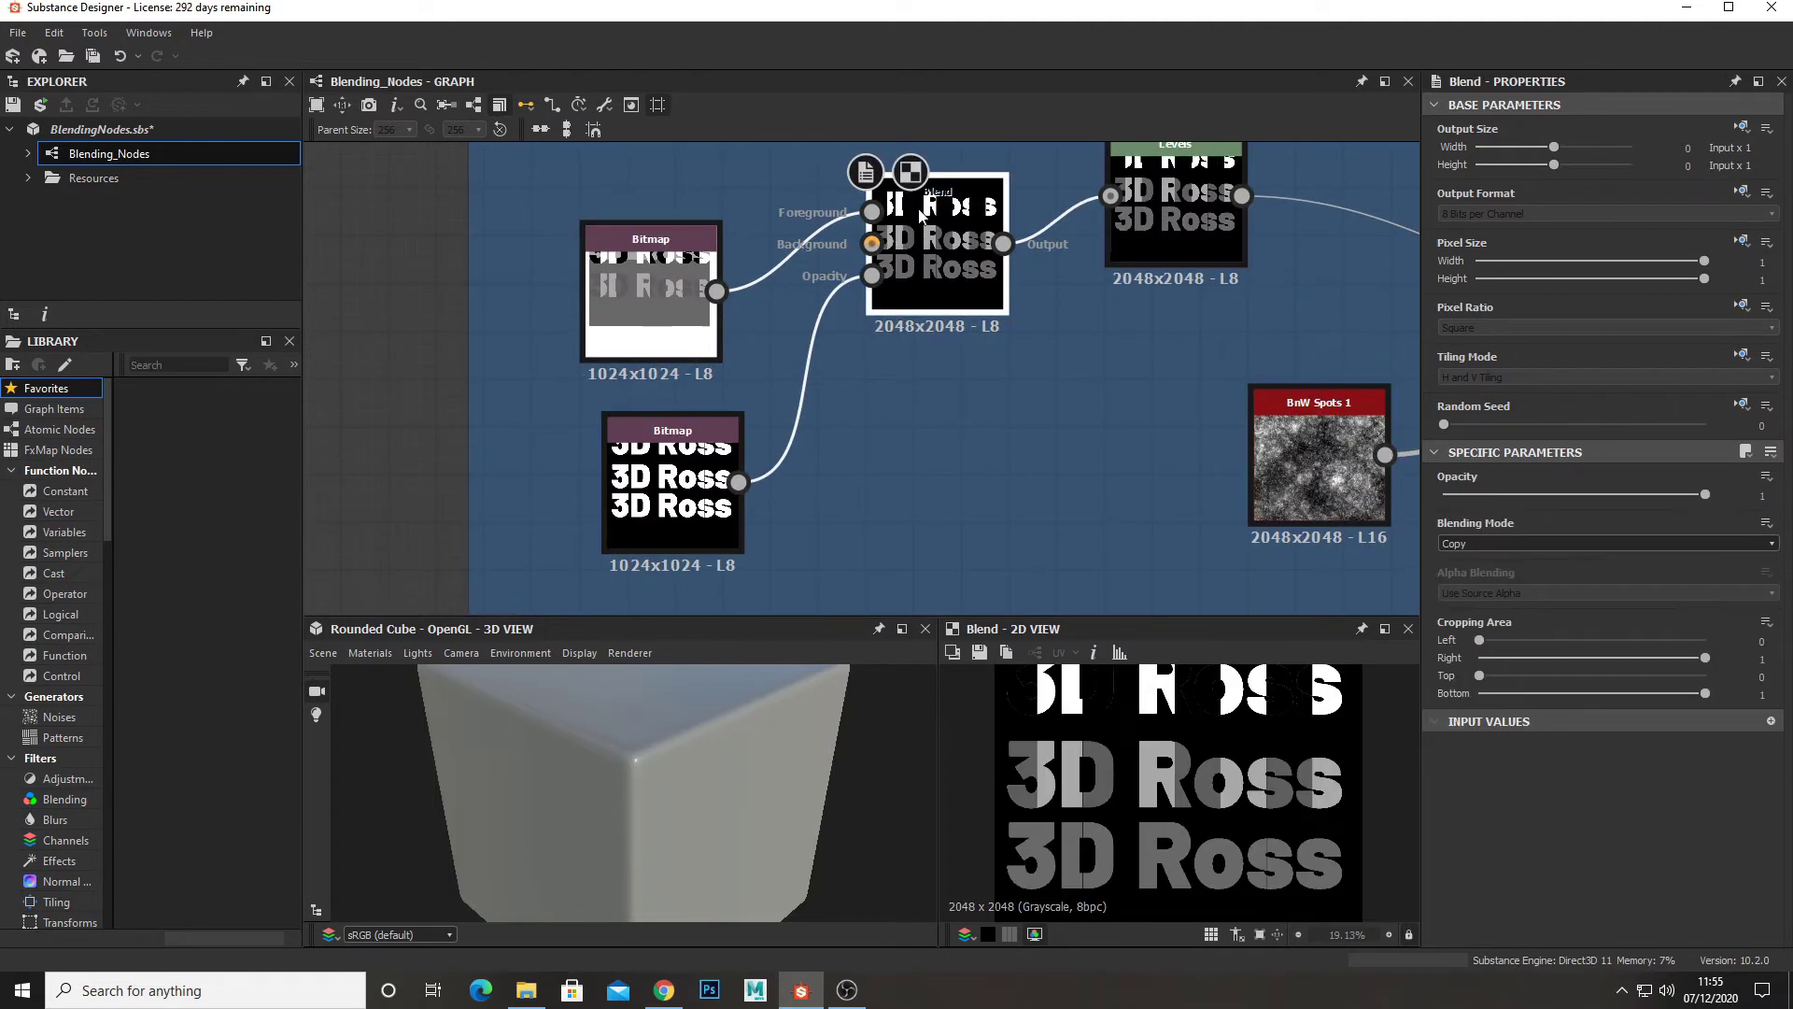
{"action": "scroll", "coordinate": [1157, 811], "scroll_direction": "down", "scroll_amount": 5}
{"action": "scroll", "coordinate": [1159, 794], "scroll_direction": "up", "scroll_amount": 5}
{"action": "scroll", "coordinate": [1160, 784], "scroll_direction": "down", "scroll_amount": 5}
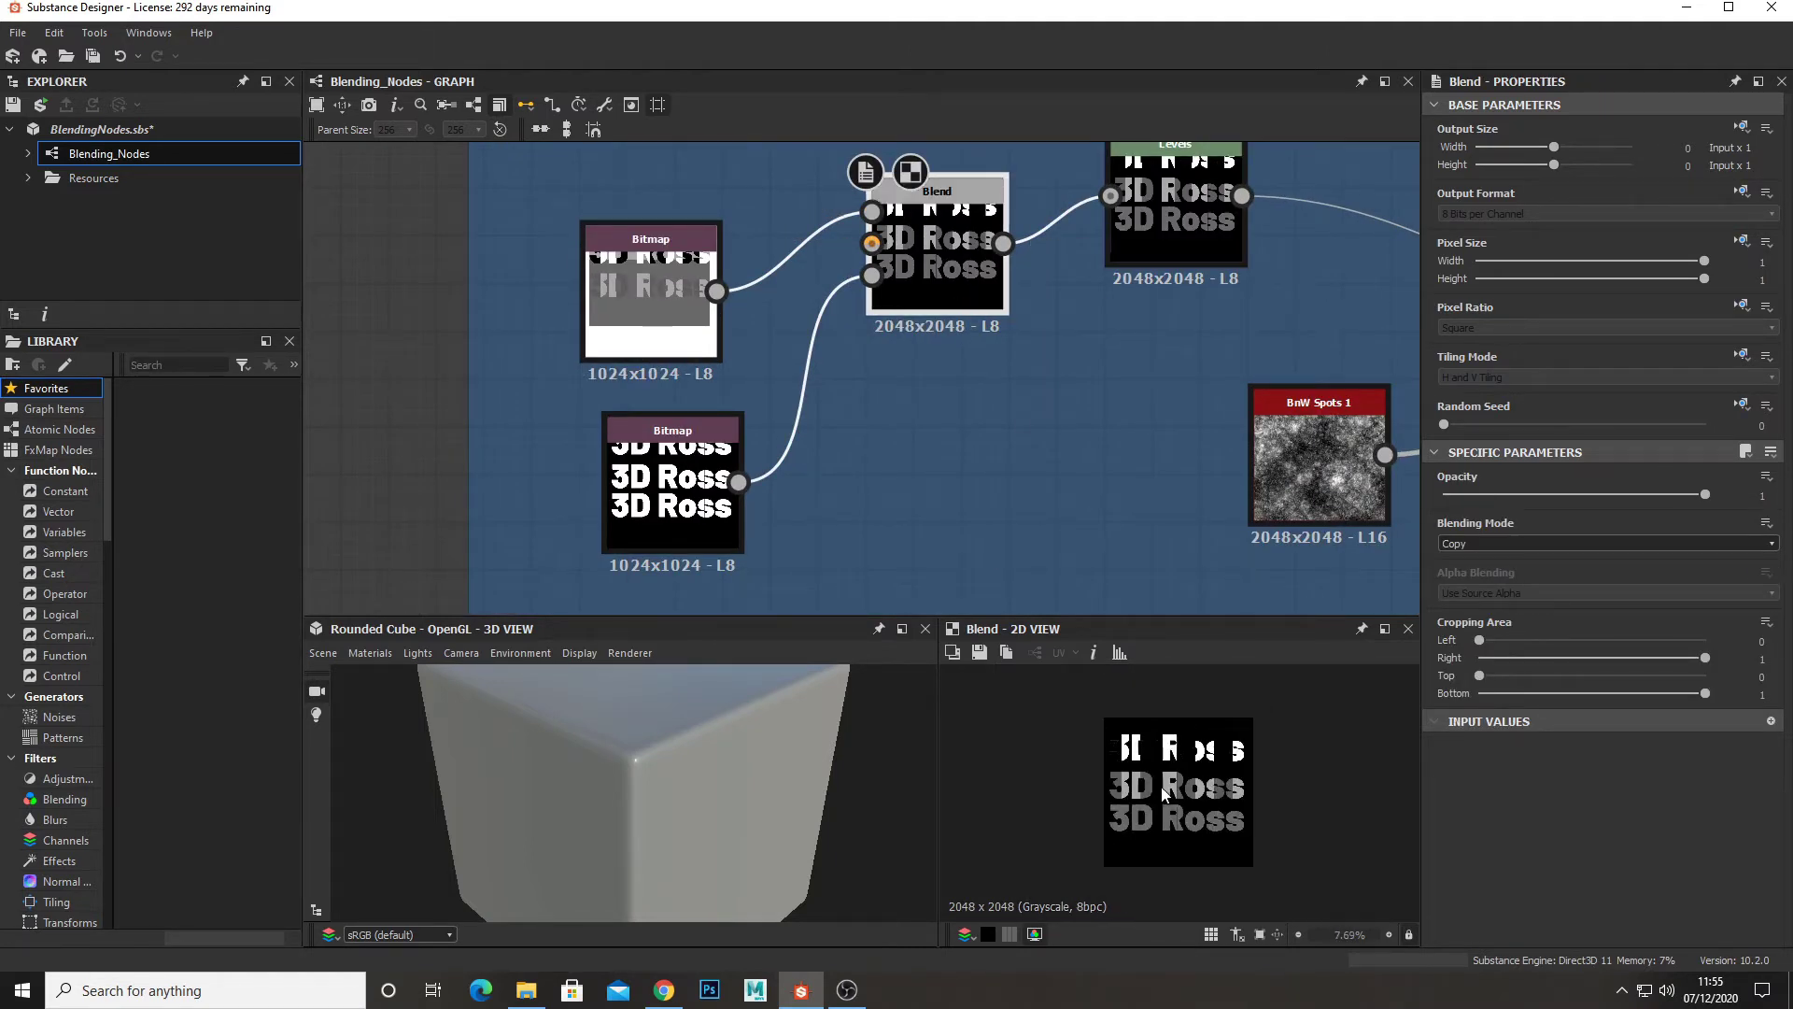
- Display the Max Lighten & Min Darken frame's Levels node in the 2D view and examine its text shades
{"action": "middle_click_drag", "start_coordinate": [1129, 425], "coordinate": [942, 584]}
{"action": "left_click", "coordinate": [1027, 361]}
{"action": "left_click", "coordinate": [1027, 361]}
{"action": "scroll", "coordinate": [1157, 775], "scroll_direction": "up", "scroll_amount": 3}
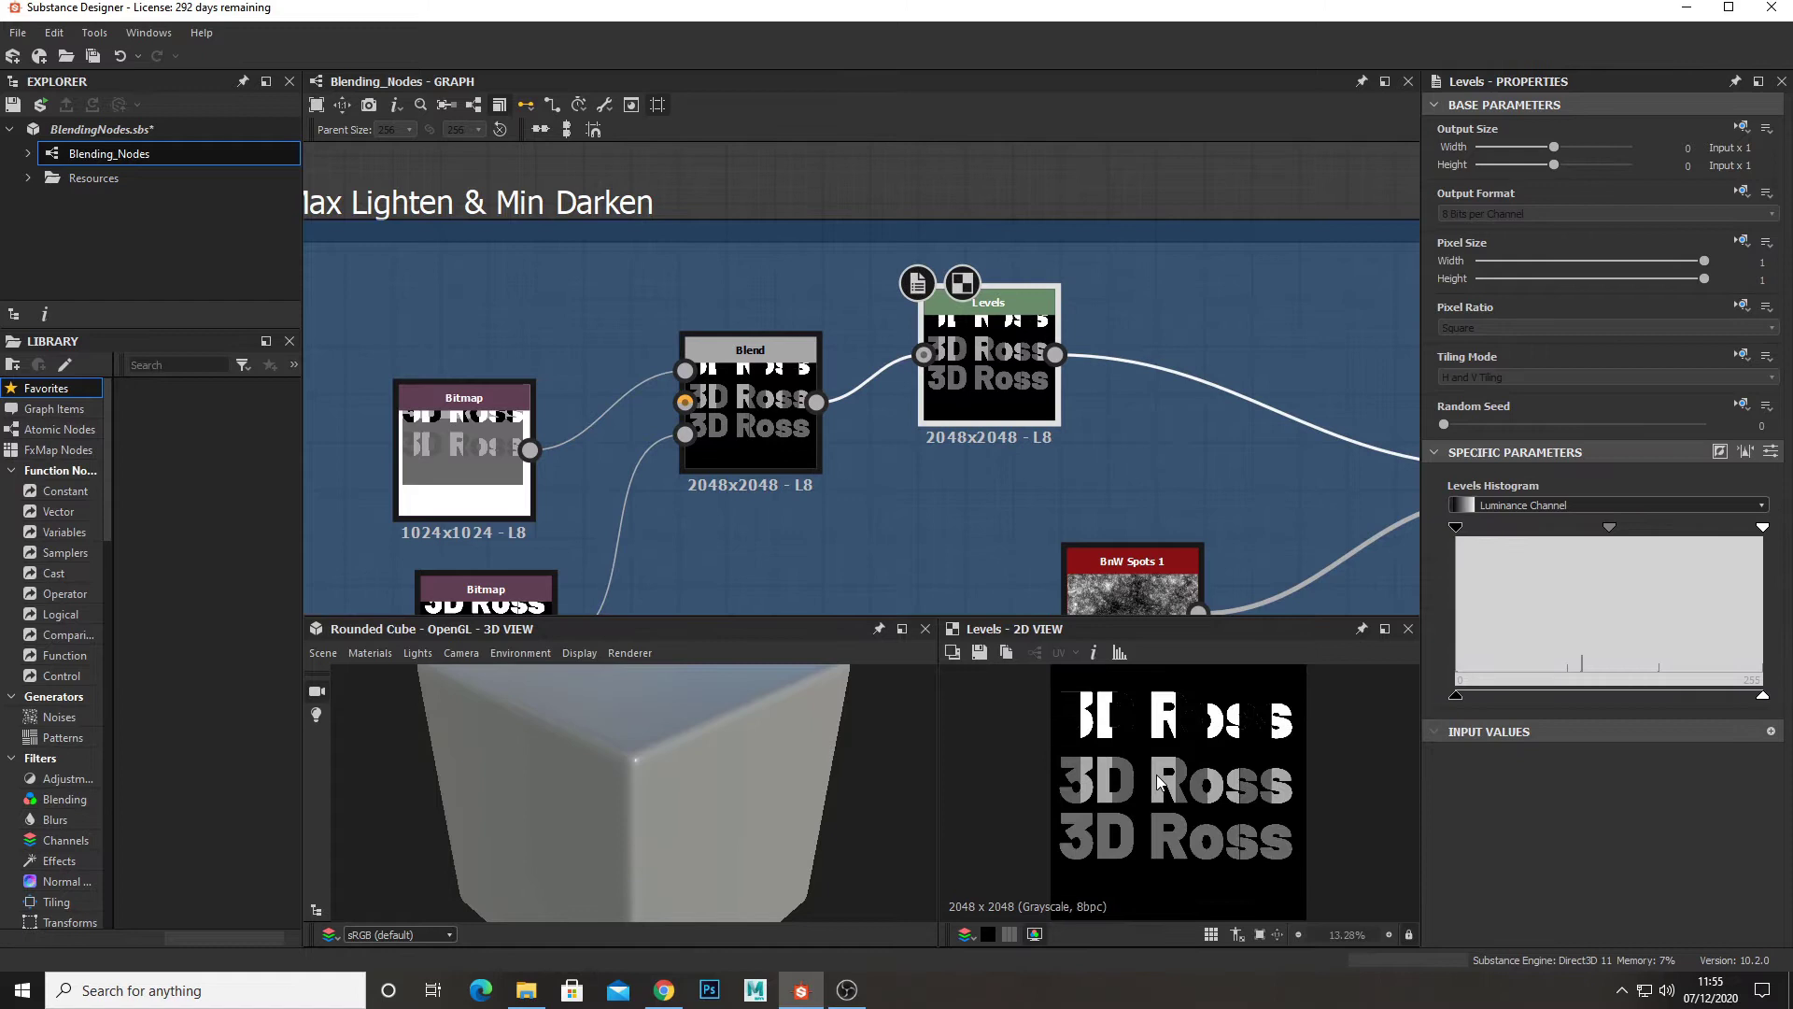
- Examine each of the three 3D Ross text rows in the Levels node's 2D view, from the white row down to the darkest grey
{"action": "scroll", "coordinate": [1112, 721], "scroll_direction": "up", "scroll_amount": 6}
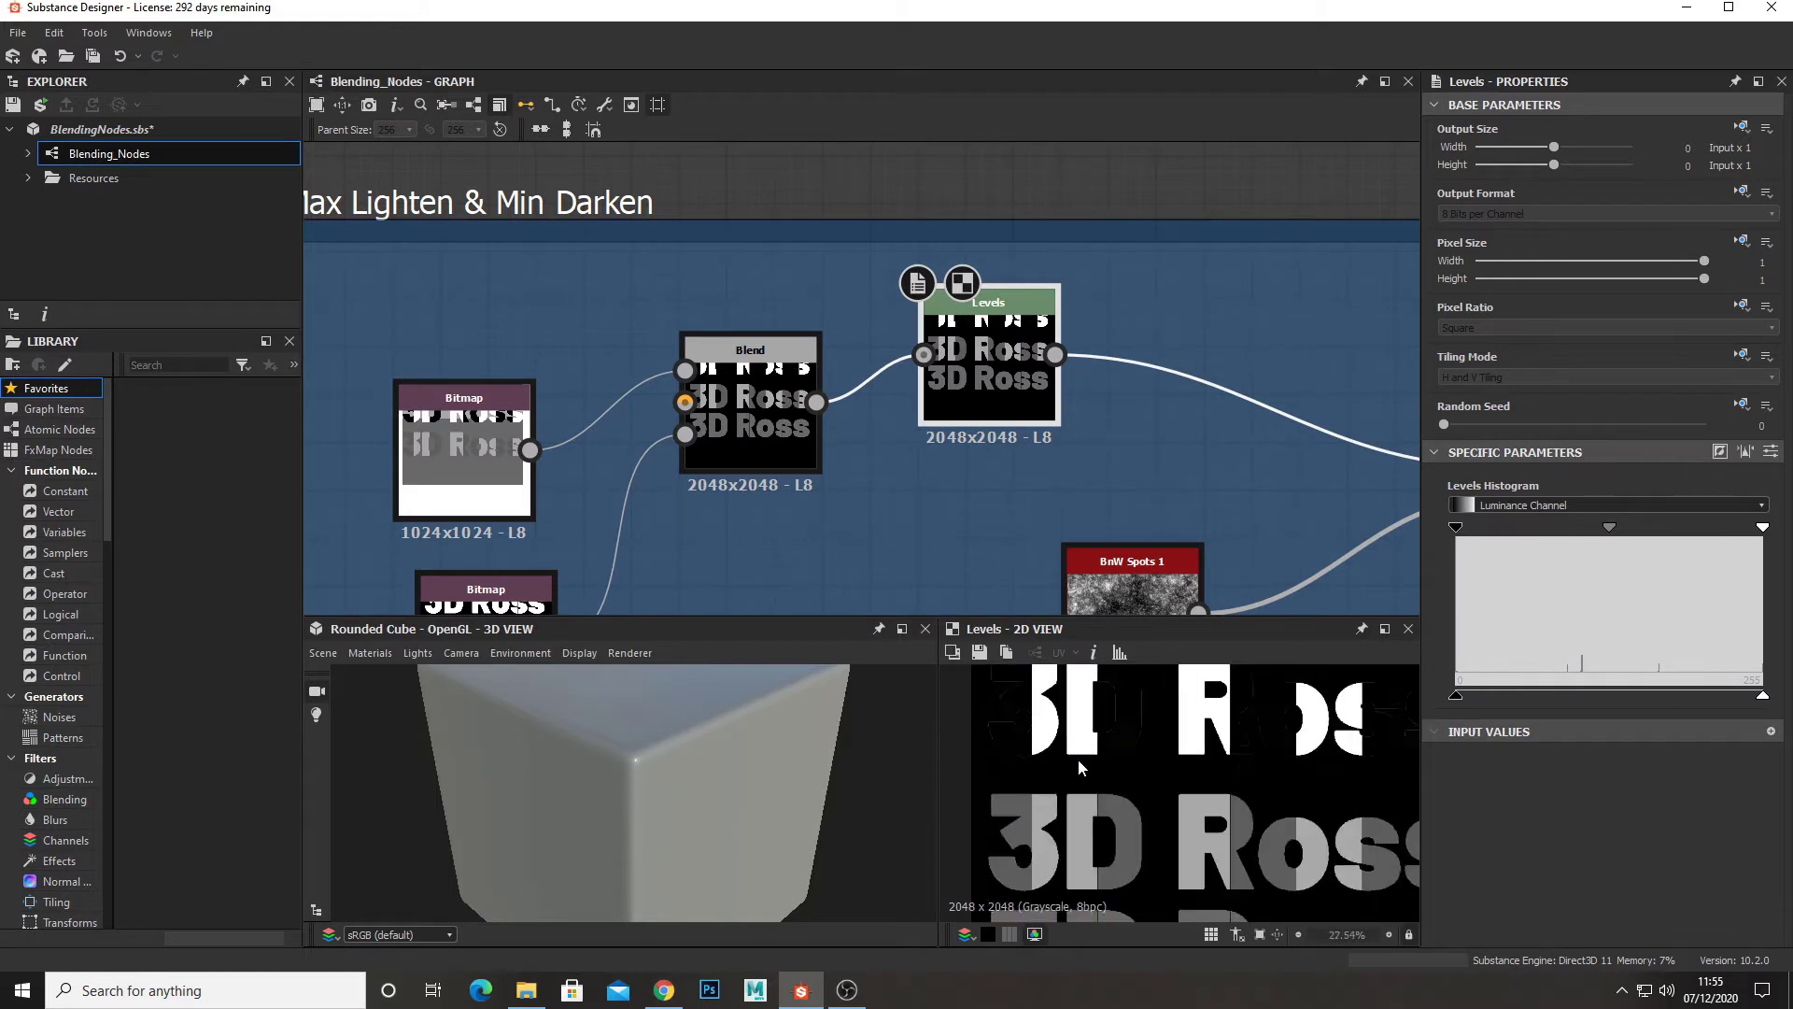
{"action": "scroll", "coordinate": [1022, 729], "scroll_direction": "down", "scroll_amount": 3}
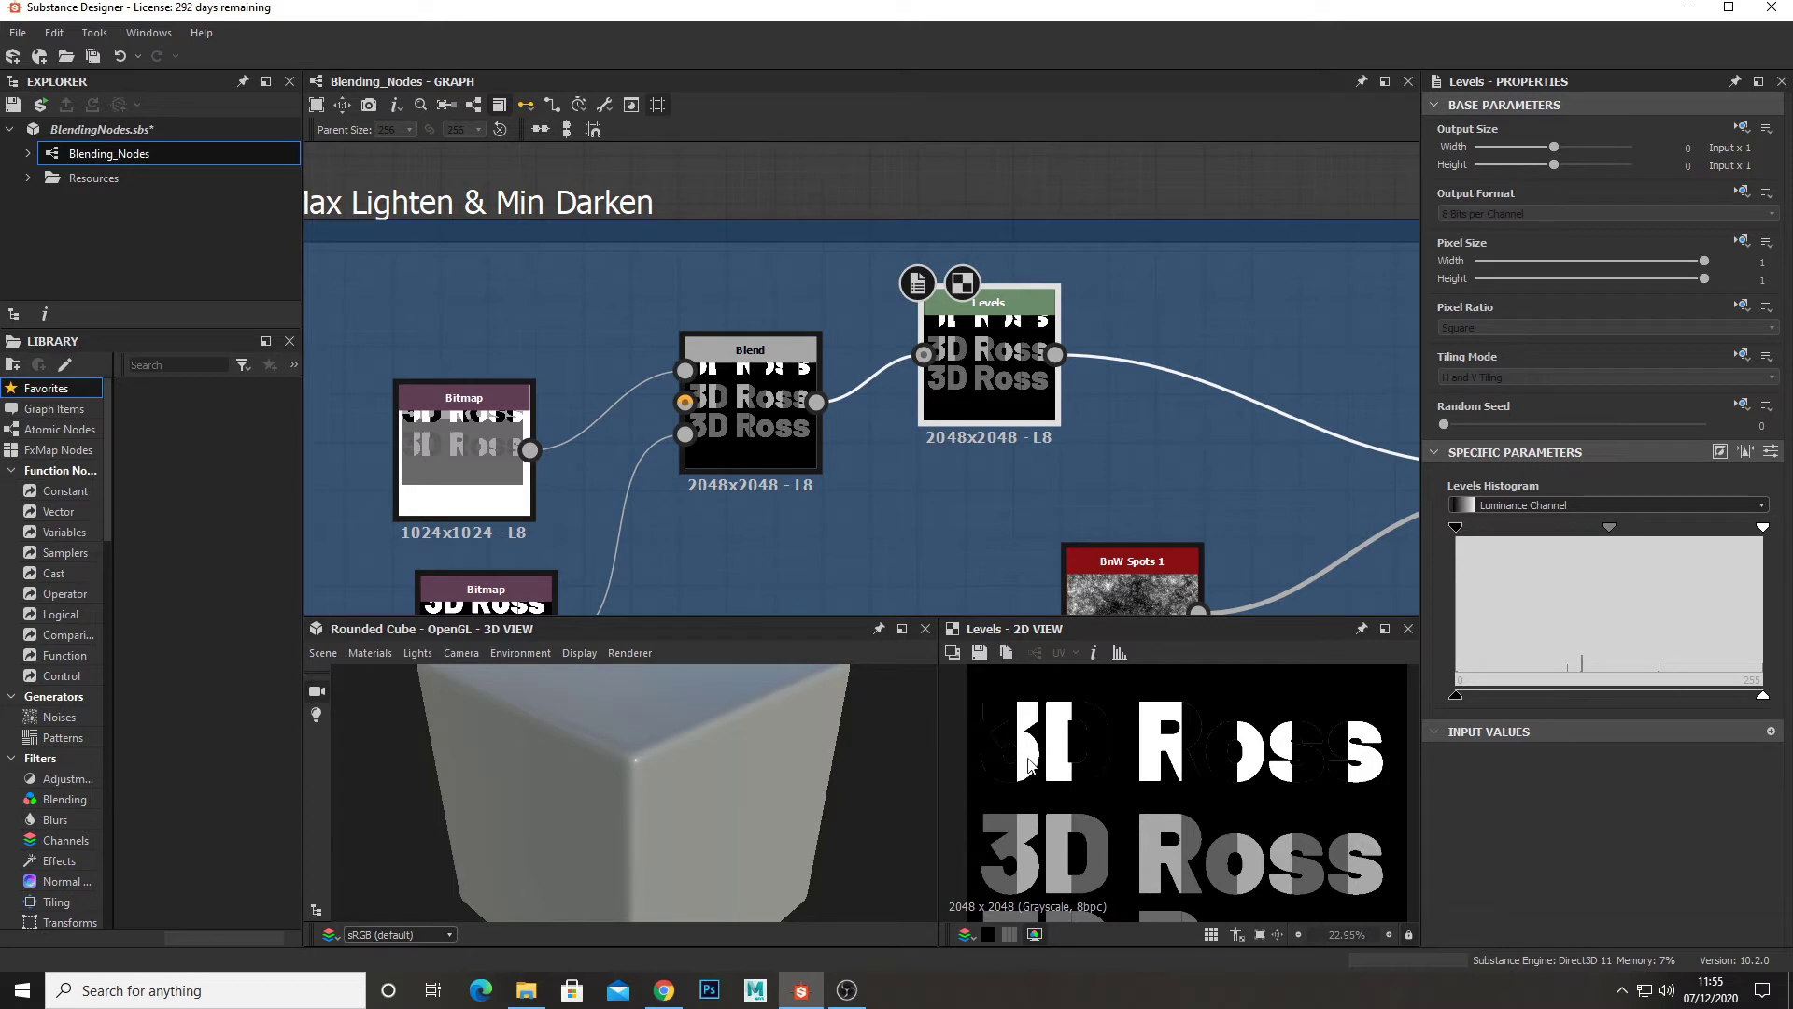
{"action": "middle_click_drag", "start_coordinate": [1142, 834], "coordinate": [1181, 805]}
{"action": "scroll", "coordinate": [1174, 782], "scroll_direction": "down", "scroll_amount": 1}
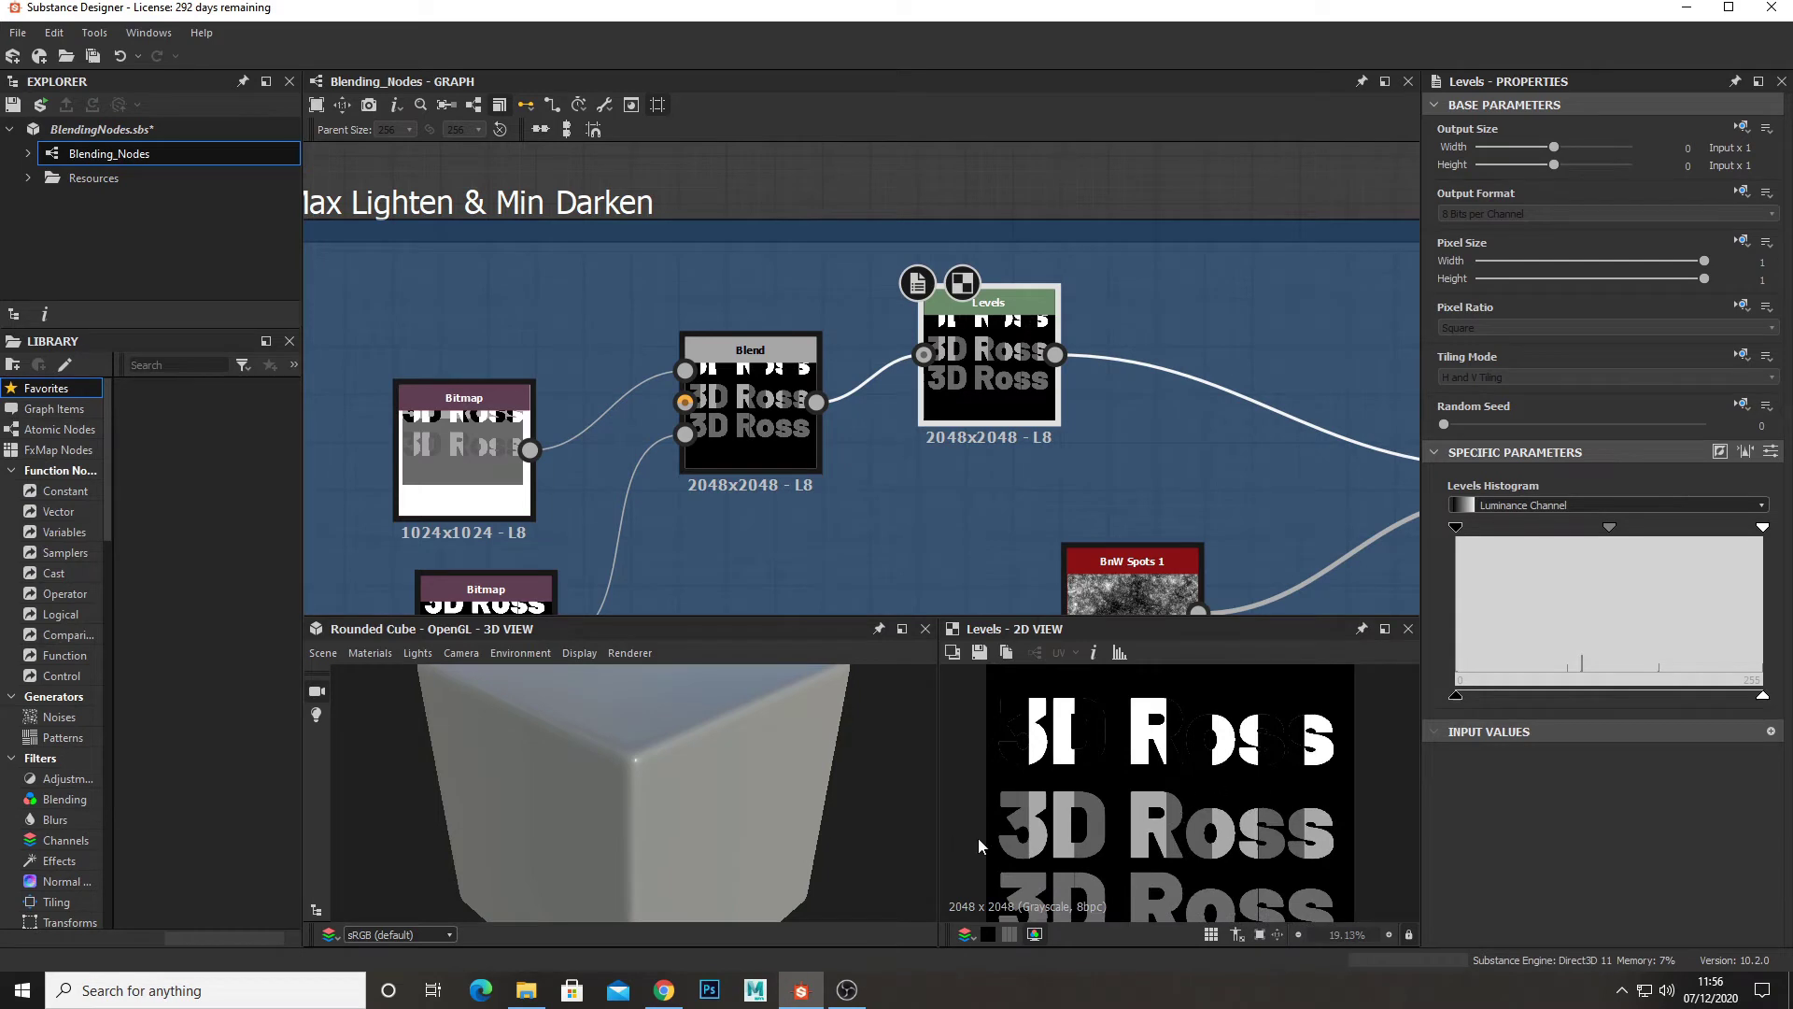
{"action": "middle_click_drag", "start_coordinate": [1138, 842], "coordinate": [1334, 777]}
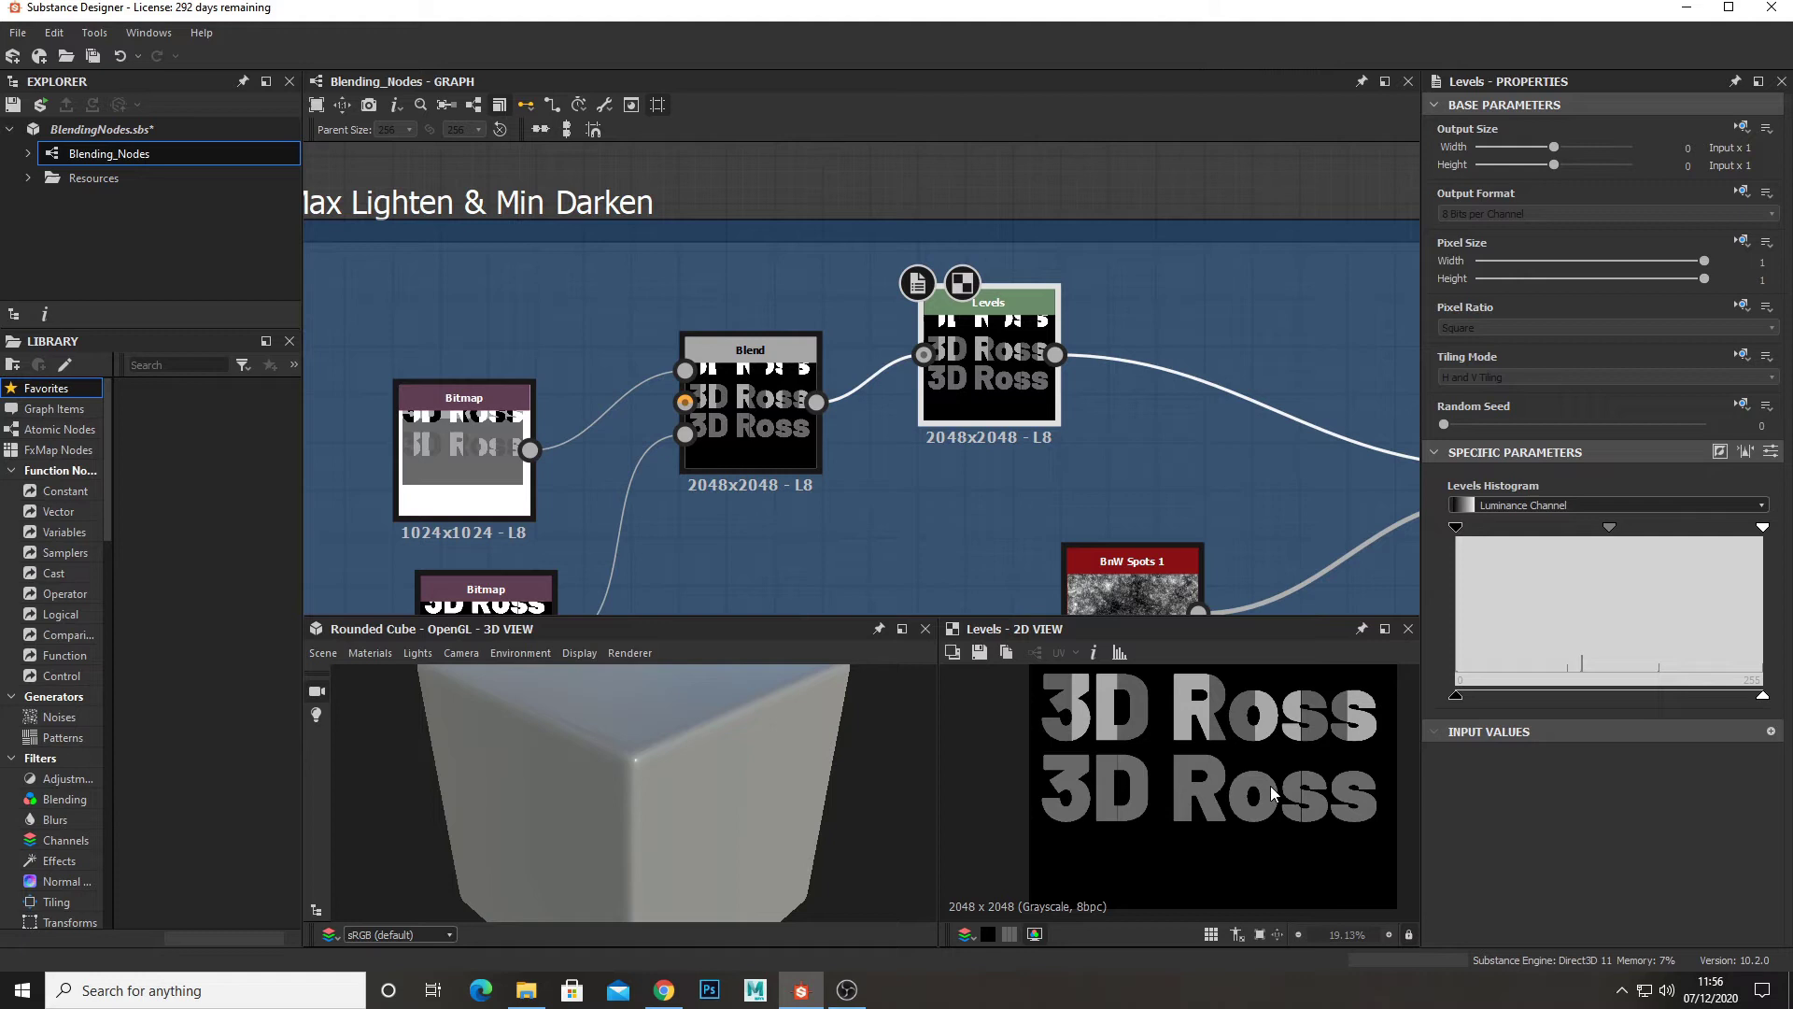
- Display the Max (Lighten) Blend node in the 2D view and examine how each text row combines with the BnW Spots 1 texture
{"action": "middle_click_drag", "start_coordinate": [1219, 484], "coordinate": [798, 429]}
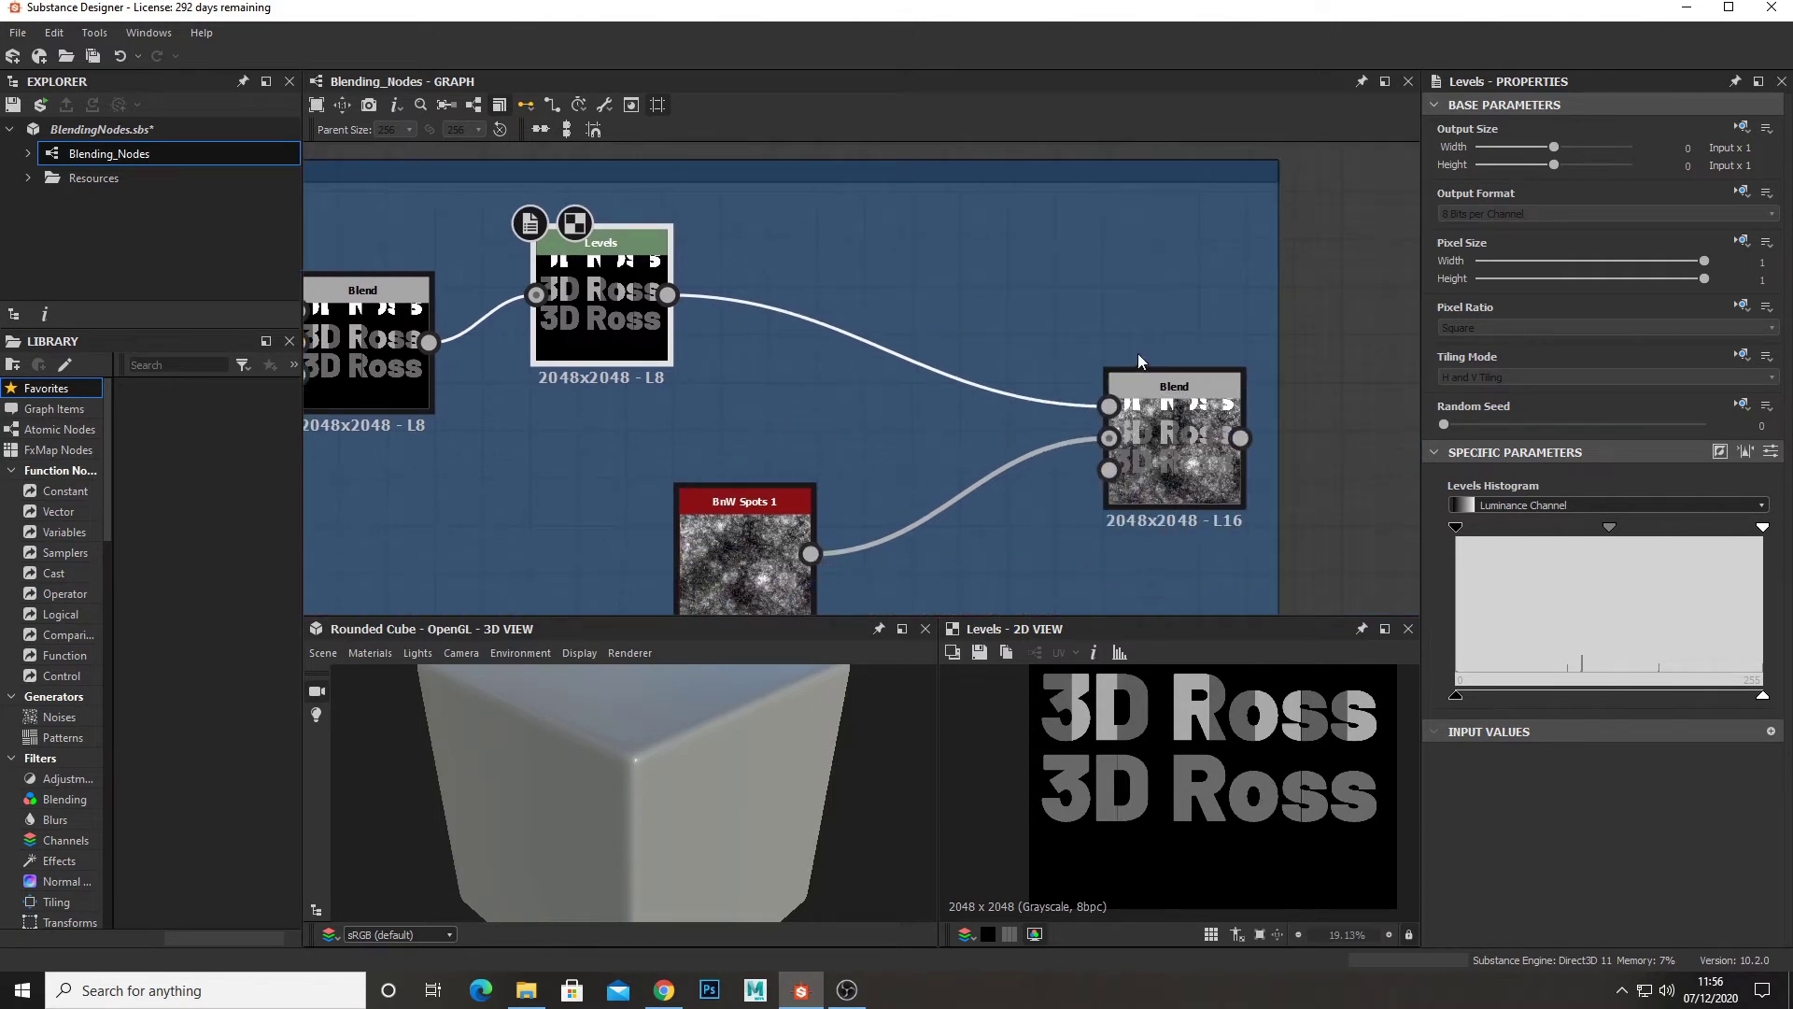
{"action": "left_click", "coordinate": [1156, 432]}
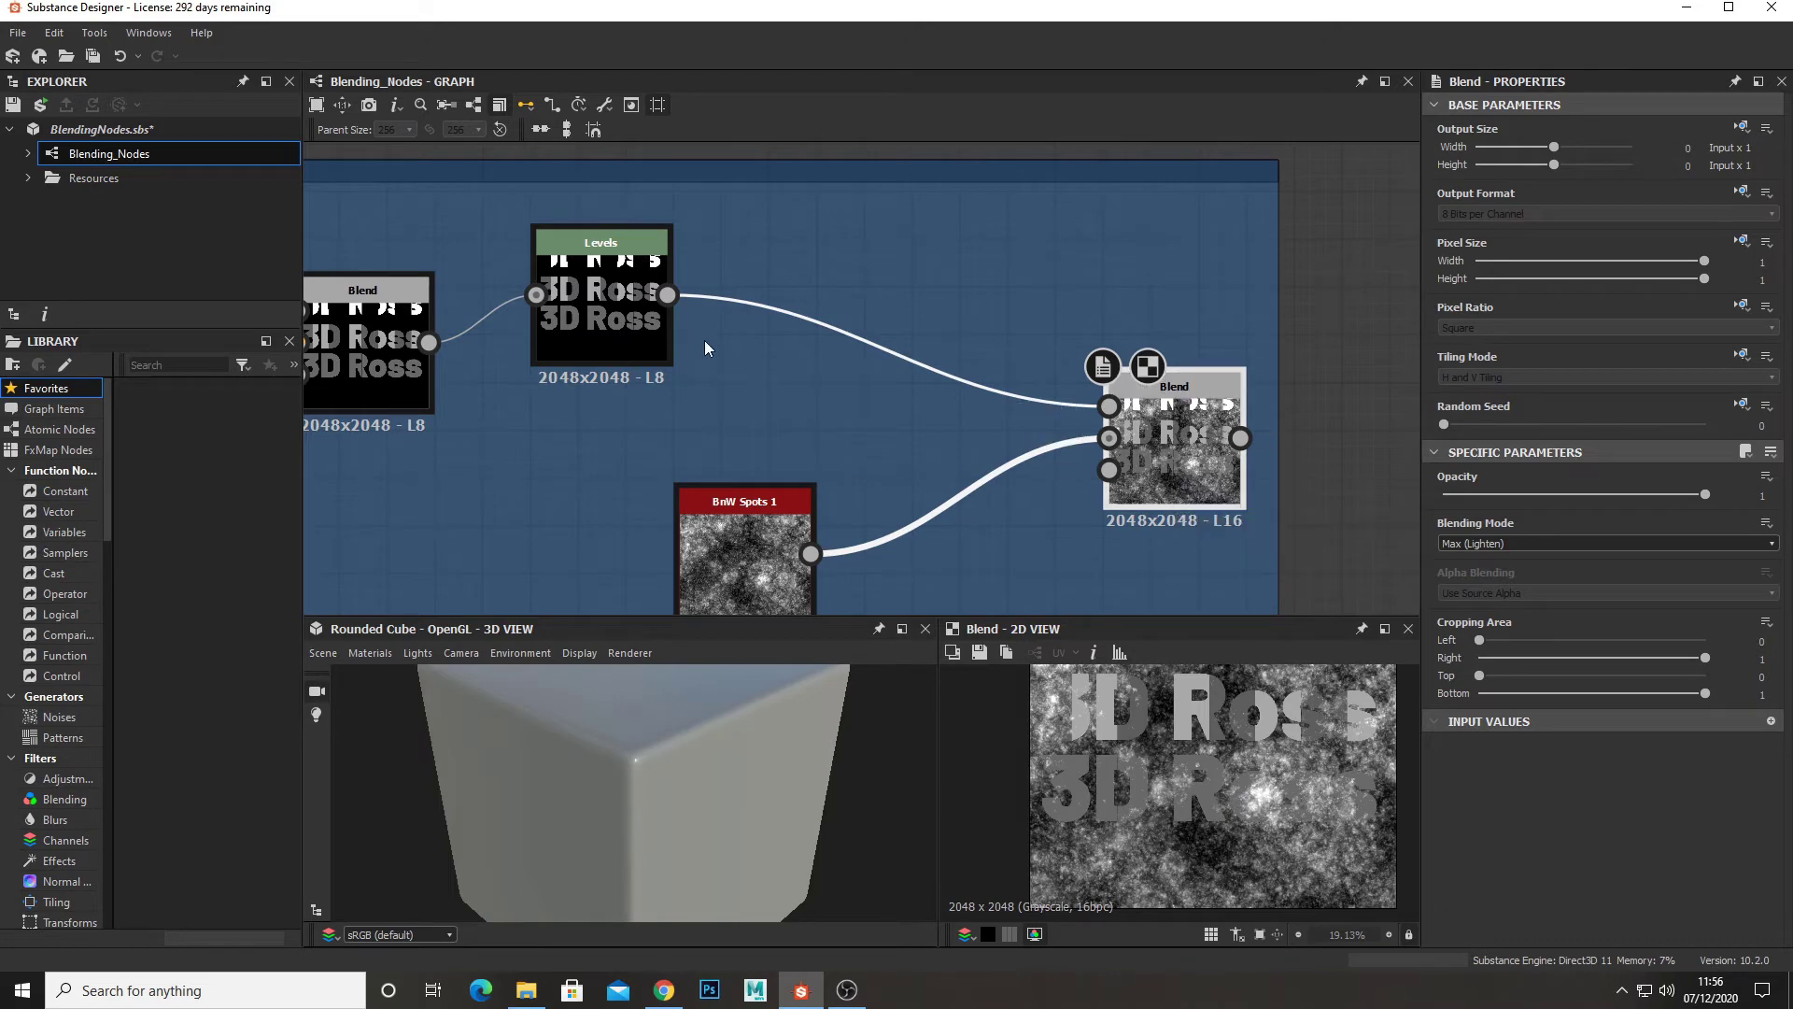
{"action": "scroll", "coordinate": [1205, 738], "scroll_direction": "down", "scroll_amount": 2}
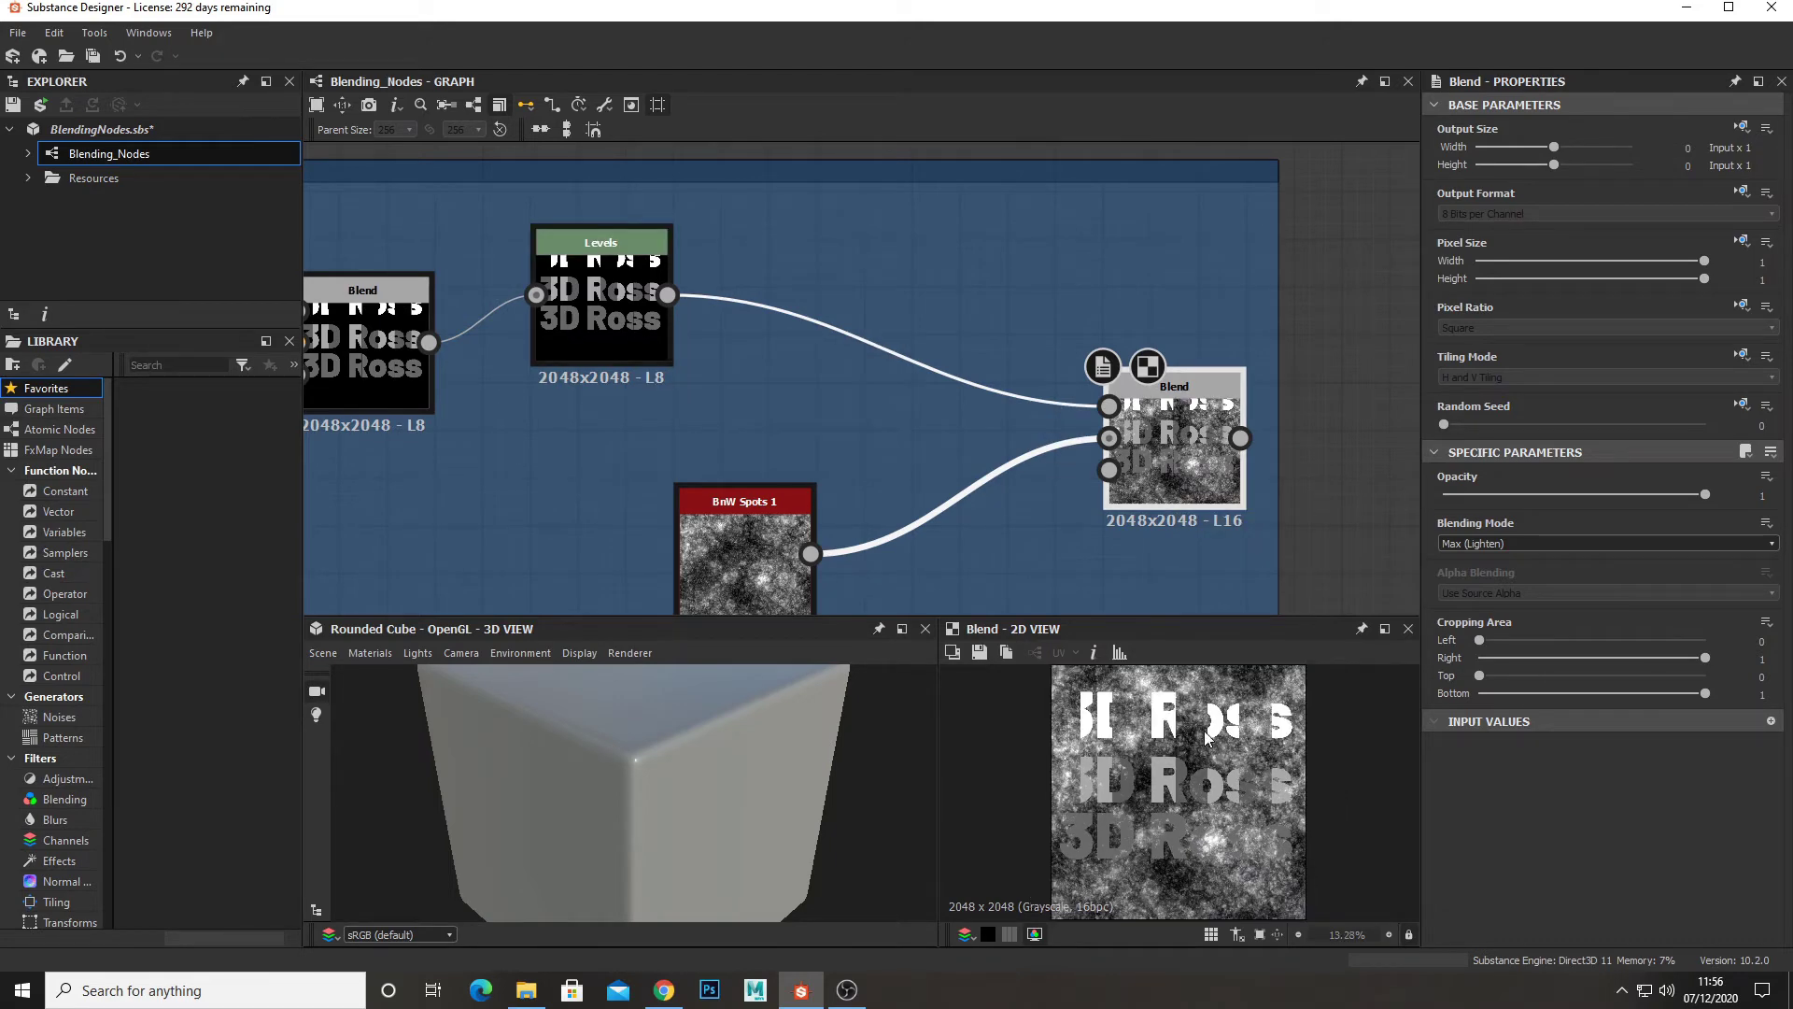
{"action": "scroll", "coordinate": [1186, 871], "scroll_direction": "up", "scroll_amount": 7}
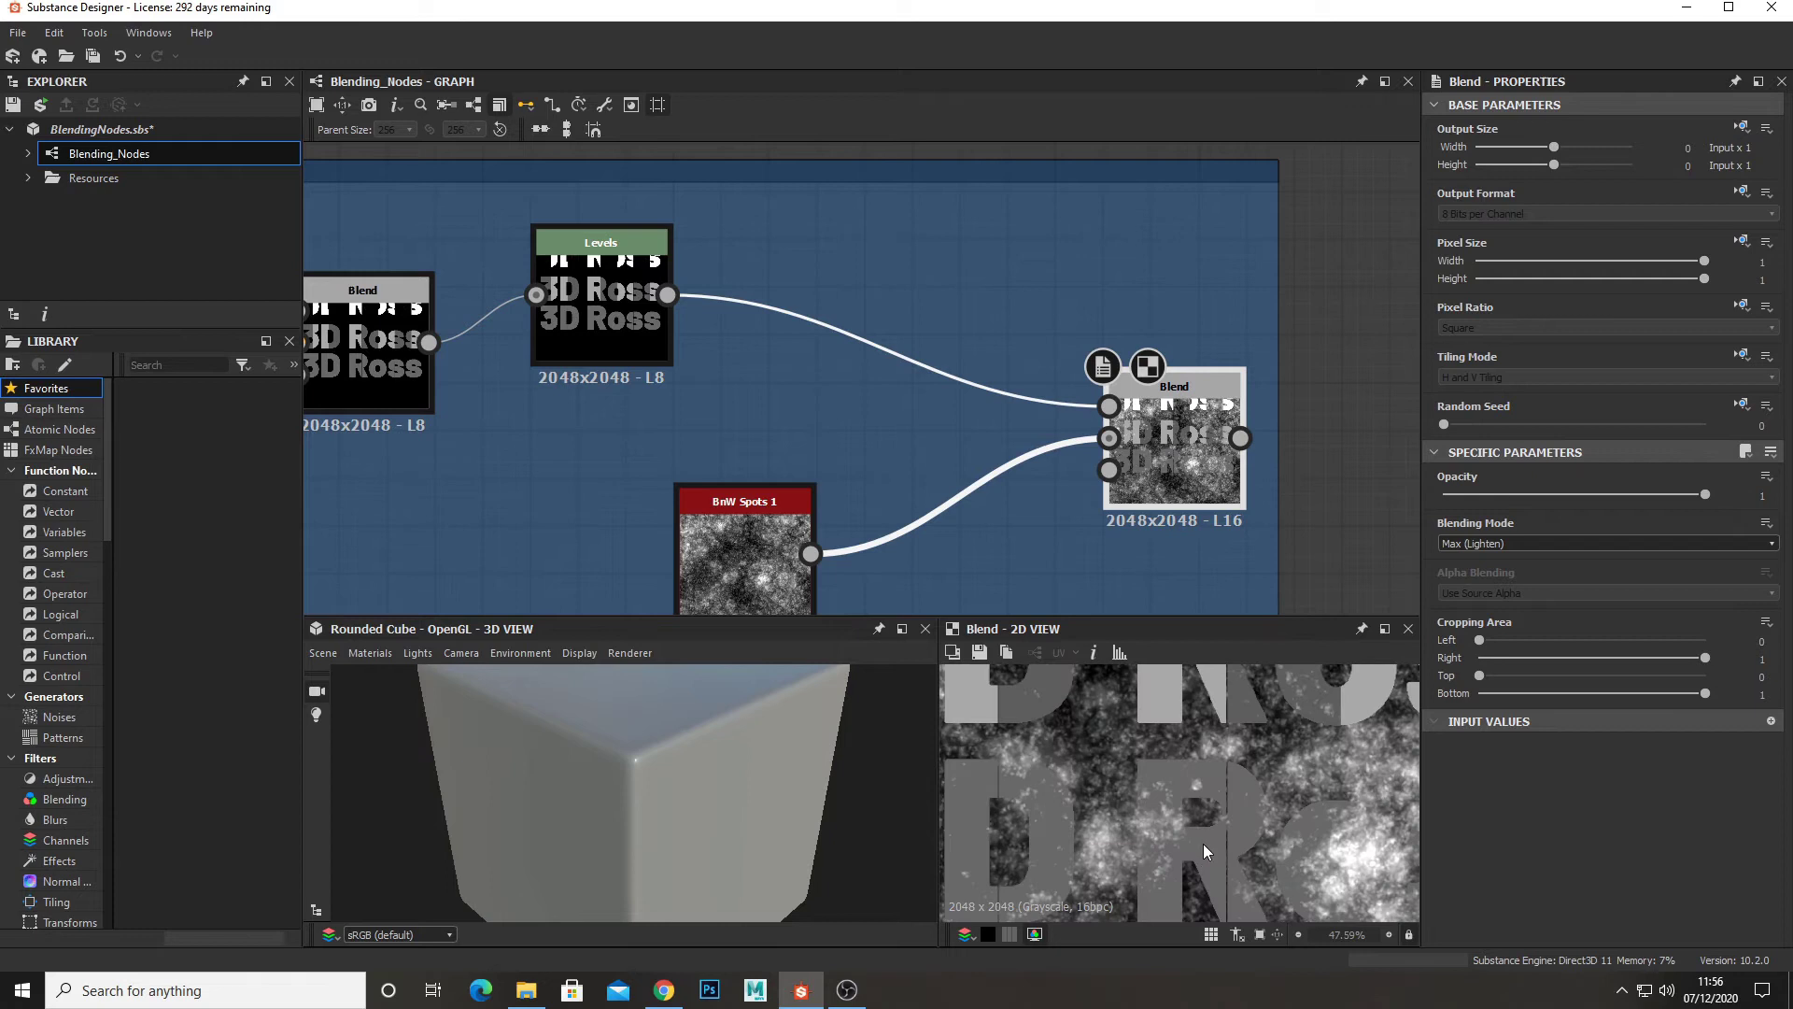
{"action": "middle_click_drag", "start_coordinate": [1203, 843], "coordinate": [1181, 788]}
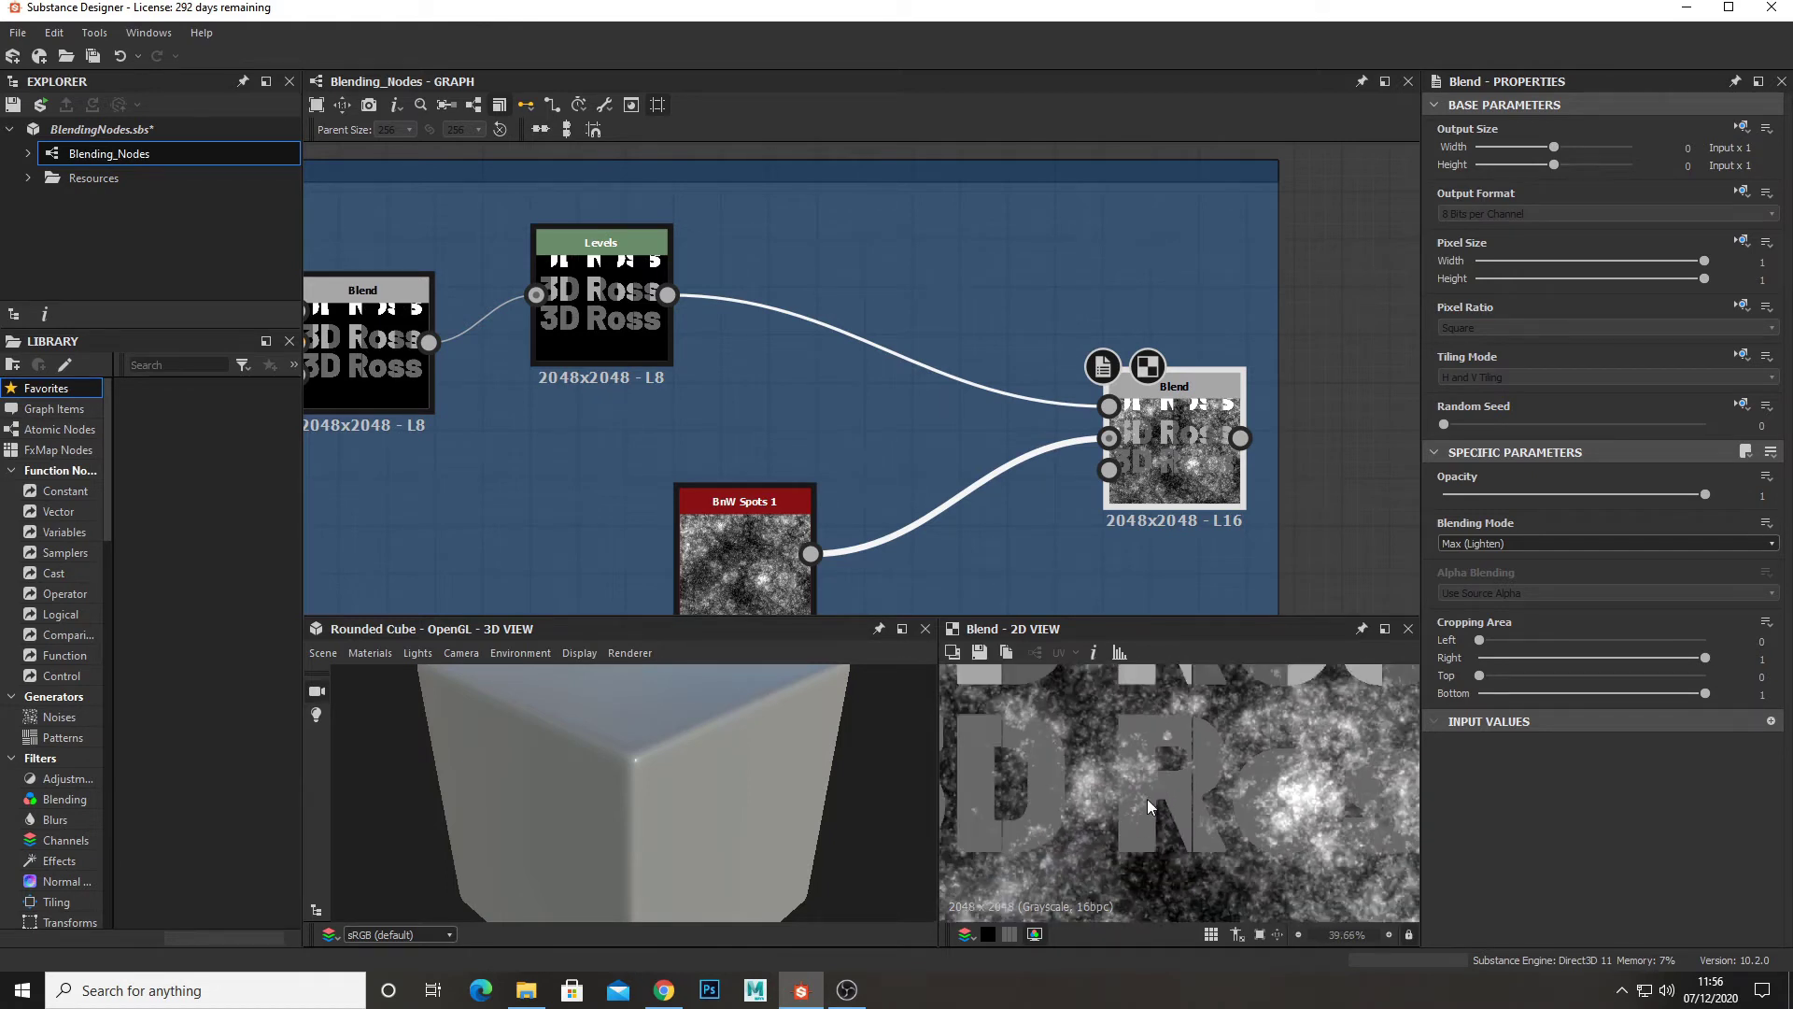
{"action": "scroll", "coordinate": [1148, 797], "scroll_direction": "up", "scroll_amount": 1}
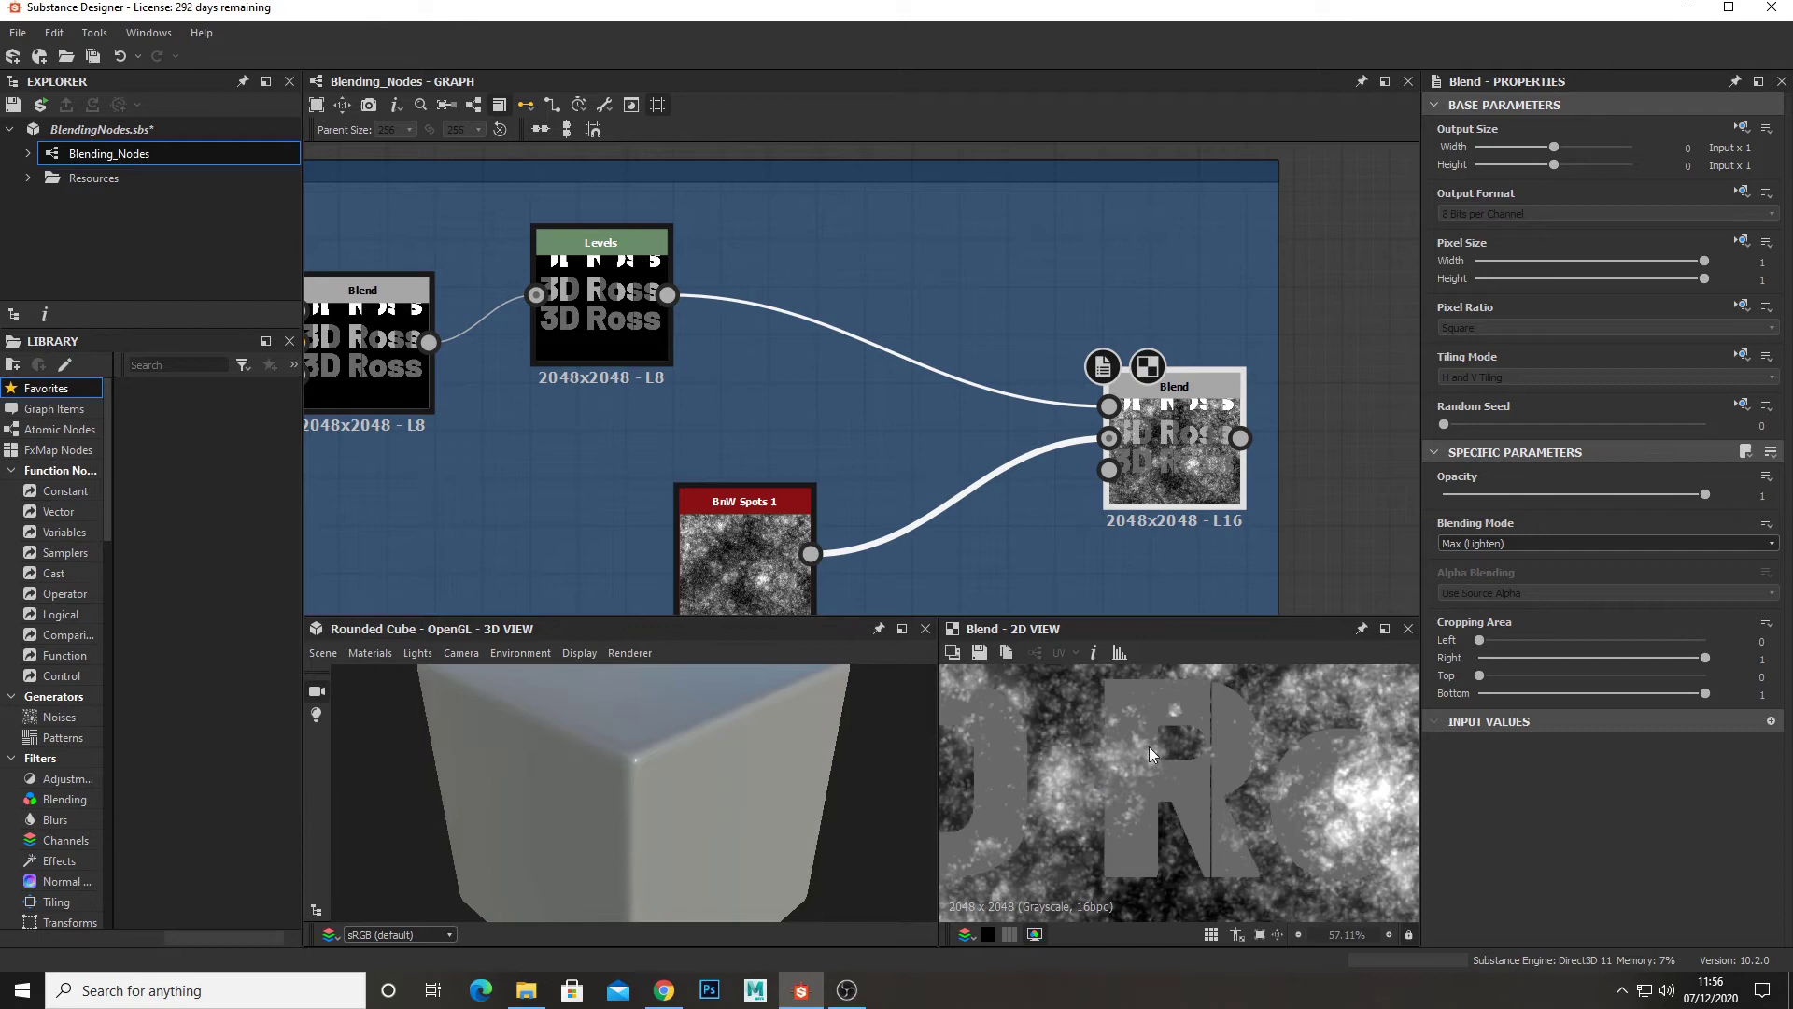
{"action": "scroll", "coordinate": [1148, 747], "scroll_direction": "down", "scroll_amount": 6}
{"action": "middle_click_drag", "start_coordinate": [1188, 701], "coordinate": [1173, 787]}
{"action": "scroll", "coordinate": [1159, 747], "scroll_direction": "up", "scroll_amount": 5}
{"action": "middle_click_drag", "start_coordinate": [1149, 687], "coordinate": [1148, 764]}
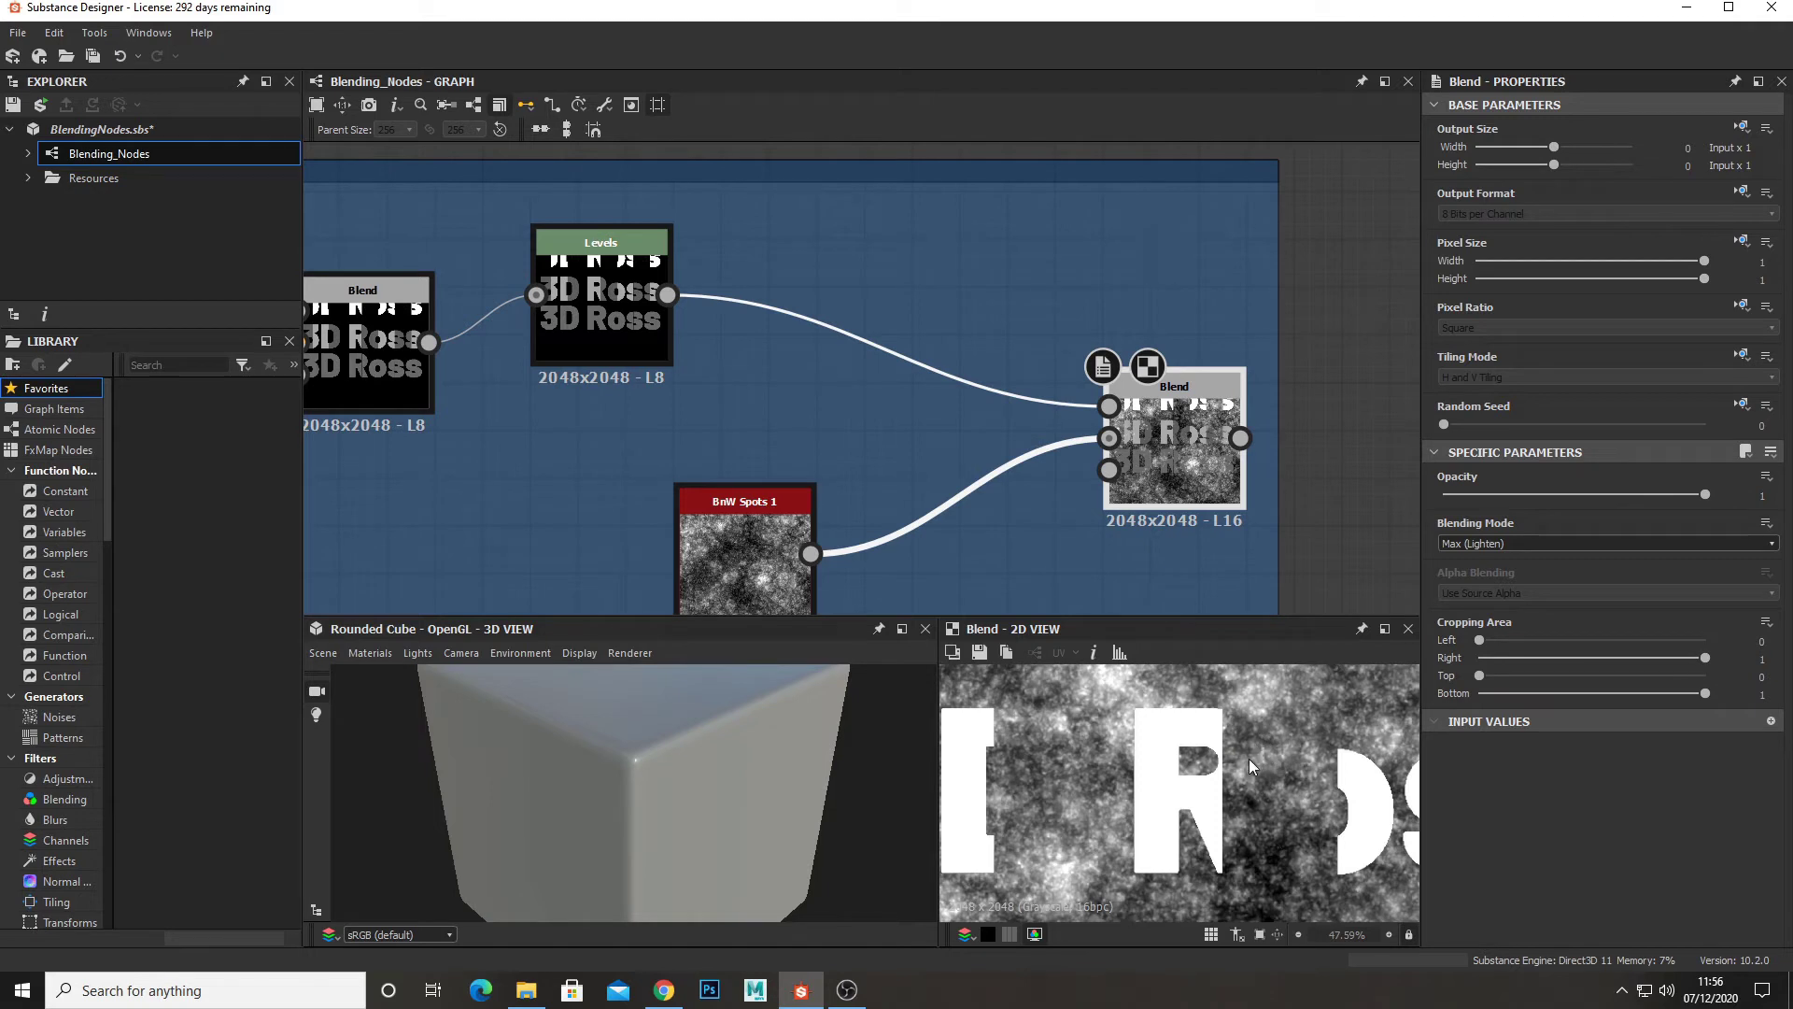
{"action": "scroll", "coordinate": [1224, 780], "scroll_direction": "down", "scroll_amount": 2}
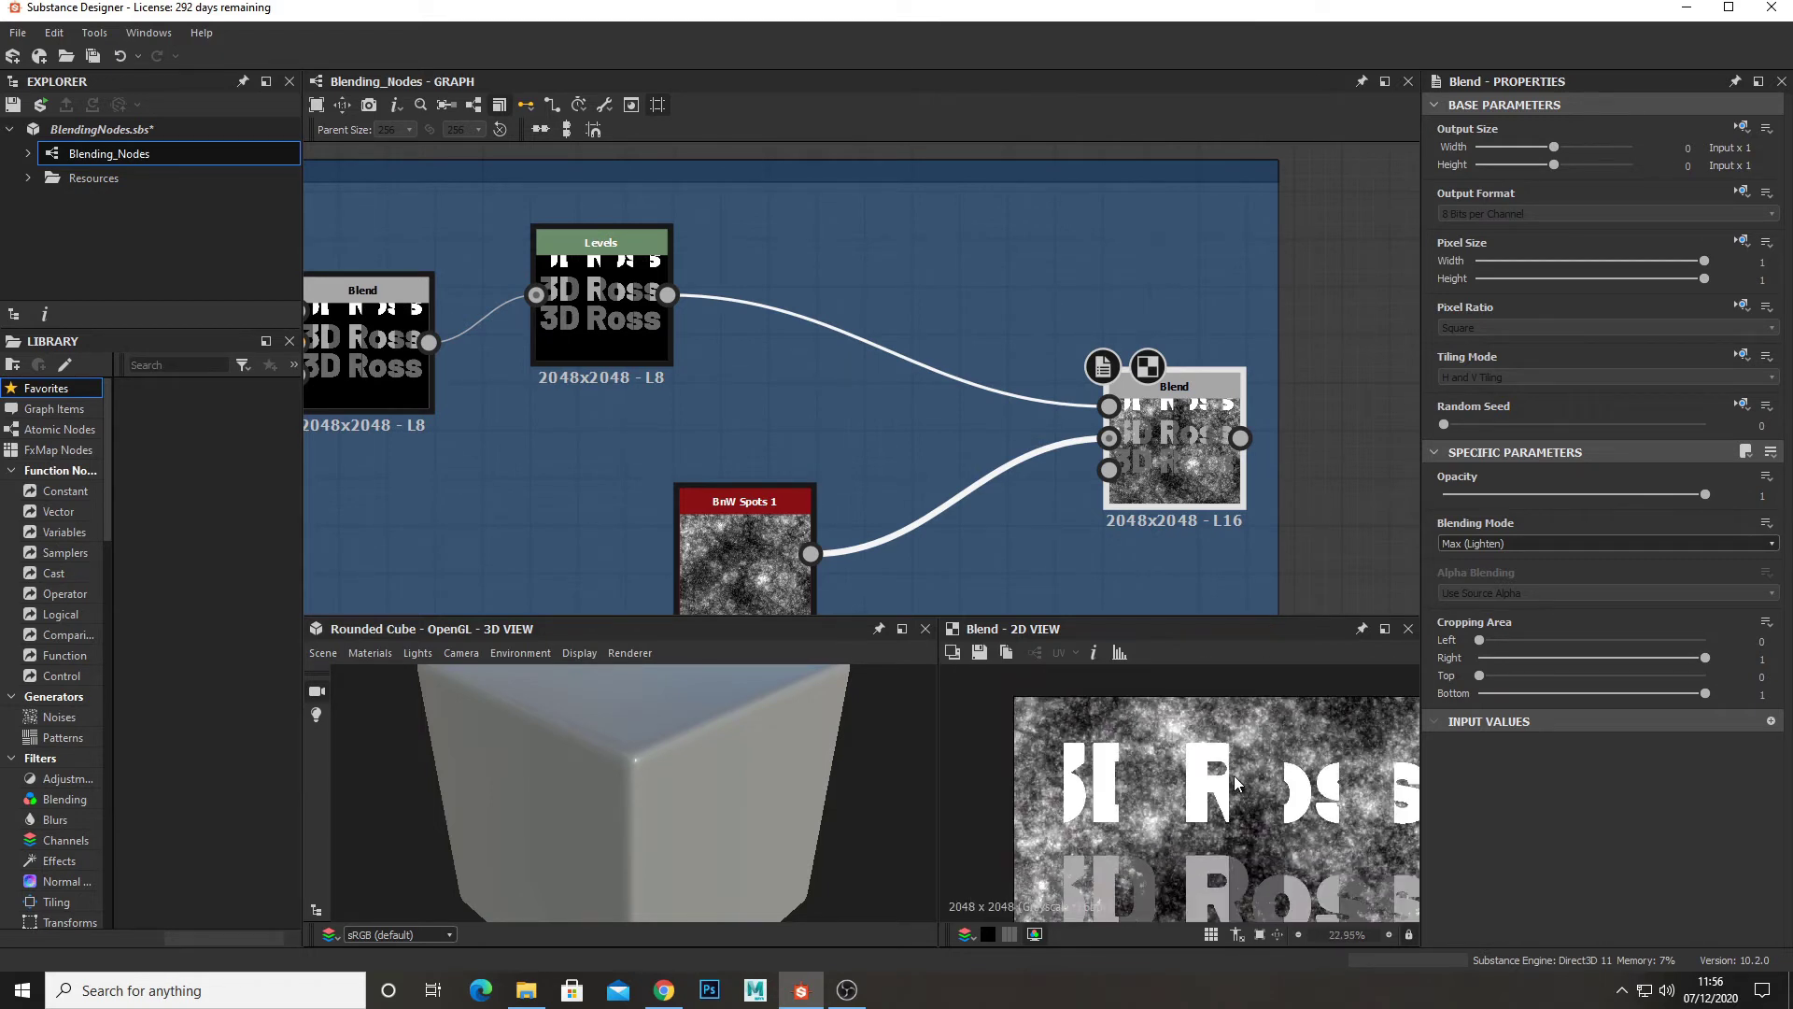
- Set the blending mode of the frame's final Blend node to Min (Darken) and inspect the text in the 2D view
{"action": "left_click", "coordinate": [1477, 540]}
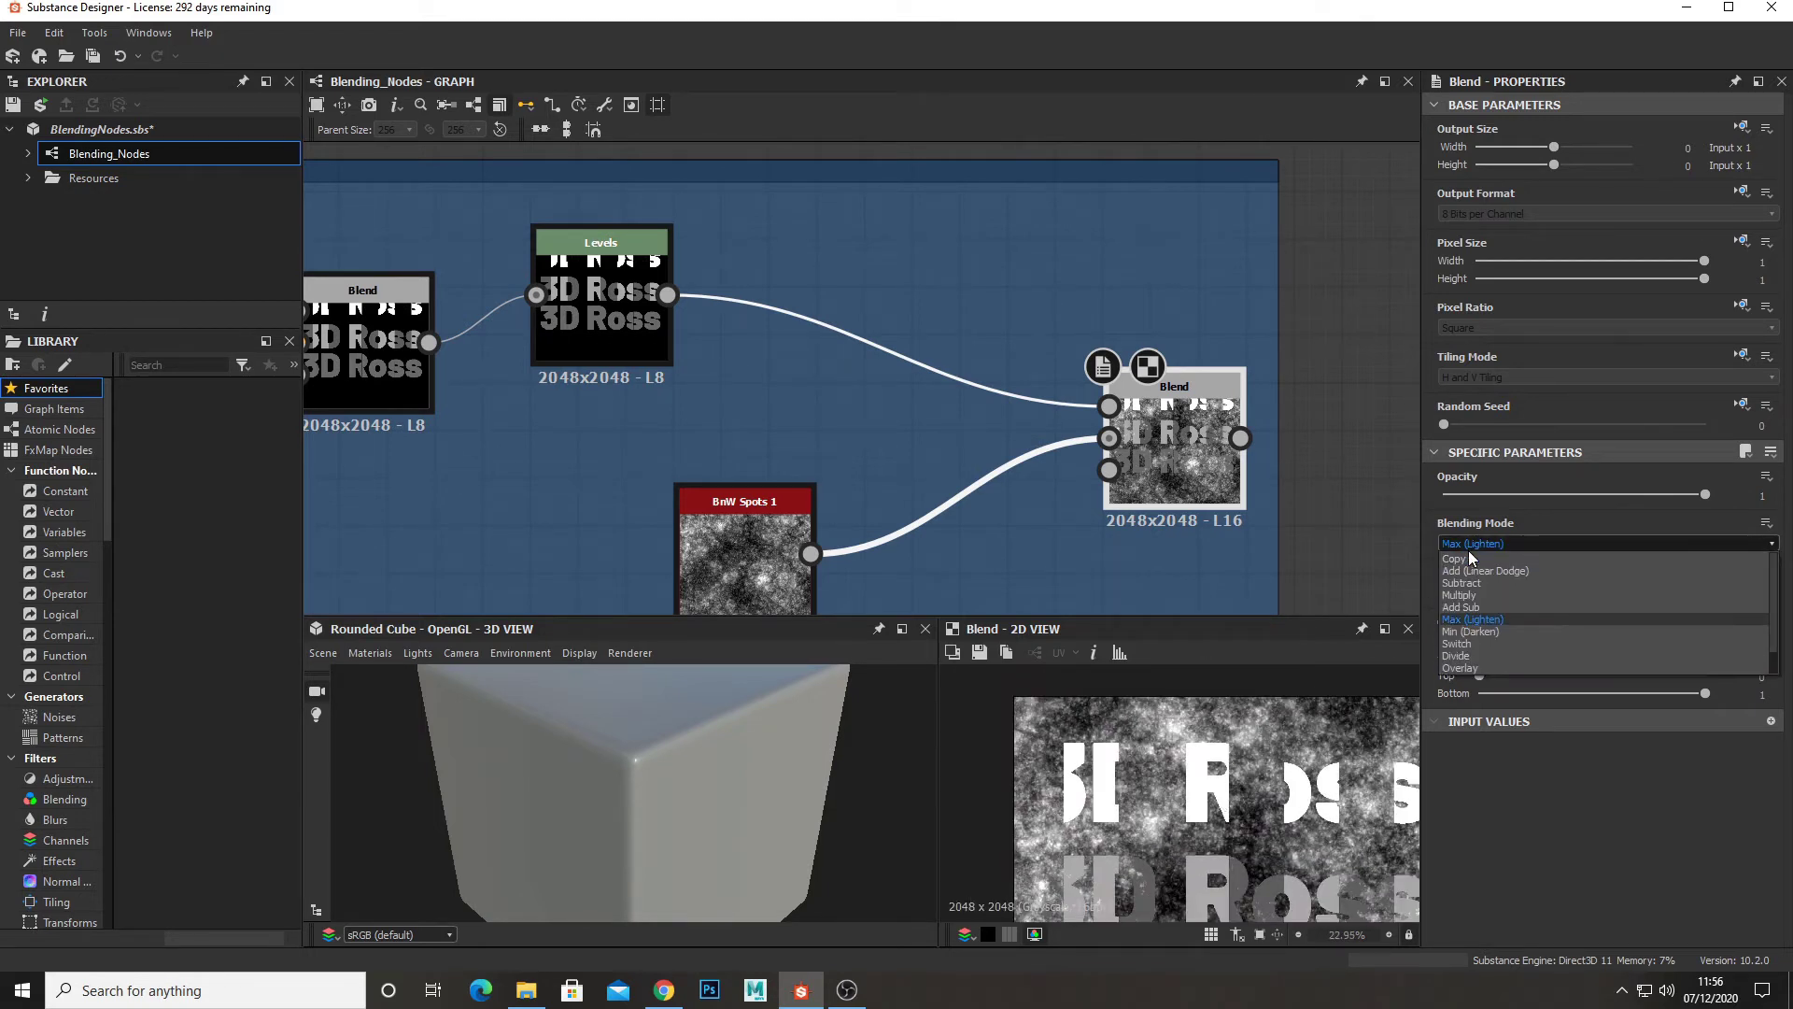
{"action": "left_click", "coordinate": [1493, 631]}
{"action": "scroll", "coordinate": [1125, 826], "scroll_direction": "up", "scroll_amount": 3}
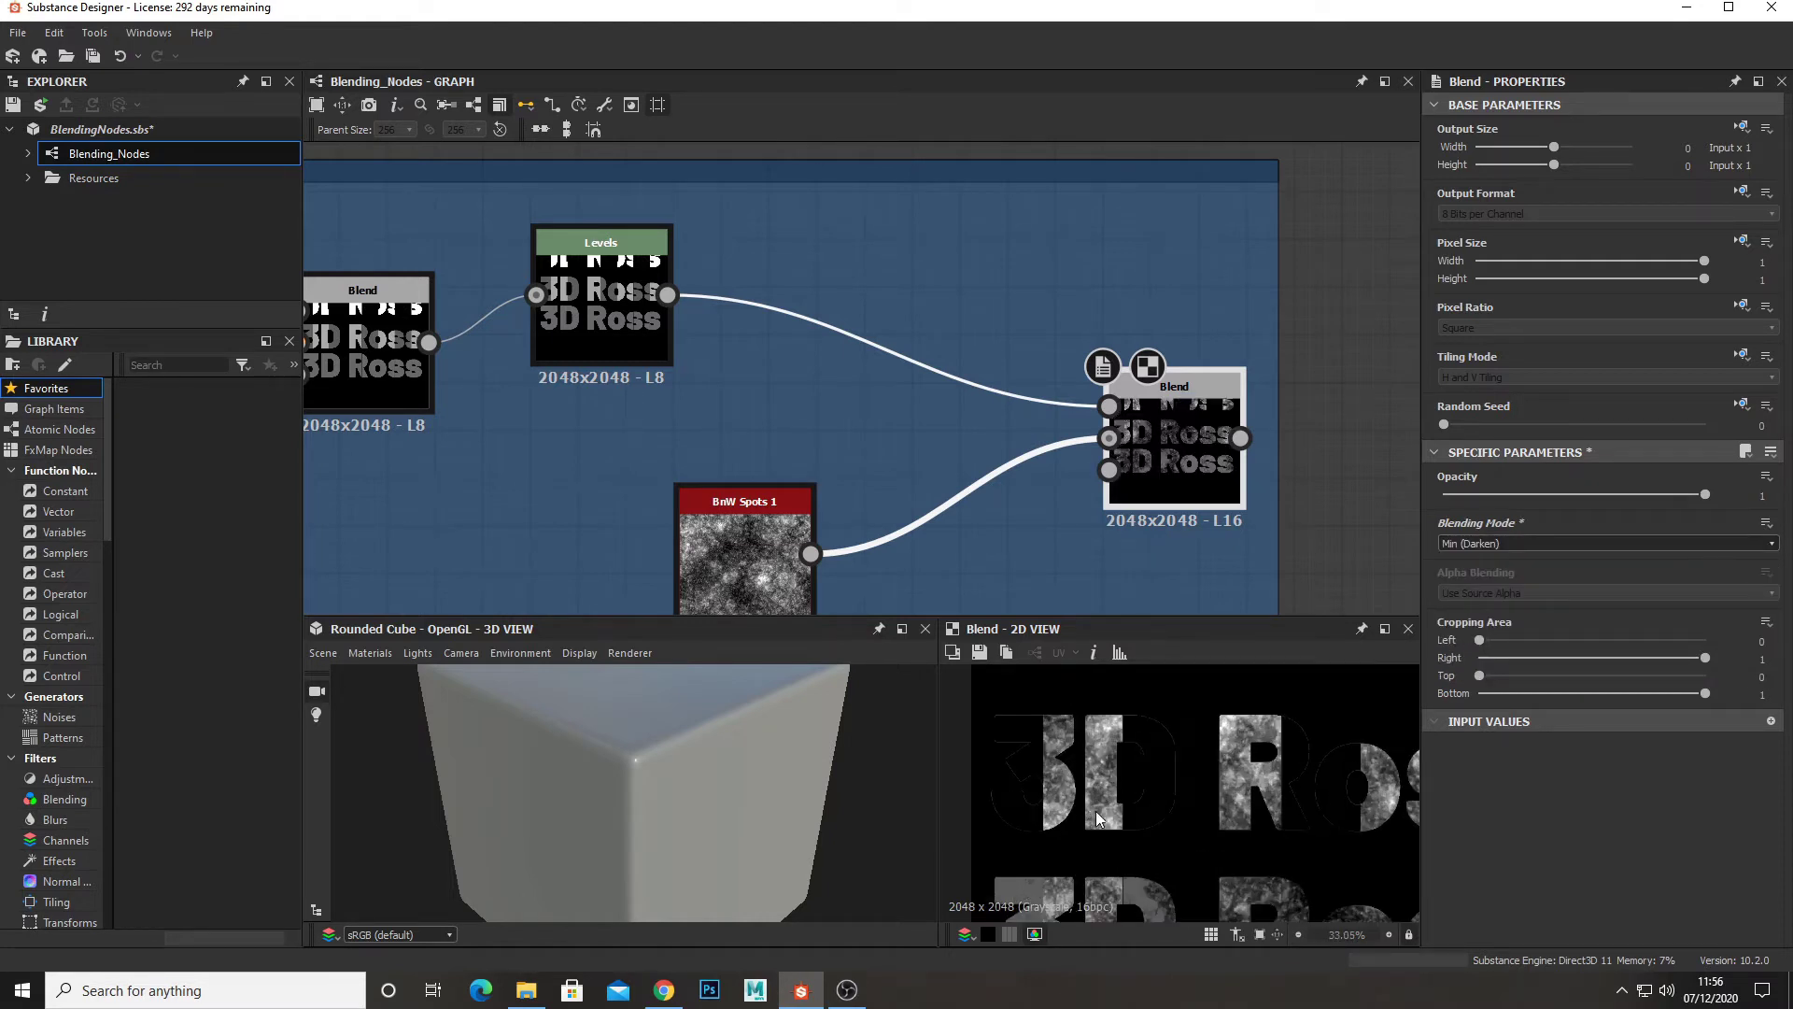
- Compare the Levels node's text with the Min (Darken) Blend result by alternating them in the 2D view
{"action": "middle_click_drag", "start_coordinate": [781, 475], "coordinate": [839, 468]}
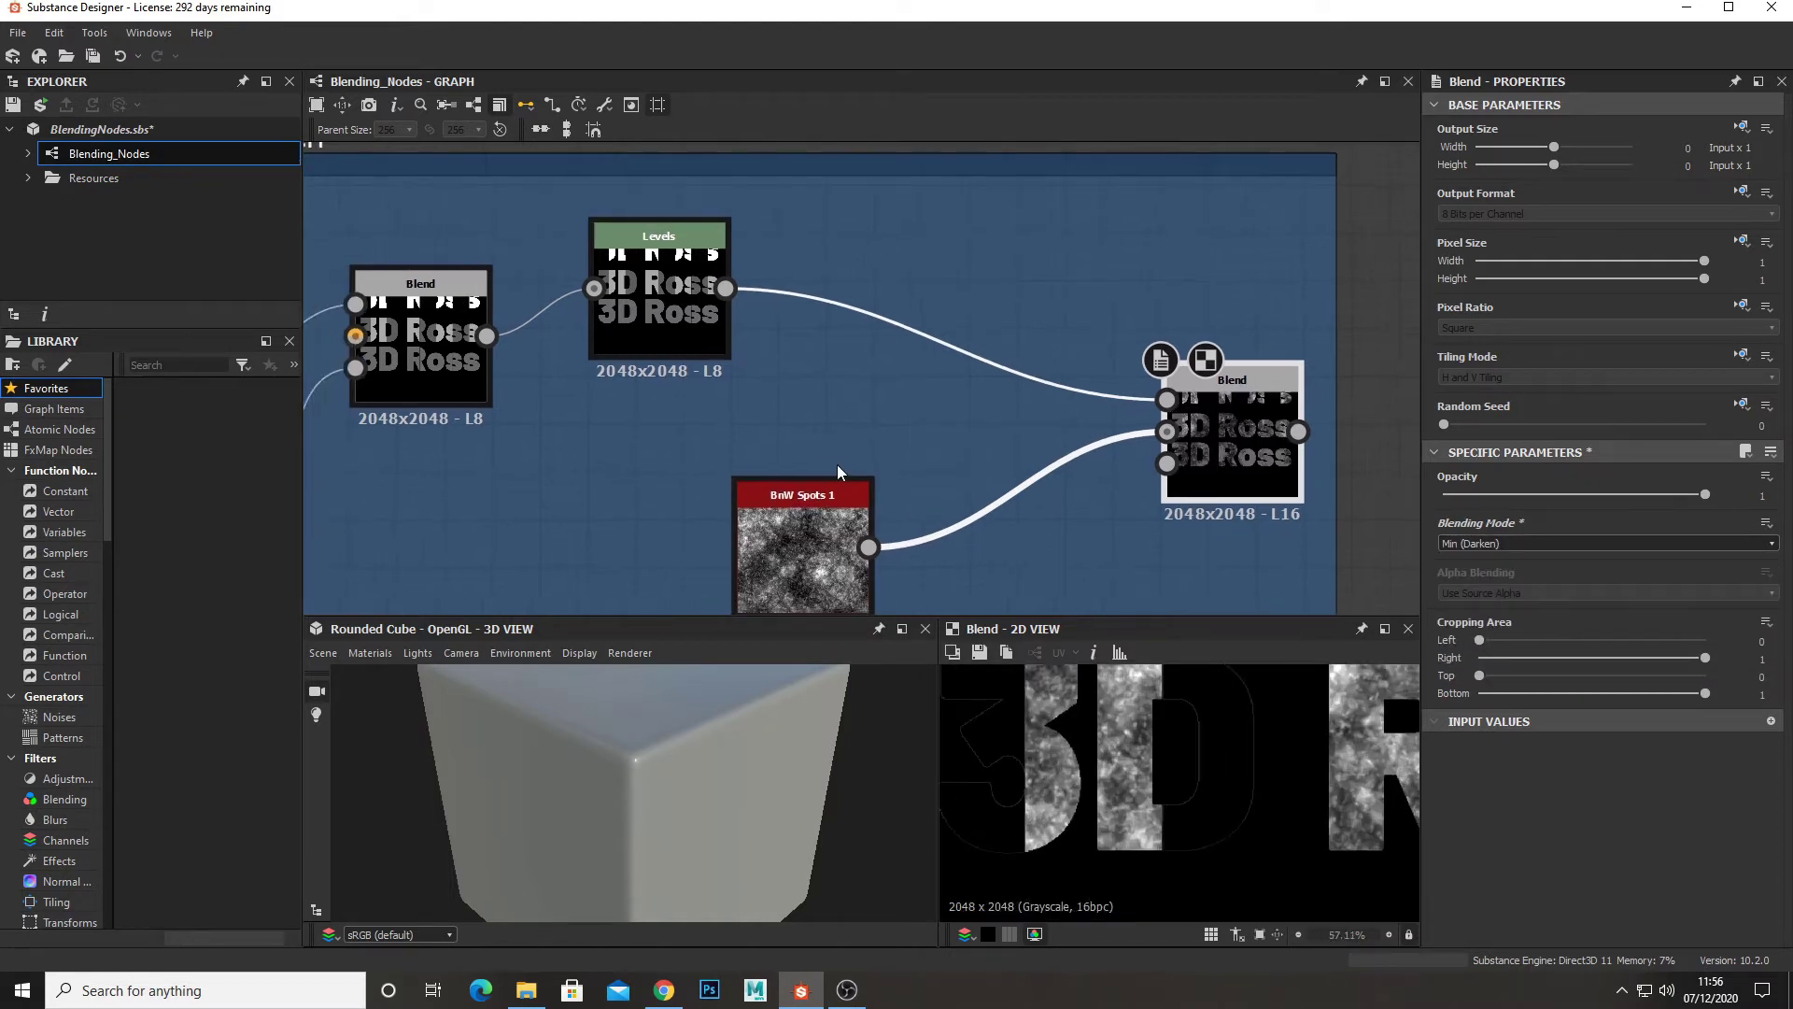
{"action": "double_click", "coordinate": [712, 312]}
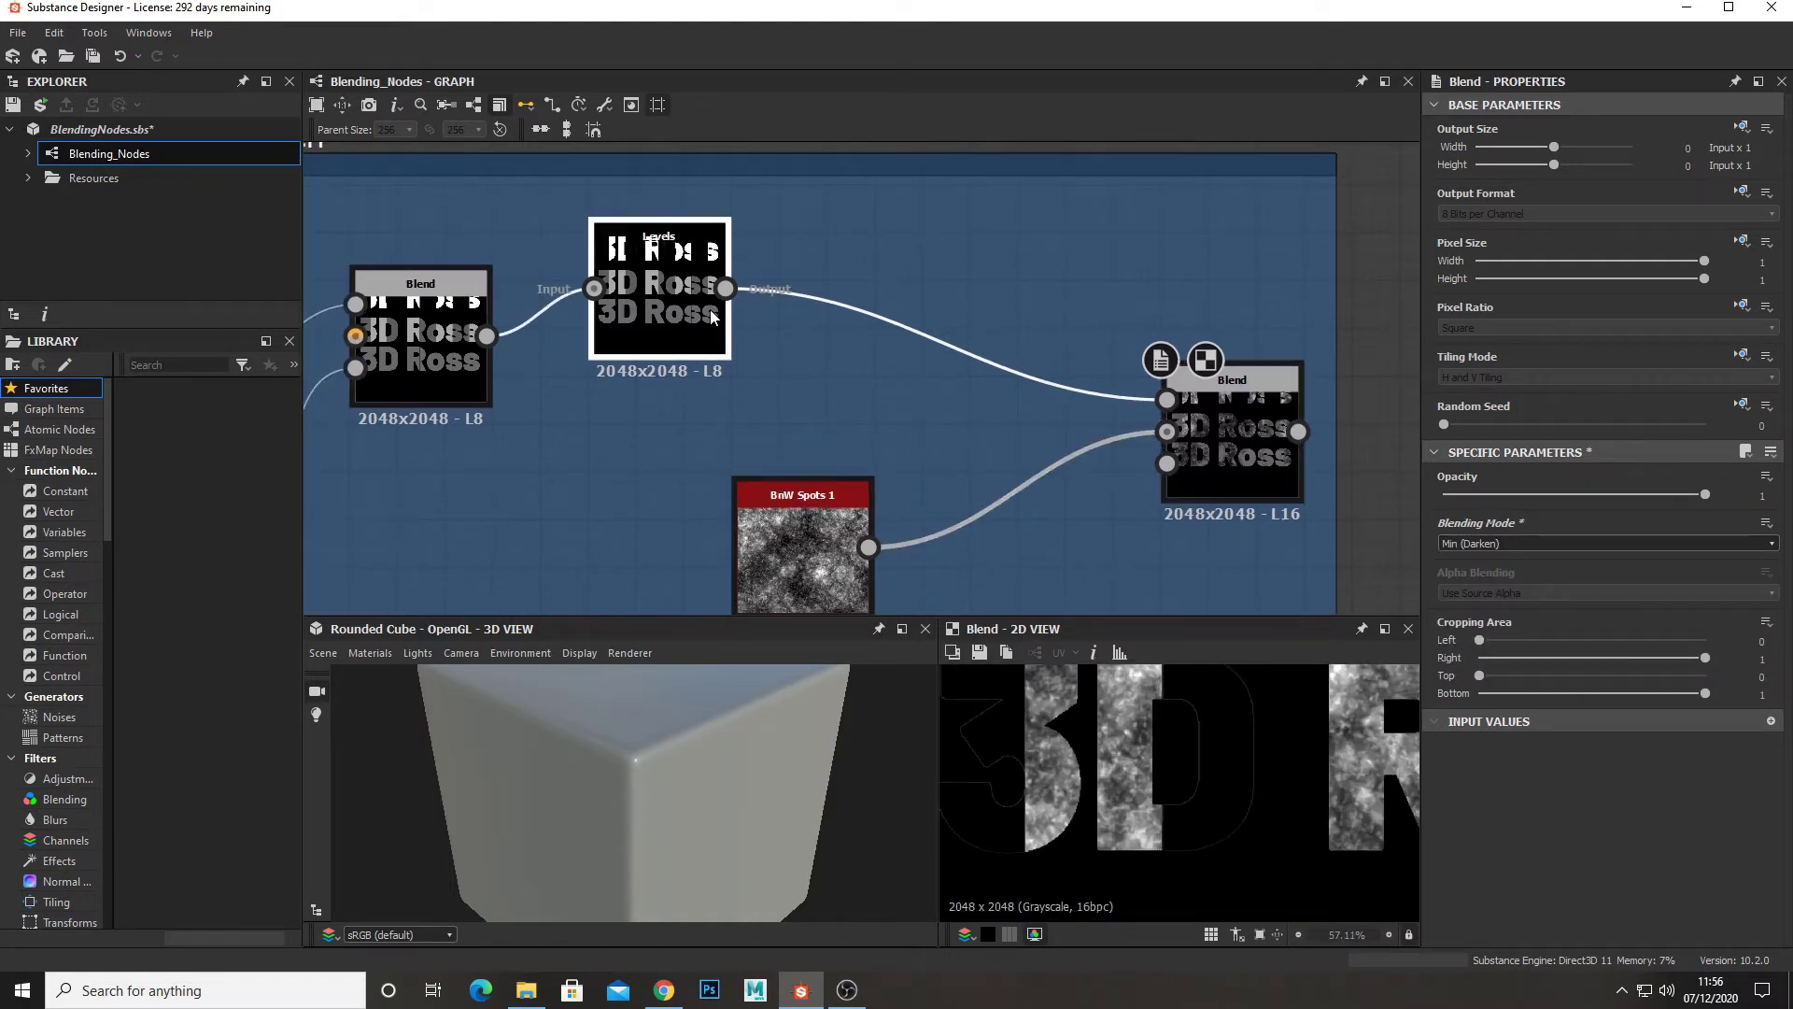
{"action": "double_click", "coordinate": [1248, 439]}
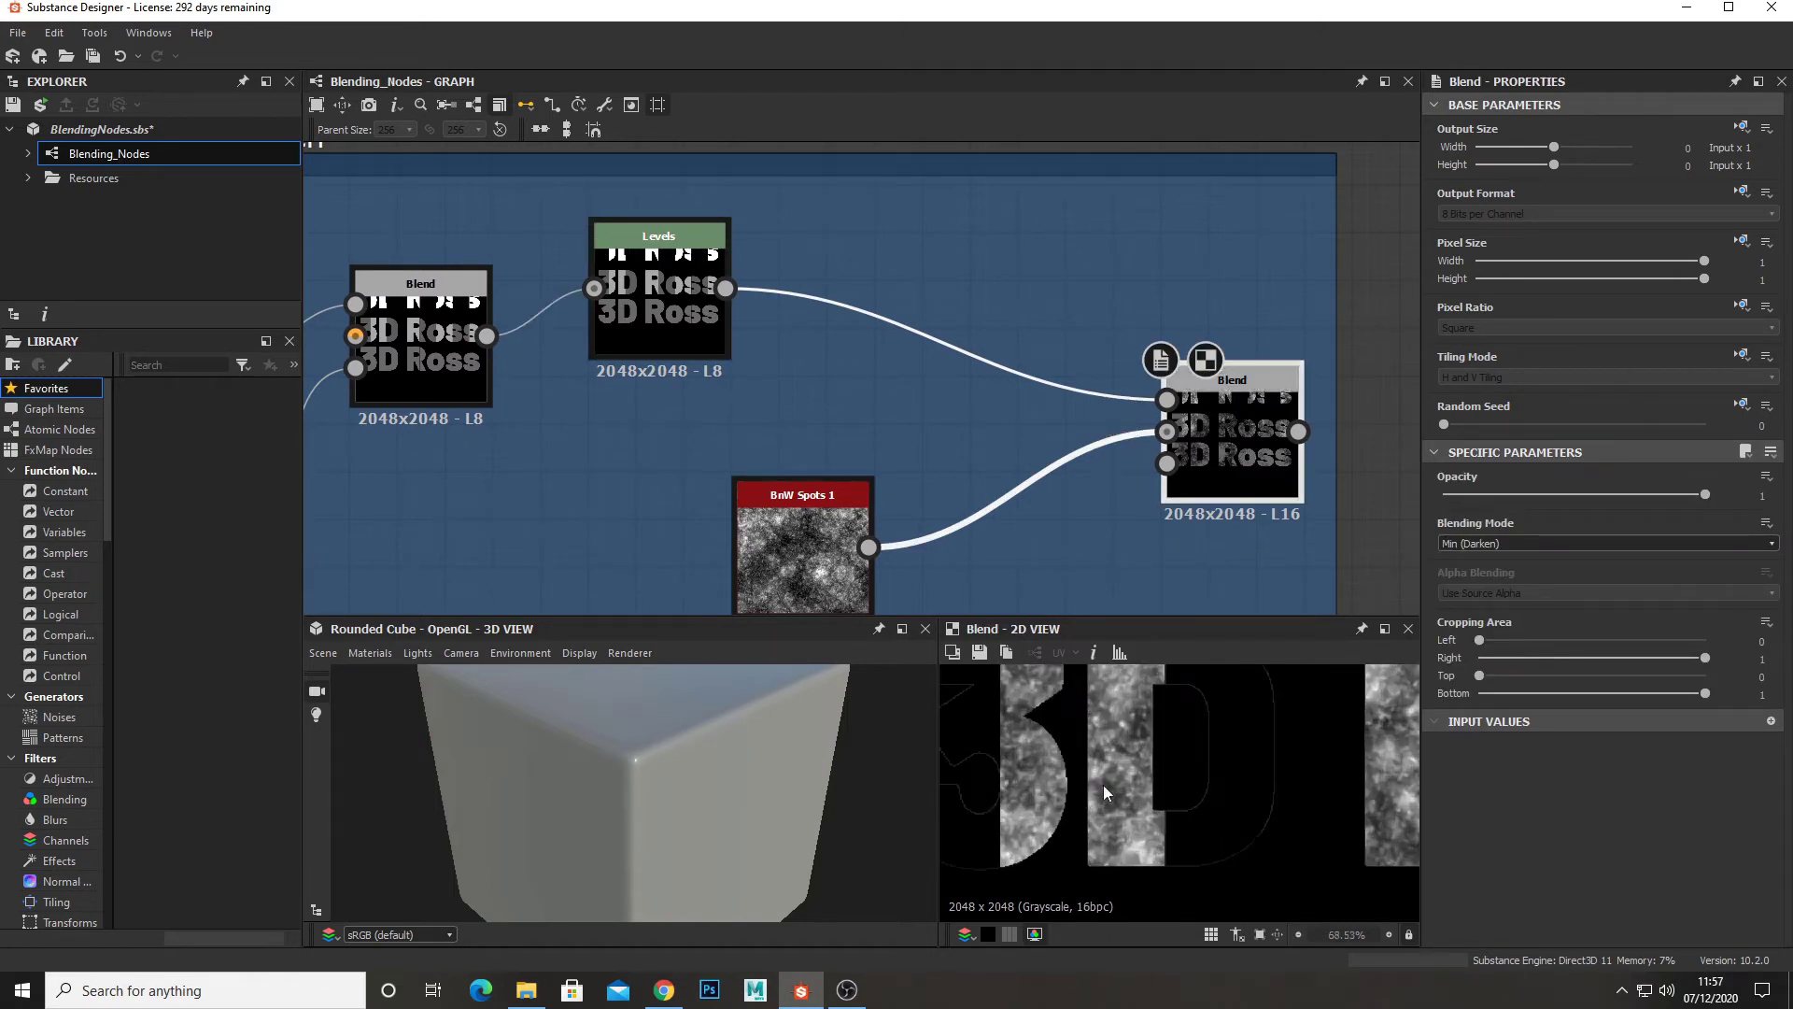
{"action": "double_click", "coordinate": [692, 318]}
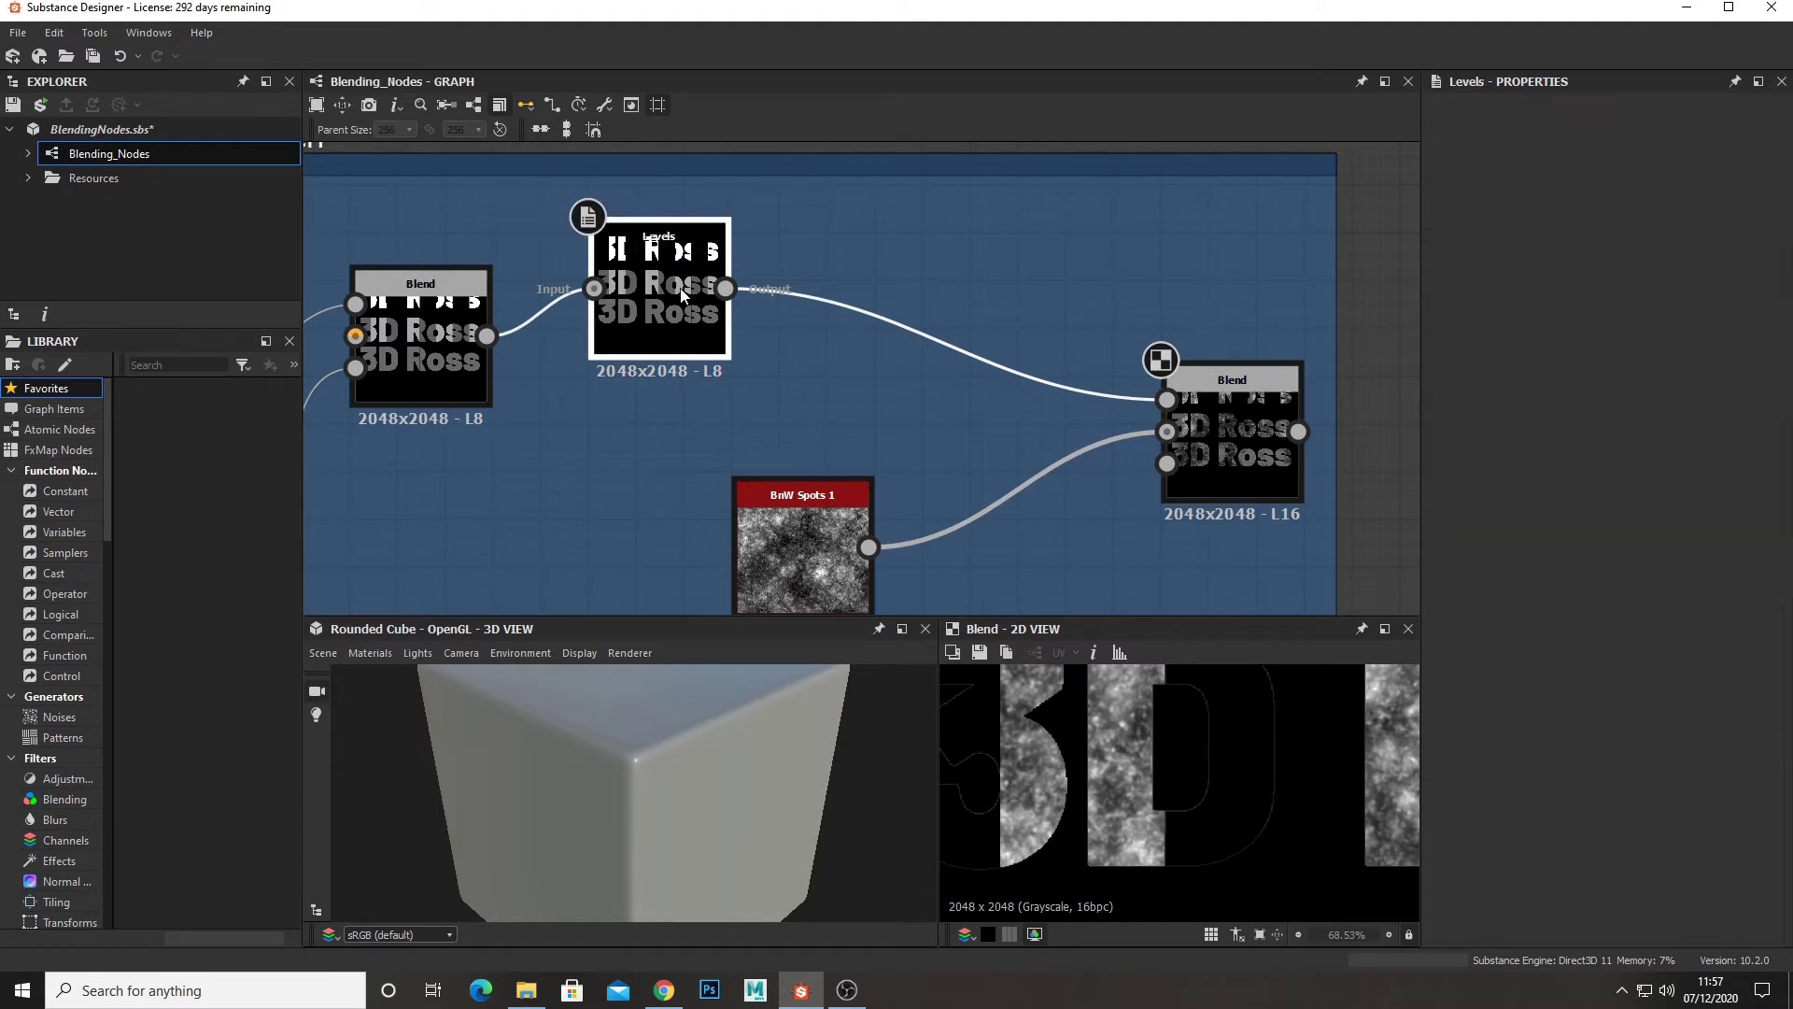
{"action": "double_click", "coordinate": [1222, 430]}
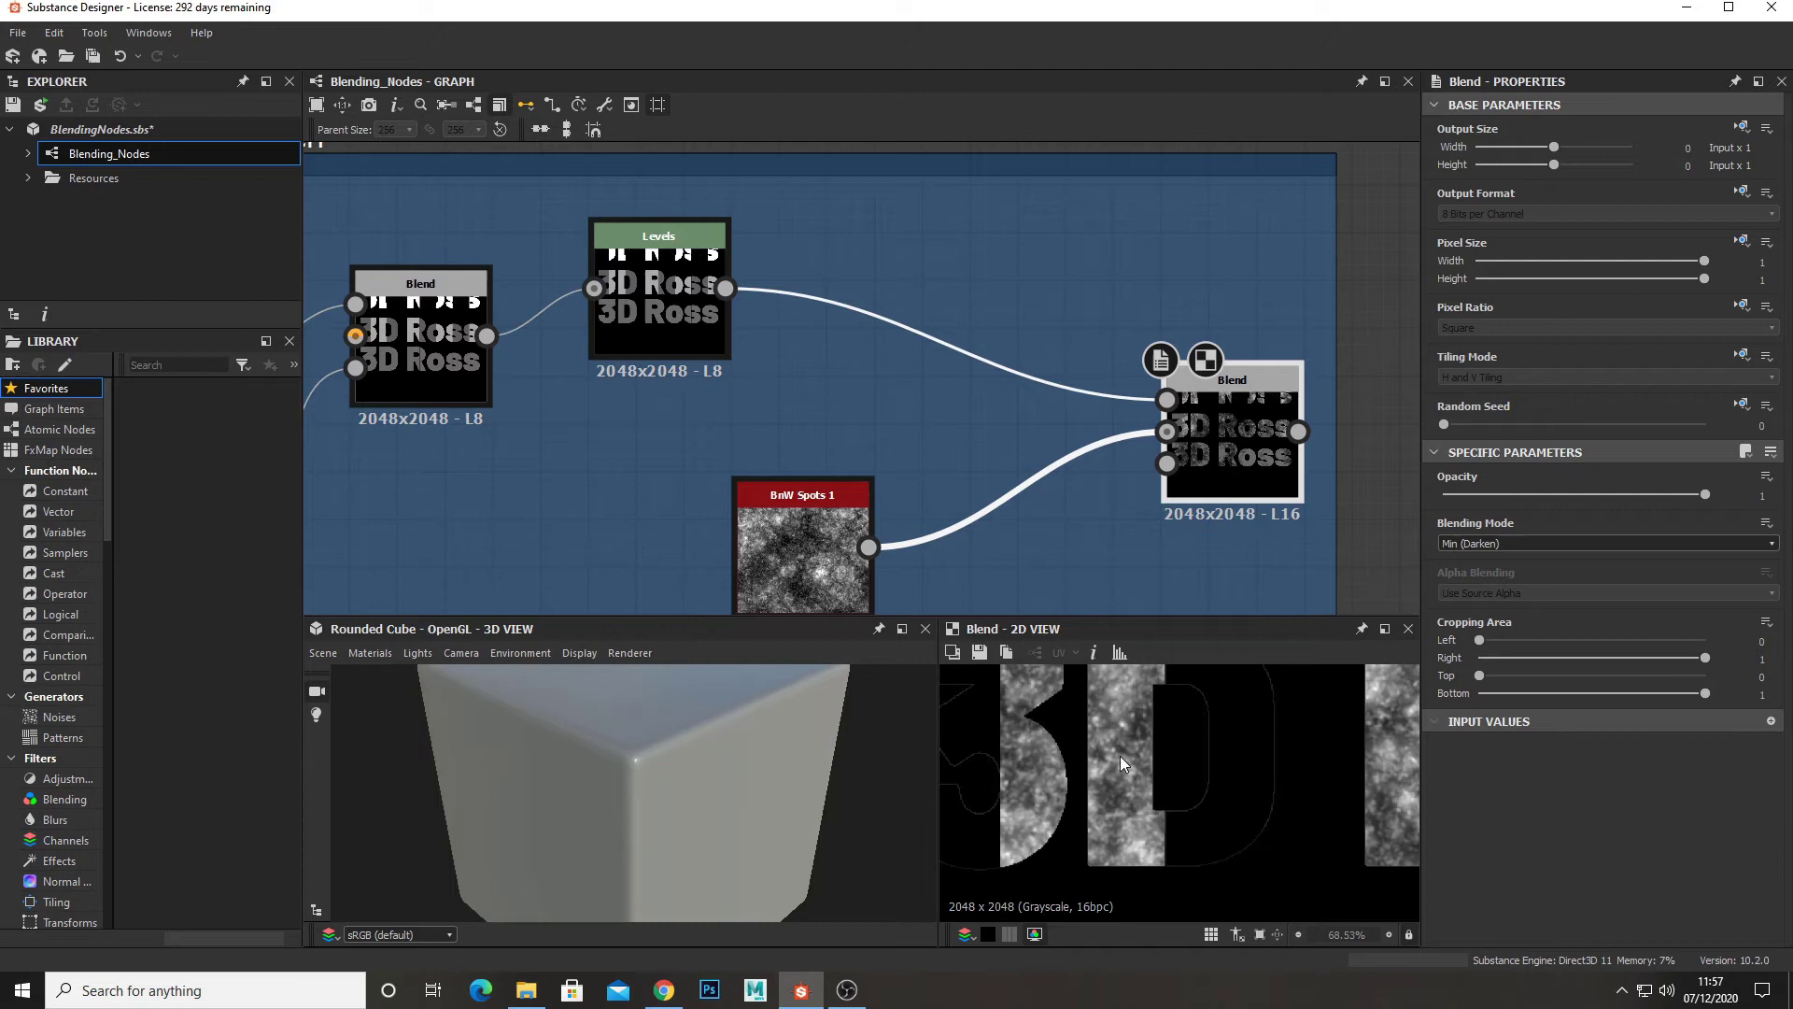
{"action": "scroll", "coordinate": [1145, 757], "scroll_direction": "down", "scroll_amount": 5}
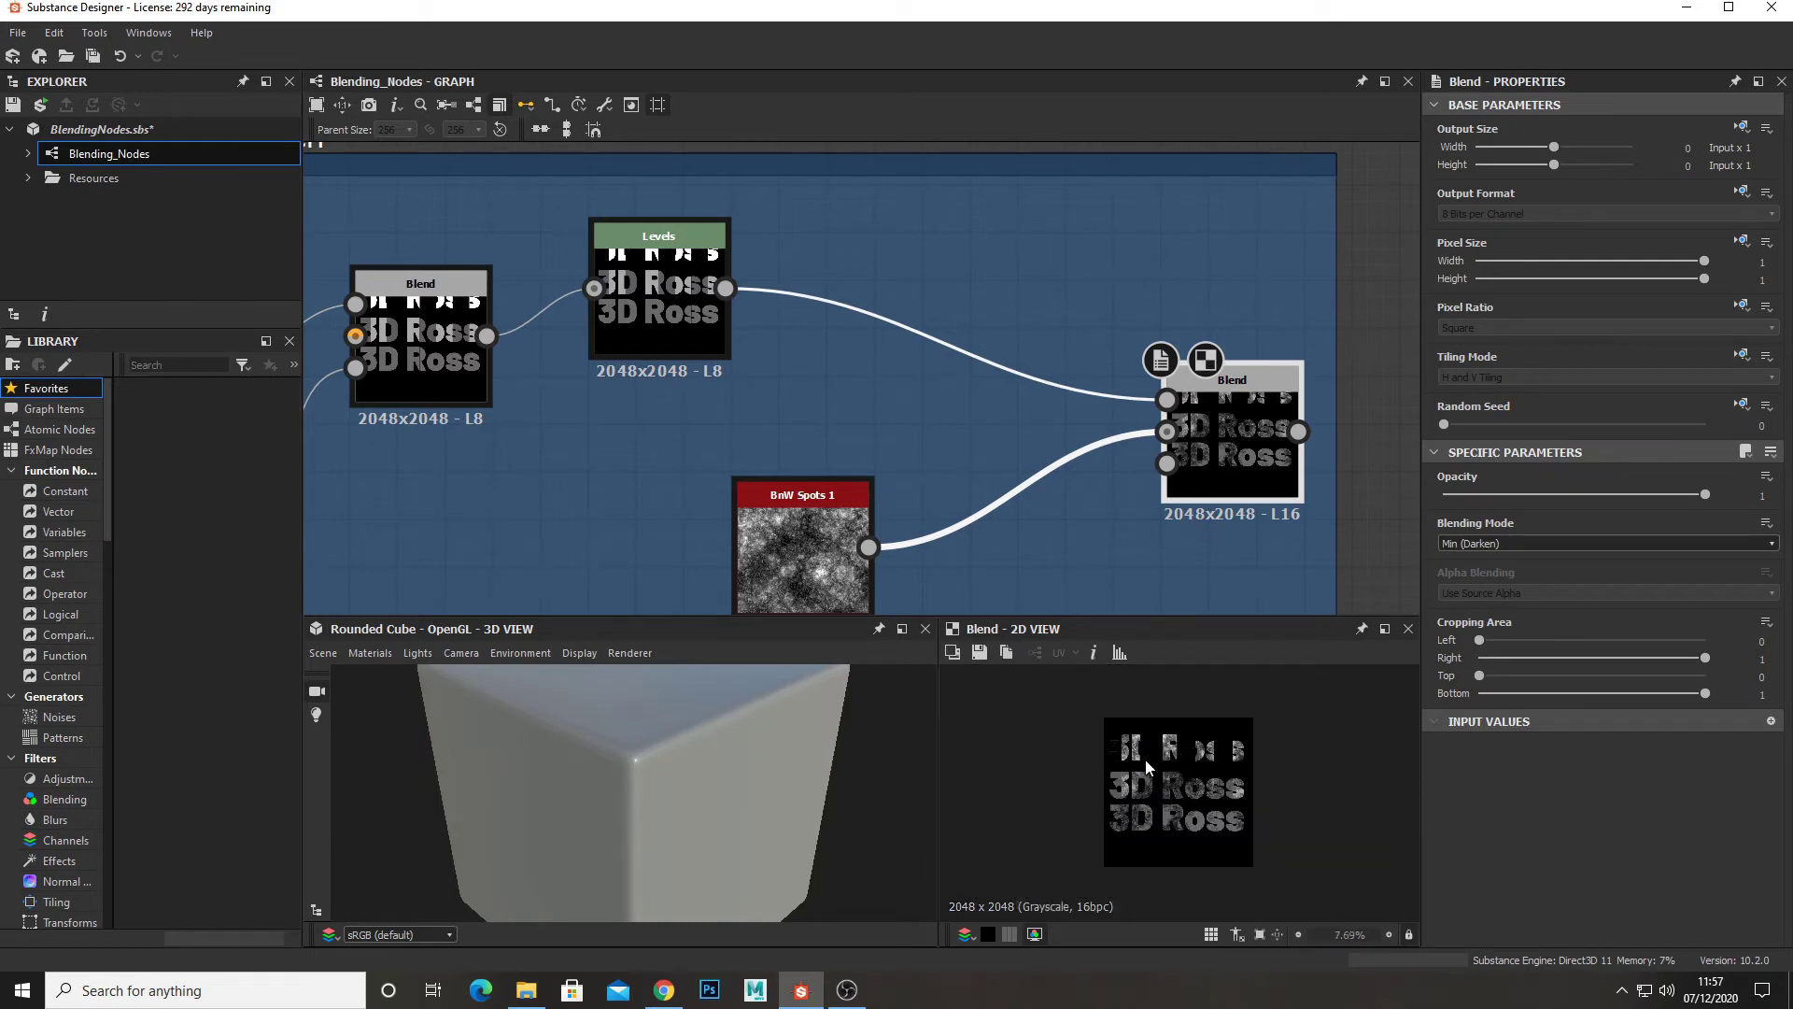
{"action": "scroll", "coordinate": [1178, 761], "scroll_direction": "up", "scroll_amount": 3}
{"action": "scroll", "coordinate": [1177, 759], "scroll_direction": "down", "scroll_amount": 2}
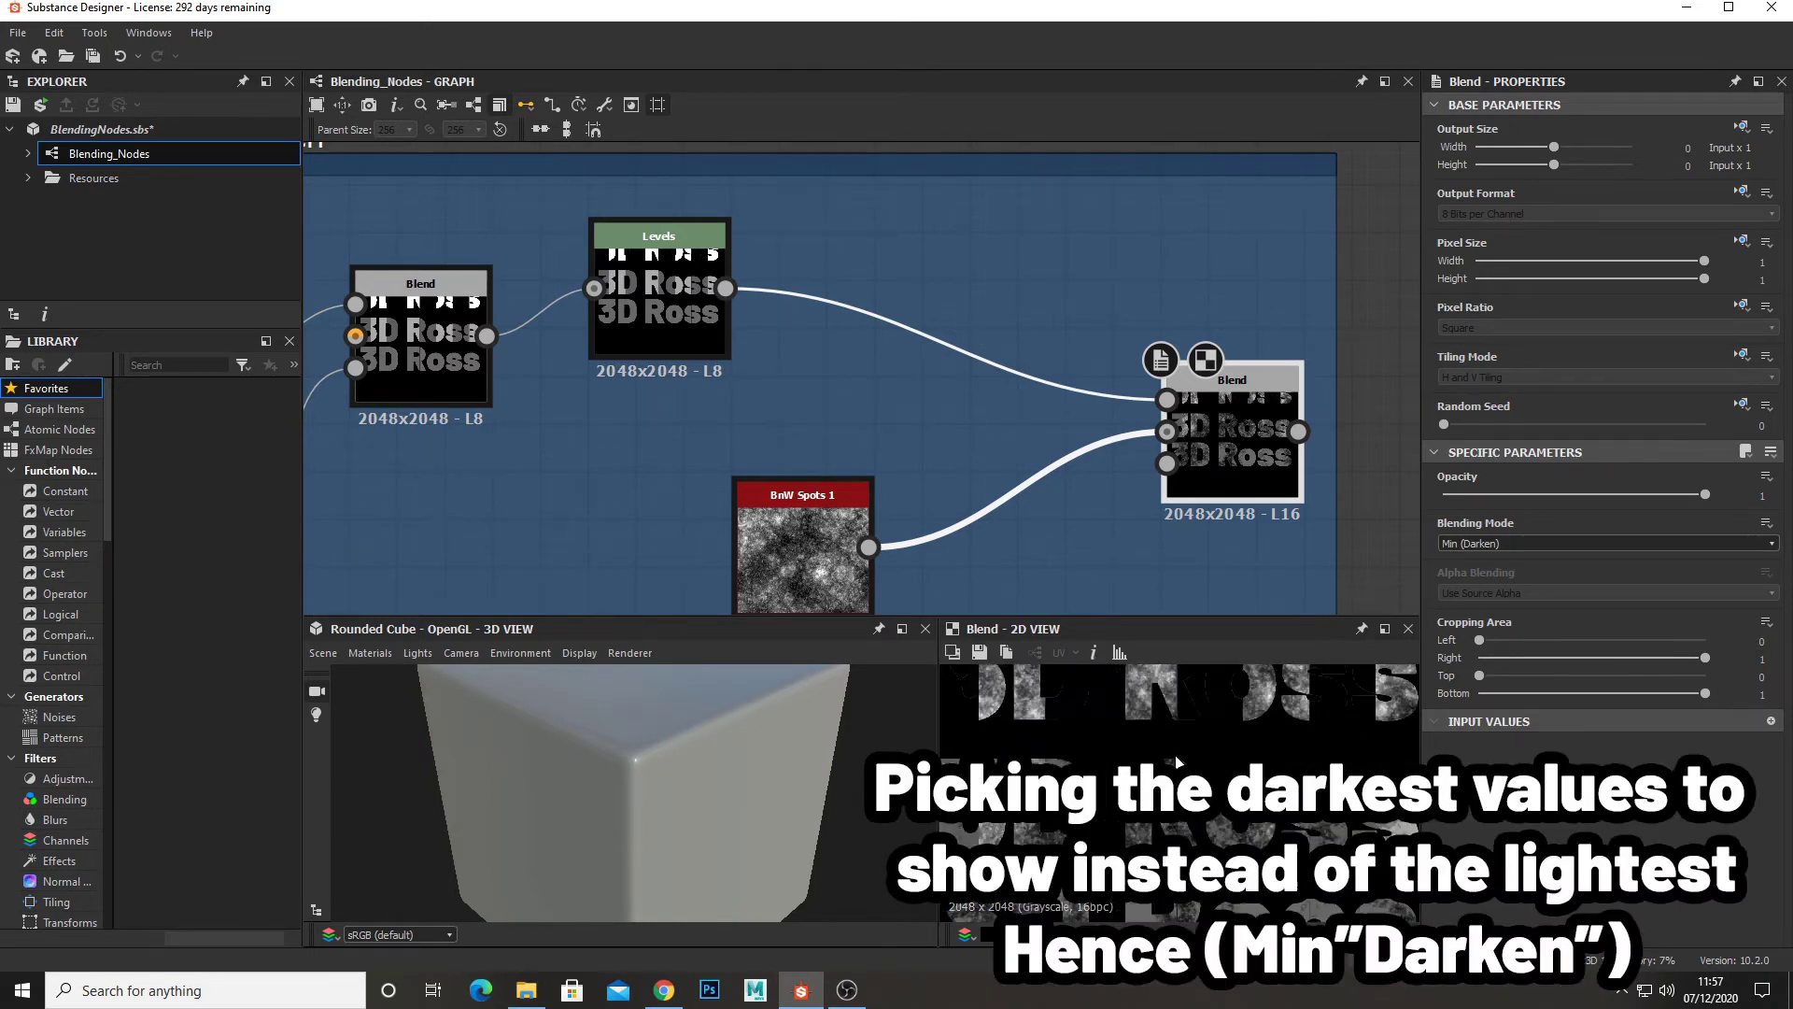
- Switch the Blend node to Max (Lighten) for comparison and return it to Min (Darken)
{"action": "left_click", "coordinate": [1545, 543]}
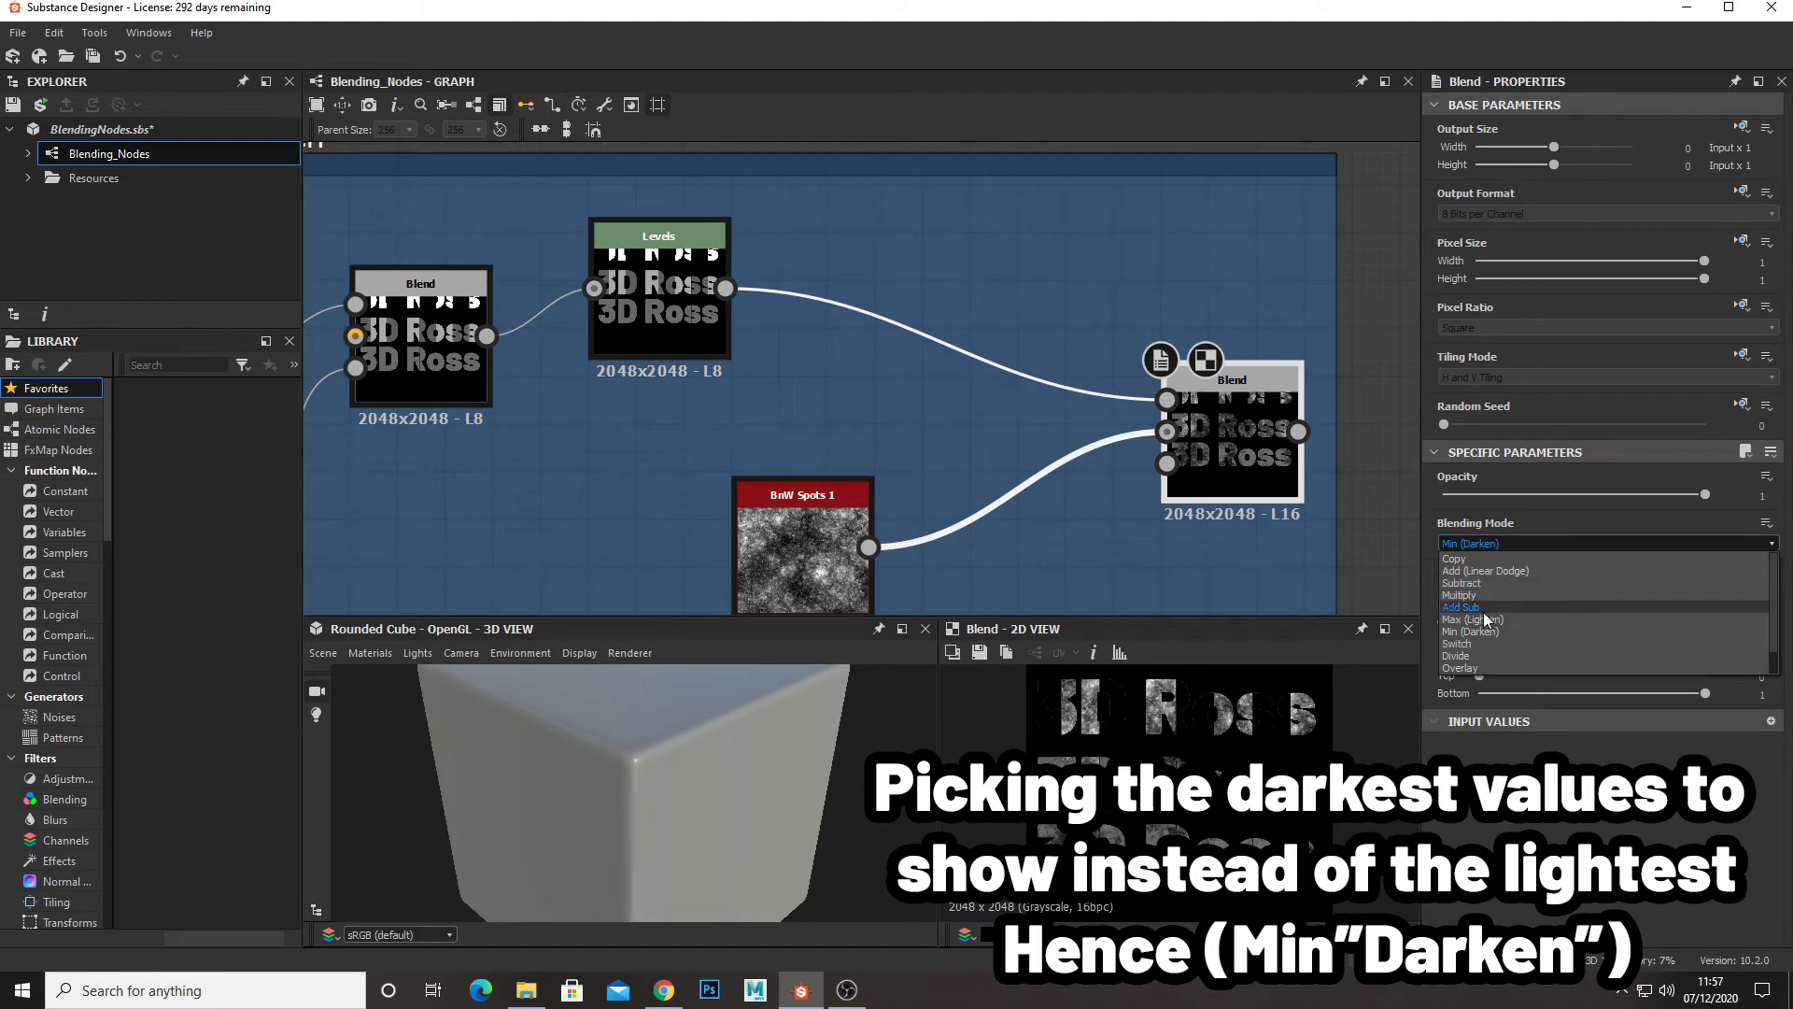
{"action": "left_click", "coordinate": [1477, 619]}
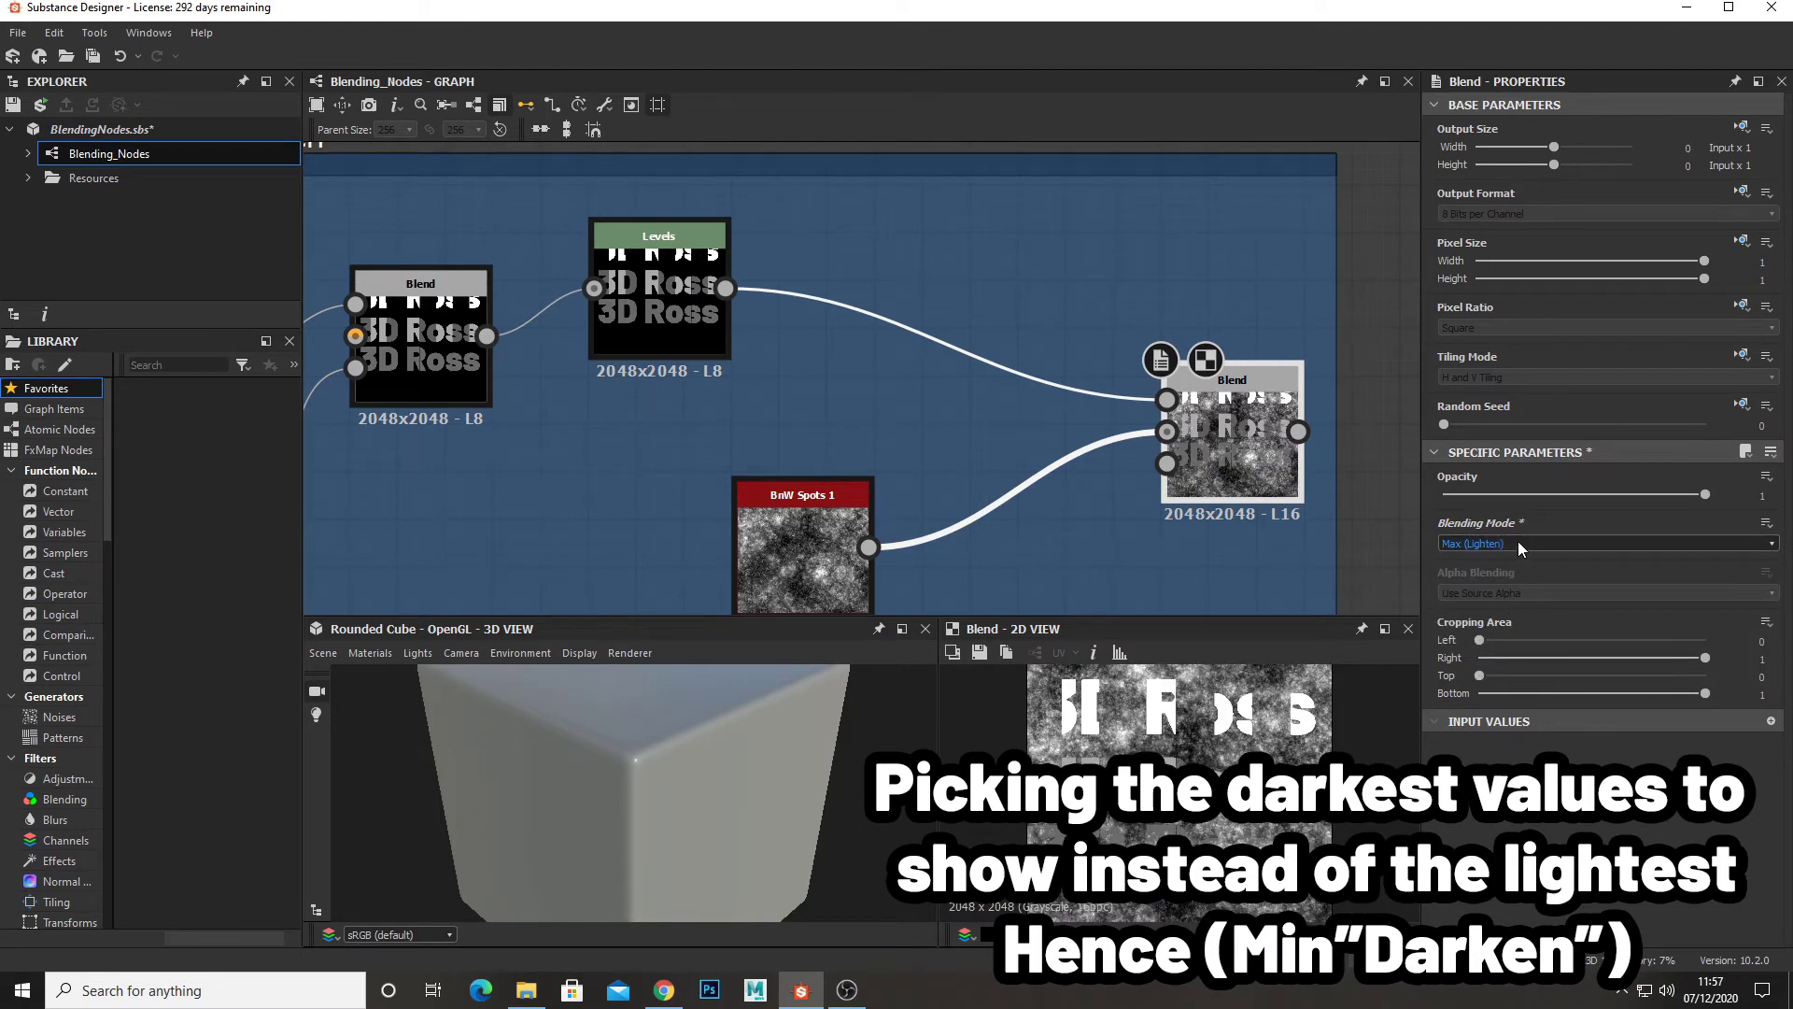
{"action": "left_click", "coordinate": [1517, 543]}
{"action": "left_click", "coordinate": [1468, 631]}
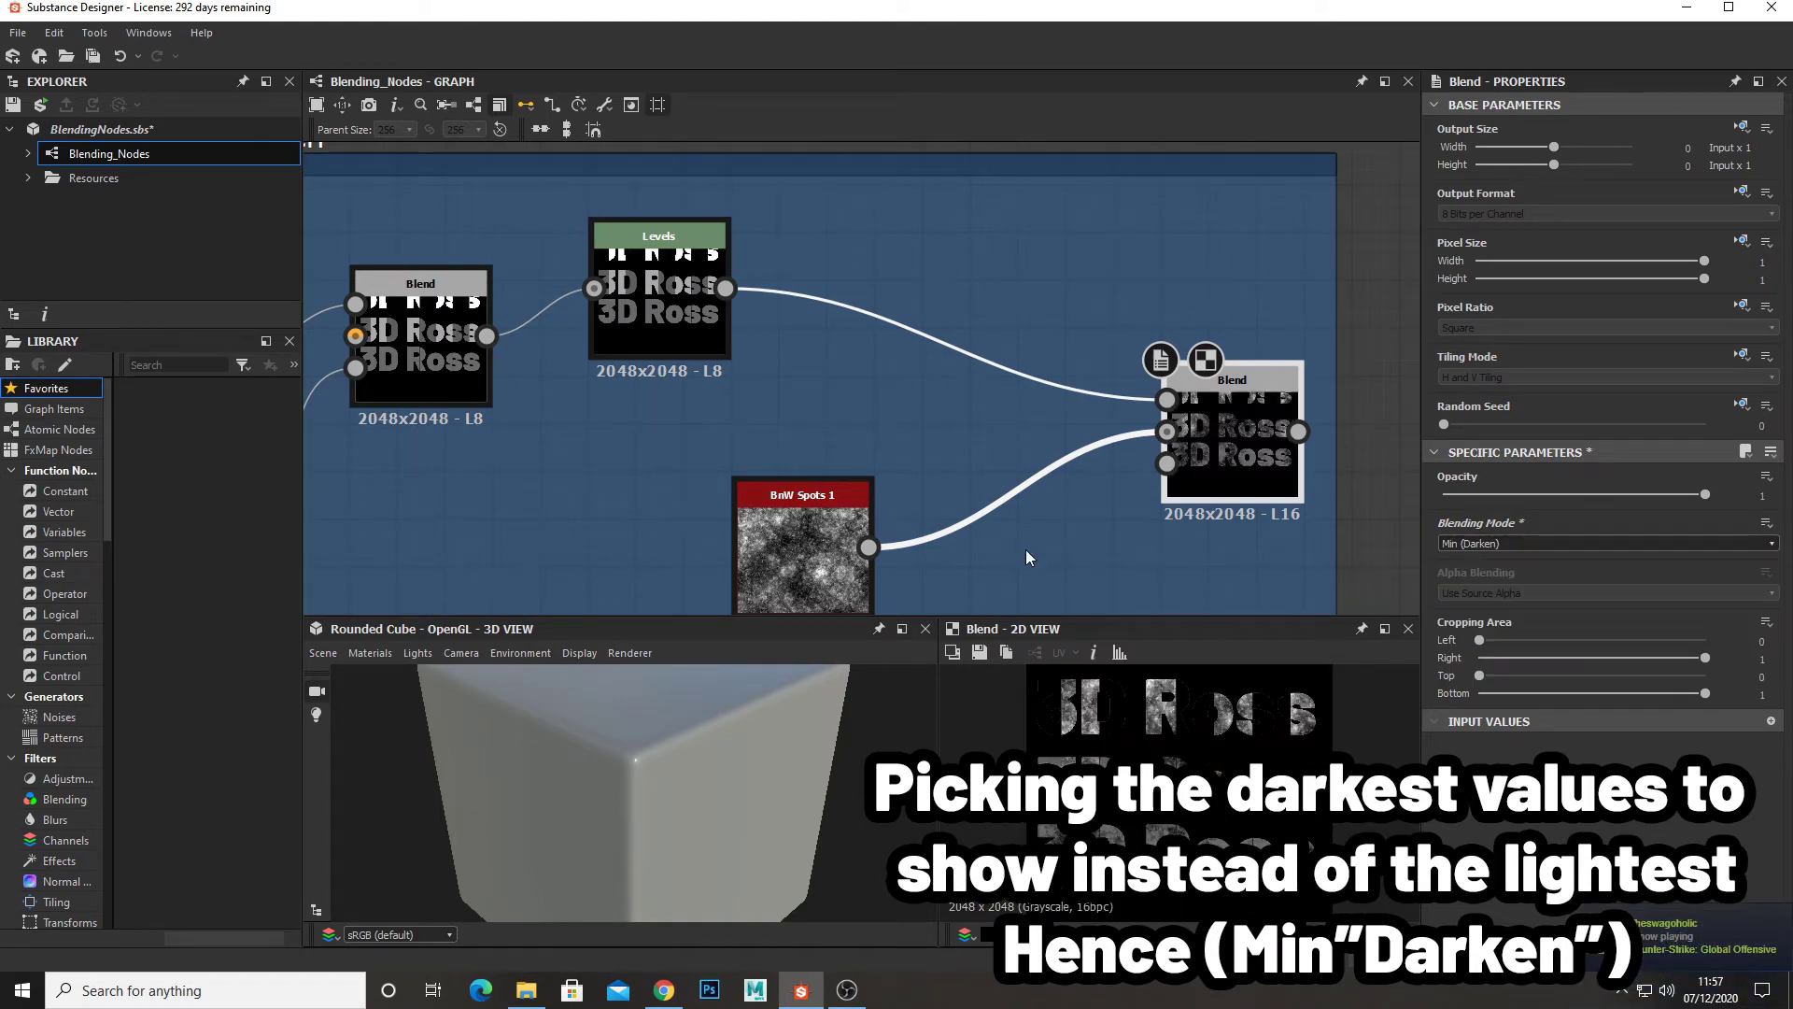
- Locate the Switch frame and display its Blend node in the 2D view
{"action": "scroll", "coordinate": [985, 469], "scroll_direction": "down", "scroll_amount": 5}
{"action": "middle_click_drag", "start_coordinate": [985, 469], "coordinate": [844, 306]}
{"action": "scroll", "coordinate": [720, 519], "scroll_direction": "up", "scroll_amount": 2}
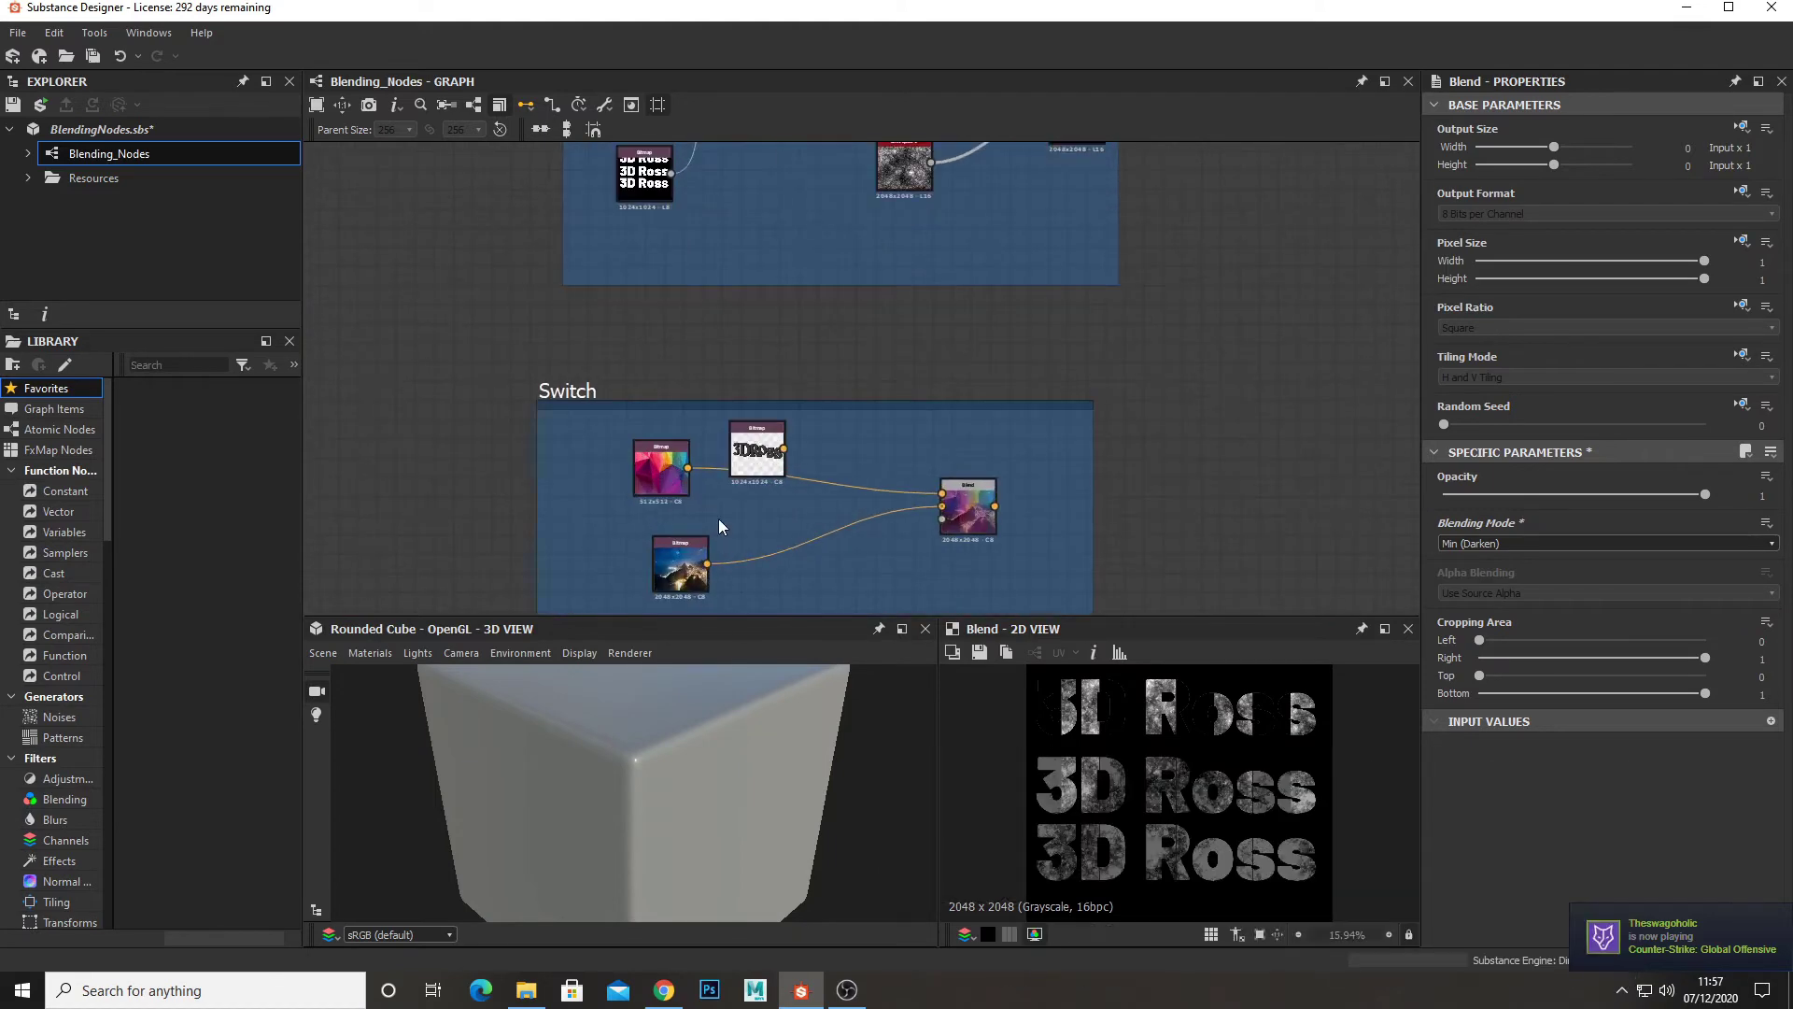
{"action": "middle_click_drag", "start_coordinate": [720, 519], "coordinate": [814, 401]}
{"action": "scroll", "coordinate": [820, 393], "scroll_direction": "up", "scroll_amount": 3}
{"action": "middle_click_drag", "start_coordinate": [1168, 404], "coordinate": [1023, 428]}
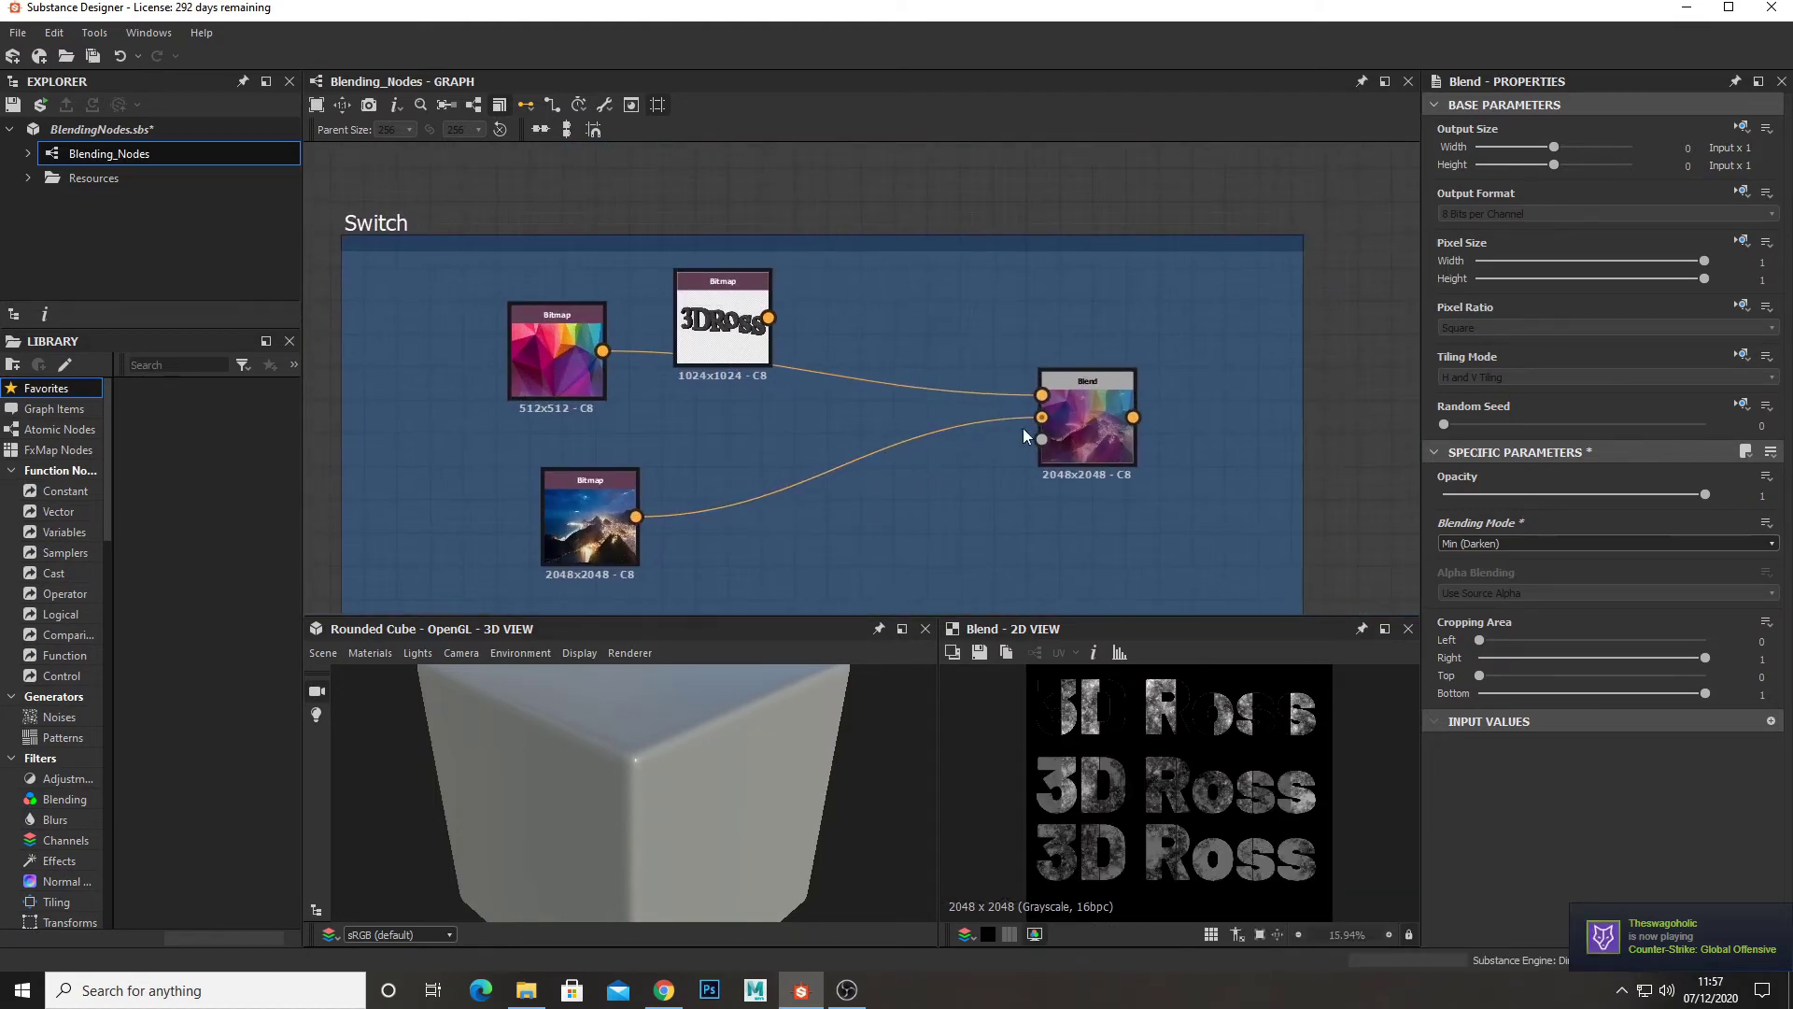
{"action": "left_click_drag", "start_coordinate": [1086, 413], "coordinate": [1074, 411]}
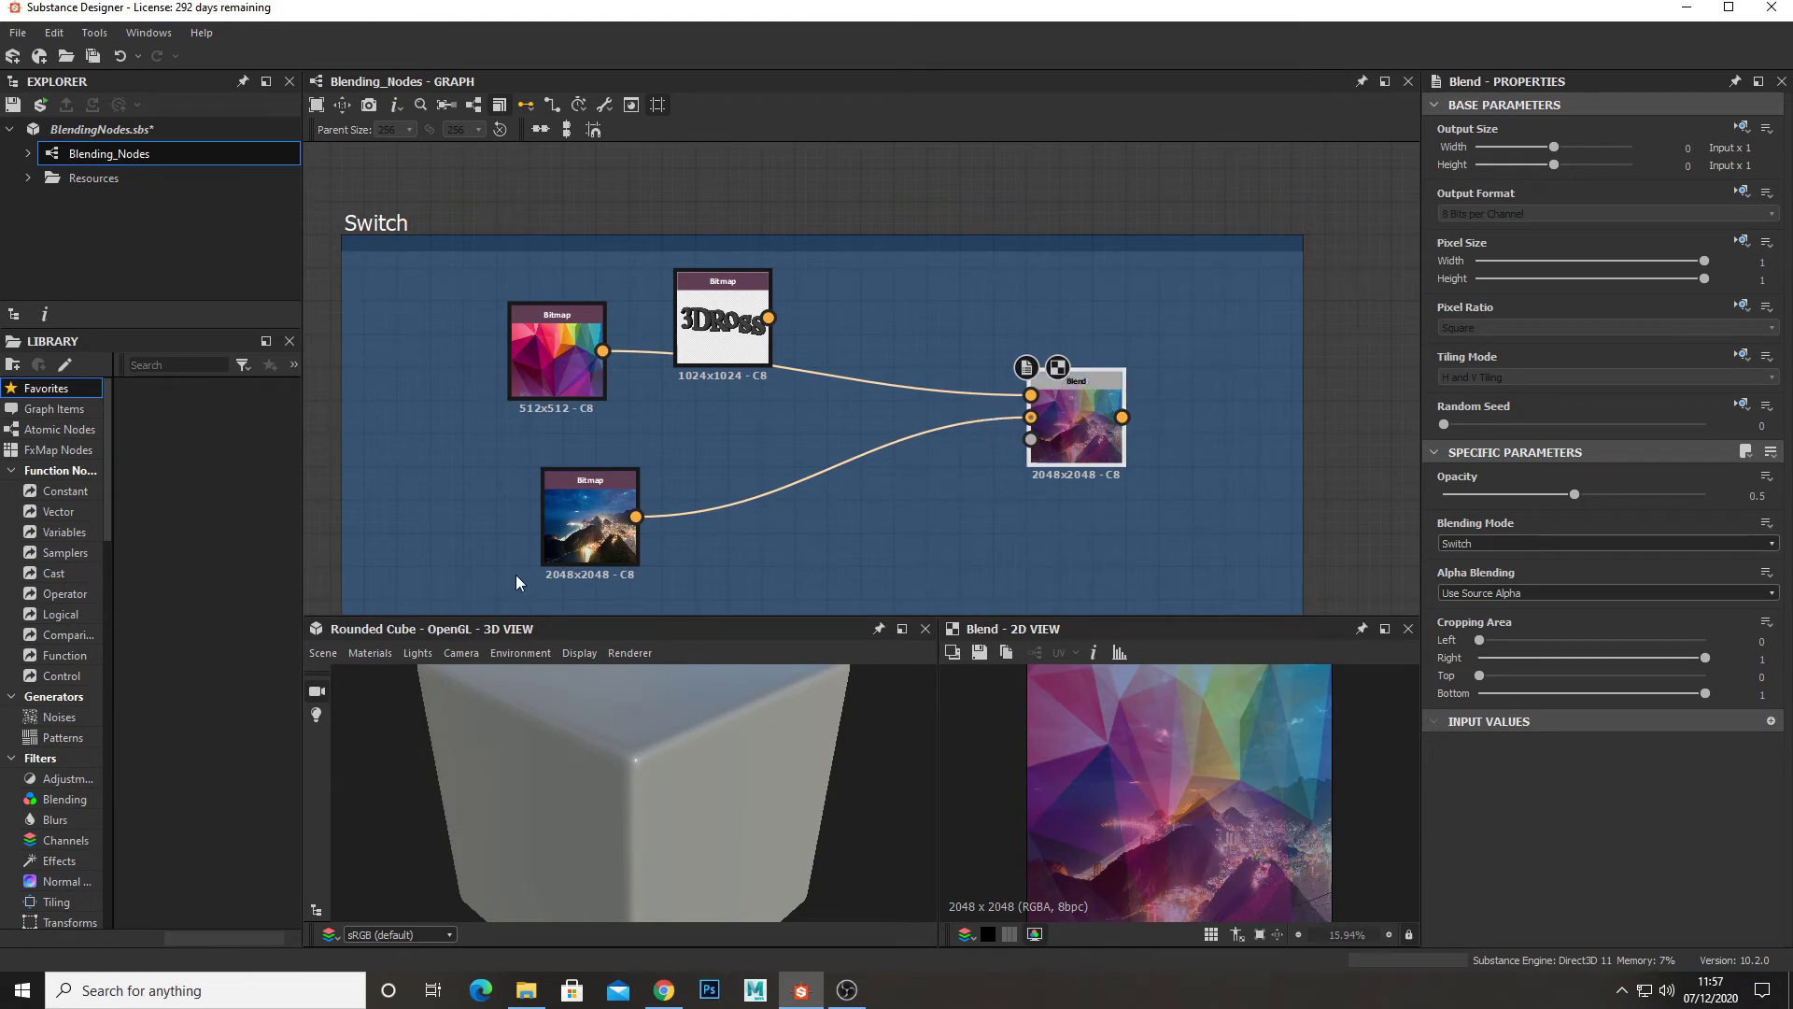
- Try the Switch Blend node's opacity at its lowest value, undo that change, and set the opacity to 1
{"action": "key", "text": "alt+Tab"}
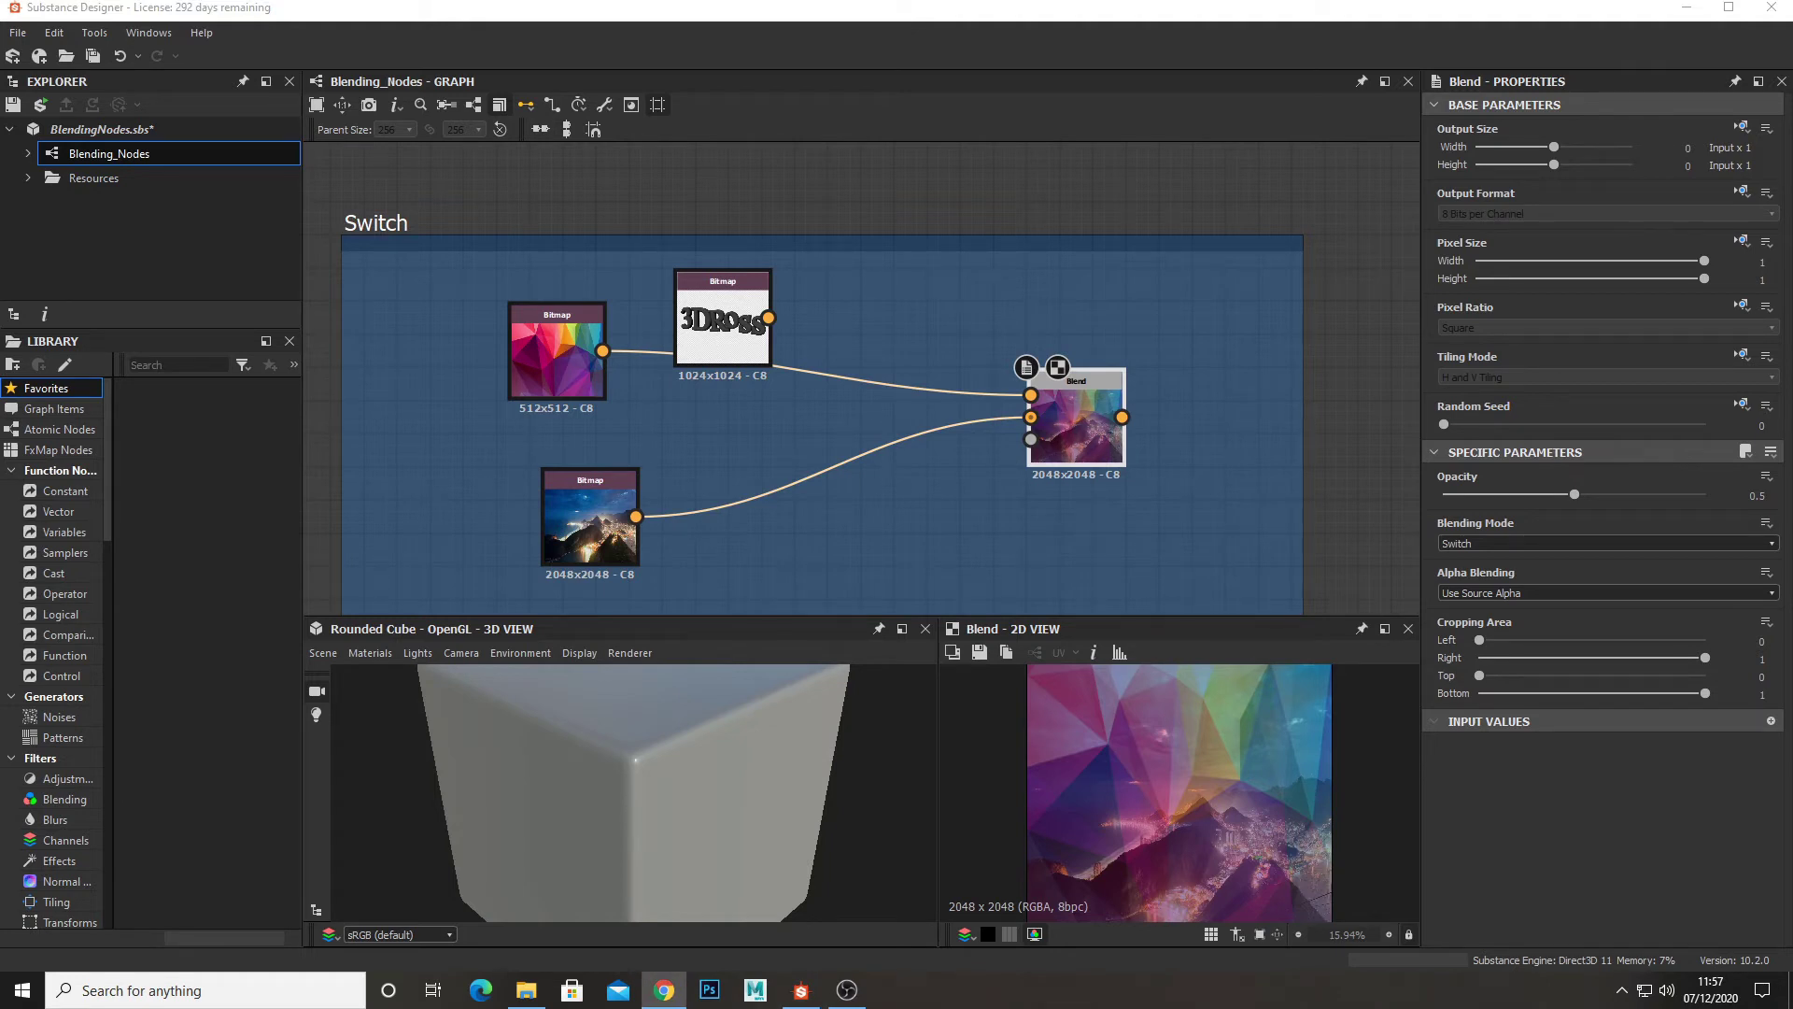
{"action": "left_click_drag", "start_coordinate": [1575, 494], "coordinate": [1416, 490]}
{"action": "key", "text": "ctrl+z"}
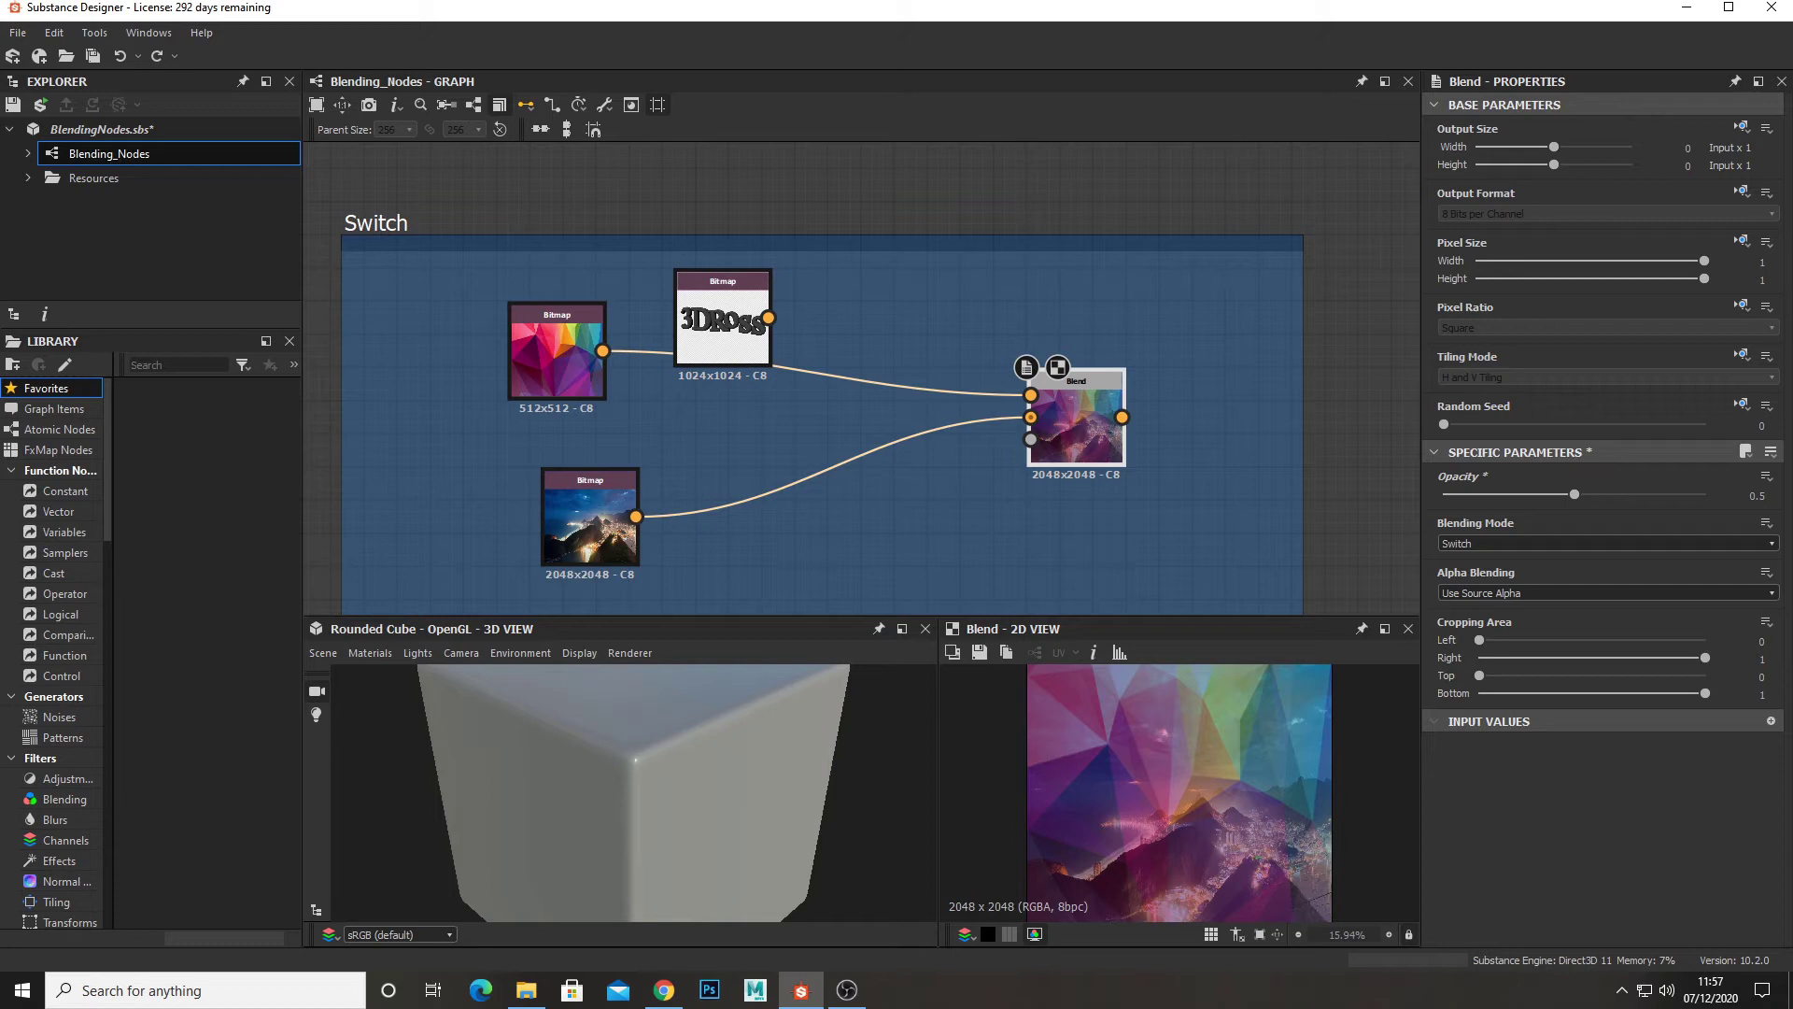
{"action": "left_click_drag", "start_coordinate": [1556, 495], "coordinate": [1728, 509]}
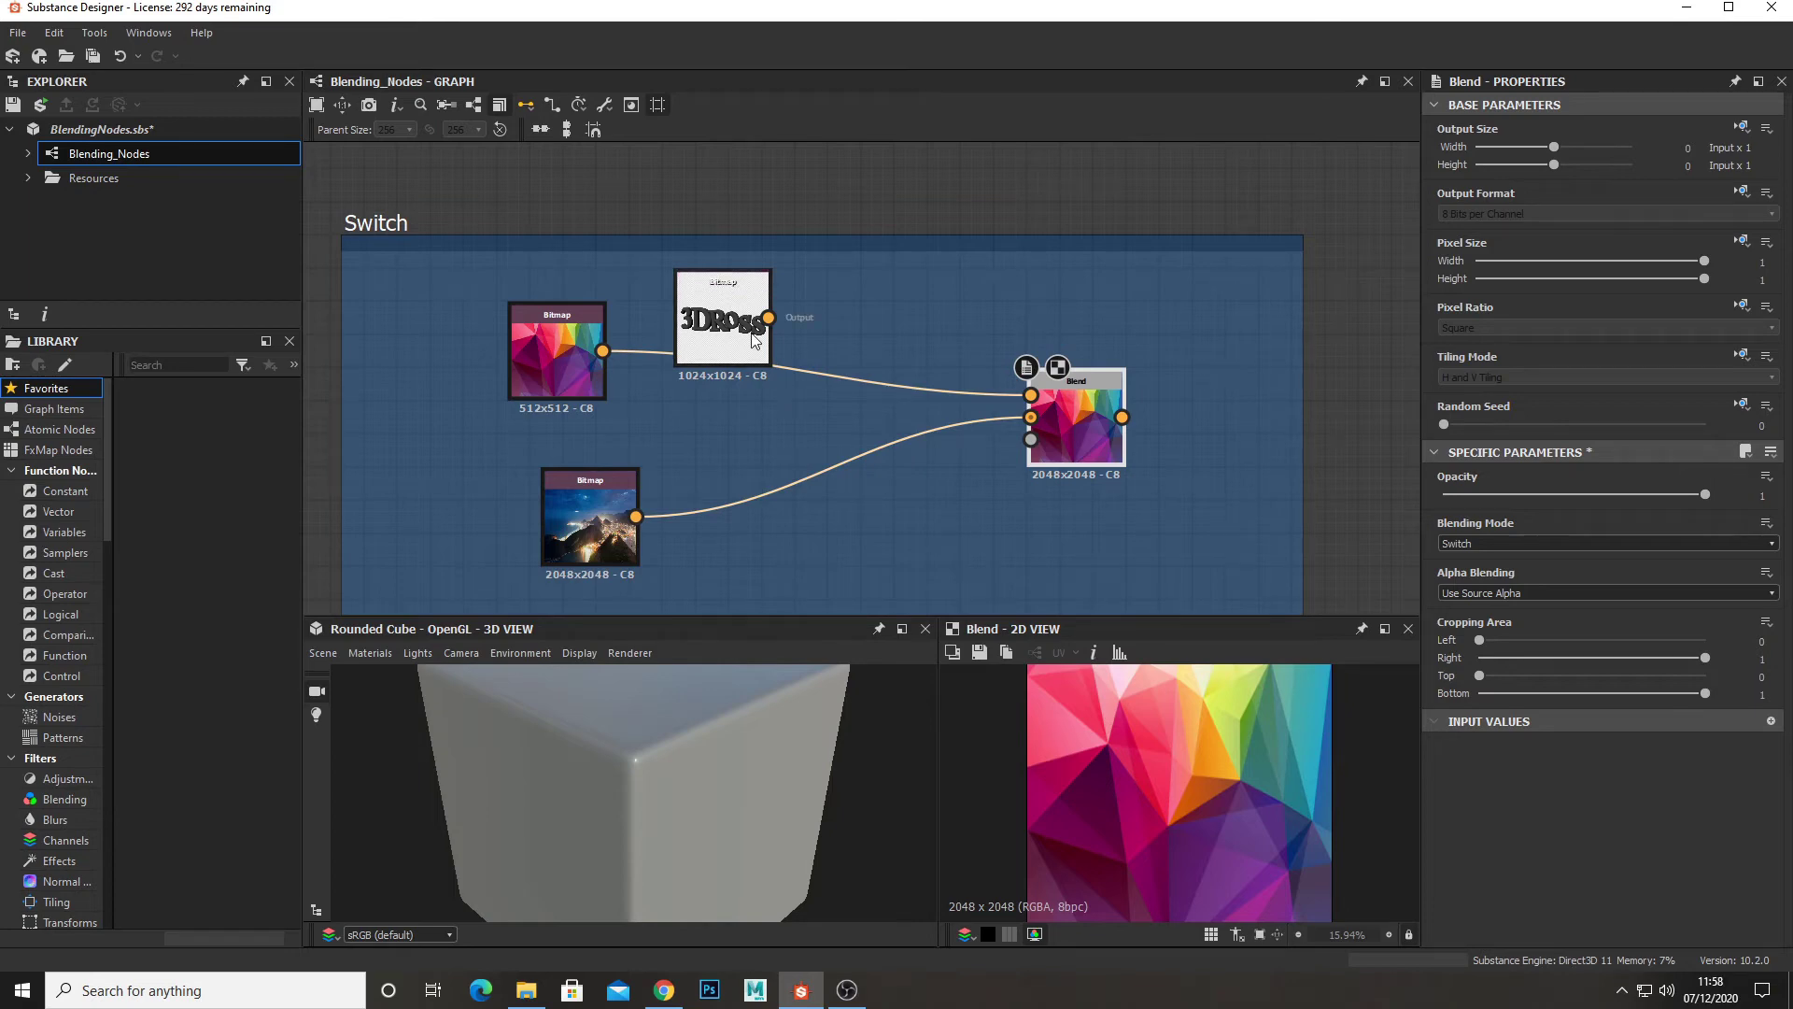
- Go to the Copy frame and display its 3DRoss Bitmap and its Blend result in the 2D view for comparison
{"action": "scroll", "coordinate": [854, 304], "scroll_direction": "down", "scroll_amount": 6}
{"action": "middle_click_drag", "start_coordinate": [971, 221], "coordinate": [929, 551]}
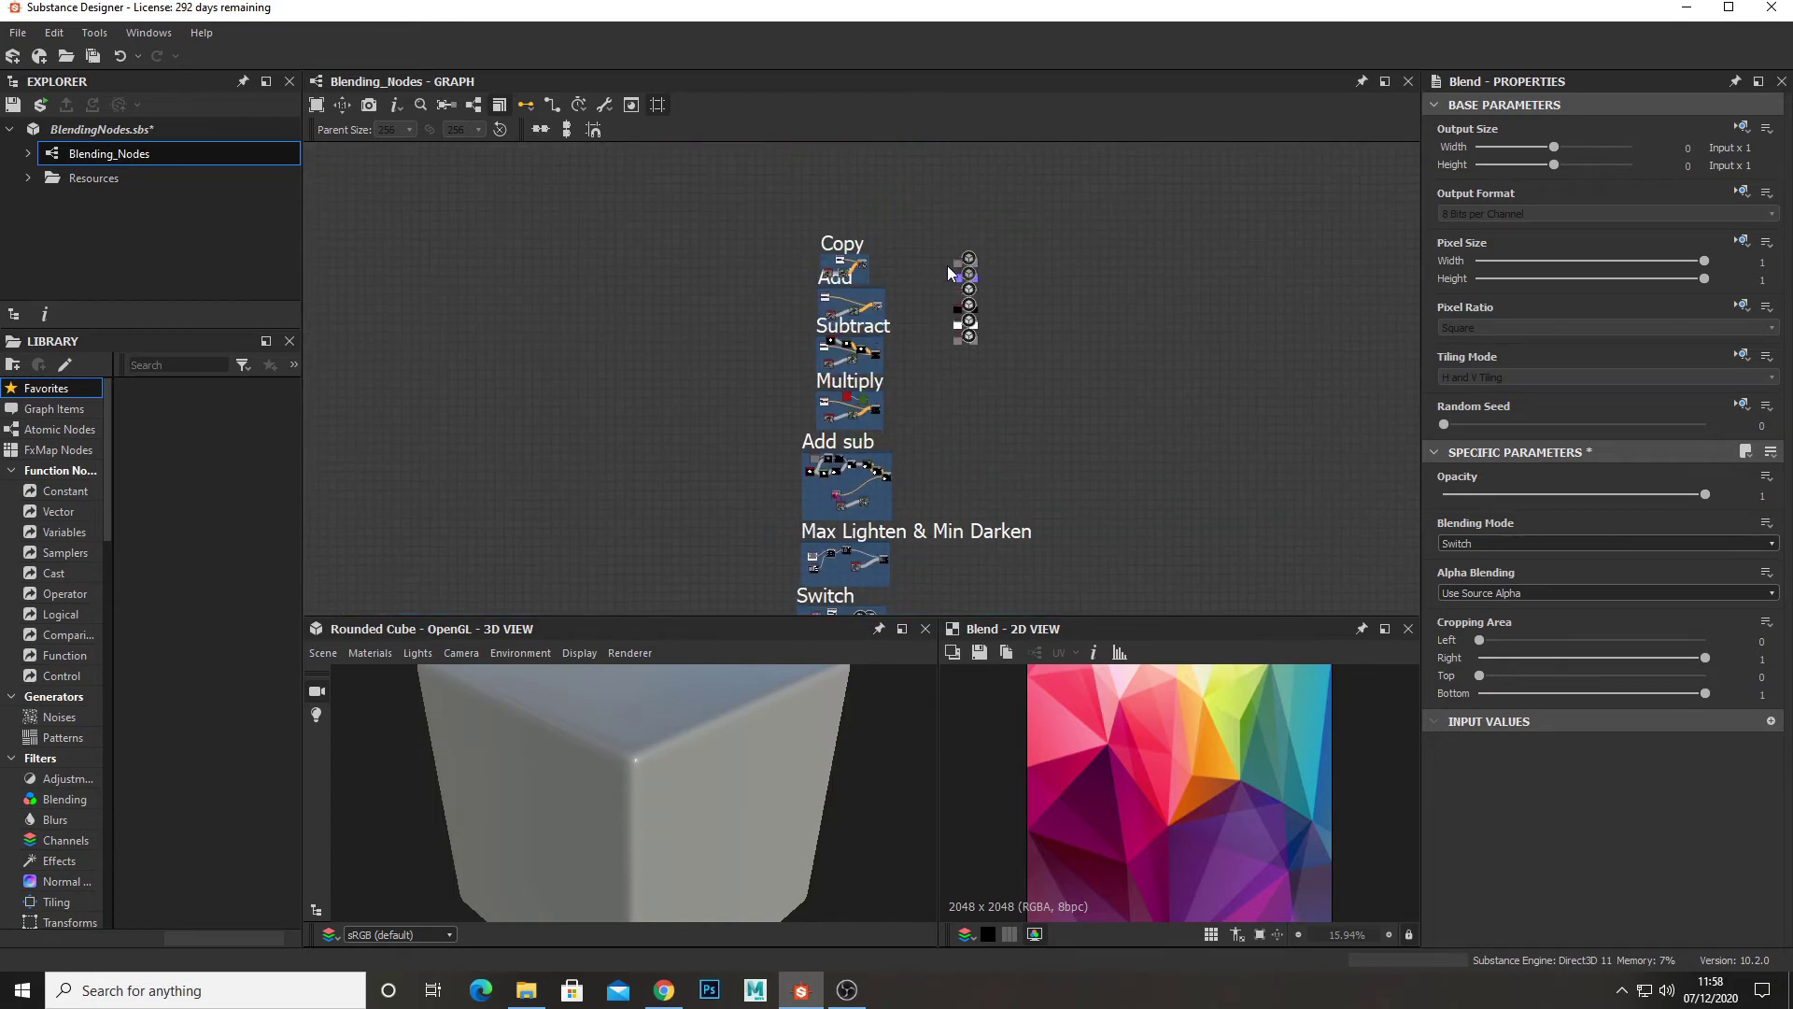
{"action": "scroll", "coordinate": [947, 265], "scroll_direction": "up", "scroll_amount": 10}
{"action": "double_click", "coordinate": [689, 282]}
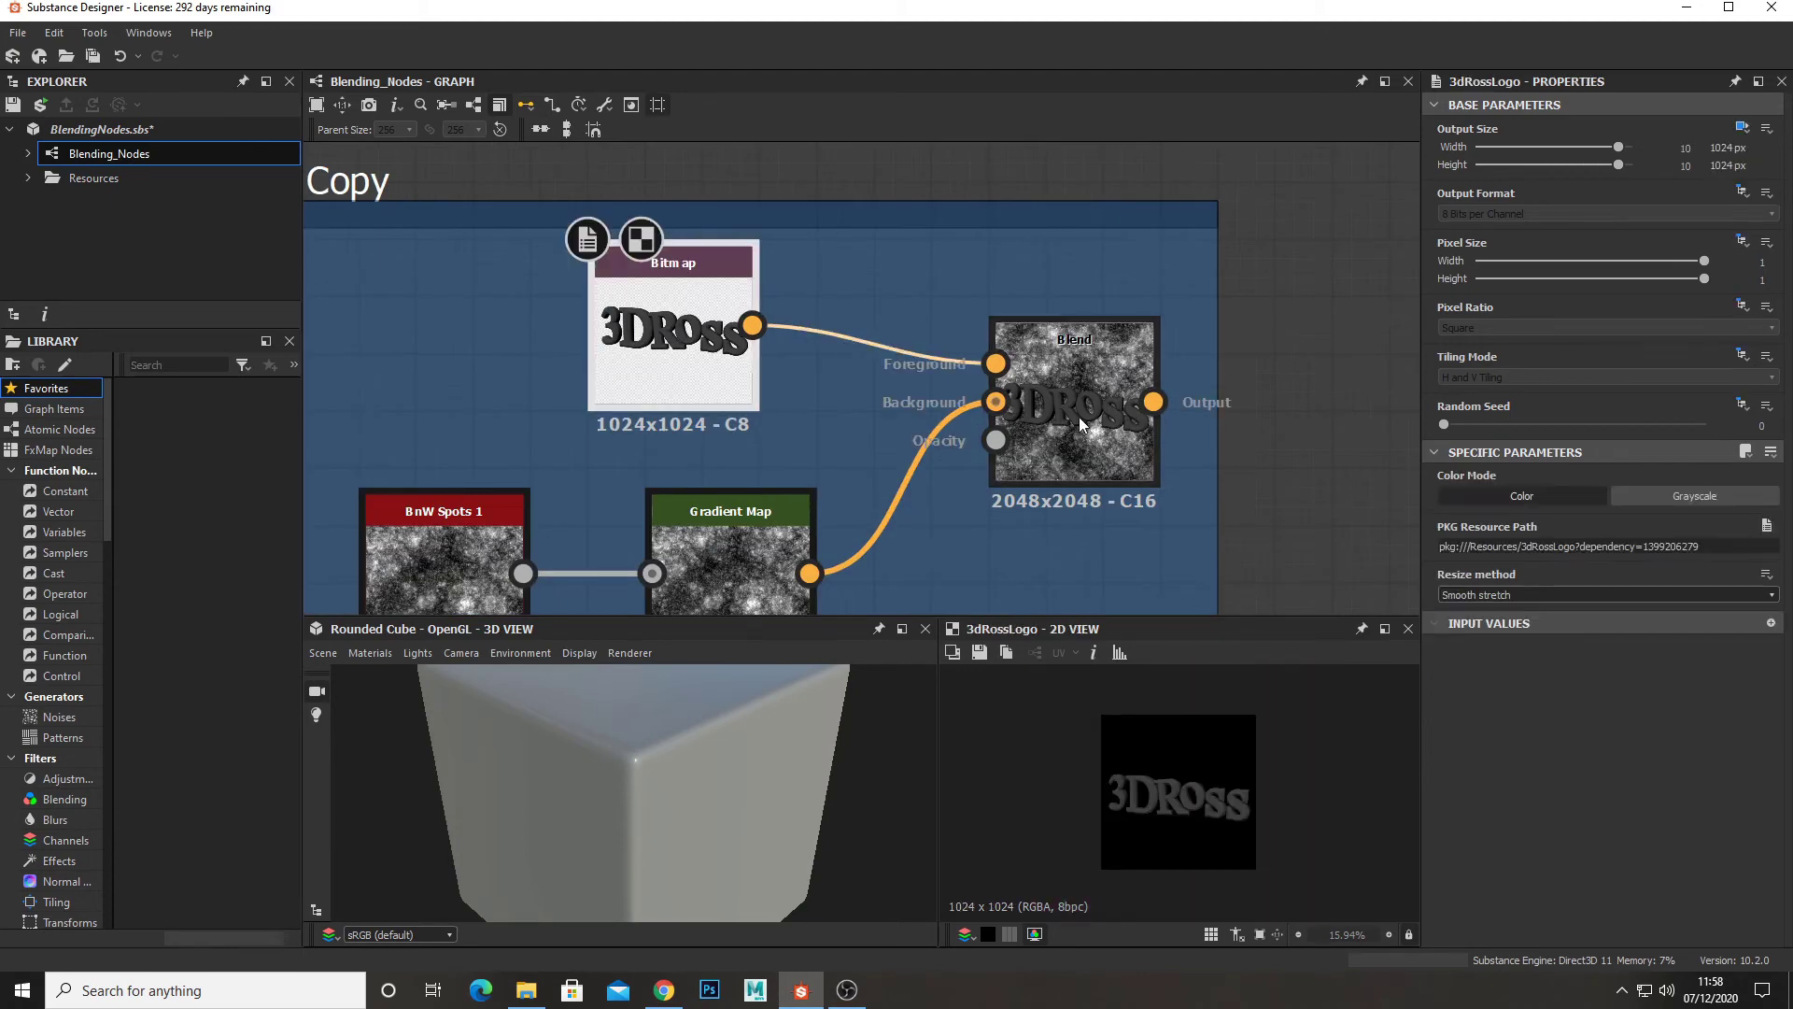
{"action": "double_click", "coordinate": [1088, 427]}
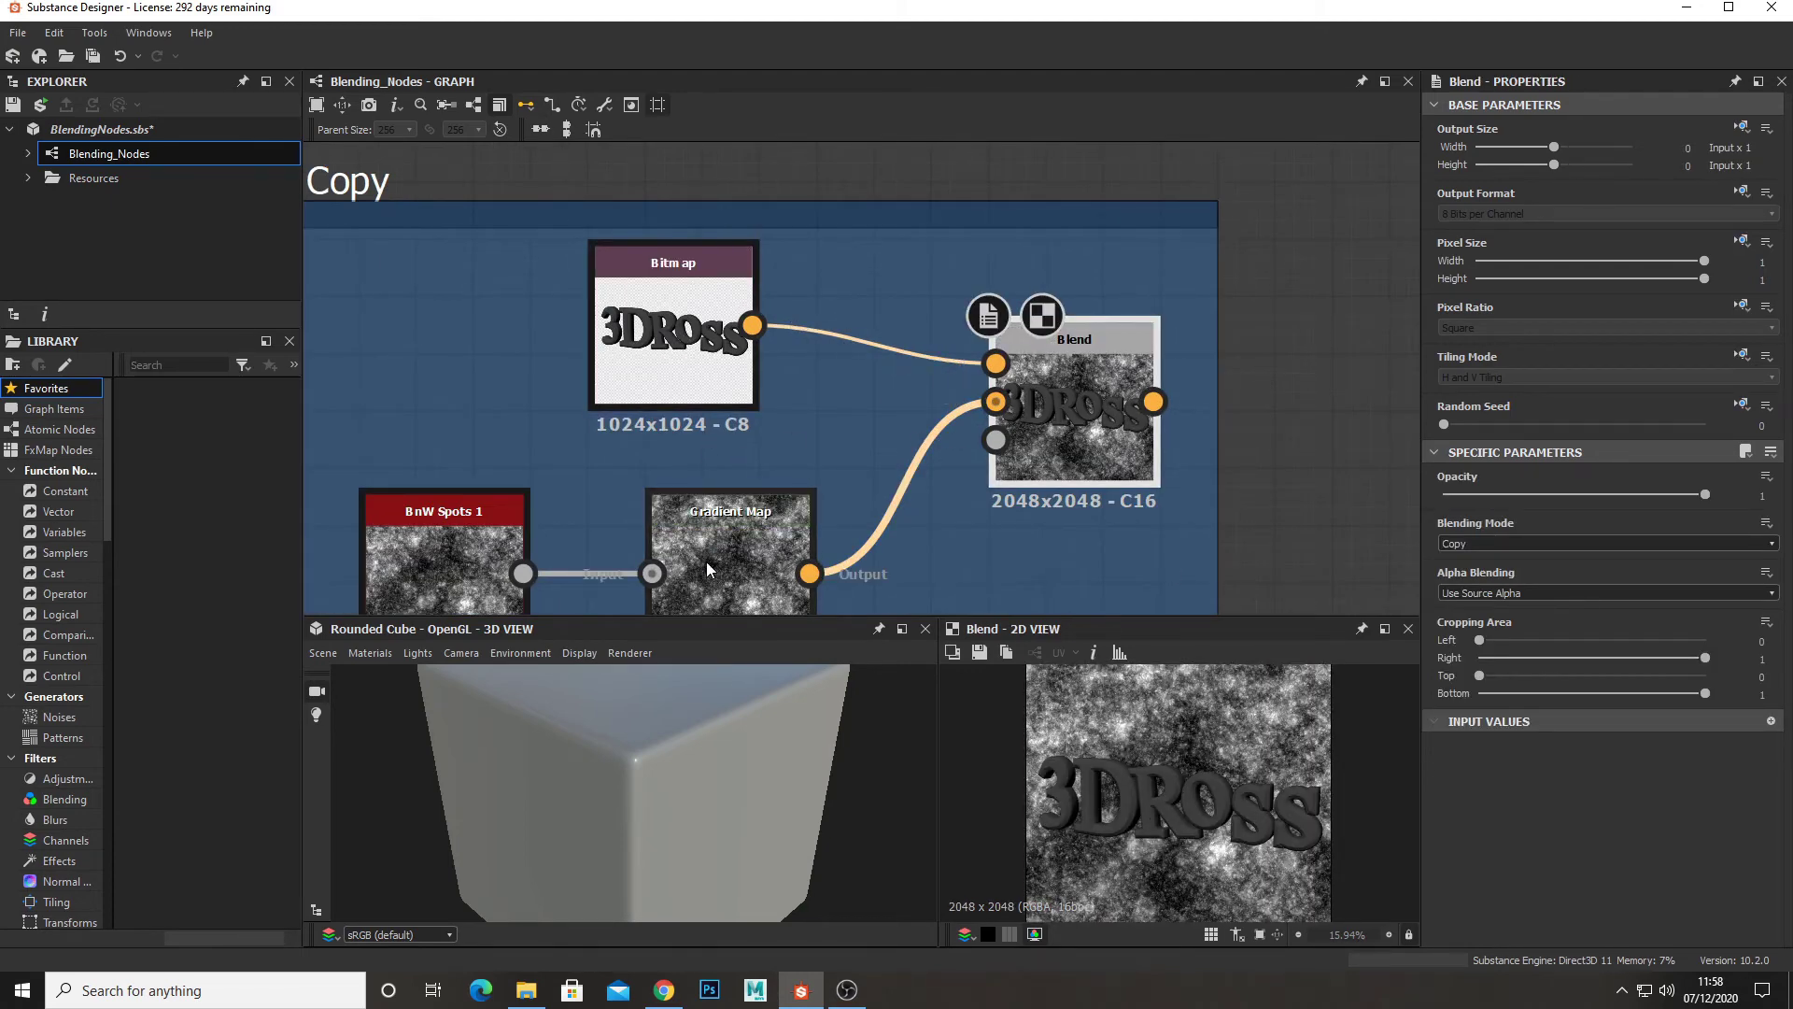
- Return to the Switch frame, display its Blend node in the 2D view, and vary its opacity, ending at 1
{"action": "scroll", "coordinate": [837, 461], "scroll_direction": "down", "scroll_amount": 3}
{"action": "scroll", "coordinate": [842, 532], "scroll_direction": "down", "scroll_amount": 7}
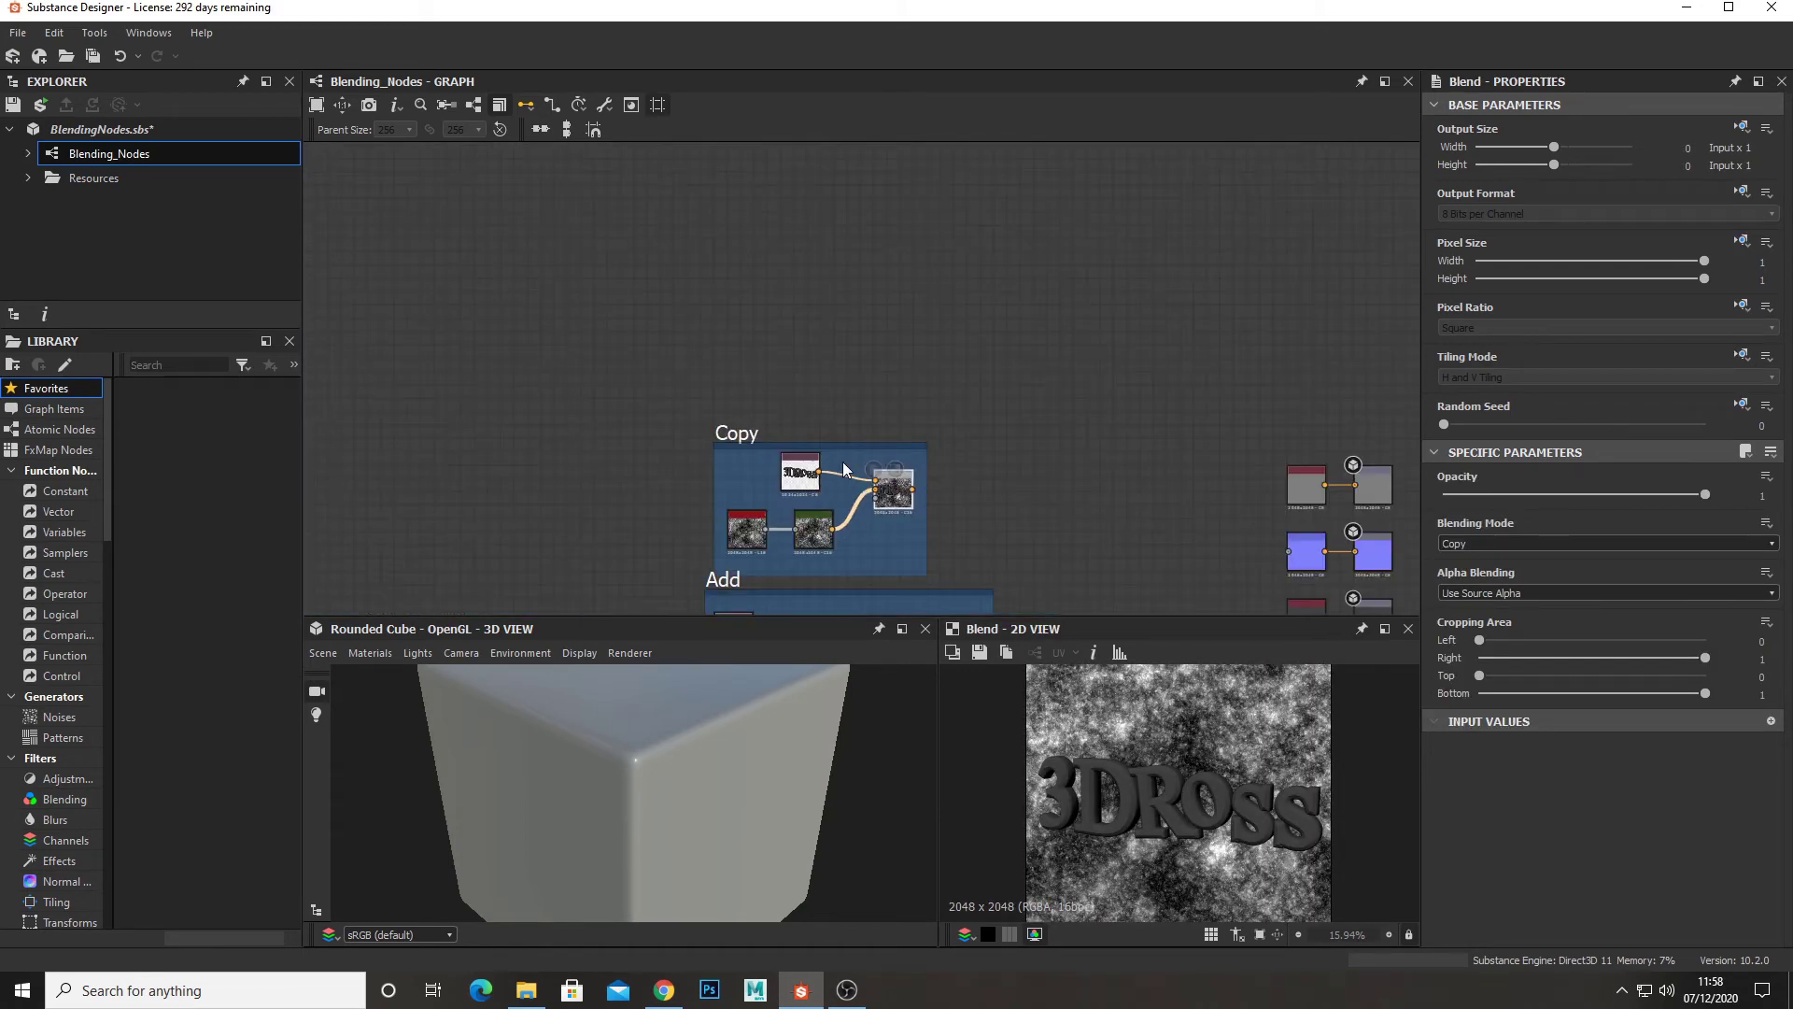
{"action": "middle_click_drag", "start_coordinate": [894, 470], "coordinate": [888, 112]}
{"action": "middle_click_drag", "start_coordinate": [885, 520], "coordinate": [887, 460]}
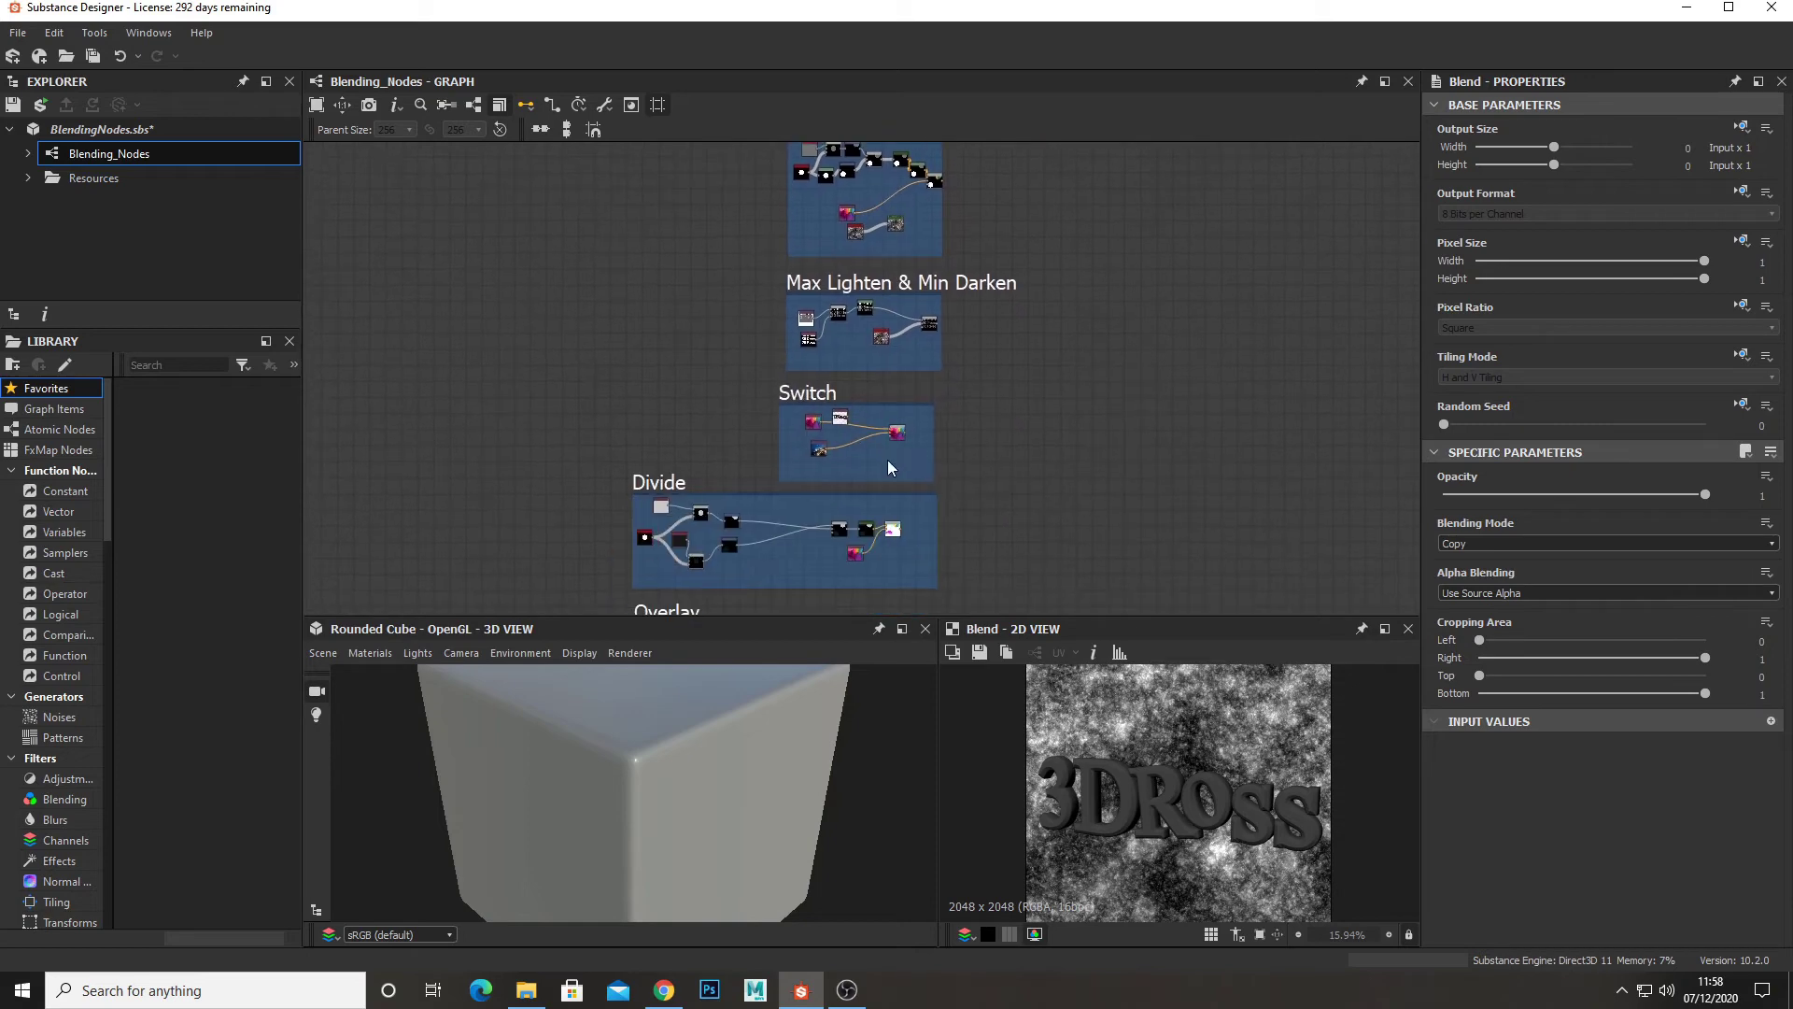
{"action": "scroll", "coordinate": [888, 460], "scroll_direction": "up", "scroll_amount": 5}
{"action": "double_click", "coordinate": [904, 406]}
{"action": "left_click_drag", "start_coordinate": [1633, 496], "coordinate": [1709, 494]}
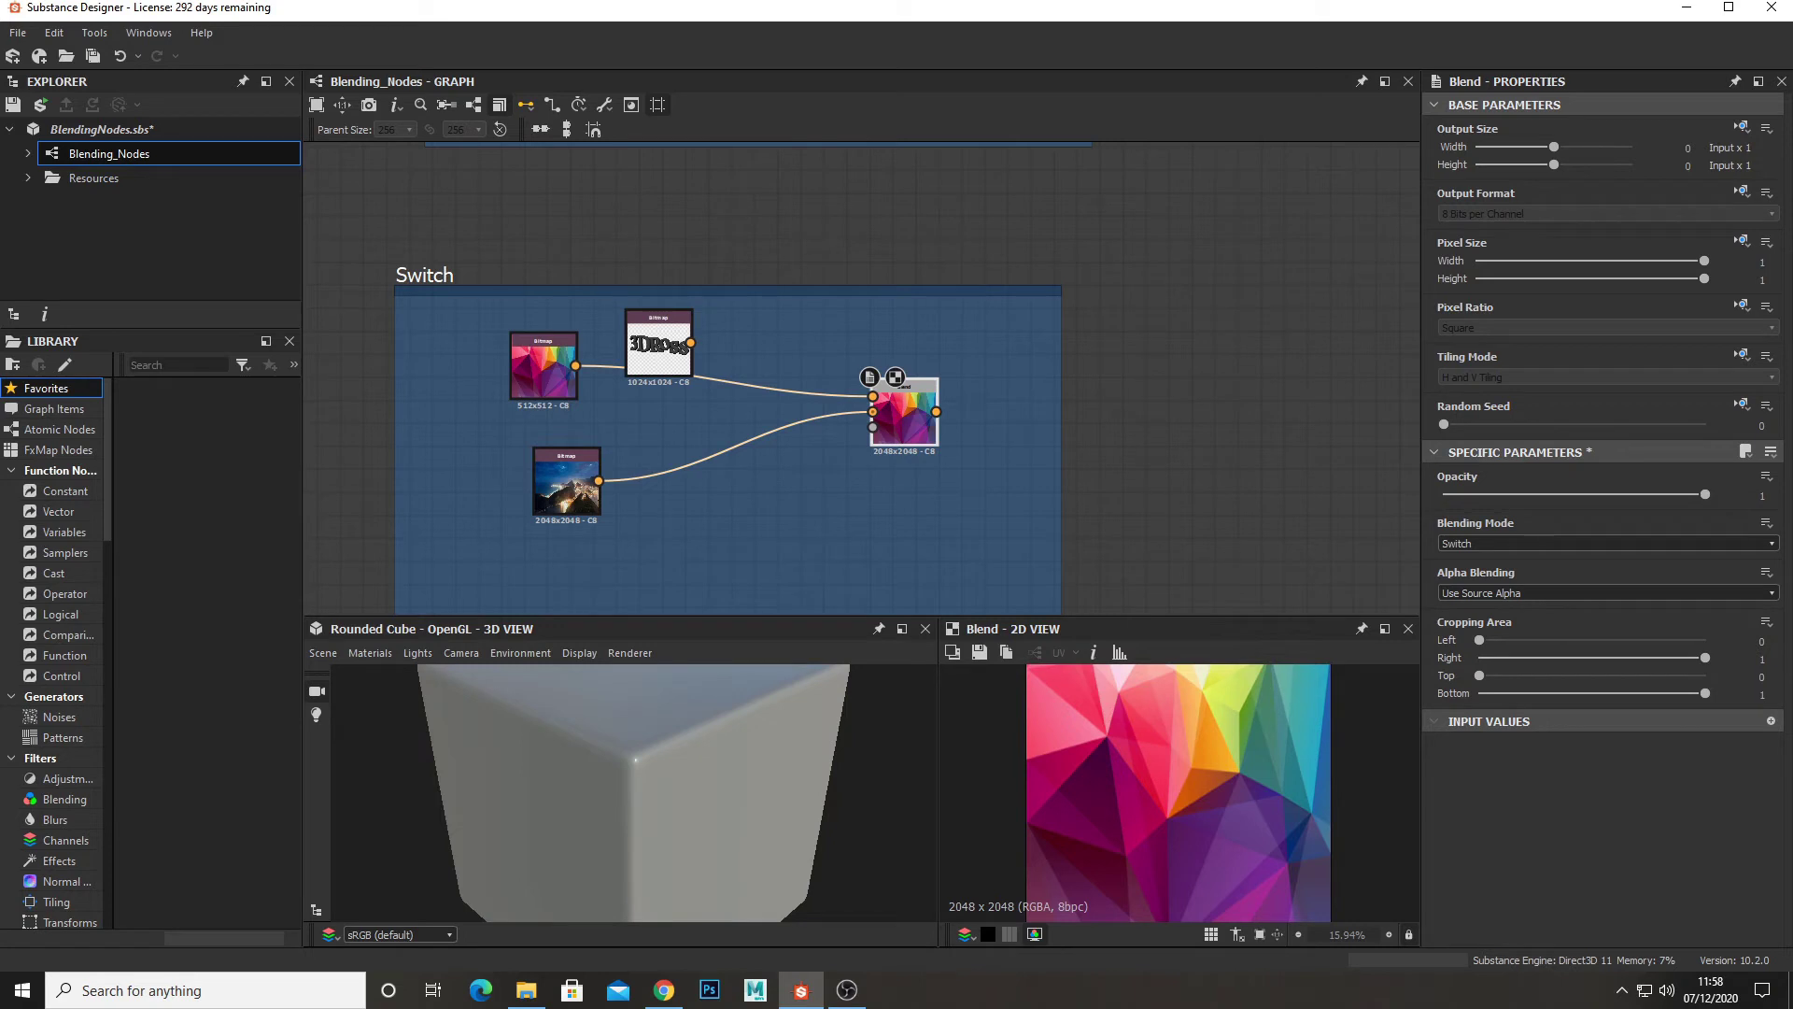
{"action": "key", "text": "alt+Tab"}
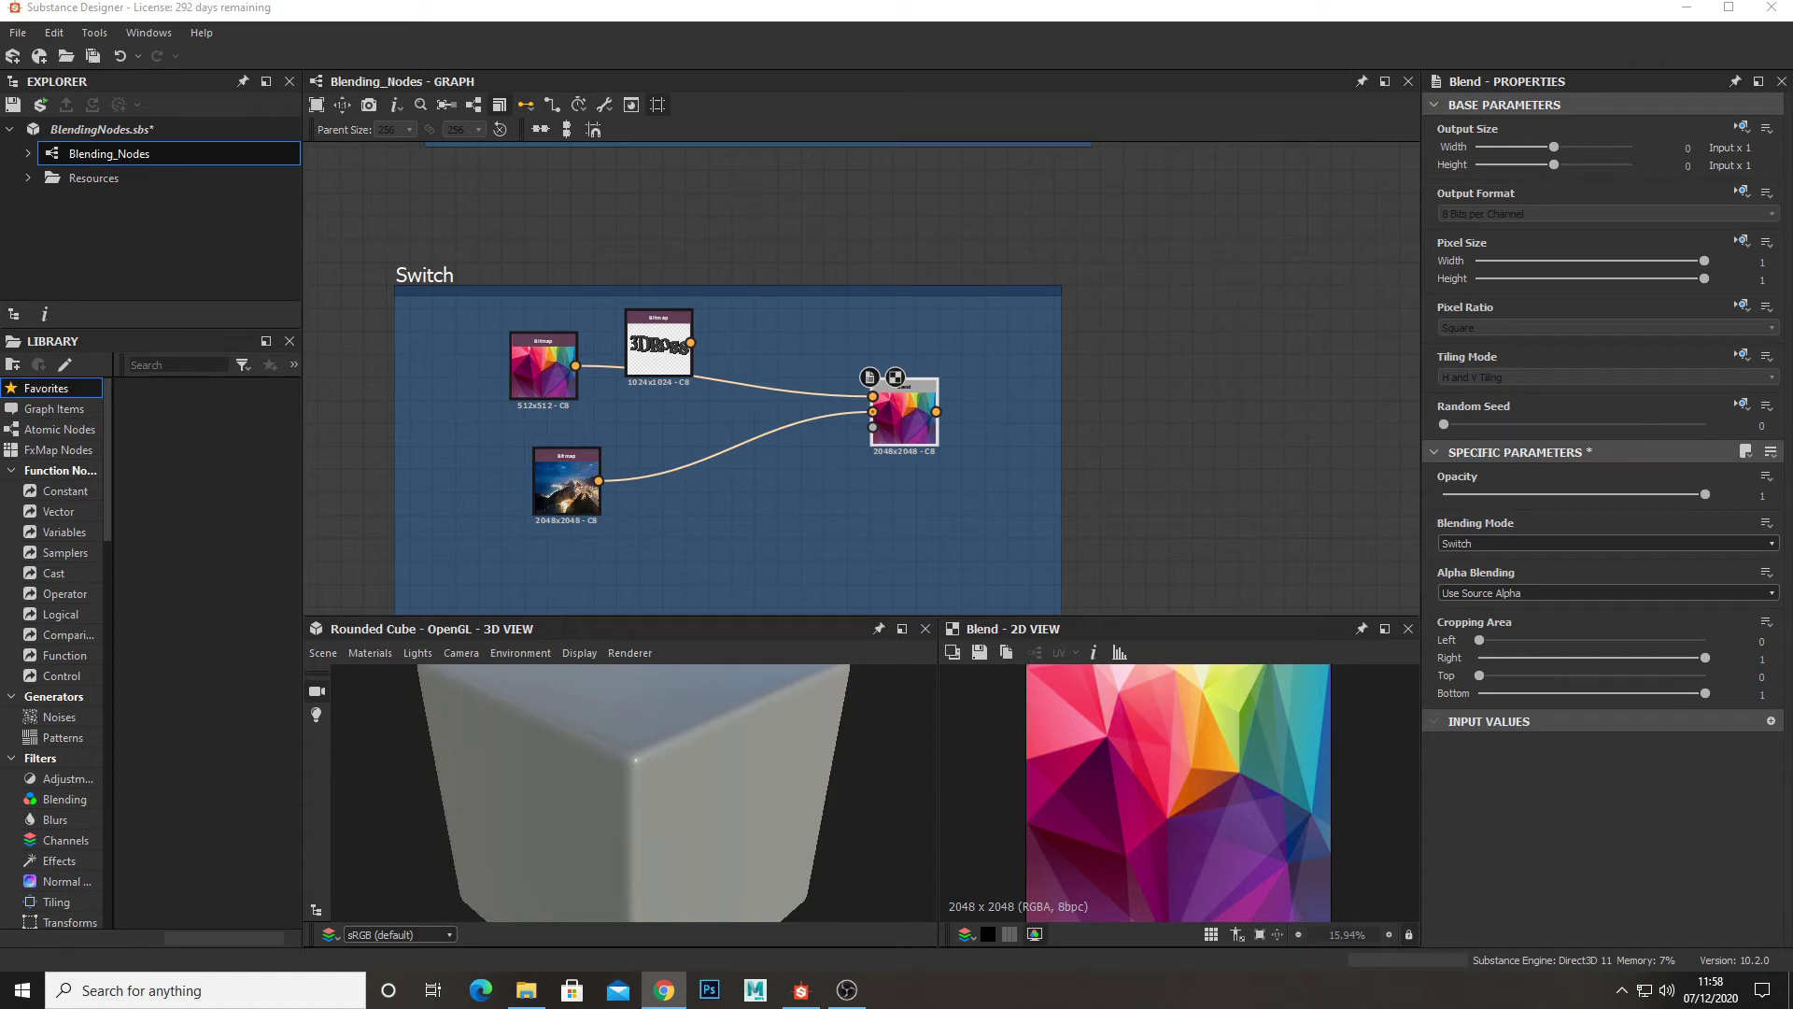
{"action": "left_click", "coordinate": [932, 408]}
- Try the Switch Blend node's opacity at 0.57 and set it back to 1
{"action": "scroll", "coordinate": [909, 417], "scroll_direction": "up", "scroll_amount": 1}
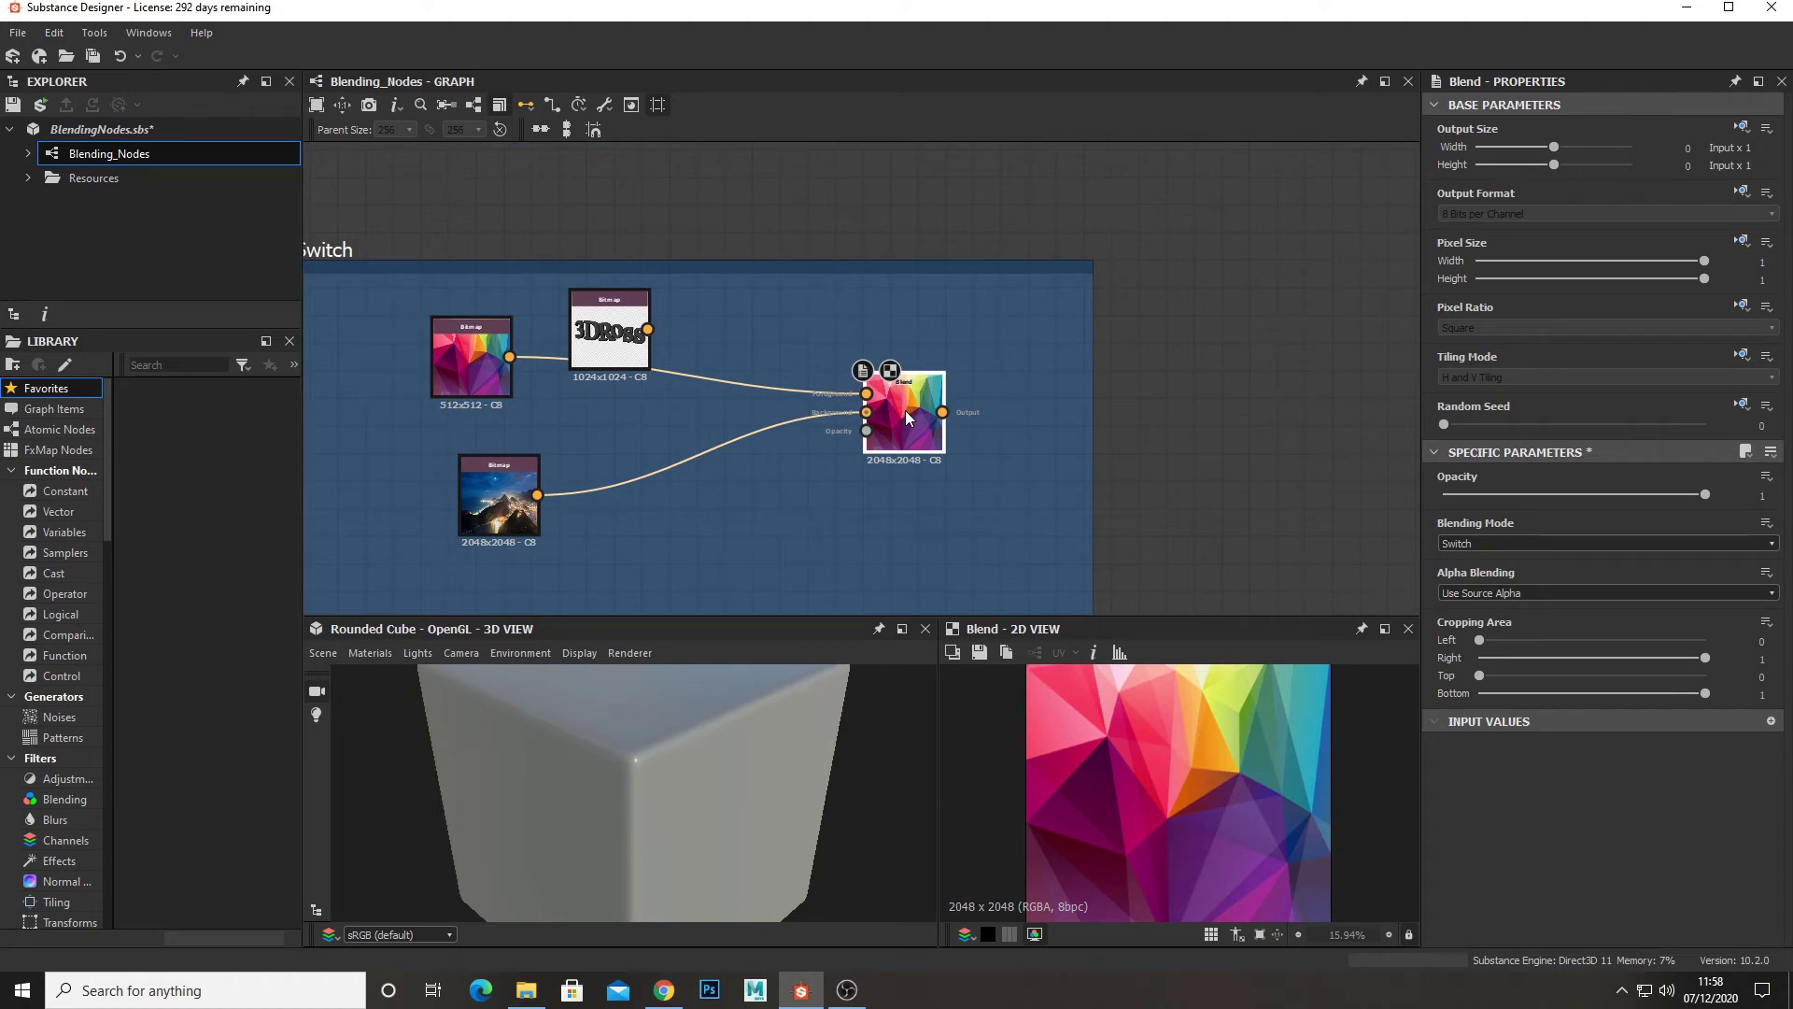
{"action": "scroll", "coordinate": [907, 418], "scroll_direction": "up", "scroll_amount": 1}
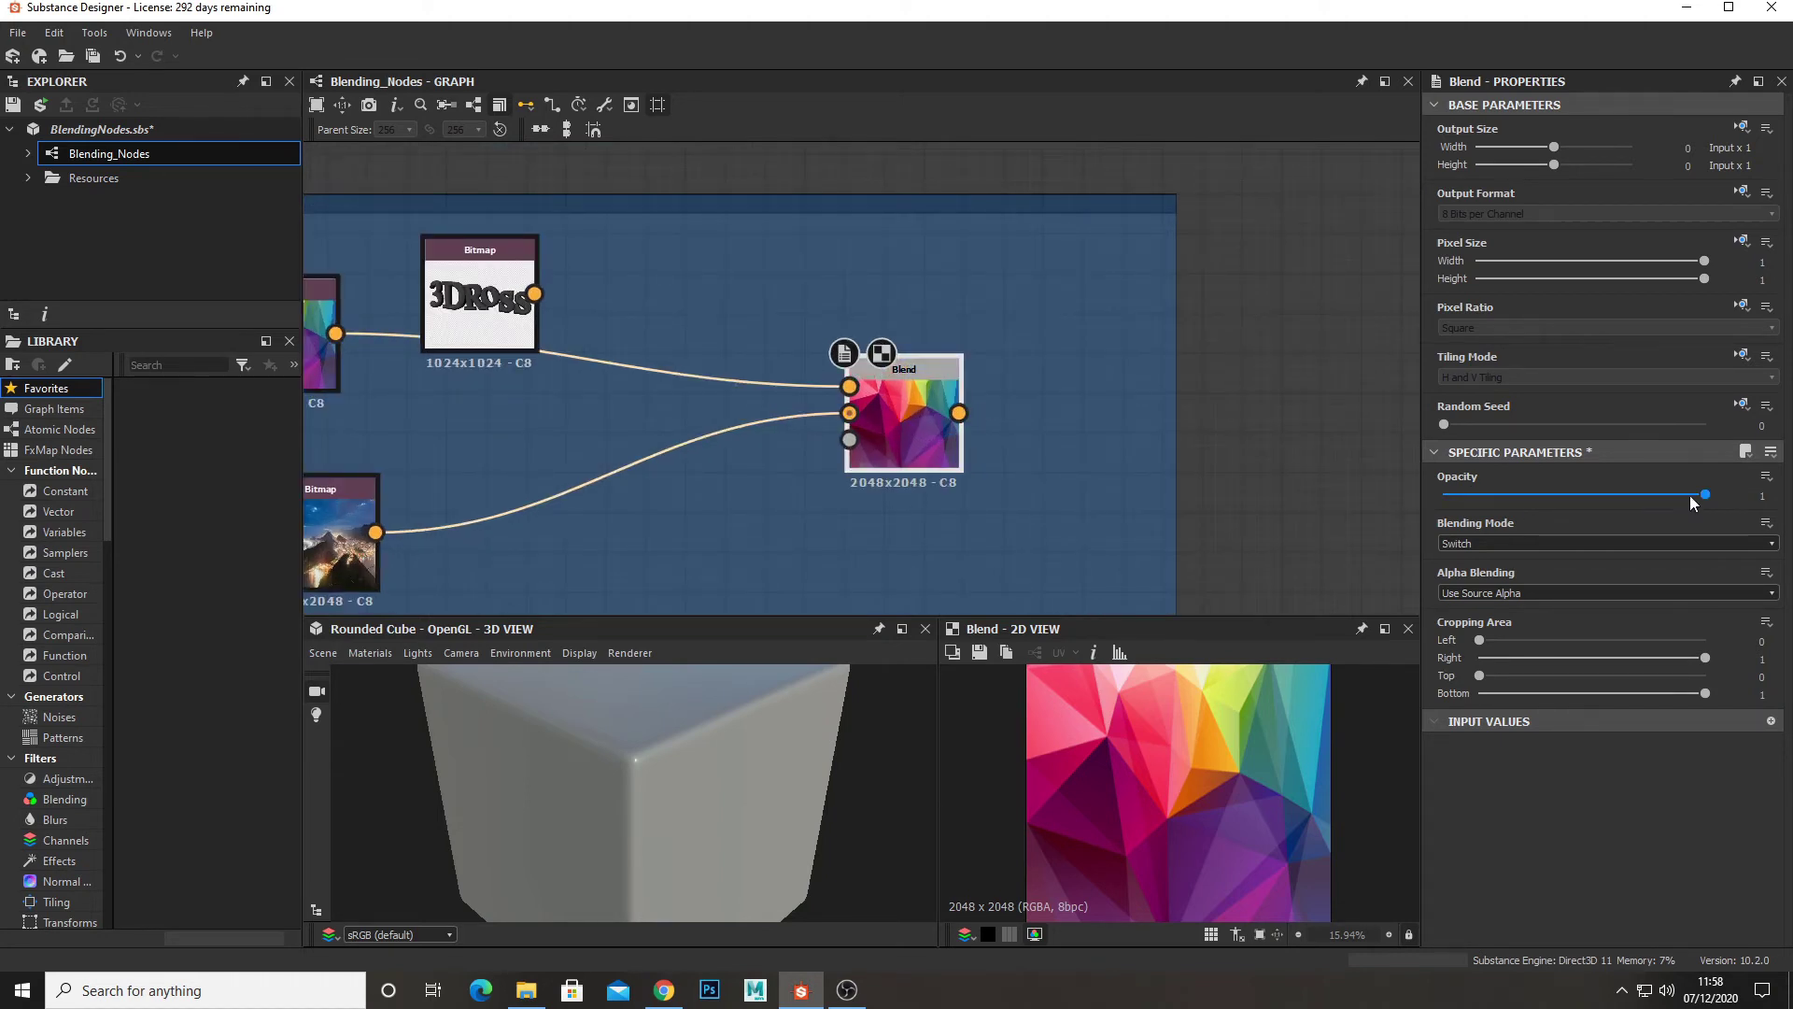
{"action": "left_click_drag", "start_coordinate": [1705, 494], "coordinate": [1591, 522]}
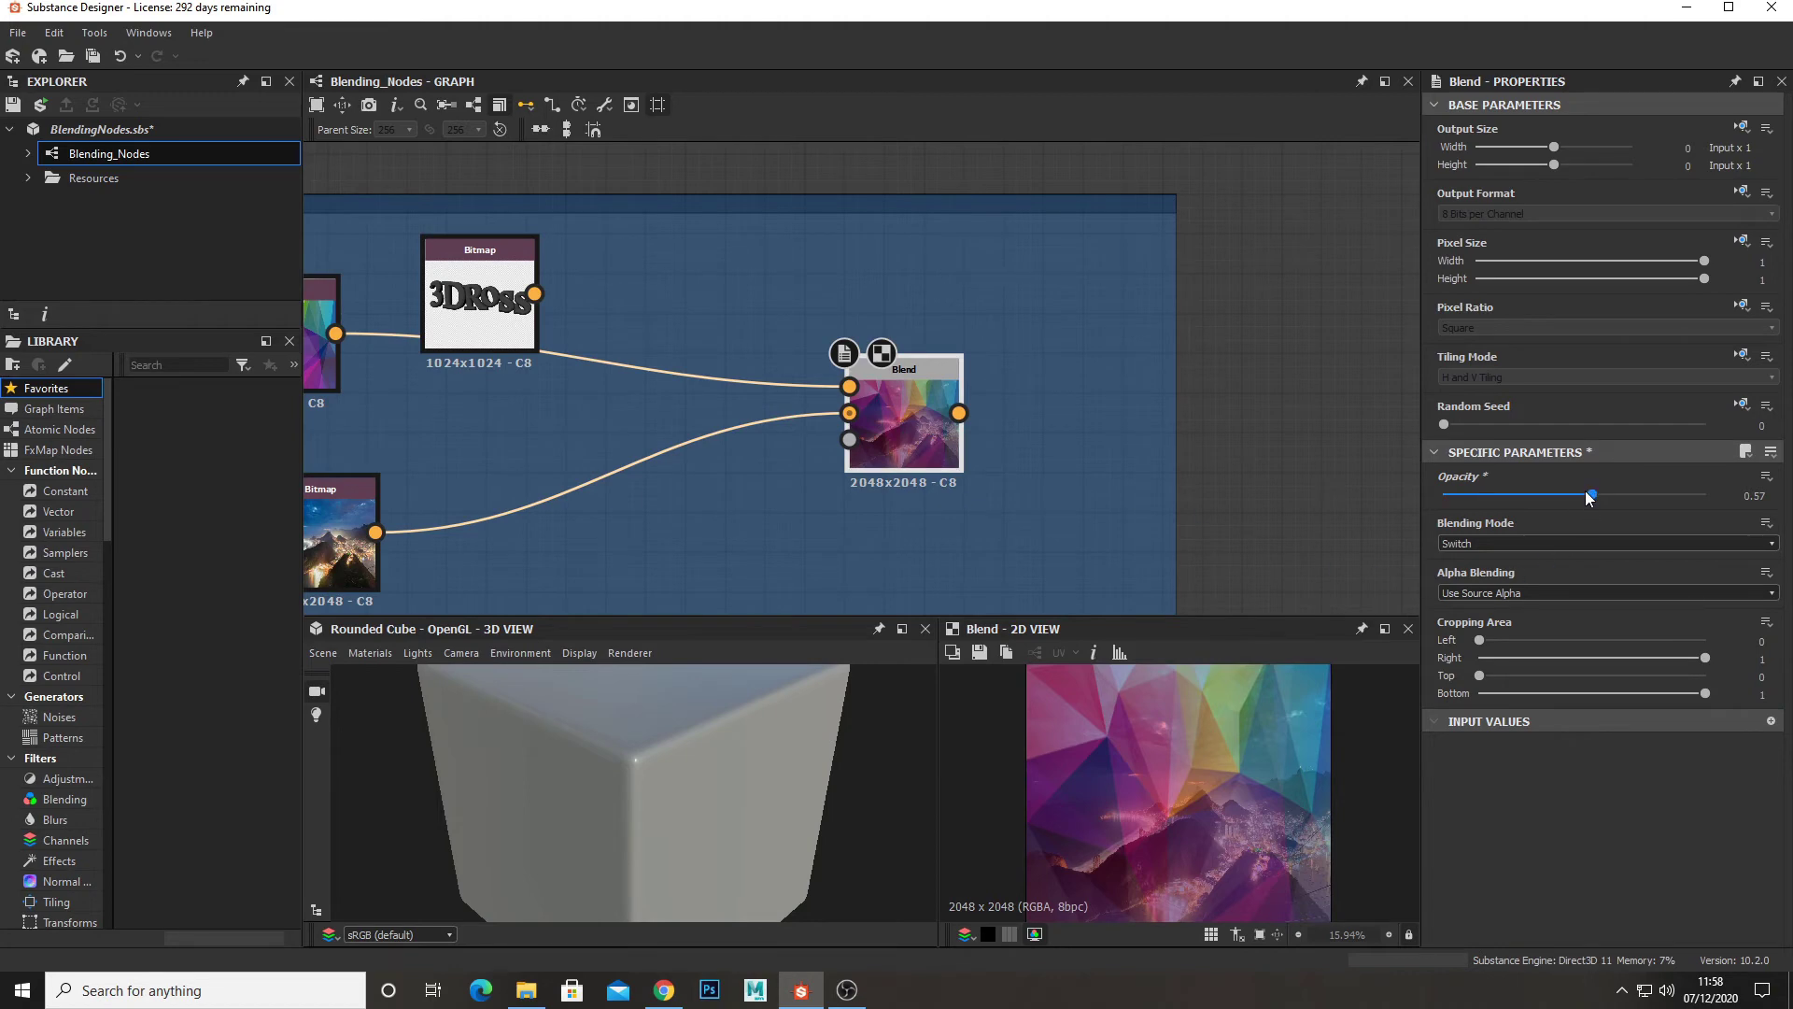
{"action": "left_click_drag", "start_coordinate": [1584, 491], "coordinate": [1791, 495]}
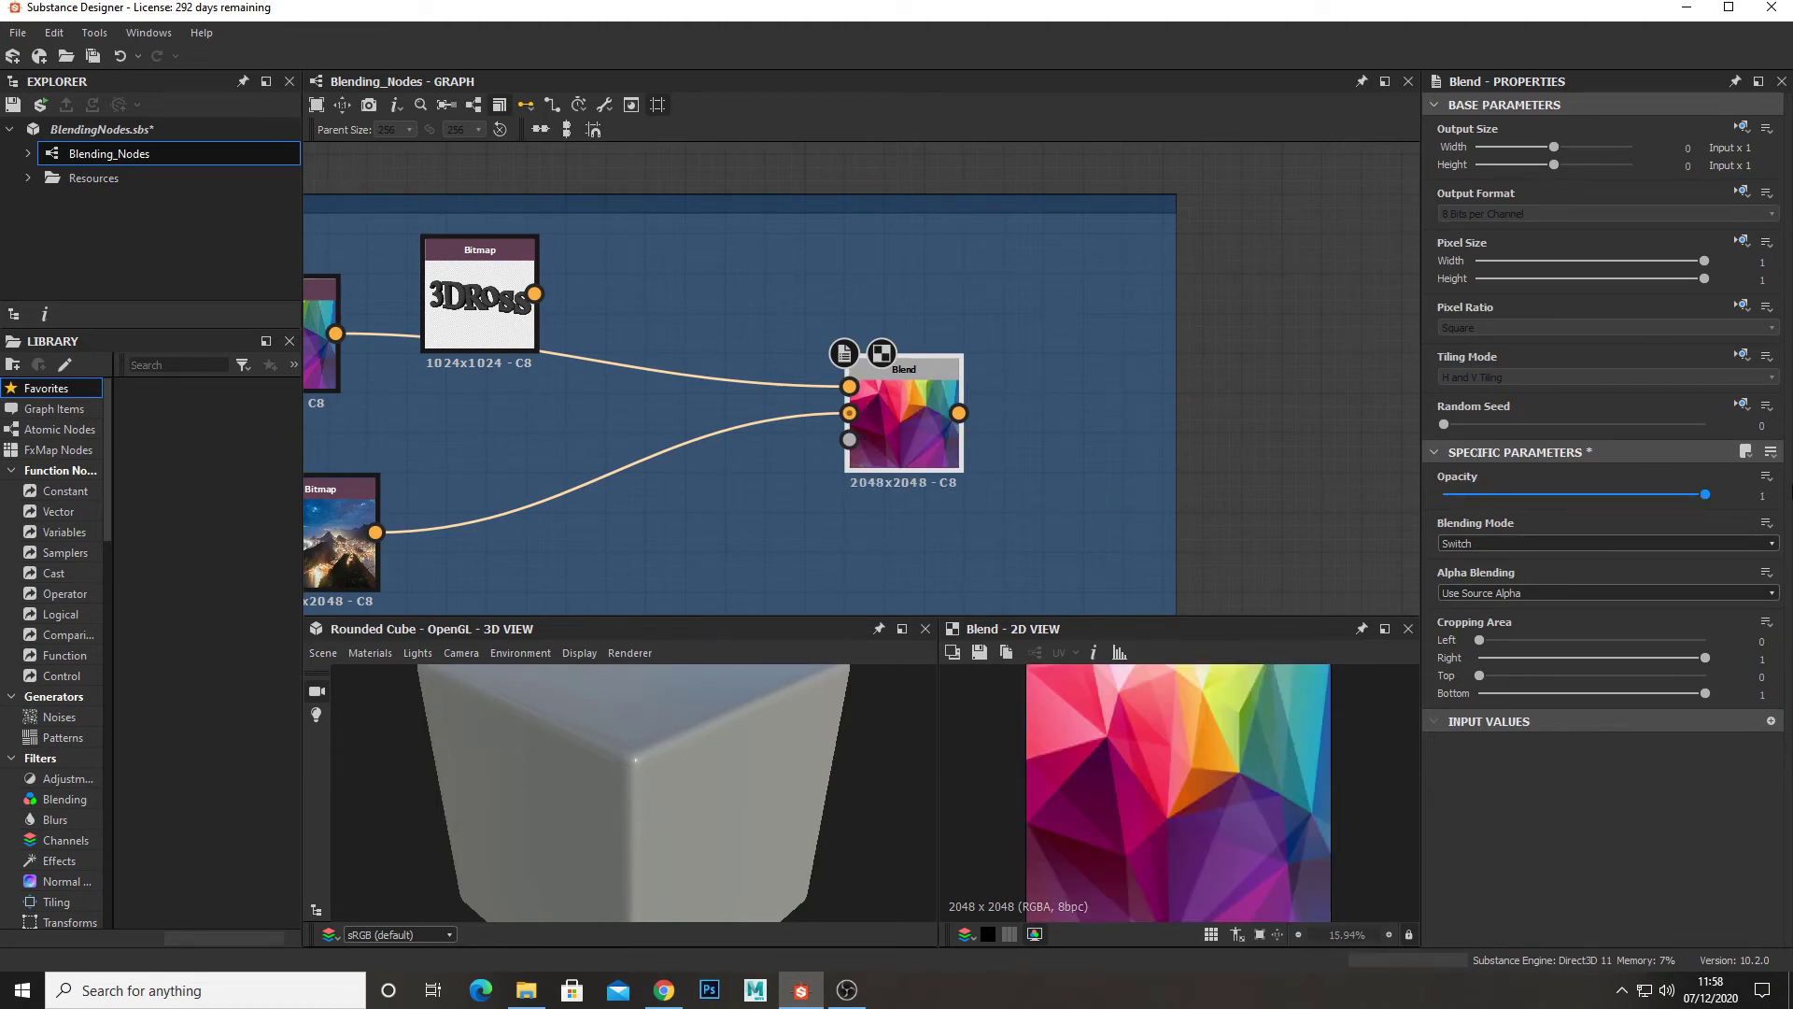
- Look over the Switch frame's Bitmap inputs and go back to the Copy frame's Blend node
{"action": "scroll", "coordinate": [800, 430], "scroll_direction": "down", "scroll_amount": 2}
{"action": "scroll", "coordinate": [884, 389], "scroll_direction": "up", "scroll_amount": 4}
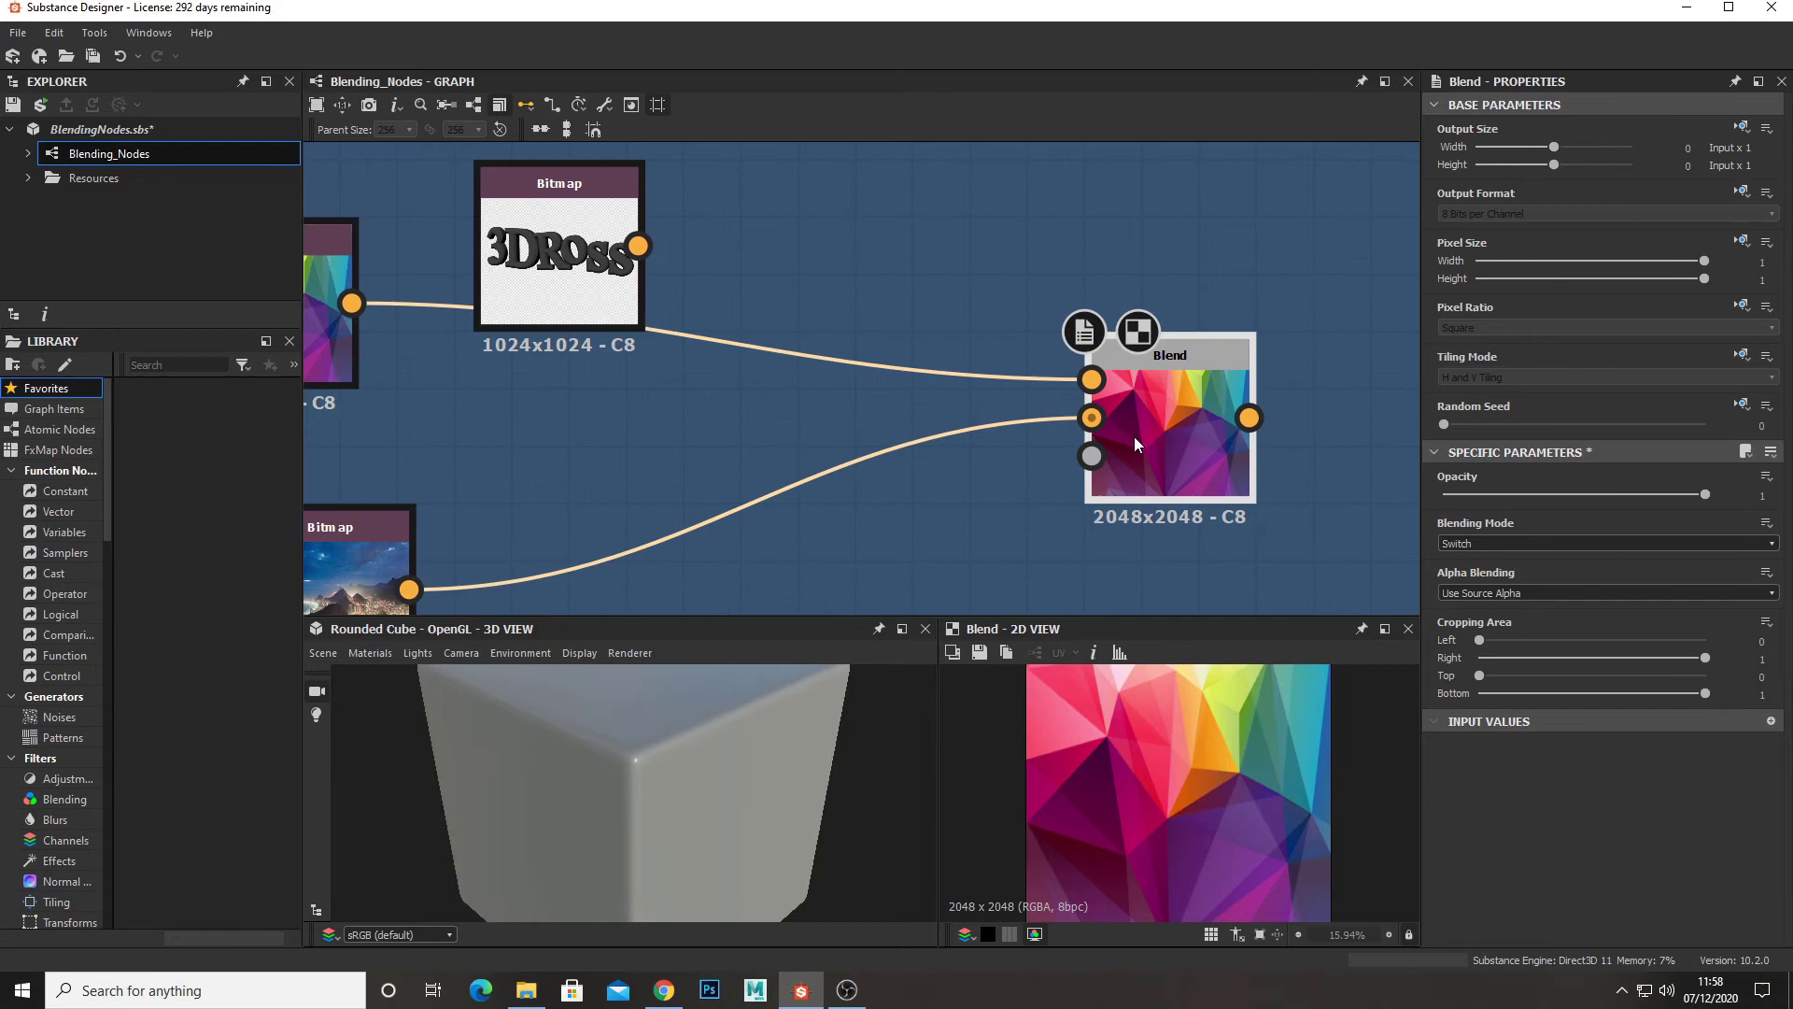
{"action": "middle_click_drag", "start_coordinate": [591, 439], "coordinate": [1017, 453]}
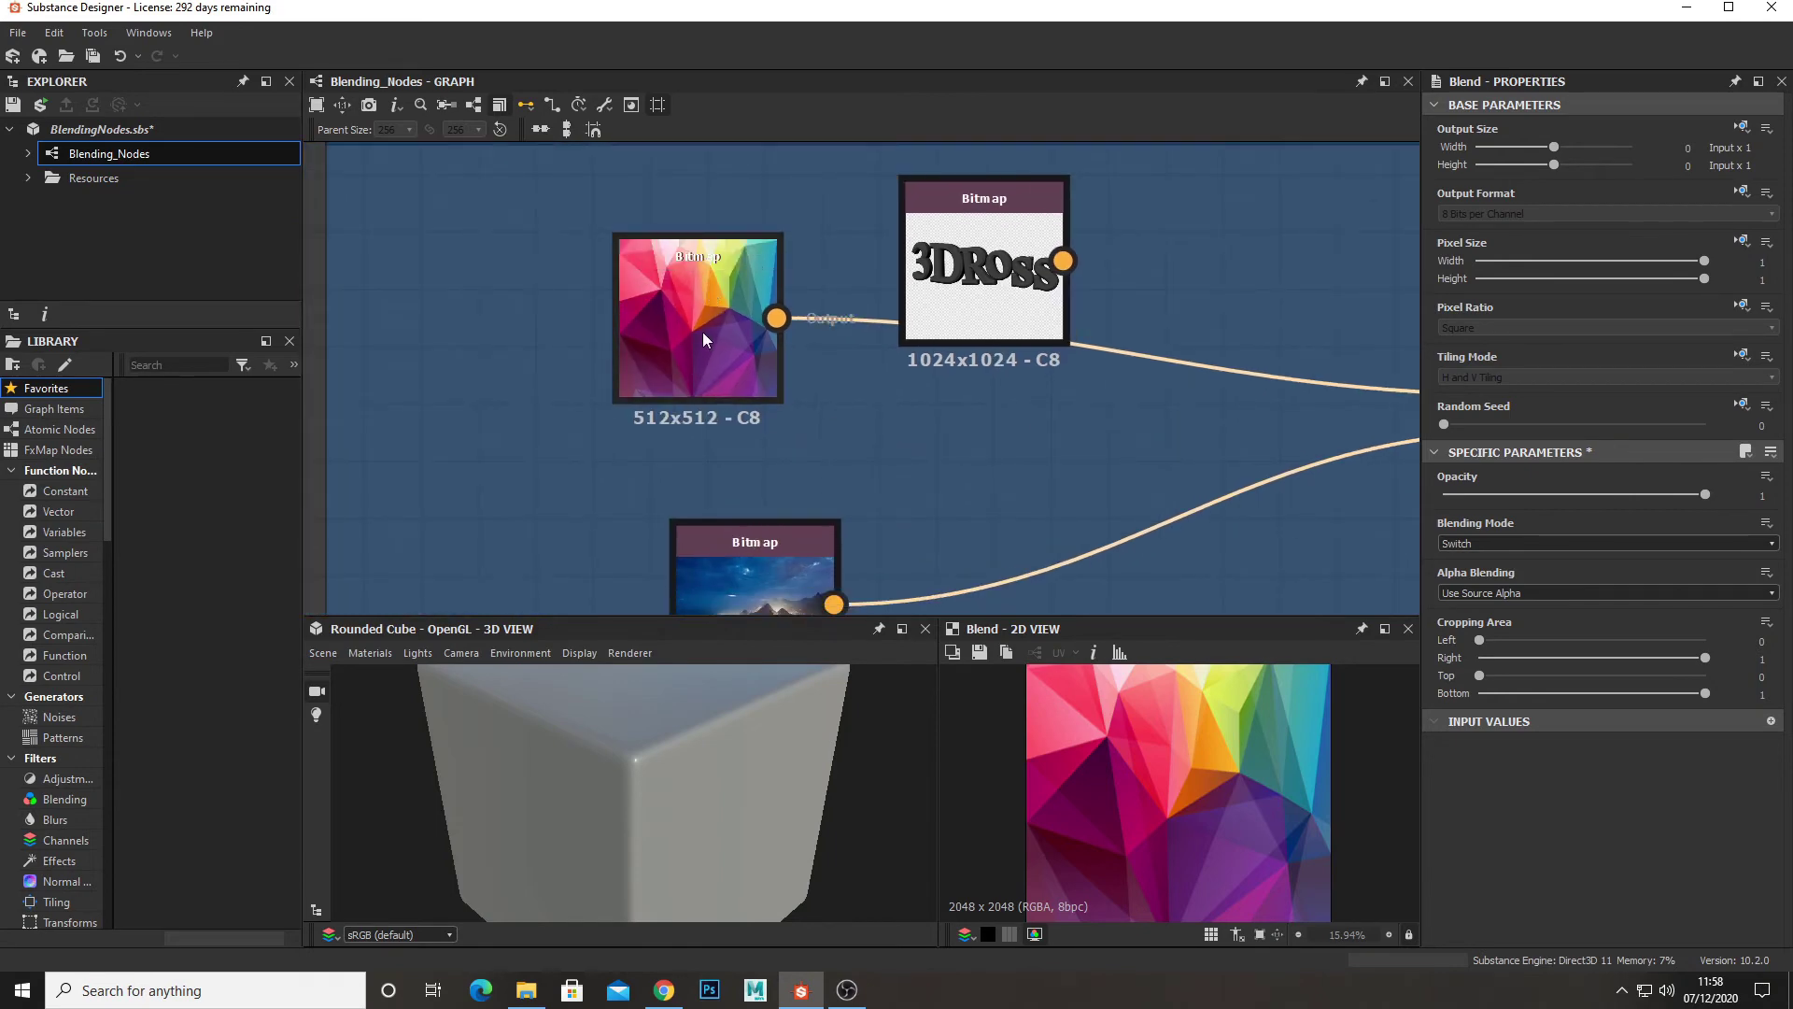
{"action": "scroll", "coordinate": [747, 353], "scroll_direction": "down", "scroll_amount": 2}
{"action": "middle_click_drag", "start_coordinate": [1022, 385], "coordinate": [771, 452]}
{"action": "scroll", "coordinate": [764, 431], "scroll_direction": "down", "scroll_amount": 5}
{"action": "middle_click_drag", "start_coordinate": [846, 257], "coordinate": [915, 536]}
{"action": "middle_click_drag", "start_coordinate": [911, 280], "coordinate": [899, 398]}
{"action": "scroll", "coordinate": [828, 279], "scroll_direction": "up", "scroll_amount": 4}
{"action": "scroll", "coordinate": [871, 405], "scroll_direction": "up", "scroll_amount": 3}
{"action": "left_click", "coordinate": [873, 396]}
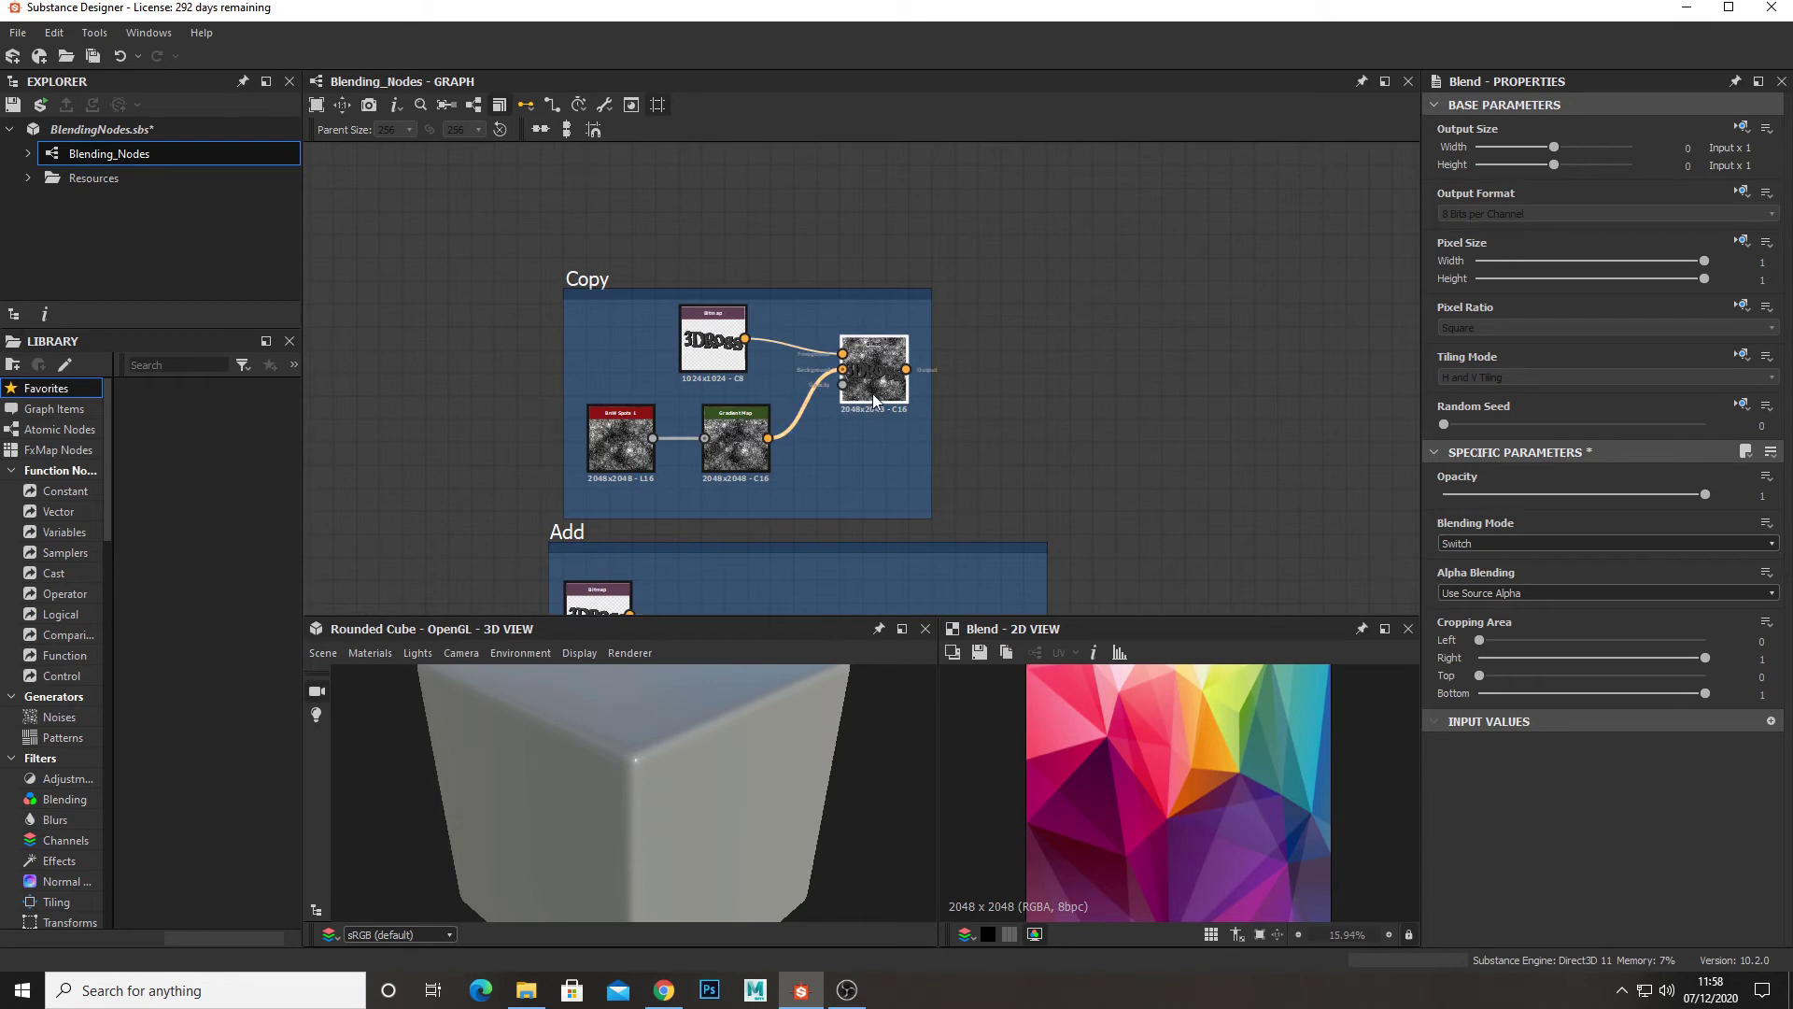
- Display the Copy Blend node in the 2D view, try its opacity at 0, and set it back to 1
{"action": "double_click", "coordinate": [874, 400]}
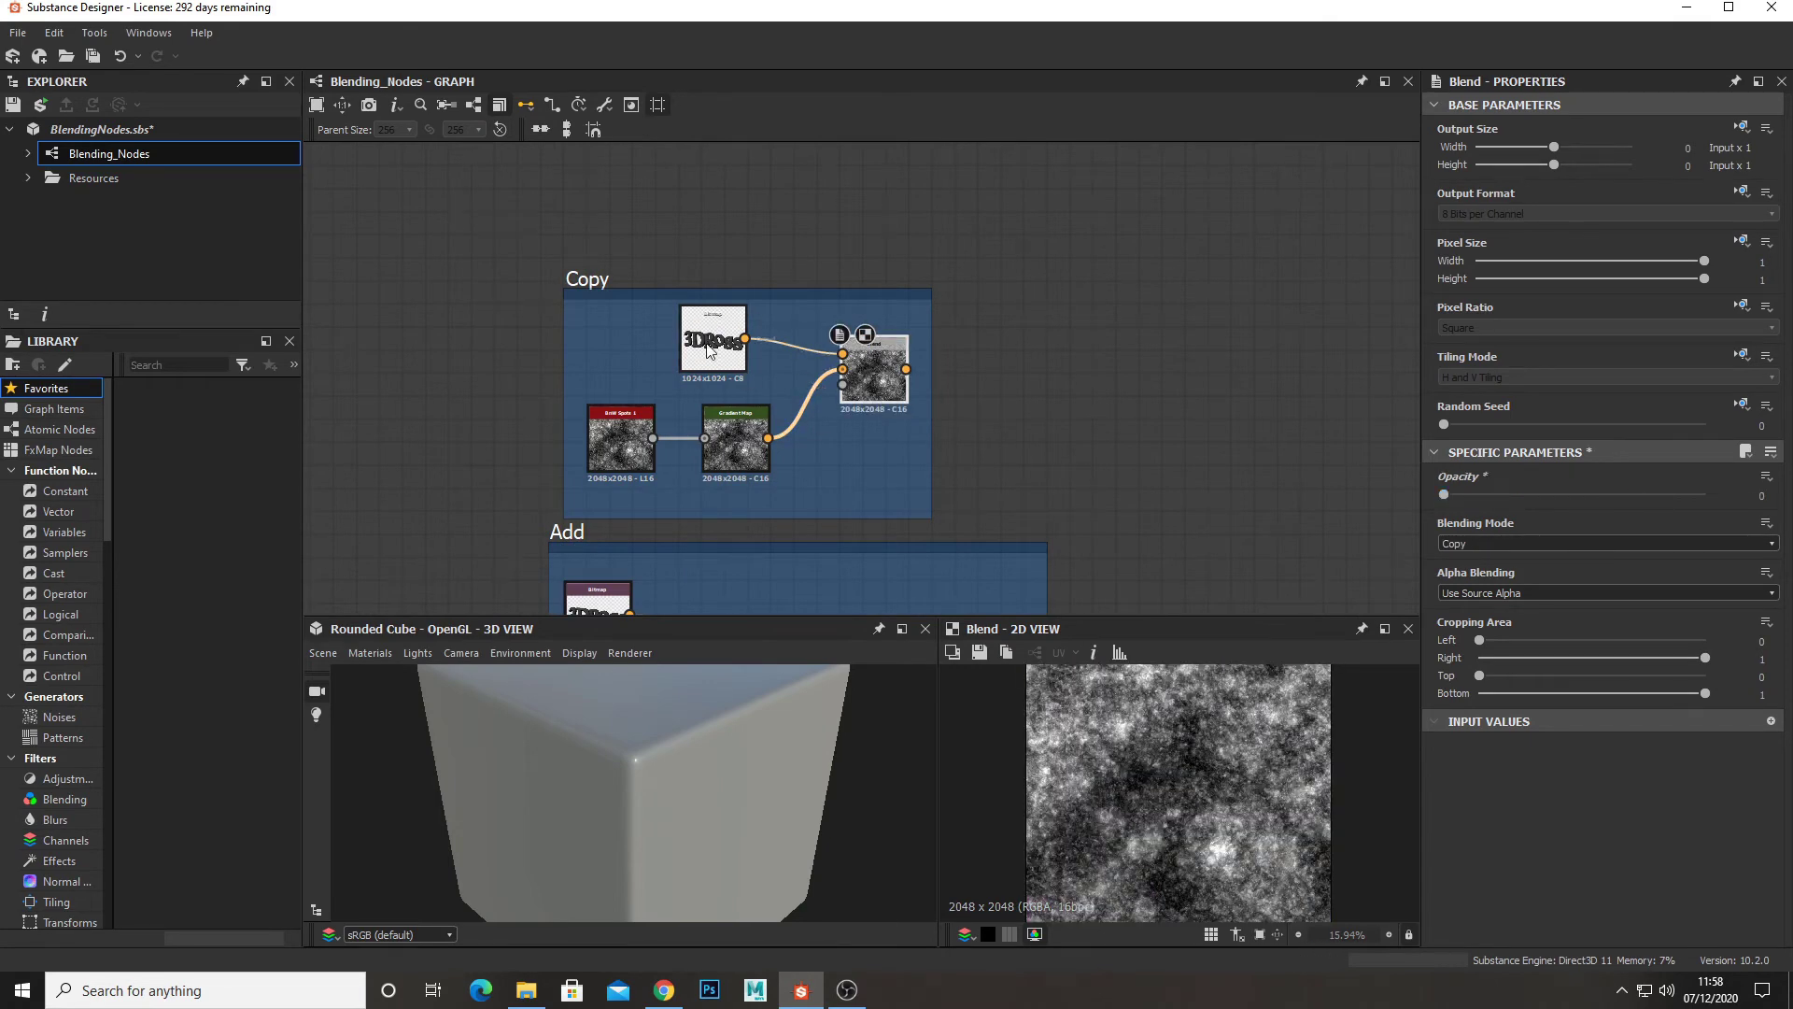
{"action": "scroll", "coordinate": [708, 350], "scroll_direction": "up", "scroll_amount": 5}
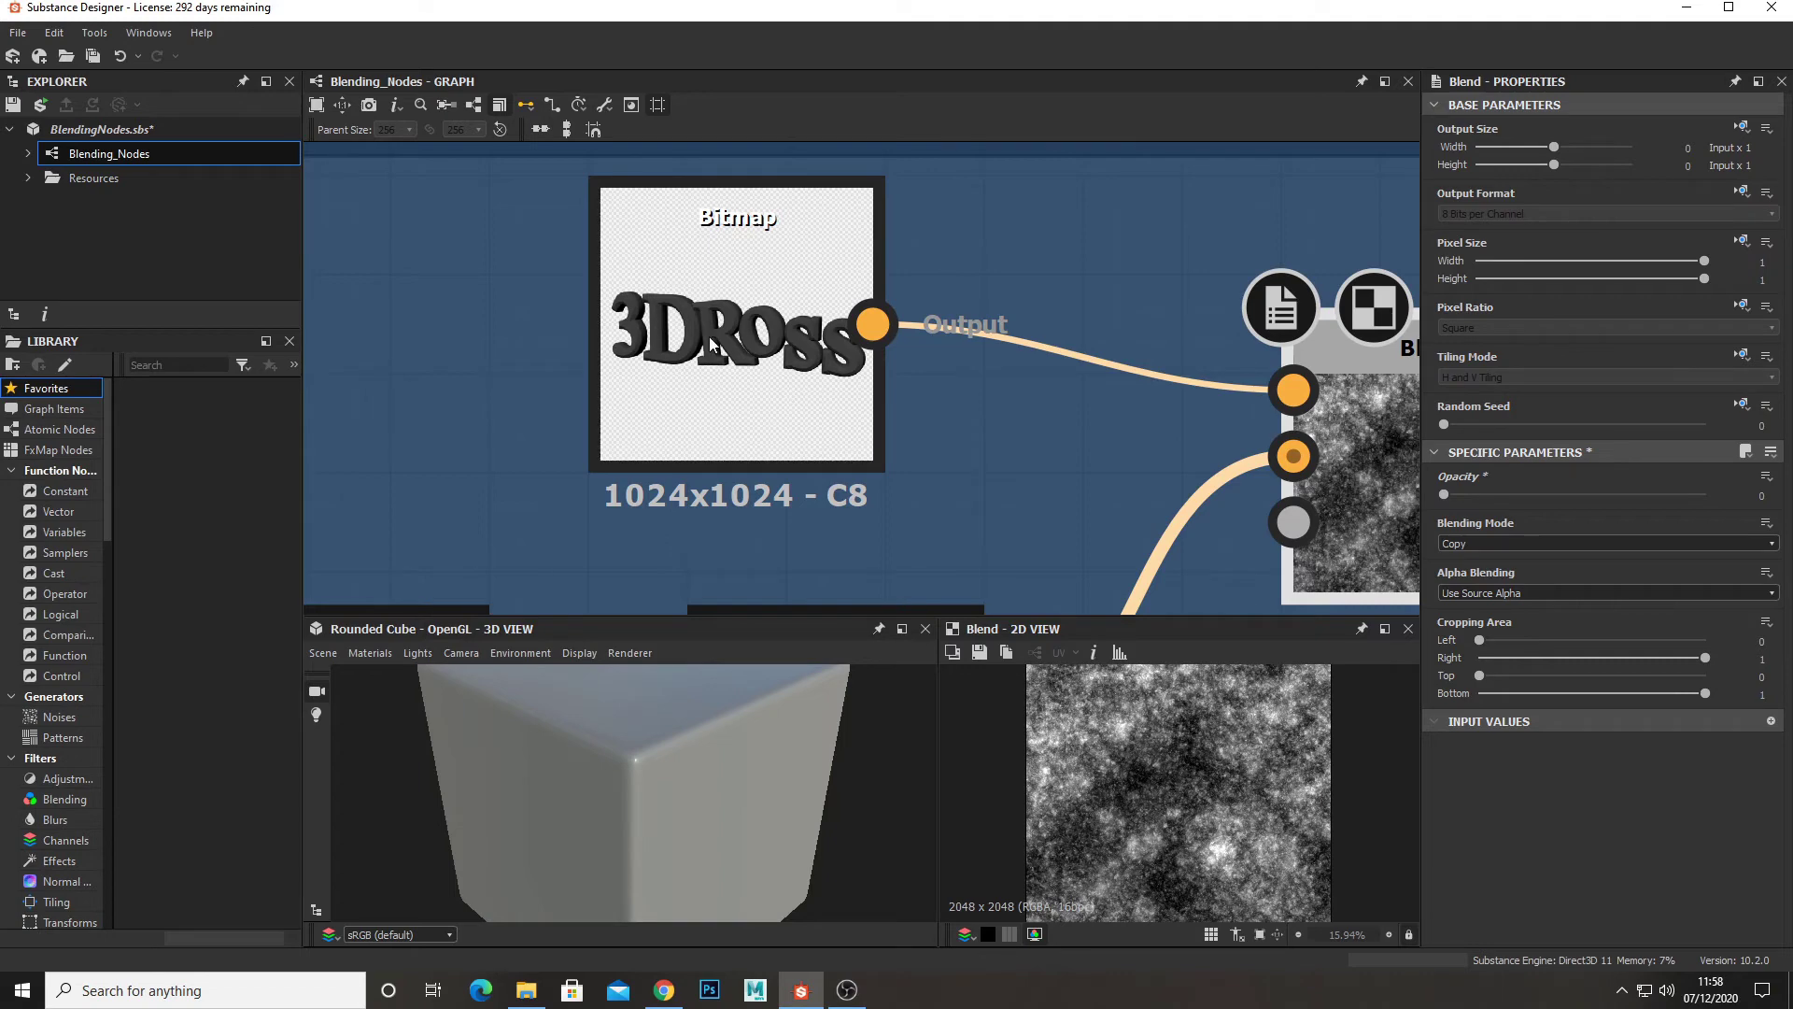
{"action": "scroll", "coordinate": [709, 336], "scroll_direction": "down", "scroll_amount": 5}
{"action": "left_click_drag", "start_coordinate": [1501, 495], "coordinate": [1705, 495]}
- Return to the Switch frame and examine its Bitmap inputs and Blend node
{"action": "scroll", "coordinate": [821, 533], "scroll_direction": "down", "scroll_amount": 8}
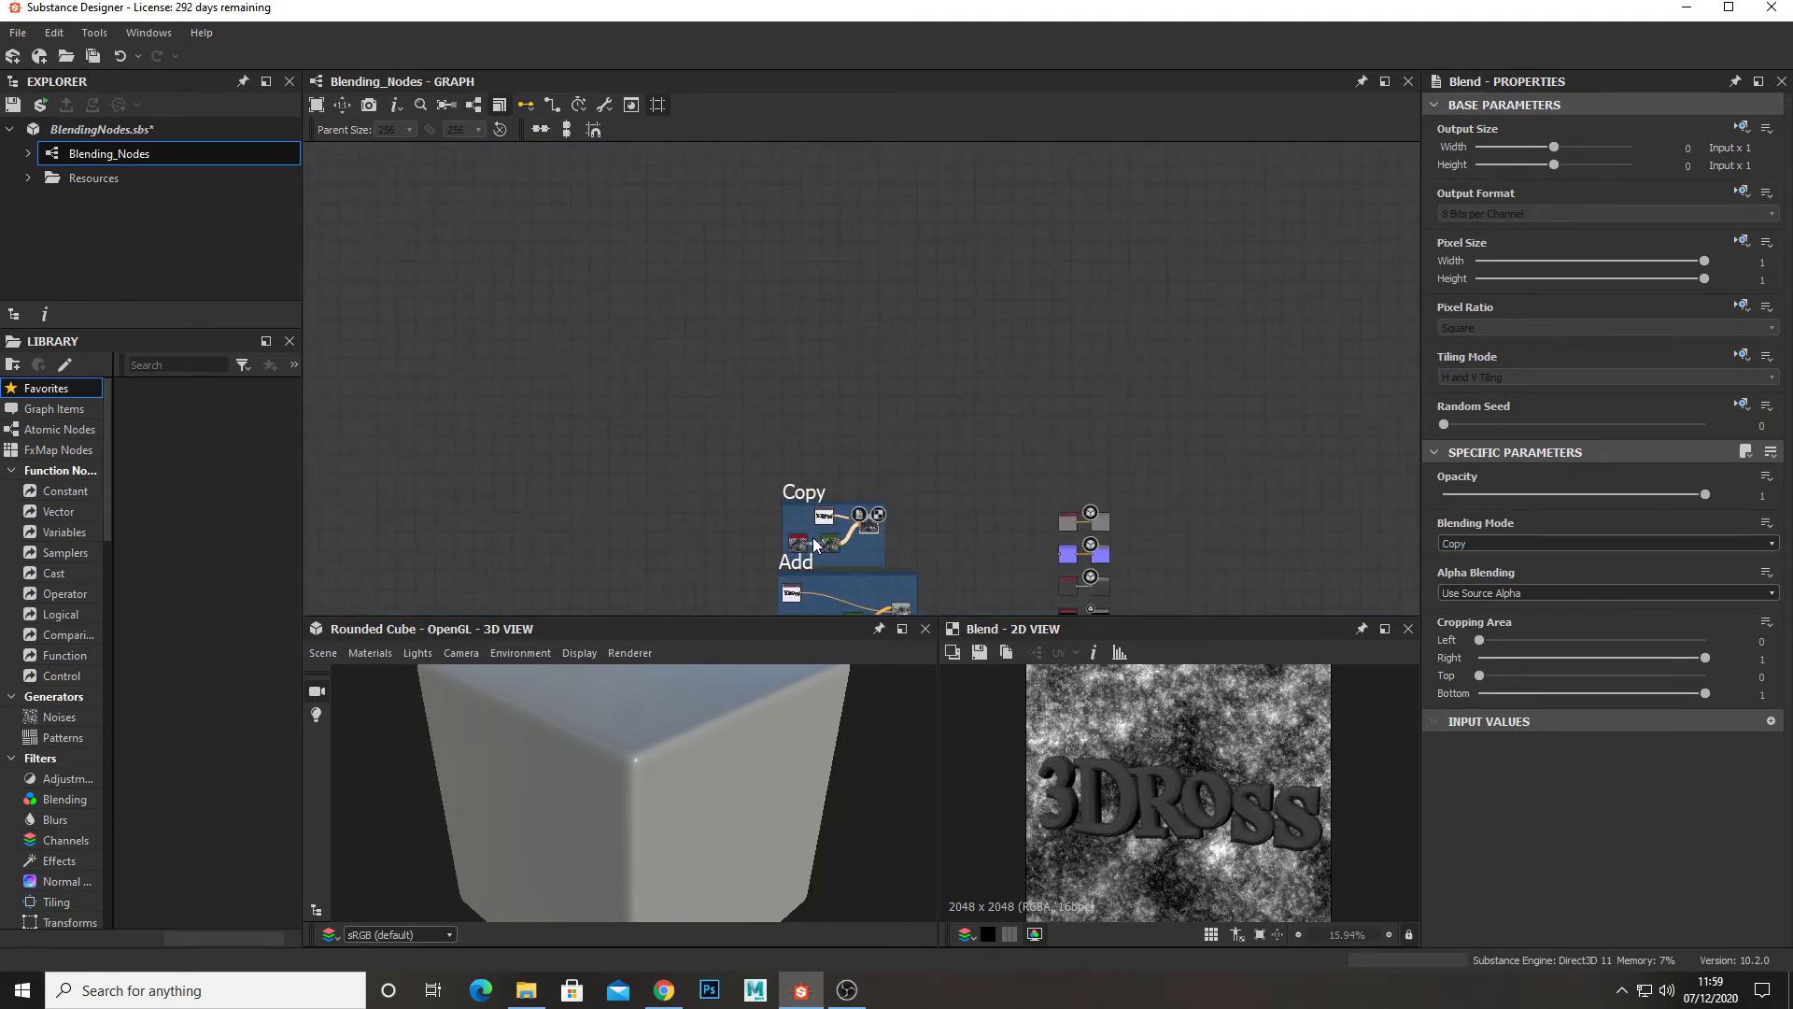
{"action": "middle_click_drag", "start_coordinate": [838, 581], "coordinate": [849, 353]}
{"action": "middle_click_drag", "start_coordinate": [863, 487], "coordinate": [850, 347]}
{"action": "scroll", "coordinate": [865, 591], "scroll_direction": "up", "scroll_amount": 2}
{"action": "middle_click_drag", "start_coordinate": [865, 598], "coordinate": [810, 334]}
{"action": "scroll", "coordinate": [811, 333], "scroll_direction": "up", "scroll_amount": 5}
{"action": "scroll", "coordinate": [994, 385], "scroll_direction": "up", "scroll_amount": 4}
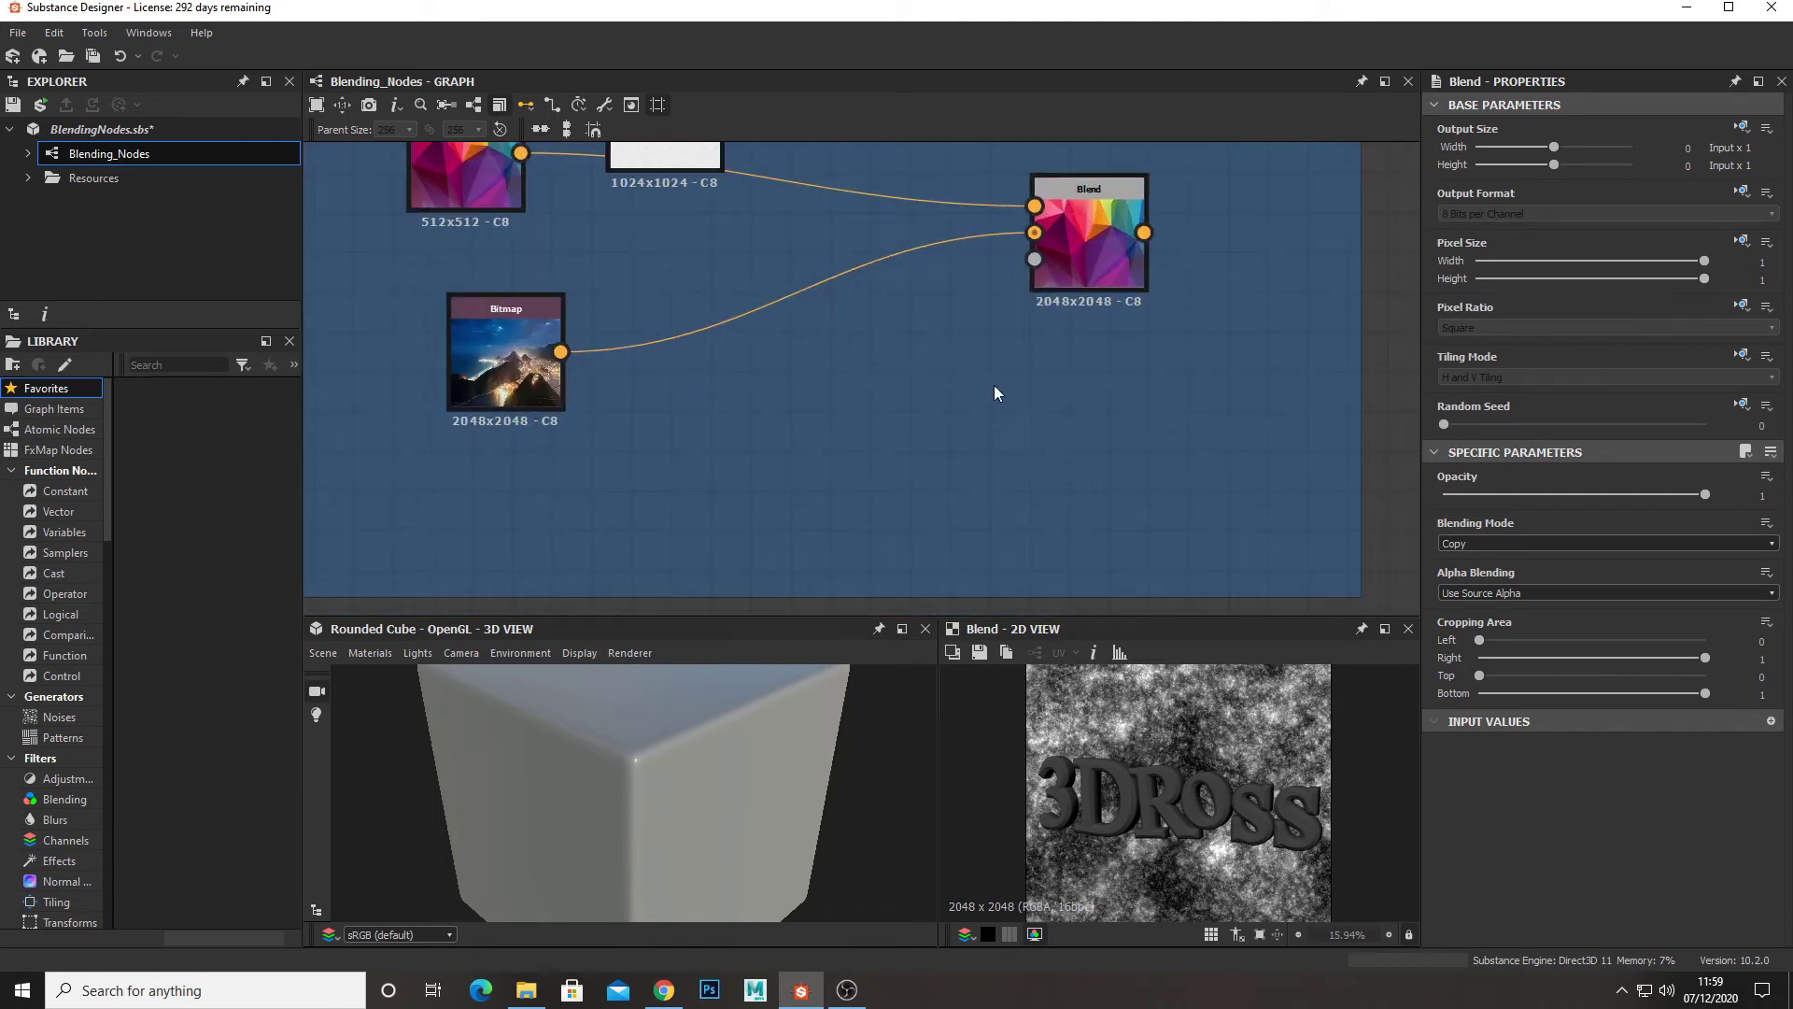
{"action": "middle_click_drag", "start_coordinate": [1066, 297], "coordinate": [1011, 489]}
{"action": "scroll", "coordinate": [861, 408], "scroll_direction": "down", "scroll_amount": 2}
{"action": "scroll", "coordinate": [715, 381], "scroll_direction": "down", "scroll_amount": 3}
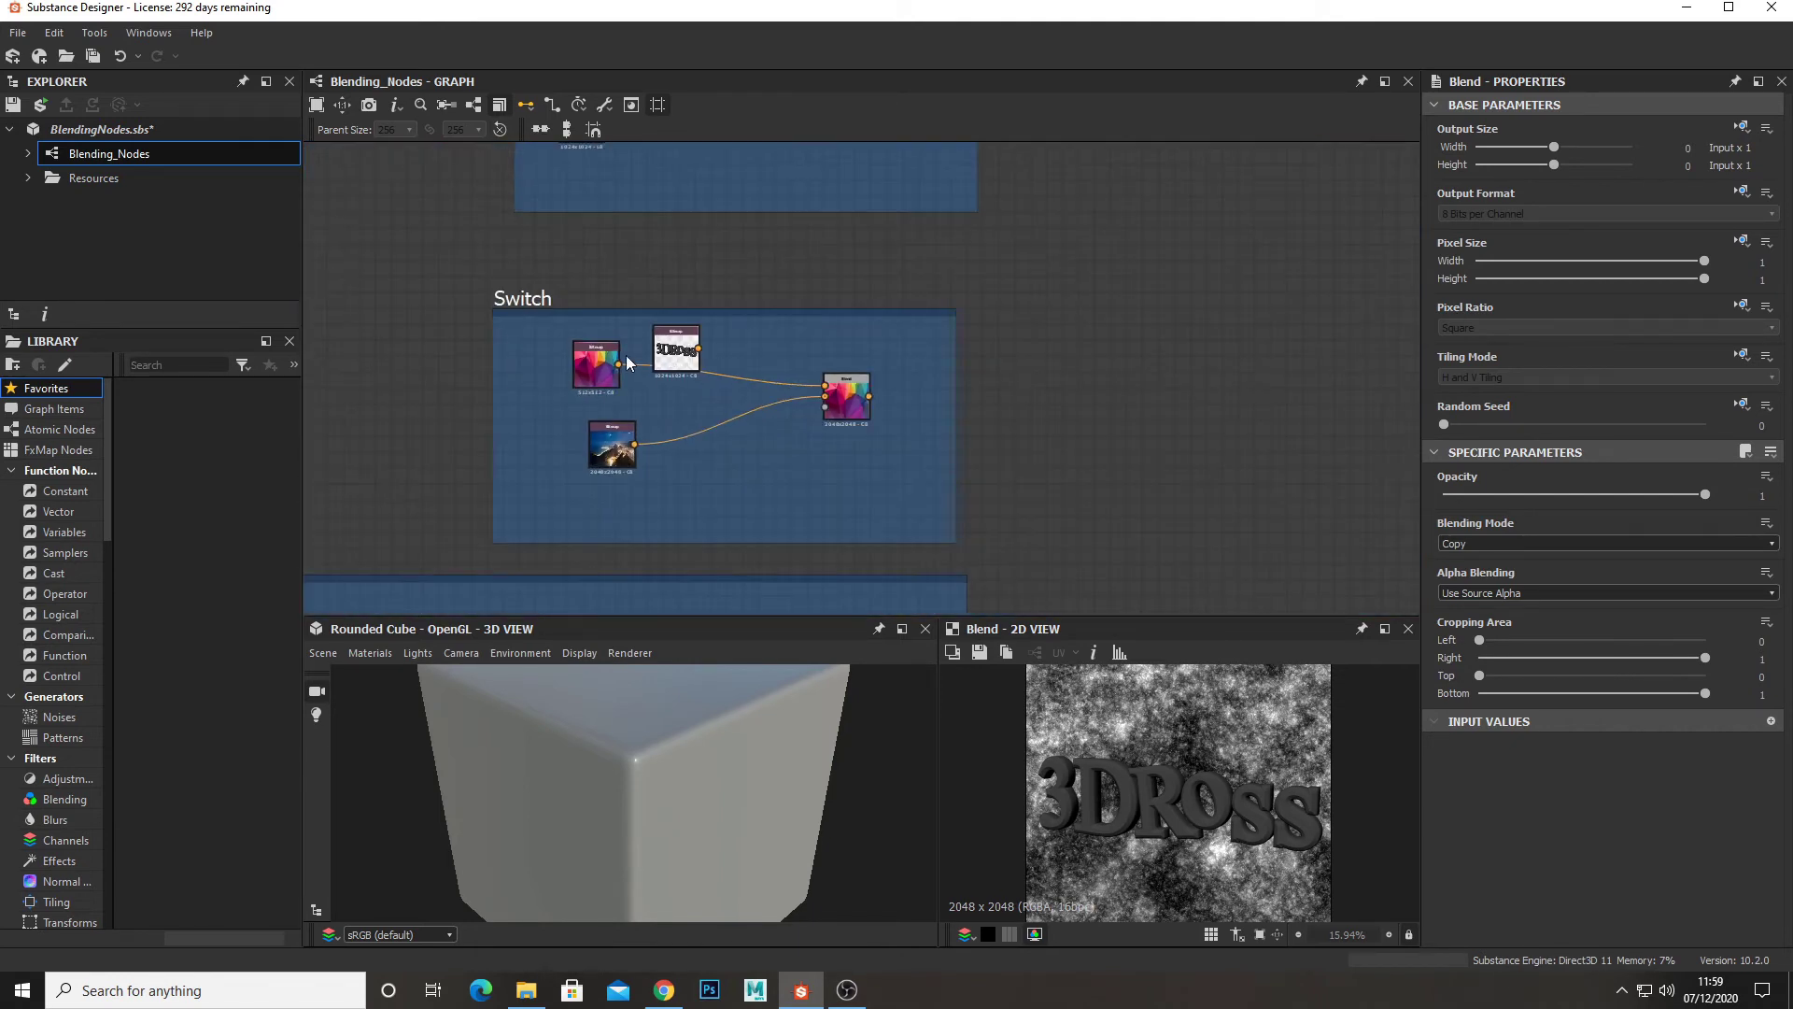
{"action": "middle_click_drag", "start_coordinate": [626, 355], "coordinate": [729, 314]}
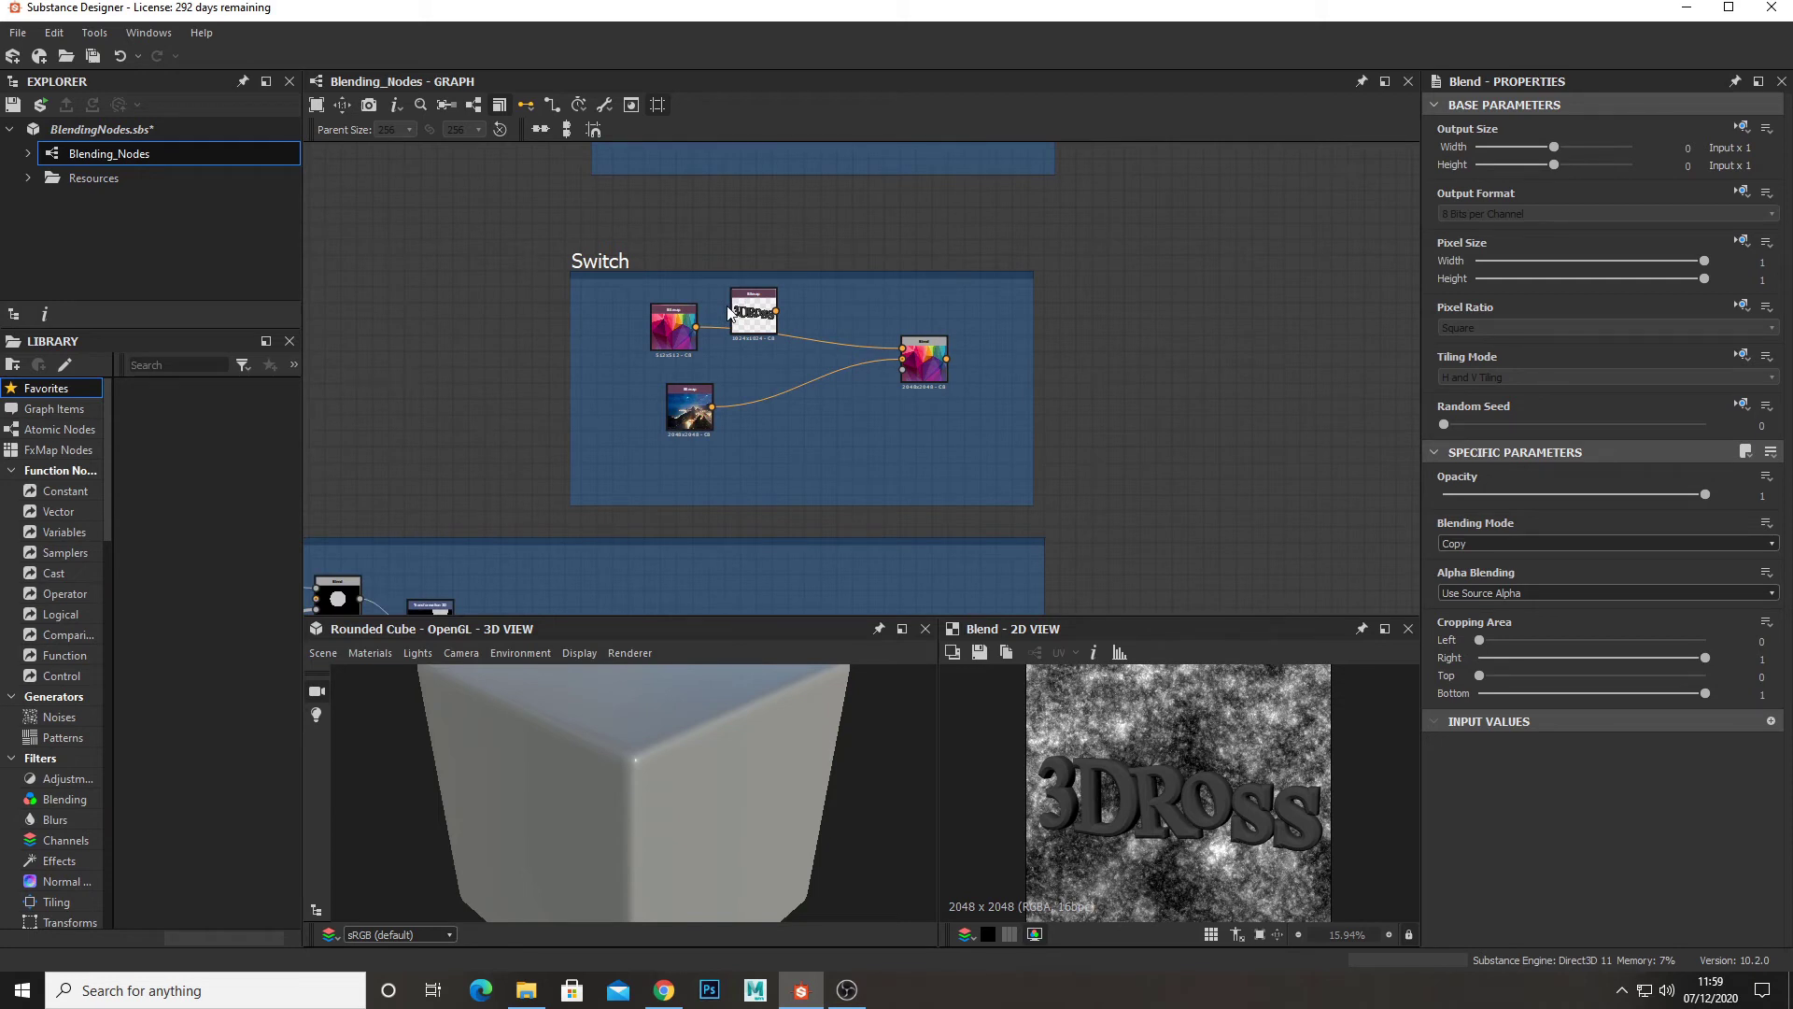
- Locate the Divide frame and display its final Blend node in the 2D view
{"action": "scroll", "coordinate": [956, 367], "scroll_direction": "down", "scroll_amount": 3}
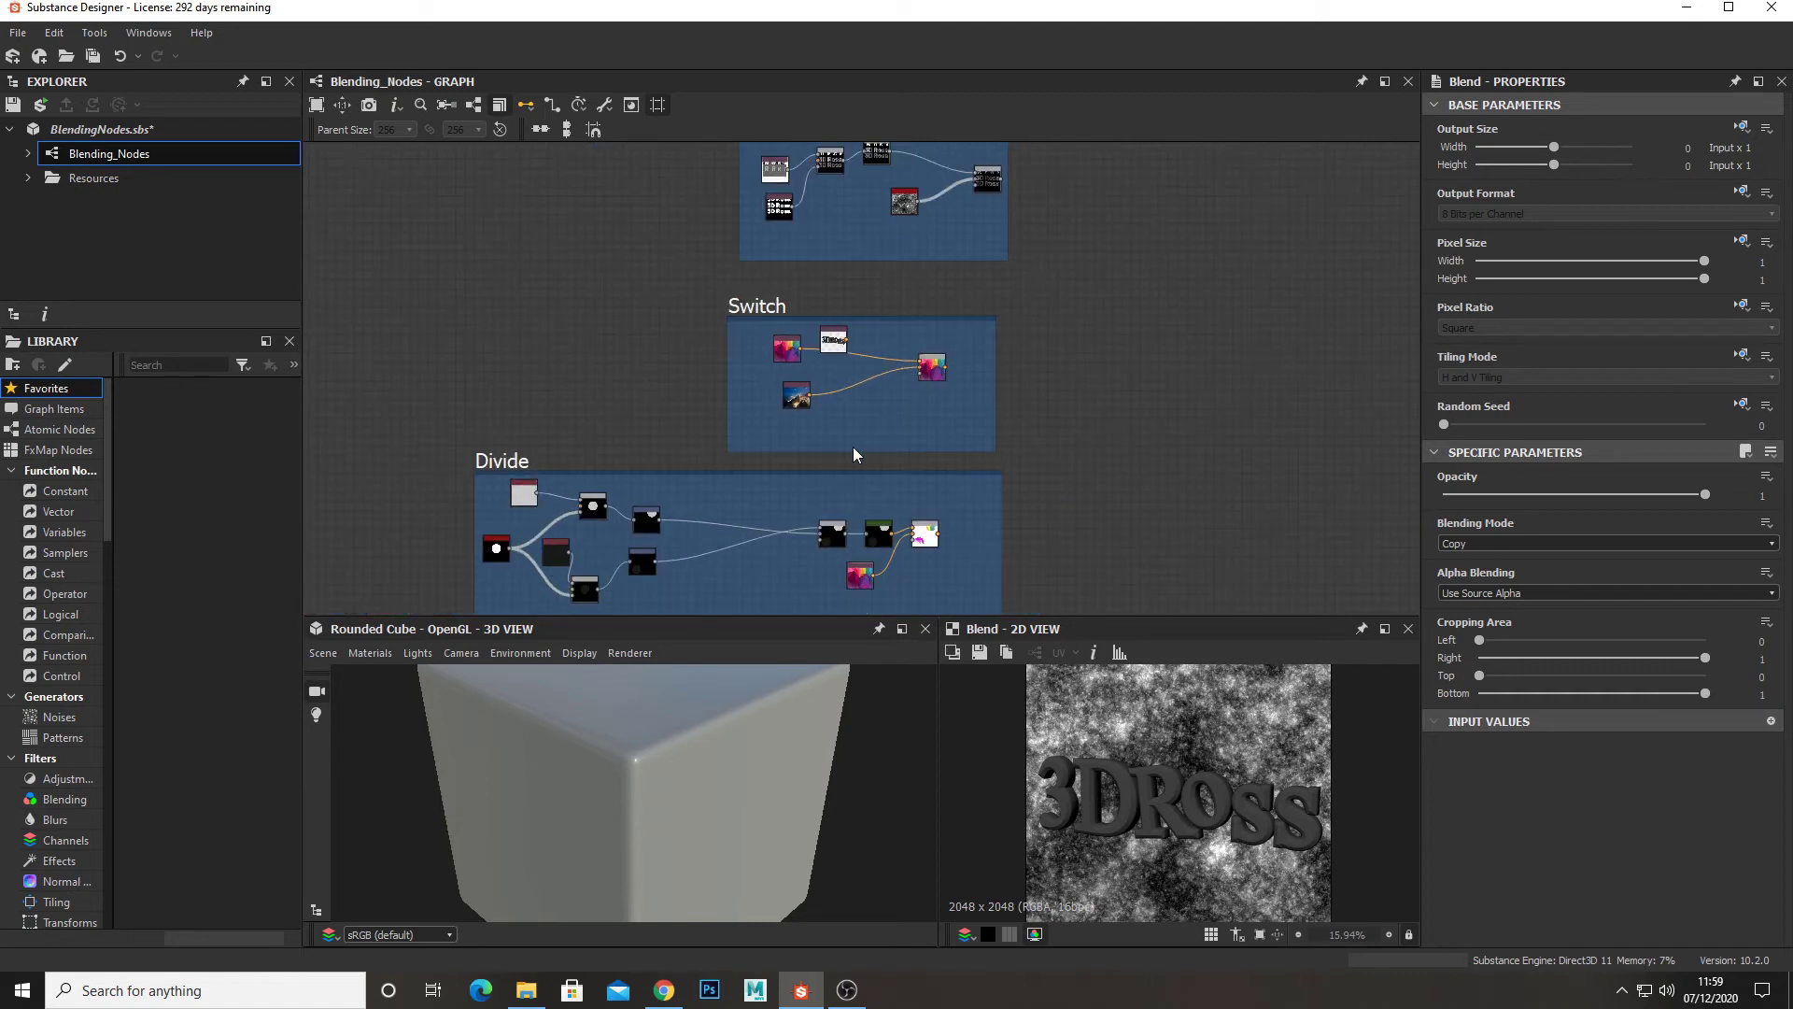
{"action": "scroll", "coordinate": [853, 447], "scroll_direction": "up", "scroll_amount": 1}
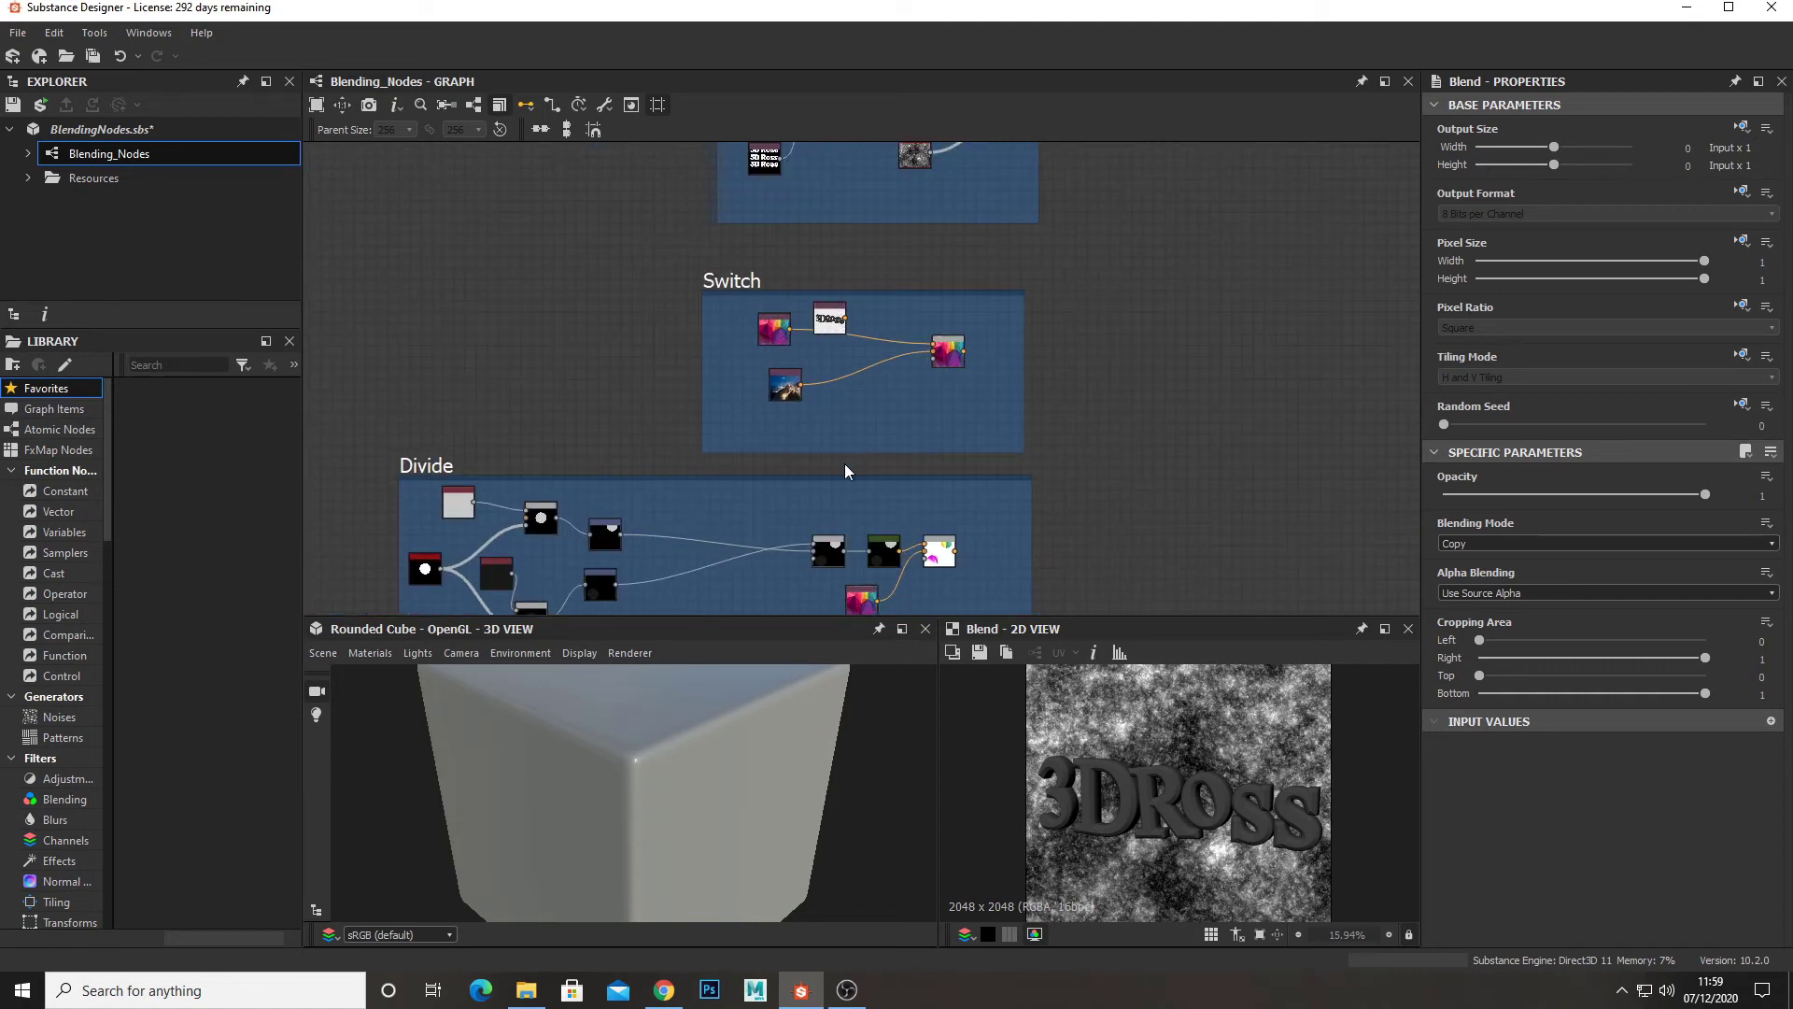
{"action": "key", "text": "alt+Tab"}
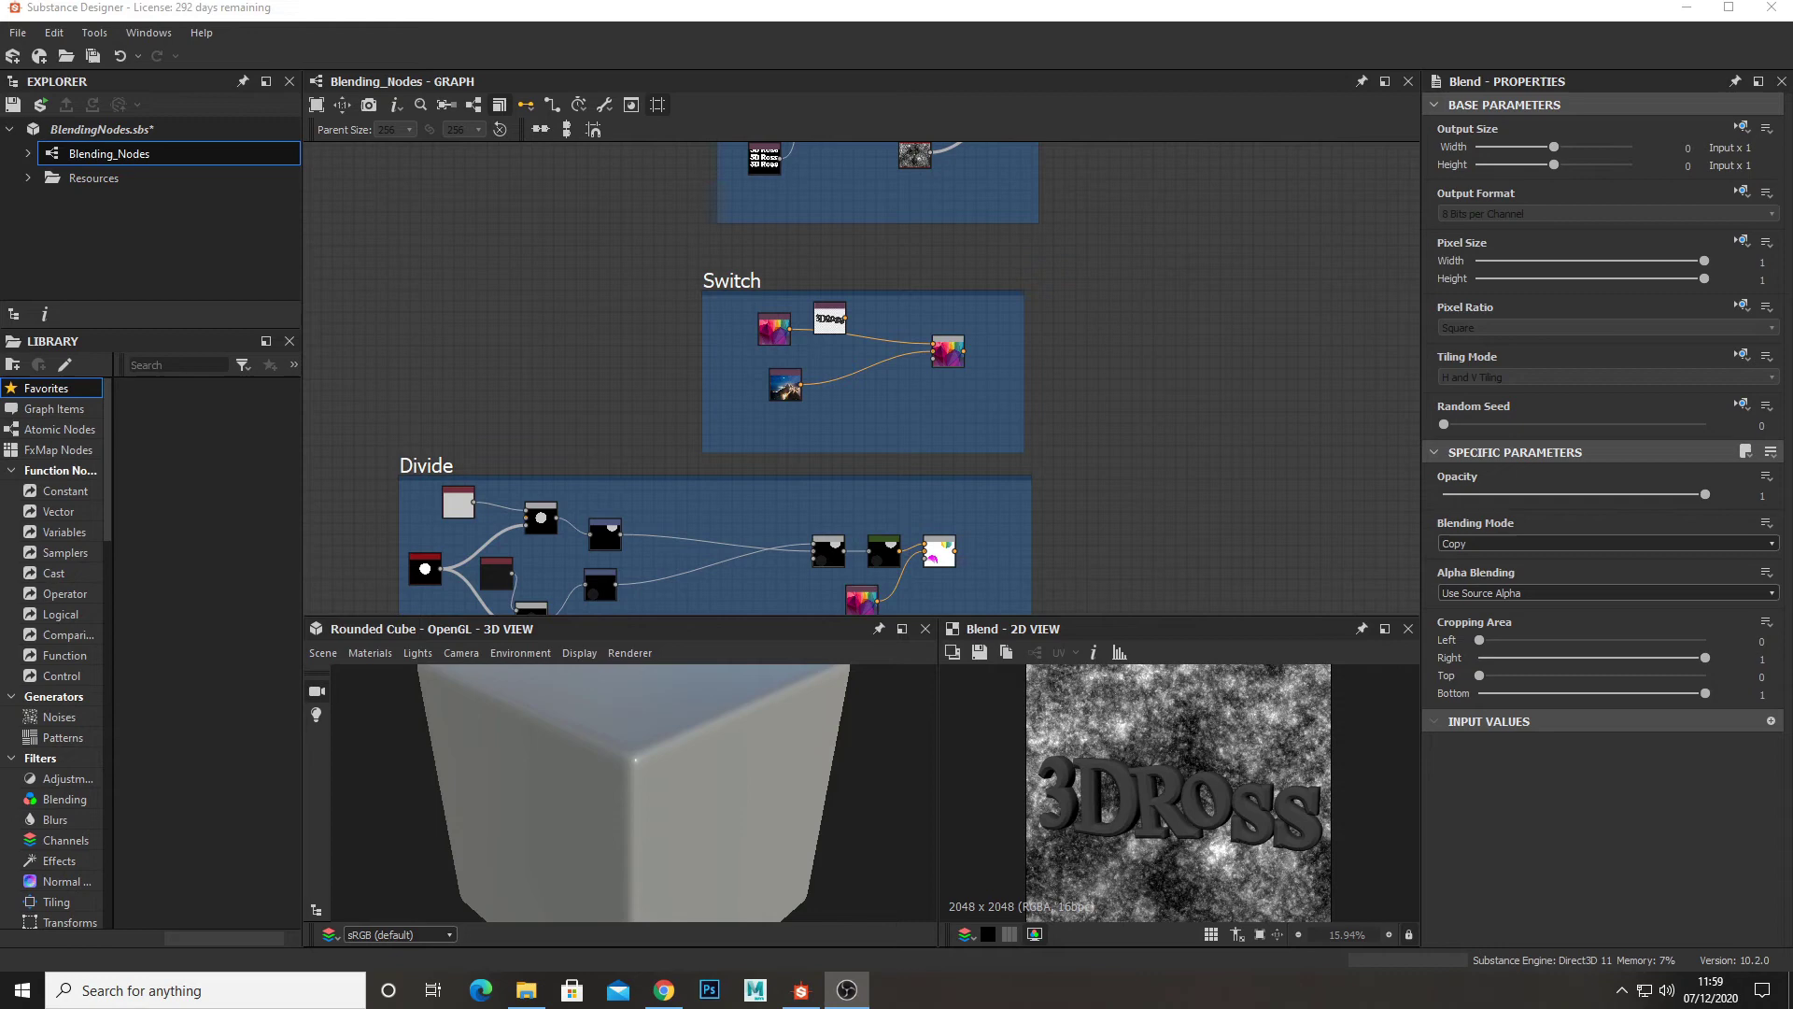
{"action": "left_click", "coordinate": [625, 490]}
{"action": "middle_click_drag", "start_coordinate": [823, 519], "coordinate": [877, 385]}
{"action": "scroll", "coordinate": [781, 419], "scroll_direction": "up", "scroll_amount": 2}
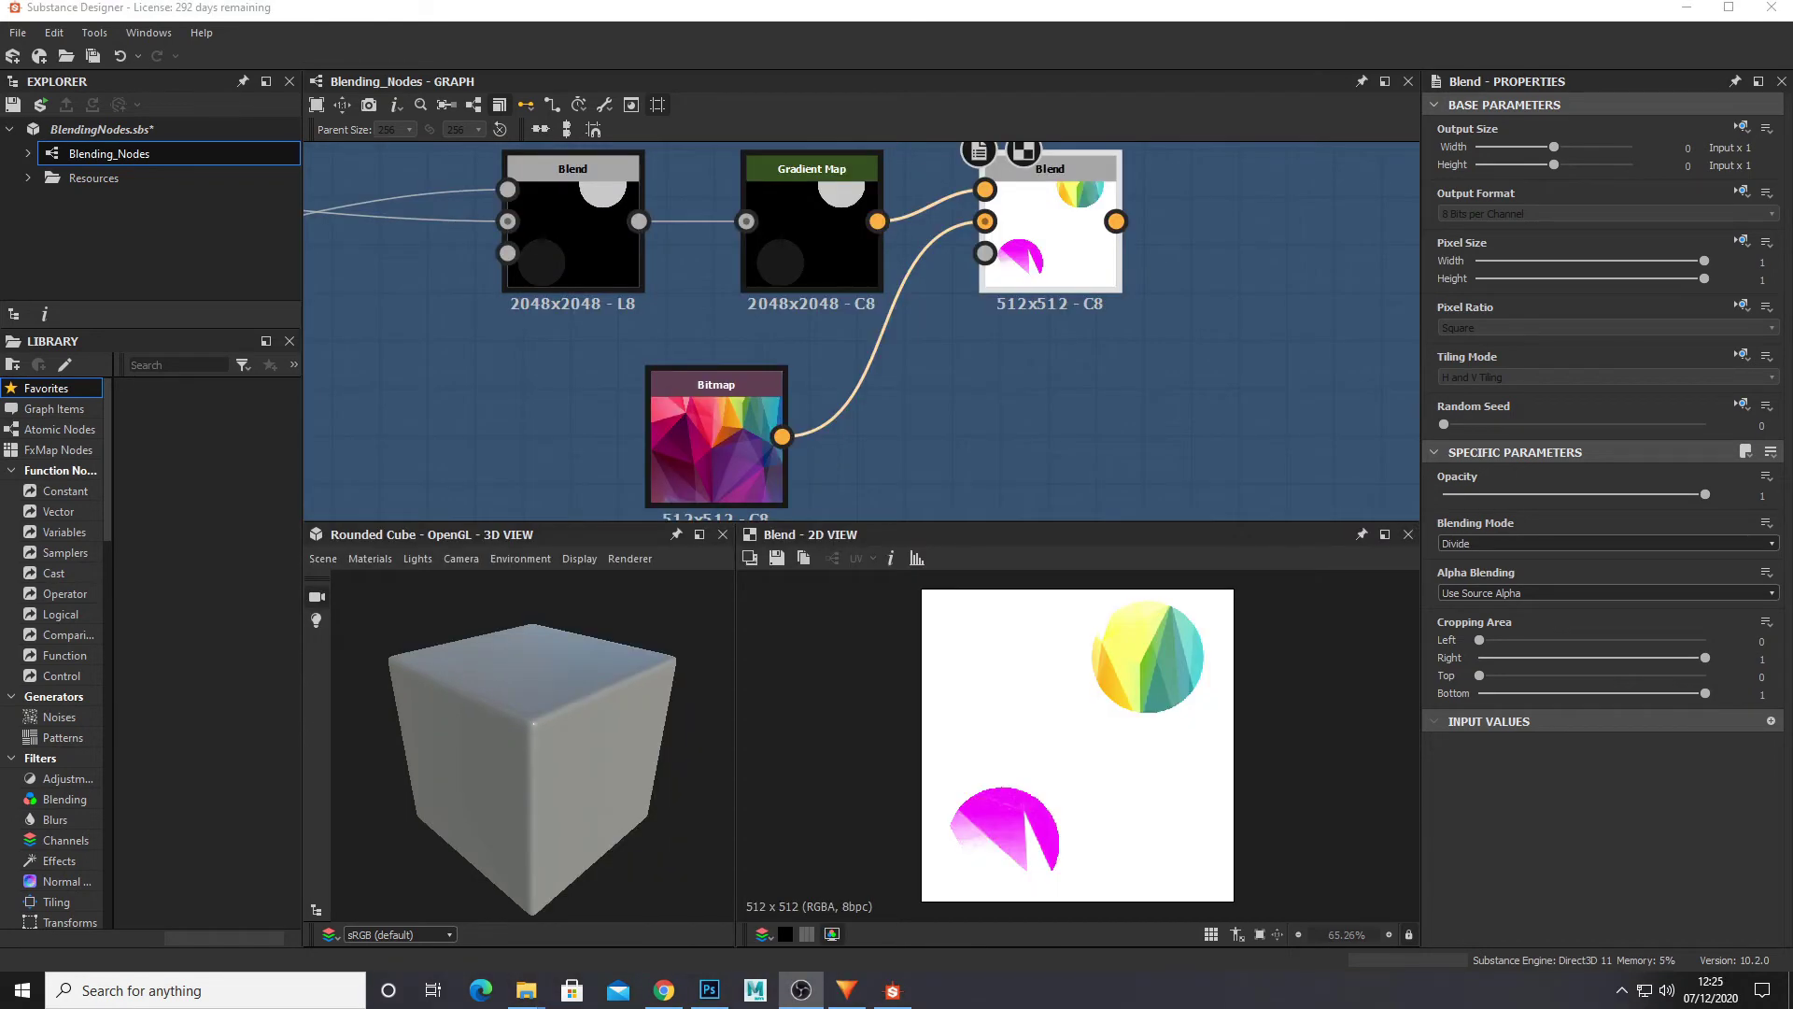
{"action": "key", "text": "alt+Tab"}
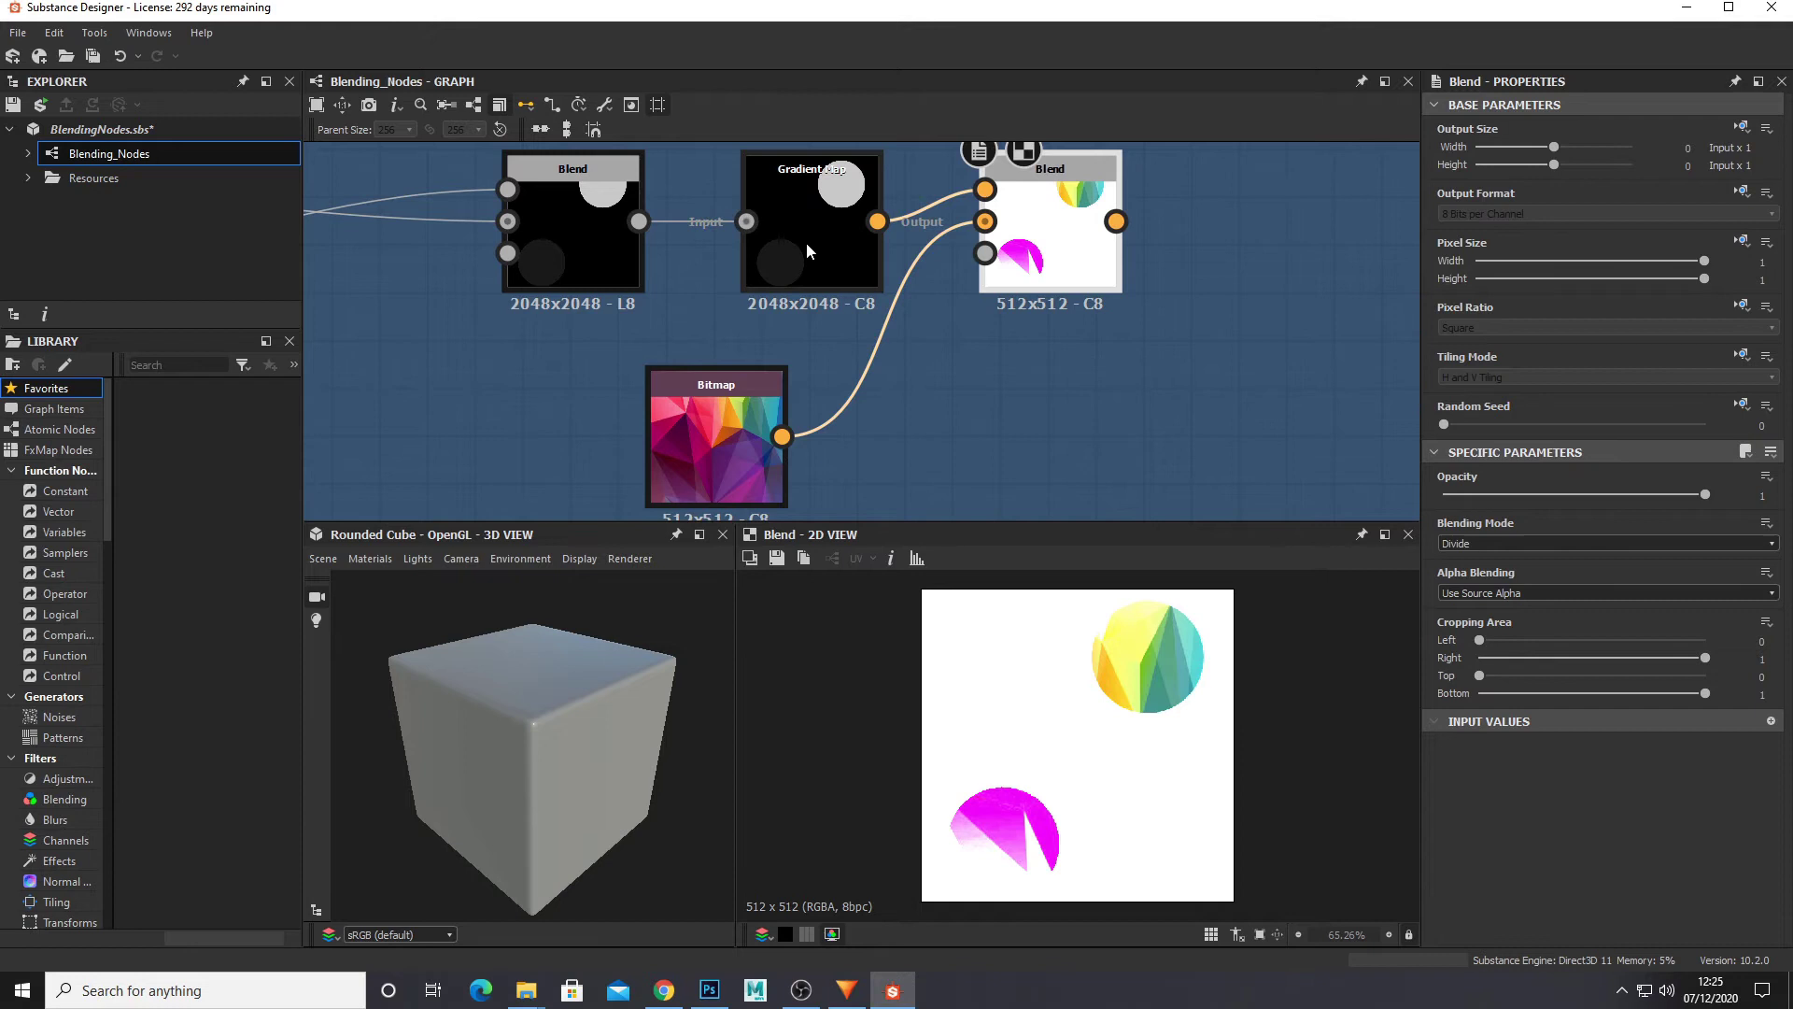
- Compare the Divide frame's Gradient Map circles, Blend result and multicoloured Bitmap in the 2D view
{"action": "mouse_move", "coordinate": [807, 251]}
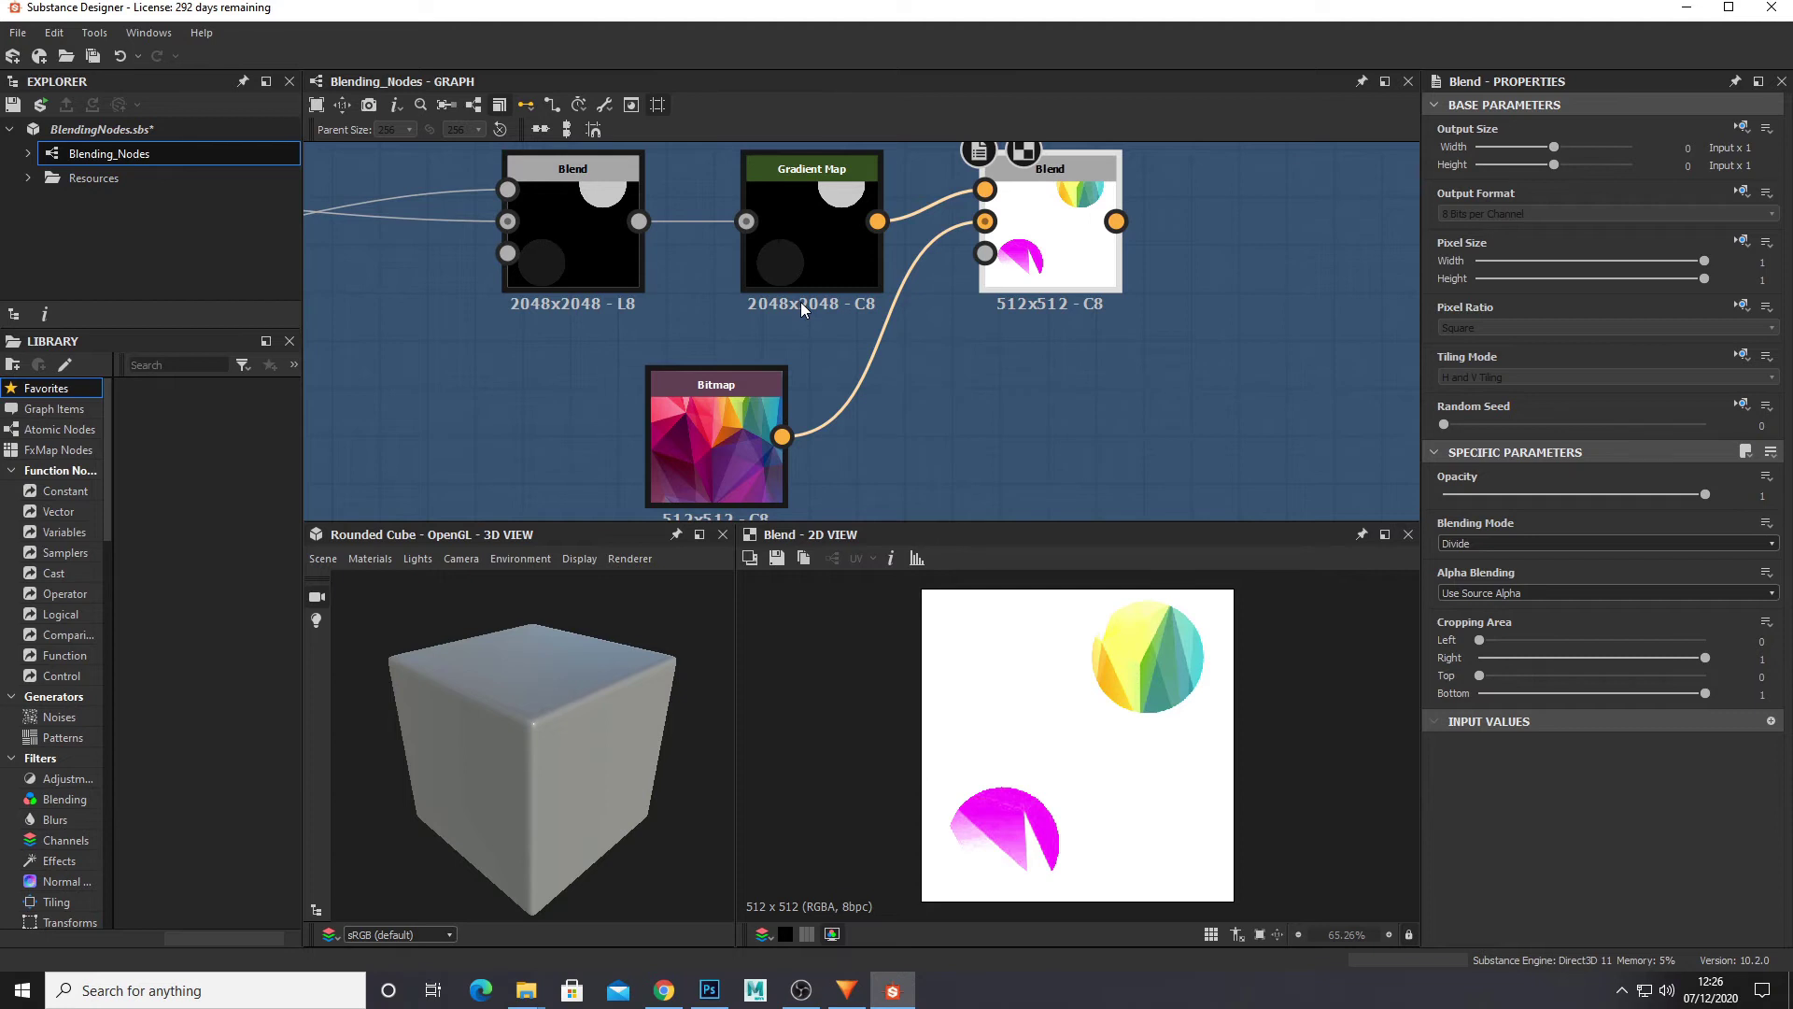
{"action": "double_click", "coordinate": [844, 246]}
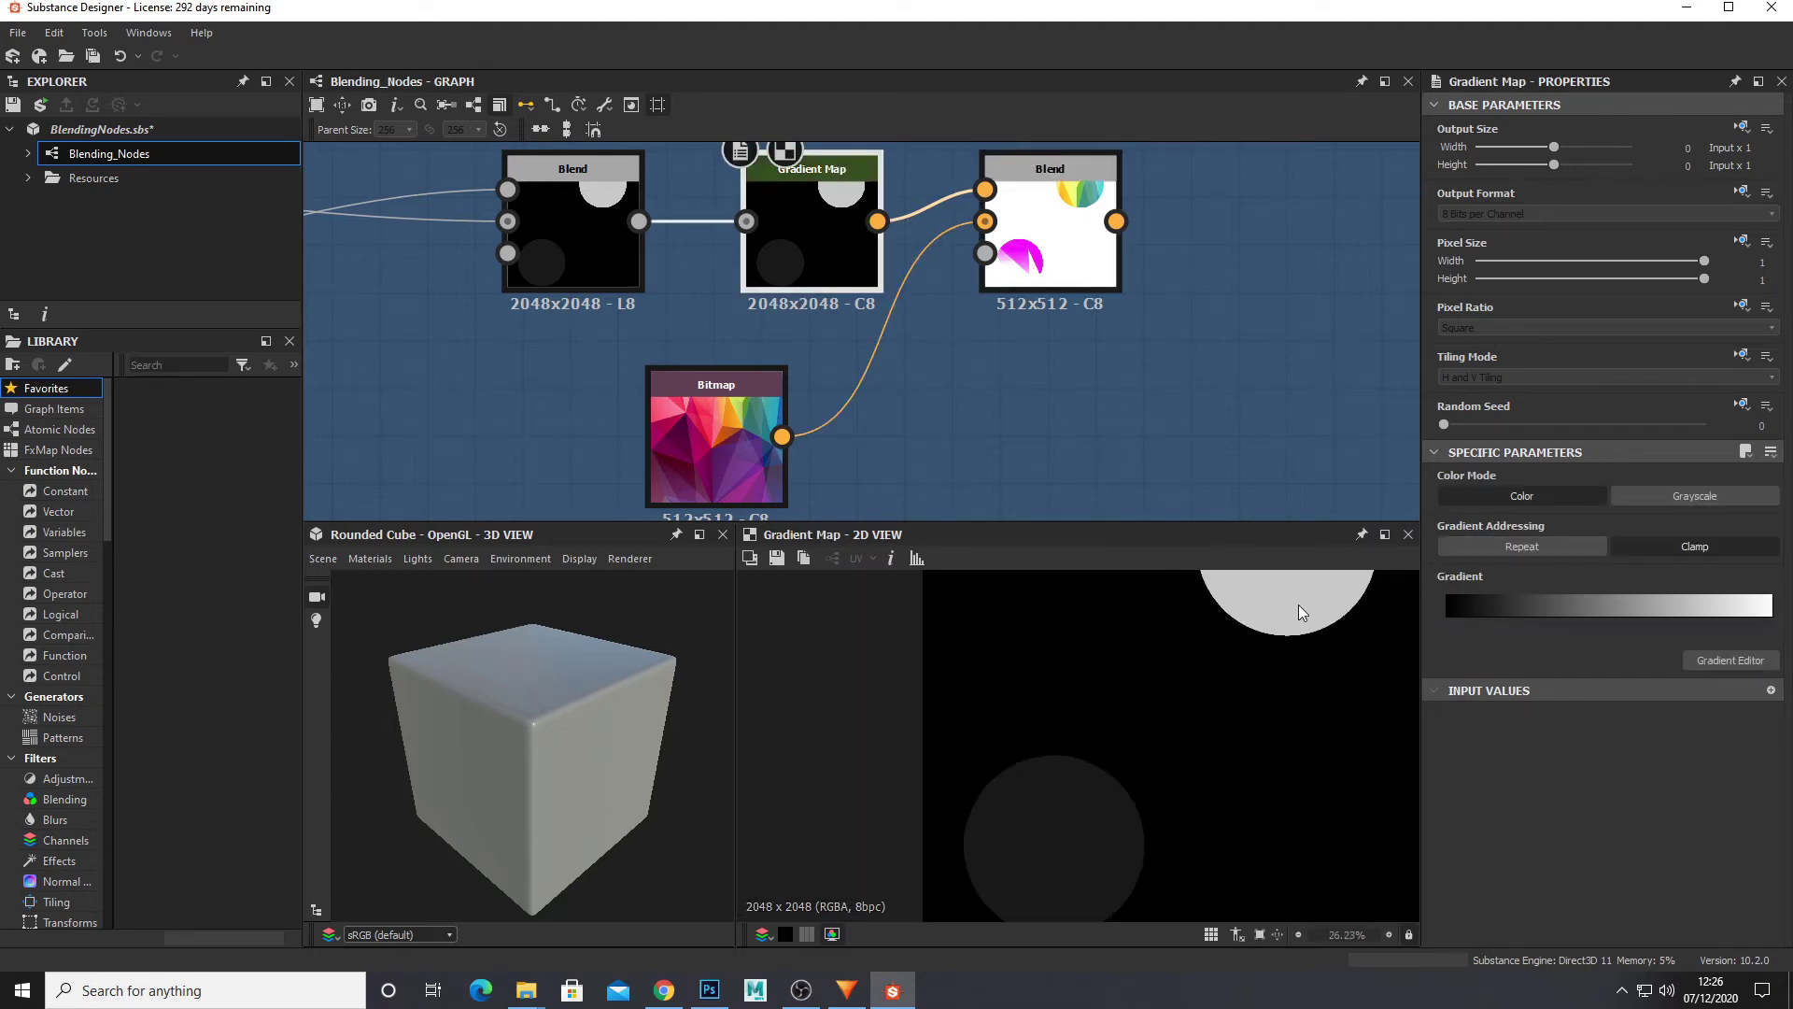
{"action": "middle_click_drag", "start_coordinate": [1288, 634], "coordinate": [1171, 754]}
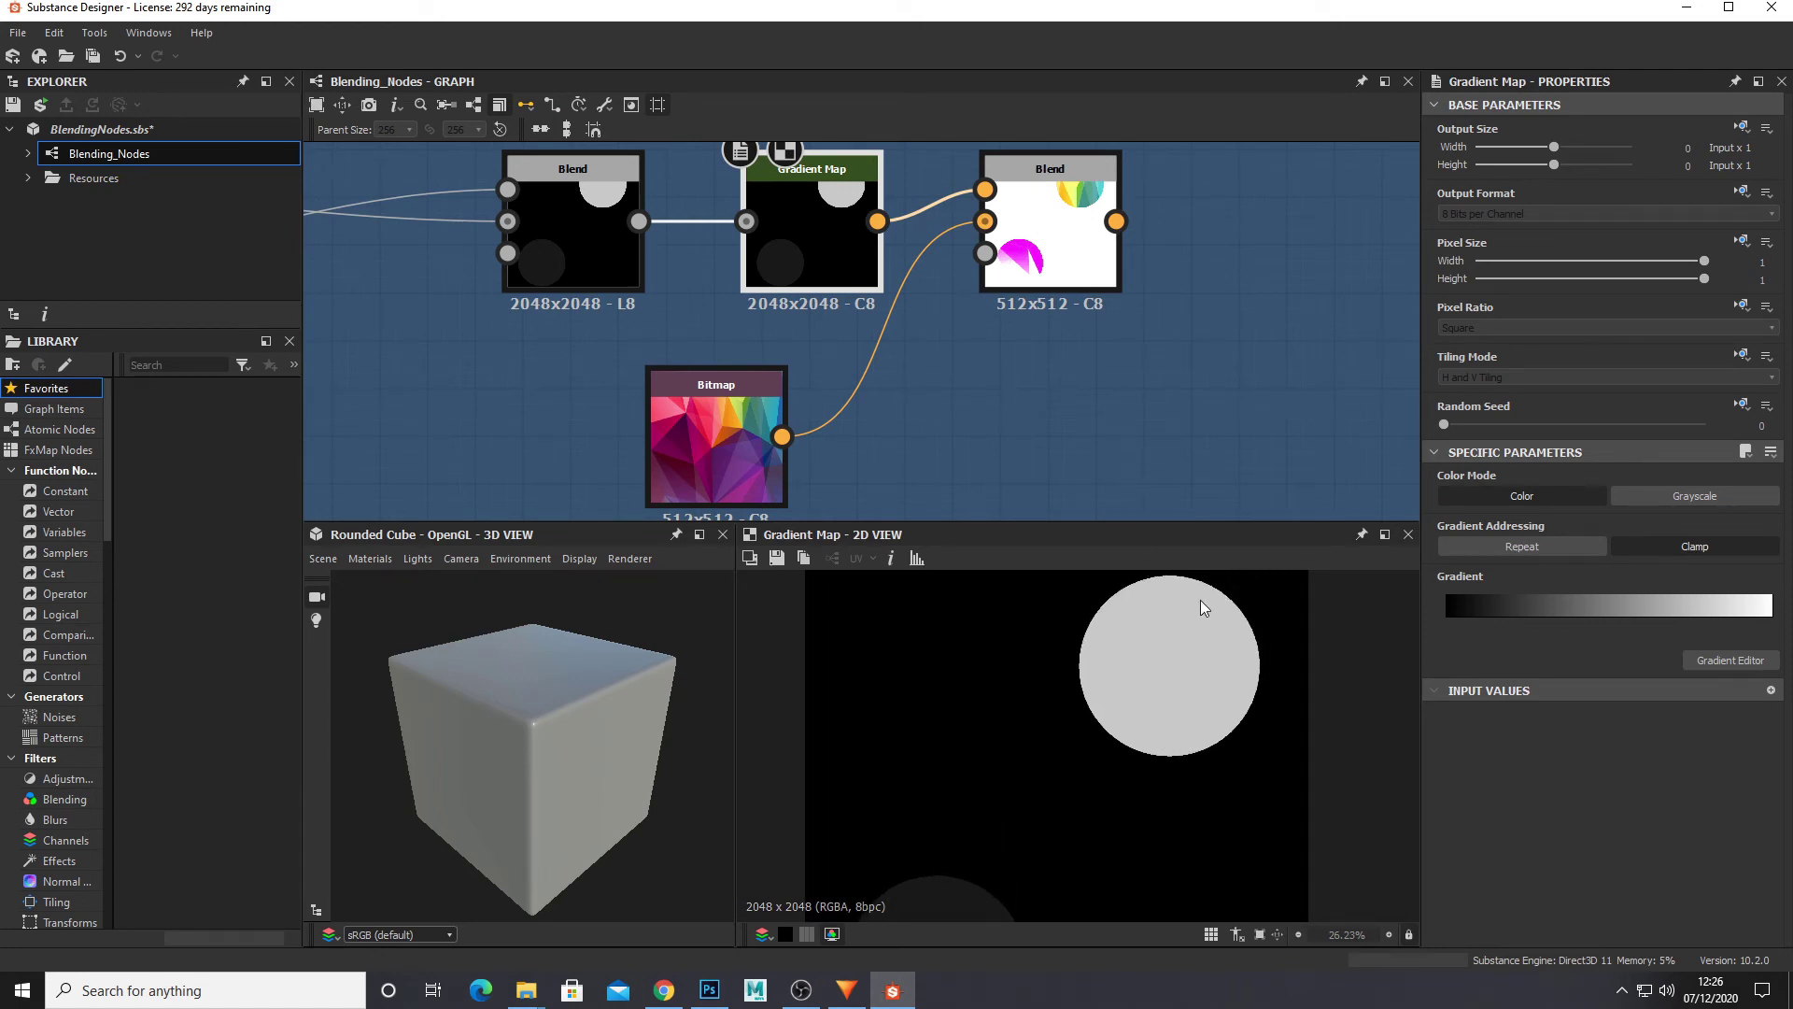
{"action": "double_click", "coordinate": [1048, 245]}
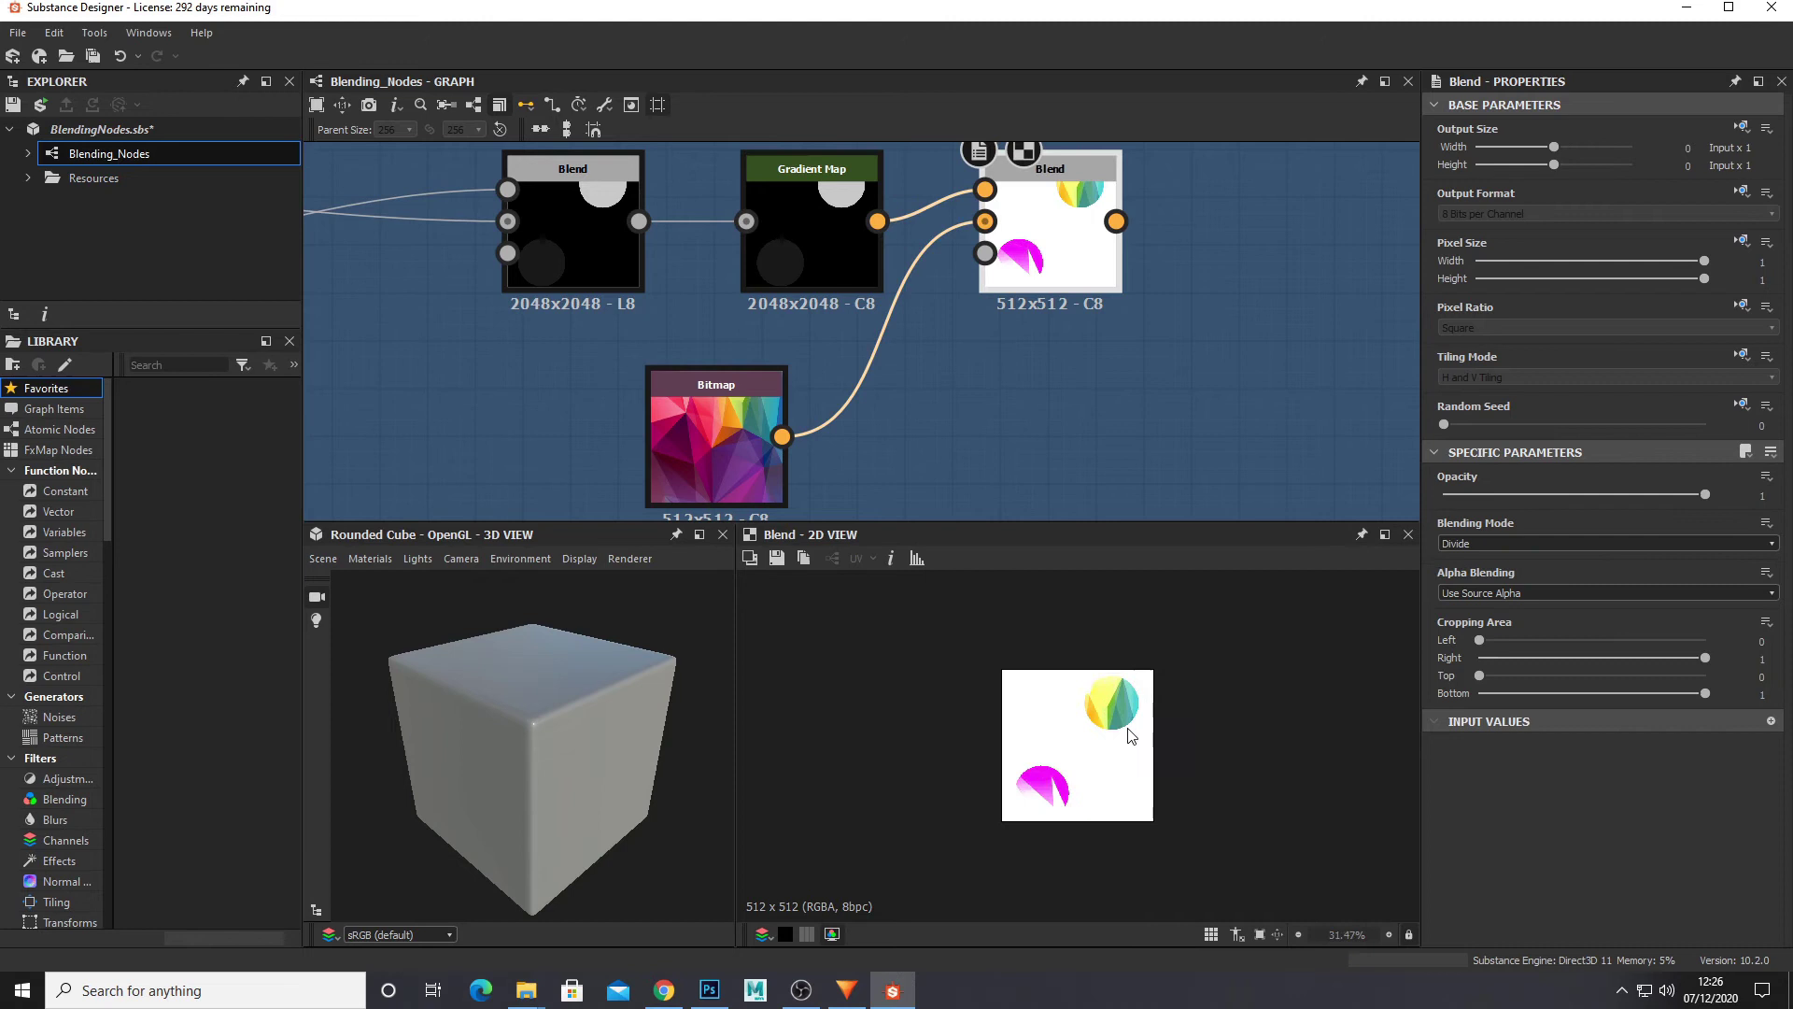
{"action": "scroll", "coordinate": [1147, 671], "scroll_direction": "up", "scroll_amount": 5}
{"action": "double_click", "coordinate": [733, 439]}
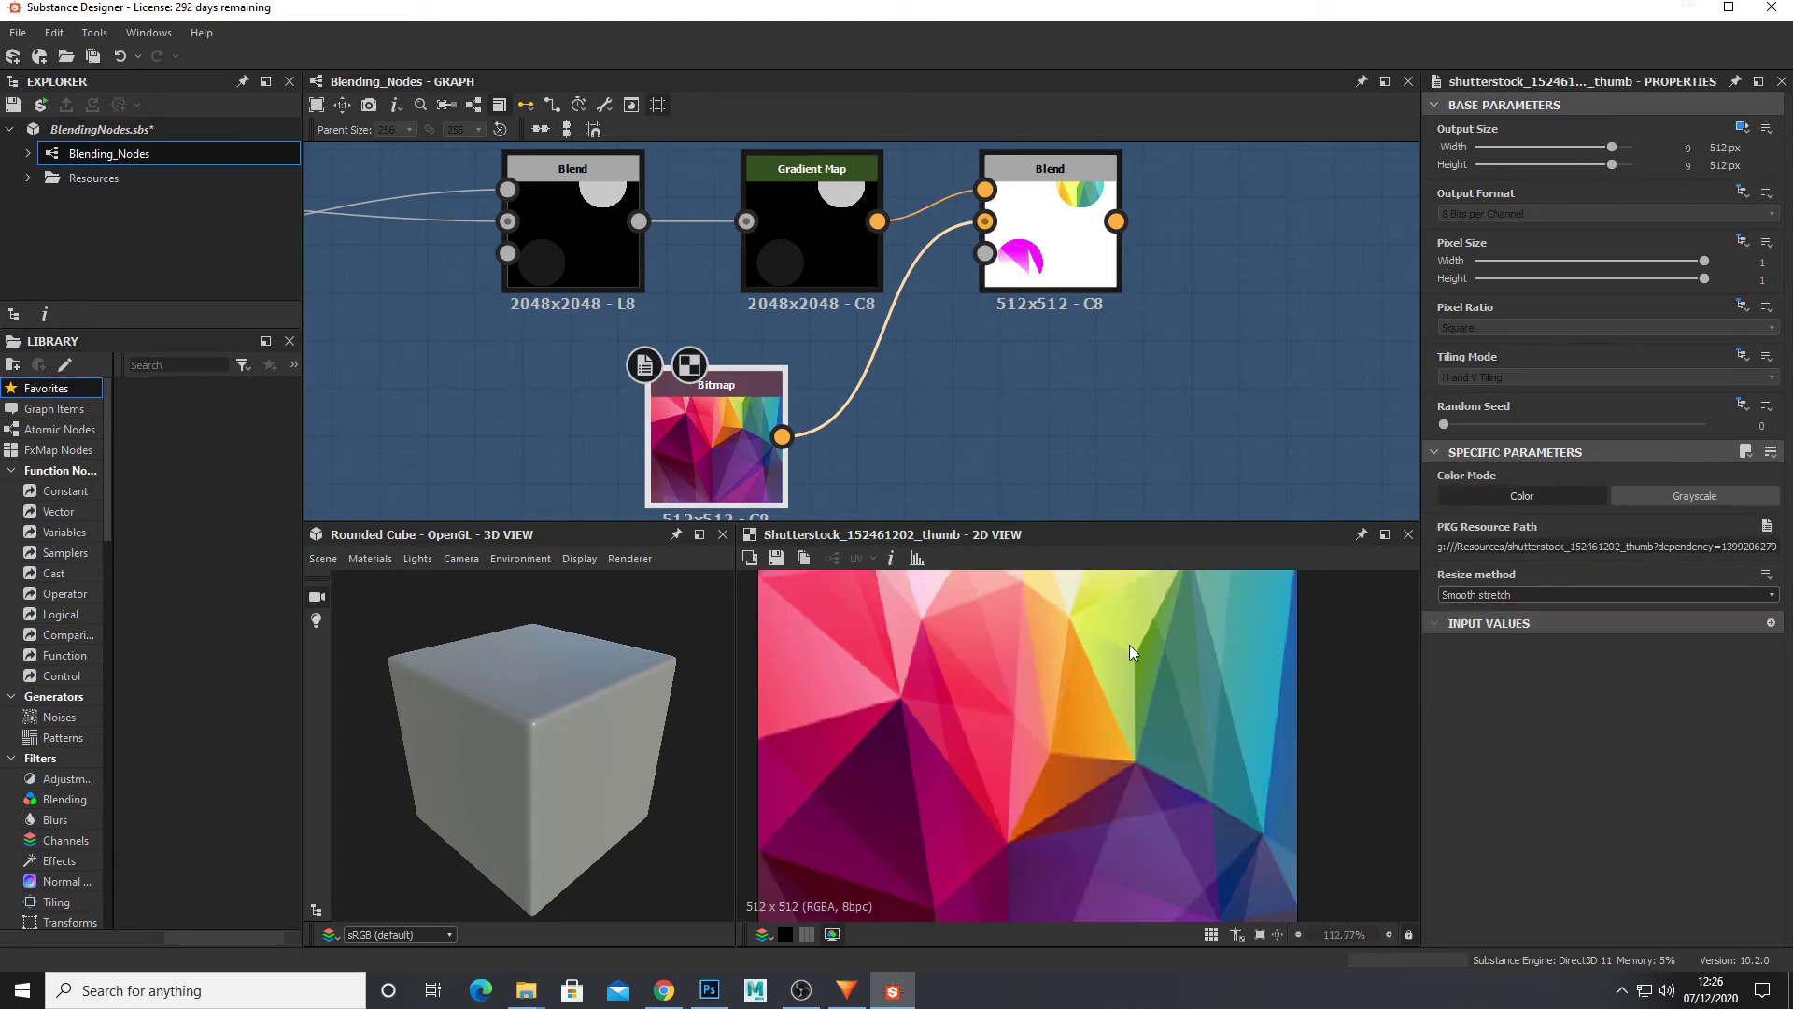
{"action": "left_click", "coordinate": [1027, 243]}
{"action": "double_click", "coordinate": [770, 241]}
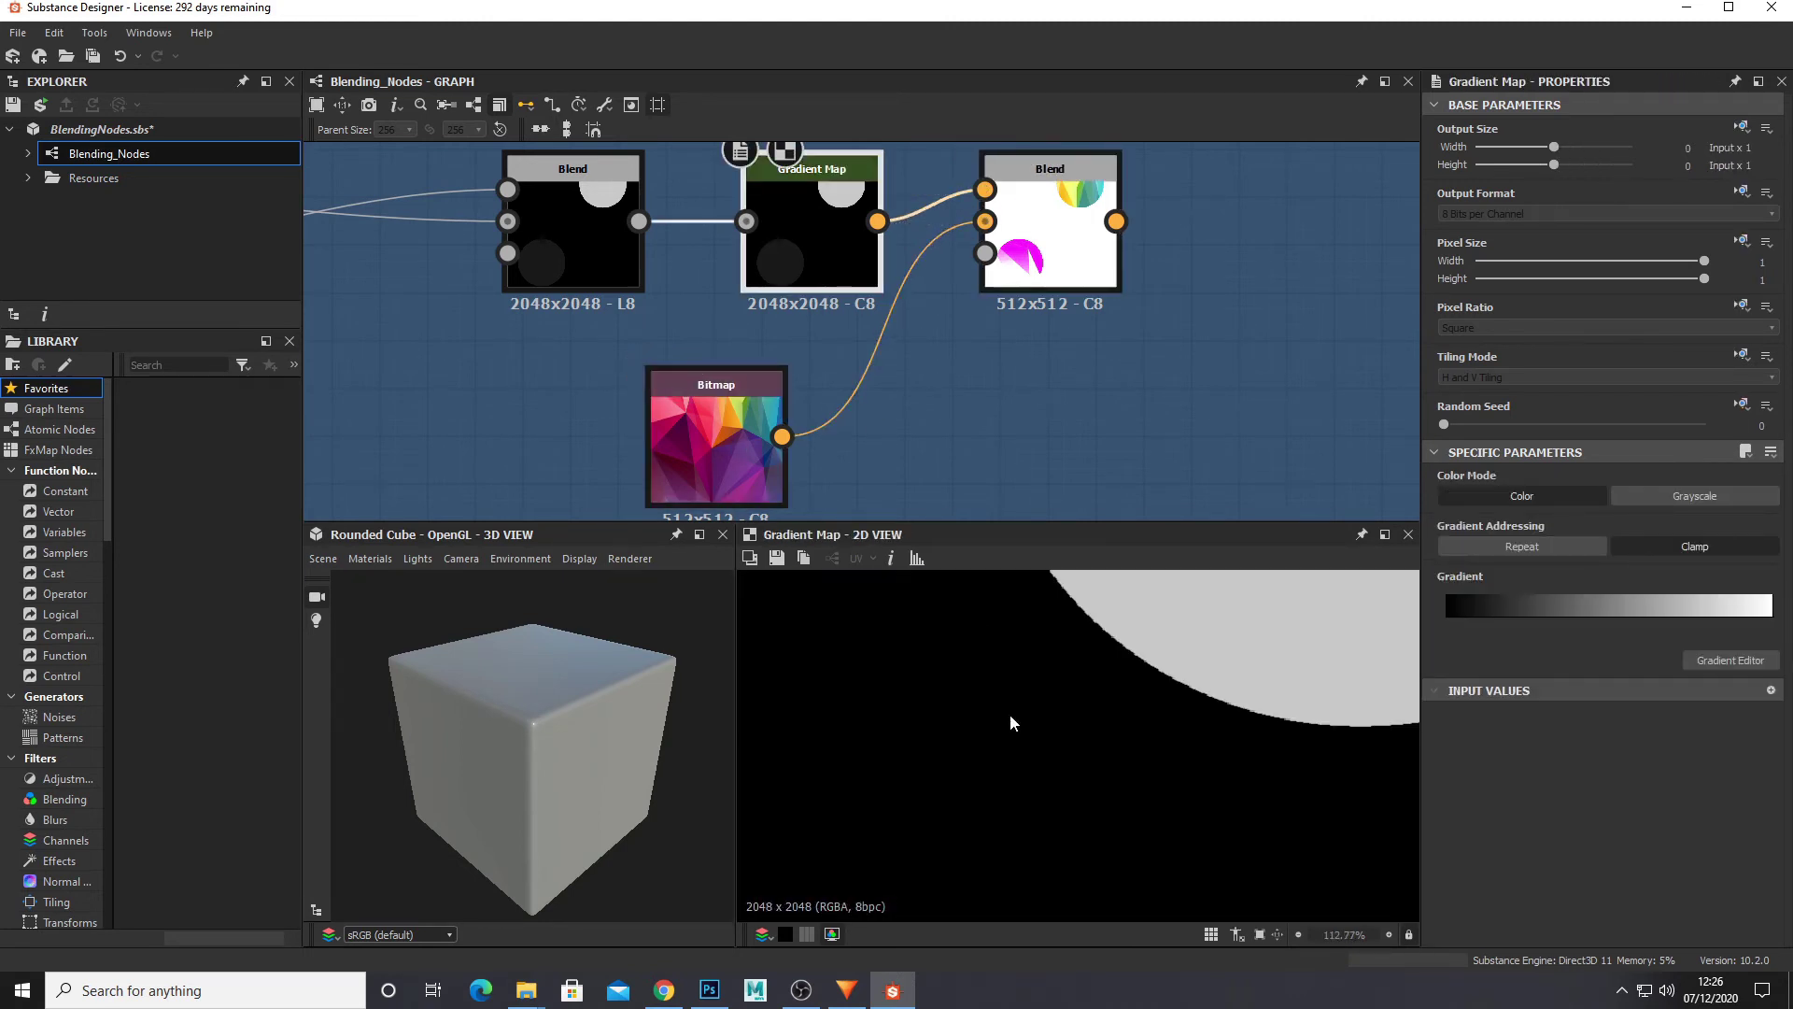
{"action": "scroll", "coordinate": [1051, 739], "scroll_direction": "up", "scroll_amount": 2}
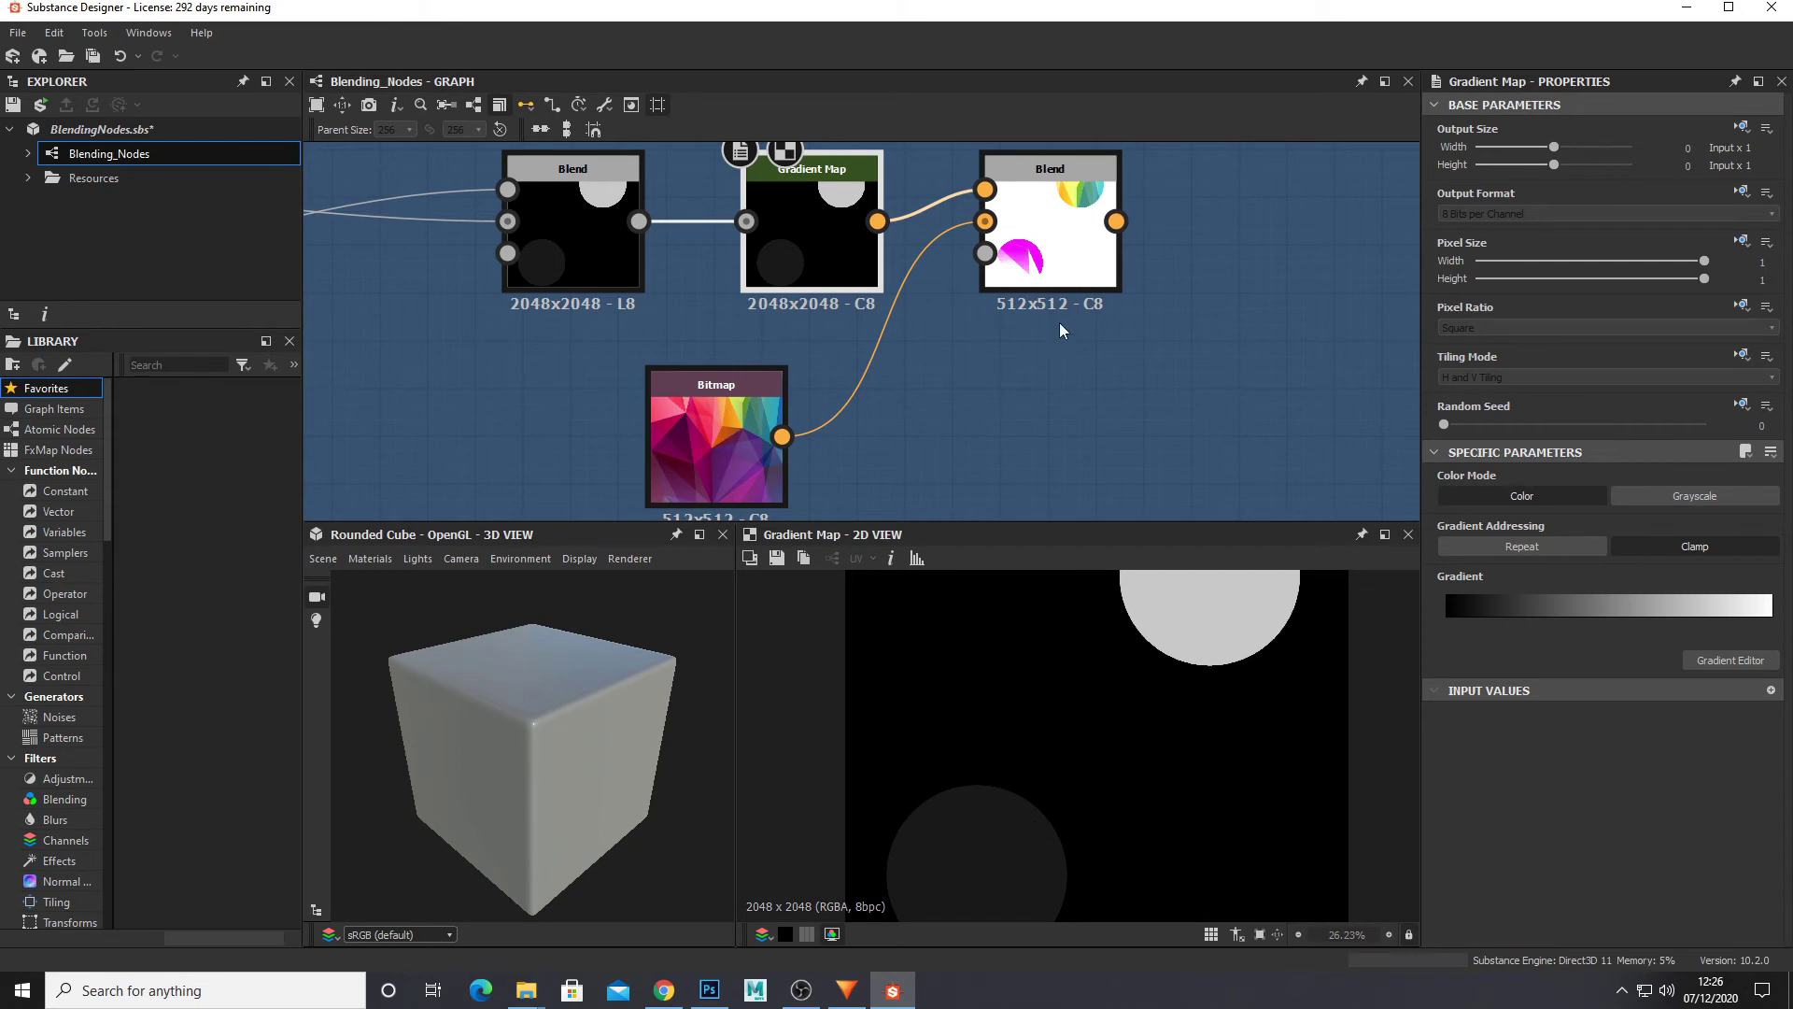
- Display the Divide Blend result in the 2D view and examine its magenta circle up close
{"action": "double_click", "coordinate": [1056, 271]}
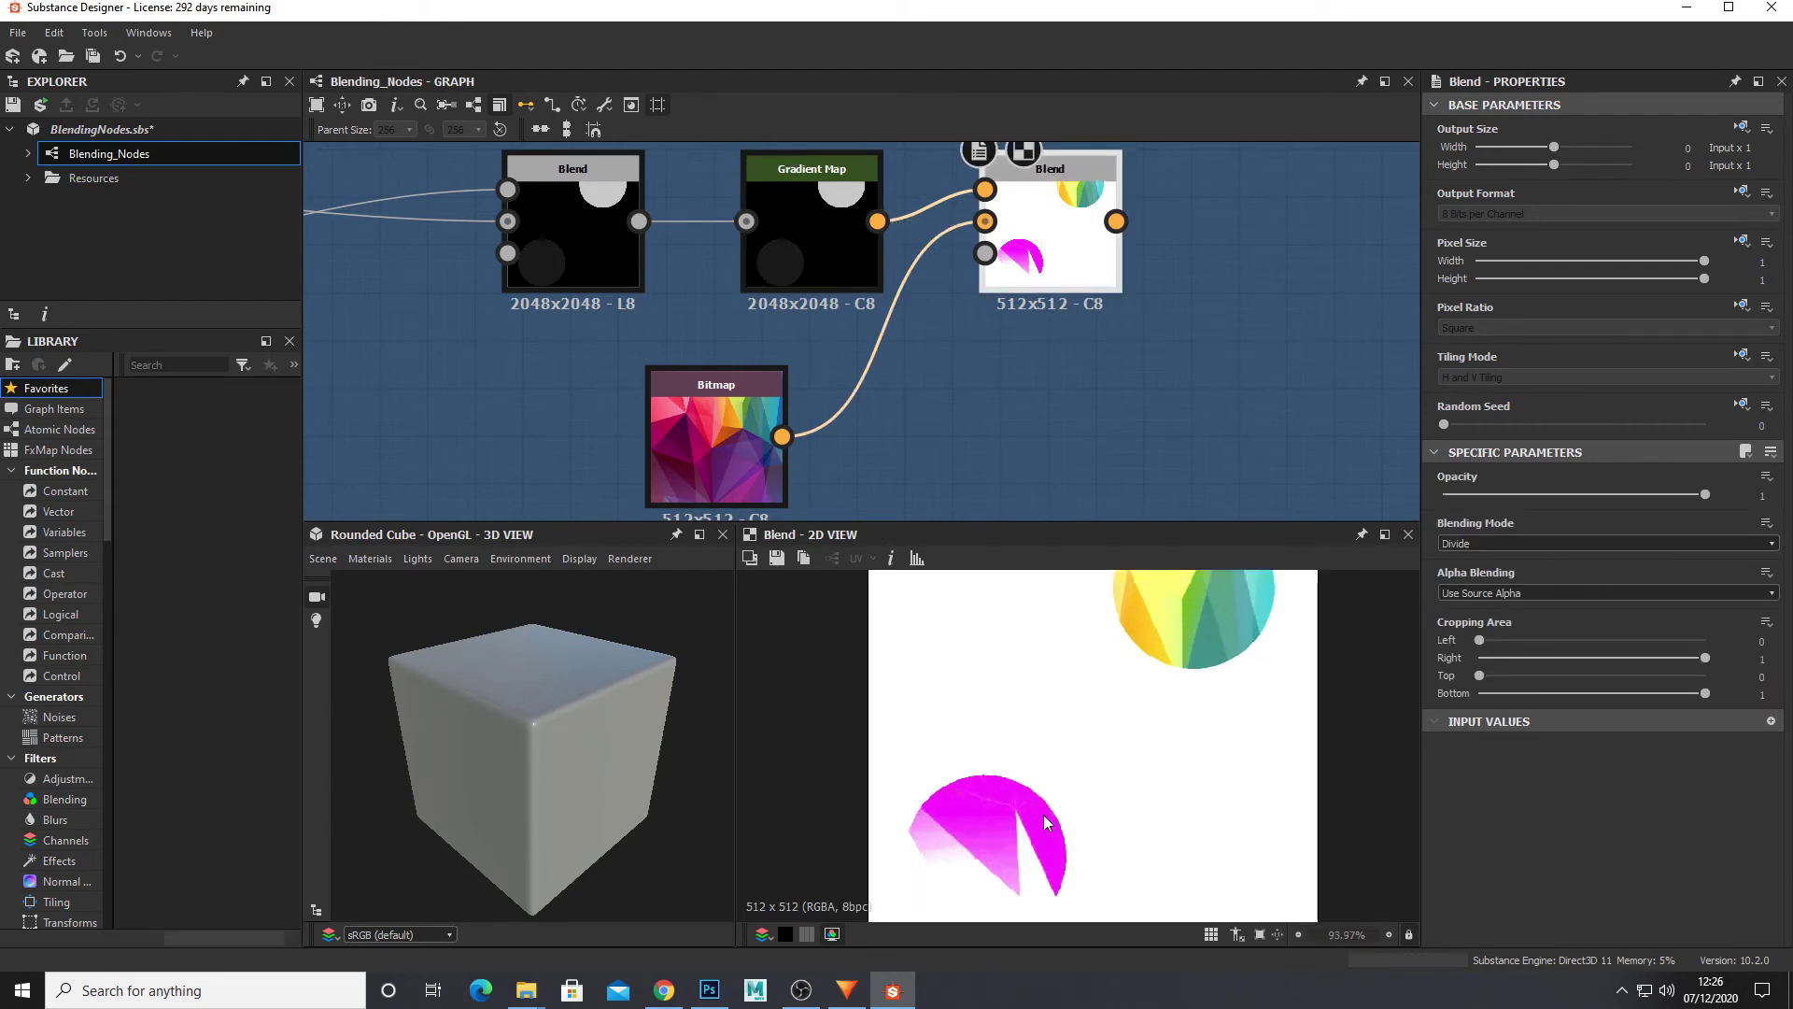
{"action": "scroll", "coordinate": [1024, 807], "scroll_direction": "up", "scroll_amount": 3}
{"action": "middle_click_drag", "start_coordinate": [1024, 807], "coordinate": [1040, 686]}
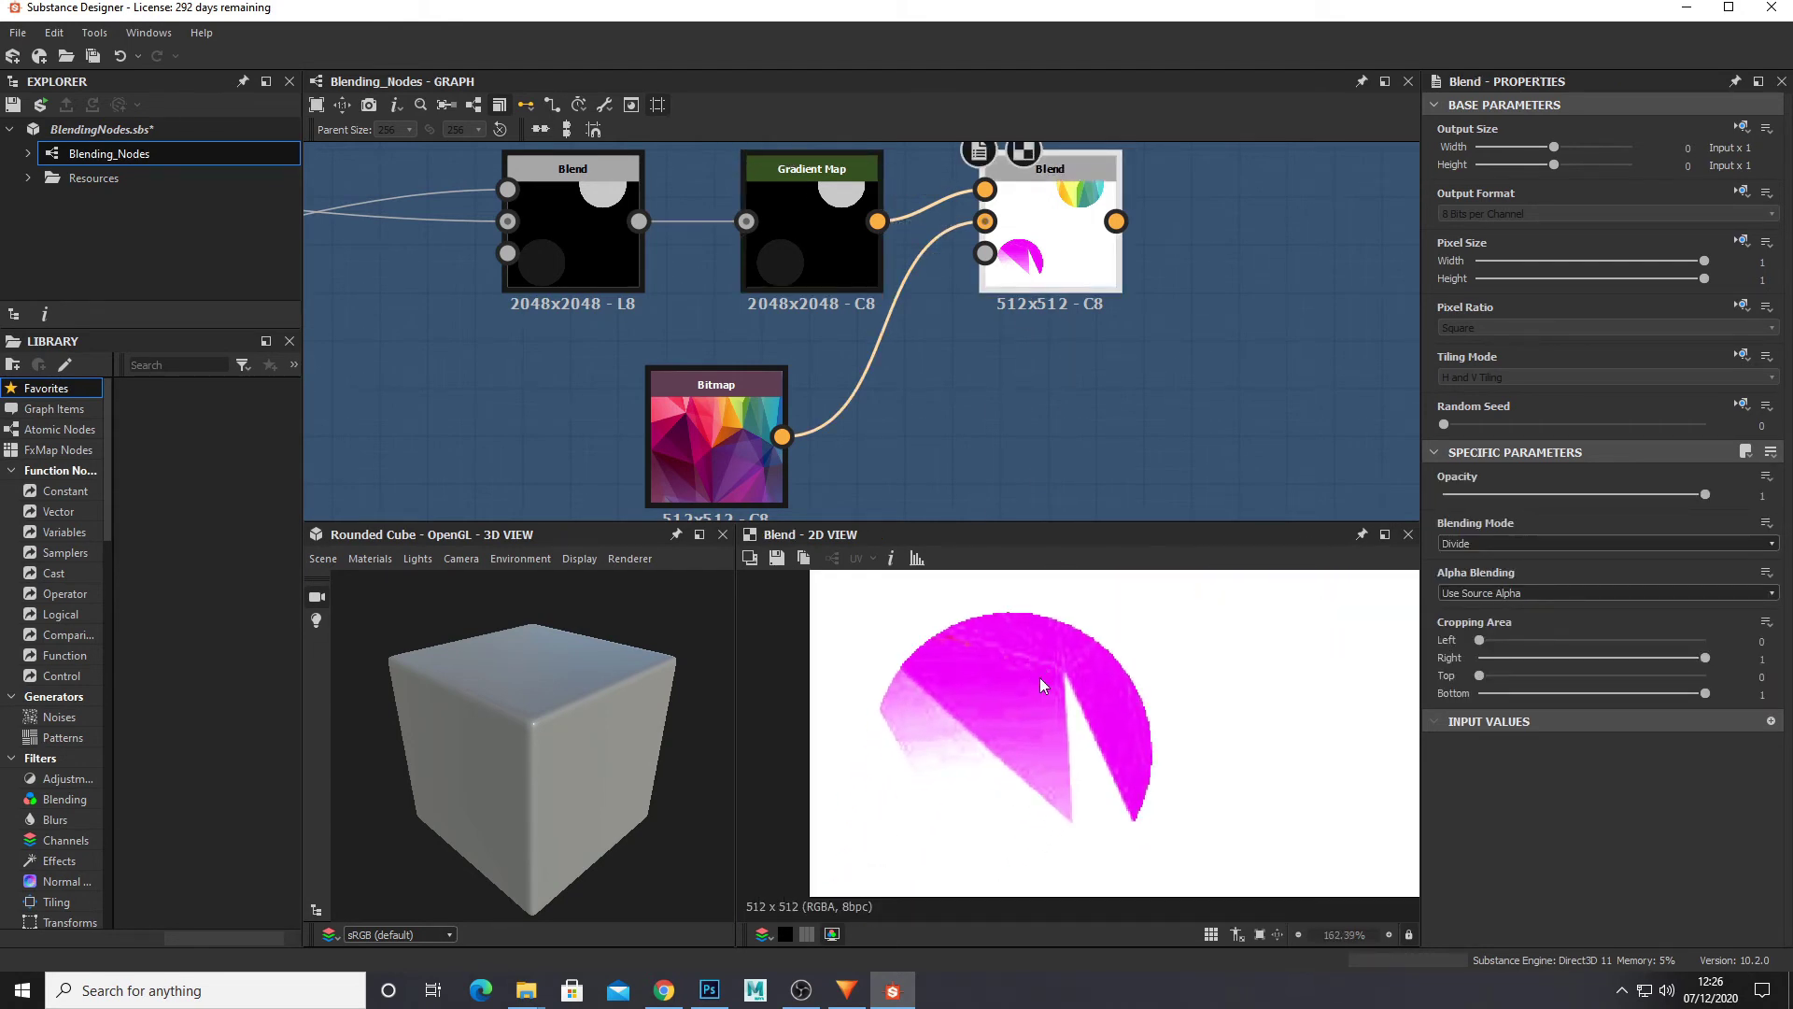
{"action": "scroll", "coordinate": [1041, 678], "scroll_direction": "up", "scroll_amount": 6}
{"action": "scroll", "coordinate": [1041, 678], "scroll_direction": "down", "scroll_amount": 14}
{"action": "scroll", "coordinate": [1041, 729], "scroll_direction": "up", "scroll_amount": 5}
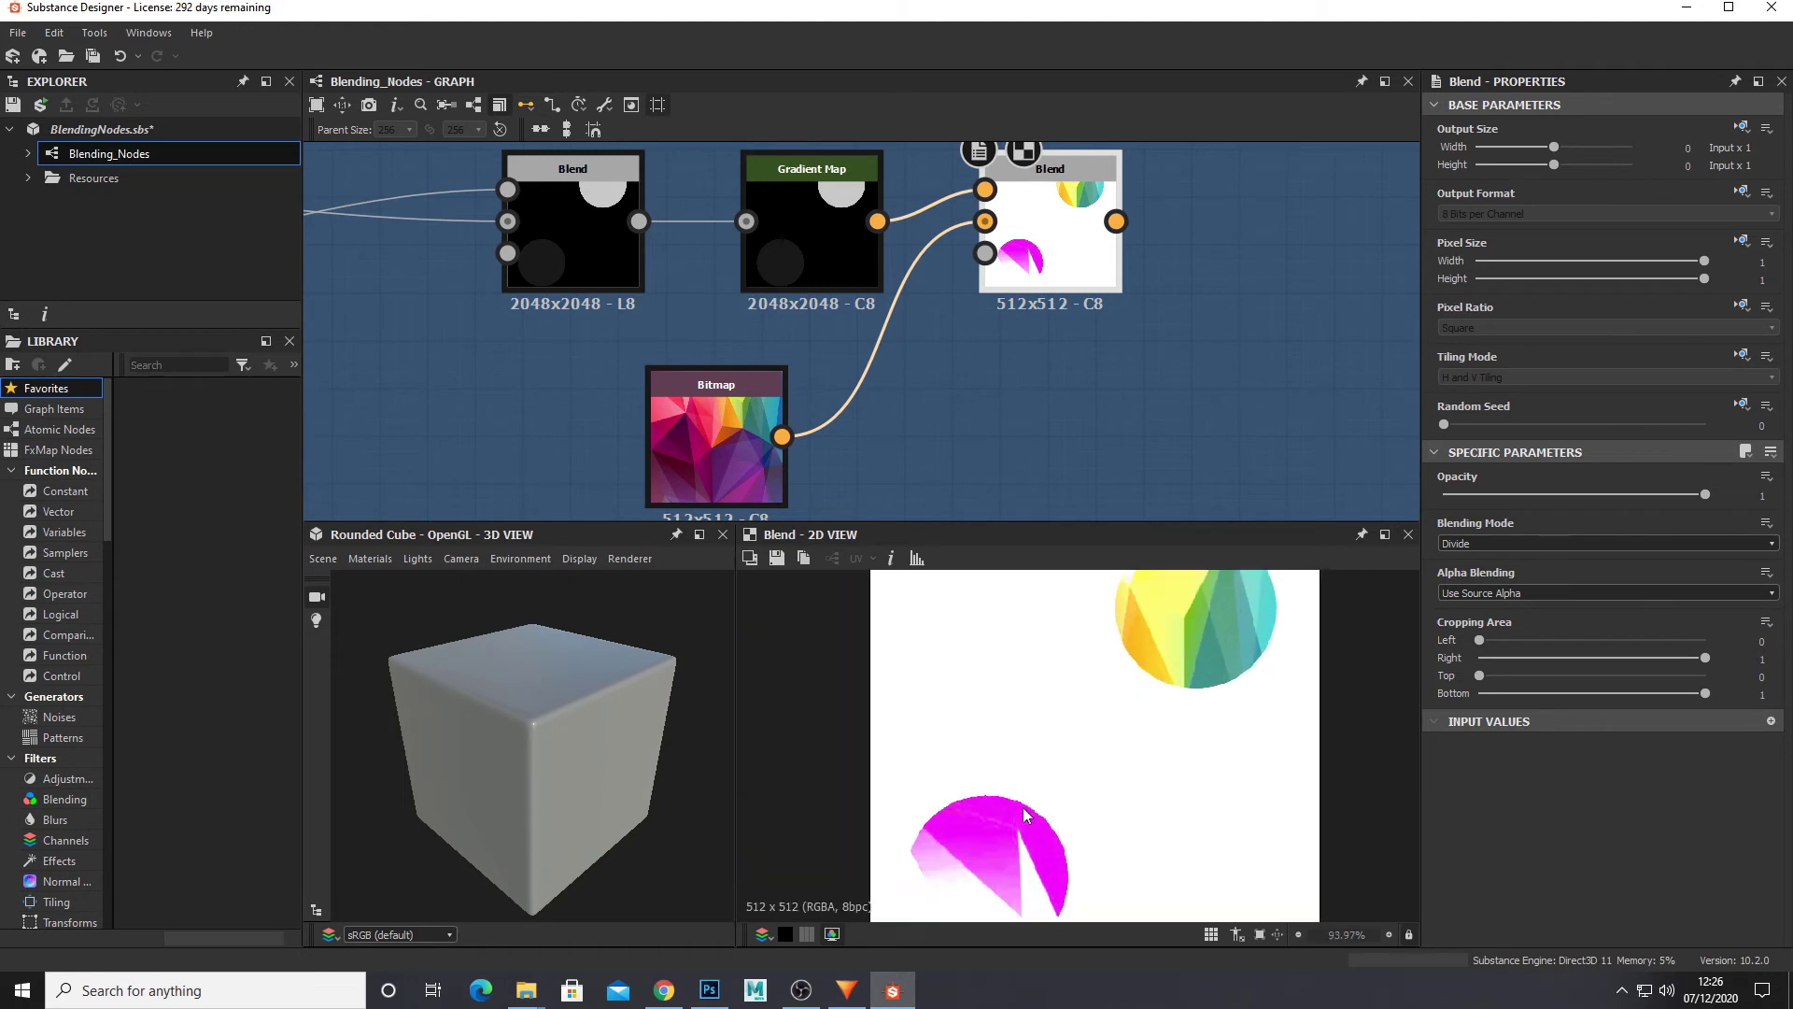
{"action": "scroll", "coordinate": [1033, 895], "scroll_direction": "up", "scroll_amount": 4}
{"action": "middle_click_drag", "start_coordinate": [1032, 894], "coordinate": [1025, 709]}
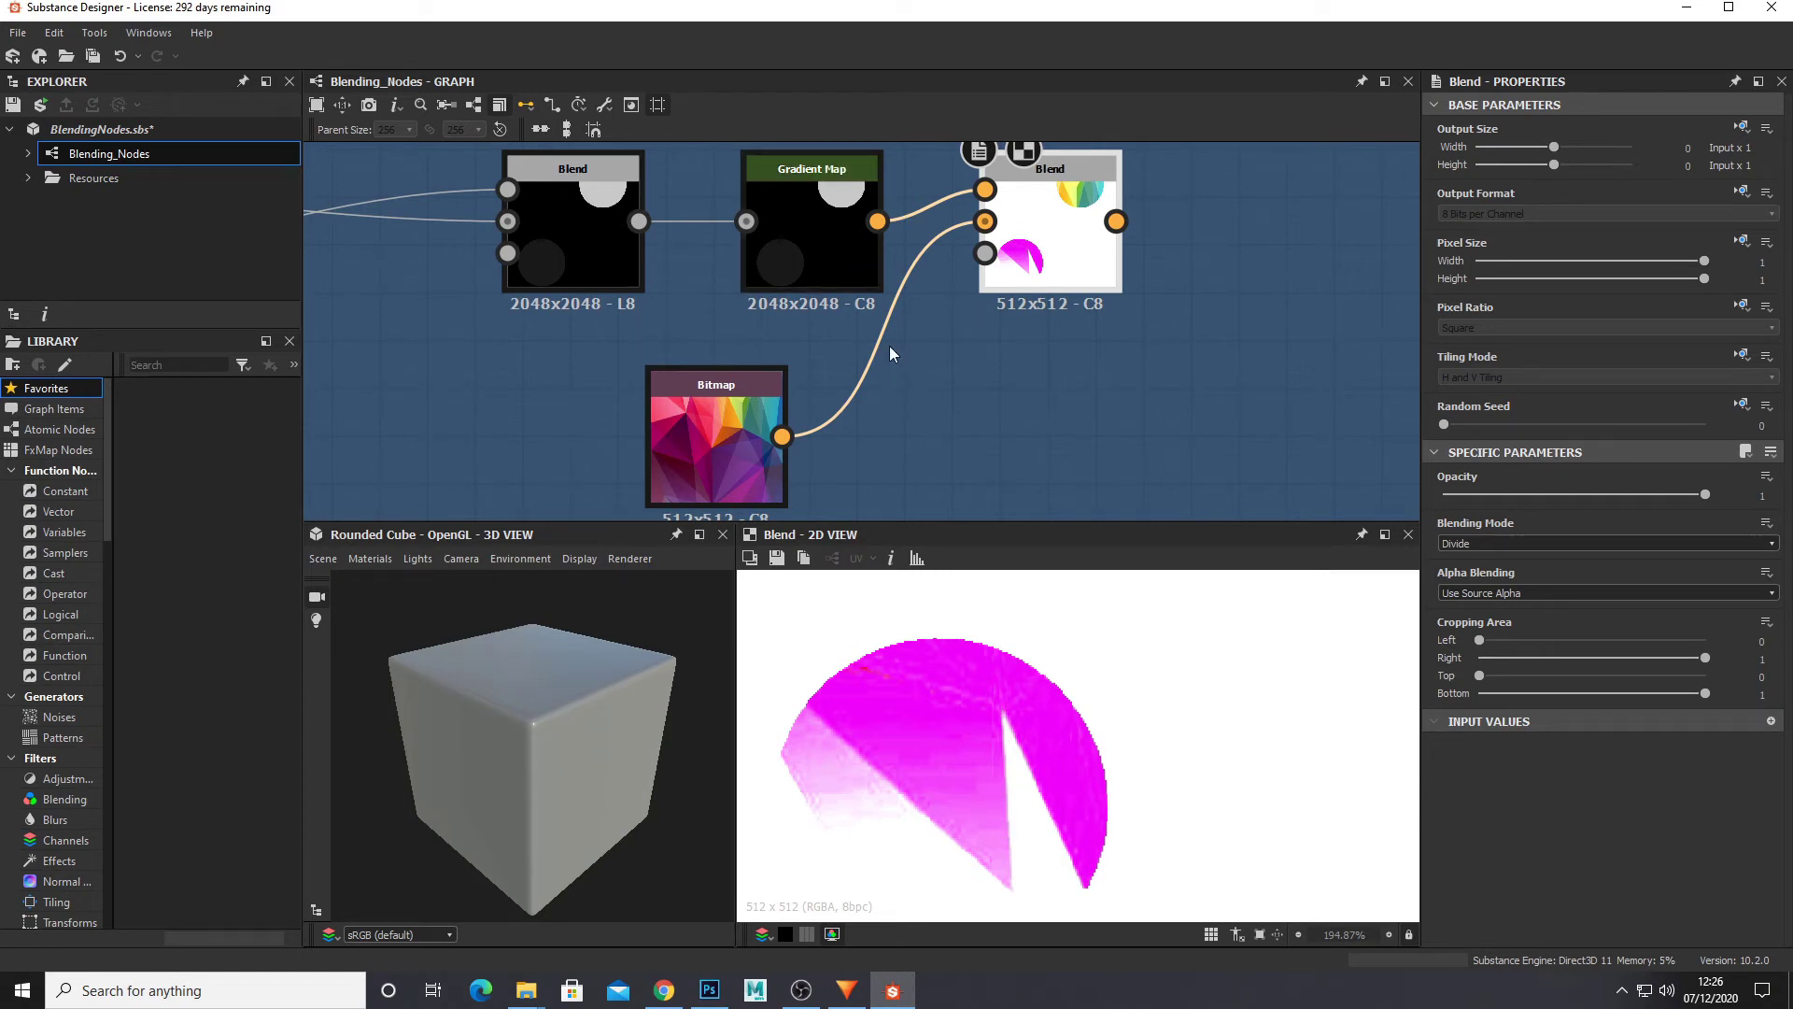
- Display the Divide frame's multicoloured Bitmap in the 2D view and examine the area matching the magenta circle
{"action": "left_click", "coordinate": [698, 444]}
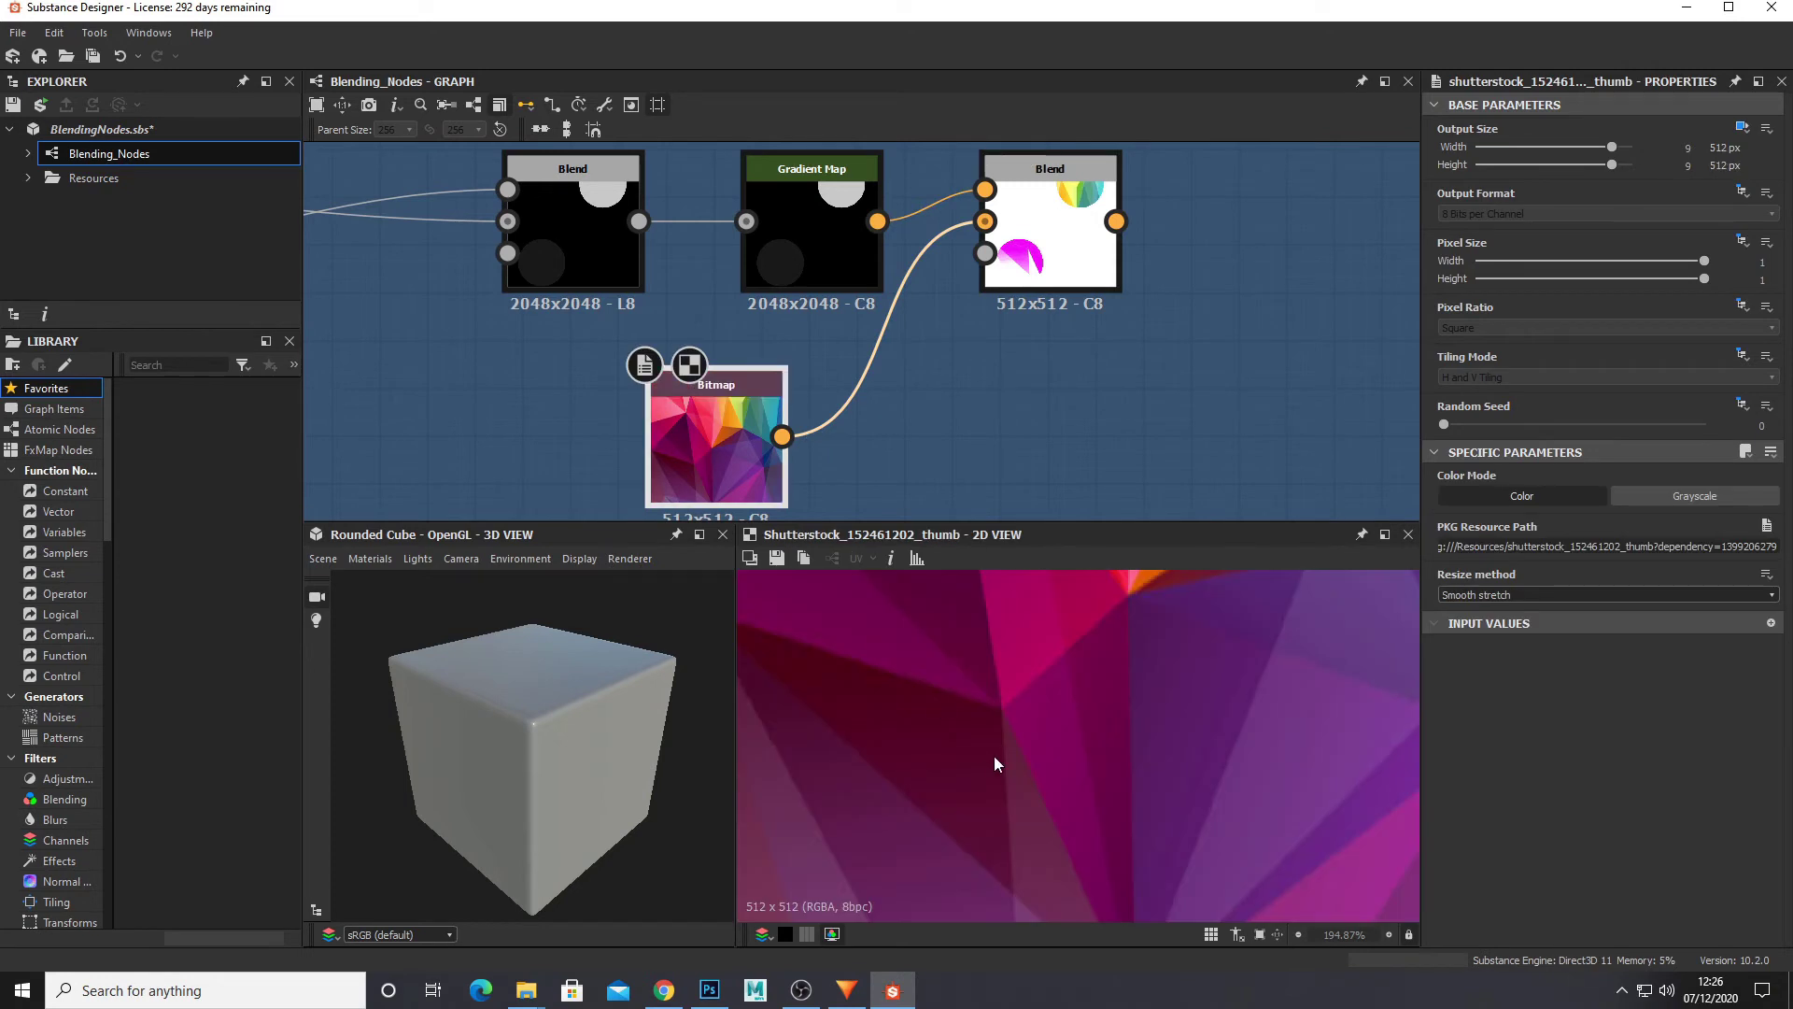
{"action": "scroll", "coordinate": [966, 794], "scroll_direction": "down", "scroll_amount": 2}
{"action": "scroll", "coordinate": [966, 796], "scroll_direction": "up", "scroll_amount": 3}
{"action": "scroll", "coordinate": [966, 796], "scroll_direction": "up", "scroll_amount": 1}
{"action": "scroll", "coordinate": [999, 745], "scroll_direction": "down", "scroll_amount": 2}
{"action": "scroll", "coordinate": [1000, 745], "scroll_direction": "up", "scroll_amount": 1}
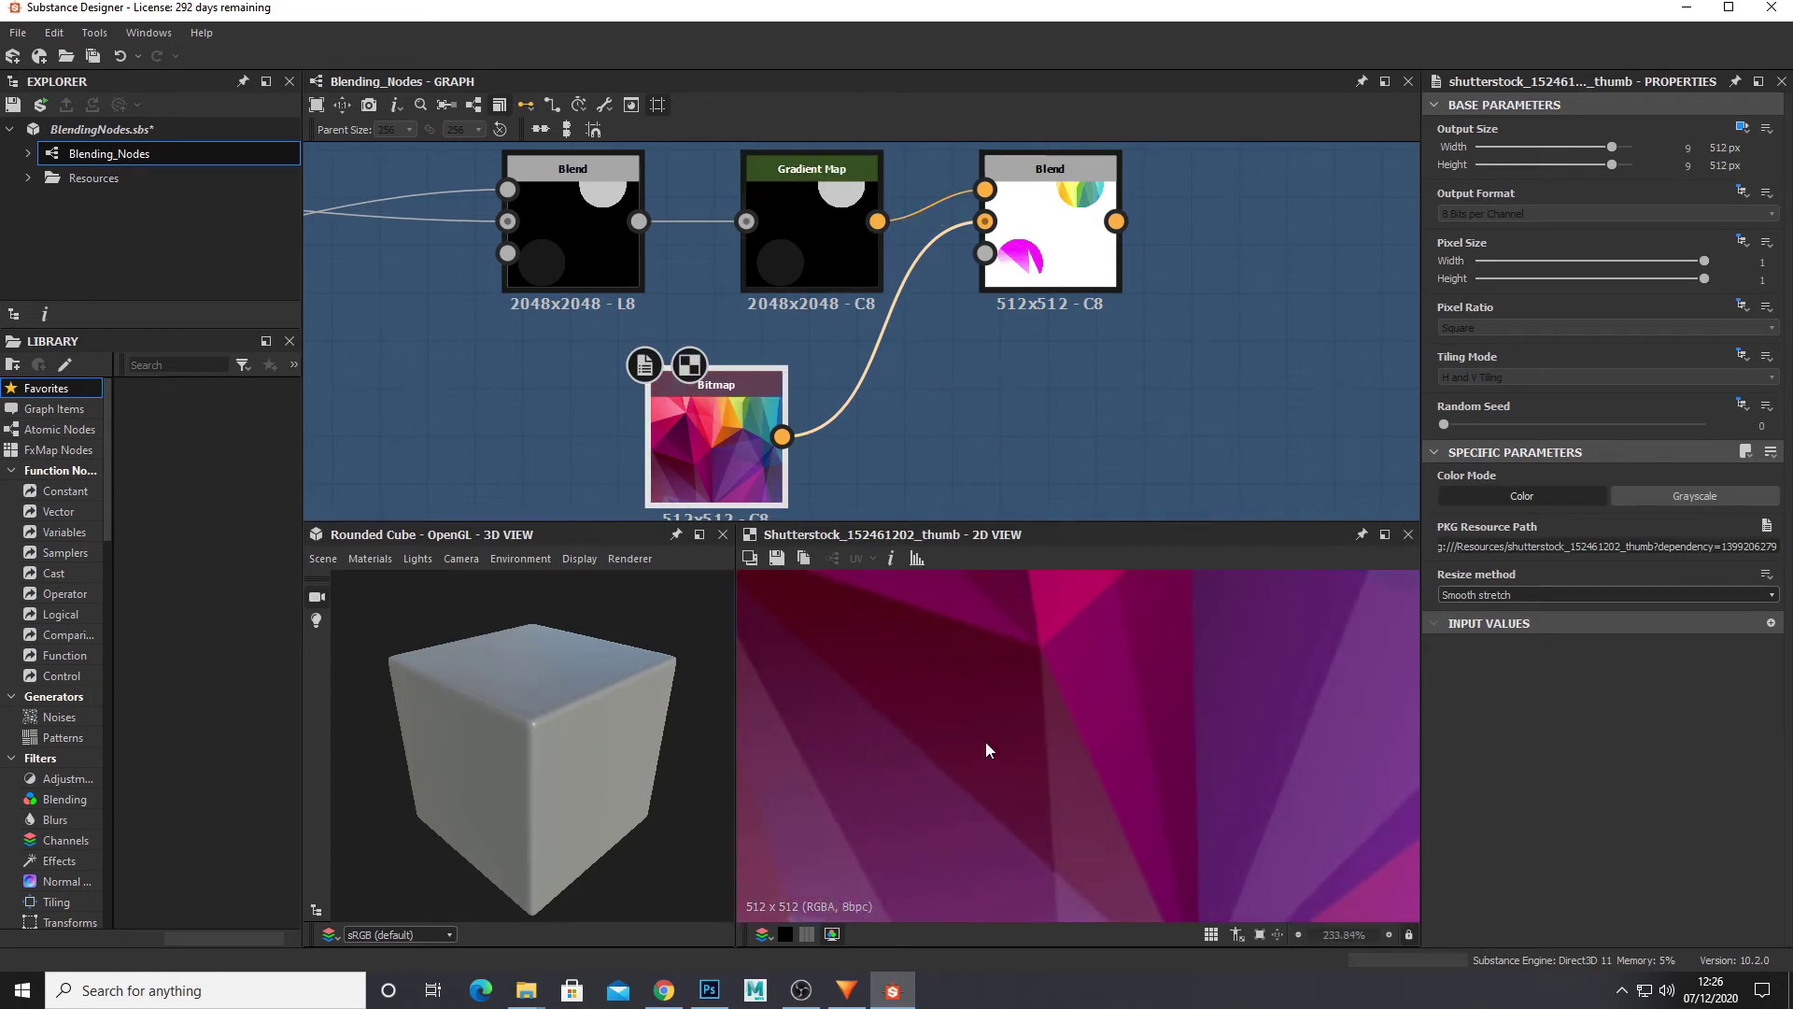
- Compare the Divide frame's multicoloured Bitmap with its Blend result in the 2D view, alternating between the two nodes
{"action": "scroll", "coordinate": [1026, 750], "scroll_direction": "down", "scroll_amount": 2}
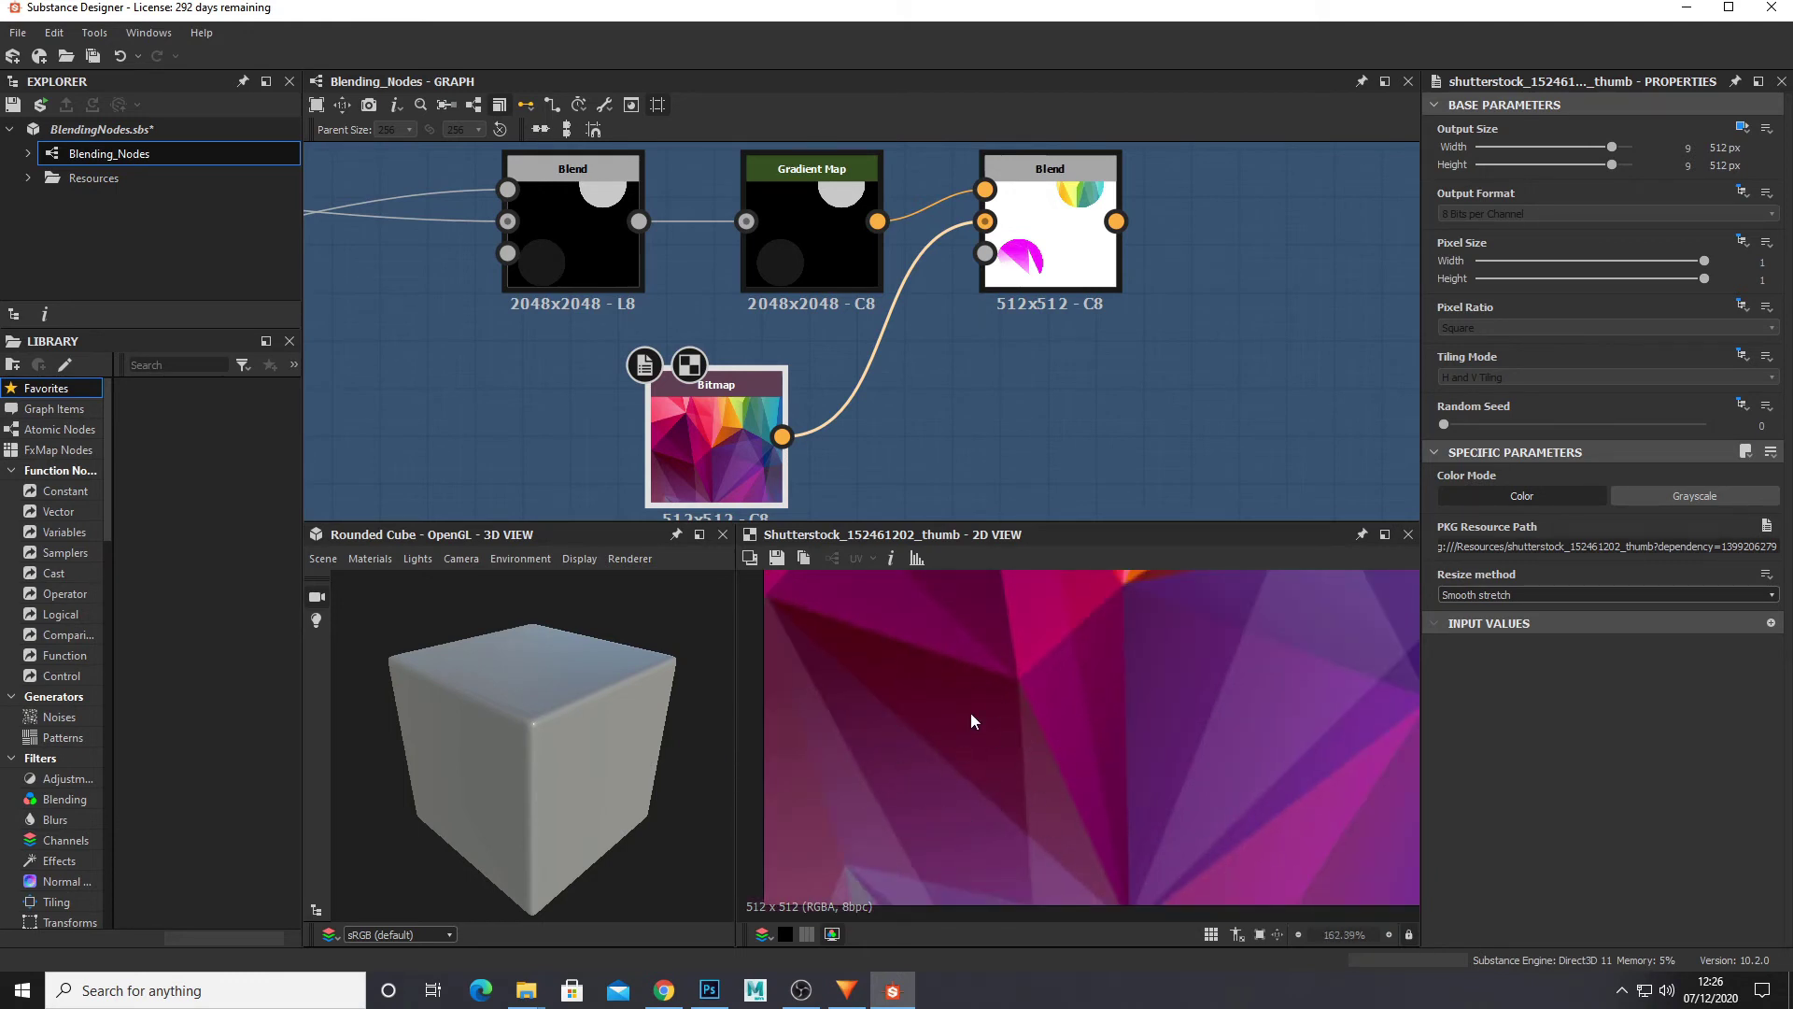
{"action": "double_click", "coordinate": [1051, 248]}
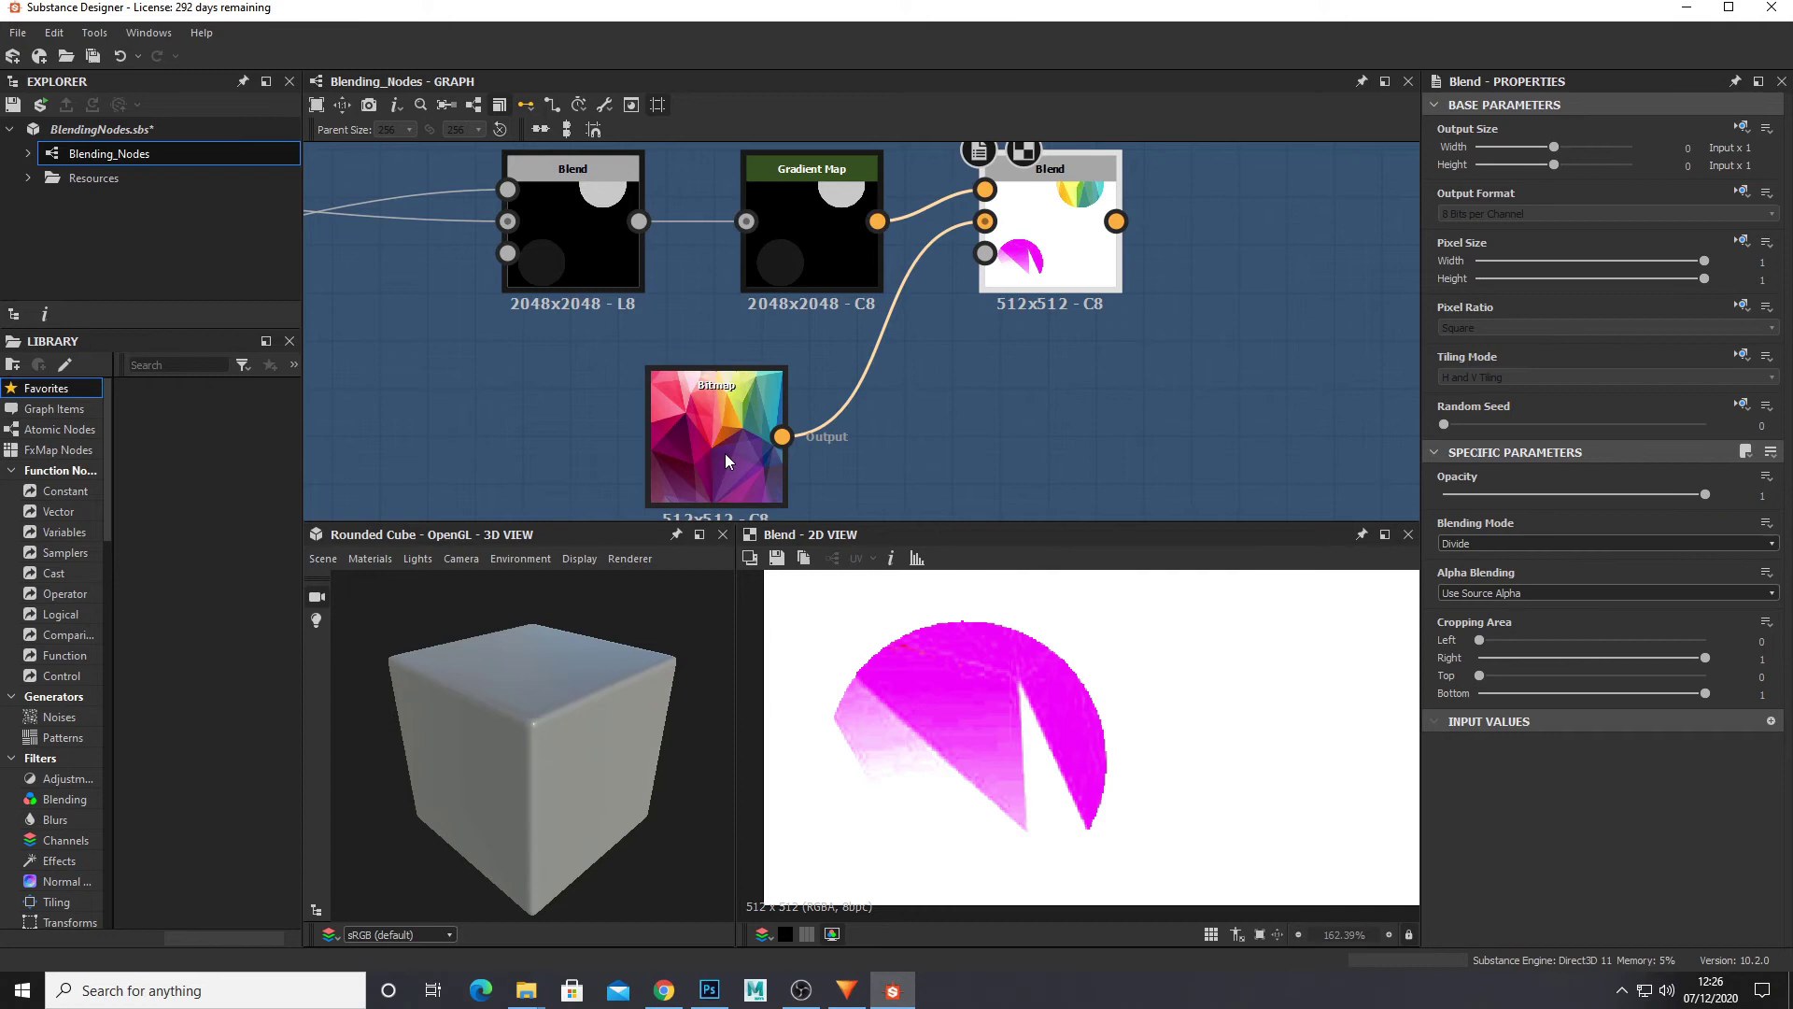
{"action": "double_click", "coordinate": [725, 458]}
{"action": "double_click", "coordinate": [1029, 279]}
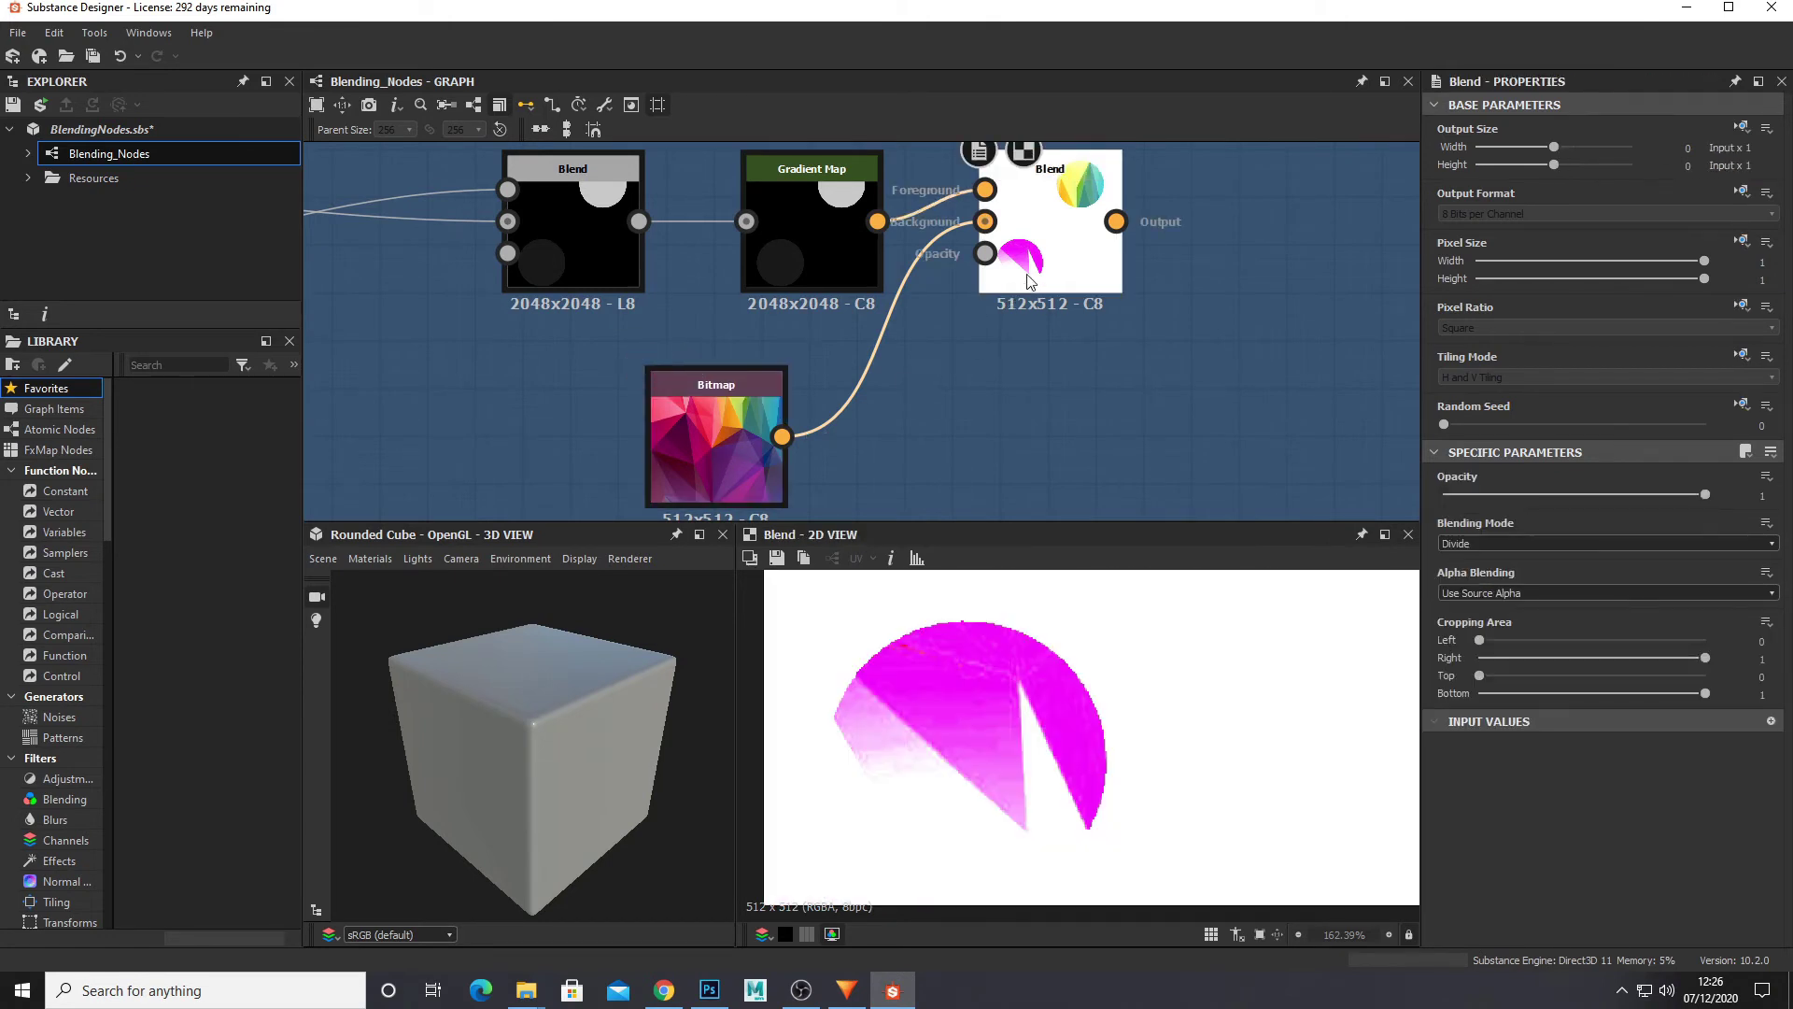
{"action": "double_click", "coordinate": [667, 469]}
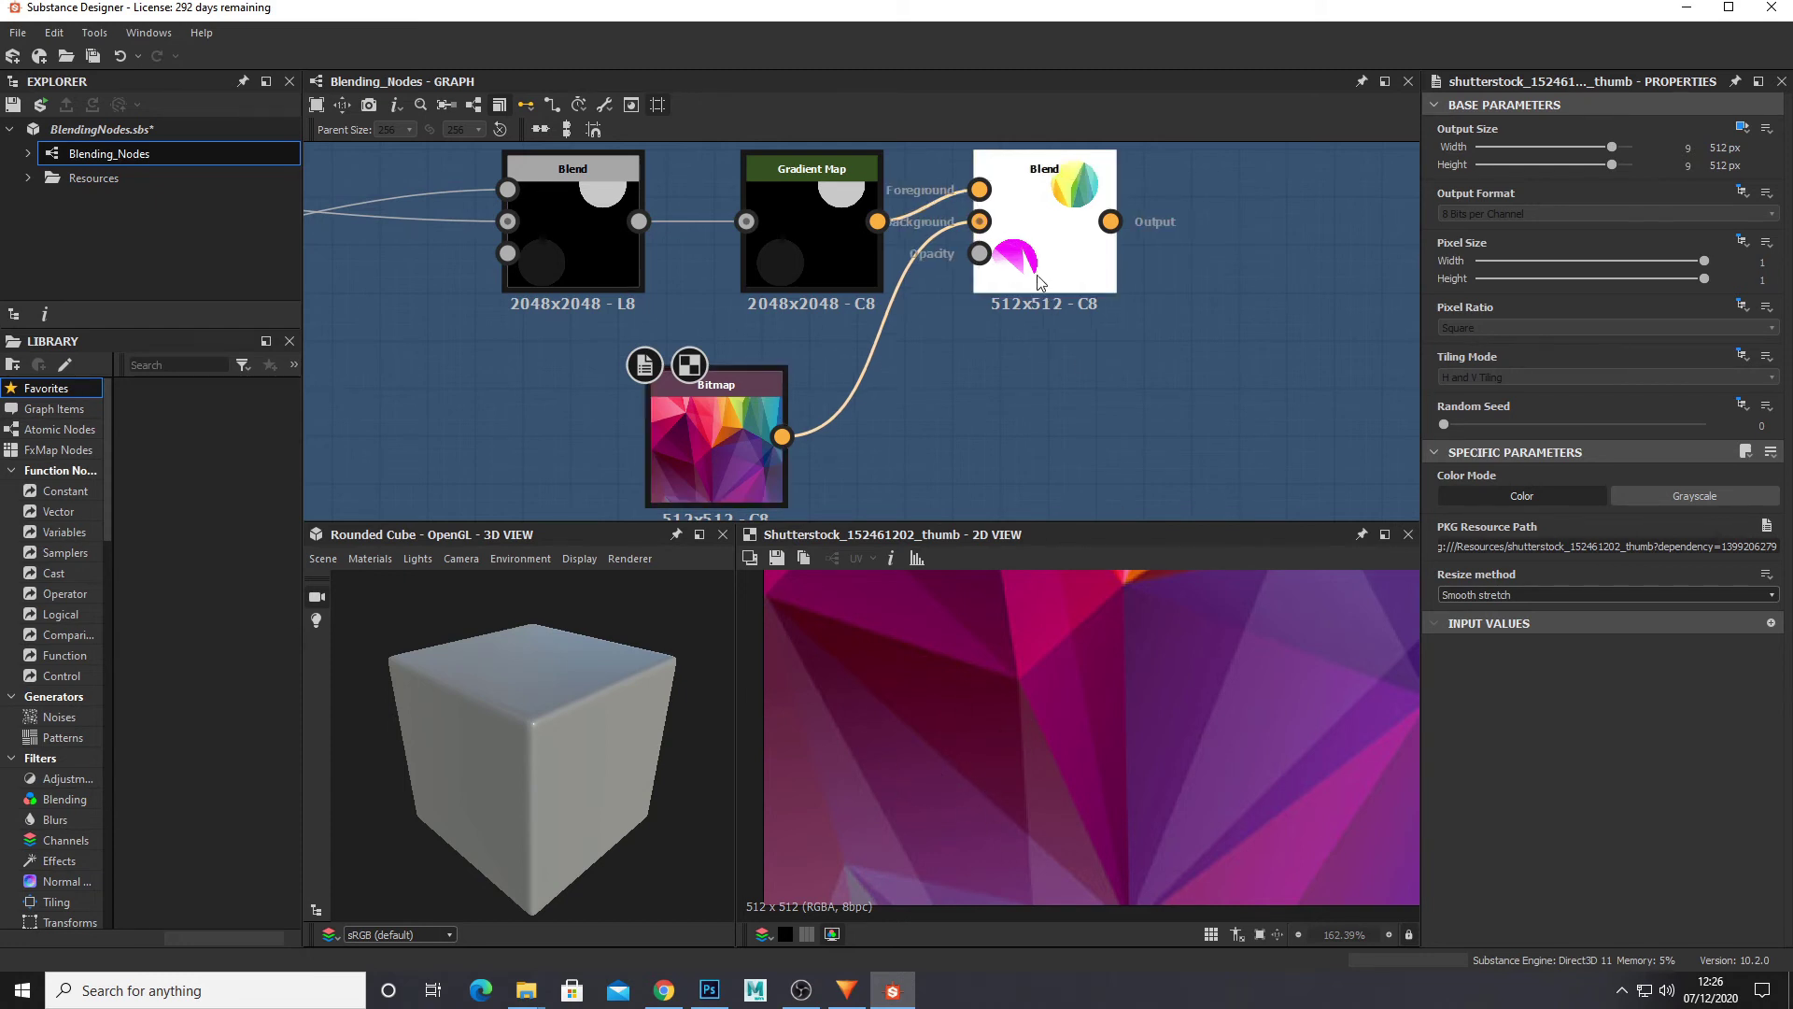
{"action": "double_click", "coordinate": [1046, 245]}
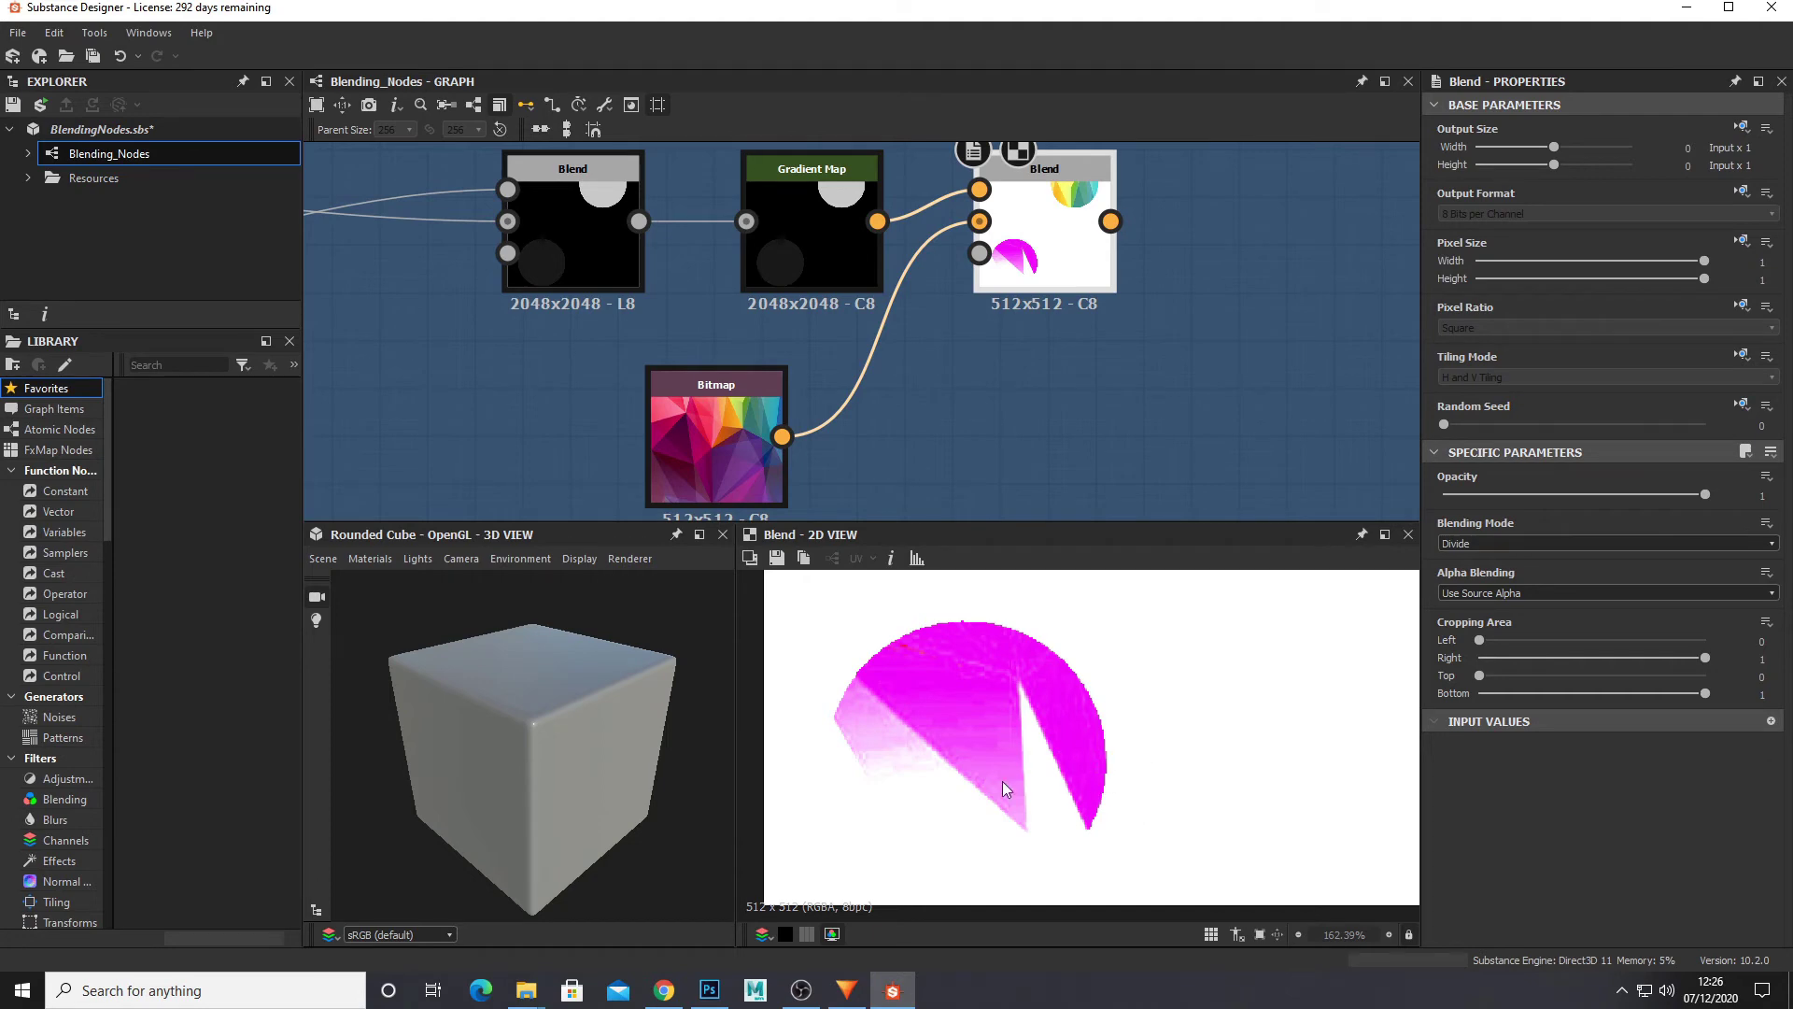
{"action": "scroll", "coordinate": [1039, 402], "scroll_direction": "down", "scroll_amount": 3}
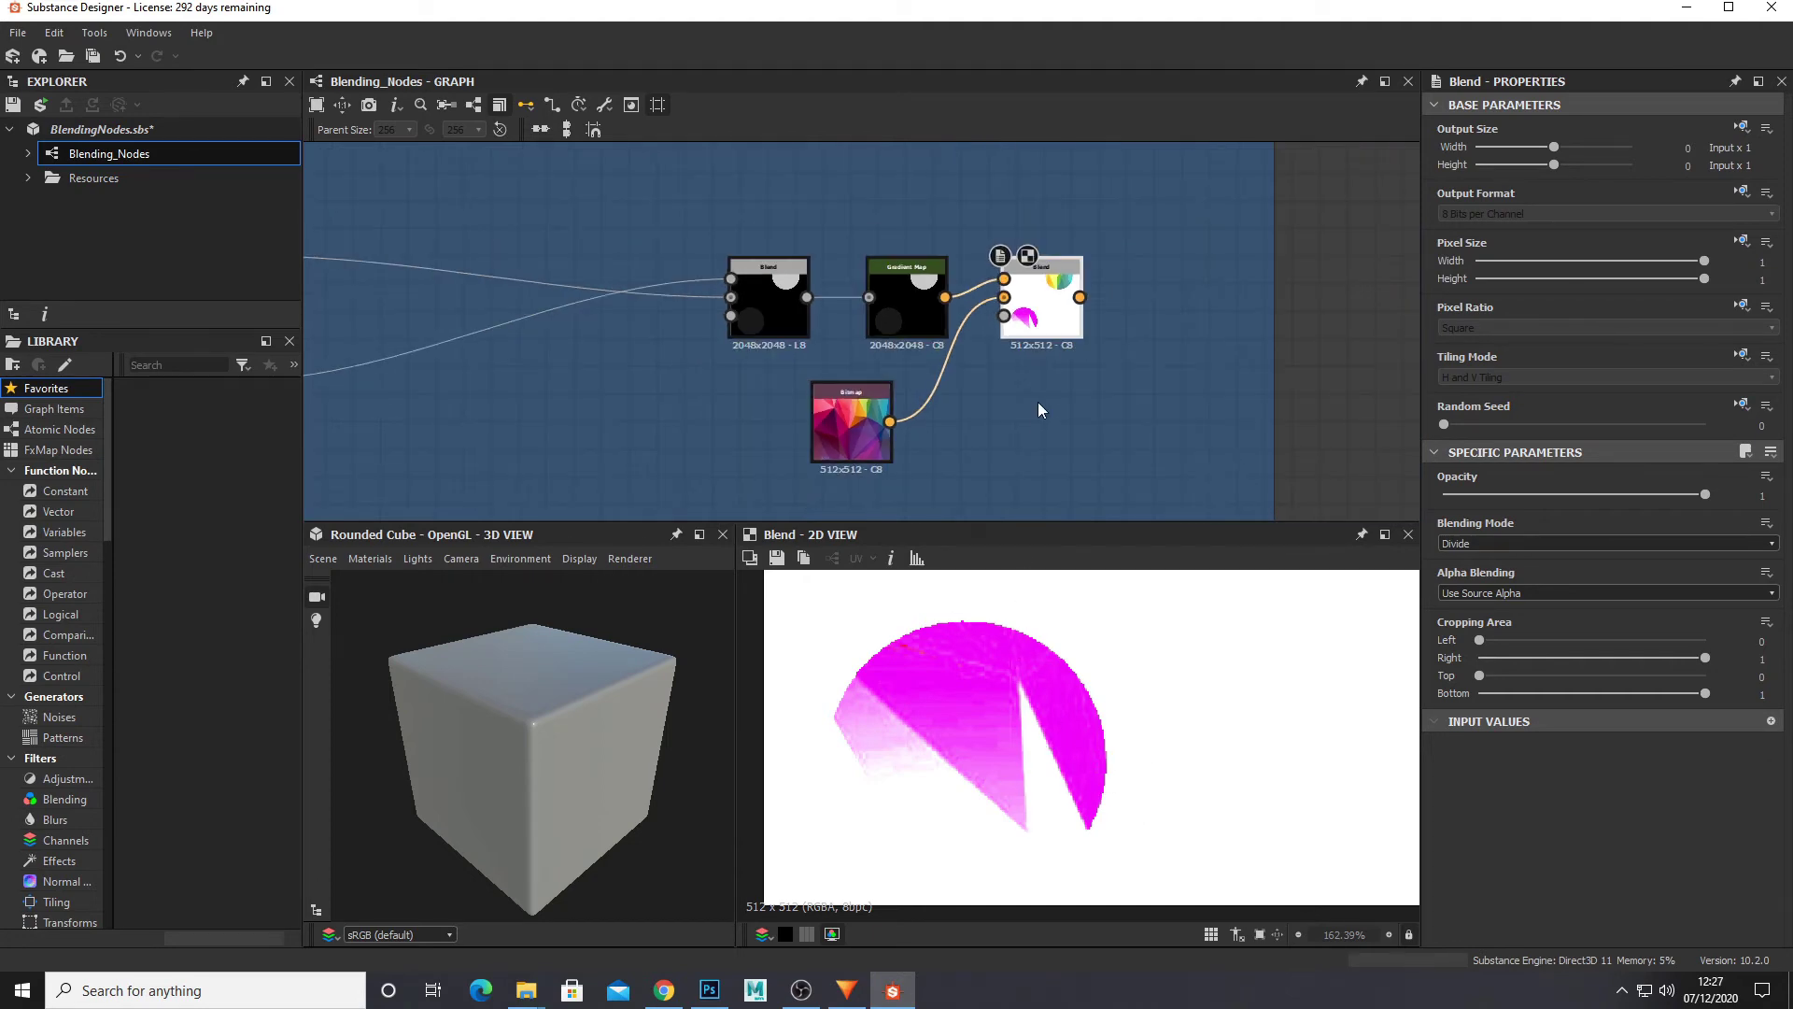
{"action": "mouse_move", "coordinate": [809, 995]}
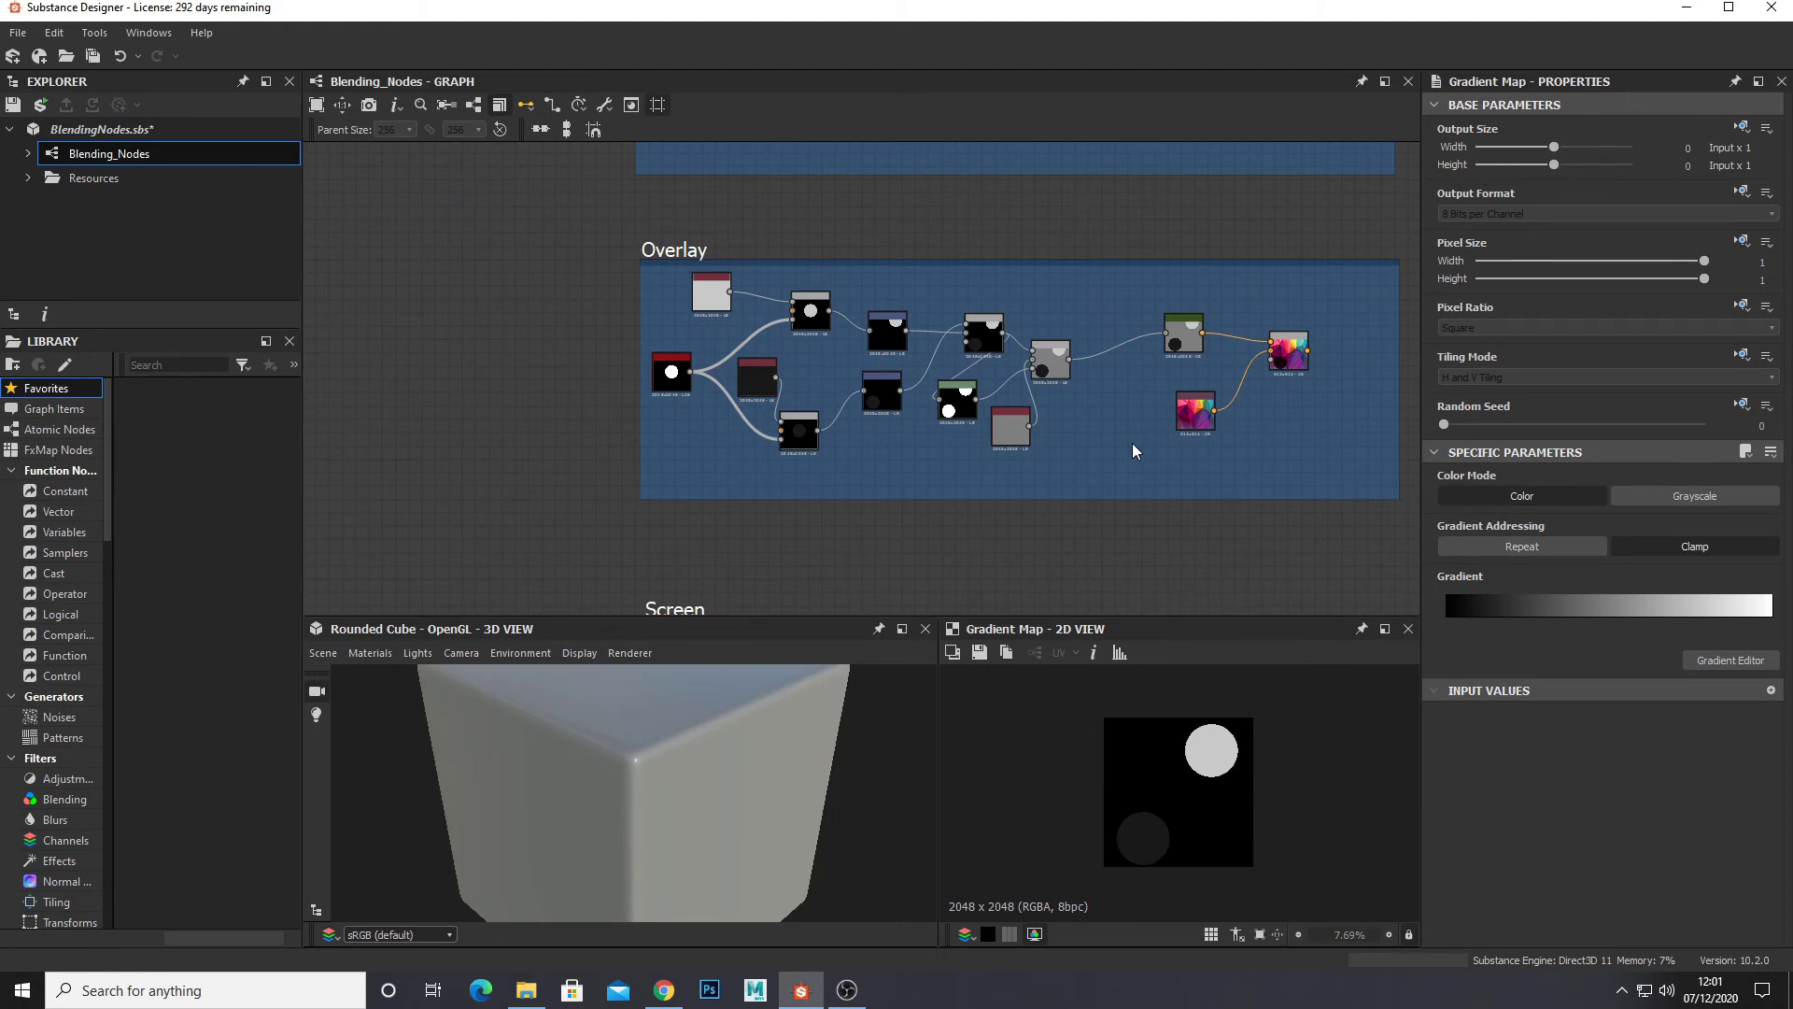
{"action": "key", "text": "alt+Tab"}
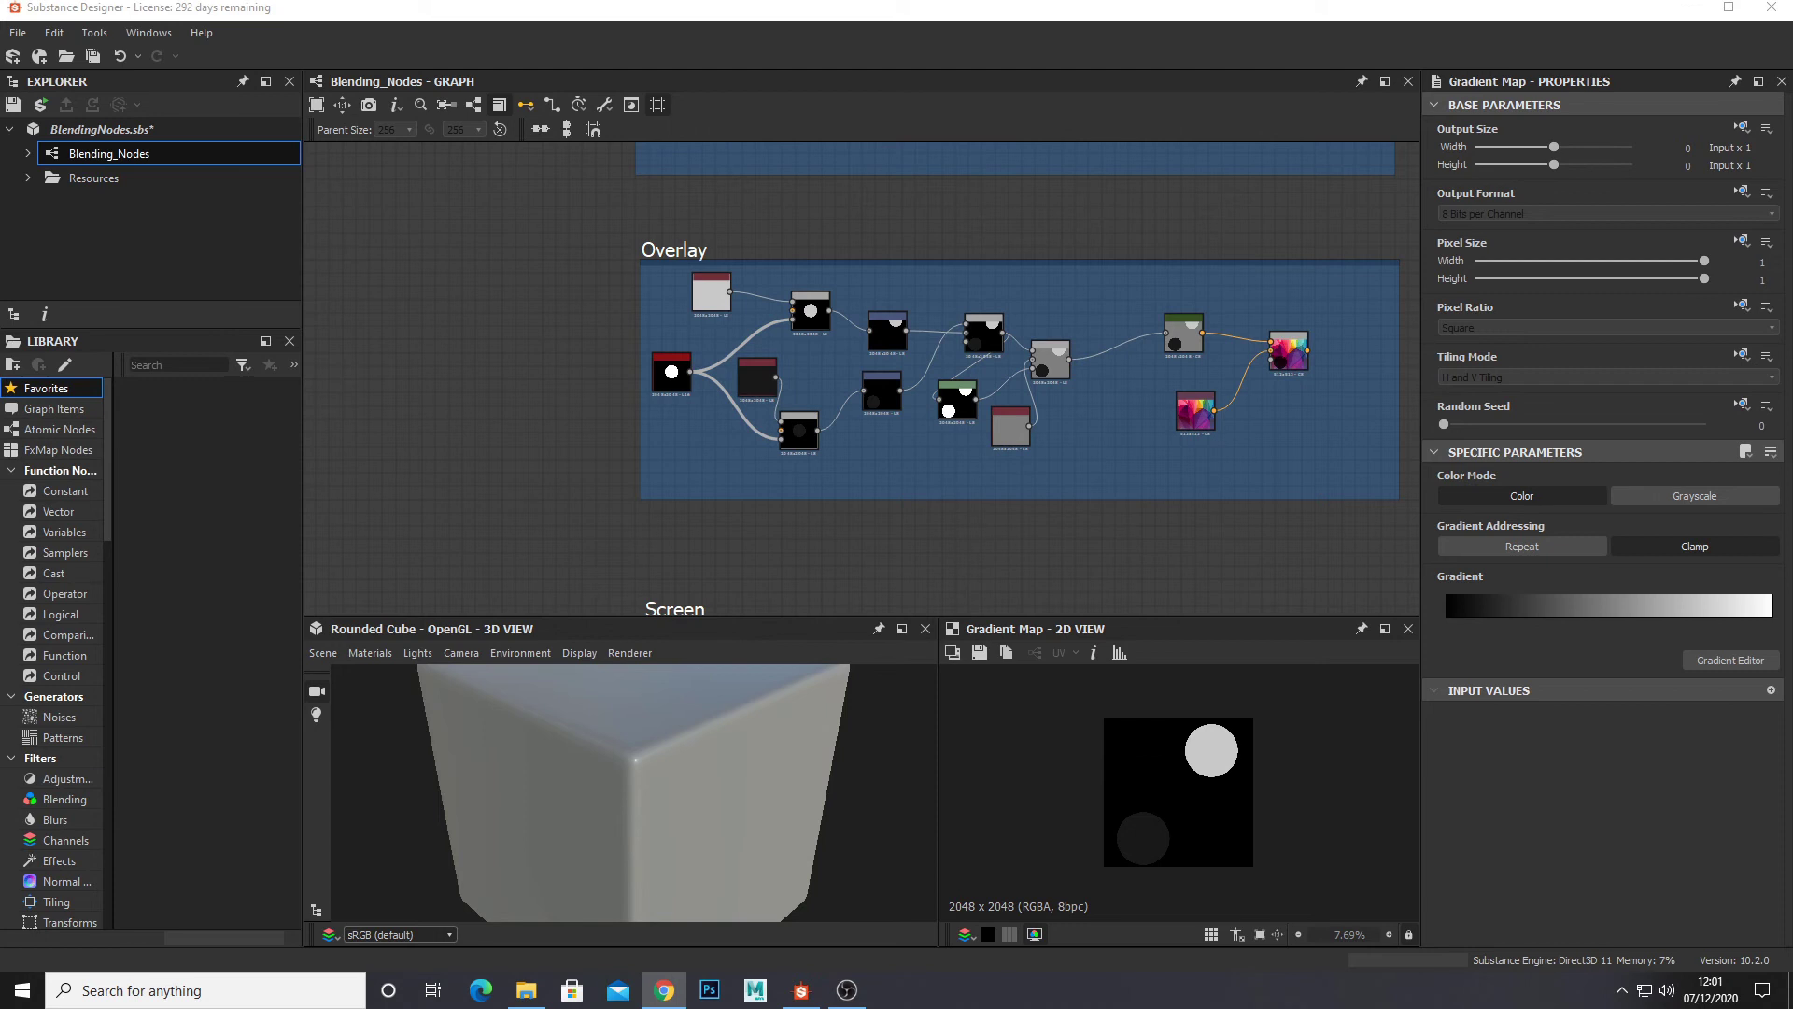
{"action": "key", "text": "alt+Tab"}
- Display the Overlay frame's final Blend result, its dark Uniform Color and its light Uniform Color in the 2D view
{"action": "scroll", "coordinate": [1095, 386], "scroll_direction": "up", "scroll_amount": 4}
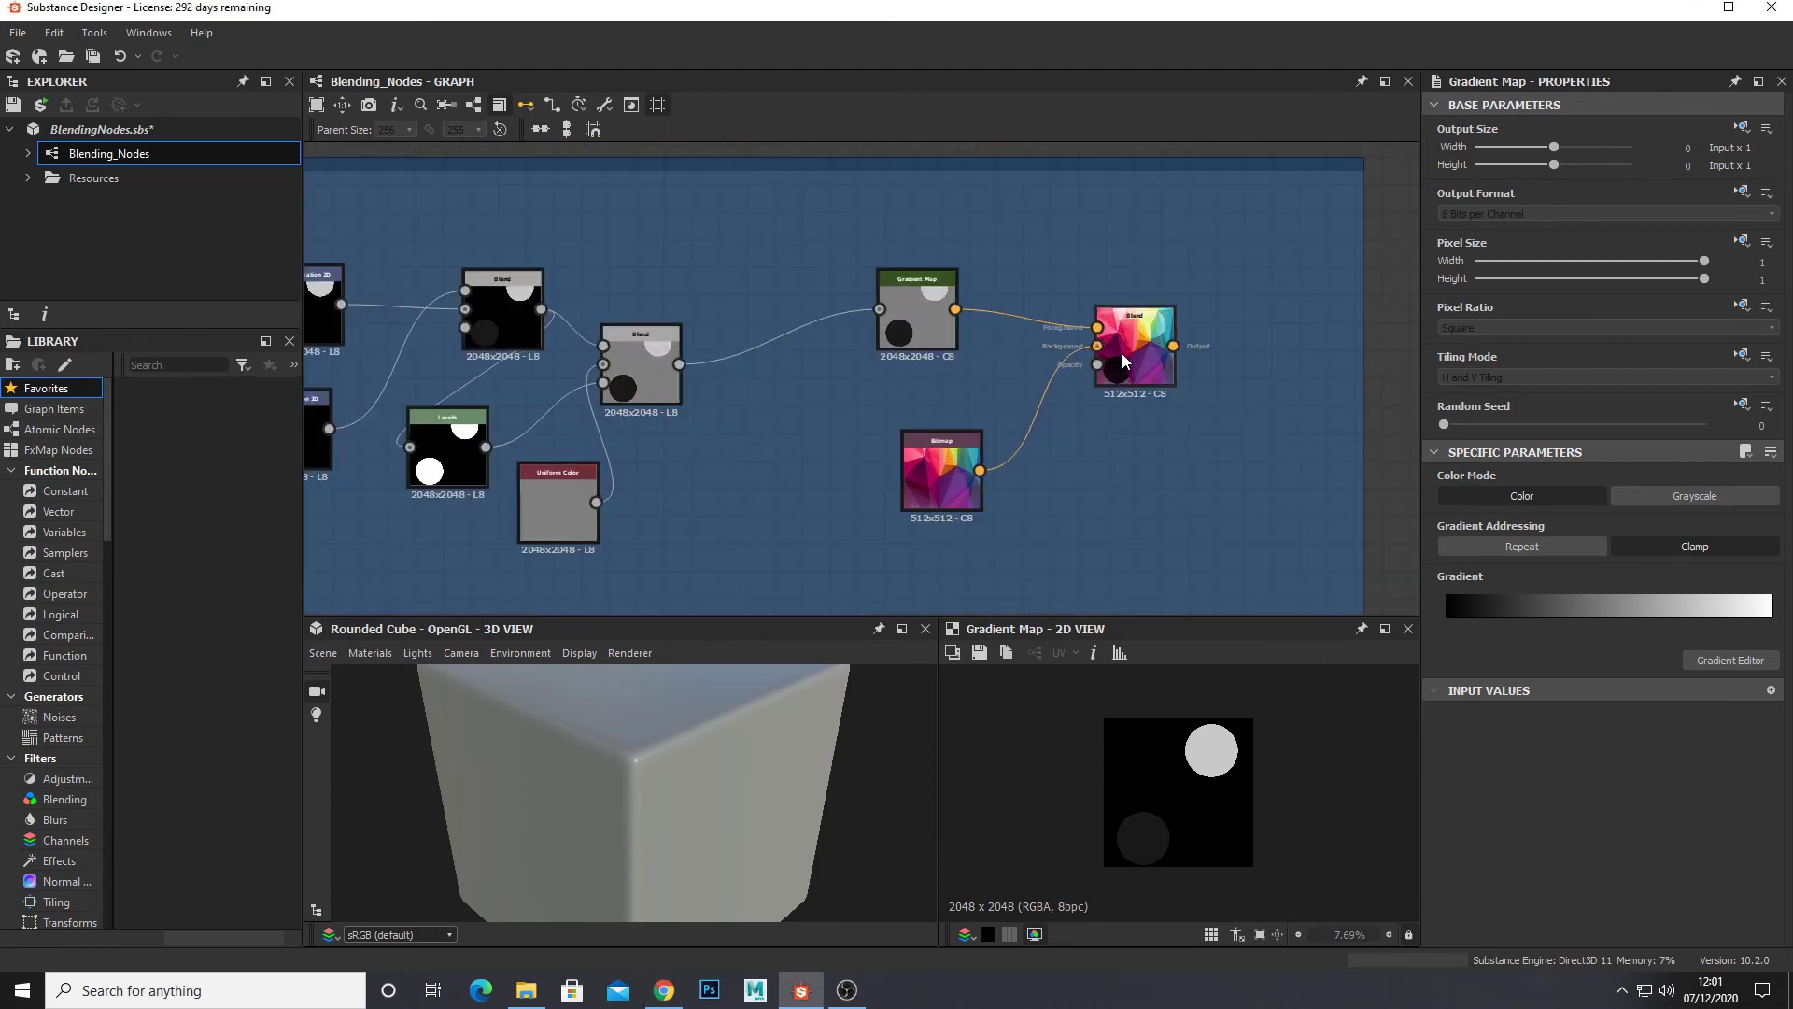
{"action": "left_click", "coordinate": [1123, 362]}
{"action": "middle_click_drag", "start_coordinate": [911, 406], "coordinate": [1576, 366]}
{"action": "left_click", "coordinate": [712, 334]}
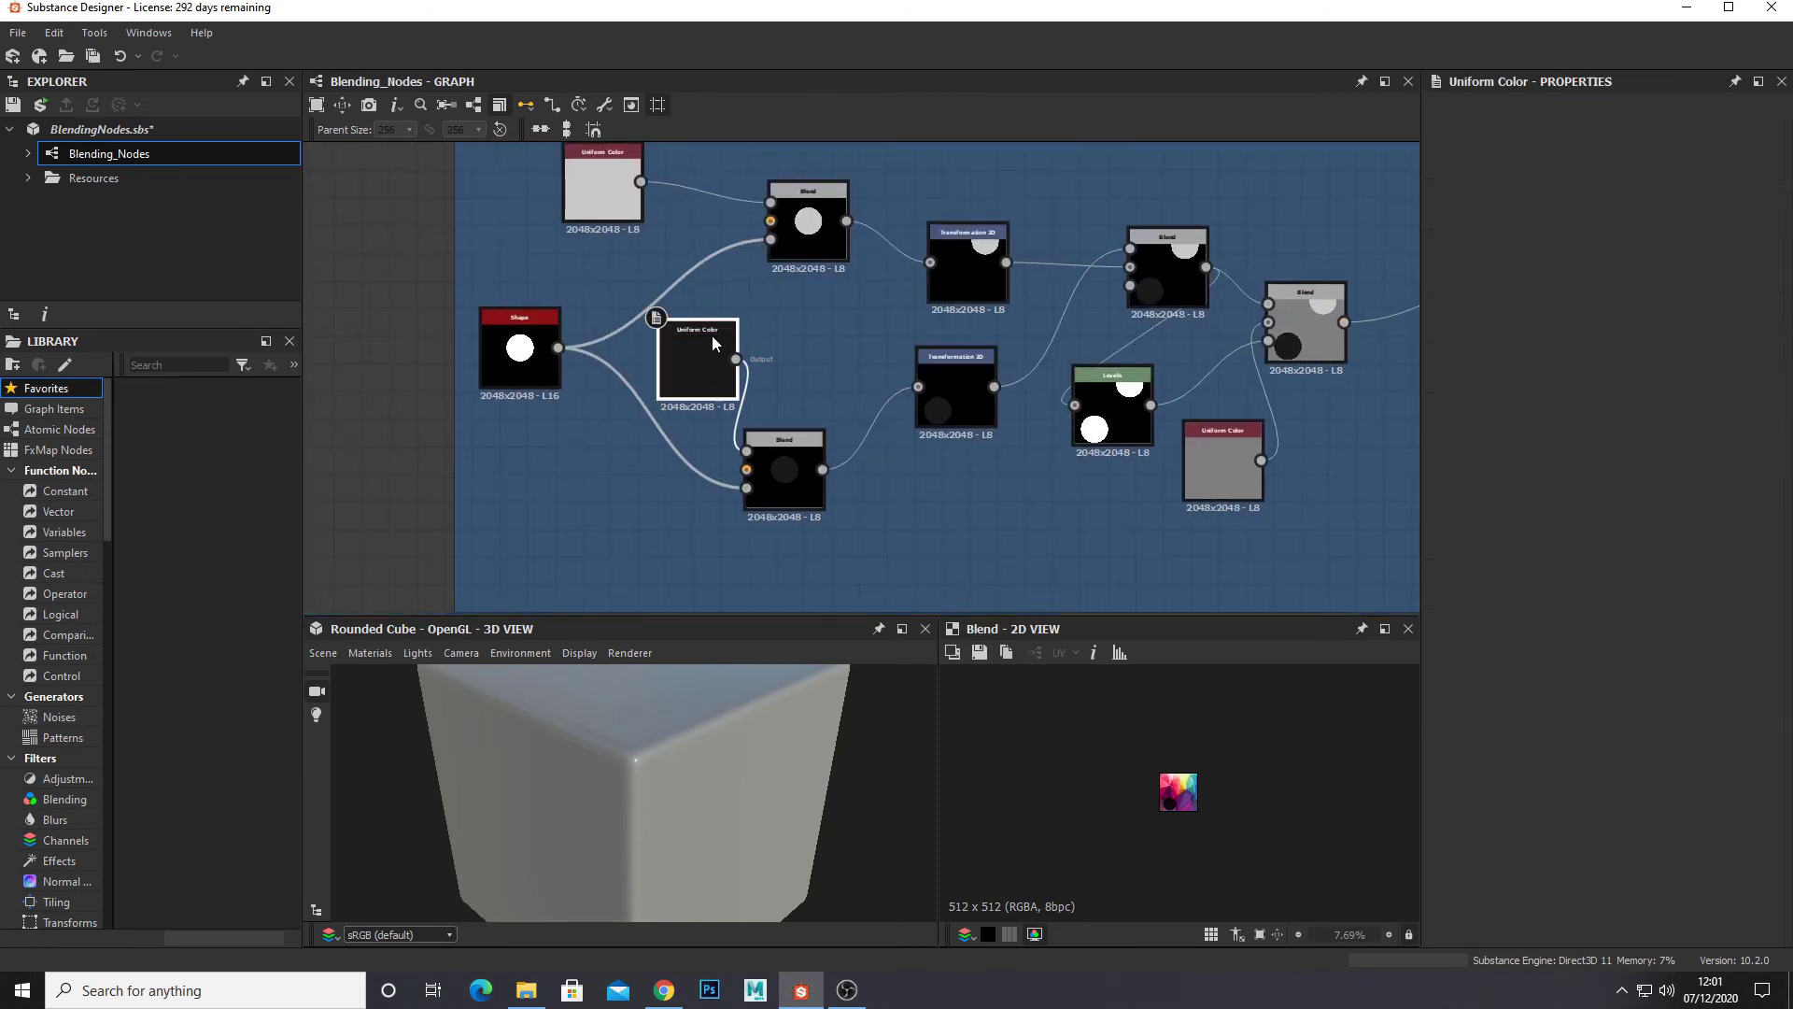
{"action": "left_click", "coordinate": [618, 179]}
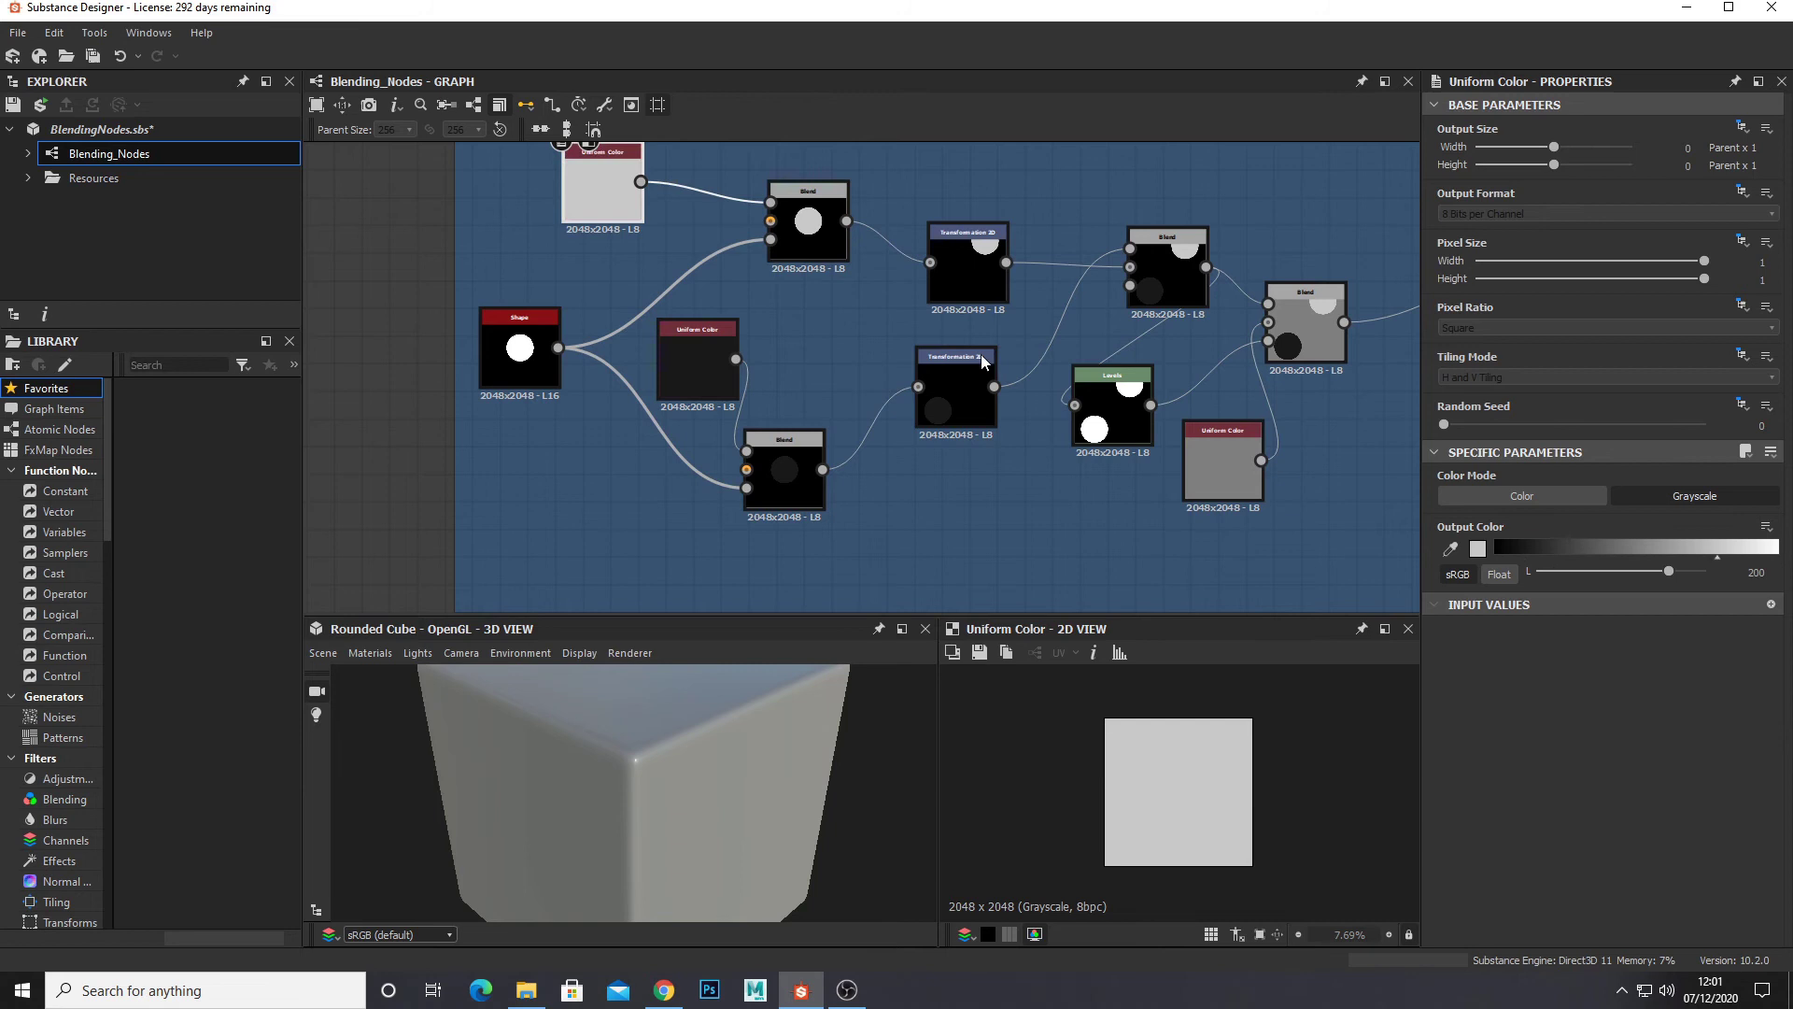
- Display the Overlay frame's Copy-mode Blend that places both circles on the mid-grey background
{"action": "middle_click_drag", "start_coordinate": [725, 389], "coordinate": [212, 379]}
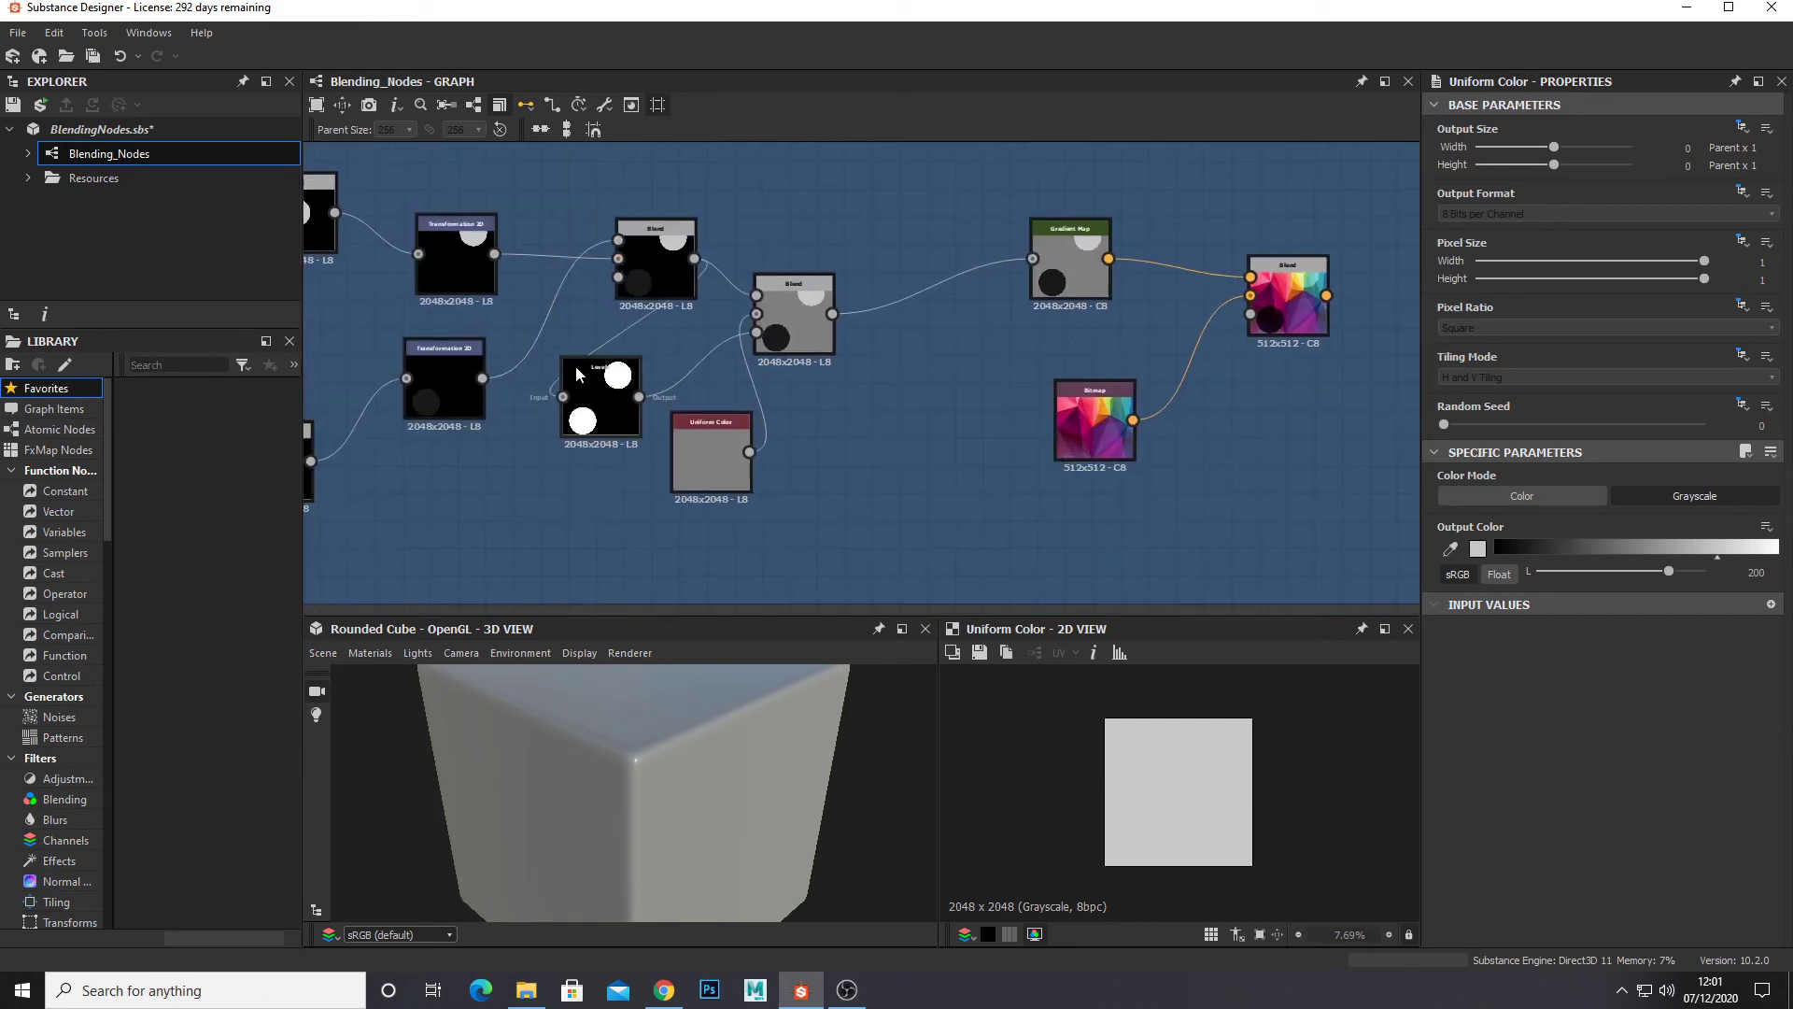
{"action": "left_click", "coordinate": [815, 299]}
{"action": "scroll", "coordinate": [1001, 413], "scroll_direction": "up", "scroll_amount": 2}
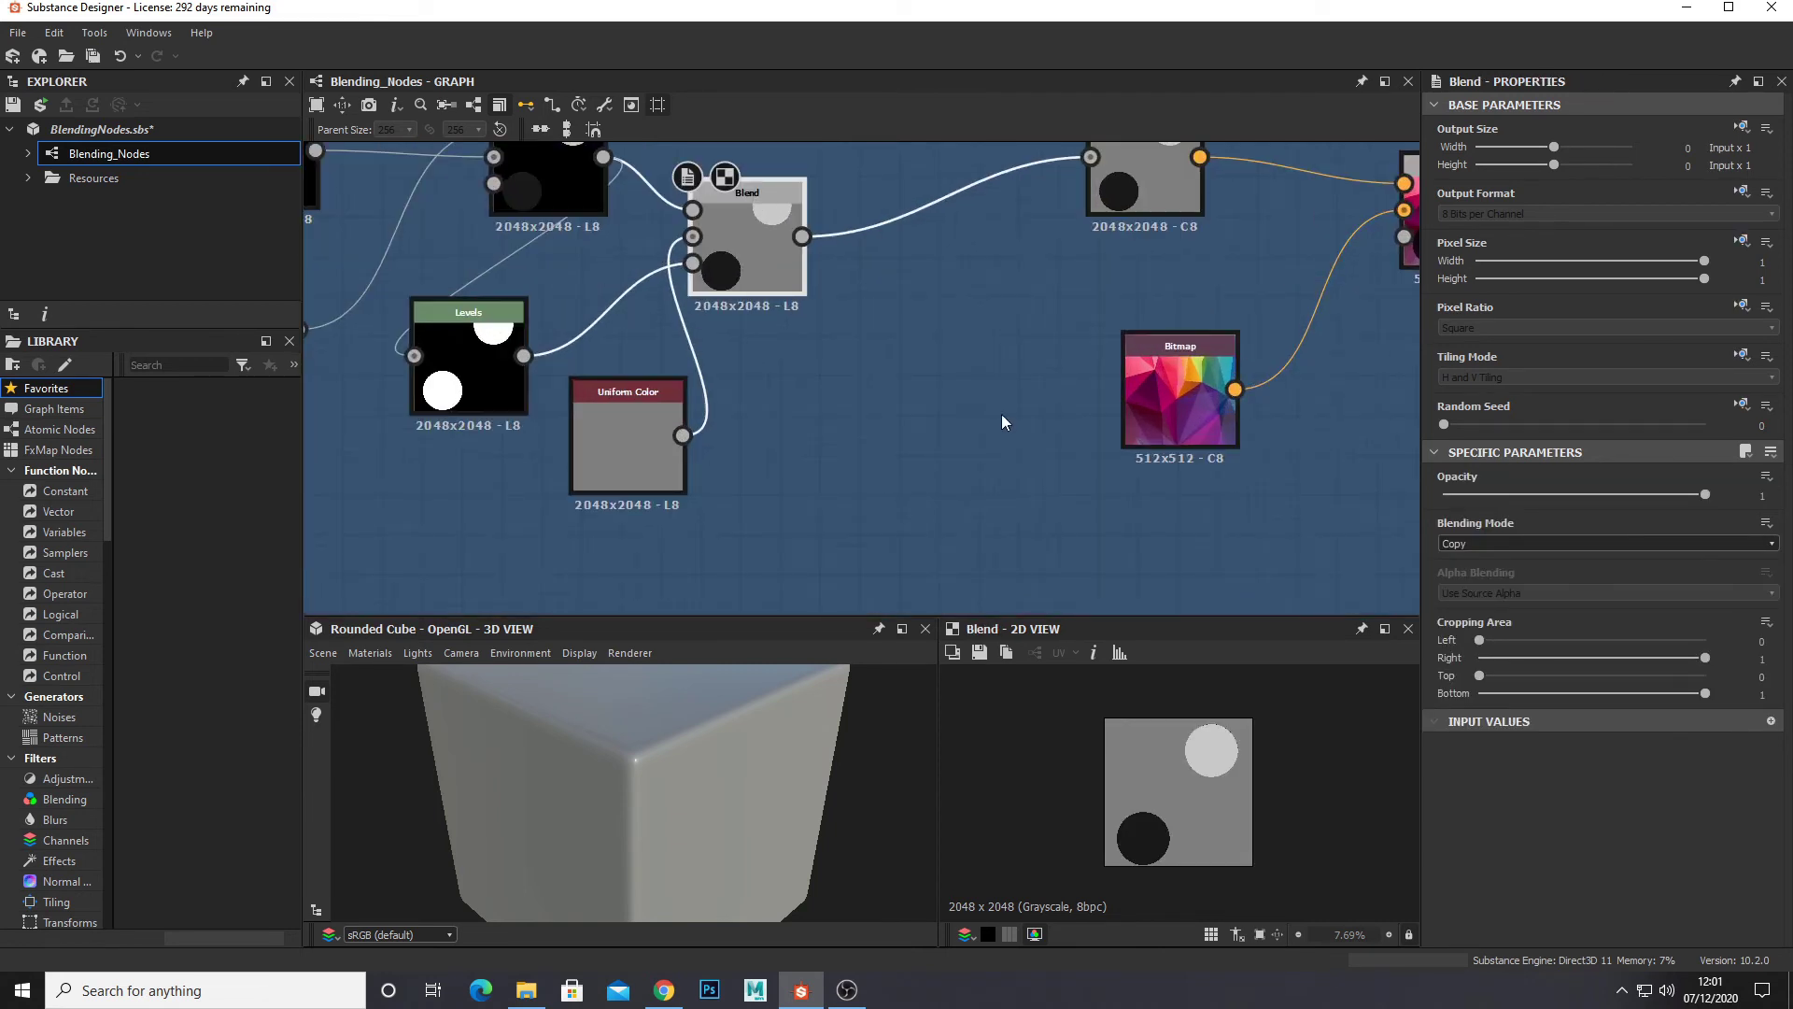
{"action": "middle_click_drag", "start_coordinate": [1001, 413], "coordinate": [665, 443]}
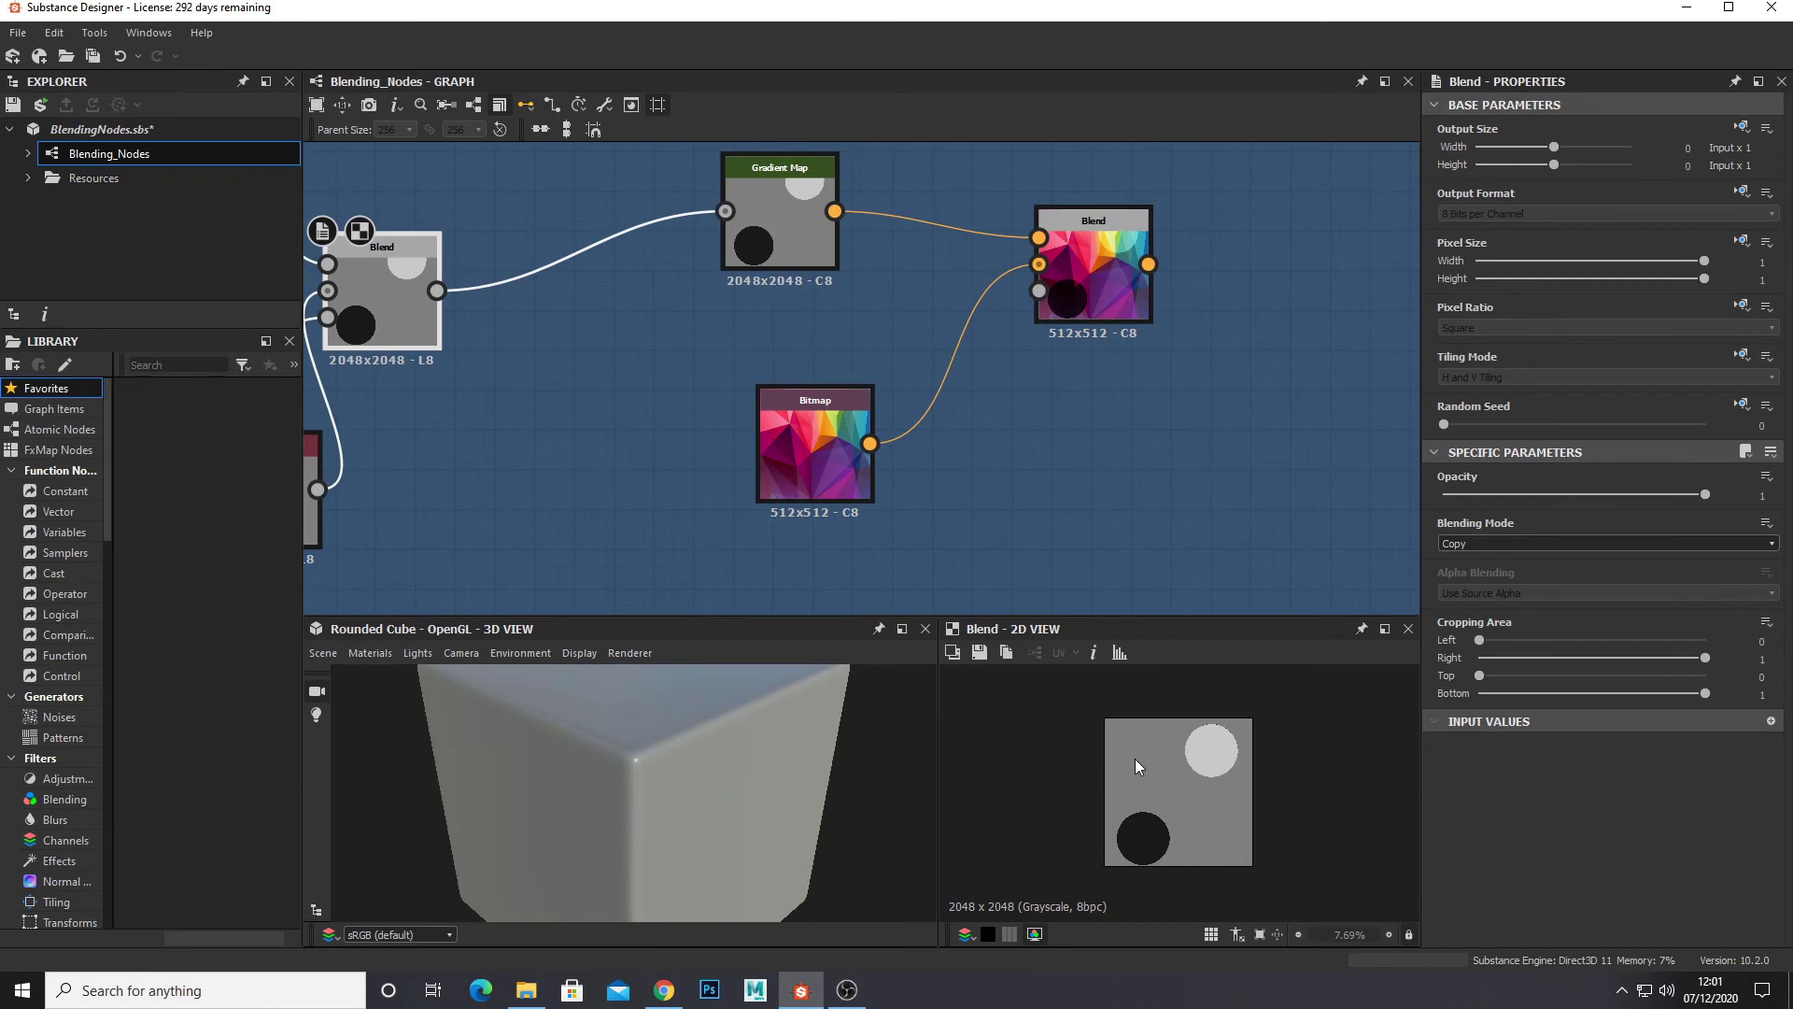
- Compare the final Overlay Blend result with the multicoloured Bitmap in the 2D view
{"action": "left_click", "coordinate": [1084, 271]}
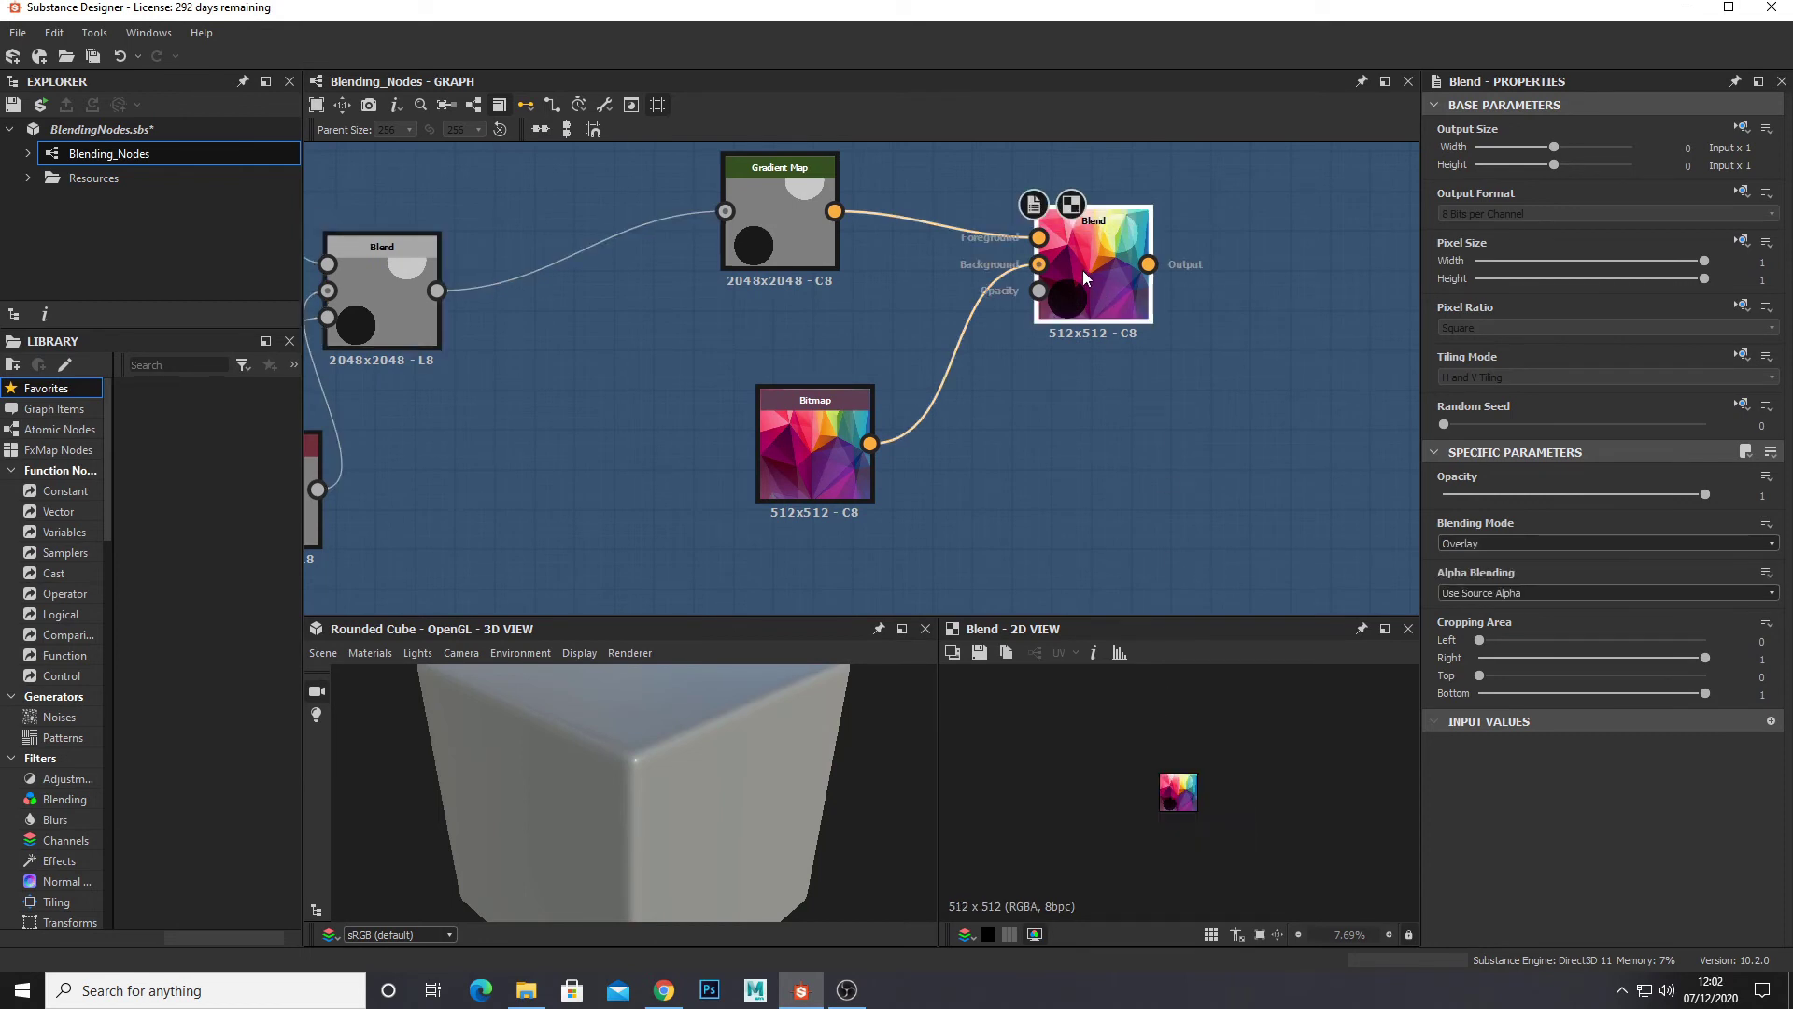
{"action": "scroll", "coordinate": [1177, 817], "scroll_direction": "up", "scroll_amount": 5}
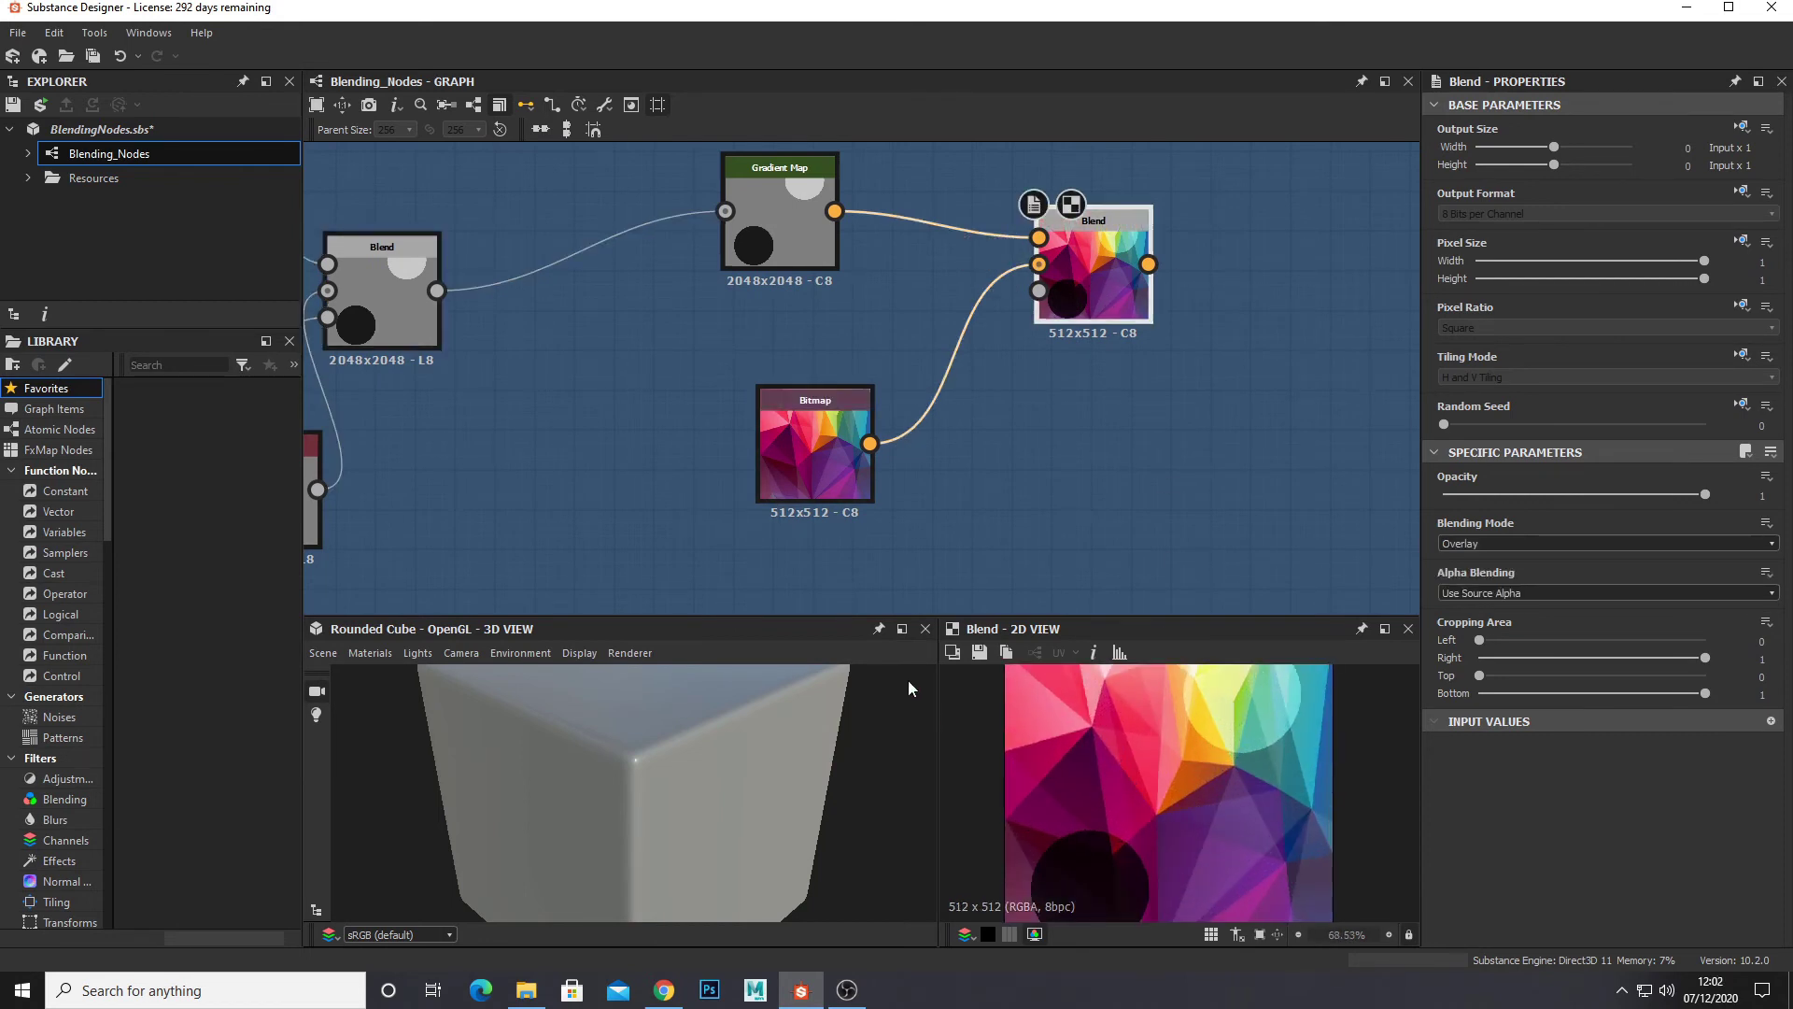
{"action": "left_click", "coordinate": [789, 456]}
{"action": "left_click", "coordinate": [1084, 313]}
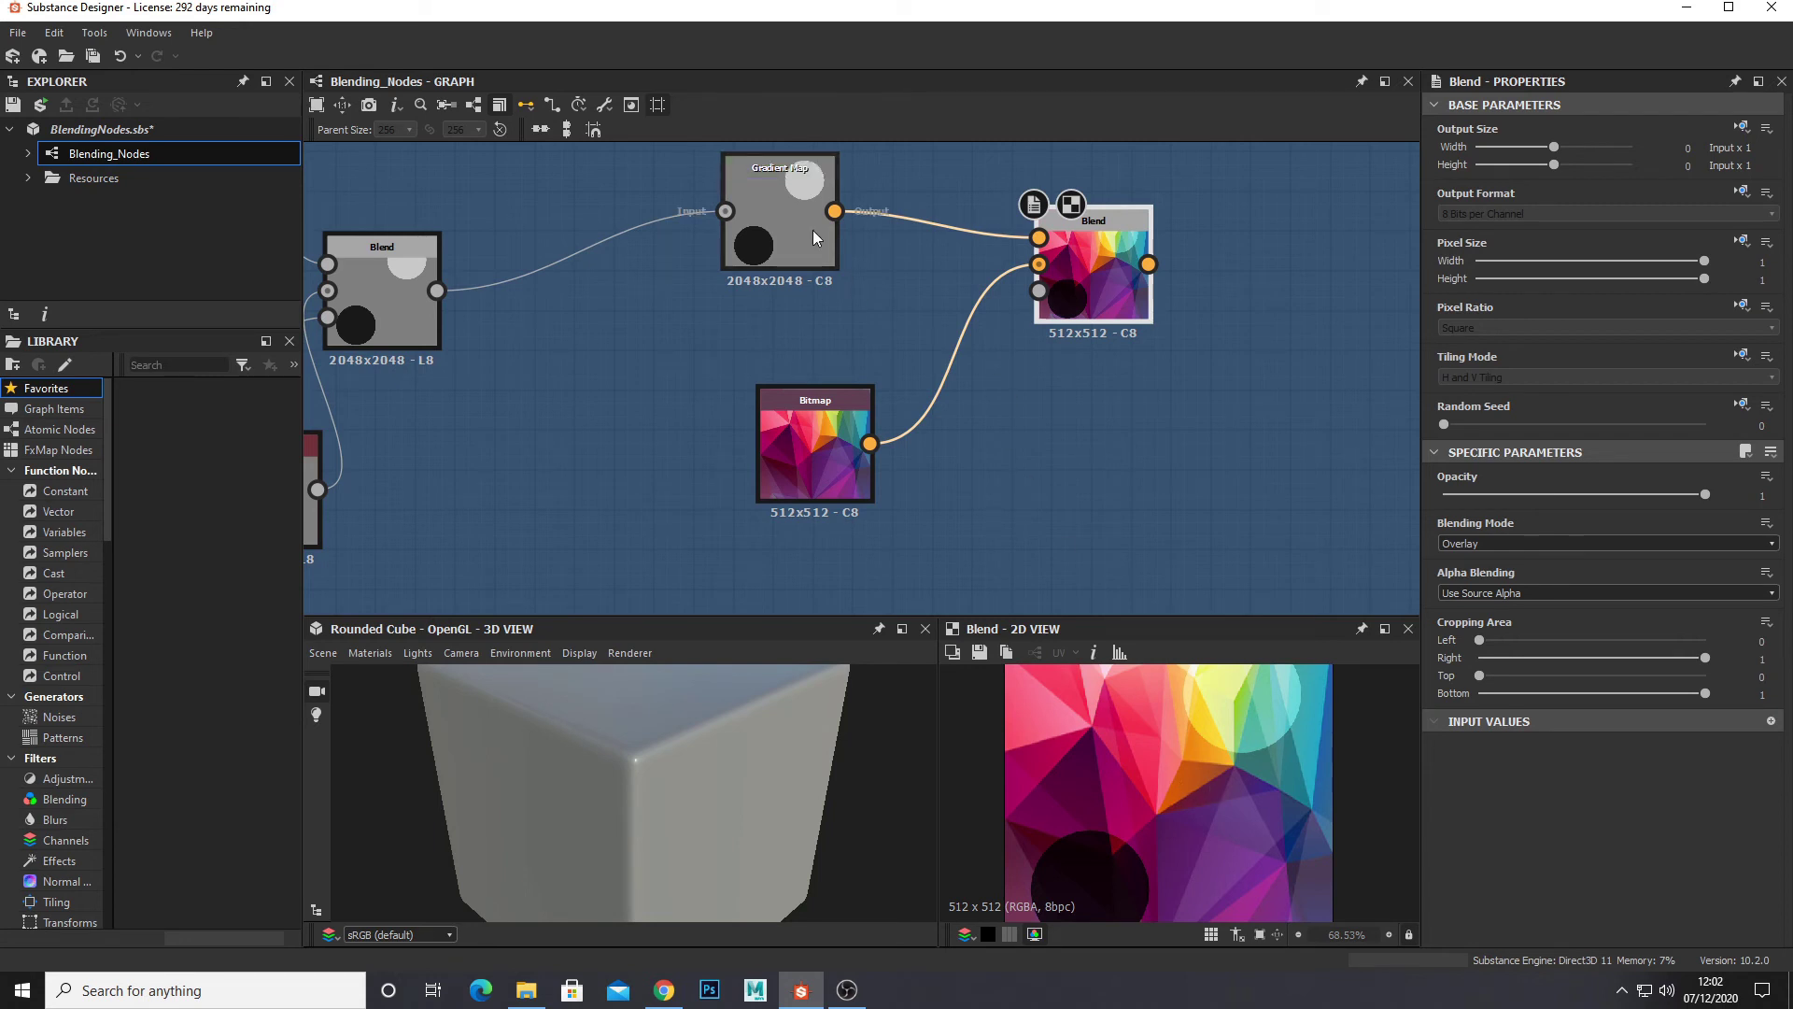
- Compare the Overlay frame's Gradient Map with its Blend result, examining the light circle up close
{"action": "left_click_drag", "start_coordinate": [813, 230], "coordinate": [825, 230]}
{"action": "scroll", "coordinate": [1273, 777], "scroll_direction": "down", "scroll_amount": 5}
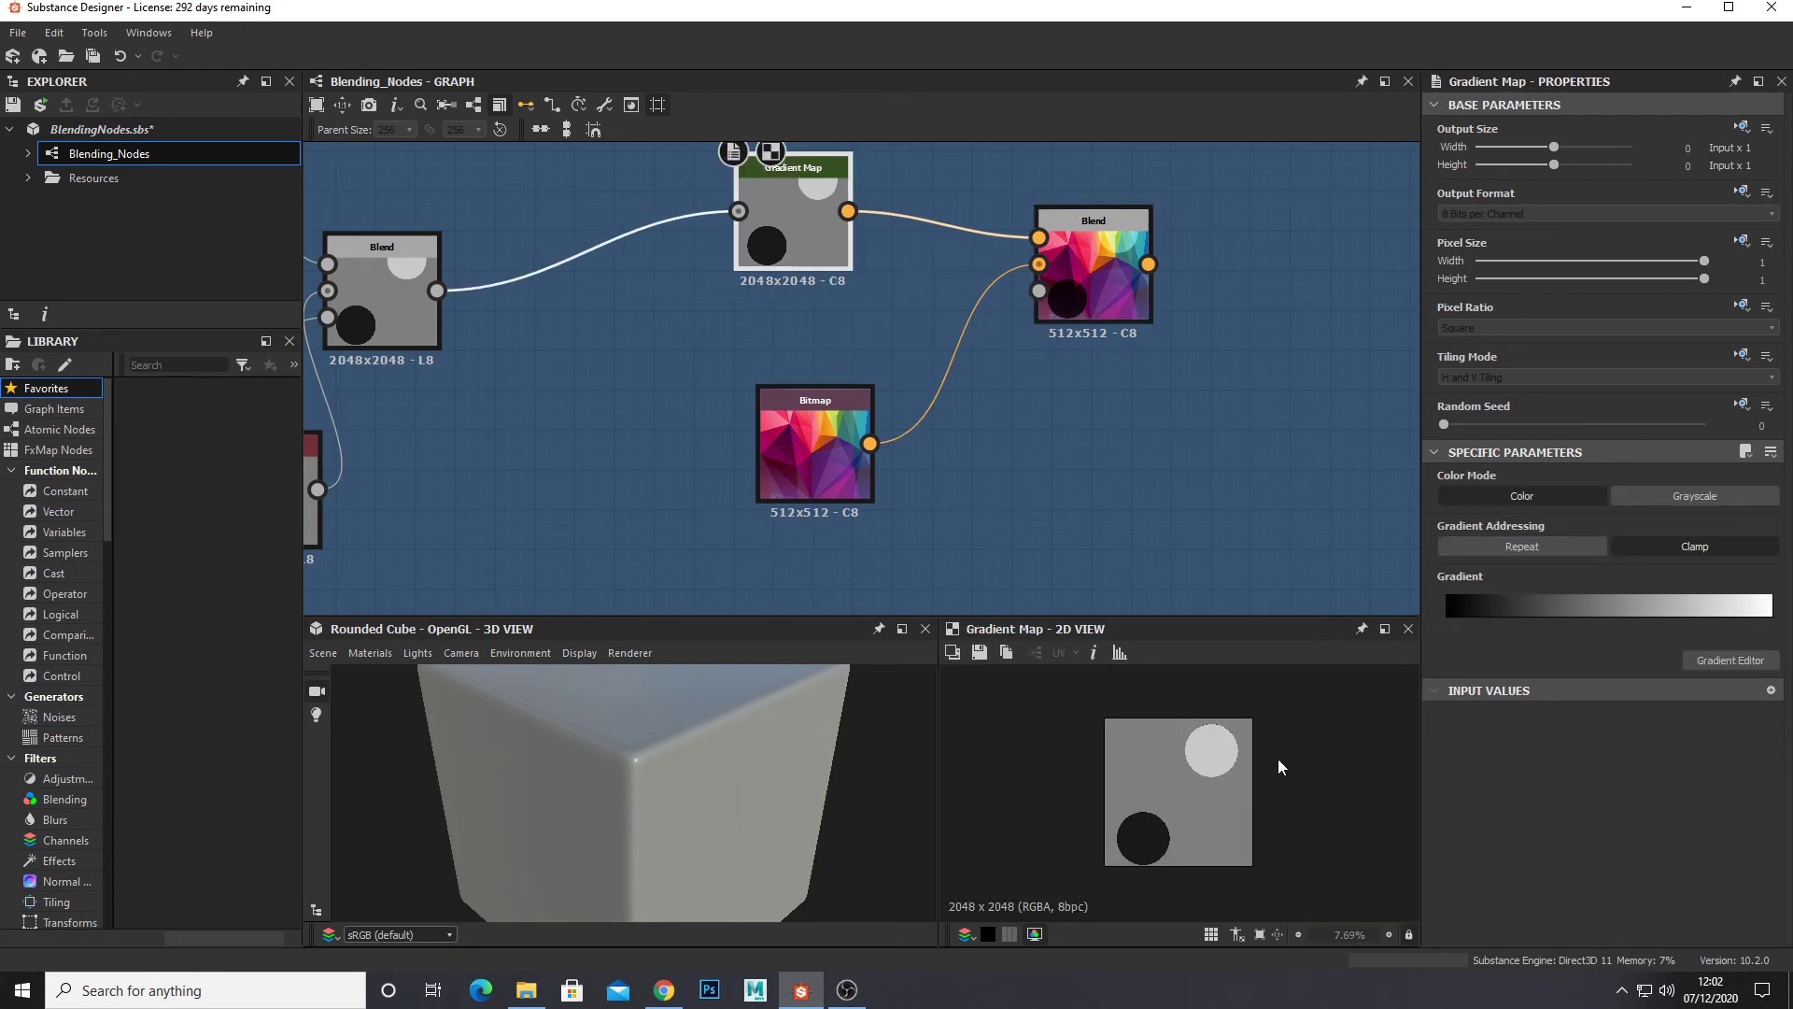
{"action": "scroll", "coordinate": [1278, 758], "scroll_direction": "up", "scroll_amount": 4}
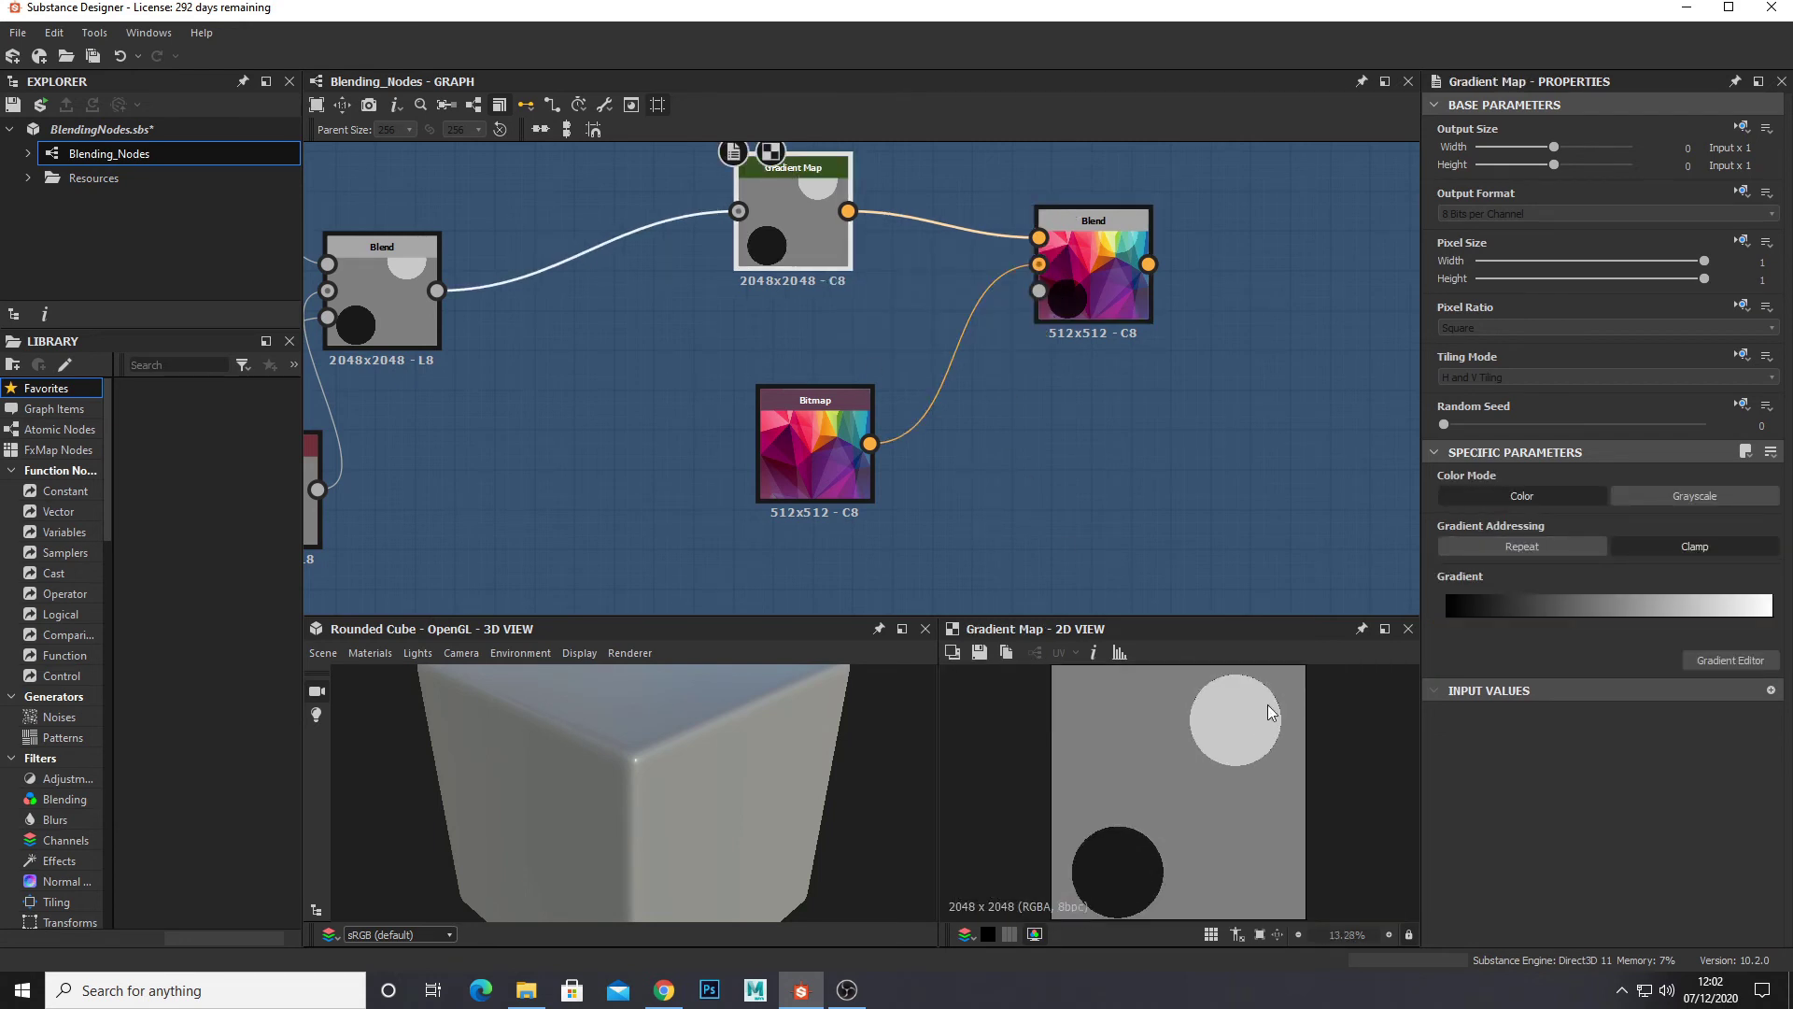
{"action": "left_click", "coordinate": [1102, 239]}
{"action": "scroll", "coordinate": [1243, 729], "scroll_direction": "up", "scroll_amount": 4}
{"action": "scroll", "coordinate": [1247, 698], "scroll_direction": "up", "scroll_amount": 2}
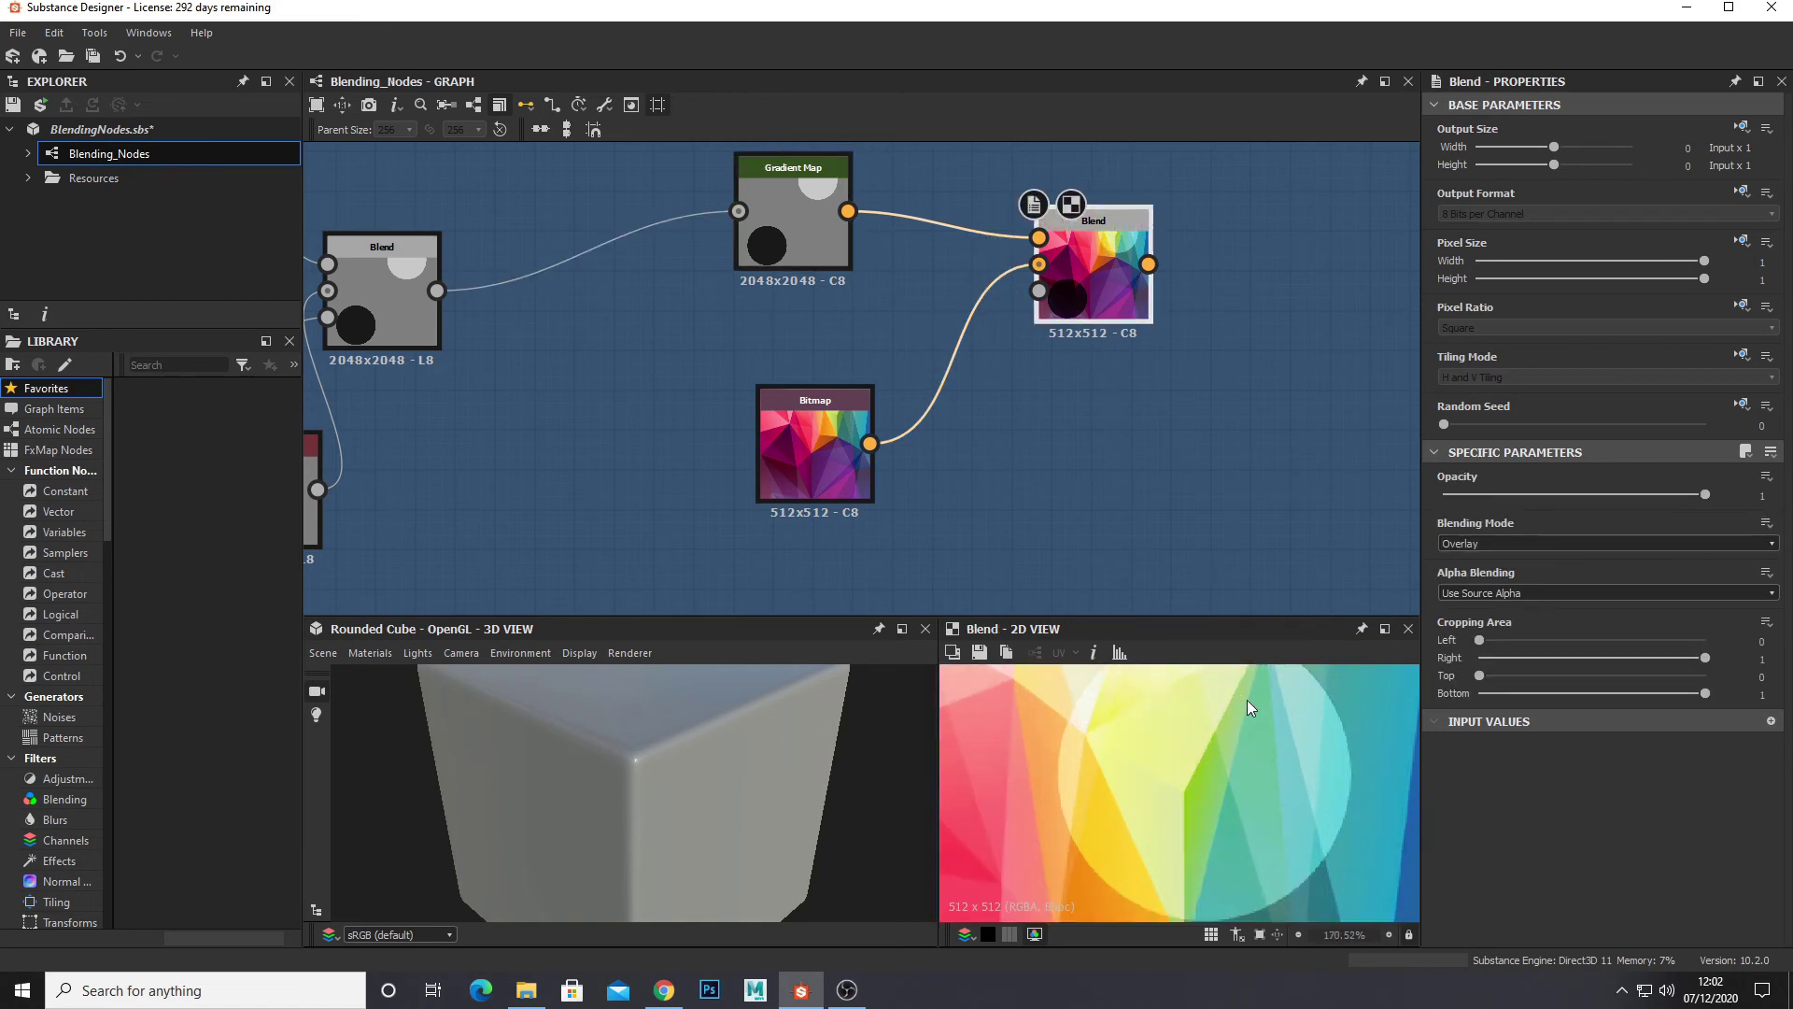
{"action": "scroll", "coordinate": [1229, 770], "scroll_direction": "down", "scroll_amount": 5}
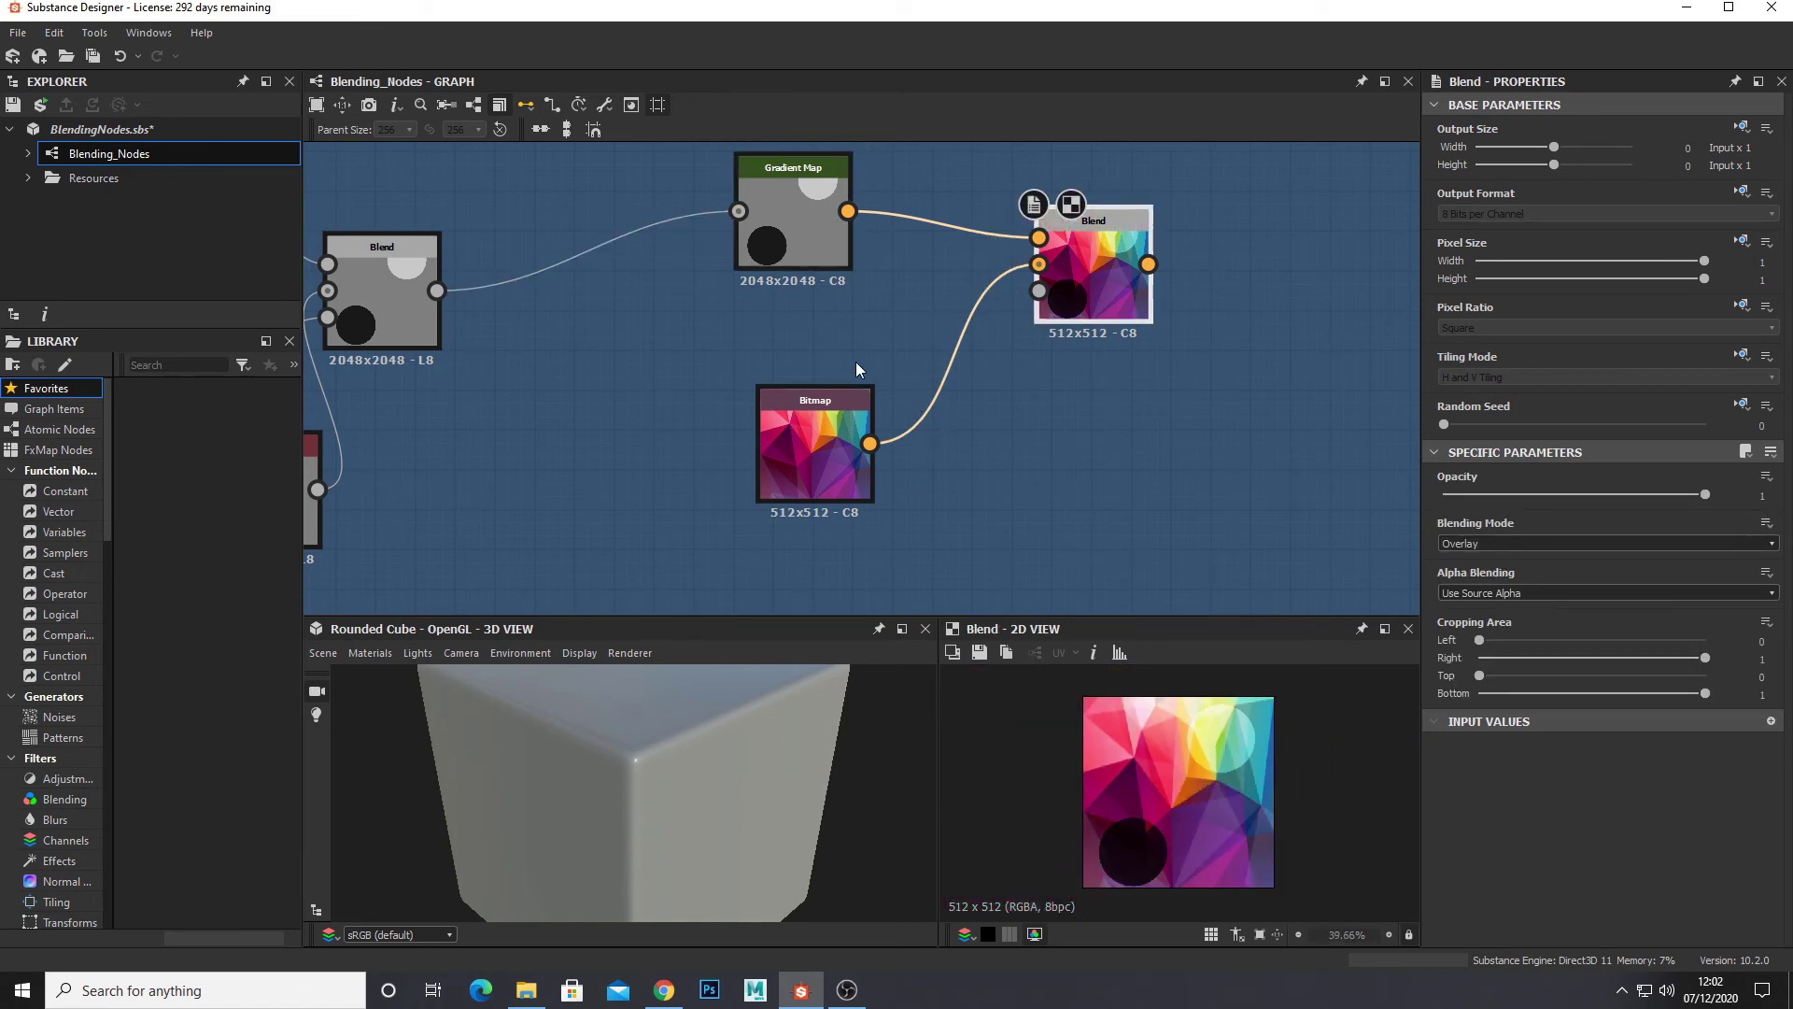
- Display the Overlay frame's Gradient Map again, and examine the dark circle in the Blend result up close
{"action": "left_click", "coordinate": [809, 254]}
{"action": "scroll", "coordinate": [1023, 912], "scroll_direction": "down", "scroll_amount": 1}
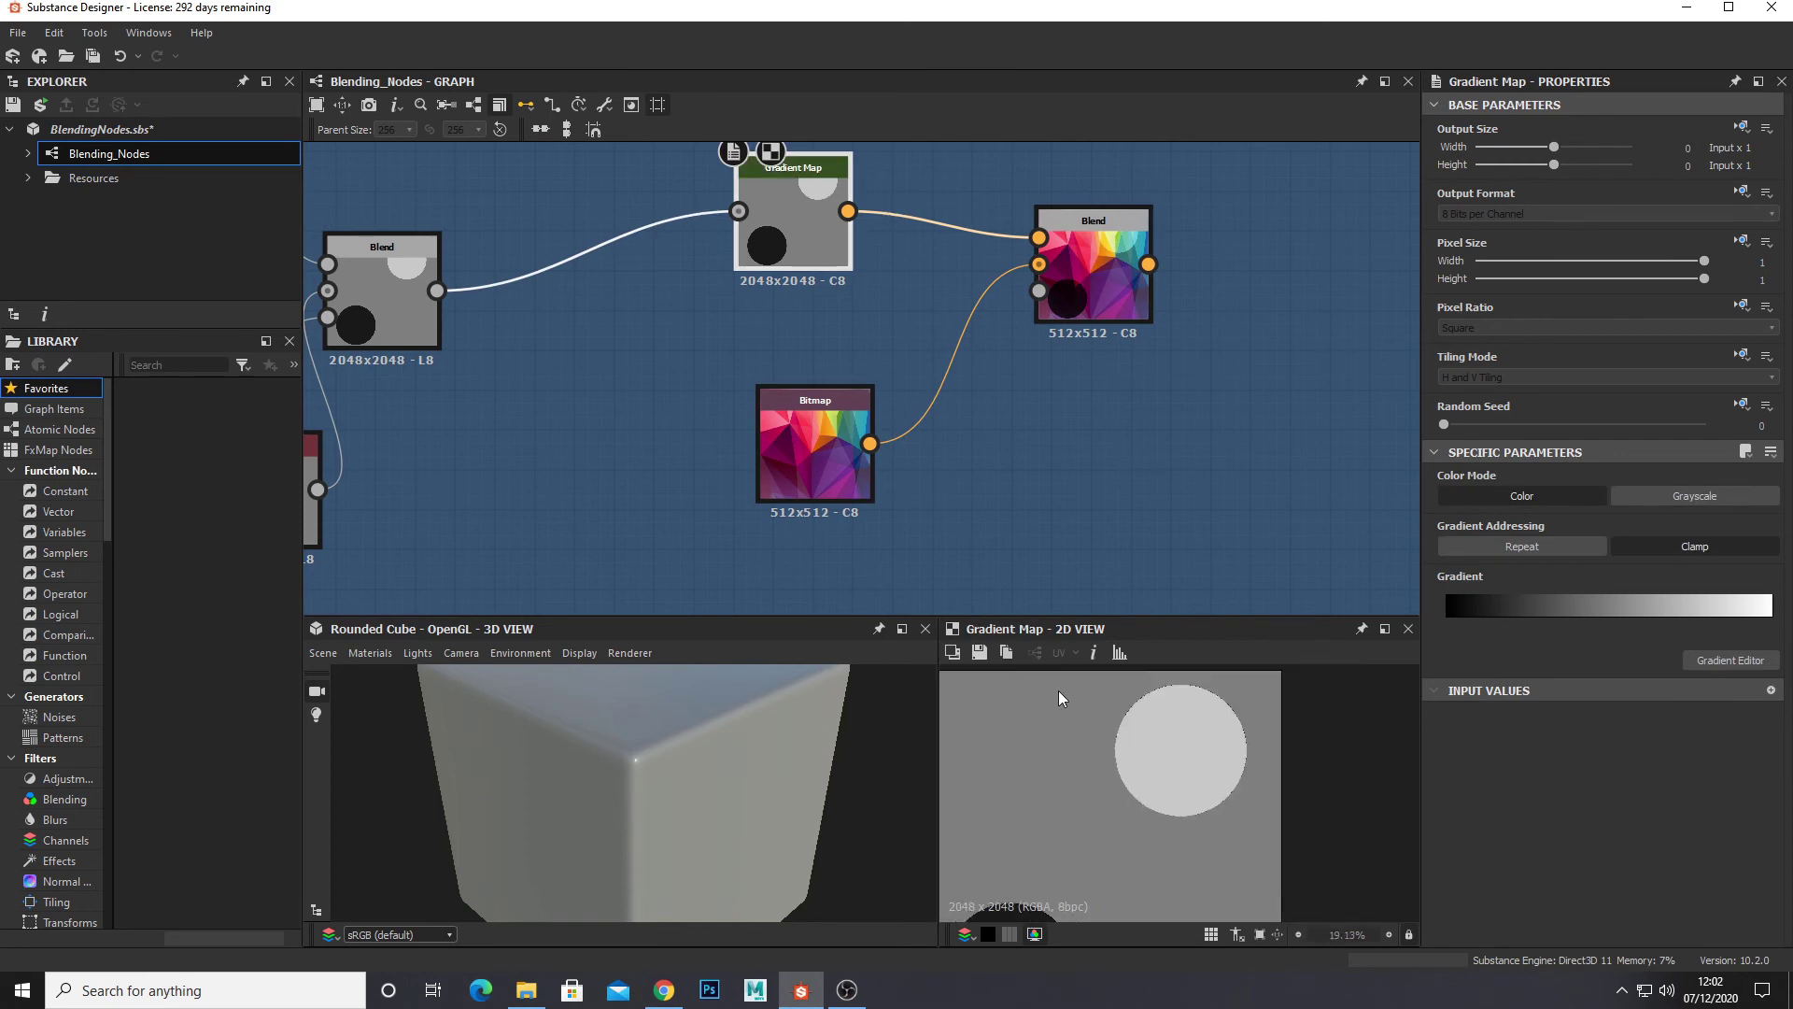
{"action": "left_click", "coordinate": [1095, 280]}
{"action": "scroll", "coordinate": [1149, 840], "scroll_direction": "up", "scroll_amount": 3}
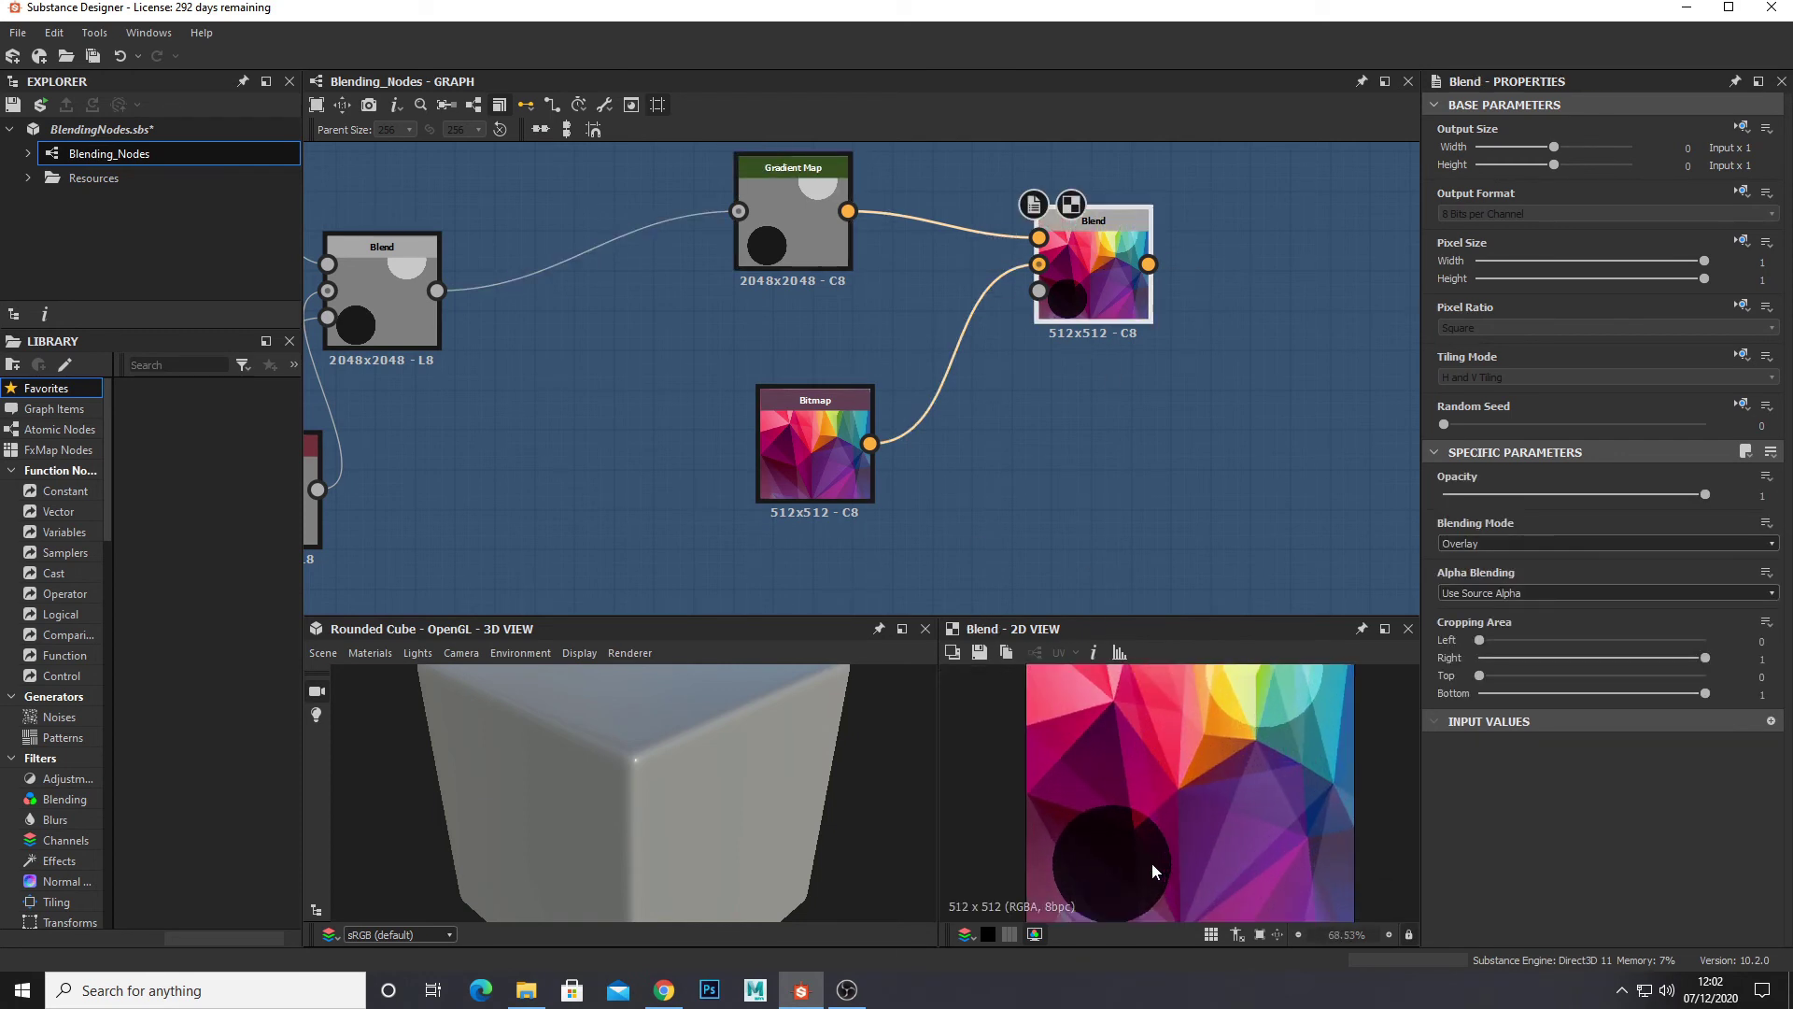
{"action": "scroll", "coordinate": [1152, 871], "scroll_direction": "up", "scroll_amount": 3}
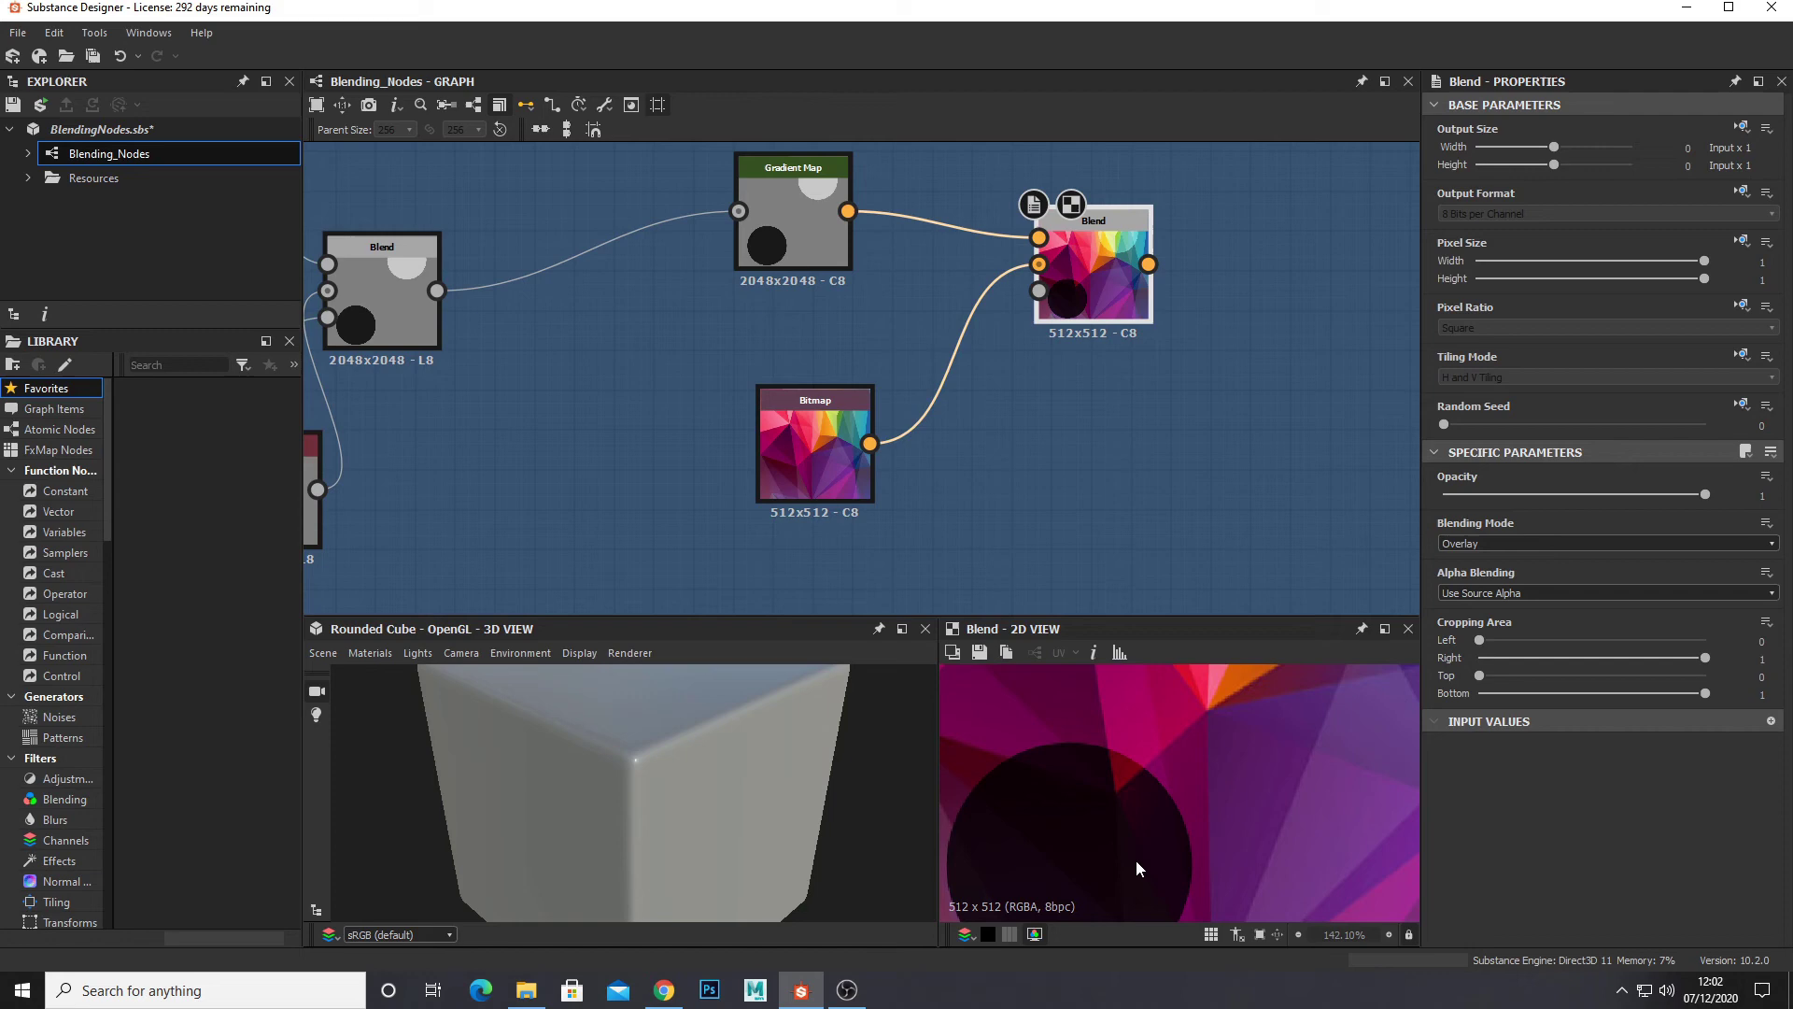
- Locate the Screen frame and display its light Uniform Color node in the 2D view
{"action": "scroll", "coordinate": [872, 459], "scroll_direction": "down", "scroll_amount": 6}
{"action": "middle_click_drag", "start_coordinate": [730, 566], "coordinate": [776, 454]}
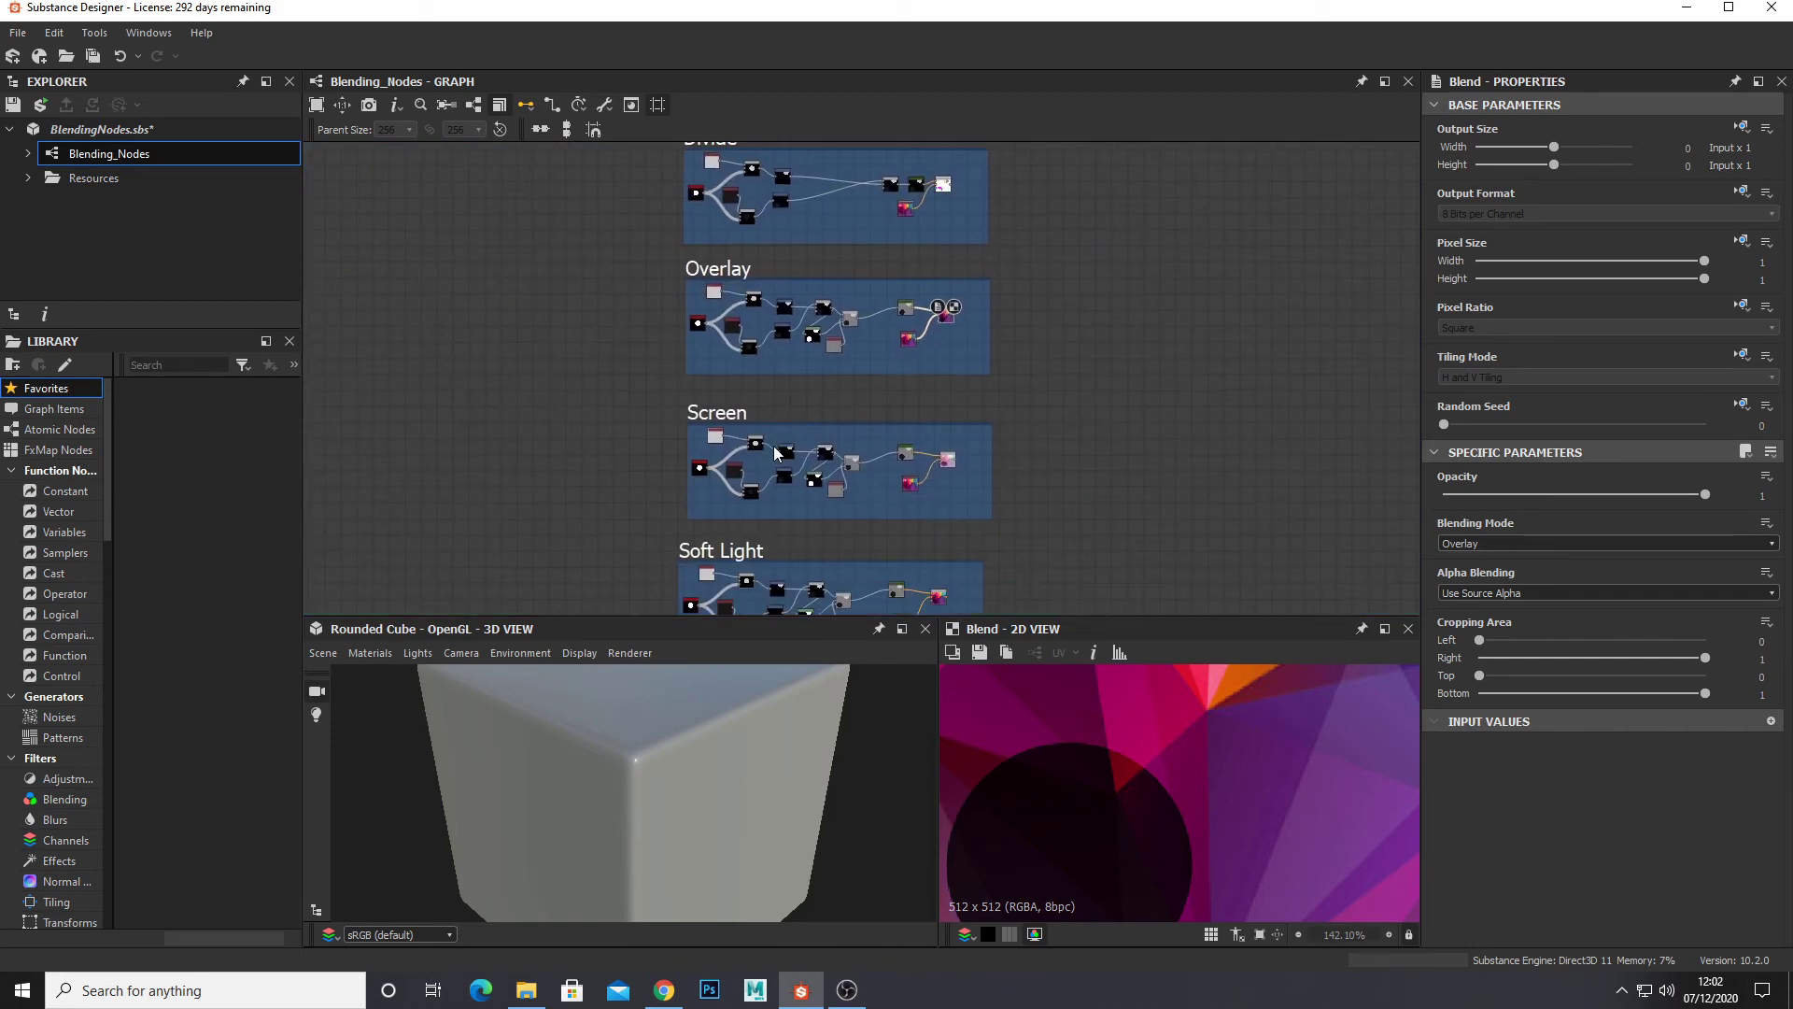
{"action": "scroll", "coordinate": [709, 460], "scroll_direction": "up", "scroll_amount": 6}
{"action": "middle_click_drag", "start_coordinate": [1040, 499], "coordinate": [989, 377]}
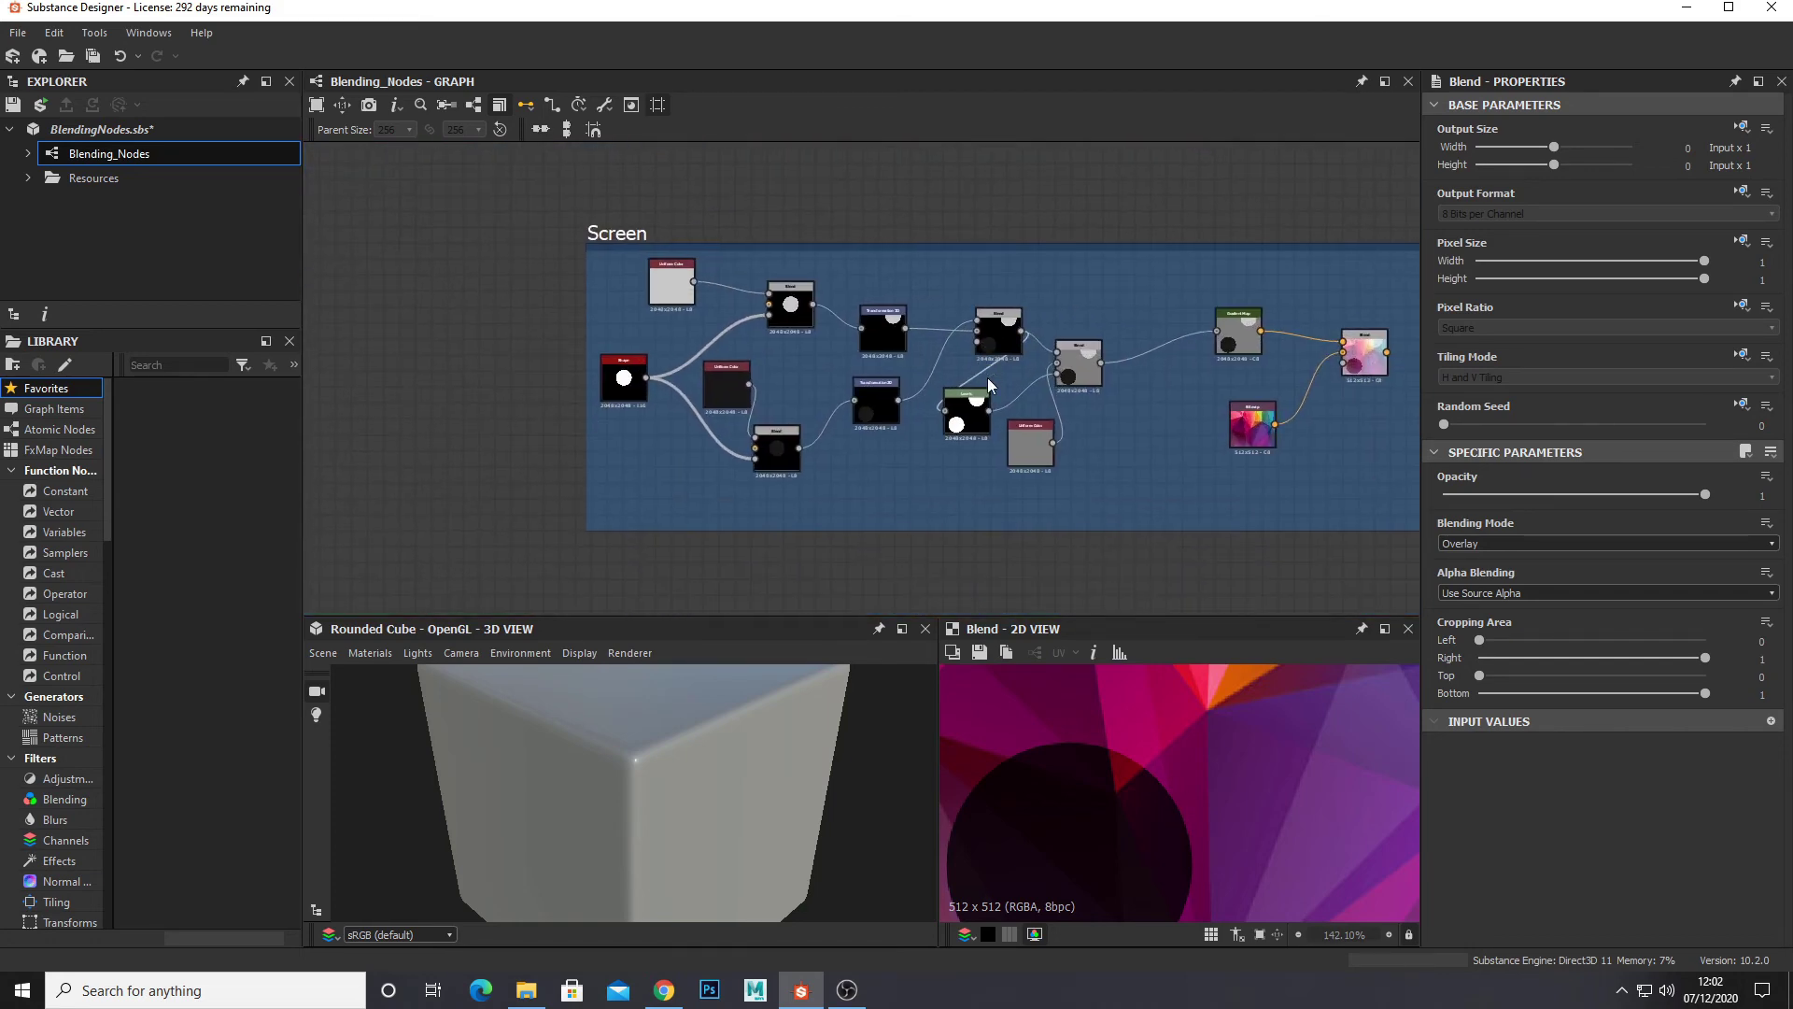
{"action": "scroll", "coordinate": [964, 398], "scroll_direction": "up", "scroll_amount": 2}
{"action": "middle_click_drag", "start_coordinate": [643, 440], "coordinate": [928, 460]}
{"action": "middle_click_drag", "start_coordinate": [1042, 405], "coordinate": [769, 419]}
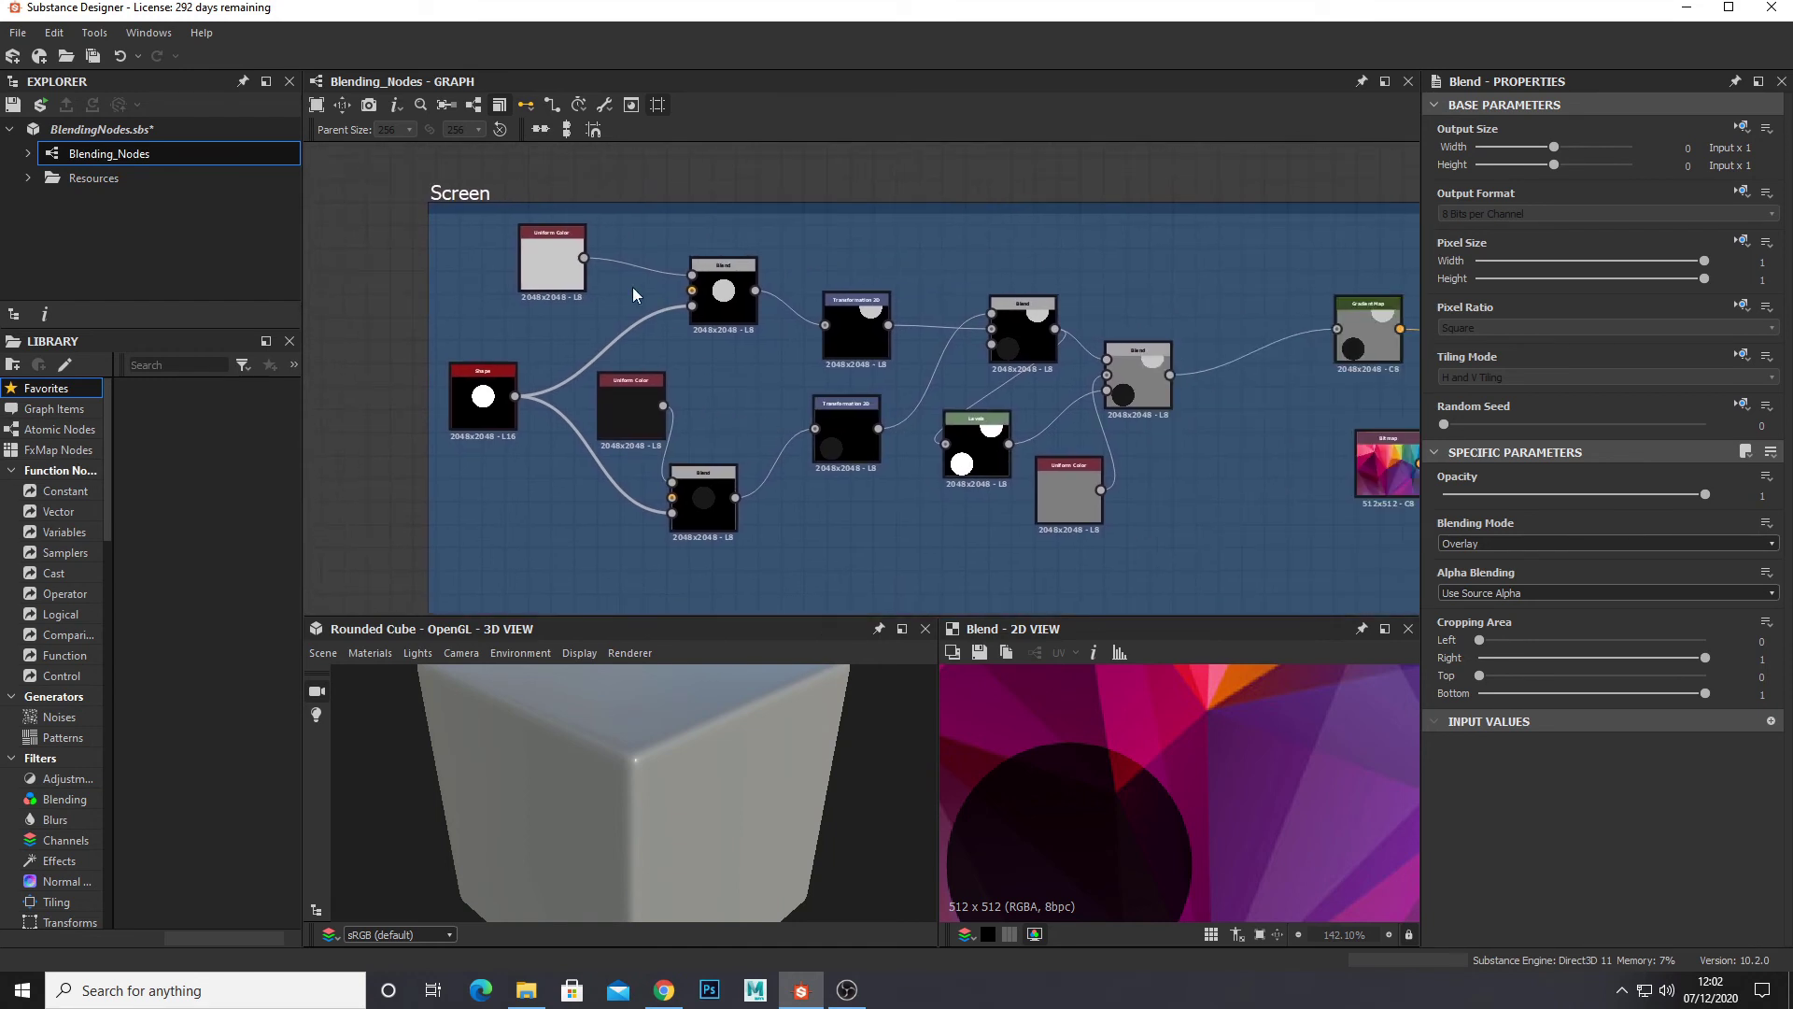
{"action": "left_click", "coordinate": [553, 244]}
- Display the Screen frame's Gradient Map, followed by its final Blend result, in the 2D view
{"action": "middle_click_drag", "start_coordinate": [1387, 330], "coordinate": [1105, 316]}
{"action": "left_click", "coordinate": [1105, 315]}
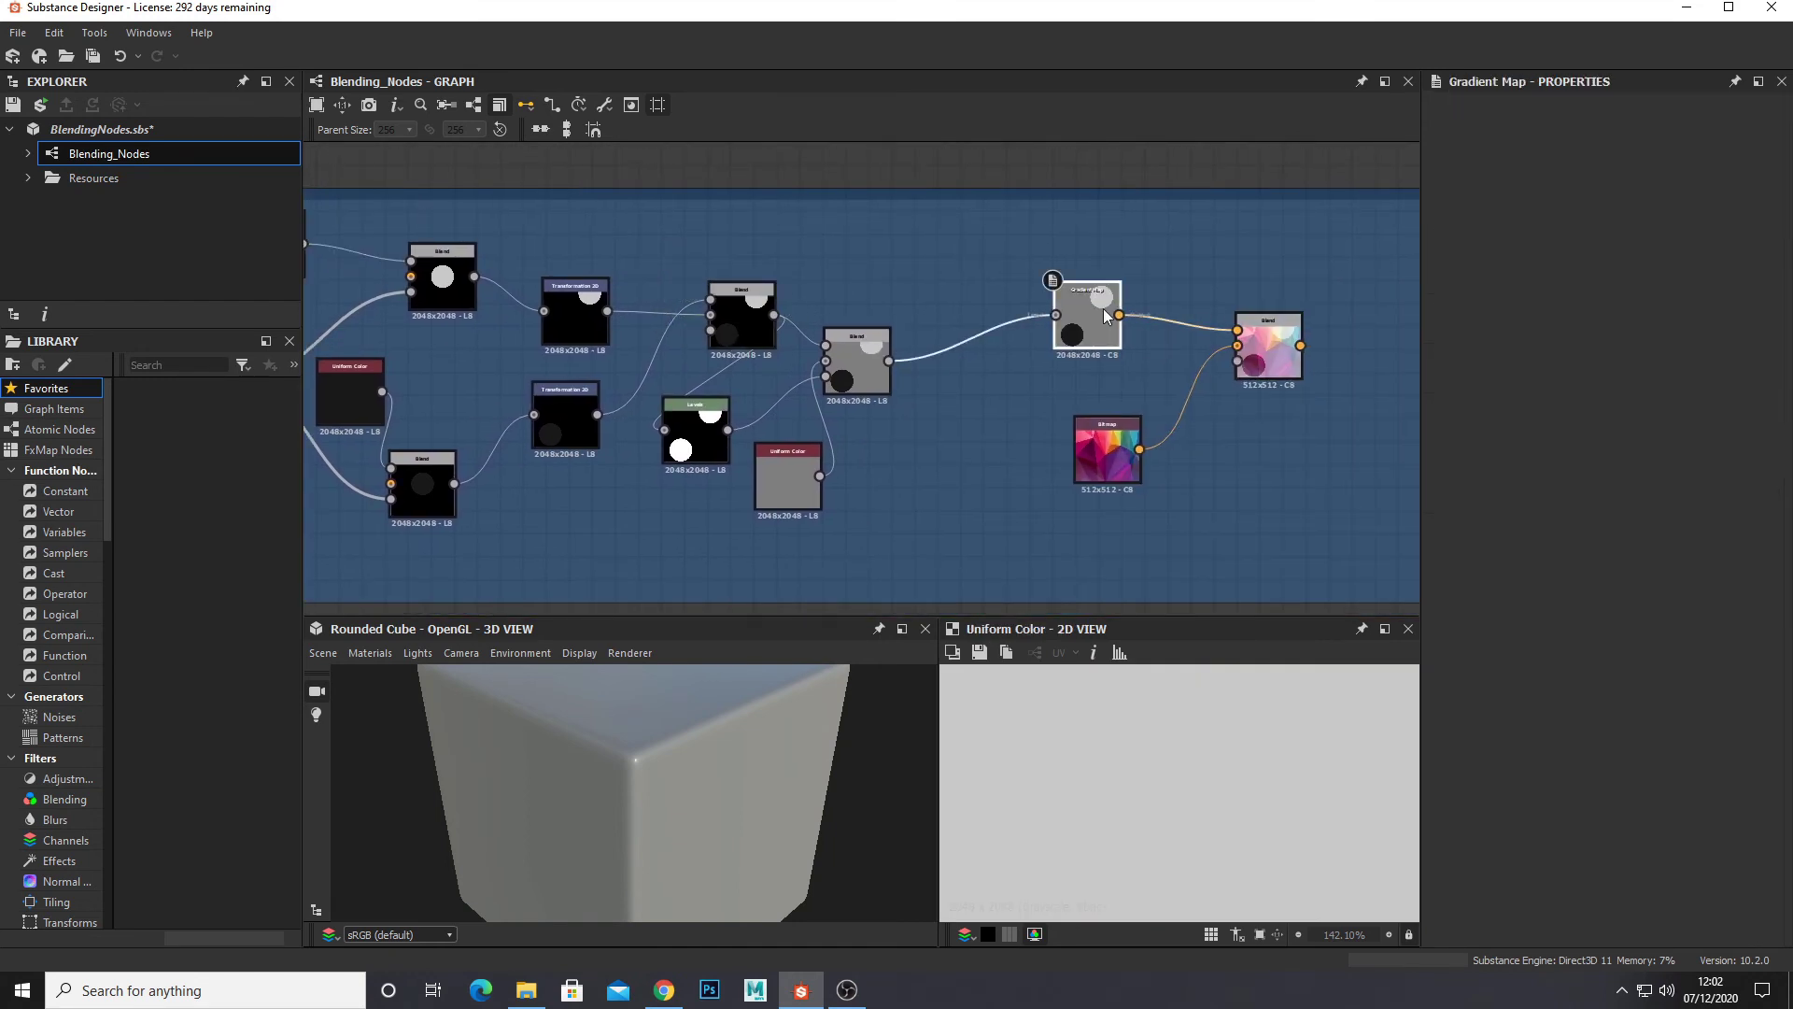
{"action": "left_click", "coordinate": [1277, 351]}
{"action": "scroll", "coordinate": [1207, 687], "scroll_direction": "down", "scroll_amount": 5}
{"action": "scroll", "coordinate": [1126, 435], "scroll_direction": "up", "scroll_amount": 1}
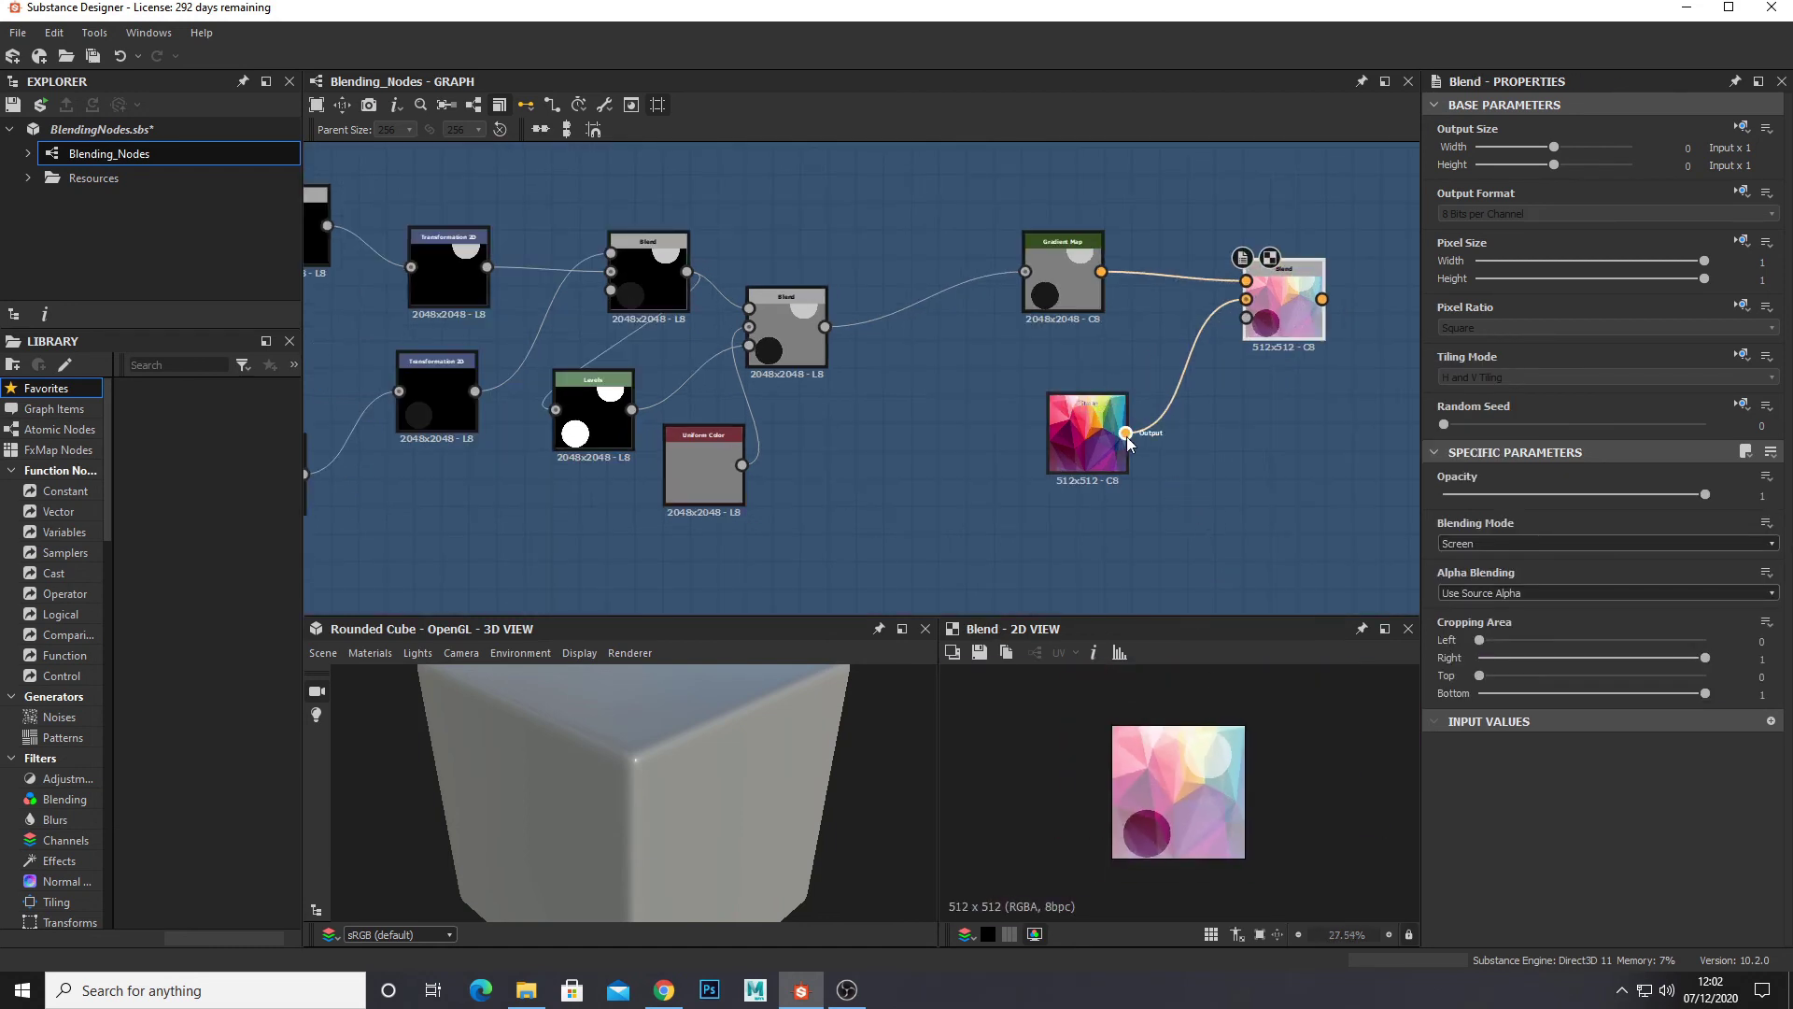
- Compare the Screen frame's multicoloured Bitmap with its final Blend result in the 2D view
{"action": "left_click", "coordinate": [1103, 444]}
{"action": "scroll", "coordinate": [1182, 799], "scroll_direction": "up", "scroll_amount": 3}
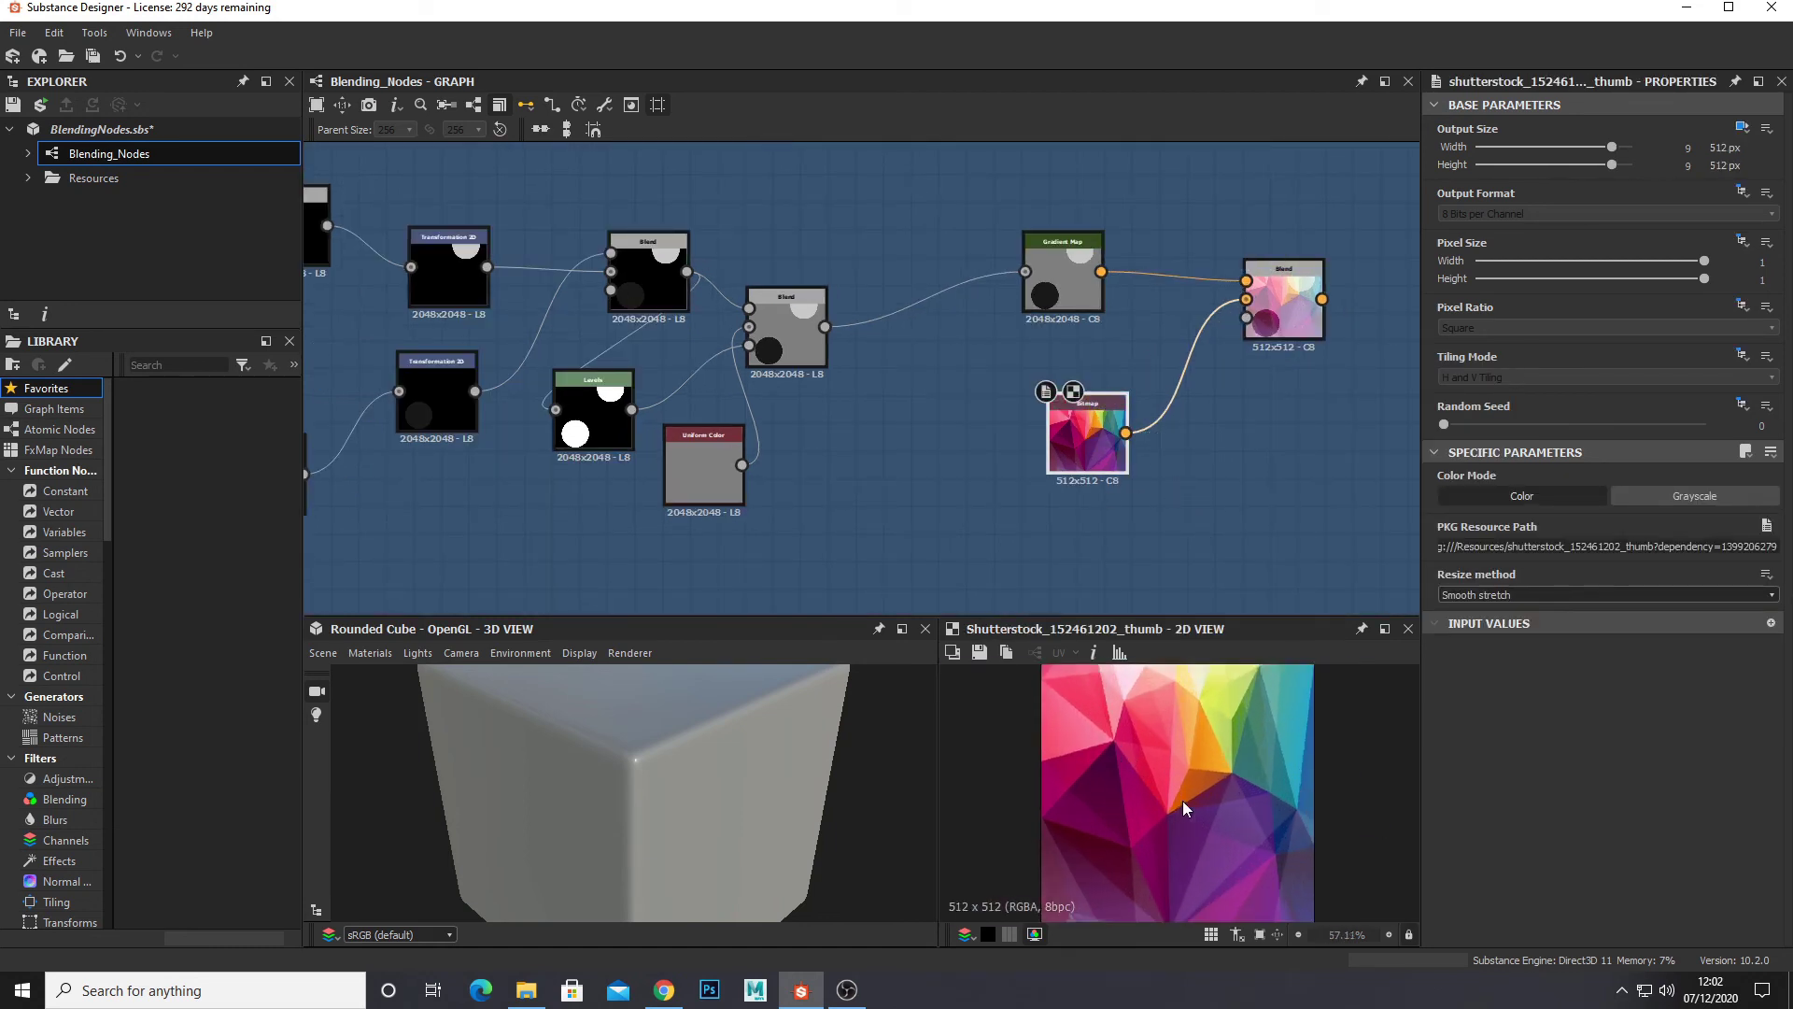
{"action": "left_click", "coordinate": [1285, 293]}
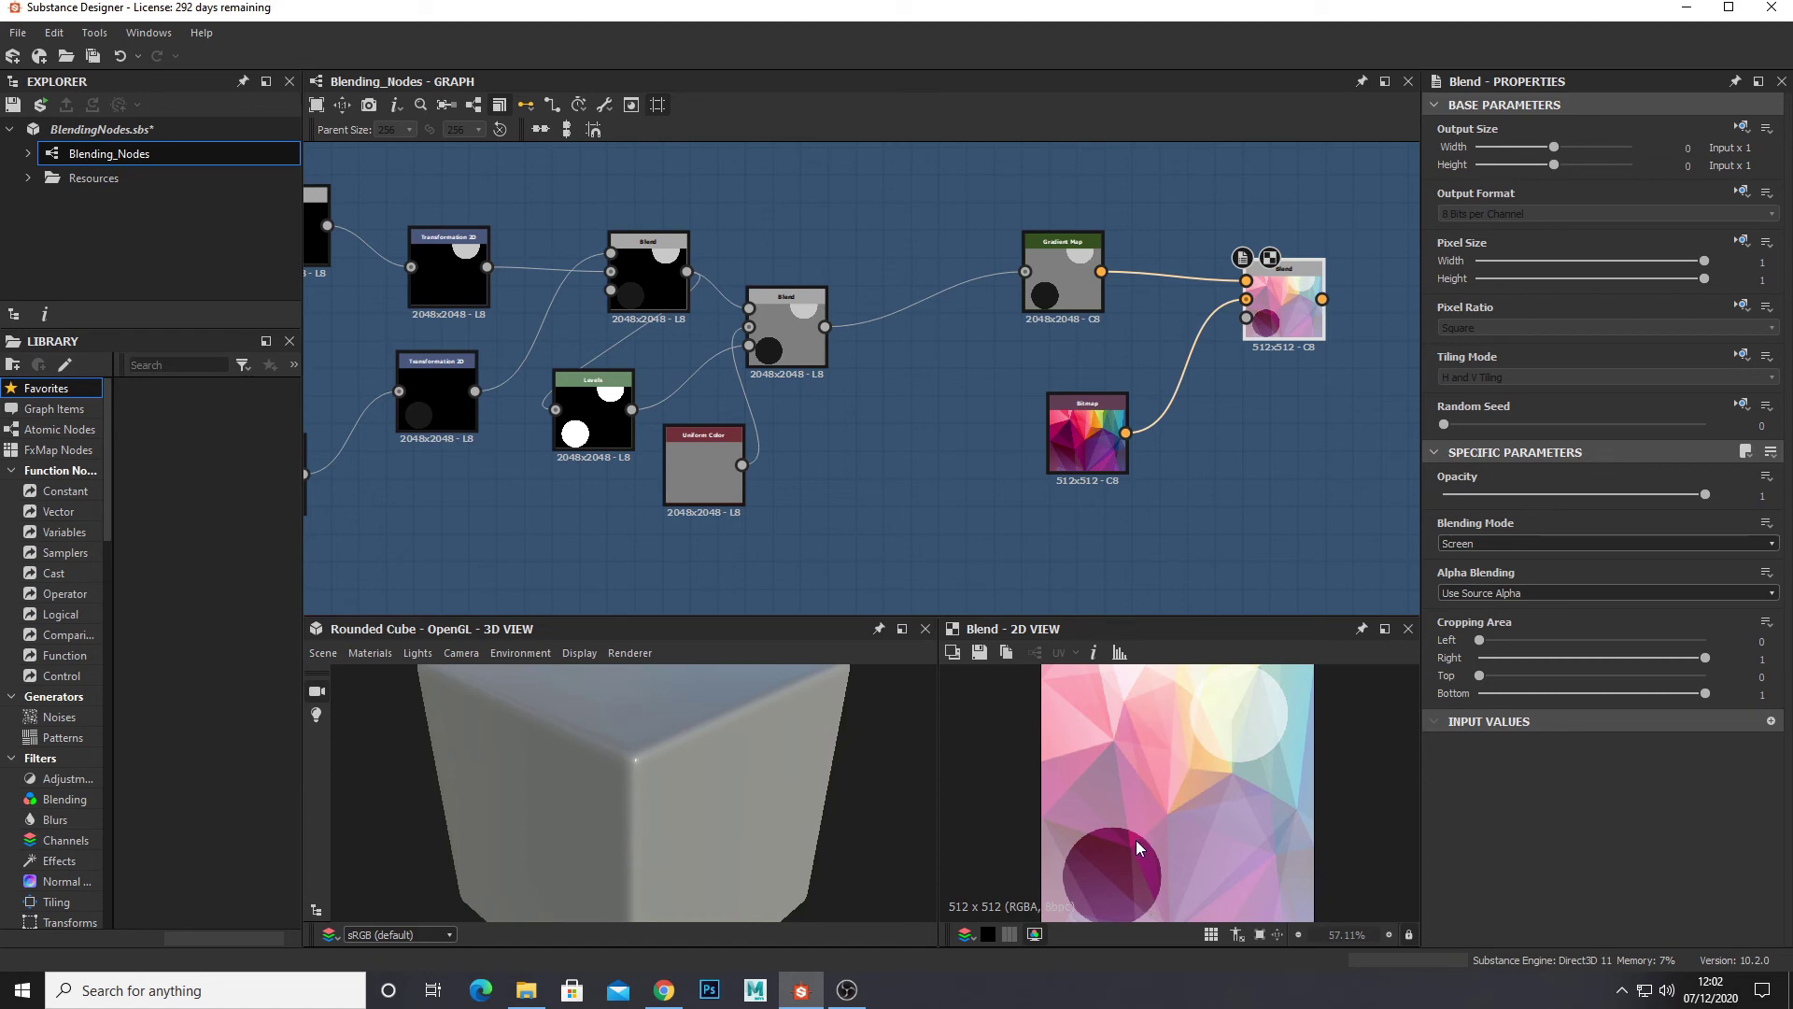
- Examine the dark circle area in the Screen frame's Gradient Map, Bitmap and final Blend result
{"action": "left_click", "coordinate": [1063, 280]}
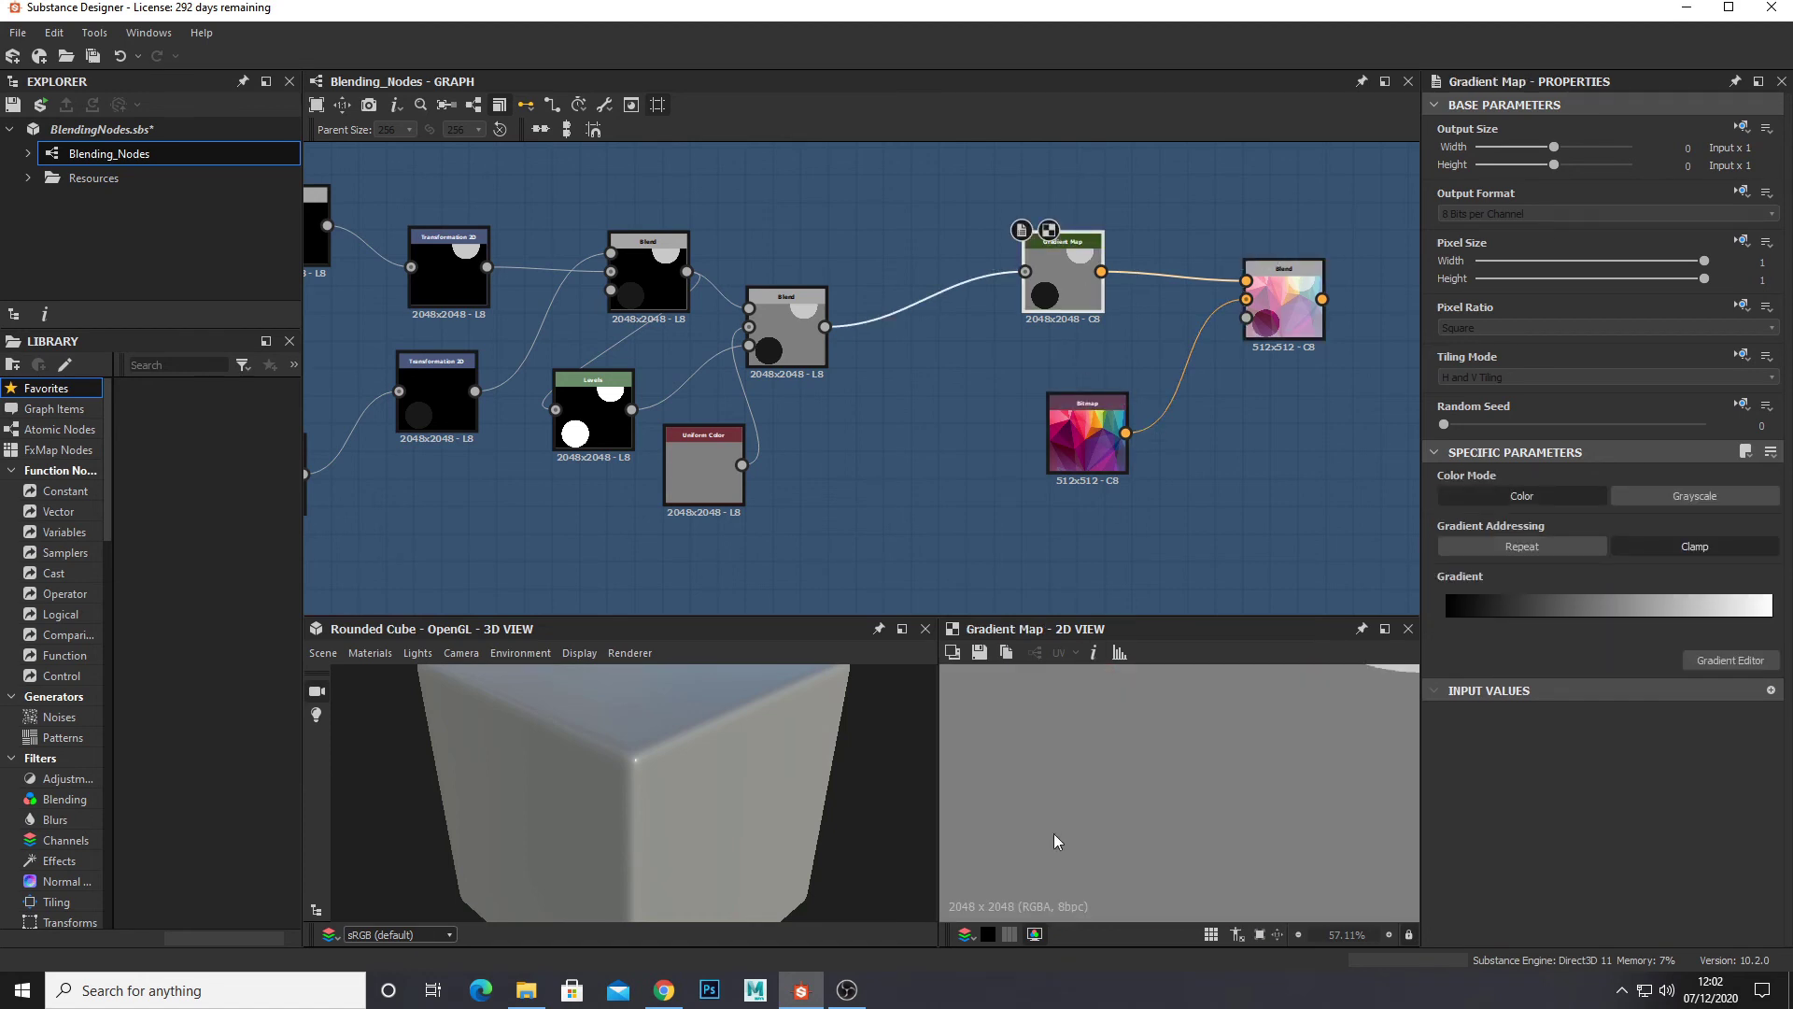
{"action": "middle_click_drag", "start_coordinate": [1043, 904], "coordinate": [1068, 789]}
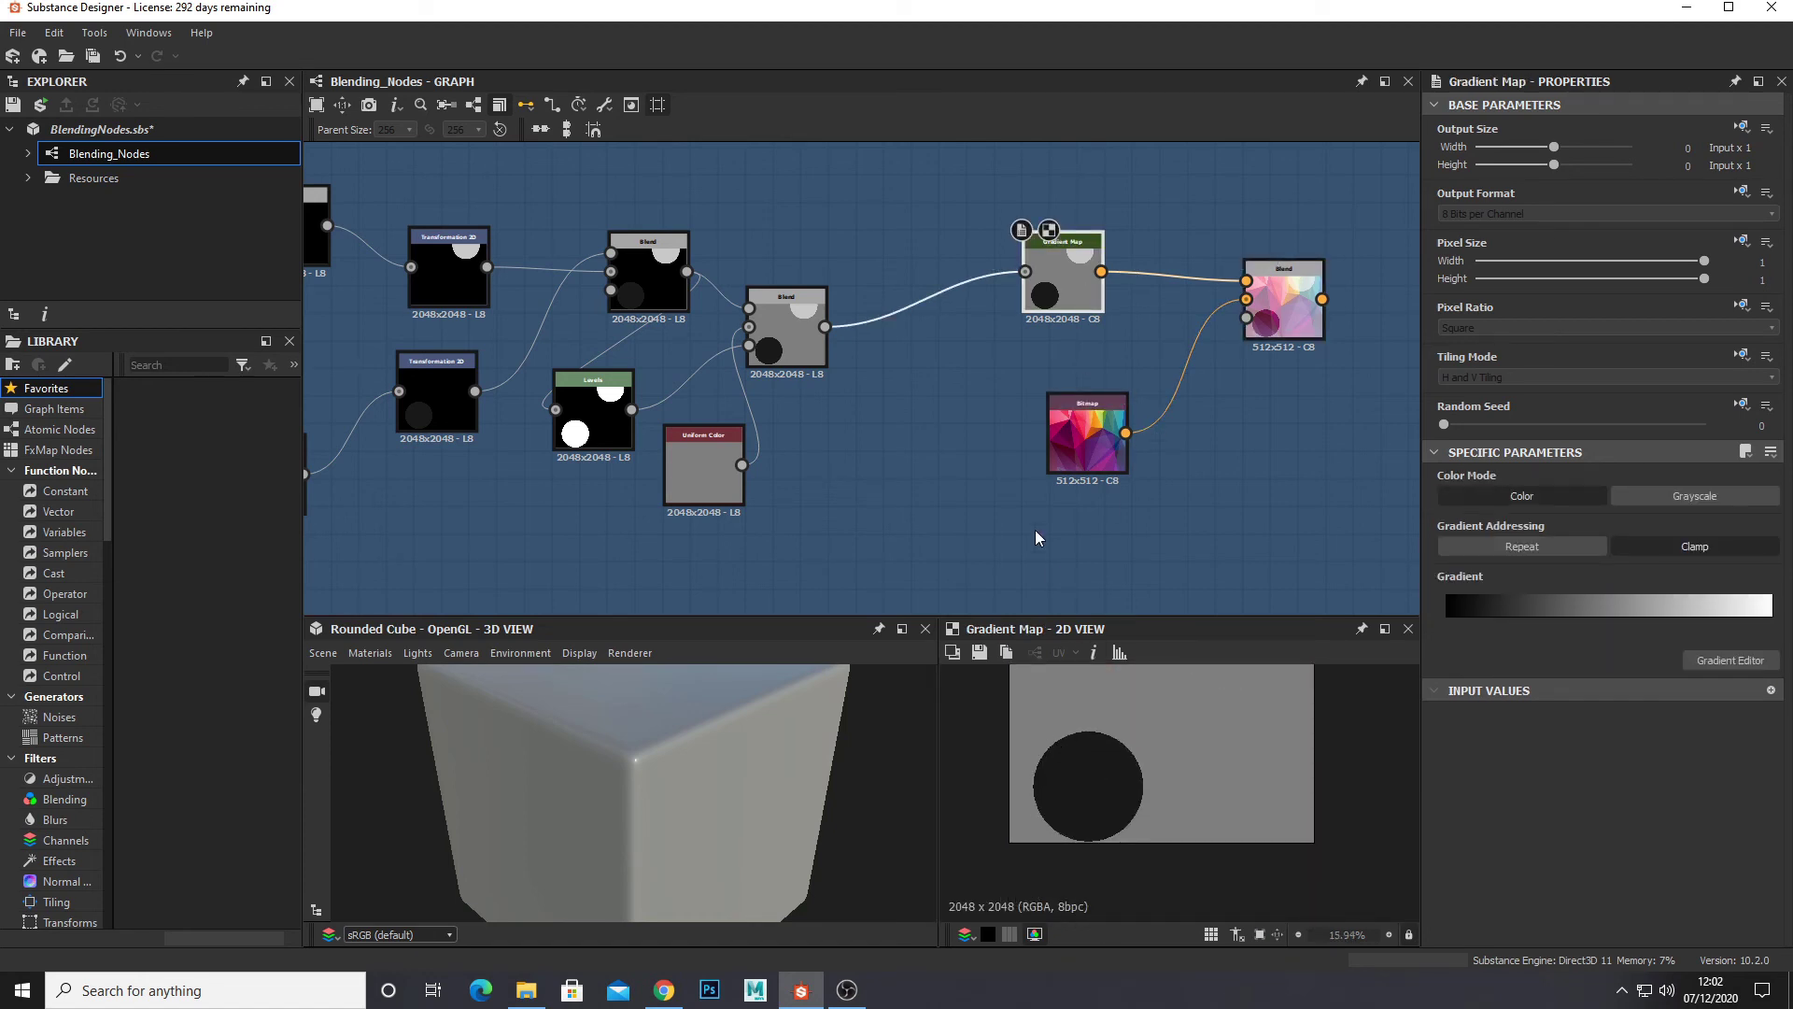
{"action": "left_click", "coordinate": [1085, 449]}
{"action": "scroll", "coordinate": [1202, 823], "scroll_direction": "up", "scroll_amount": 4}
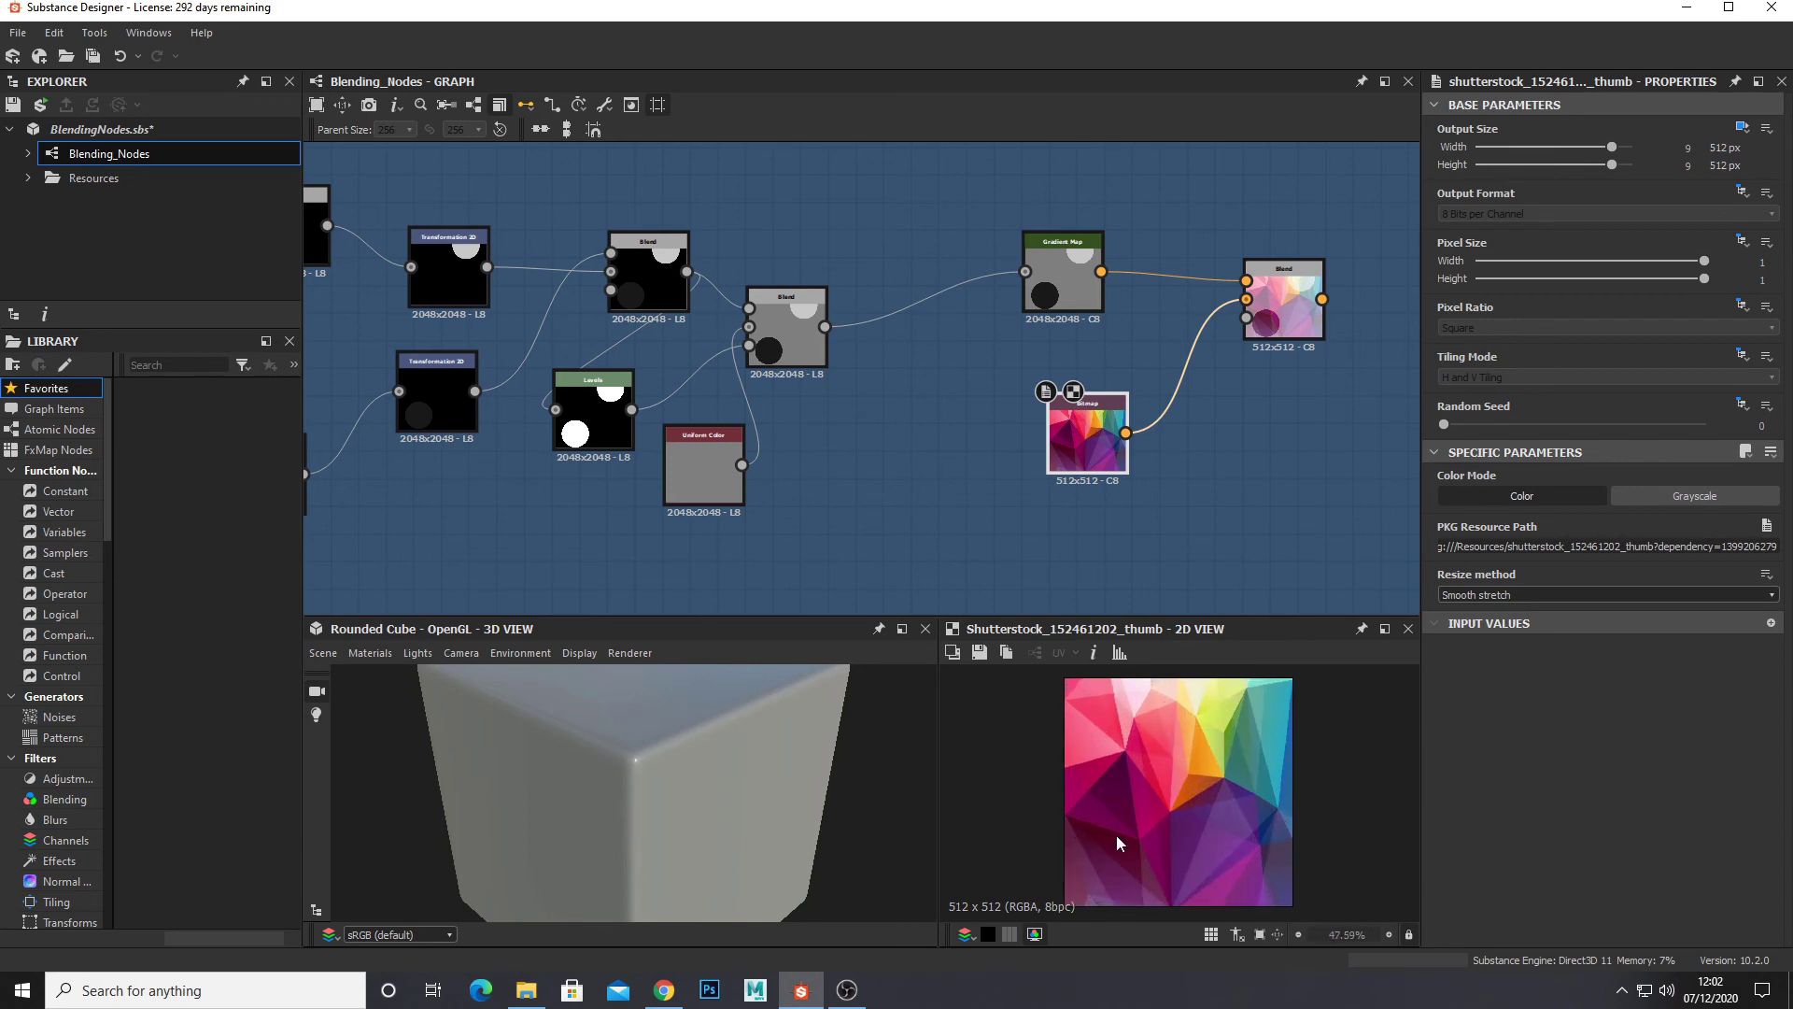
{"action": "left_click", "coordinate": [1317, 271]}
{"action": "scroll", "coordinate": [1141, 846], "scroll_direction": "up", "scroll_amount": 3}
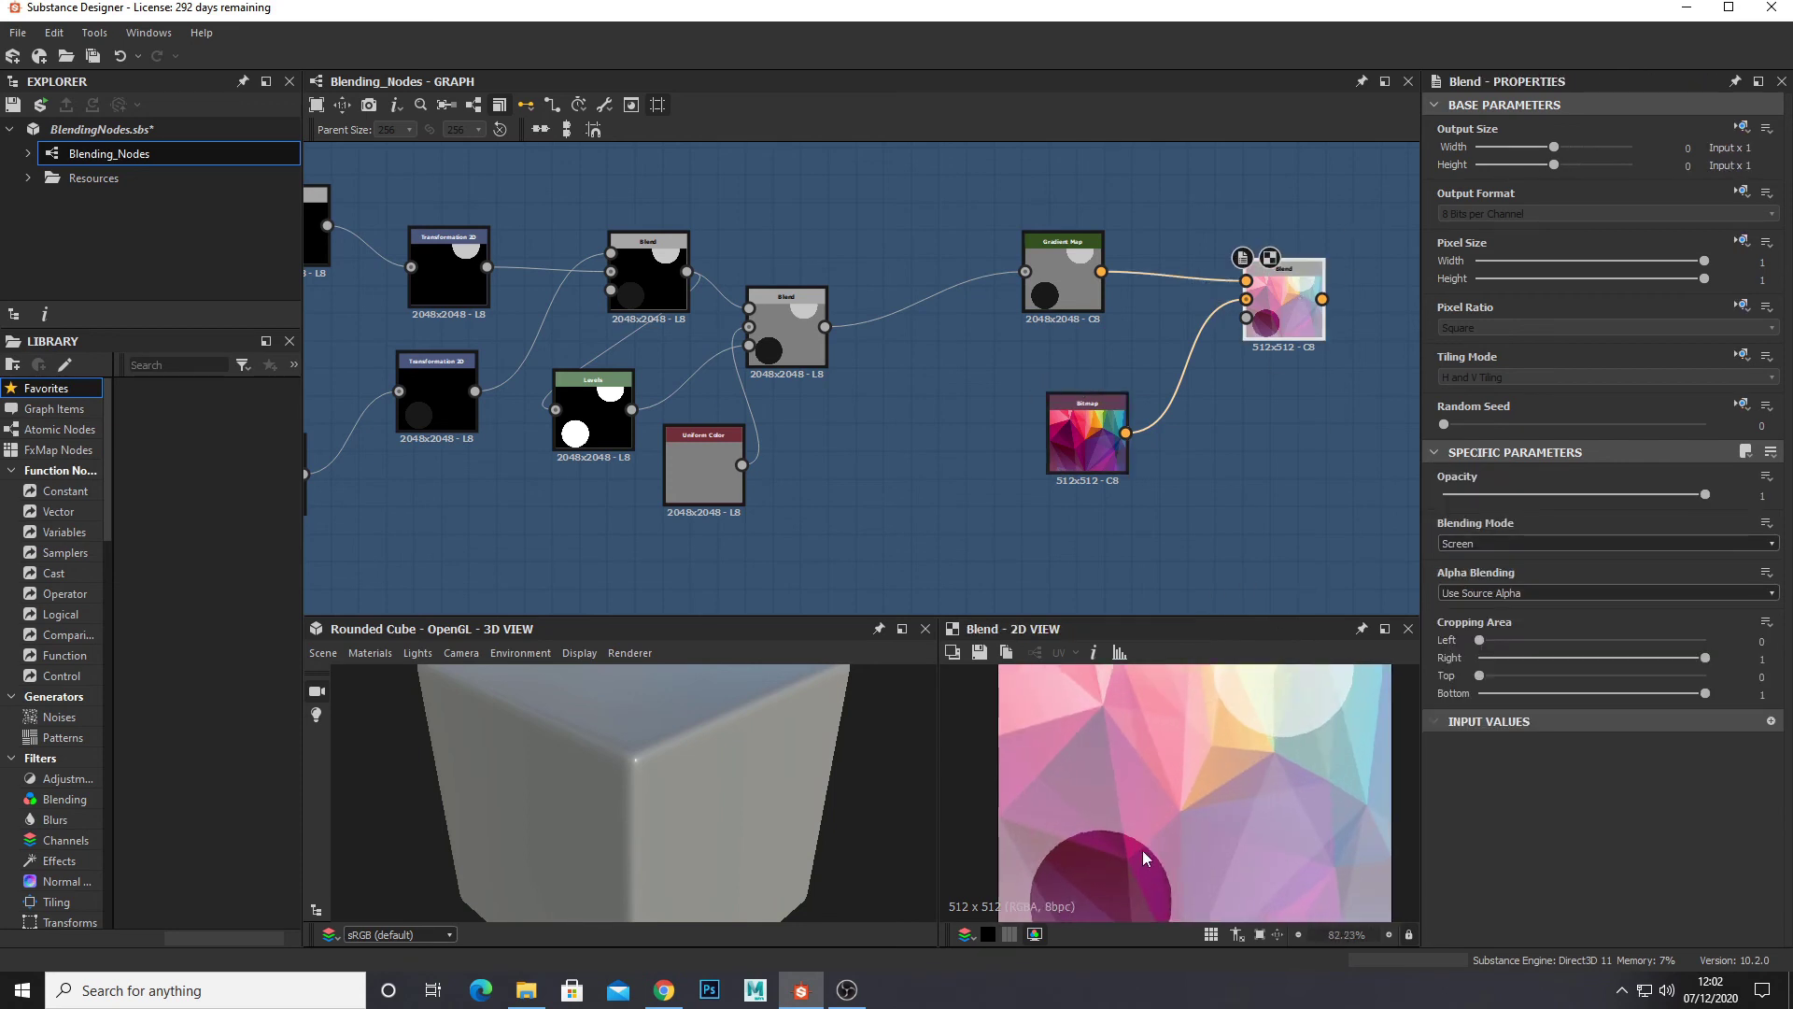
- Locate the Soft Light frame and display its final Blend result in the 2D view
{"action": "scroll", "coordinate": [1126, 808], "scroll_direction": "up", "scroll_amount": 1}
{"action": "scroll", "coordinate": [1205, 747], "scroll_direction": "down", "scroll_amount": 2}
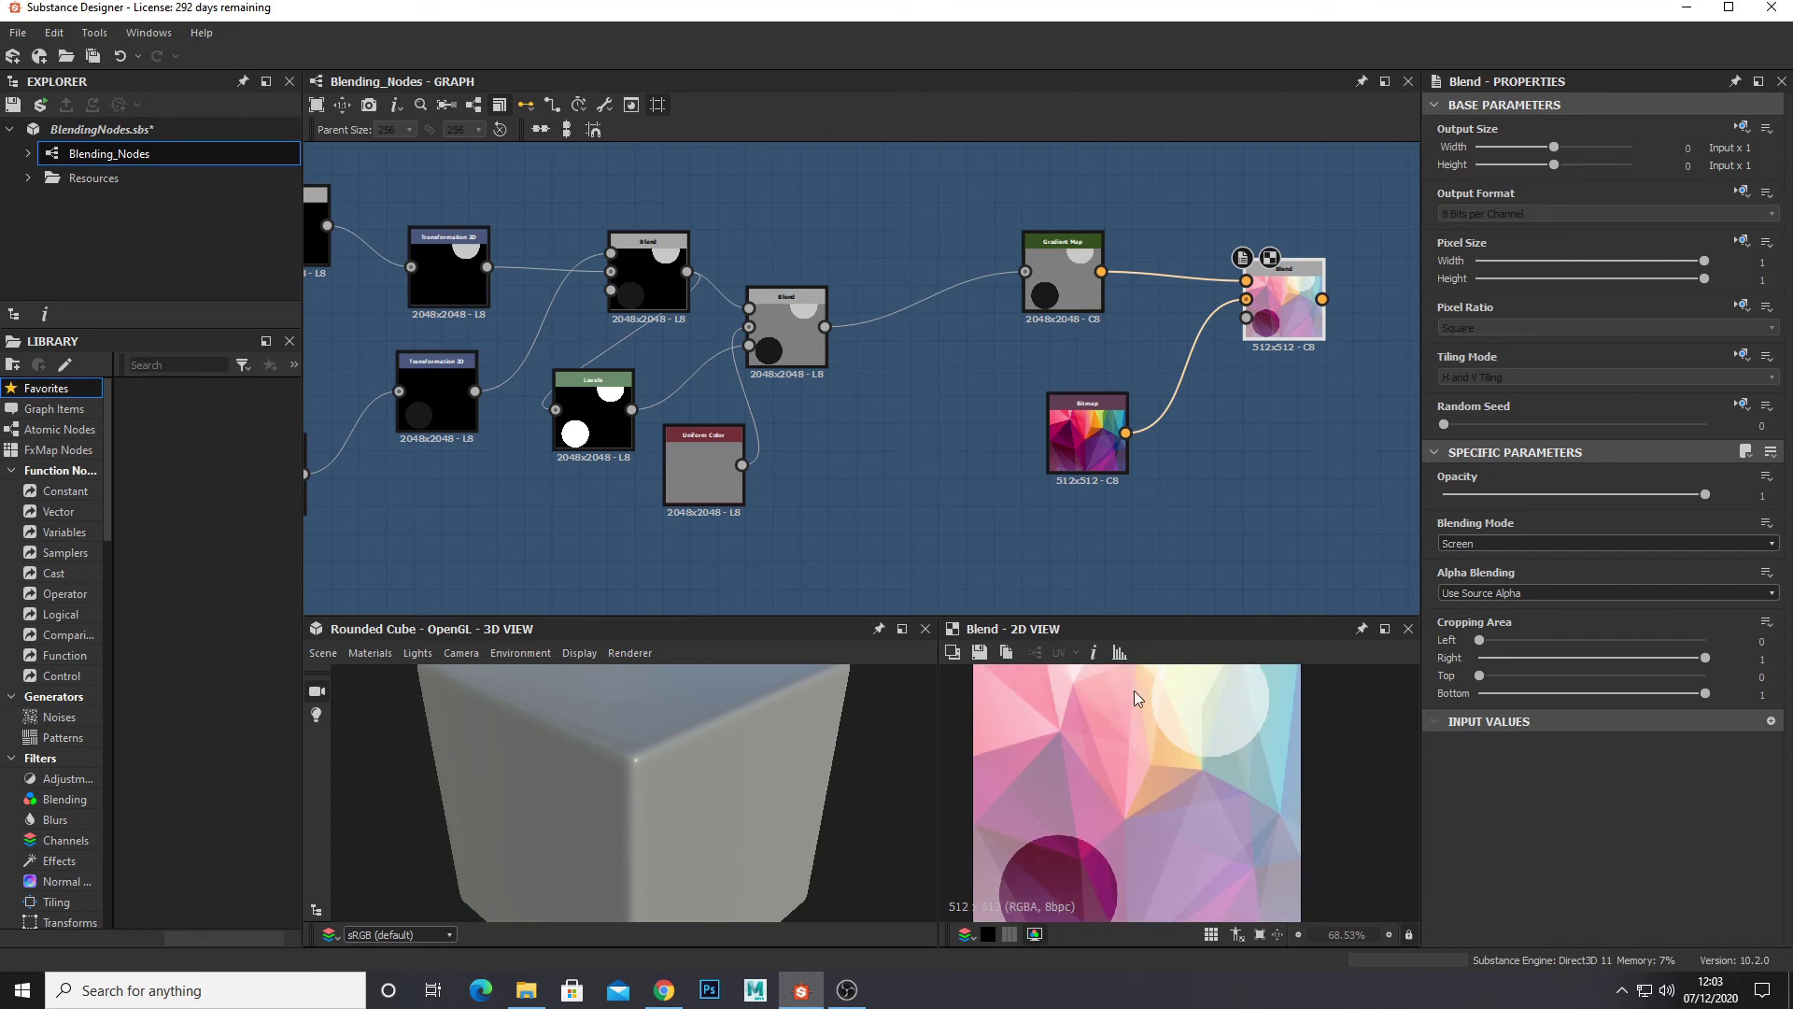
{"action": "scroll", "coordinate": [1119, 553], "scroll_direction": "down", "scroll_amount": 5}
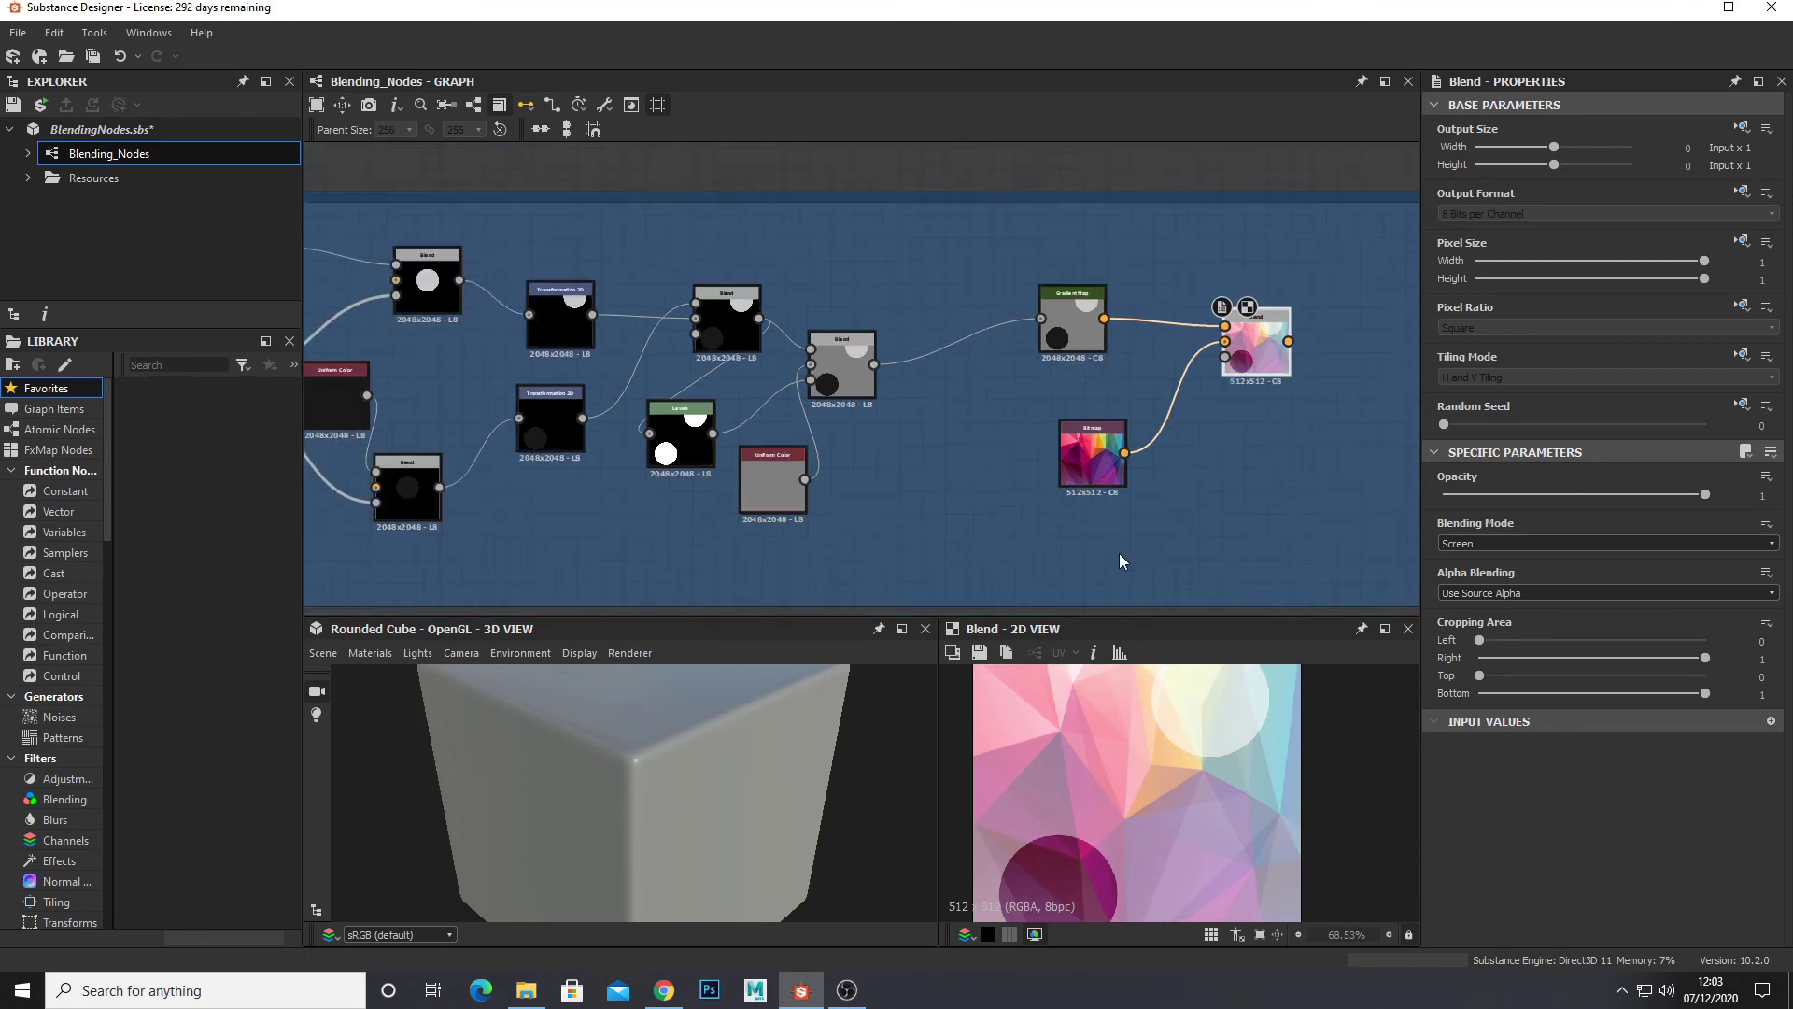
{"action": "middle_click_drag", "start_coordinate": [1006, 561], "coordinate": [944, 492]}
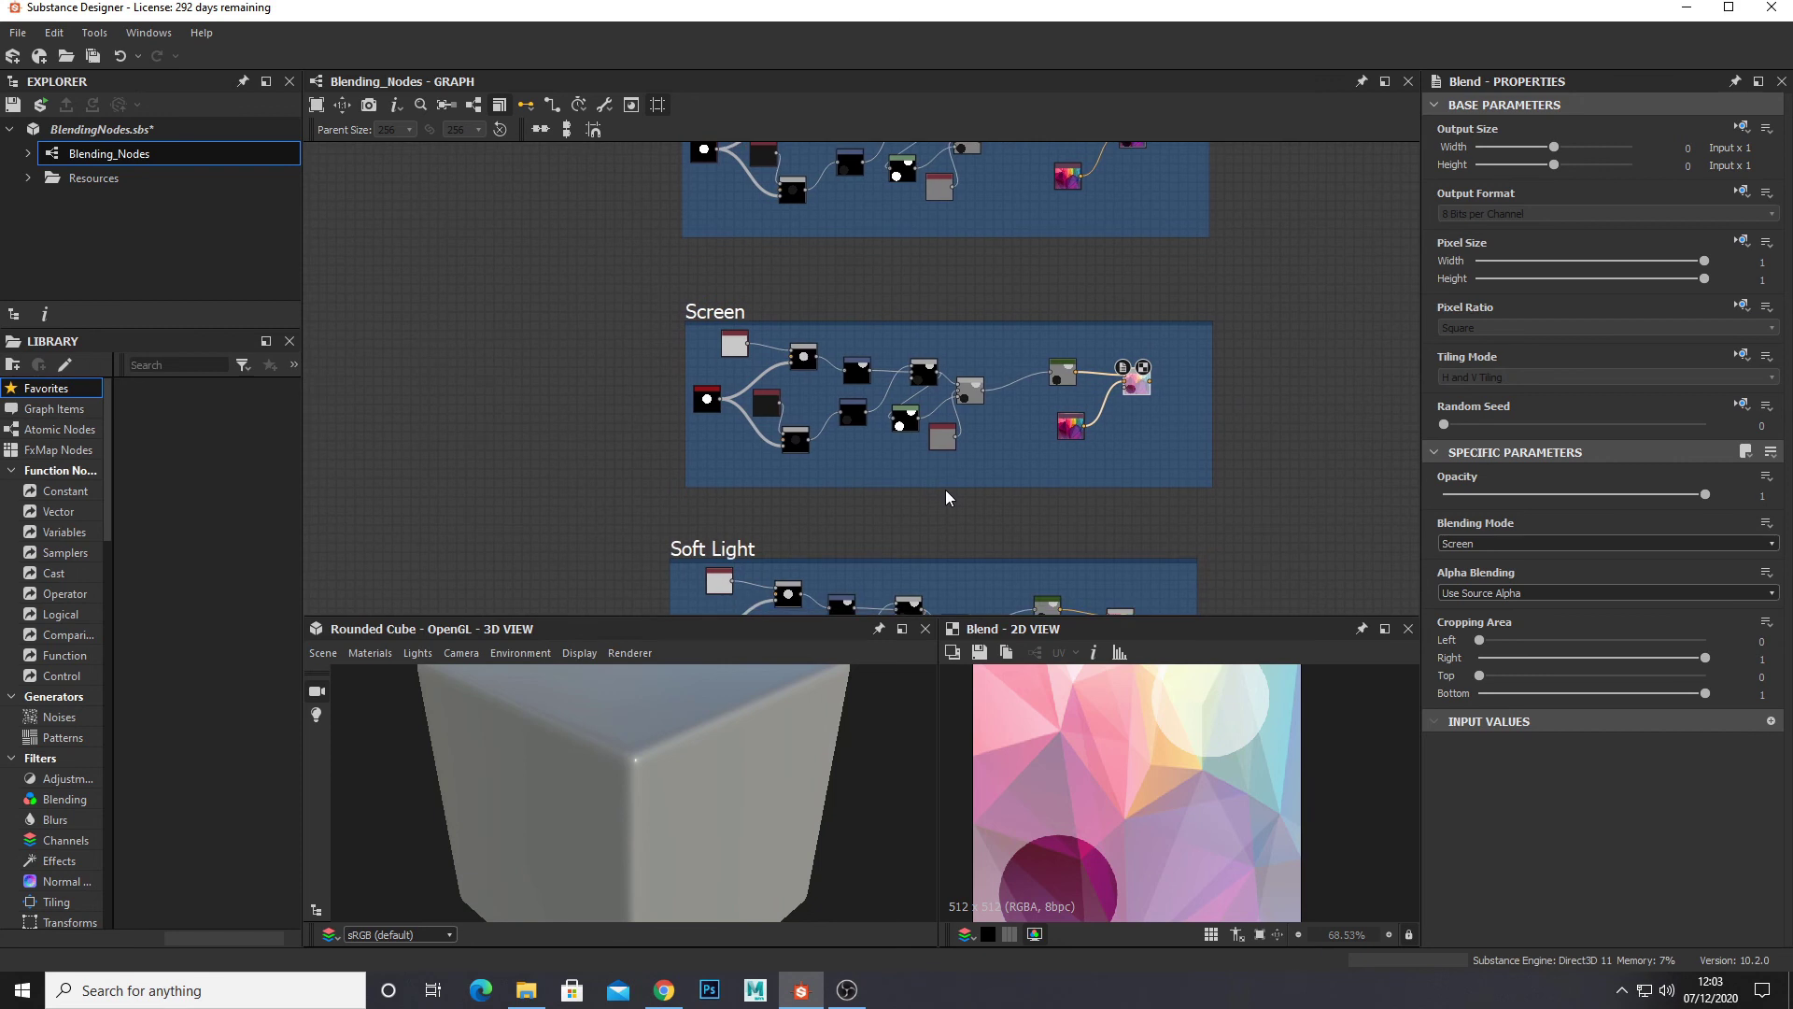
{"action": "scroll", "coordinate": [1044, 432], "scroll_direction": "up", "scroll_amount": 2}
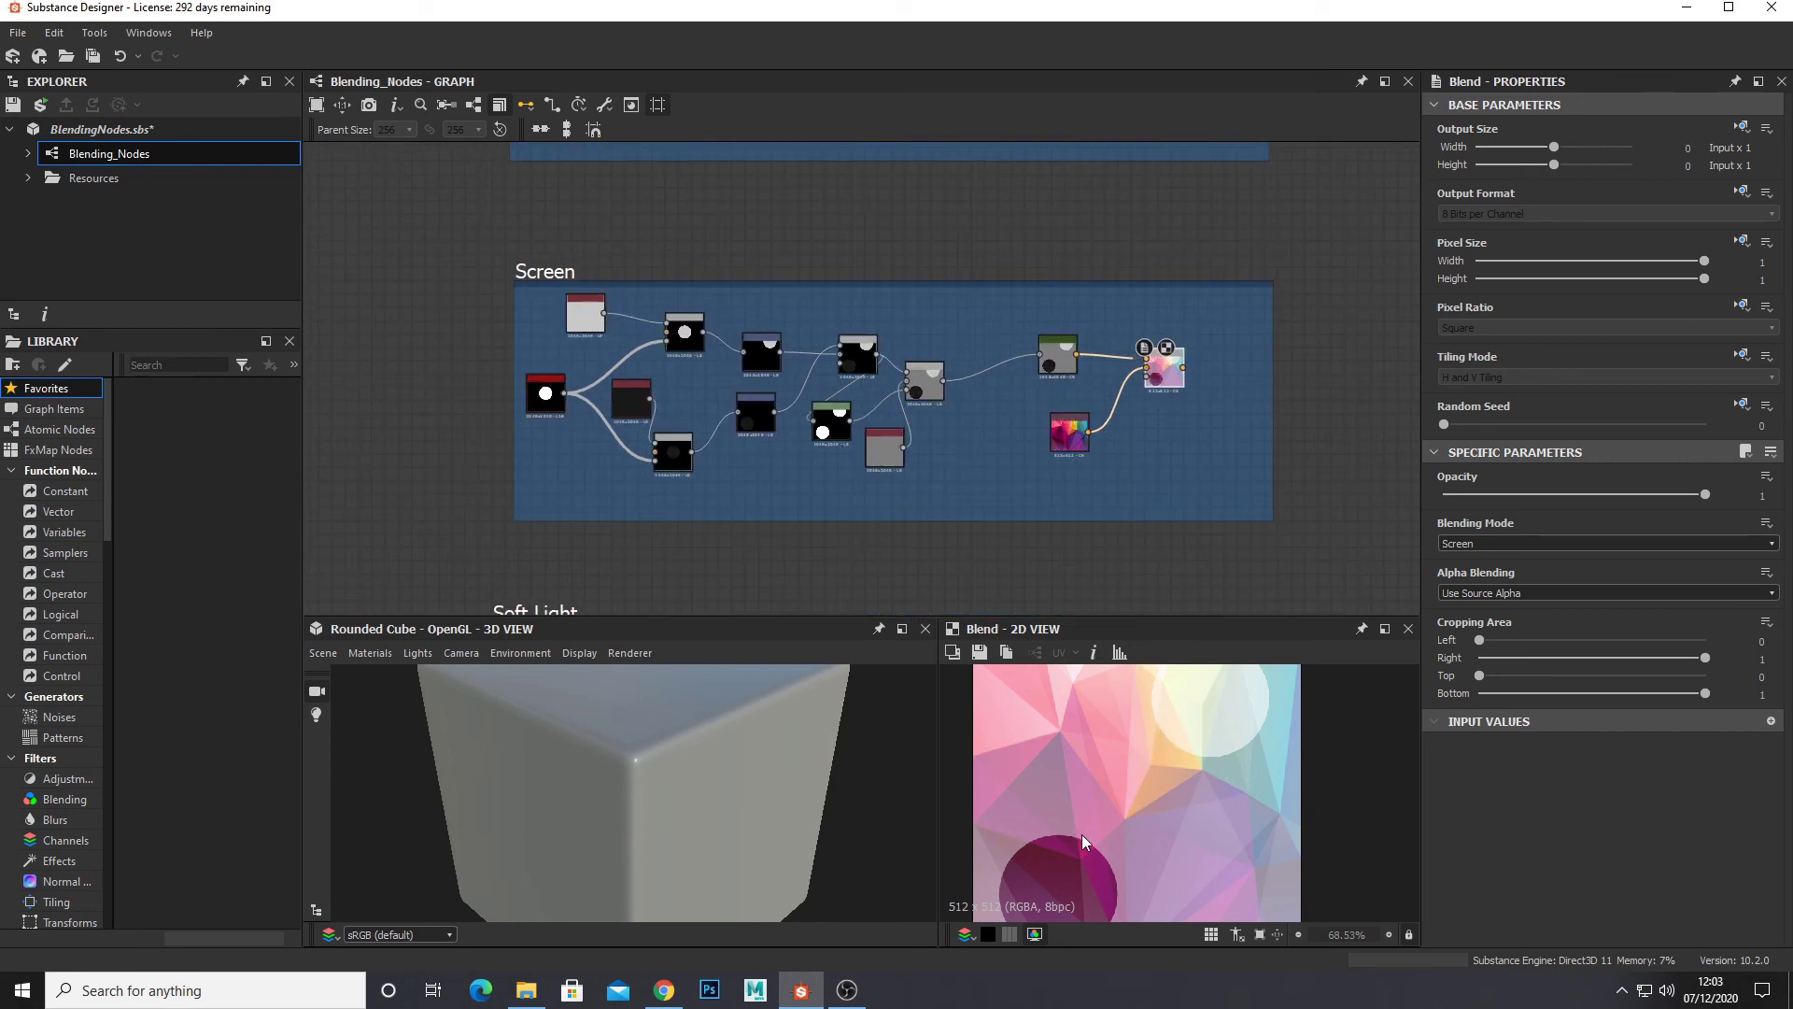
{"action": "middle_click_drag", "start_coordinate": [926, 575], "coordinate": [989, 304]}
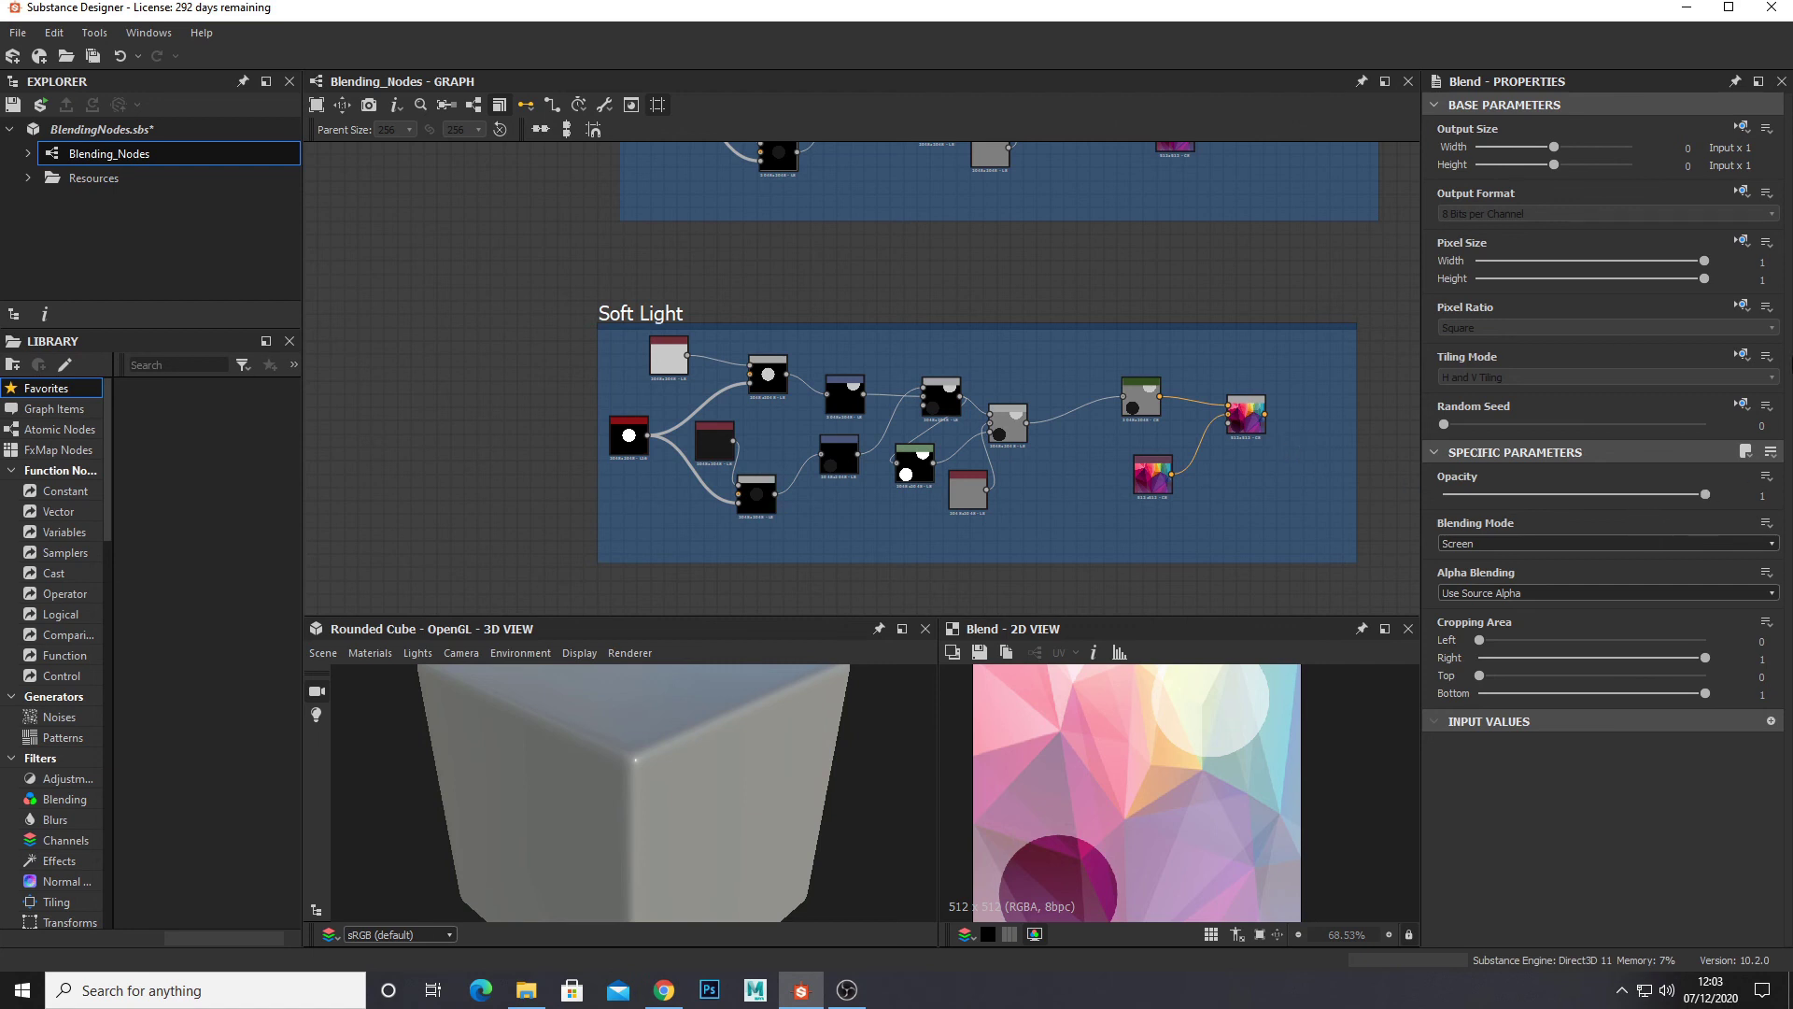
{"action": "double_click", "coordinate": [1246, 414]}
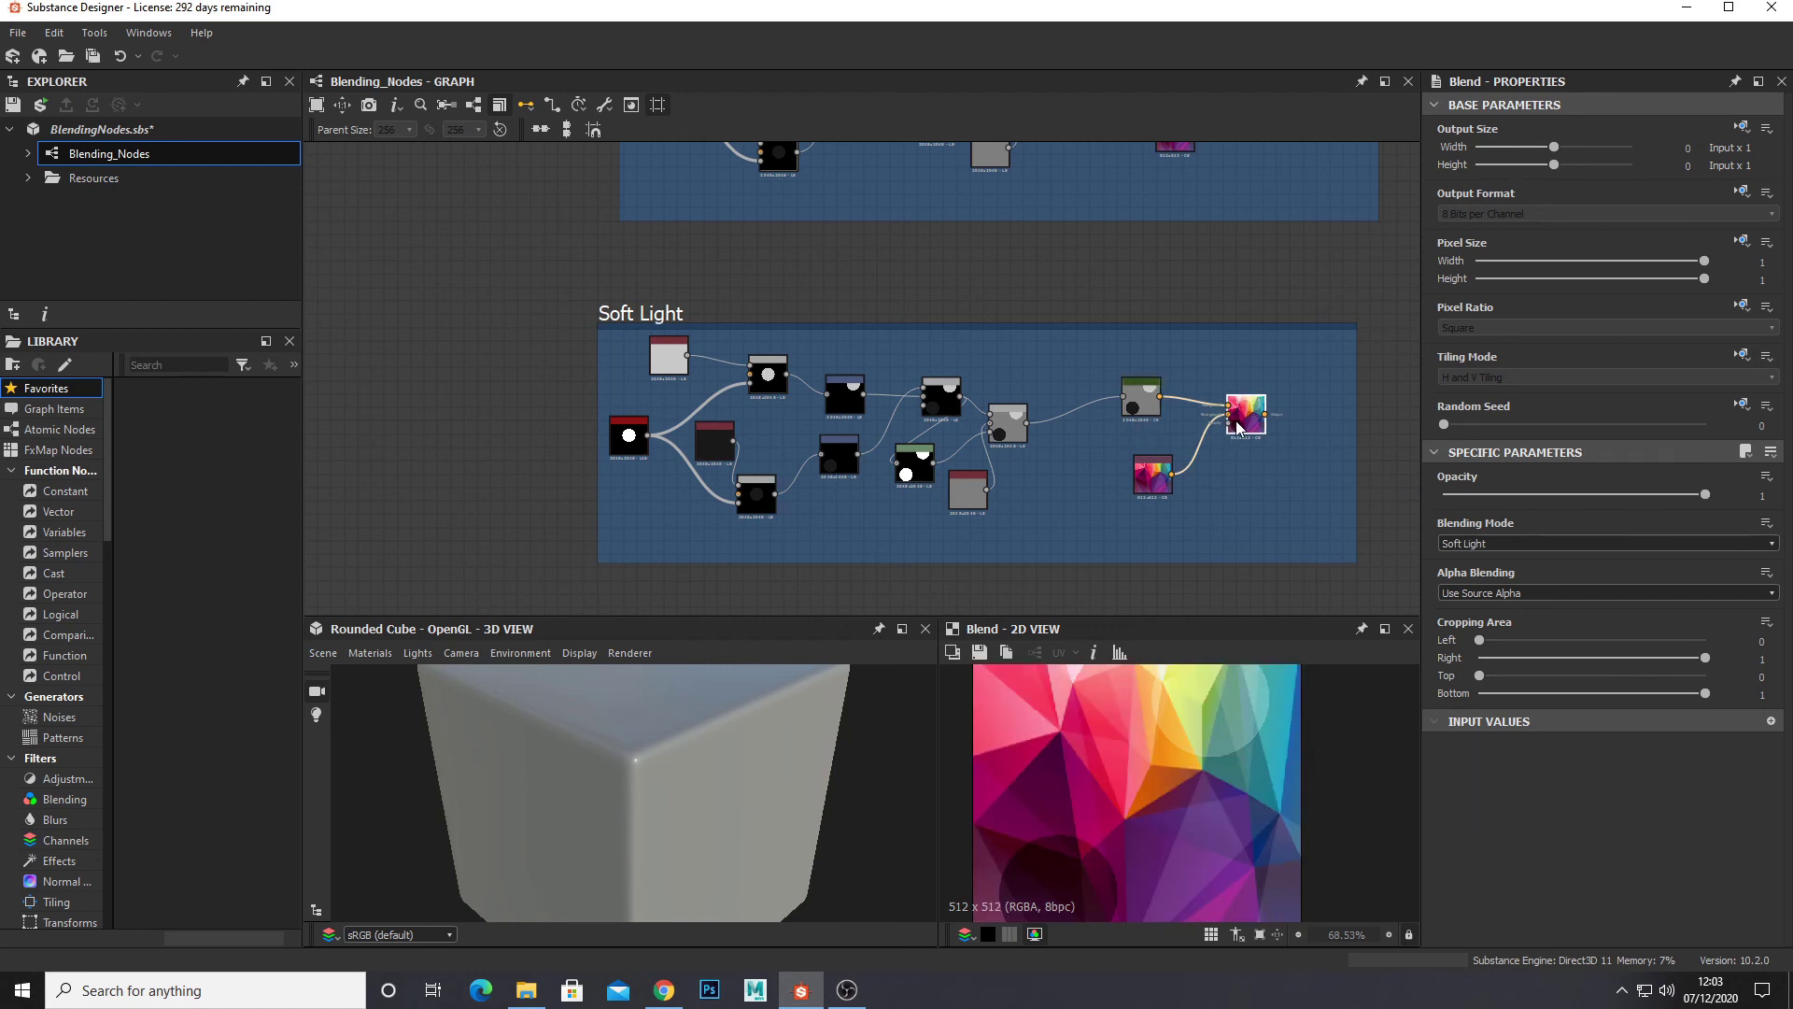
- Examine the light and dark circle areas of the Soft Light frame's final Blend result
{"action": "scroll", "coordinate": [1207, 716], "scroll_direction": "up", "scroll_amount": 3}
{"action": "scroll", "coordinate": [1207, 716], "scroll_direction": "down", "scroll_amount": 9}
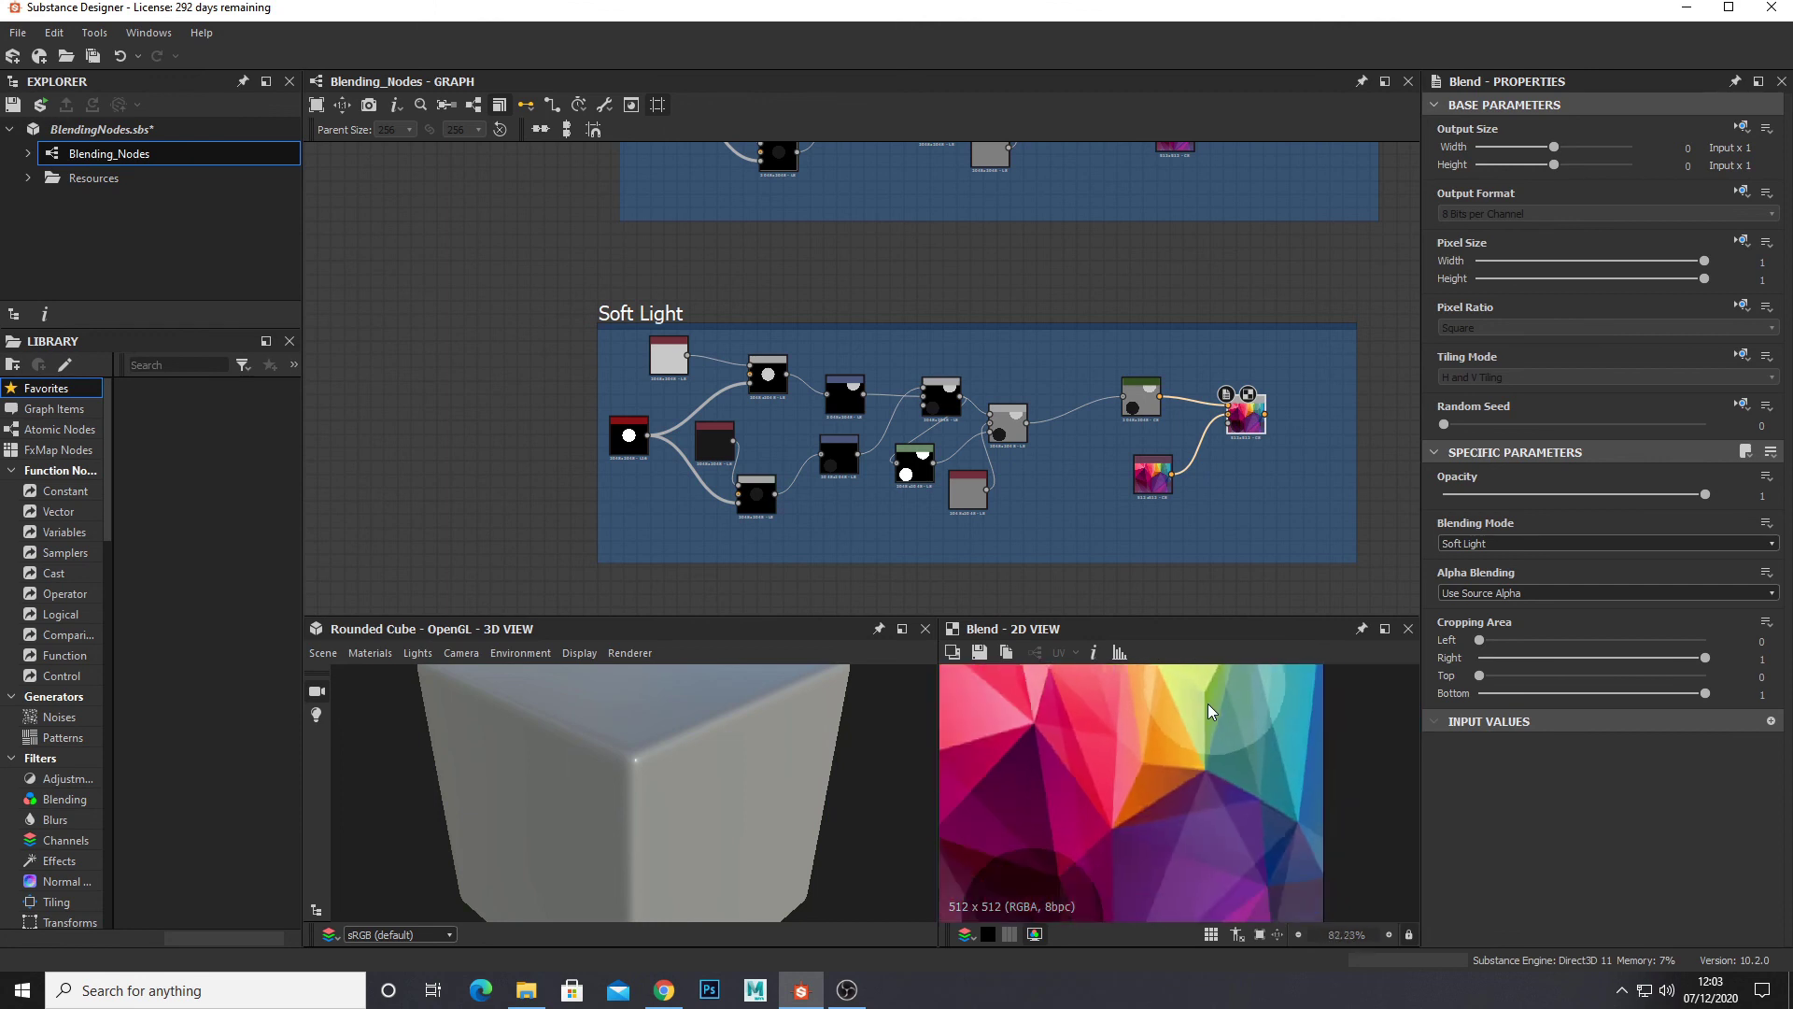
{"action": "scroll", "coordinate": [1254, 385], "scroll_direction": "down", "scroll_amount": 3}
{"action": "scroll", "coordinate": [1193, 380], "scroll_direction": "up", "scroll_amount": 5}
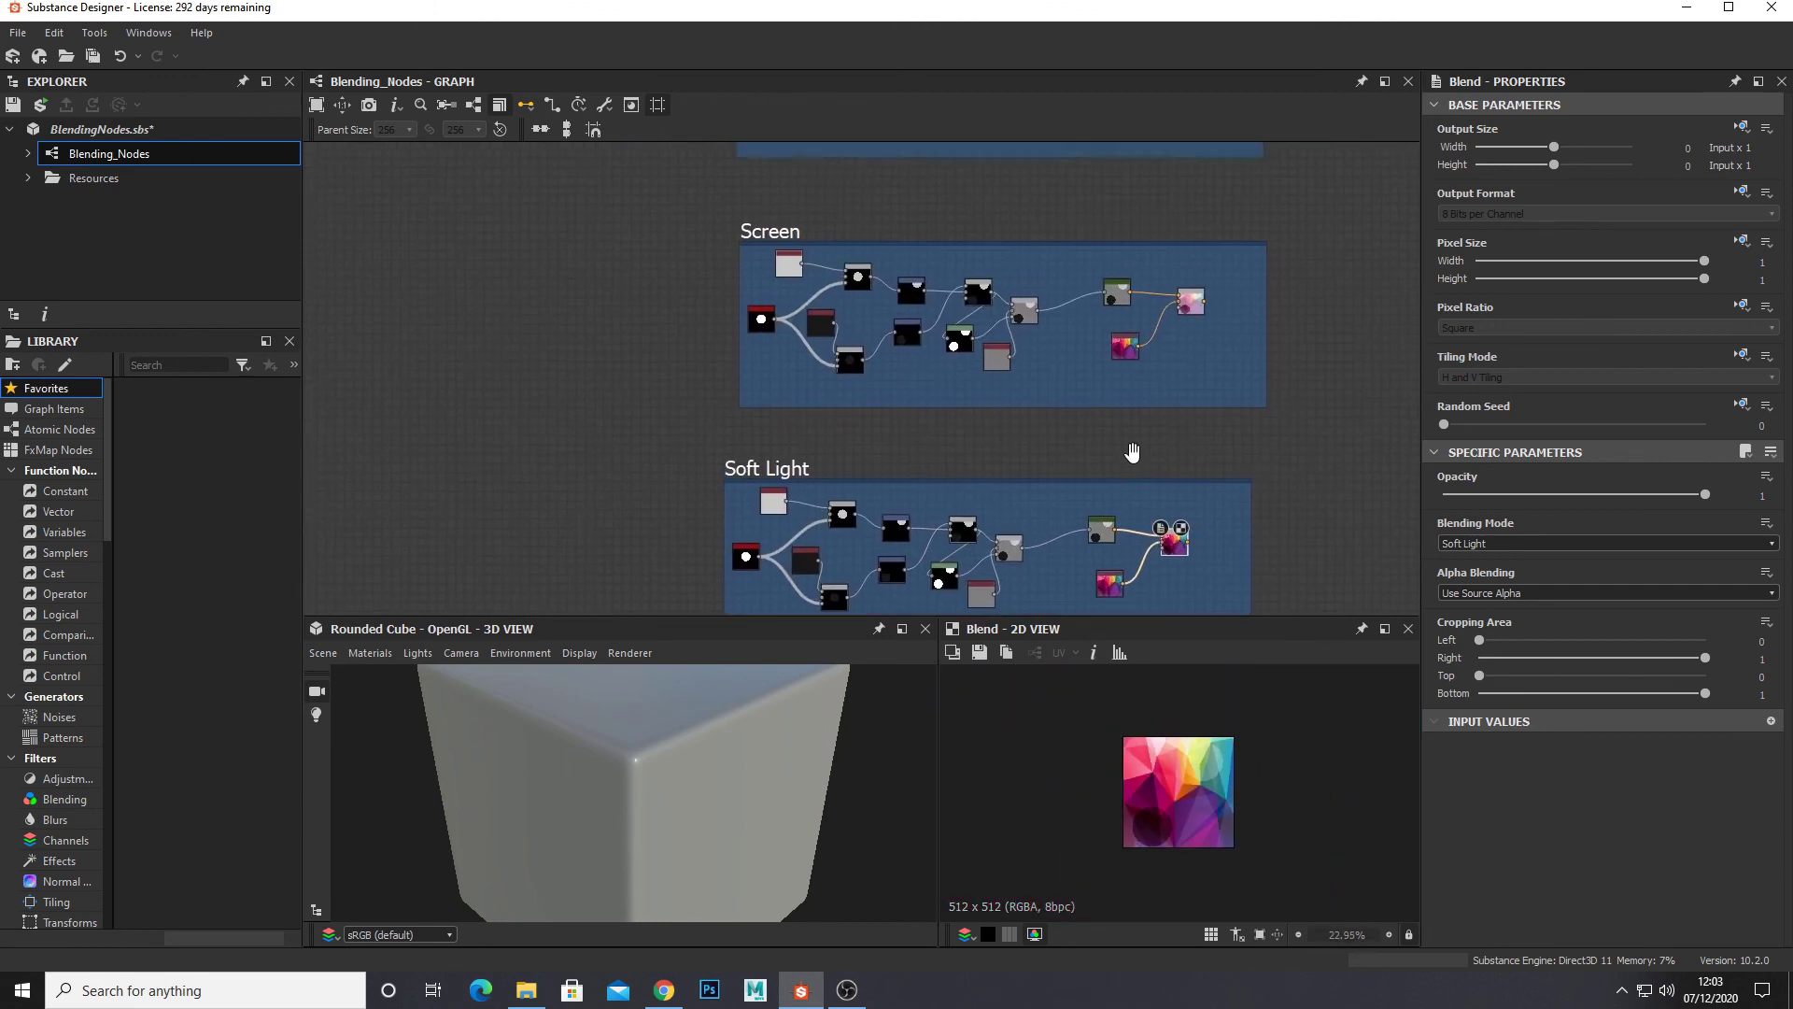
{"action": "scroll", "coordinate": [1168, 414], "scroll_direction": "up", "scroll_amount": 3}
{"action": "scroll", "coordinate": [1184, 794], "scroll_direction": "up", "scroll_amount": 6}
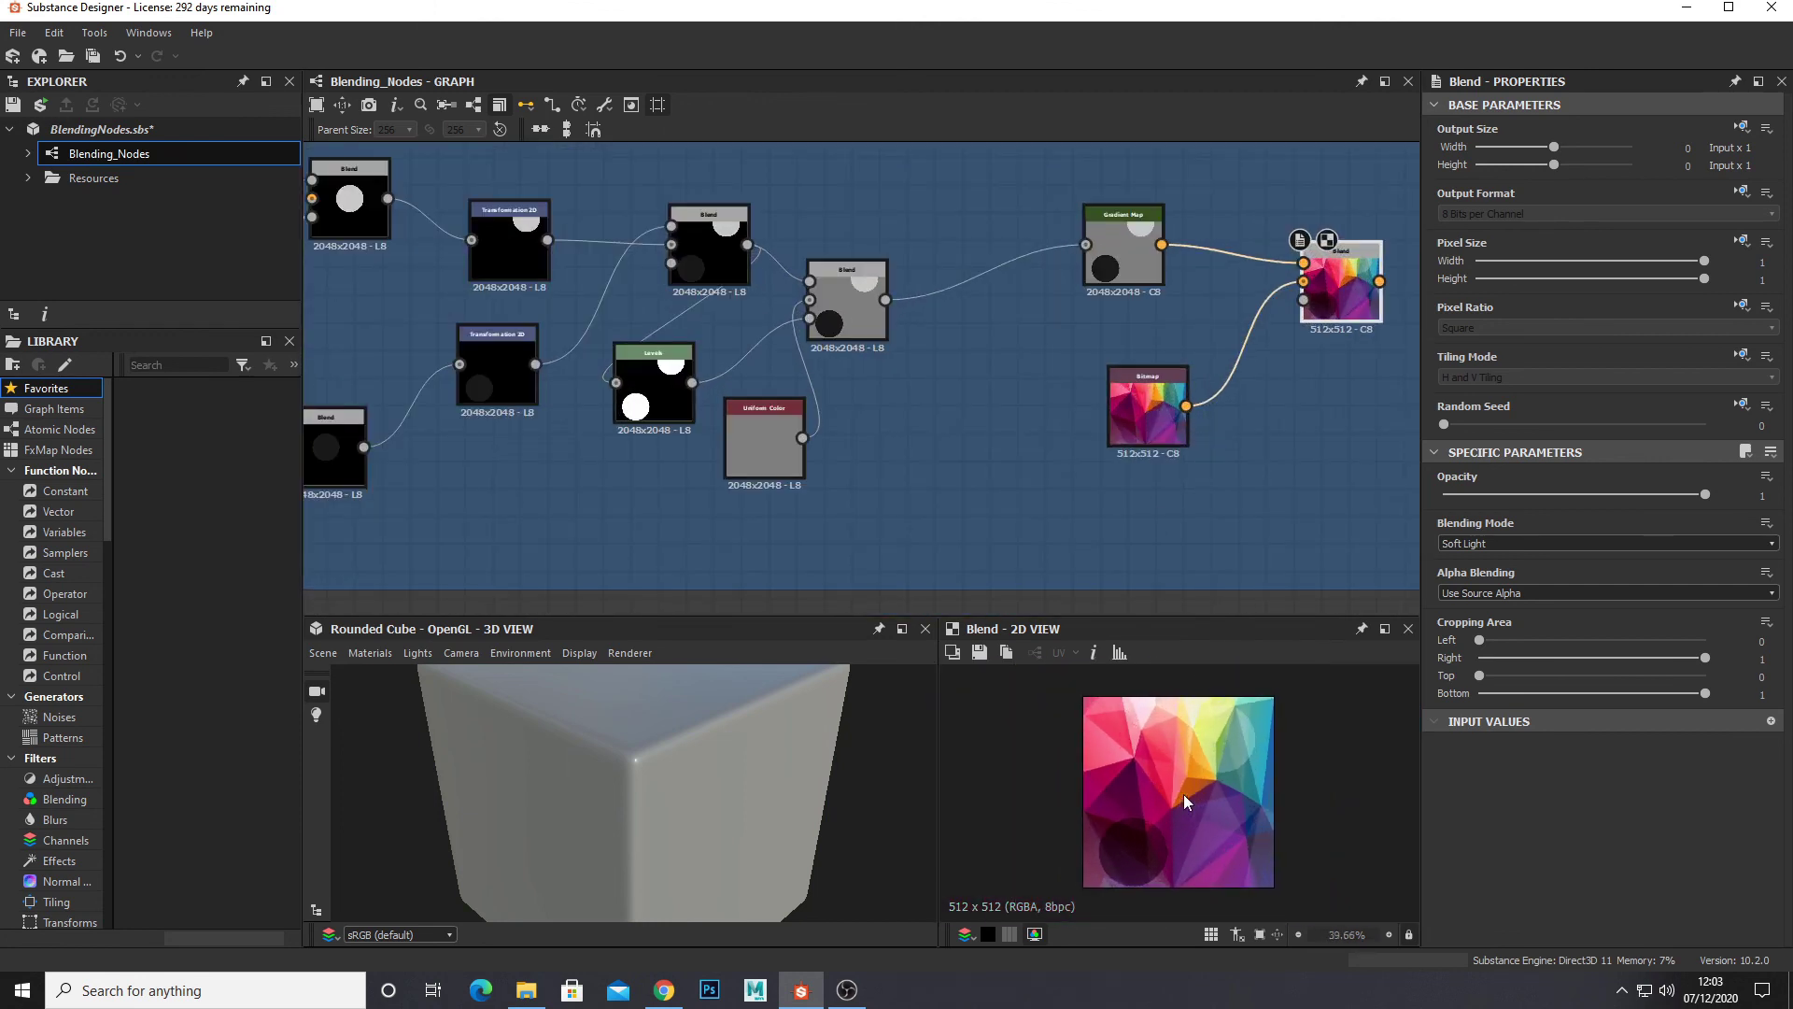
{"action": "scroll", "coordinate": [1188, 792], "scroll_direction": "down", "scroll_amount": 5}
{"action": "scroll", "coordinate": [1188, 799], "scroll_direction": "up", "scroll_amount": 3}
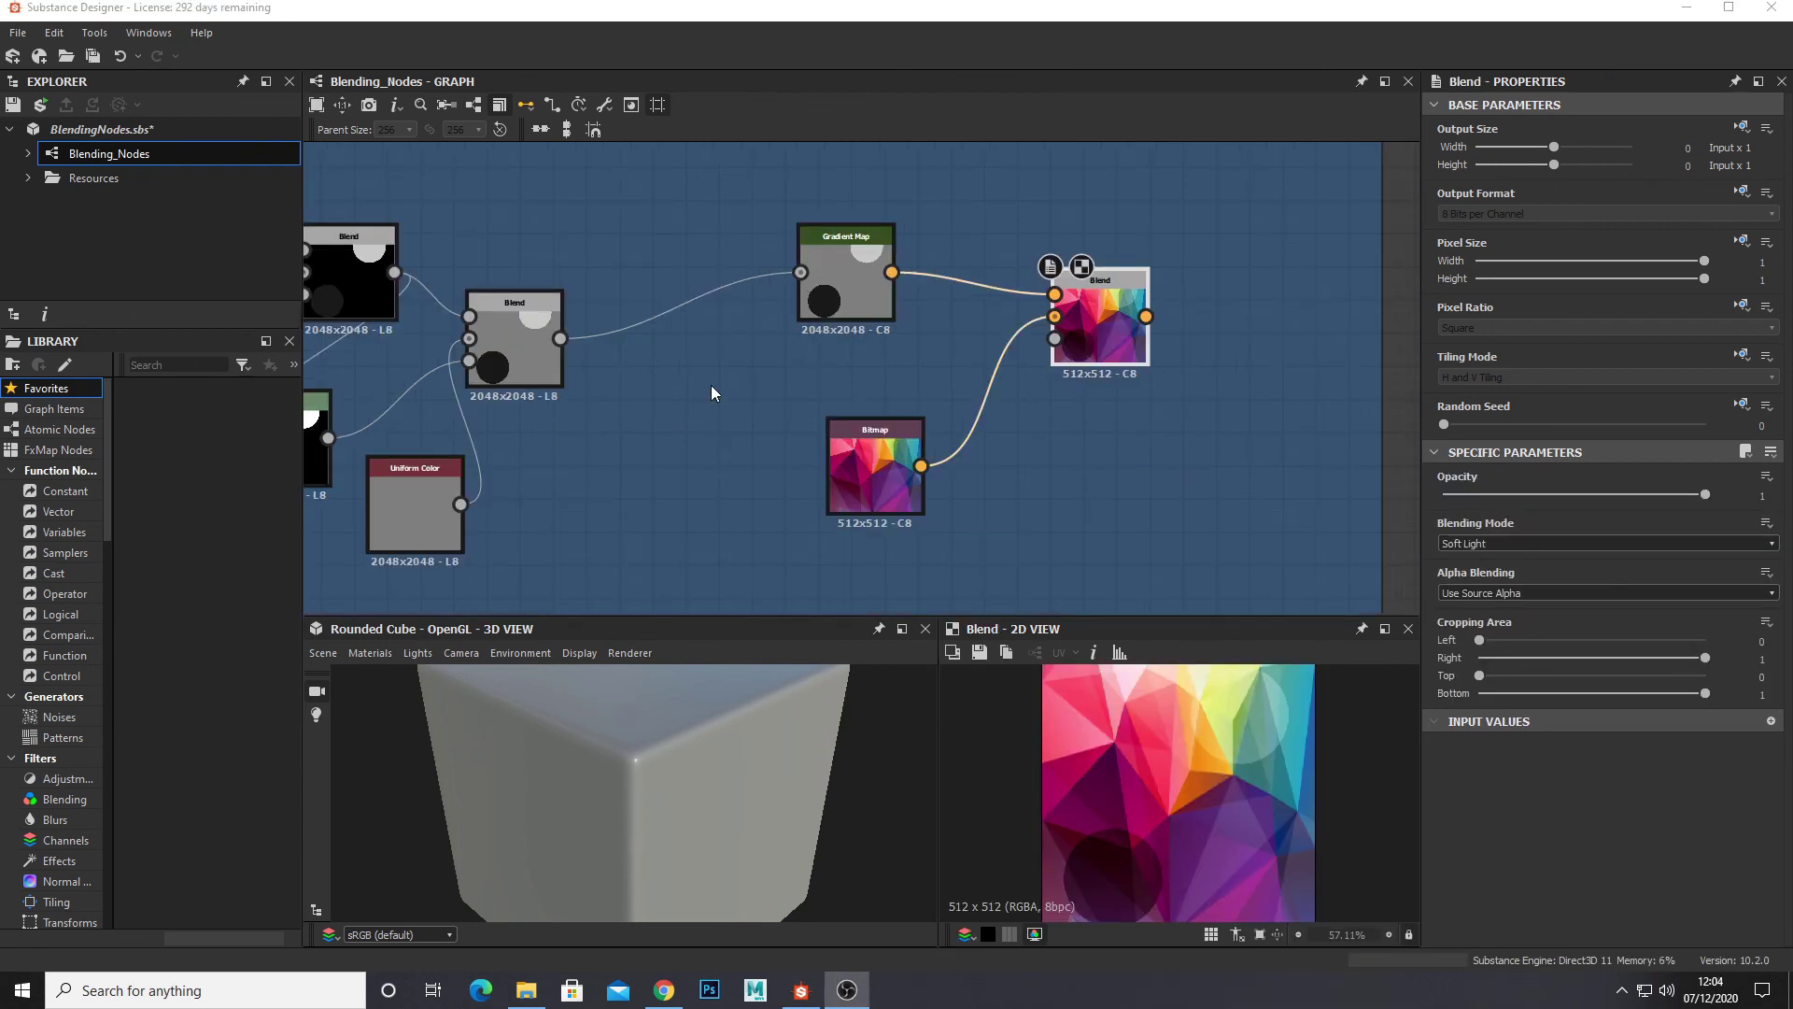
- Display the Soft Light frame's Gradient Map in the 2D view and locate the start of its node chain
{"action": "middle_click_drag", "start_coordinate": [710, 385], "coordinate": [880, 348]}
{"action": "scroll", "coordinate": [878, 344], "scroll_direction": "down", "scroll_amount": 5}
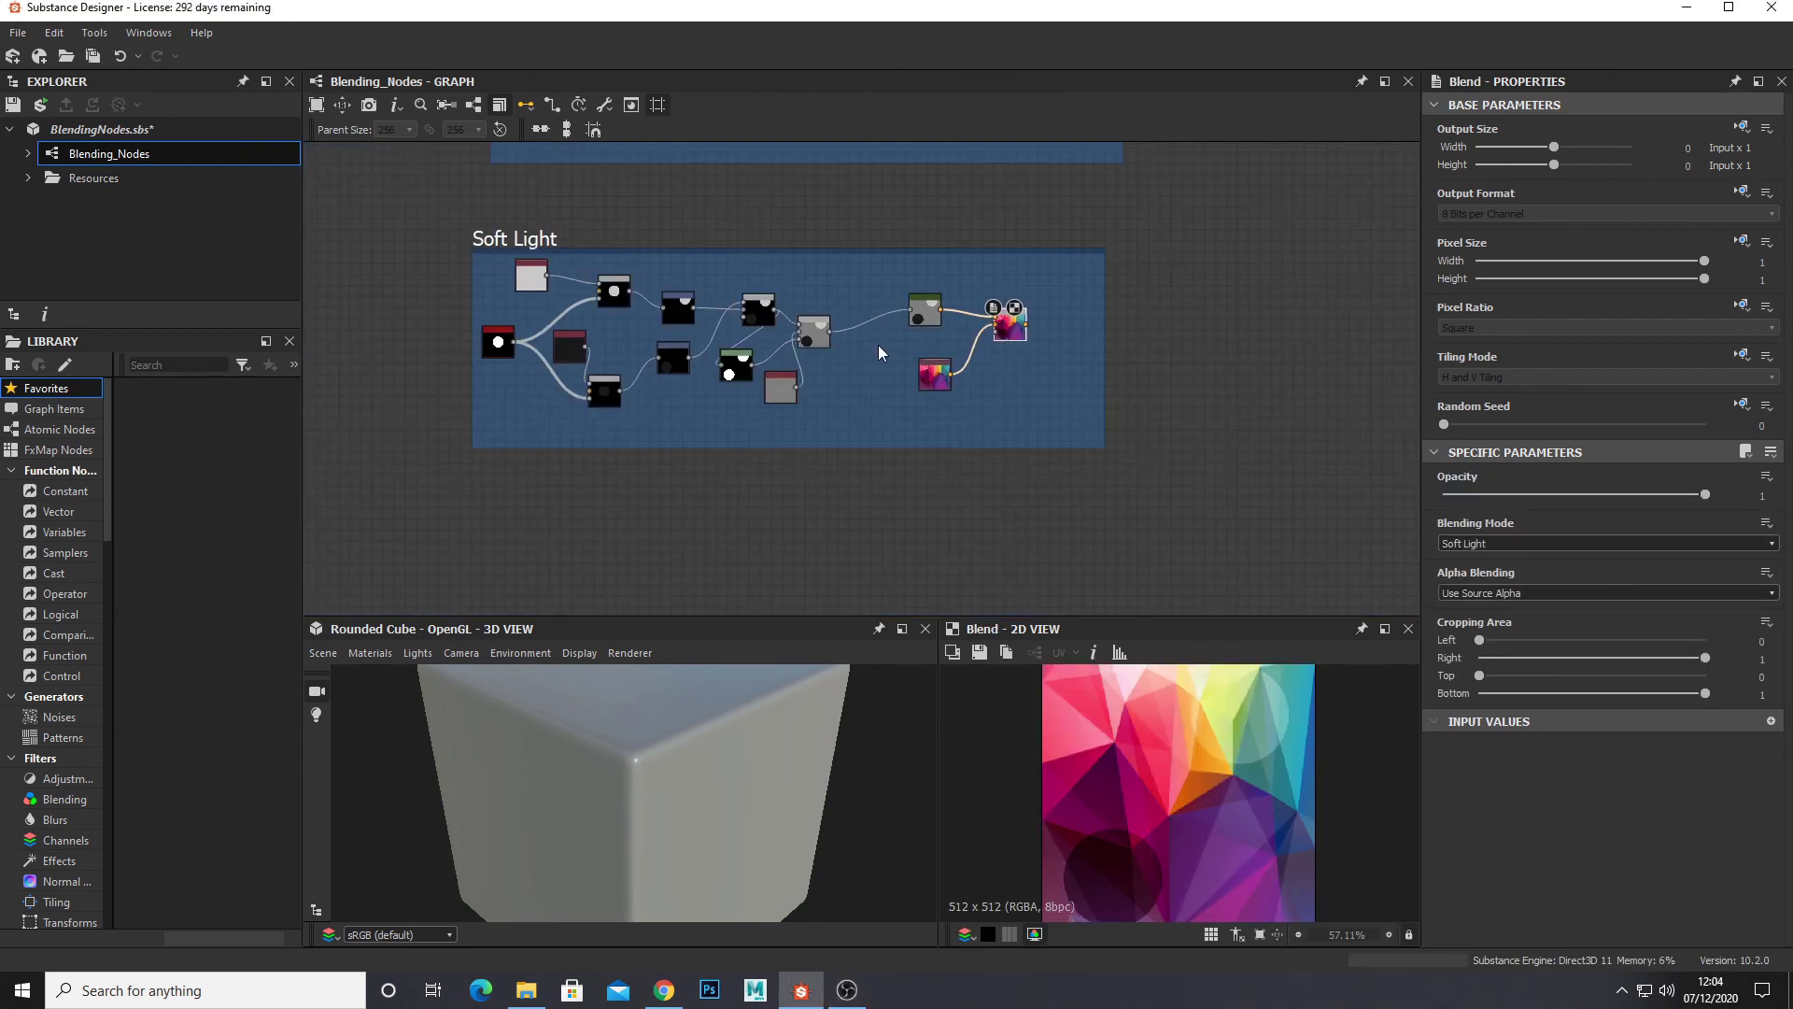
{"action": "scroll", "coordinate": [886, 338], "scroll_direction": "up", "scroll_amount": 2}
{"action": "scroll", "coordinate": [1067, 315], "scroll_direction": "up", "scroll_amount": 4}
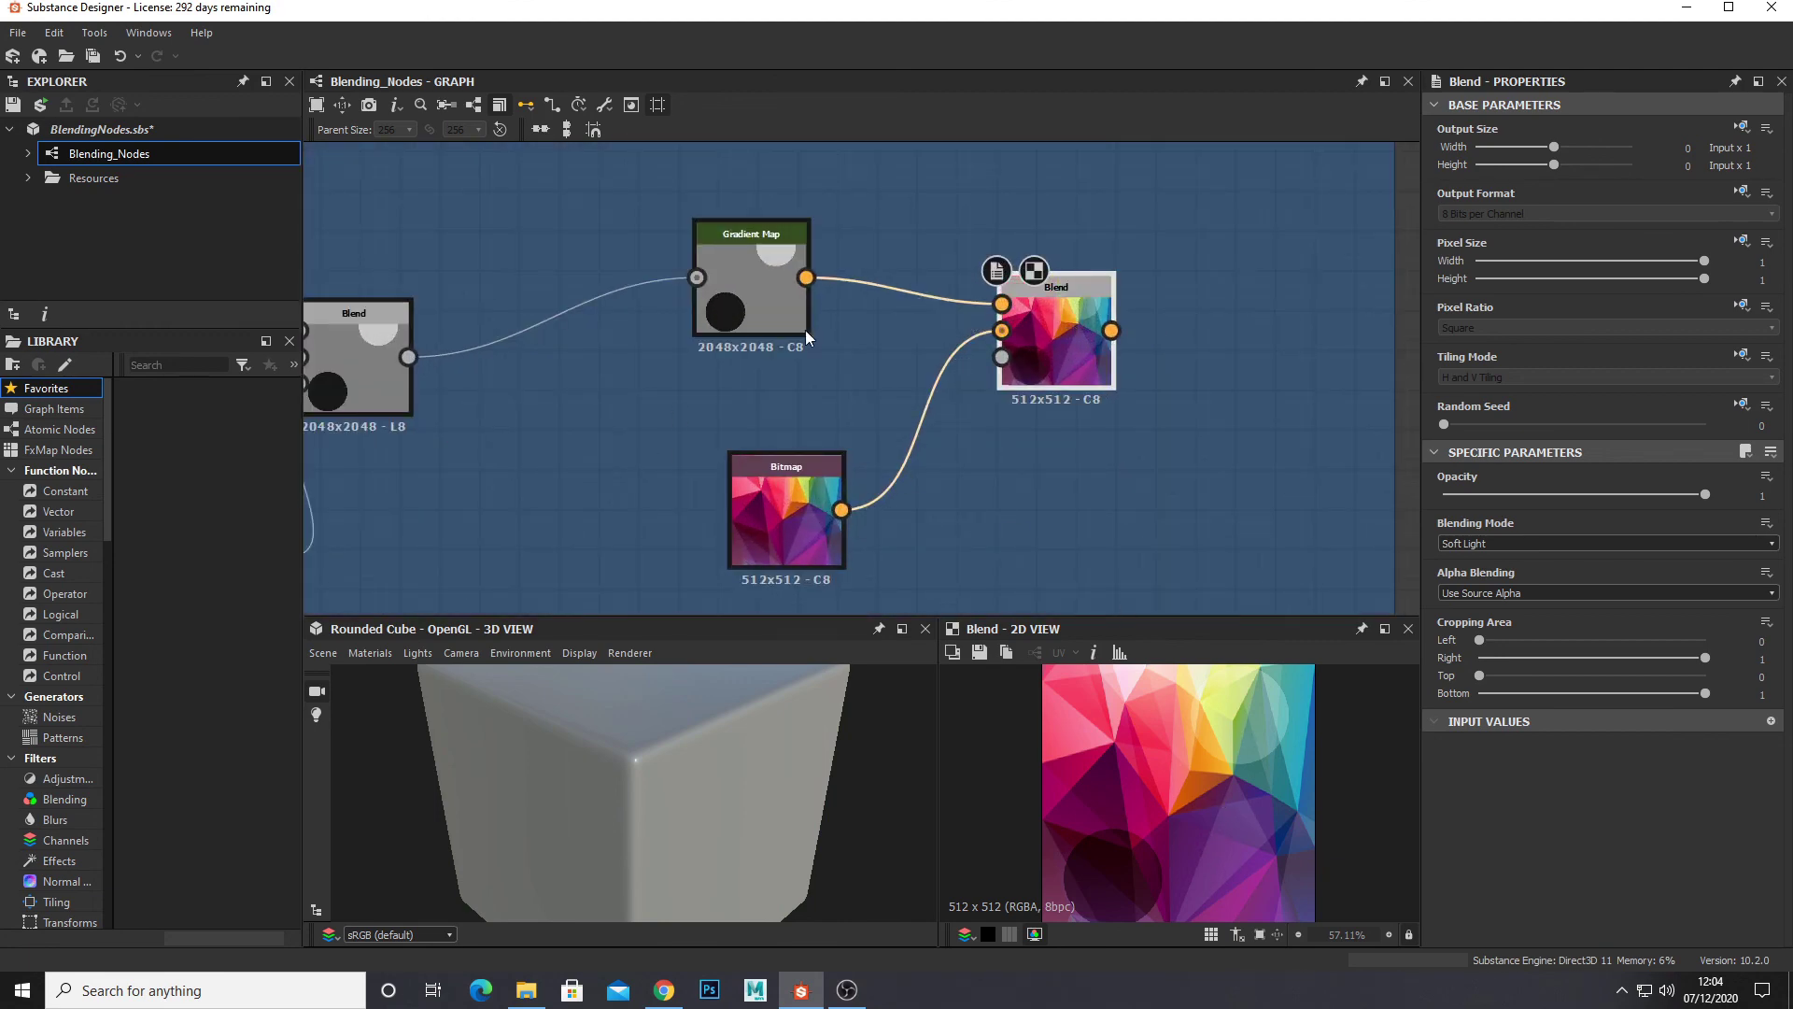
{"action": "scroll", "coordinate": [772, 274], "scroll_direction": "up", "scroll_amount": 2}
{"action": "double_click", "coordinate": [765, 283]}
{"action": "scroll", "coordinate": [753, 283], "scroll_direction": "down", "scroll_amount": 5}
{"action": "middle_click_drag", "start_coordinate": [608, 343], "coordinate": [1095, 481]}
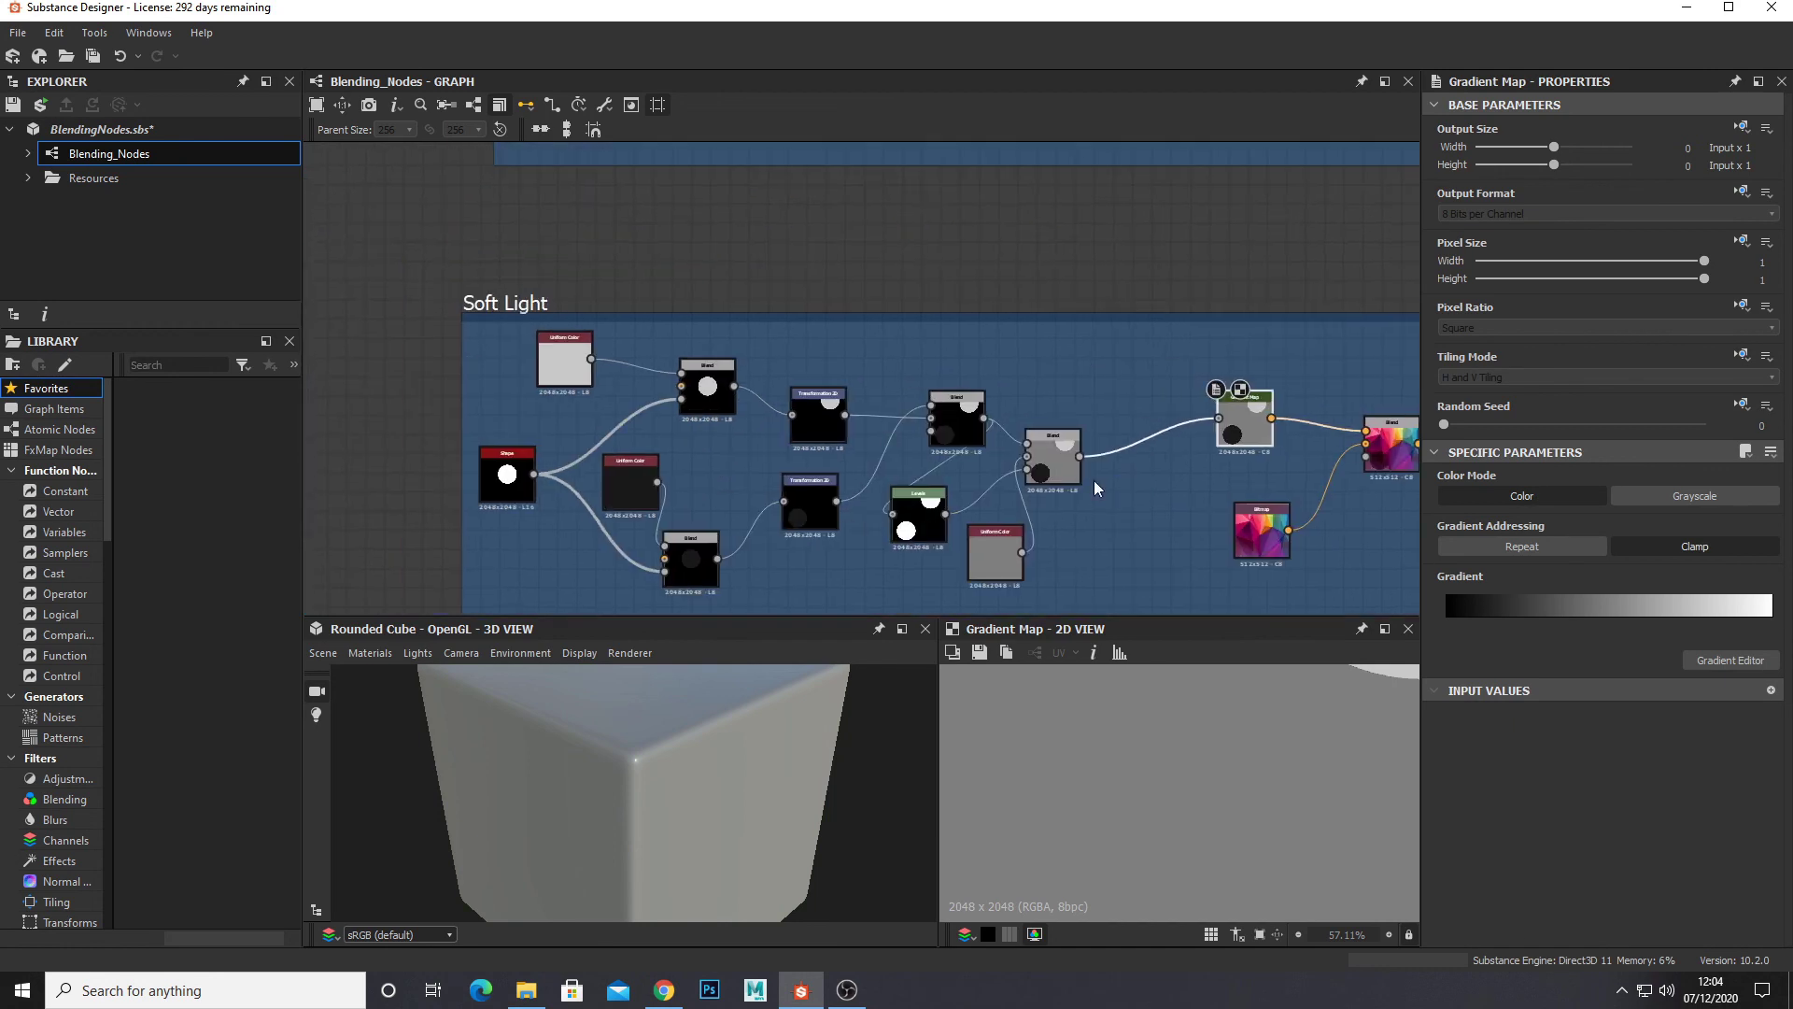
- Inspect the Soft Light frame's light Uniform Color node and the Blend node it feeds in the 2D view
{"action": "double_click", "coordinate": [550, 366]}
{"action": "scroll", "coordinate": [1180, 675], "scroll_direction": "down", "scroll_amount": 12}
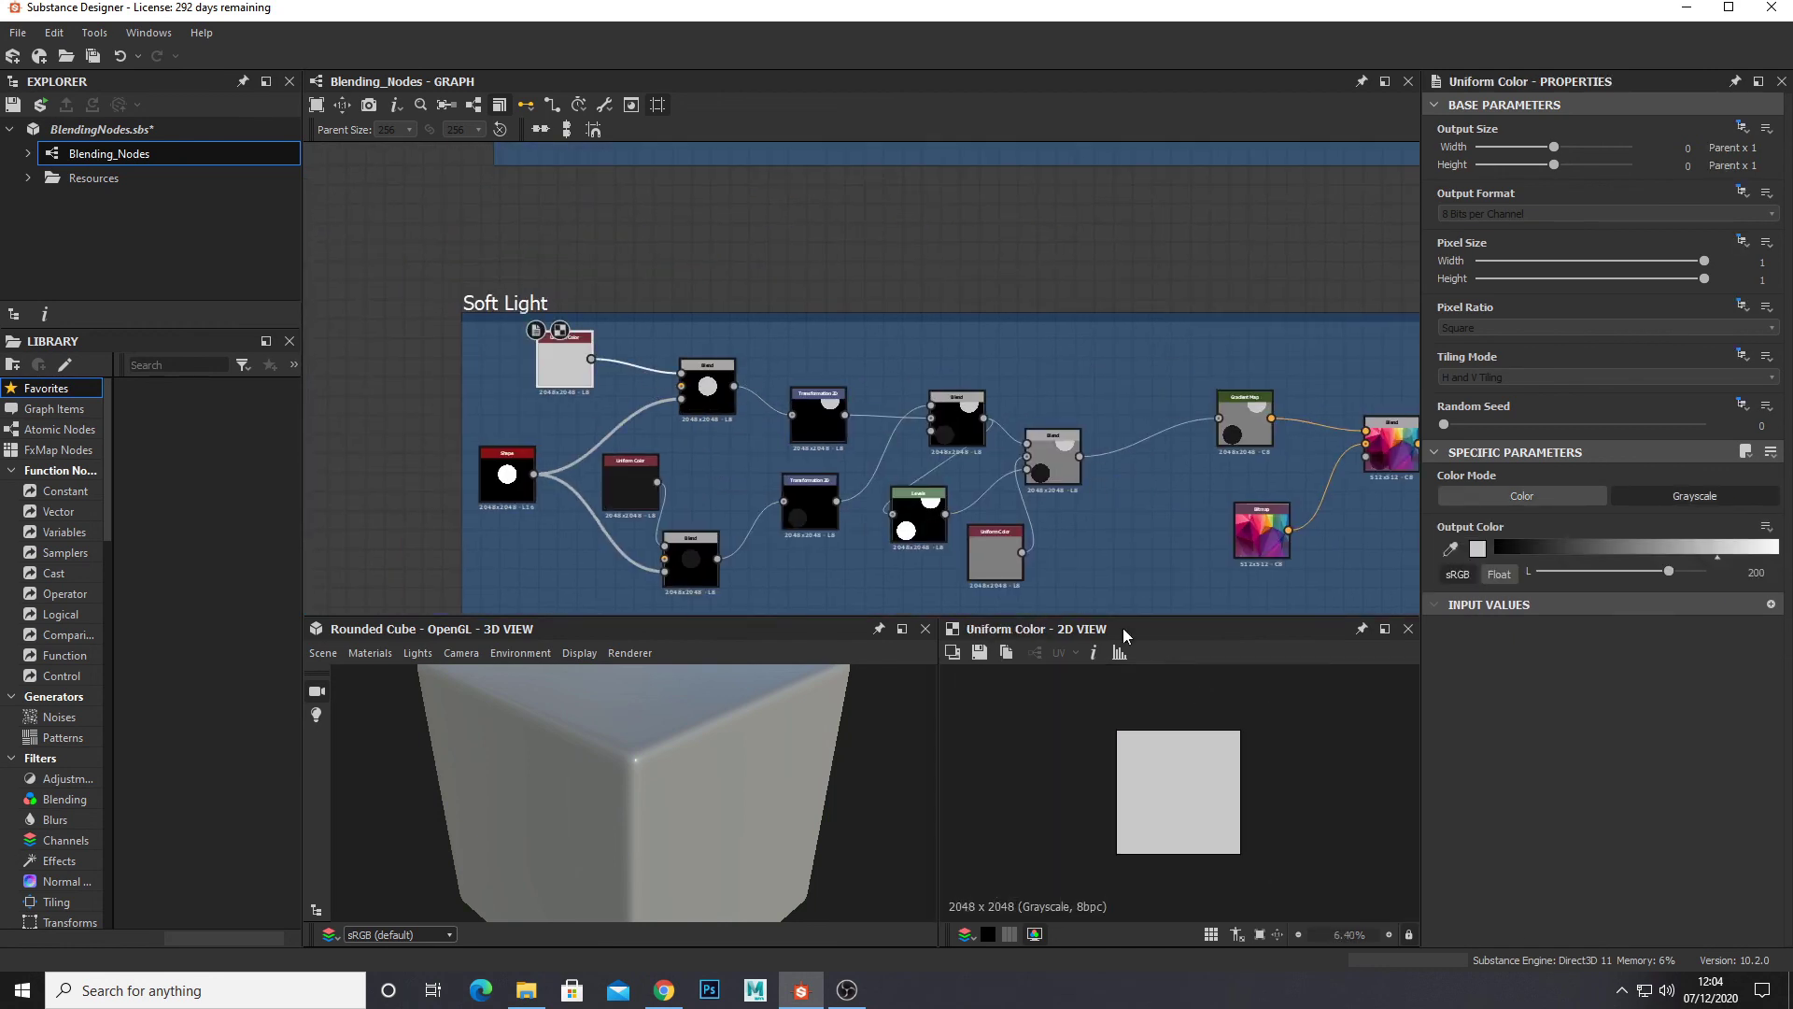
{"action": "scroll", "coordinate": [1145, 734], "scroll_direction": "up", "scroll_amount": 3}
{"action": "left_click", "coordinate": [708, 387]}
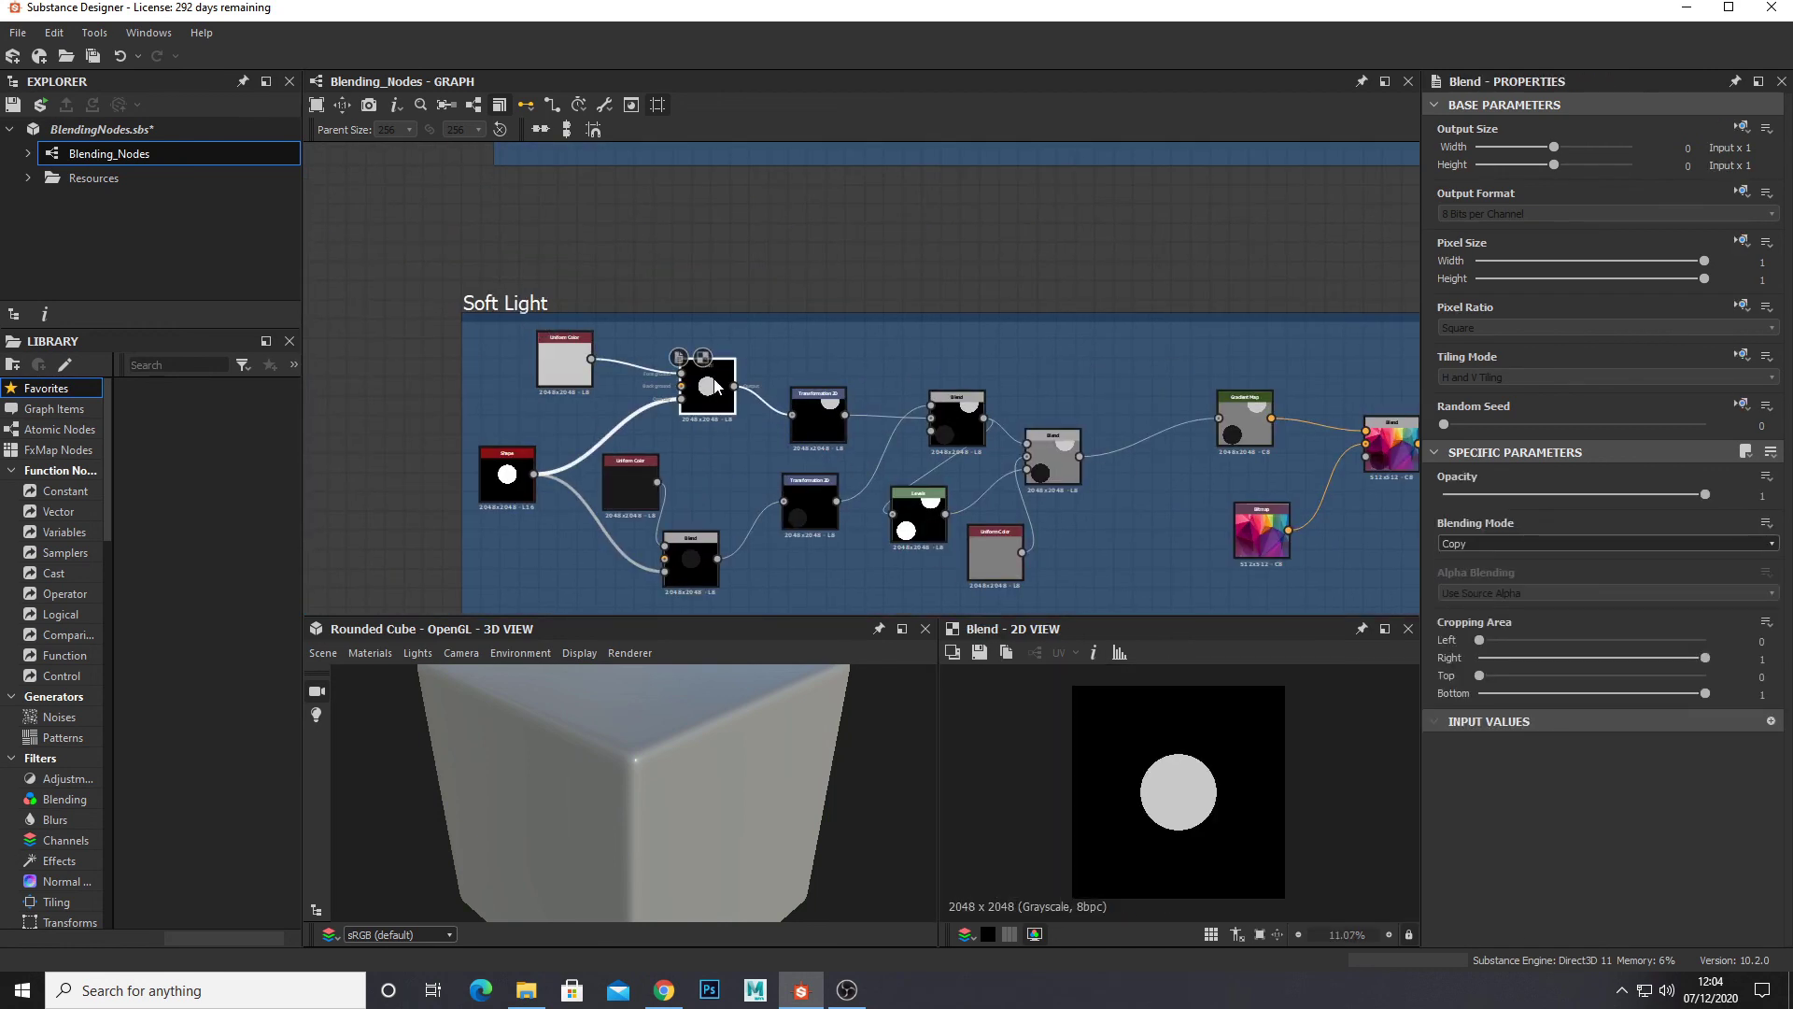
{"action": "left_click", "coordinate": [579, 362]}
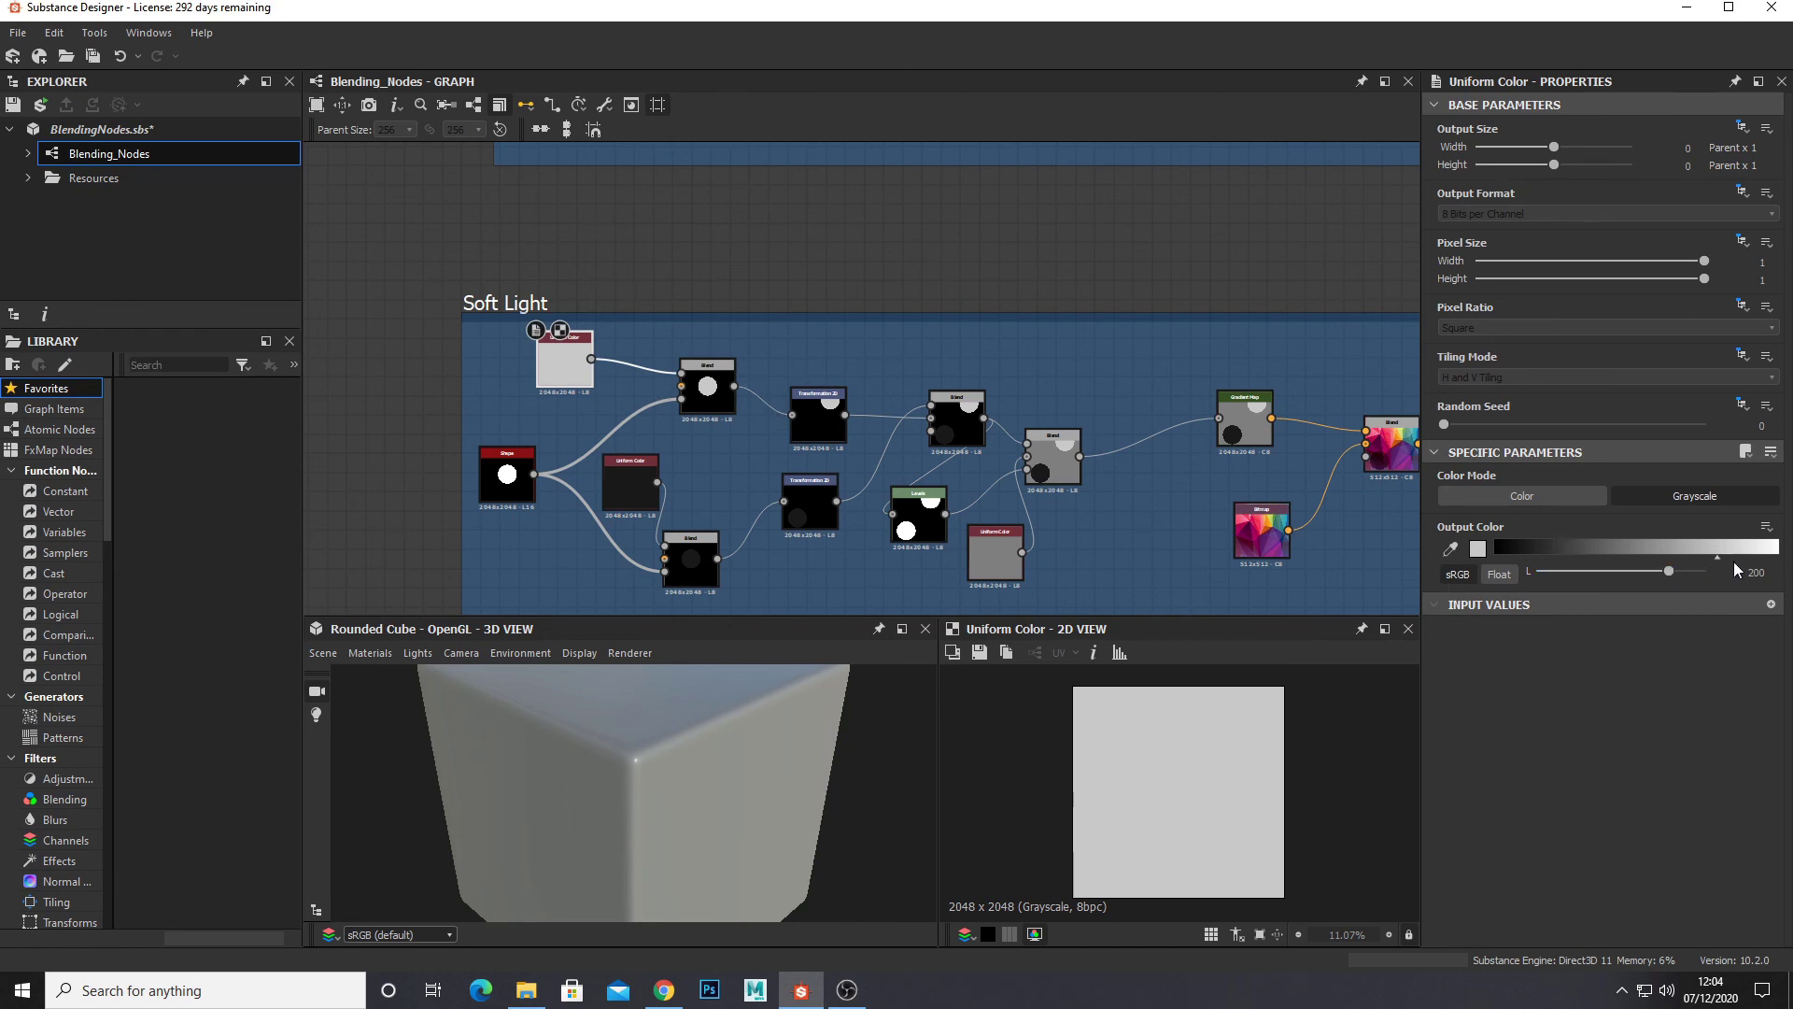
- Display the Soft Light frame's final Blend again and inspect its light circle area
{"action": "scroll", "coordinate": [1040, 407], "scroll_direction": "up", "scroll_amount": 3}
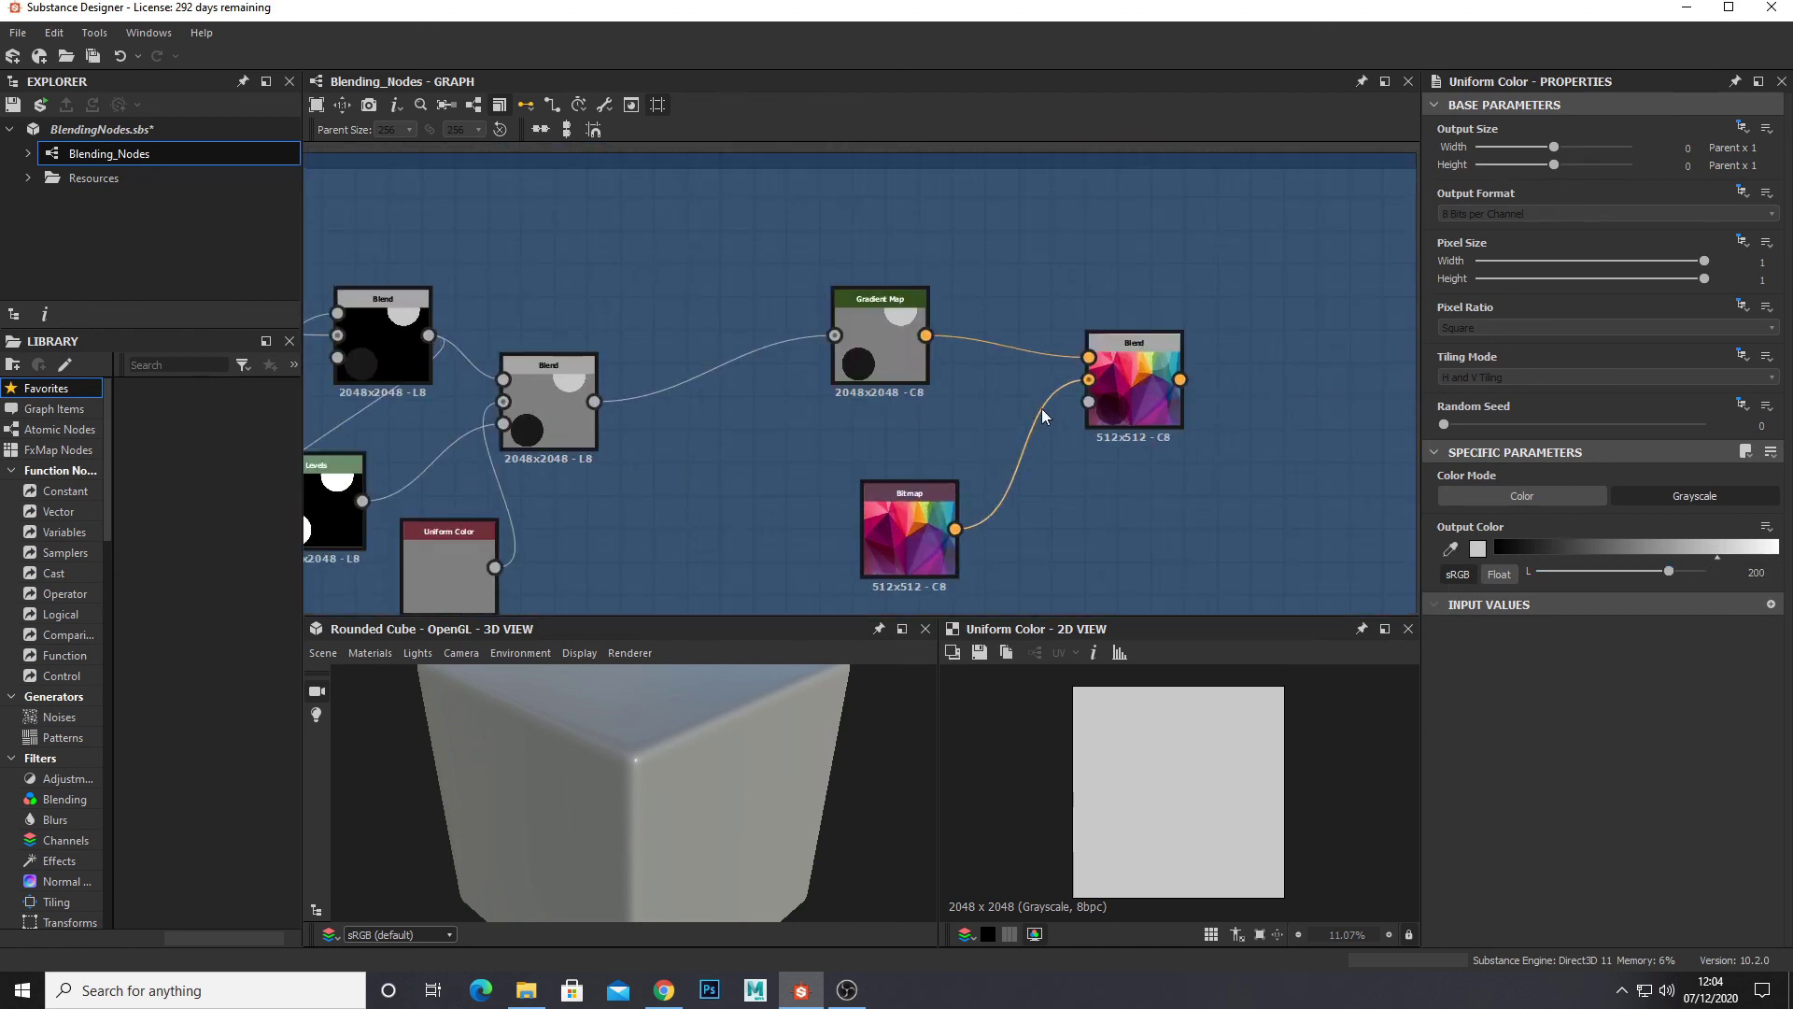
{"action": "left_click", "coordinate": [1119, 361]}
{"action": "scroll", "coordinate": [1200, 783], "scroll_direction": "up", "scroll_amount": 5}
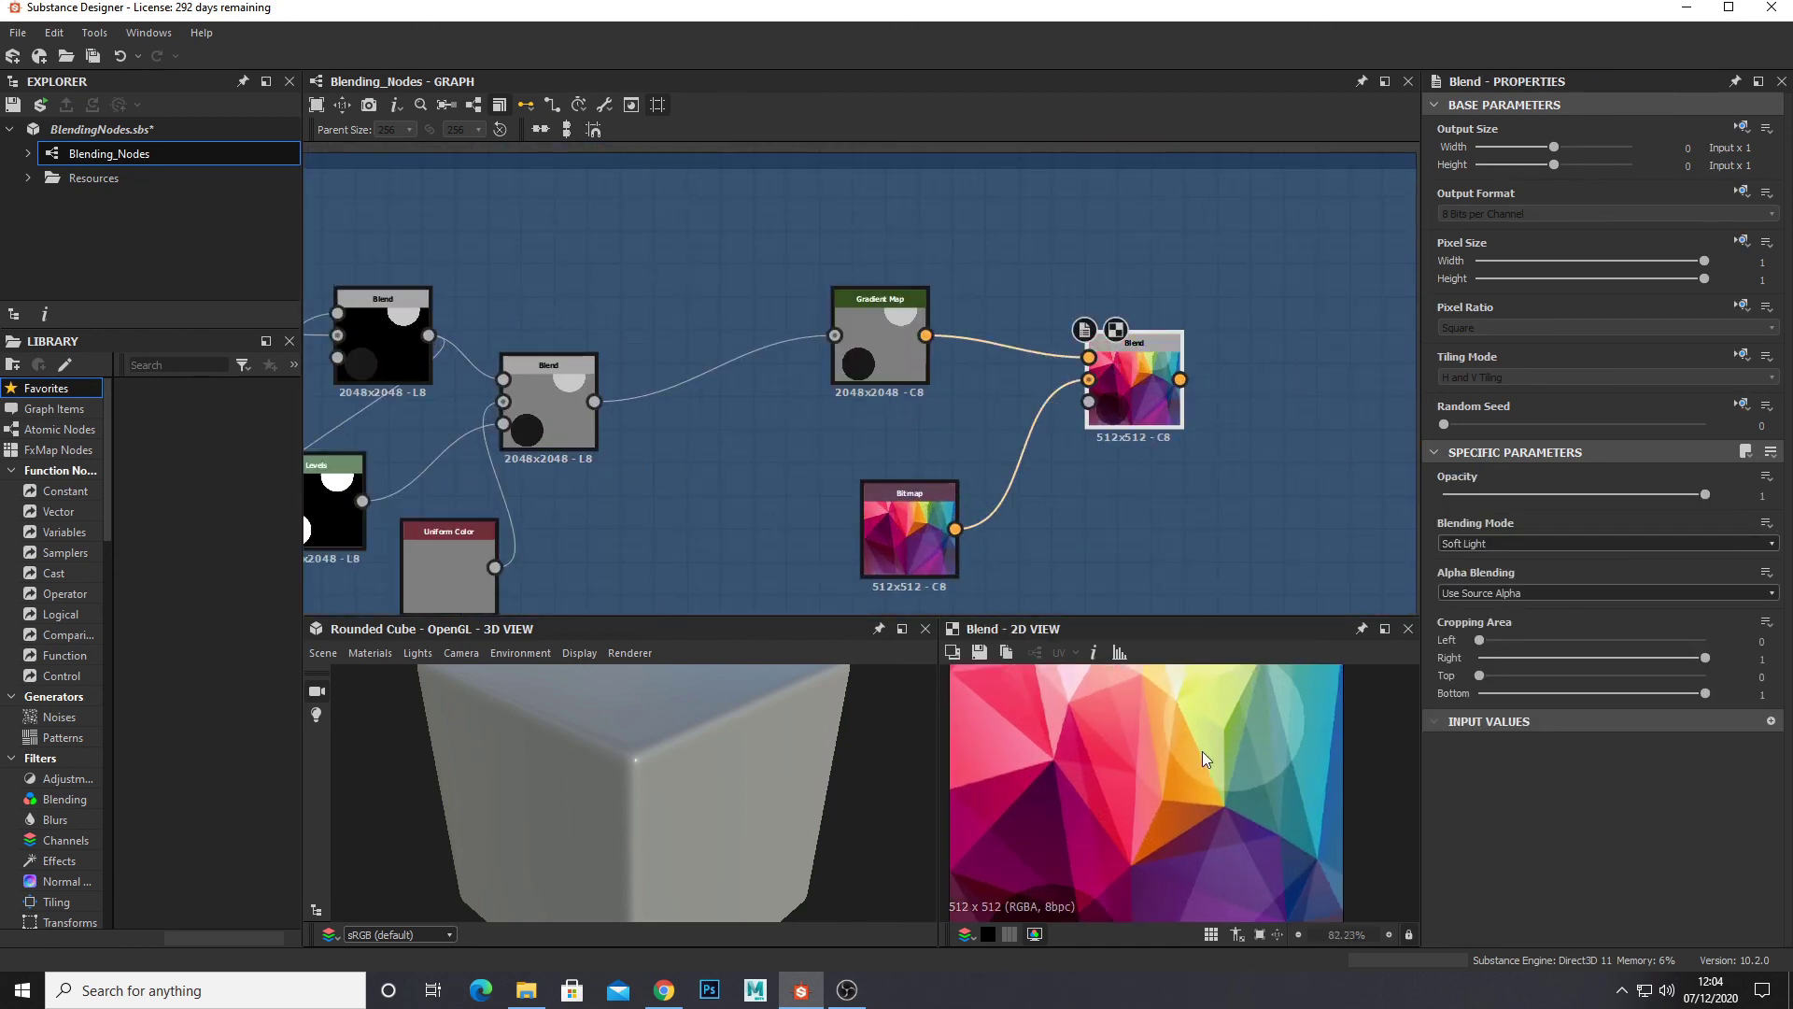
- Display the Screen frame's final Blend in the 2D view to compare it with the Soft Light result
{"action": "scroll", "coordinate": [1078, 359], "scroll_direction": "down", "scroll_amount": 7}
{"action": "middle_click_drag", "start_coordinate": [1103, 205], "coordinate": [1107, 338]}
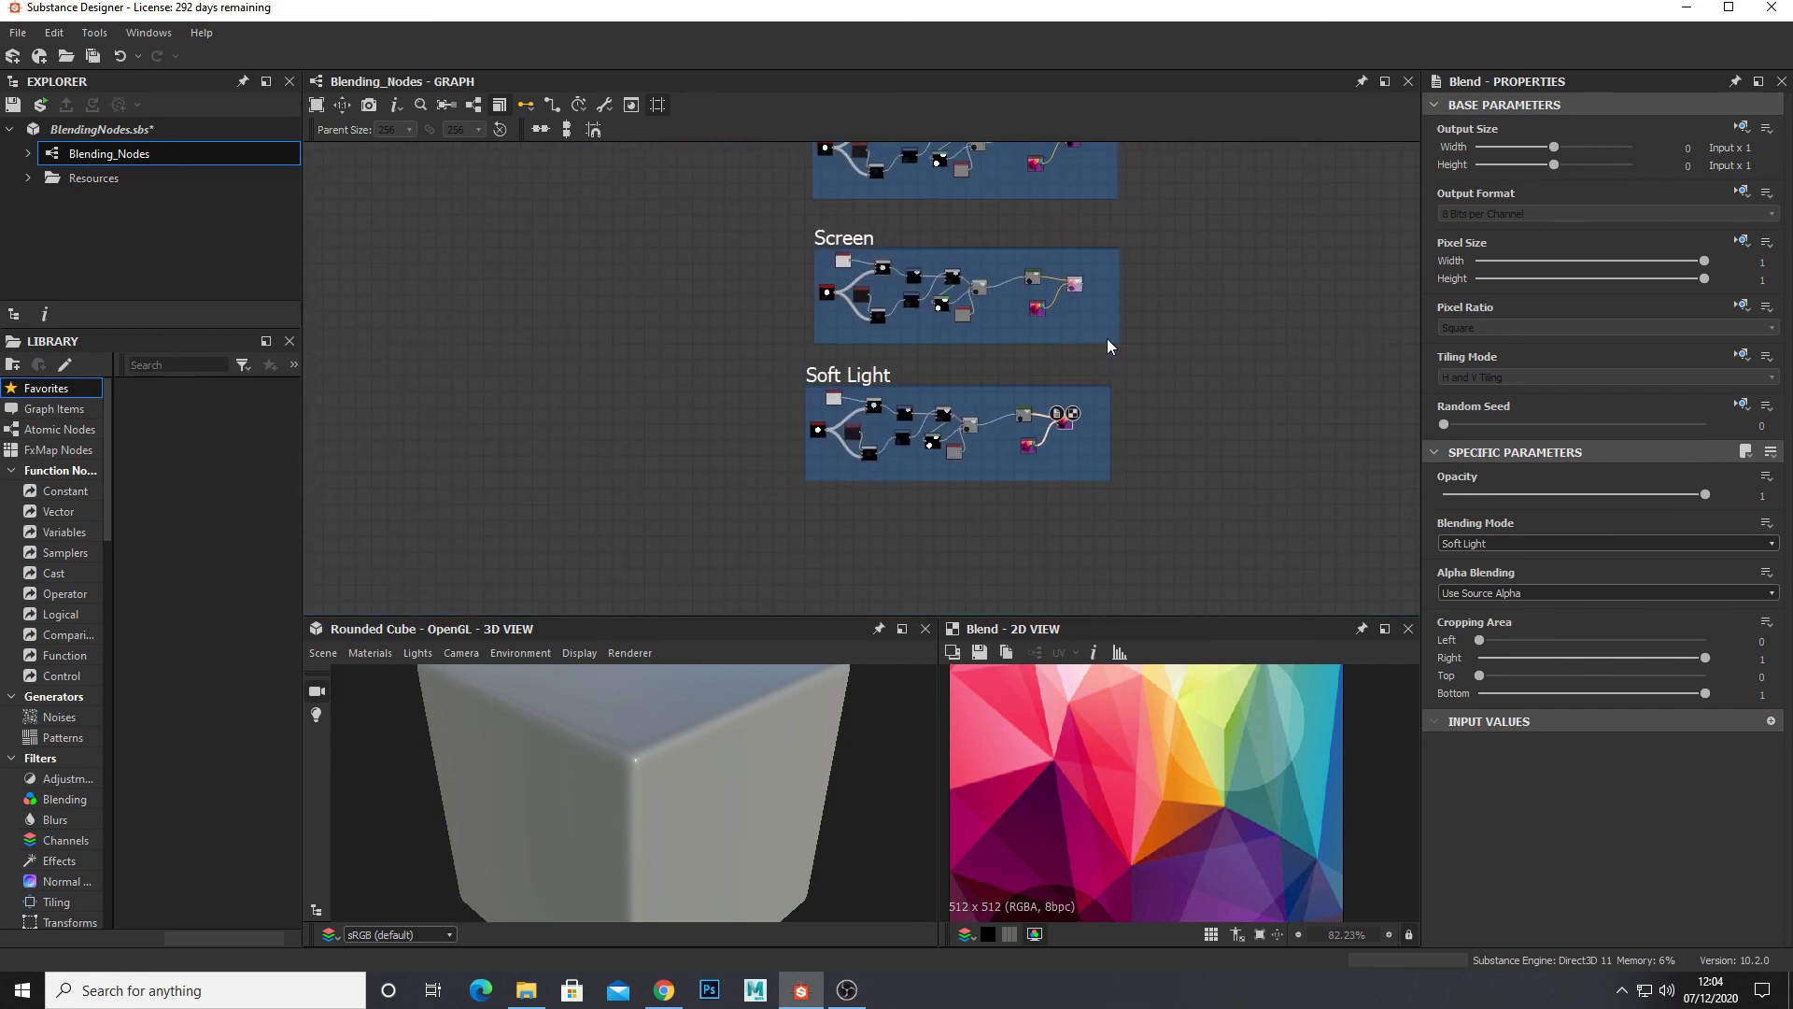
{"action": "scroll", "coordinate": [1098, 374], "scroll_direction": "up", "scroll_amount": 6}
{"action": "middle_click_drag", "start_coordinate": [1051, 495], "coordinate": [1057, 261]}
{"action": "left_click", "coordinate": [1004, 267]}
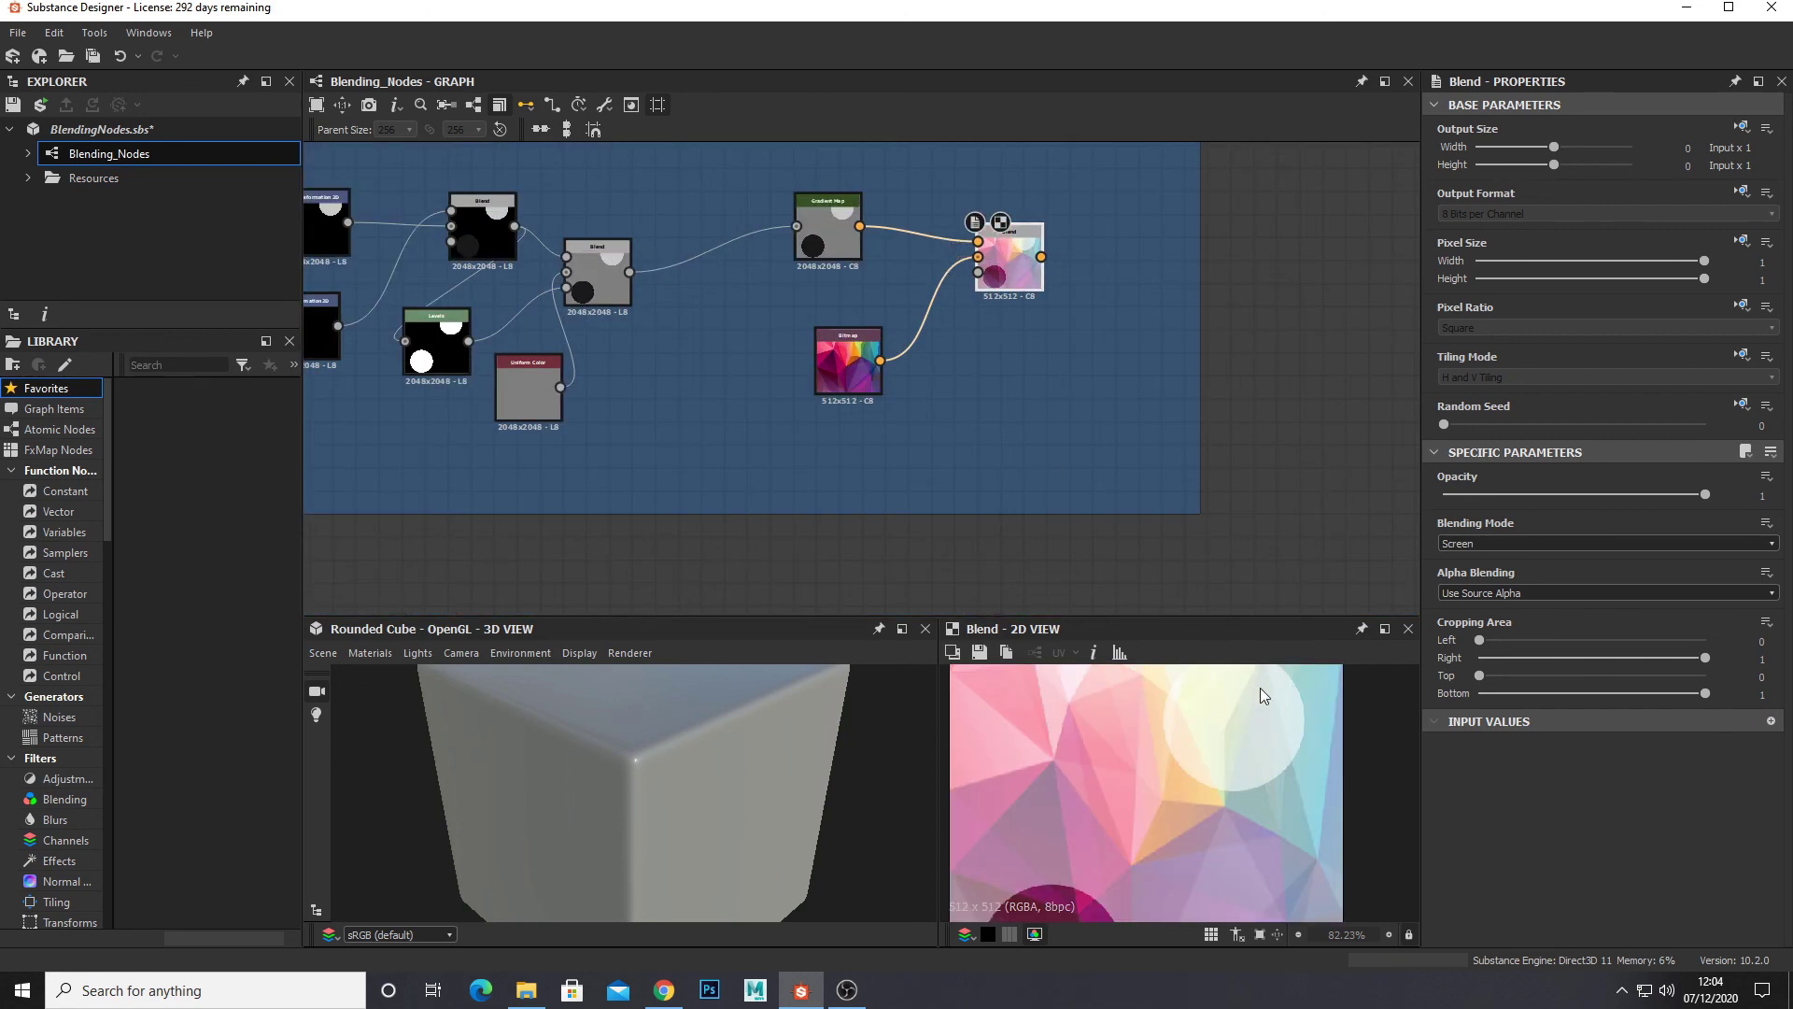
- Return to the Soft Light frame's final Blend and examine both of its circle areas up close
{"action": "scroll", "coordinate": [1134, 277], "scroll_direction": "down", "scroll_amount": 5}
{"action": "scroll", "coordinate": [1142, 248], "scroll_direction": "up", "scroll_amount": 3}
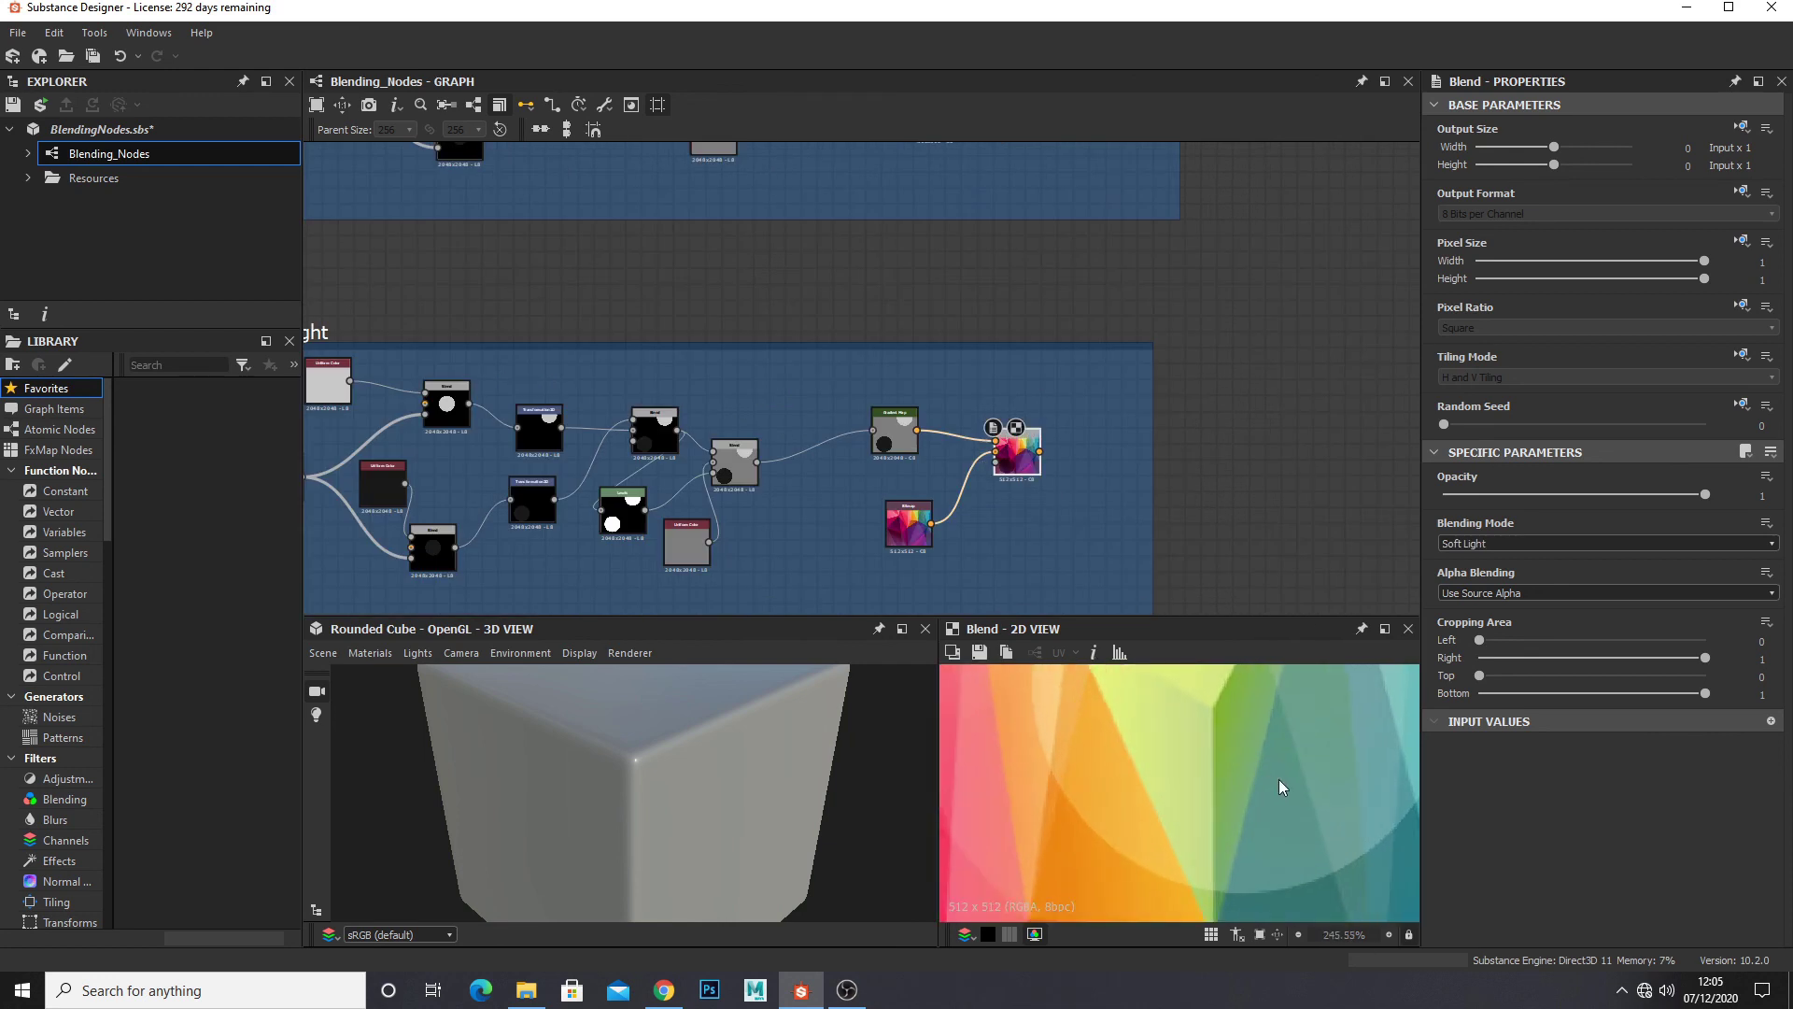
{"action": "scroll", "coordinate": [1236, 756], "scroll_direction": "down", "scroll_amount": 2}
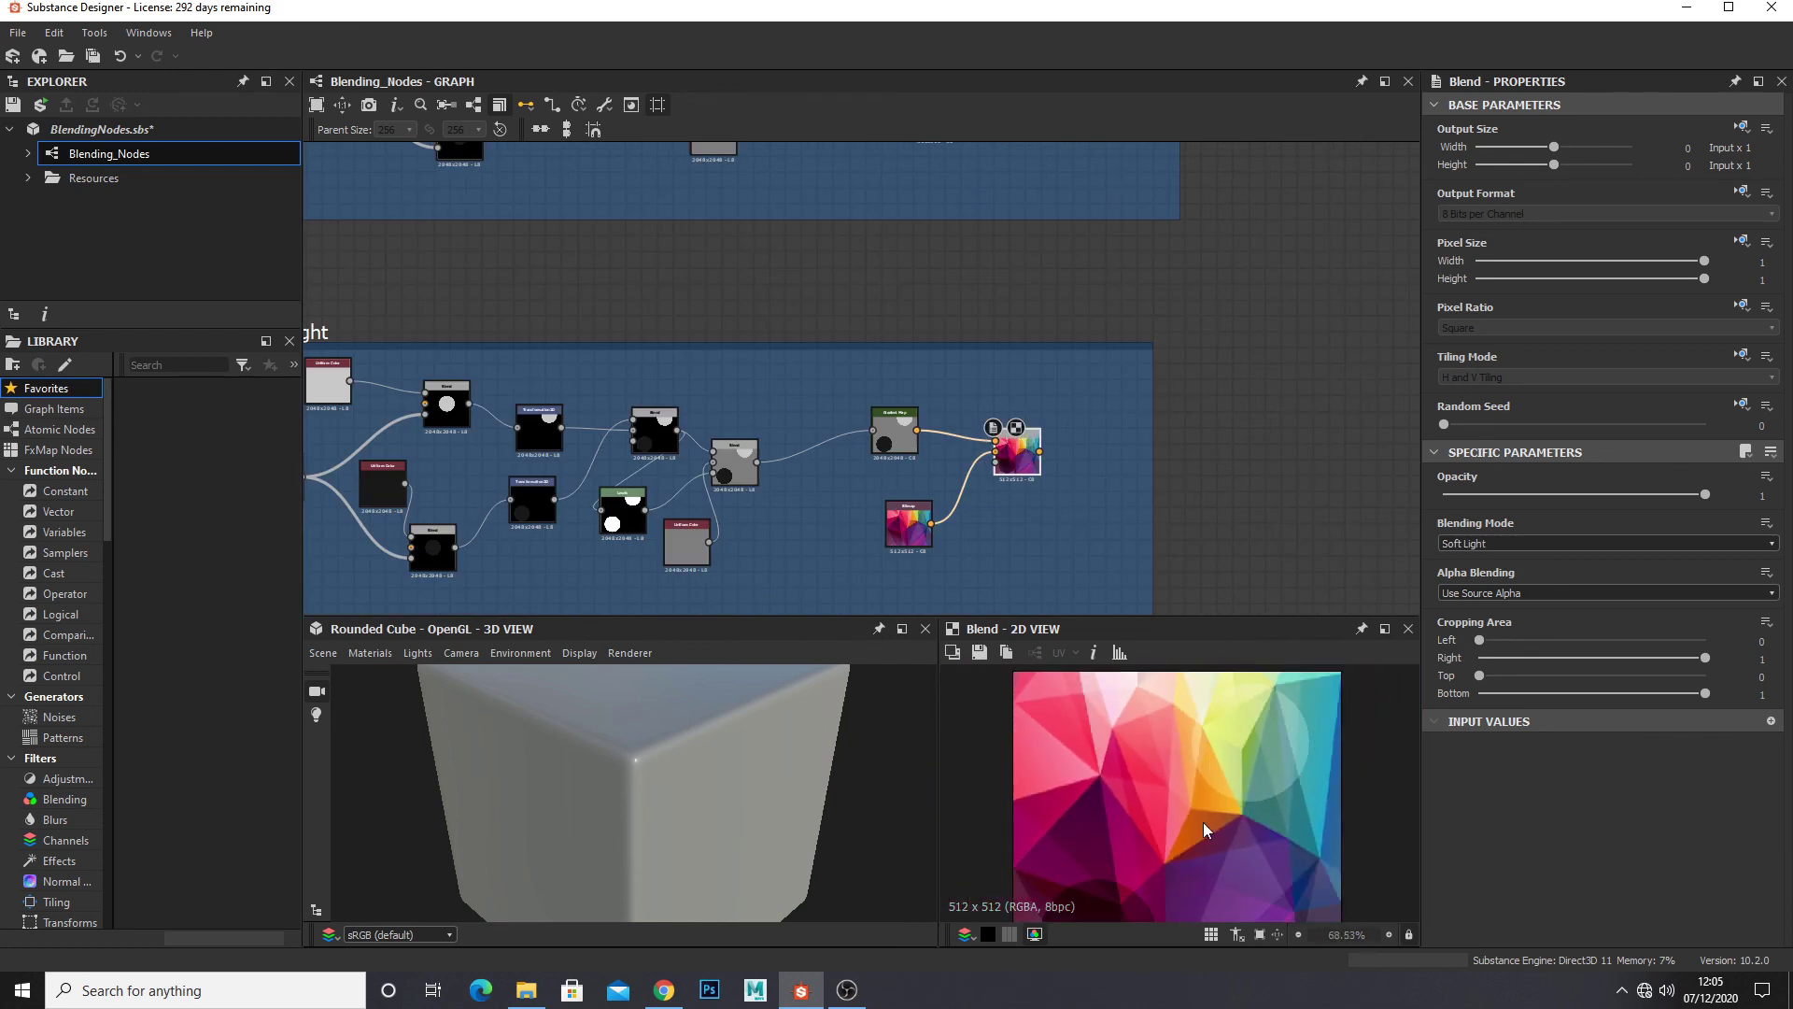
{"action": "scroll", "coordinate": [1203, 822], "scroll_direction": "up", "scroll_amount": 2}
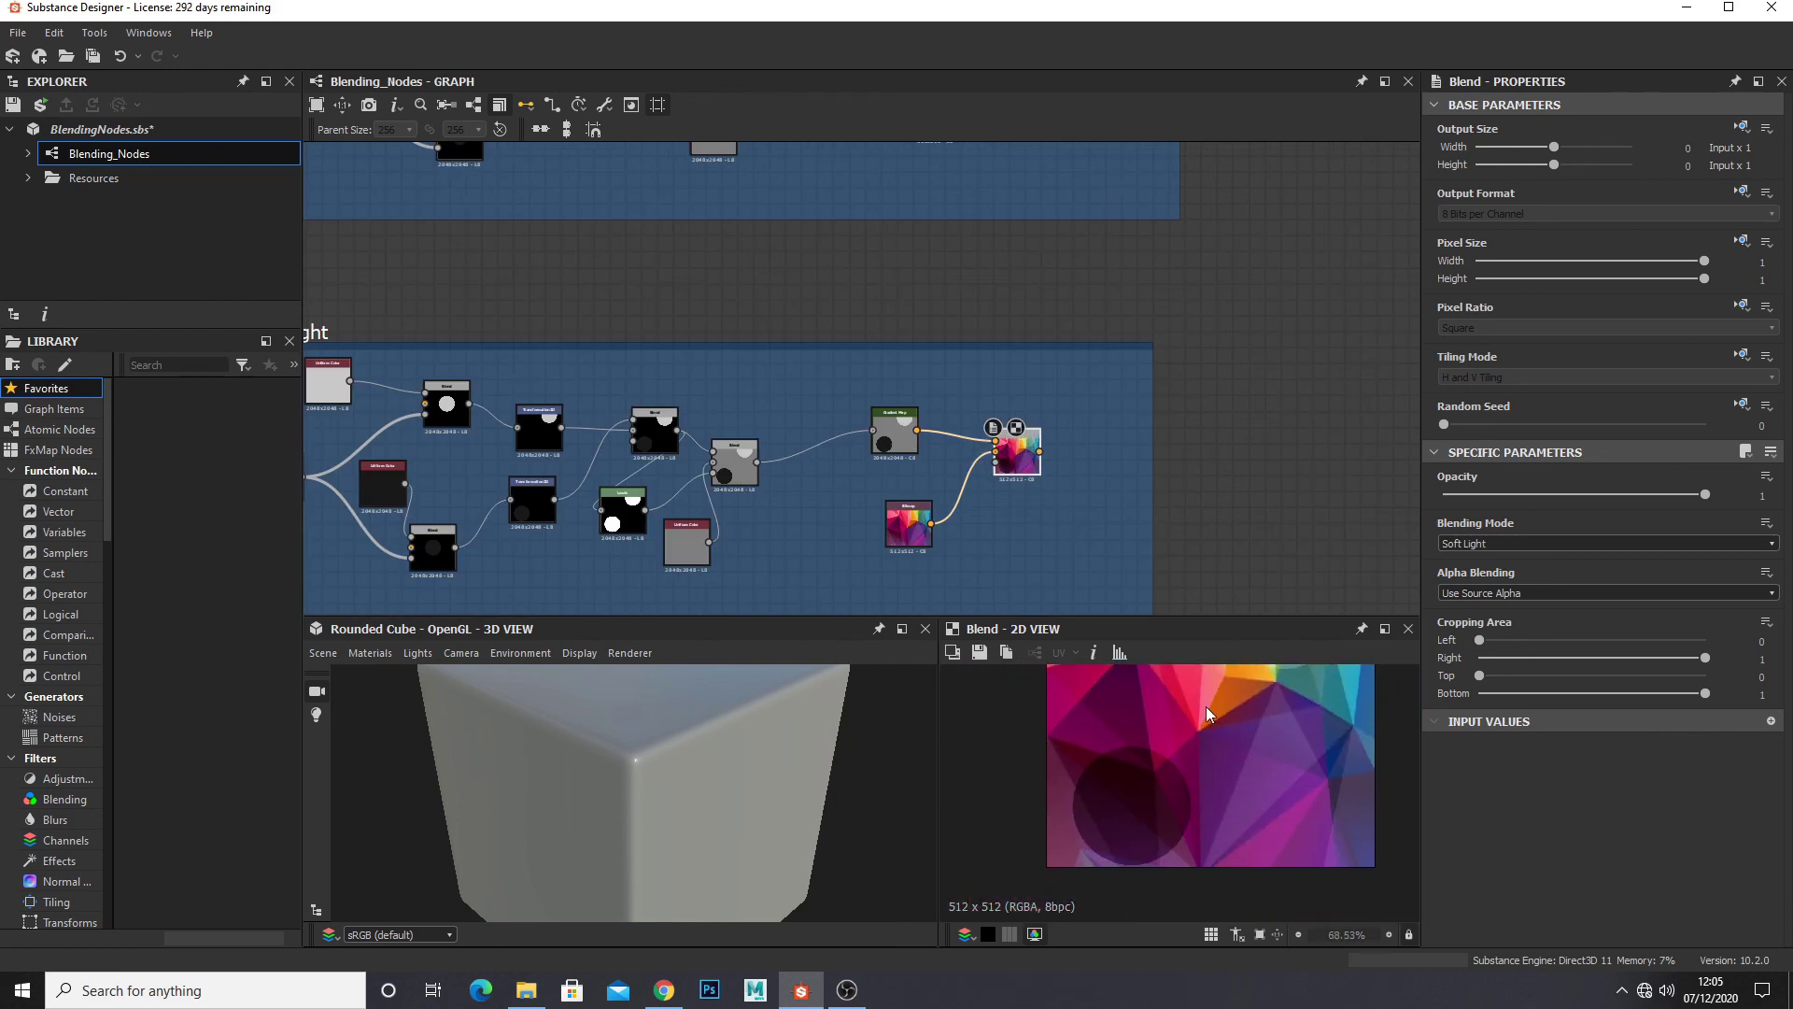
- Compare the dark circle in the Soft Light frame's Gradient Map with the same area in its final Blend
{"action": "double_click", "coordinate": [879, 448]}
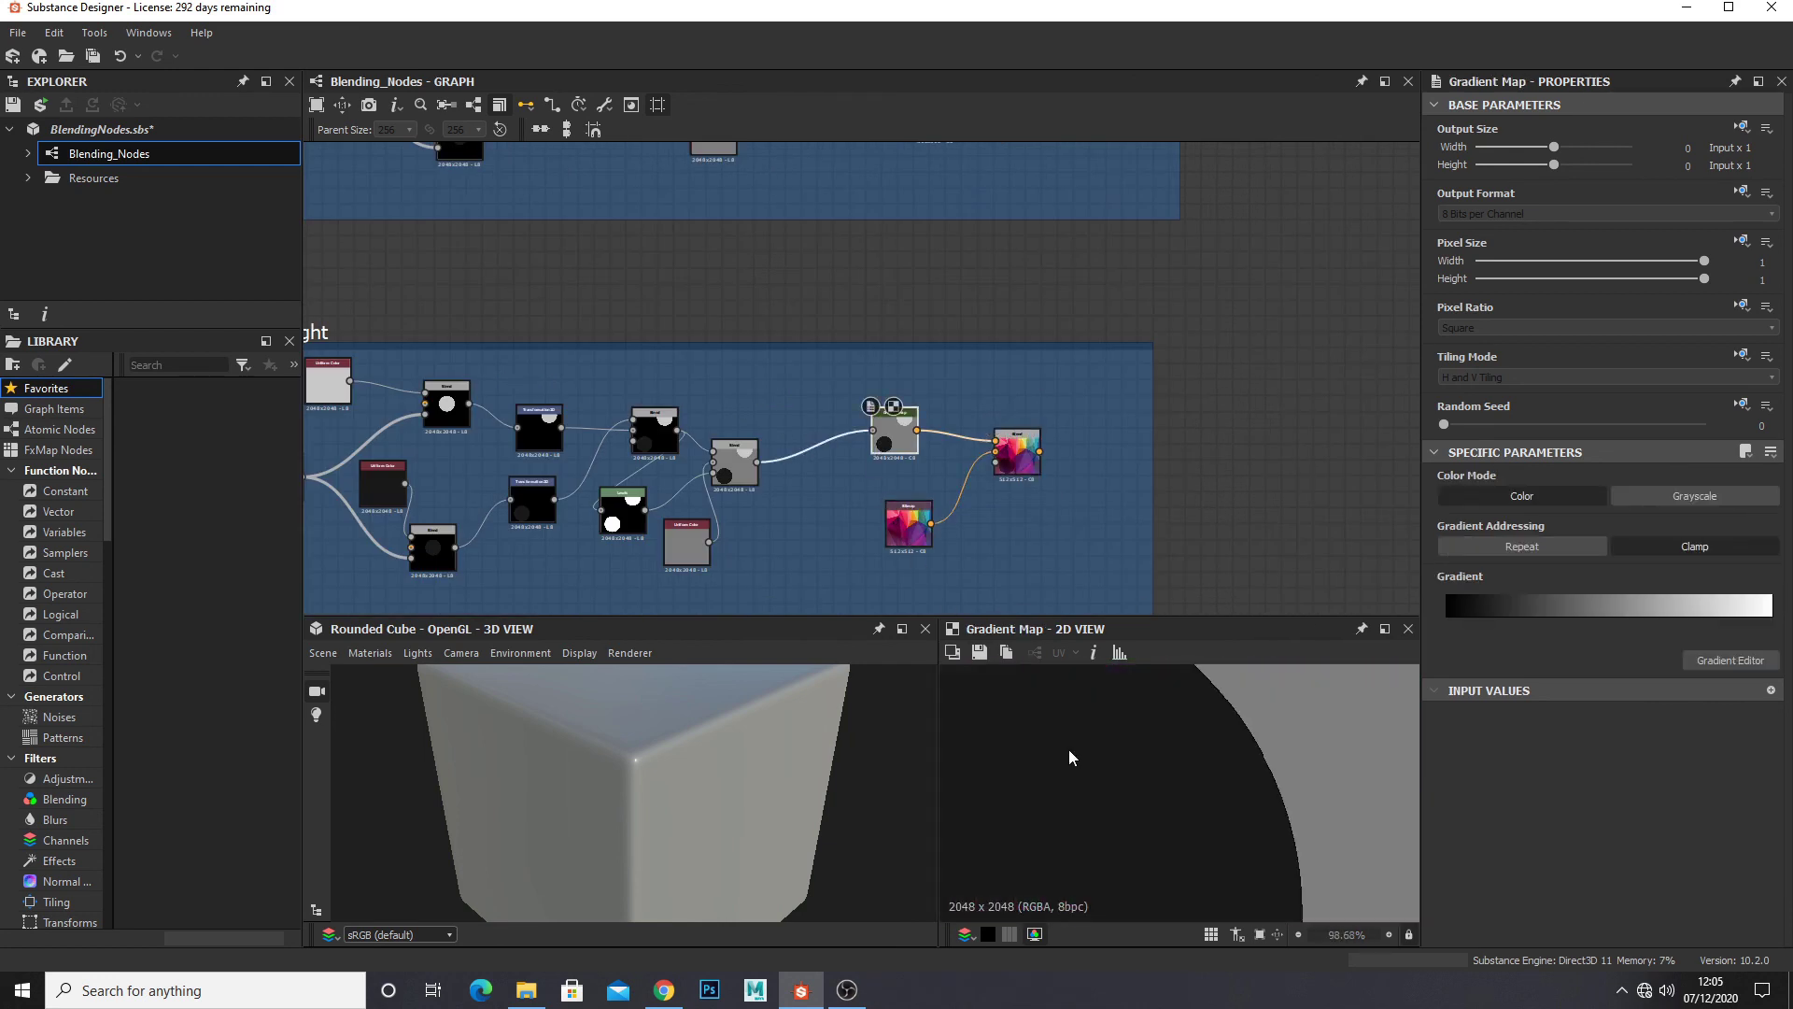
{"action": "double_click", "coordinate": [1006, 446]}
{"action": "scroll", "coordinate": [1153, 822], "scroll_direction": "up", "scroll_amount": 3}
{"action": "middle_click_drag", "start_coordinate": [1153, 850], "coordinate": [1175, 718]}
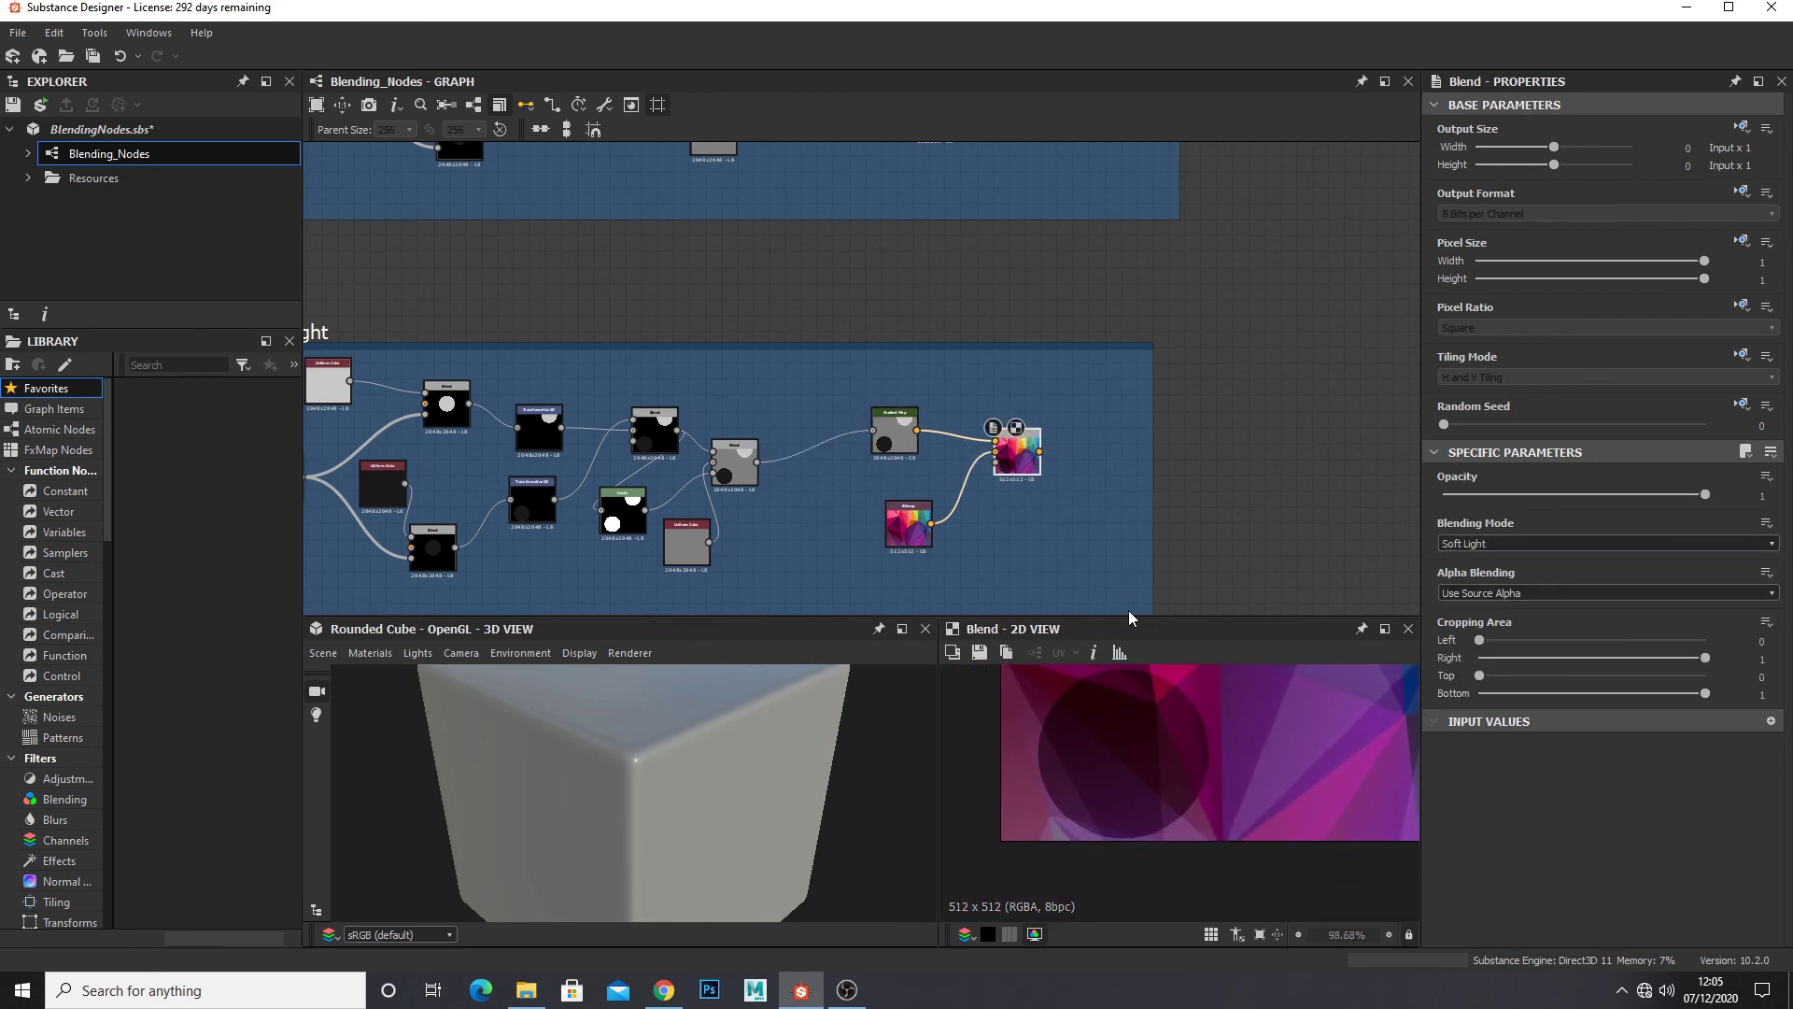
- Make the 2D view taller and centre it on the dark circle of the Soft Light Blend result
{"action": "left_click_drag", "start_coordinate": [1129, 617], "coordinate": [1130, 523]}
{"action": "scroll", "coordinate": [1168, 706], "scroll_direction": "up", "scroll_amount": 1}
{"action": "middle_click_drag", "start_coordinate": [1168, 706], "coordinate": [1123, 822]}
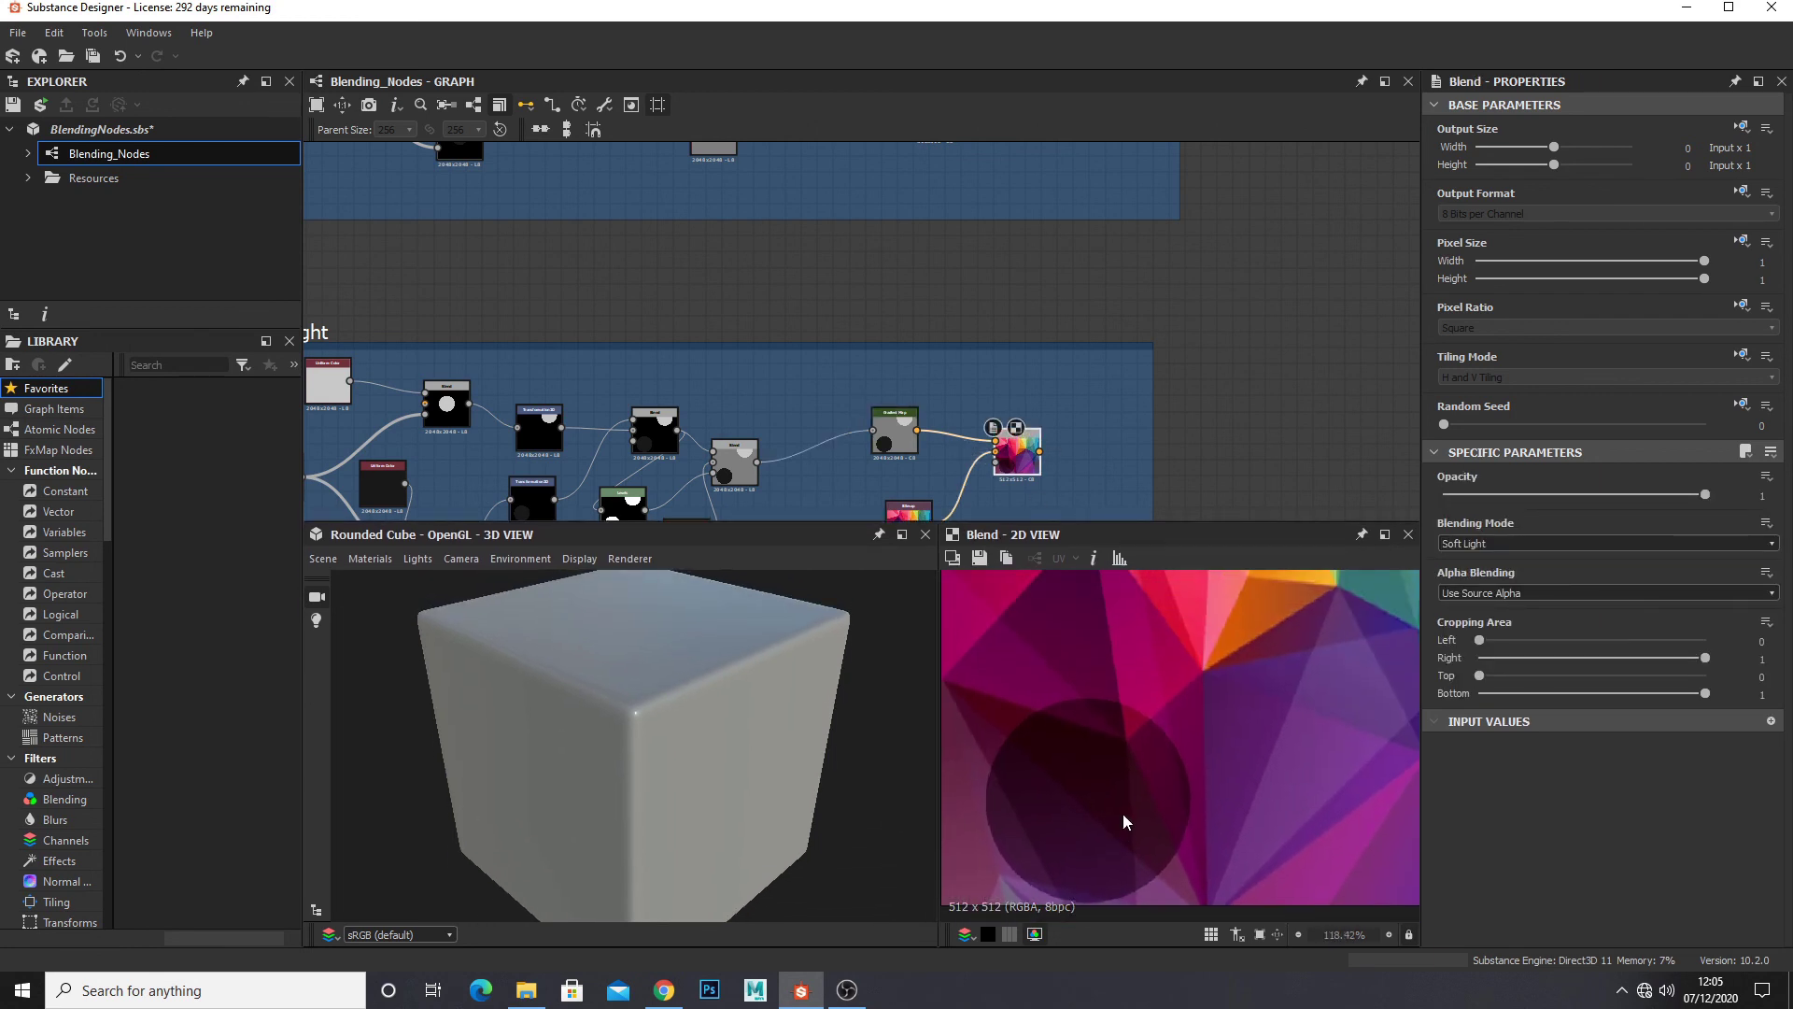
- Vary the opacity of the Soft Light frame's final Blend node and return it to 1
{"action": "scroll", "coordinate": [1124, 815], "scroll_direction": "down", "scroll_amount": 5}
{"action": "left_click_drag", "start_coordinate": [1681, 494], "coordinate": [1775, 512]}
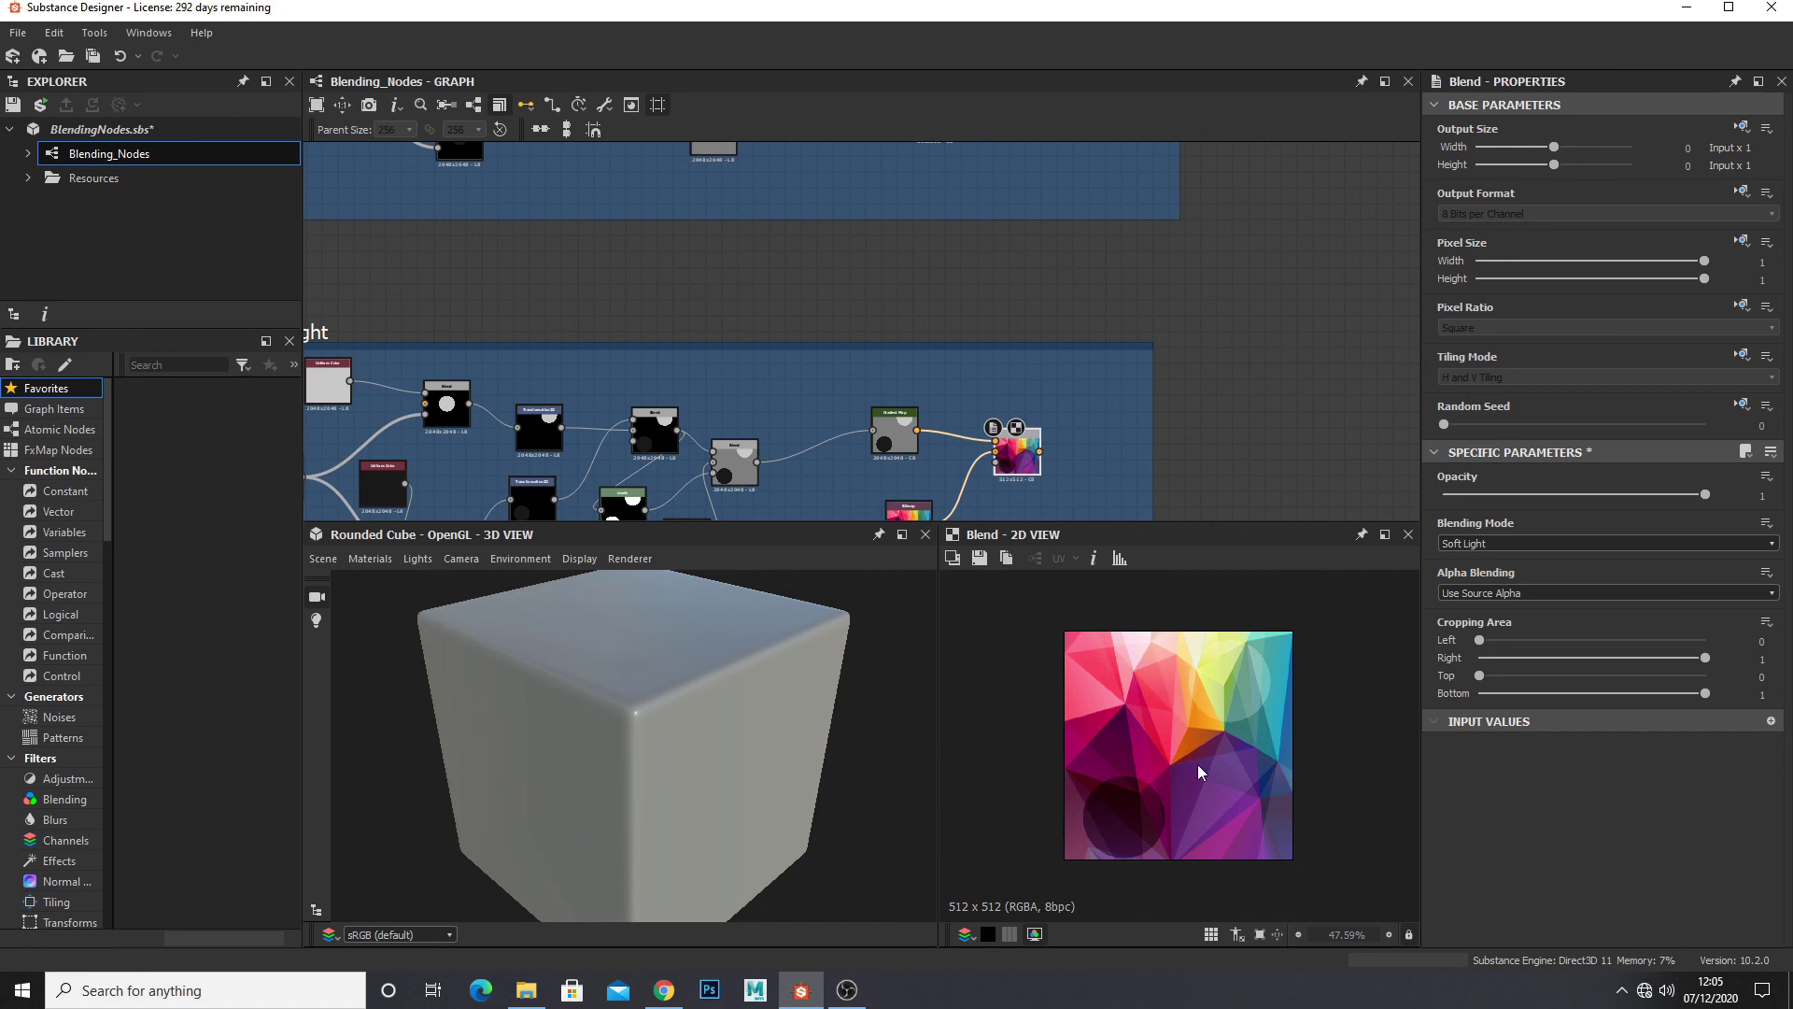
{"action": "scroll", "coordinate": [1198, 764], "scroll_direction": "up", "scroll_amount": 2}
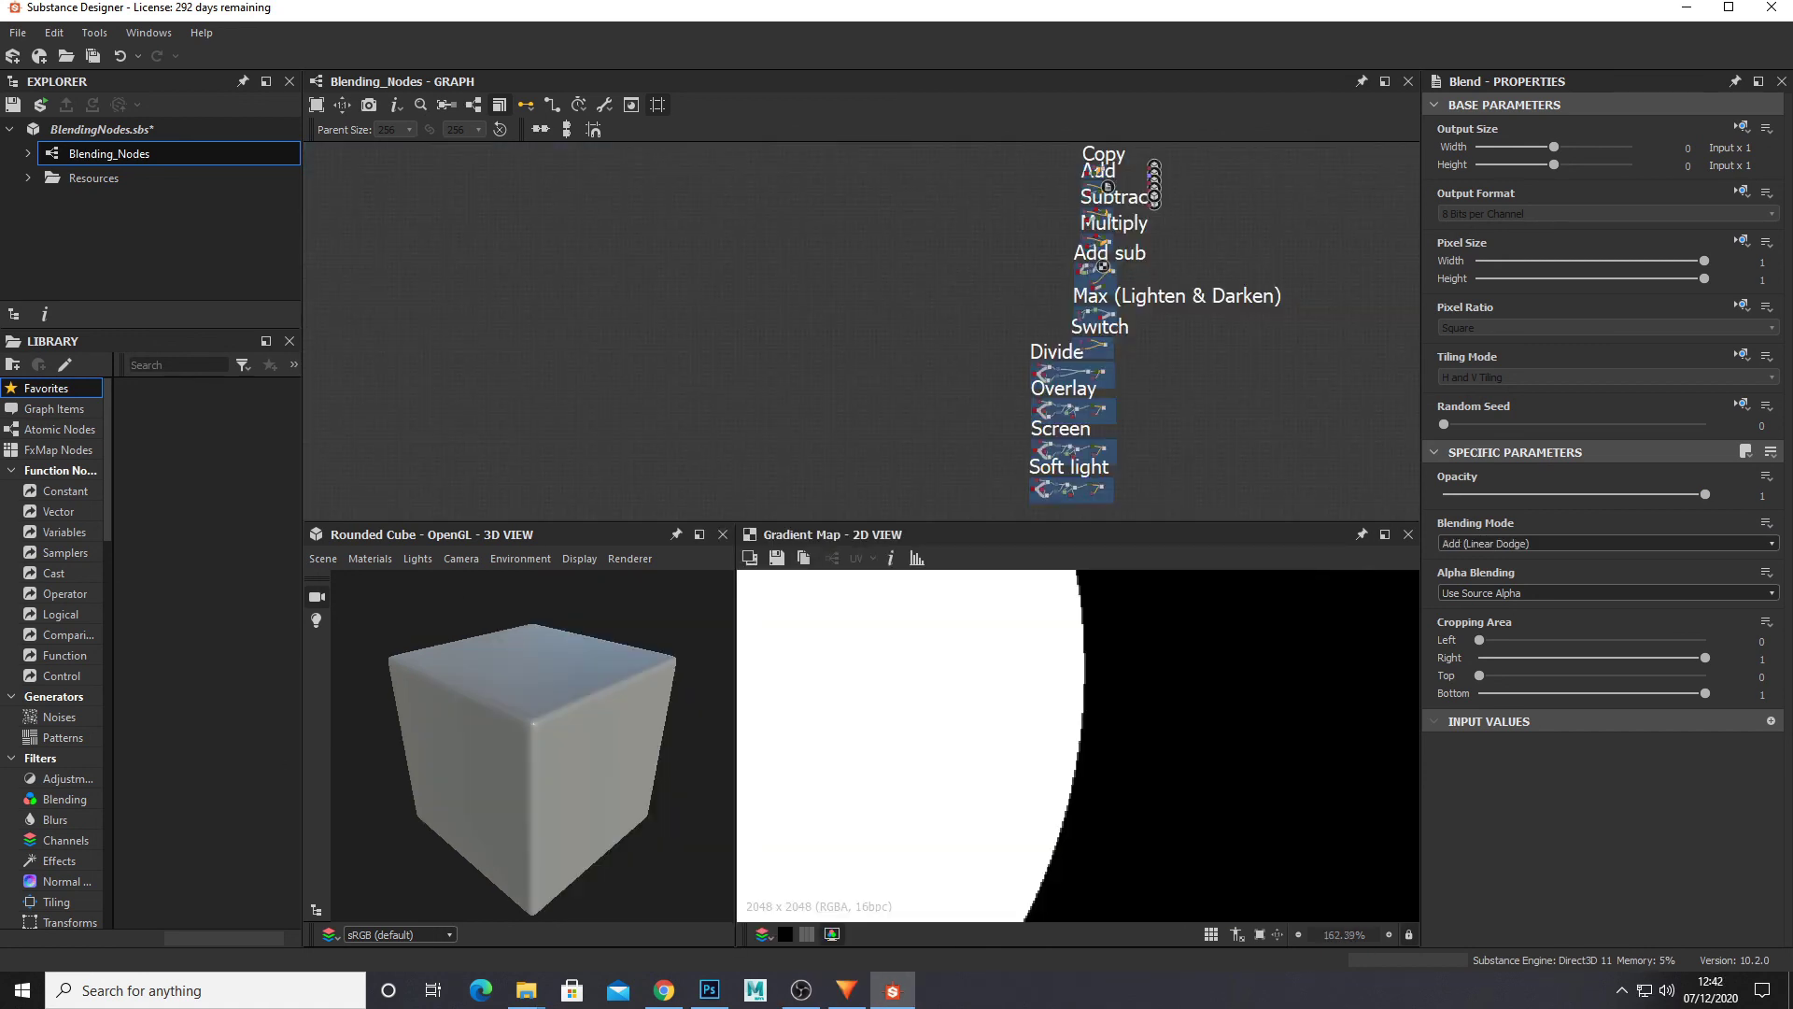